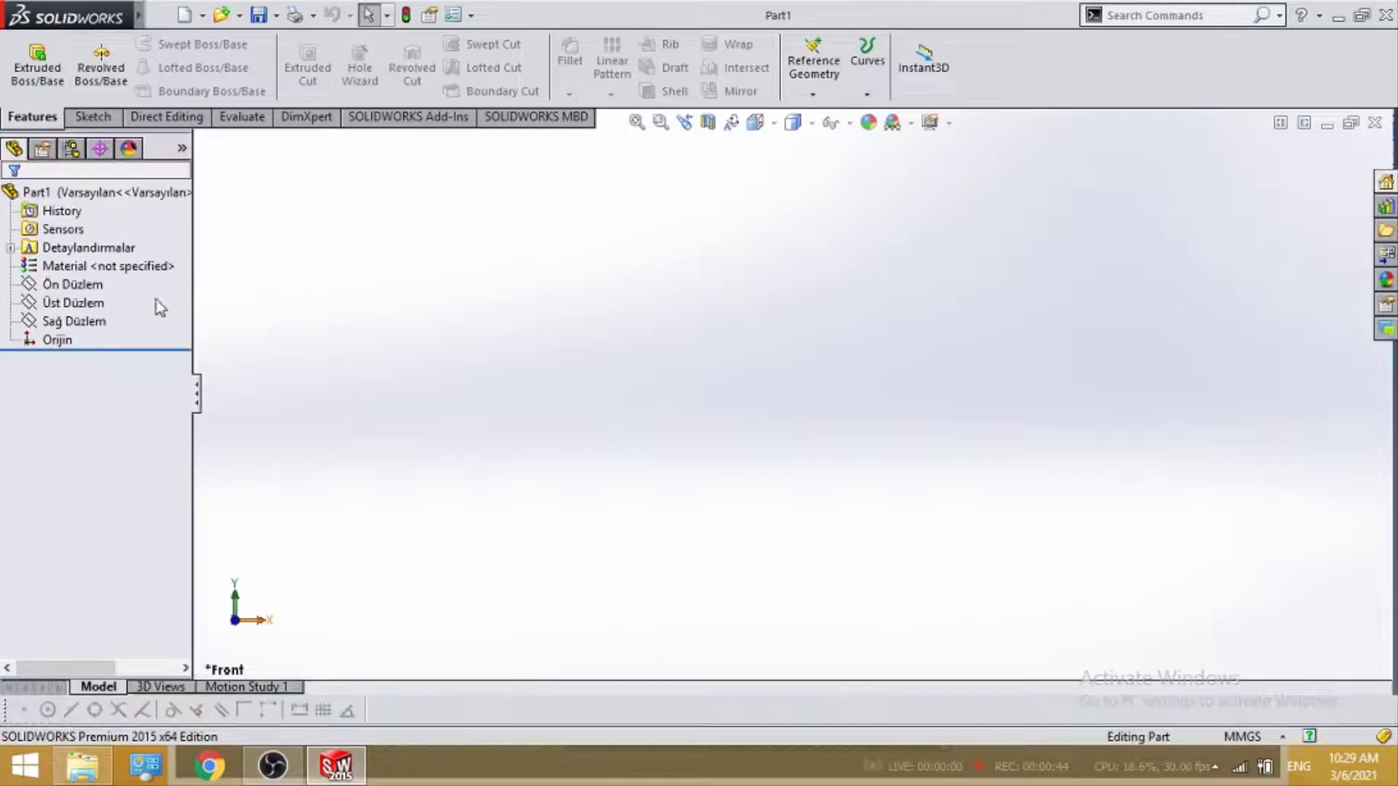
Sketch a 100 mm circle at the origin on the Top Plane and extrude it into Boss-Extrude1.
click(75, 303)
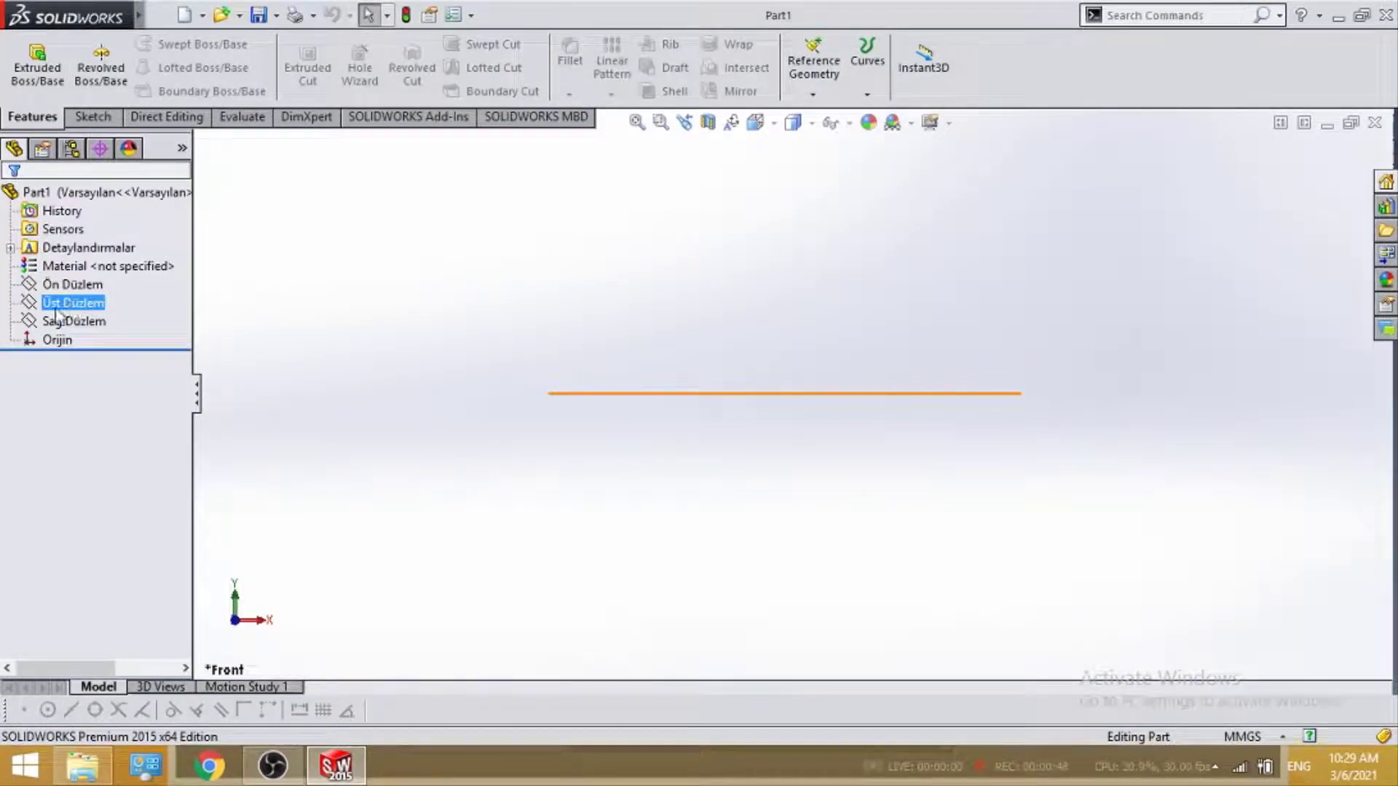
click(791, 393)
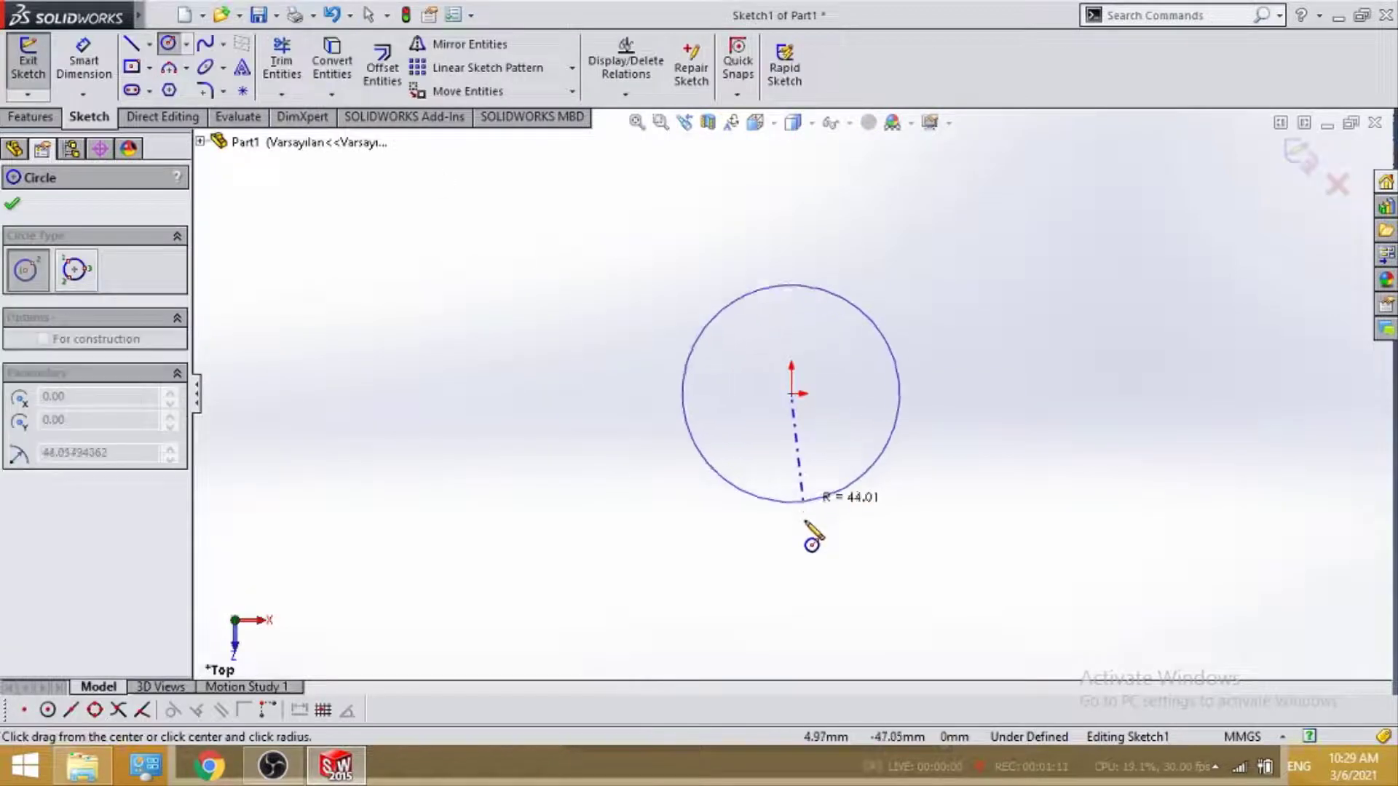
click(807, 542)
key(Escape)
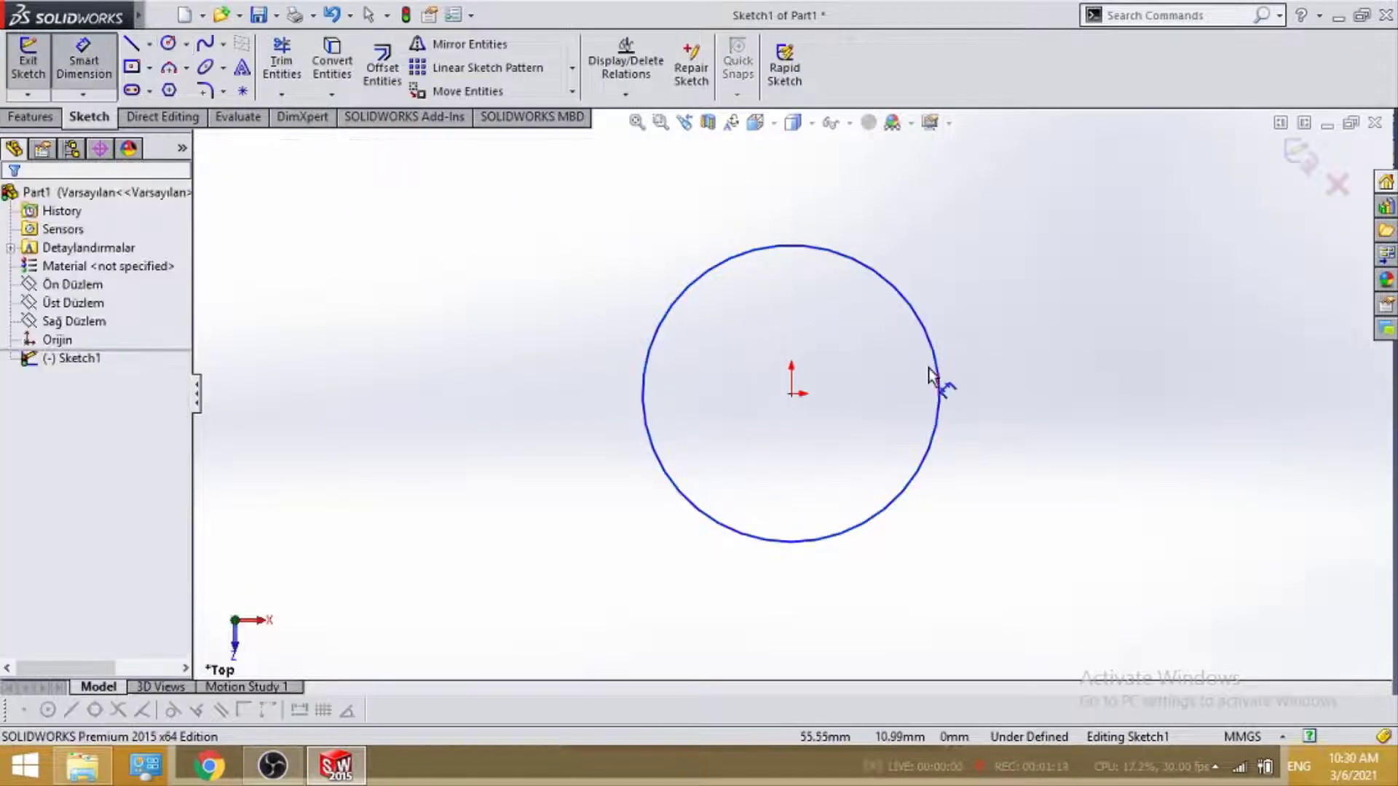
click(936, 384)
click(1183, 388)
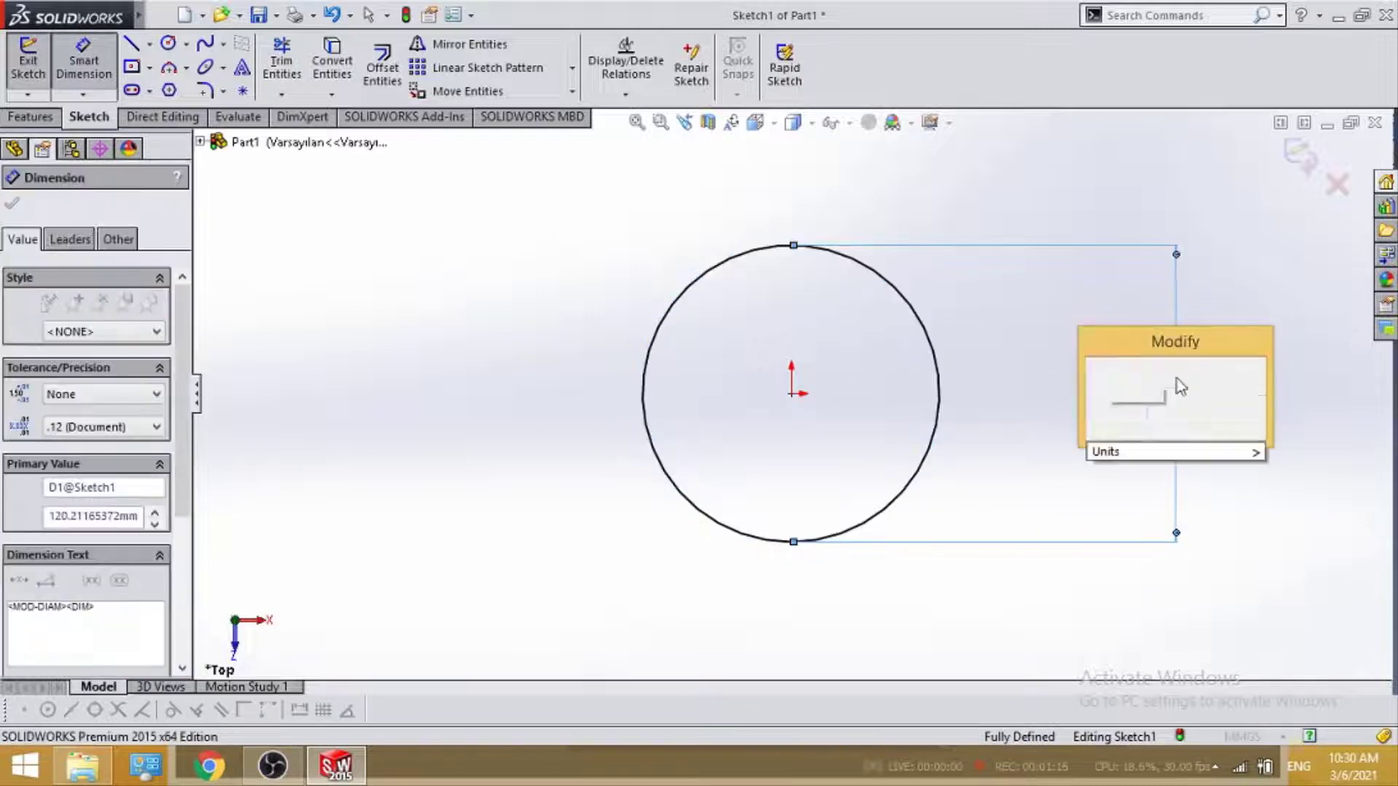
text(100)
key(Return)
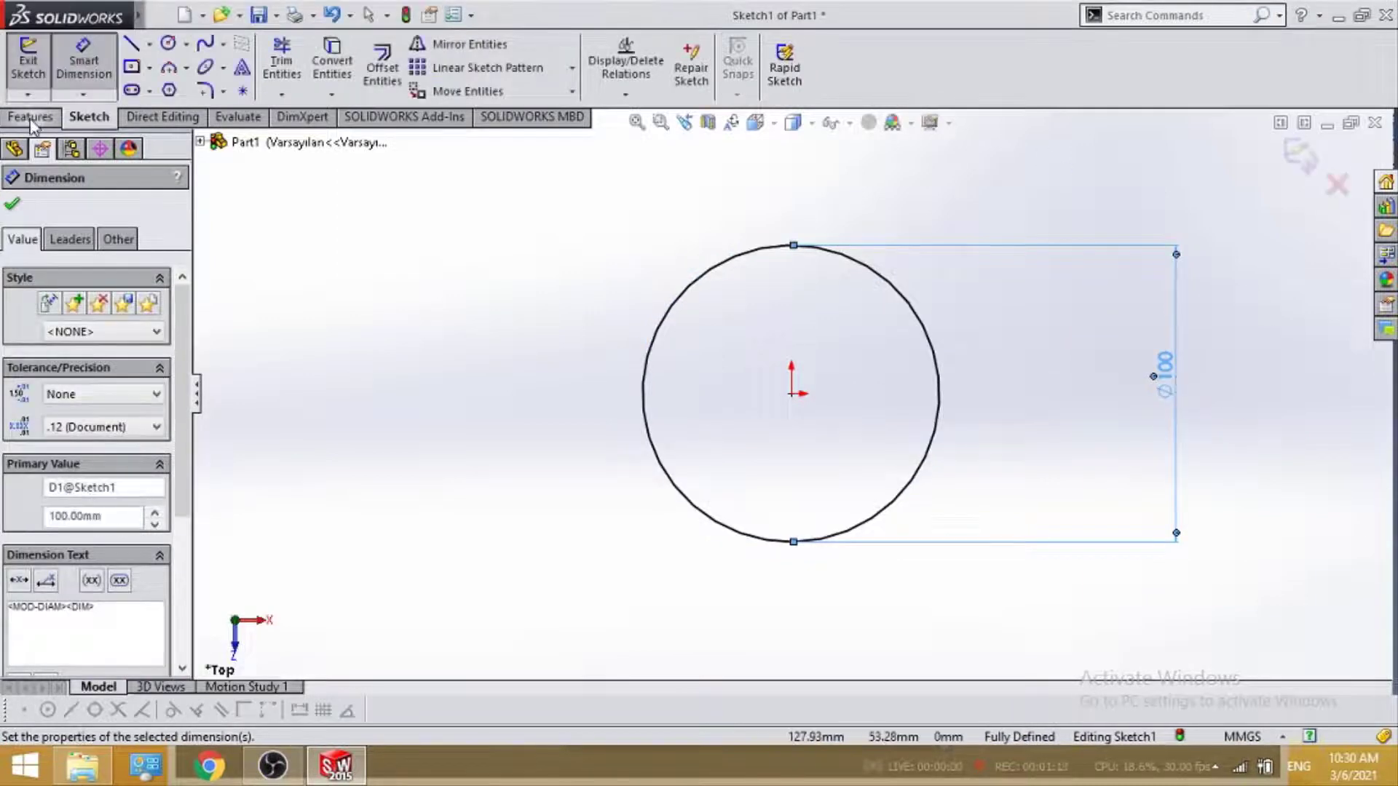
click(31, 119)
click(20, 71)
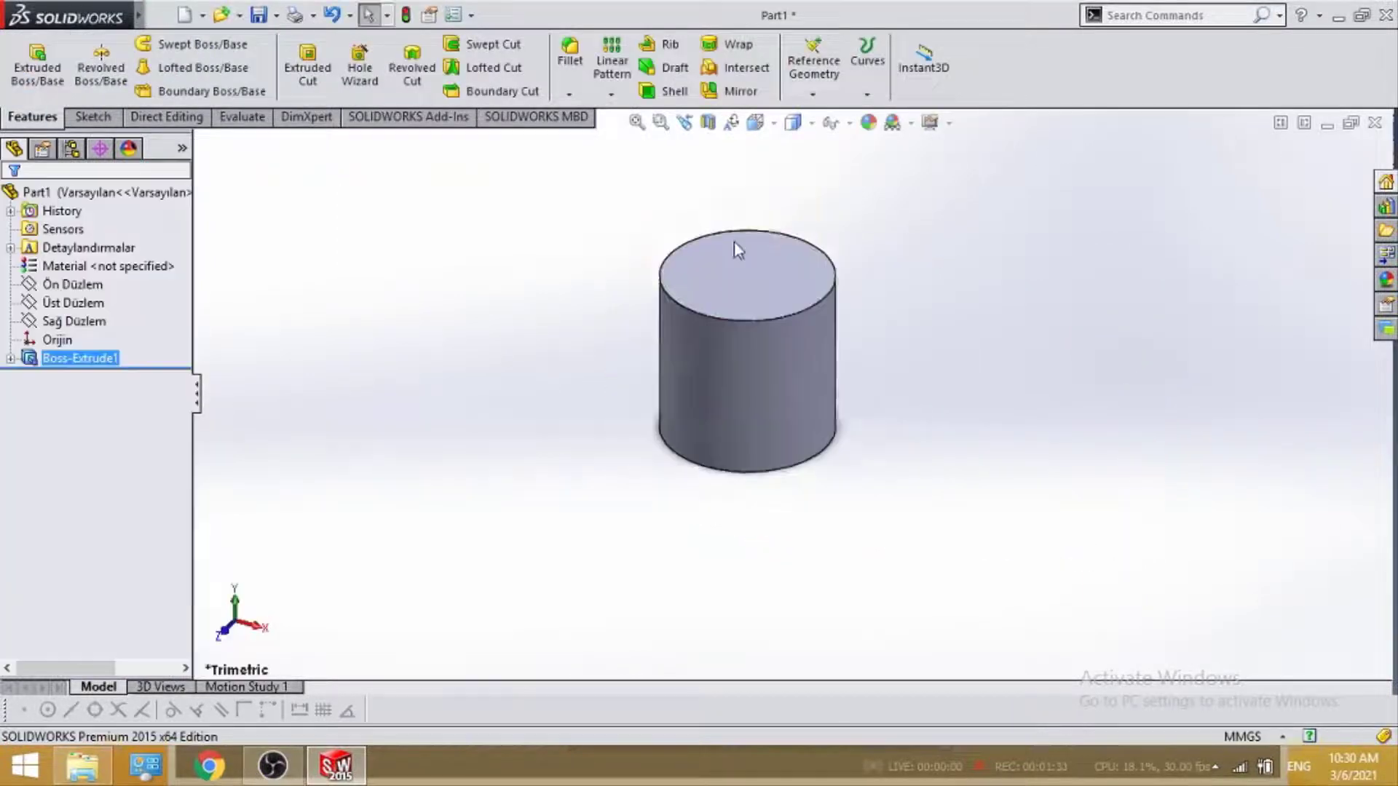
Start a sketch on the cylinder's top face and view it face-on.
click(777, 299)
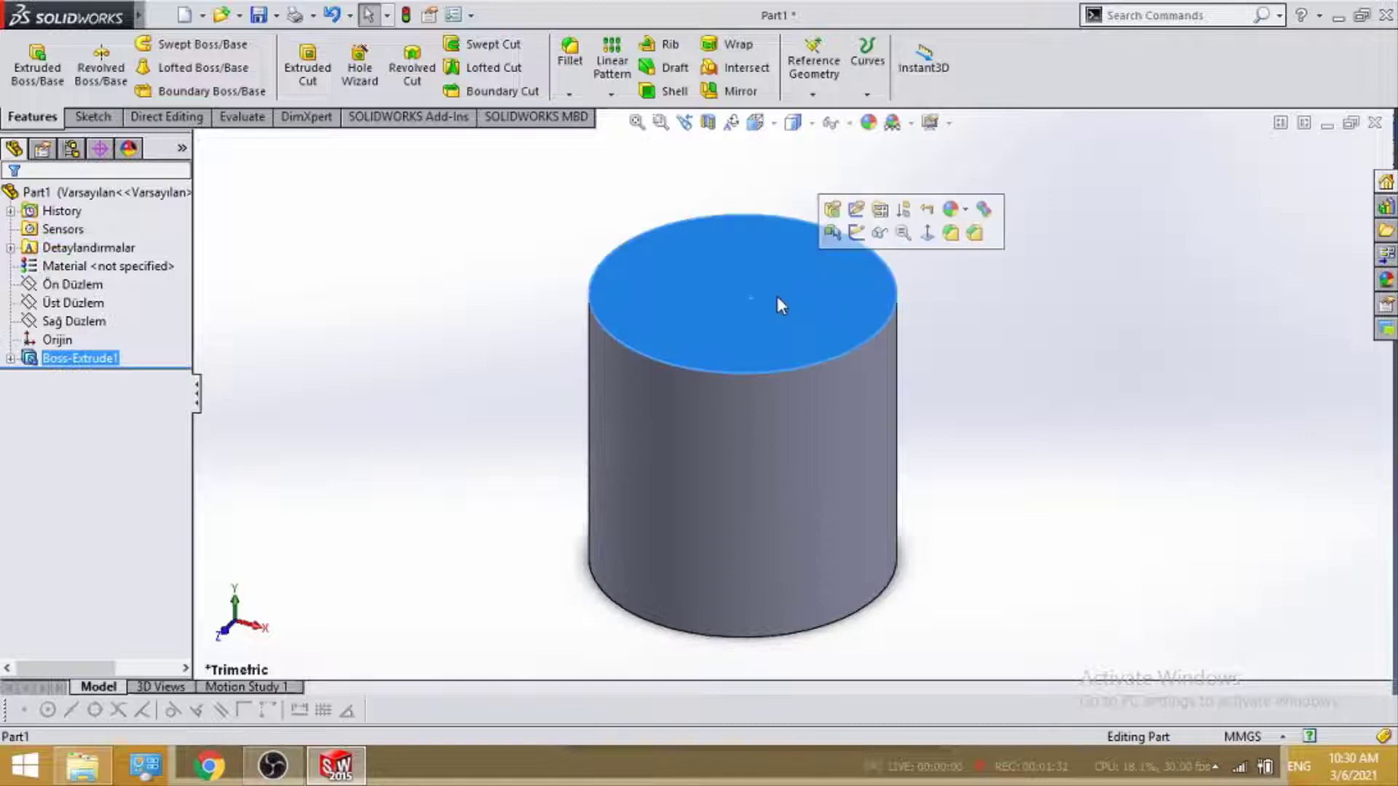
click(856, 232)
key(space)
click(839, 557)
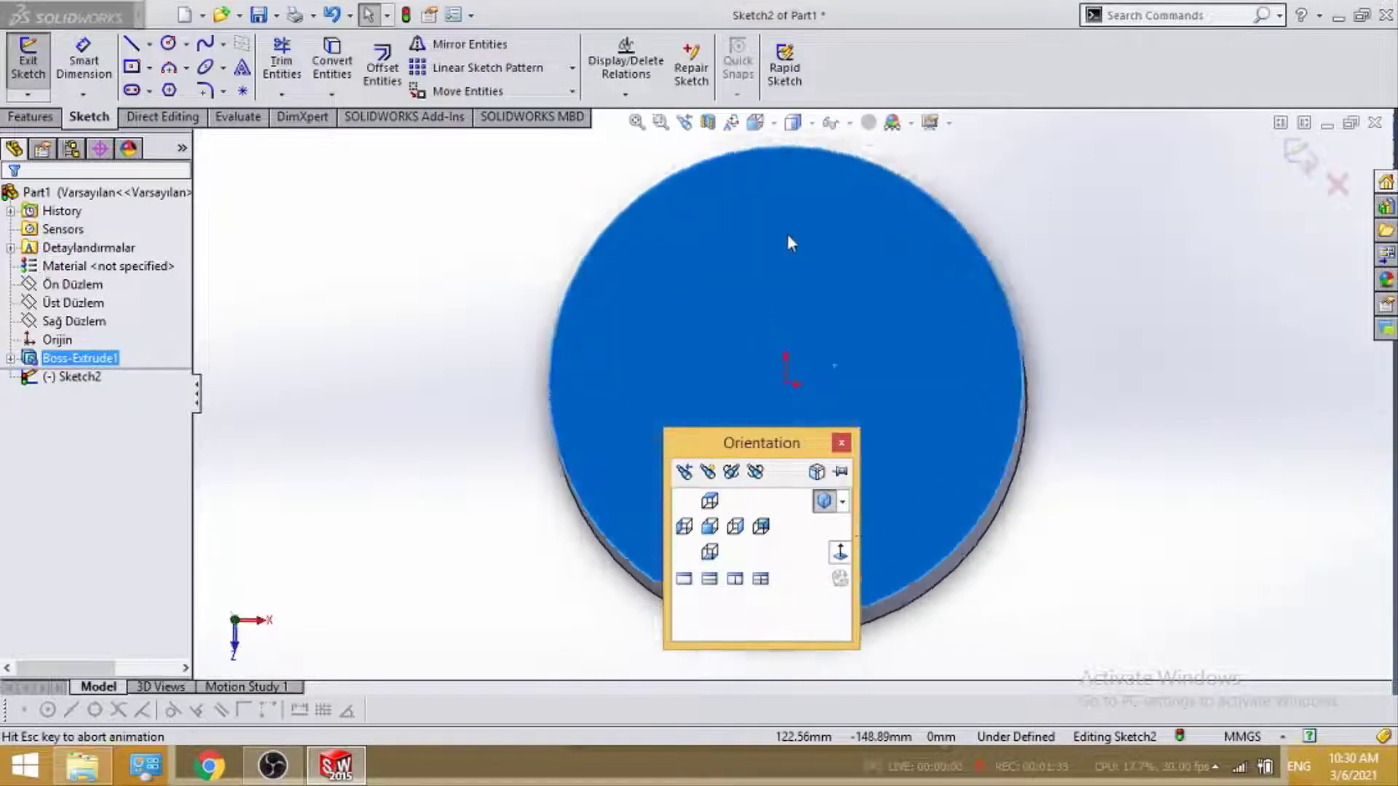
Draw a circle at the origin and dimension its diameter to 110 mm.
click(168, 43)
click(780, 426)
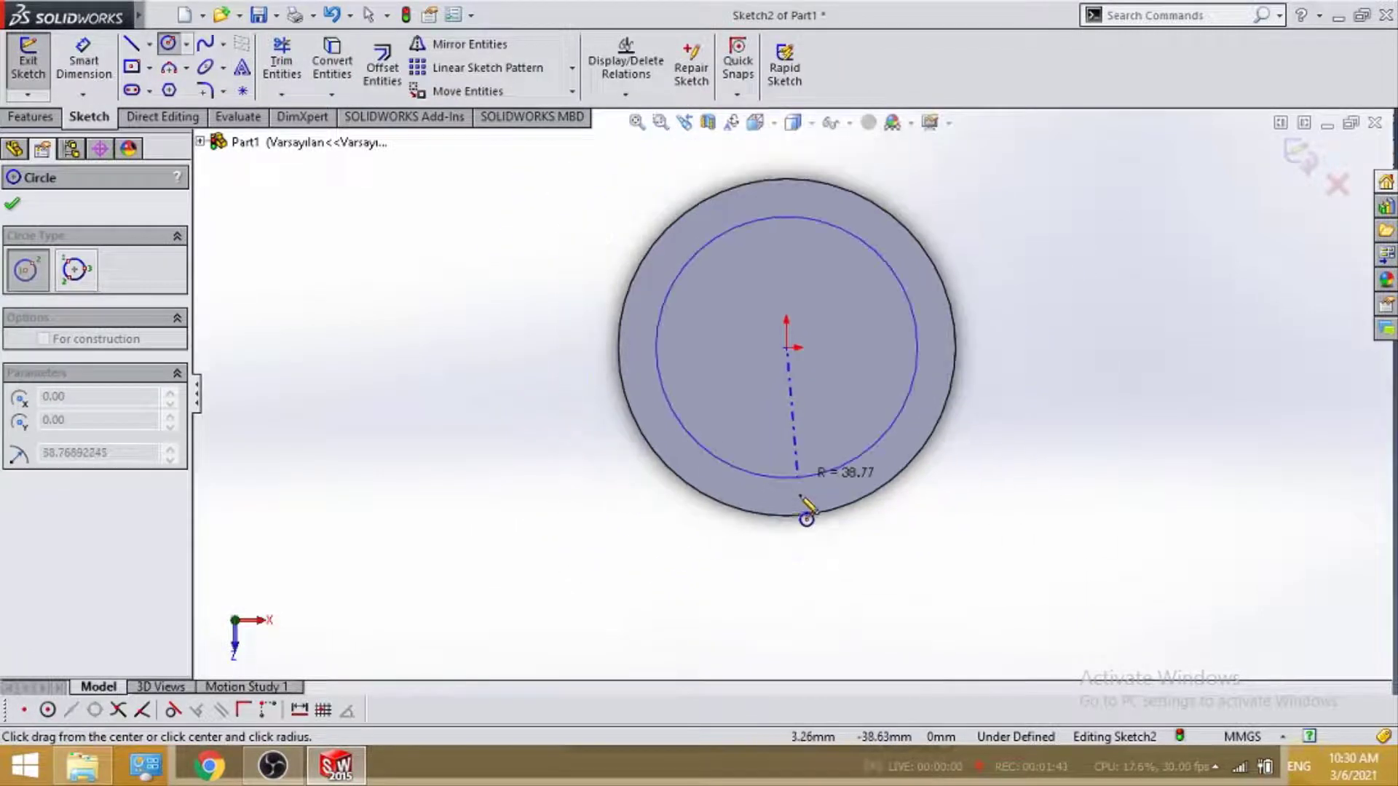
scroll(809, 437, down, 3)
scroll(803, 440, up, 3)
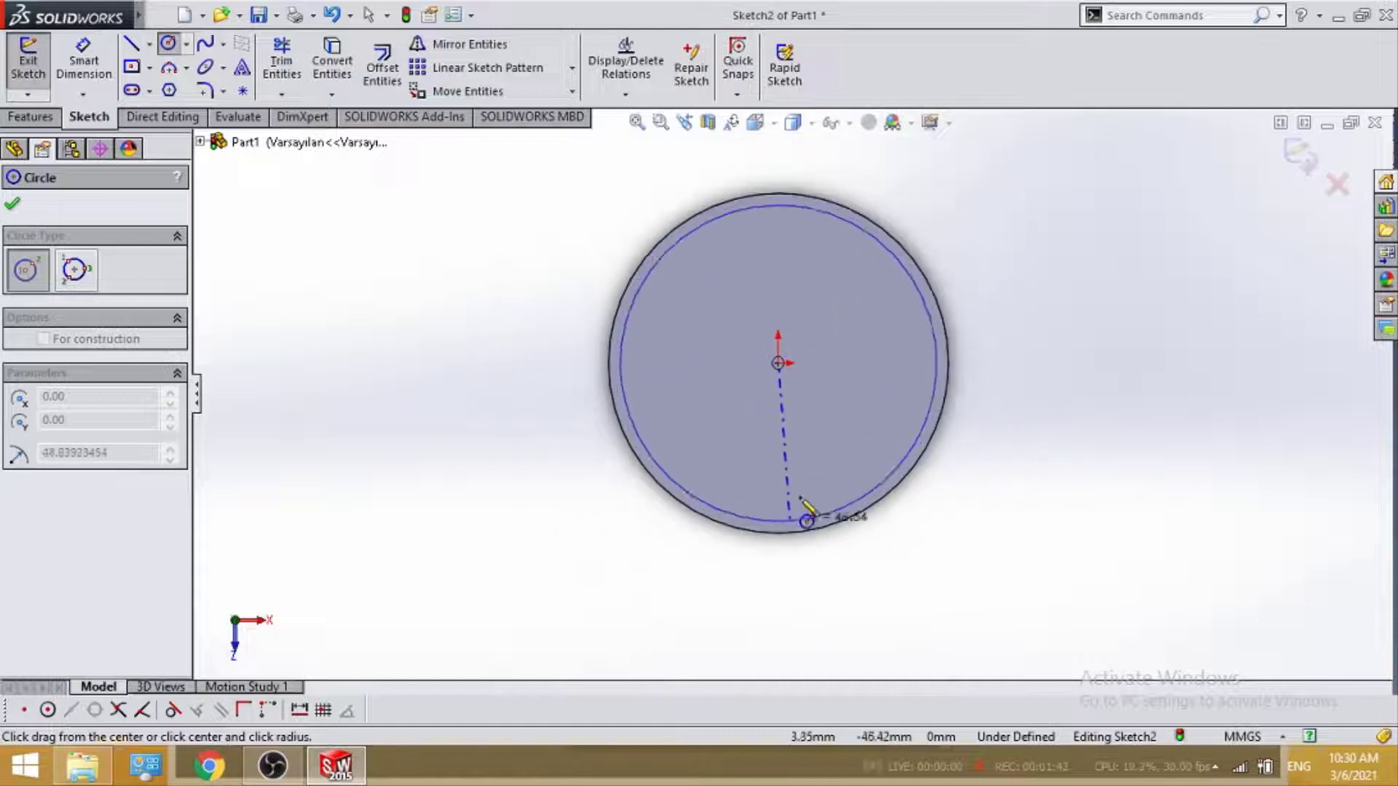
click(793, 568)
click(83, 62)
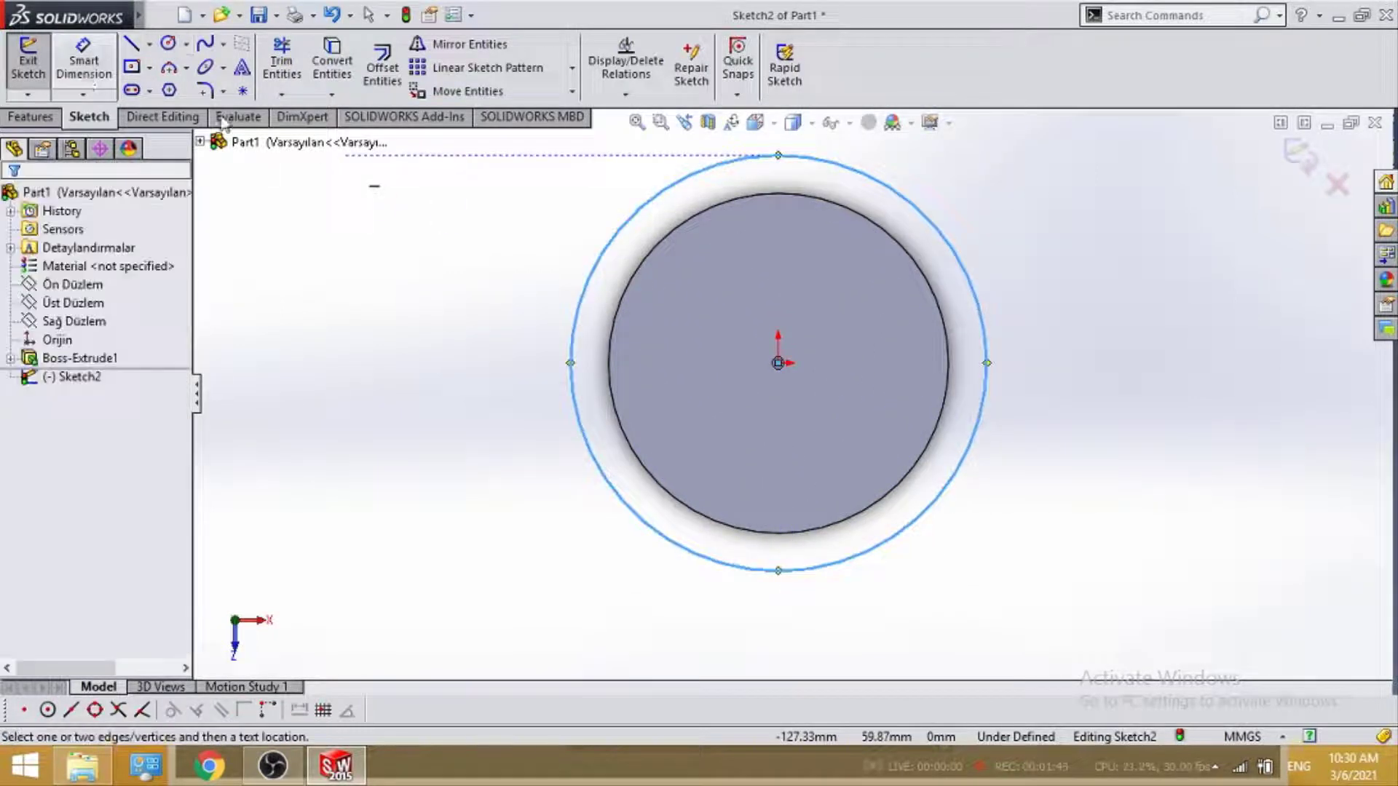
click(989, 366)
click(1097, 384)
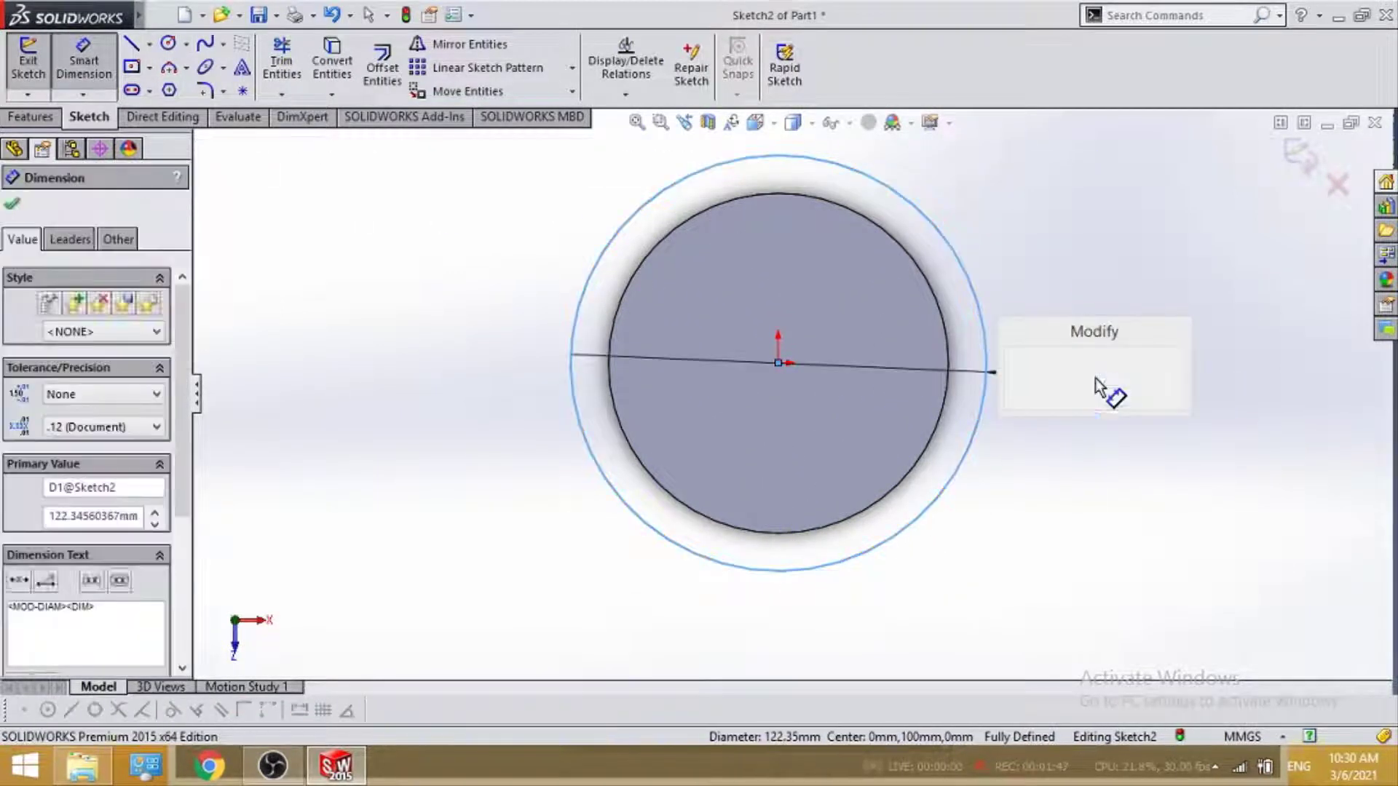
text(110)
key(Return)
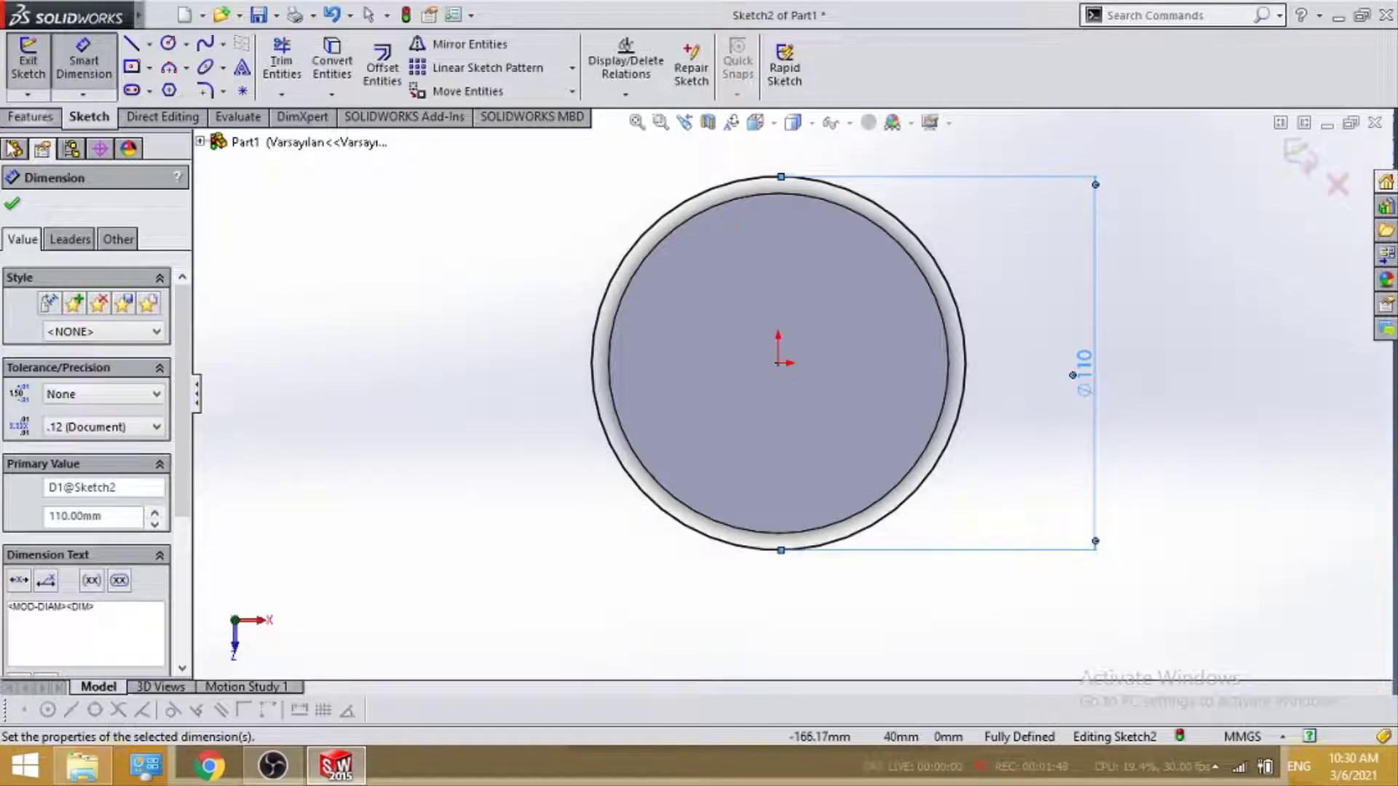
click(12, 203)
Extrude the 110 mm circle 5 mm to form the rim disc.
click(33, 117)
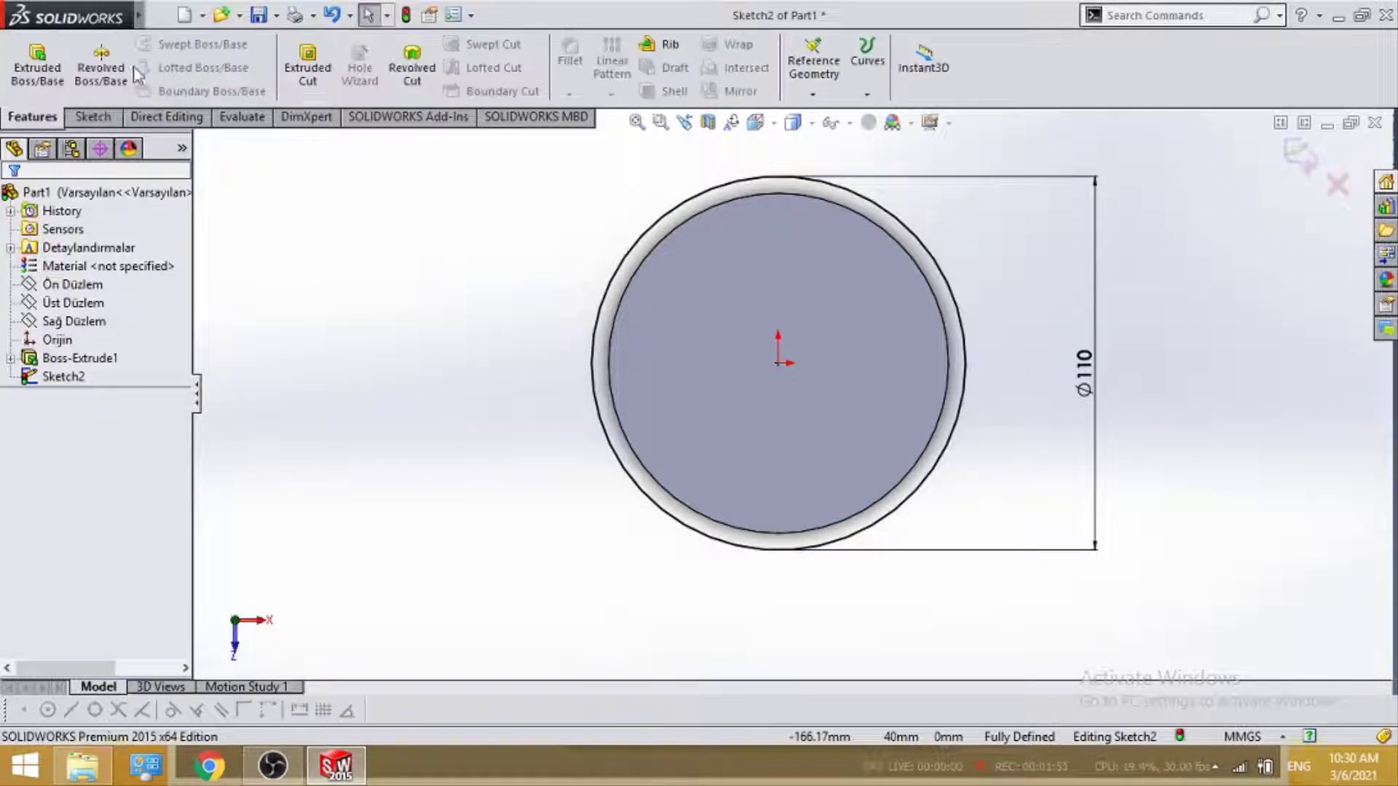
click(37, 65)
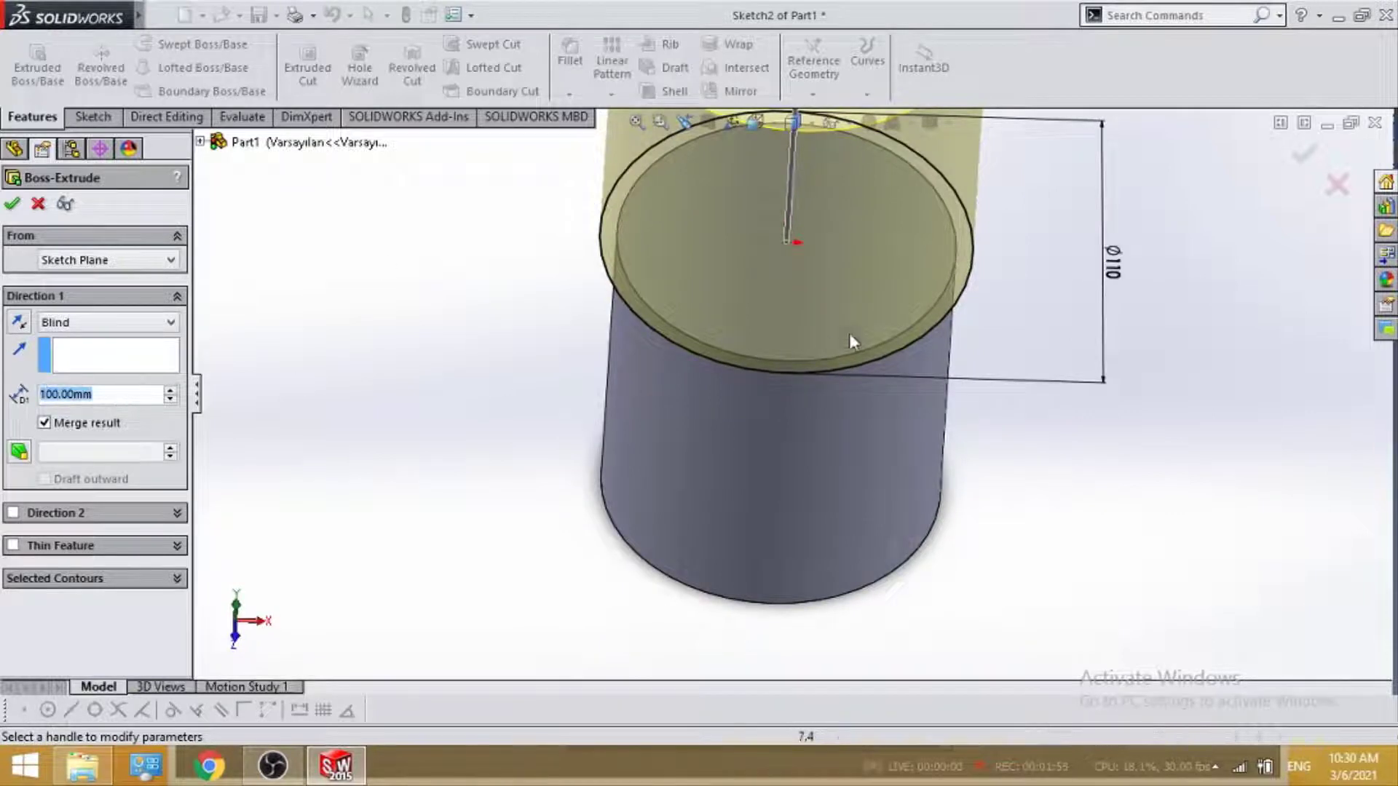
scroll(849, 333, up, 3)
text(5)
key(Return)
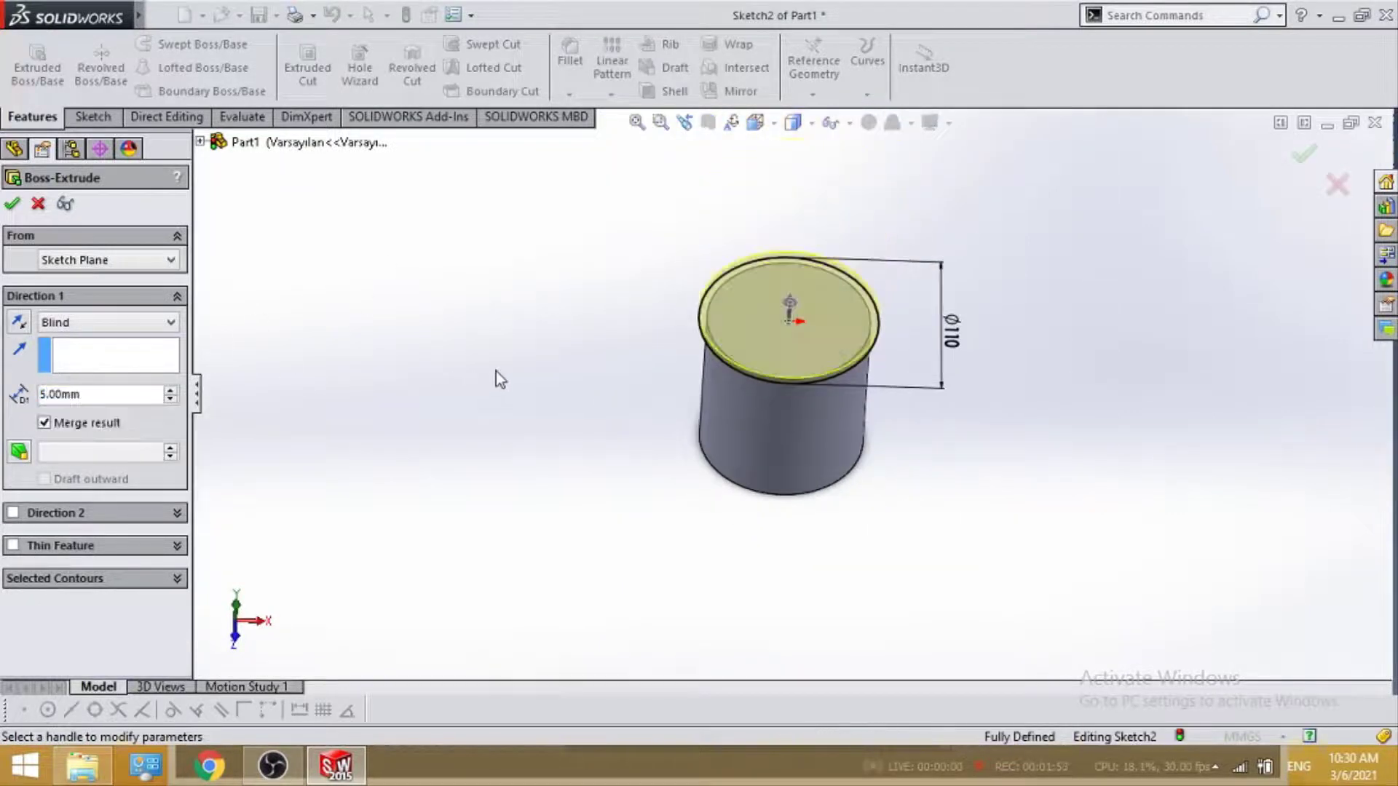
click(13, 206)
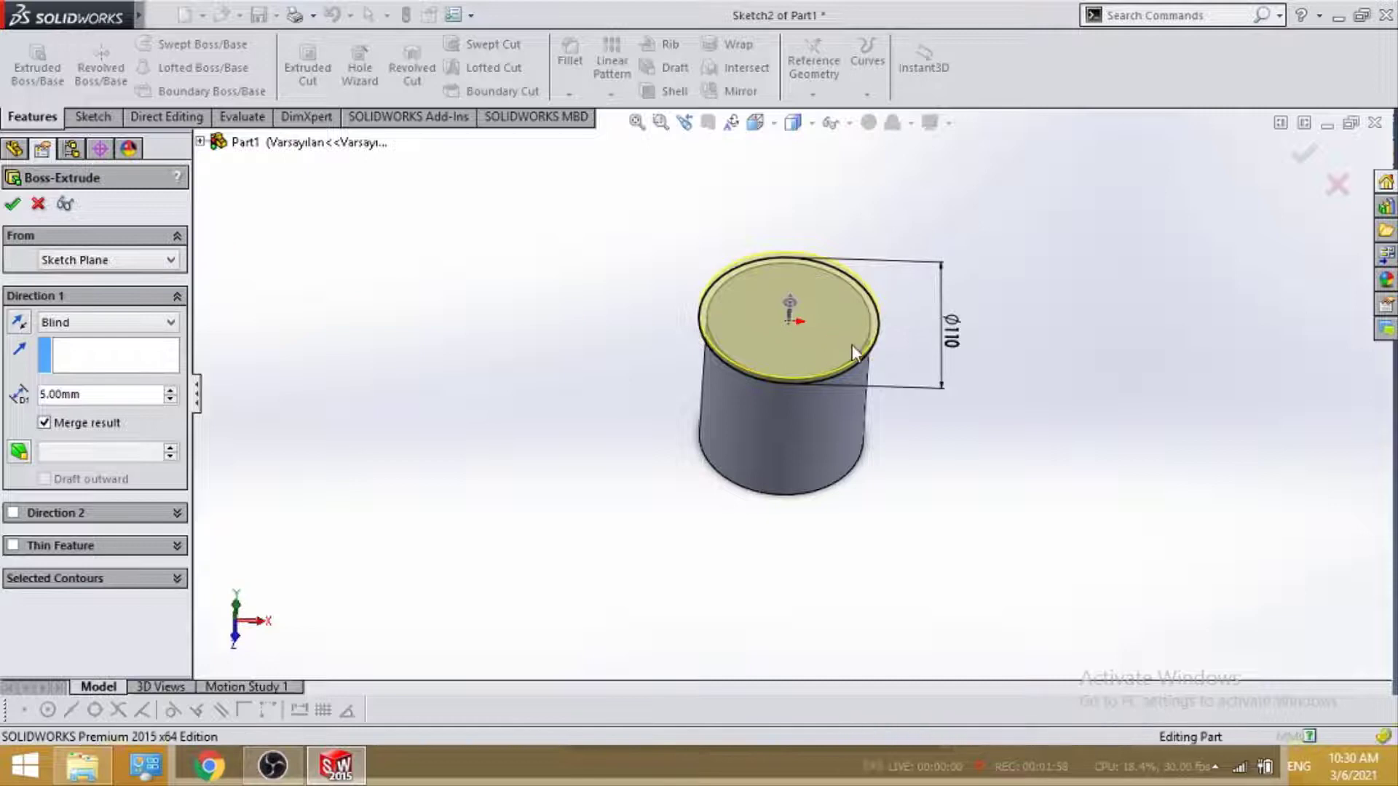
Start a sketch on the disc's top face and view it face-on.
middle_drag(861, 342, 836, 269)
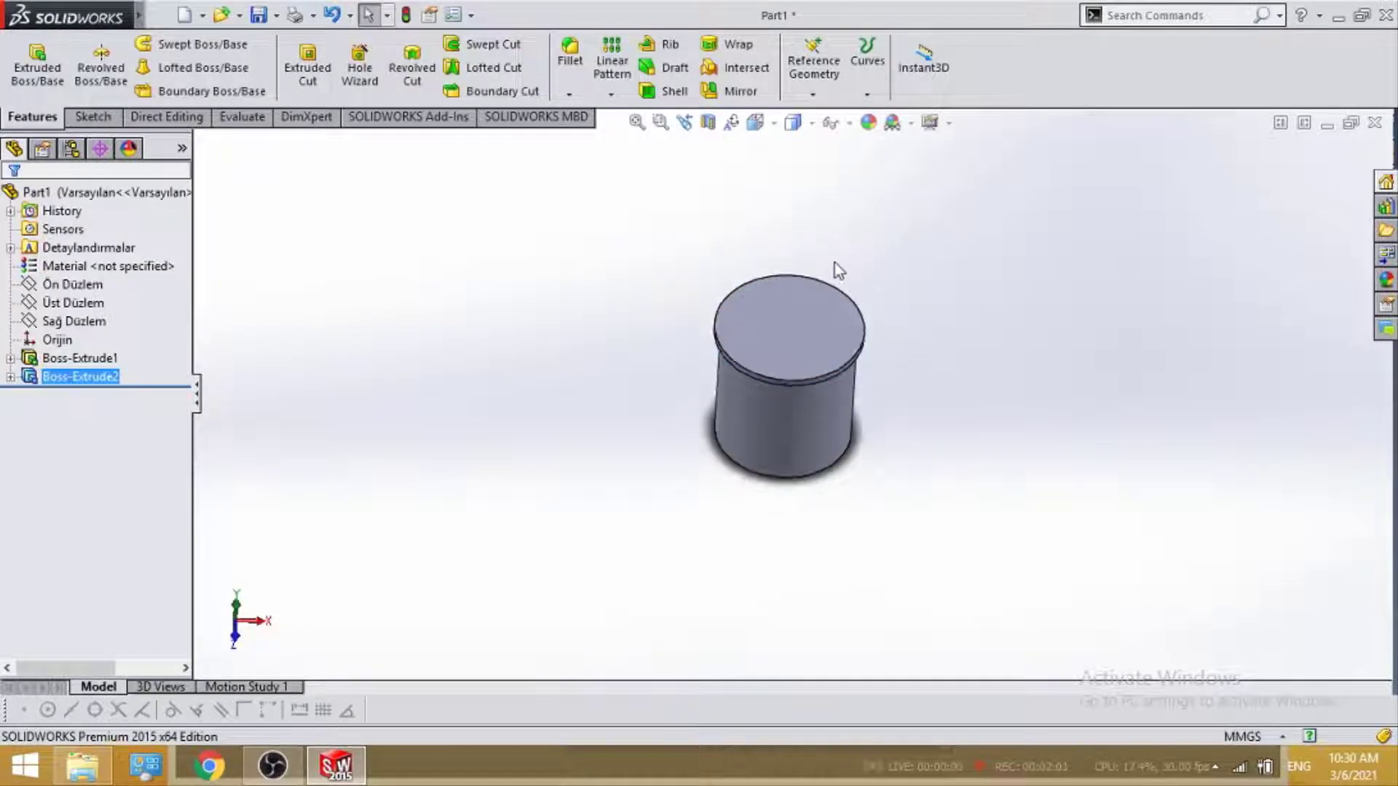
middle_drag(827, 334, 824, 238)
scroll(759, 348, down, 2)
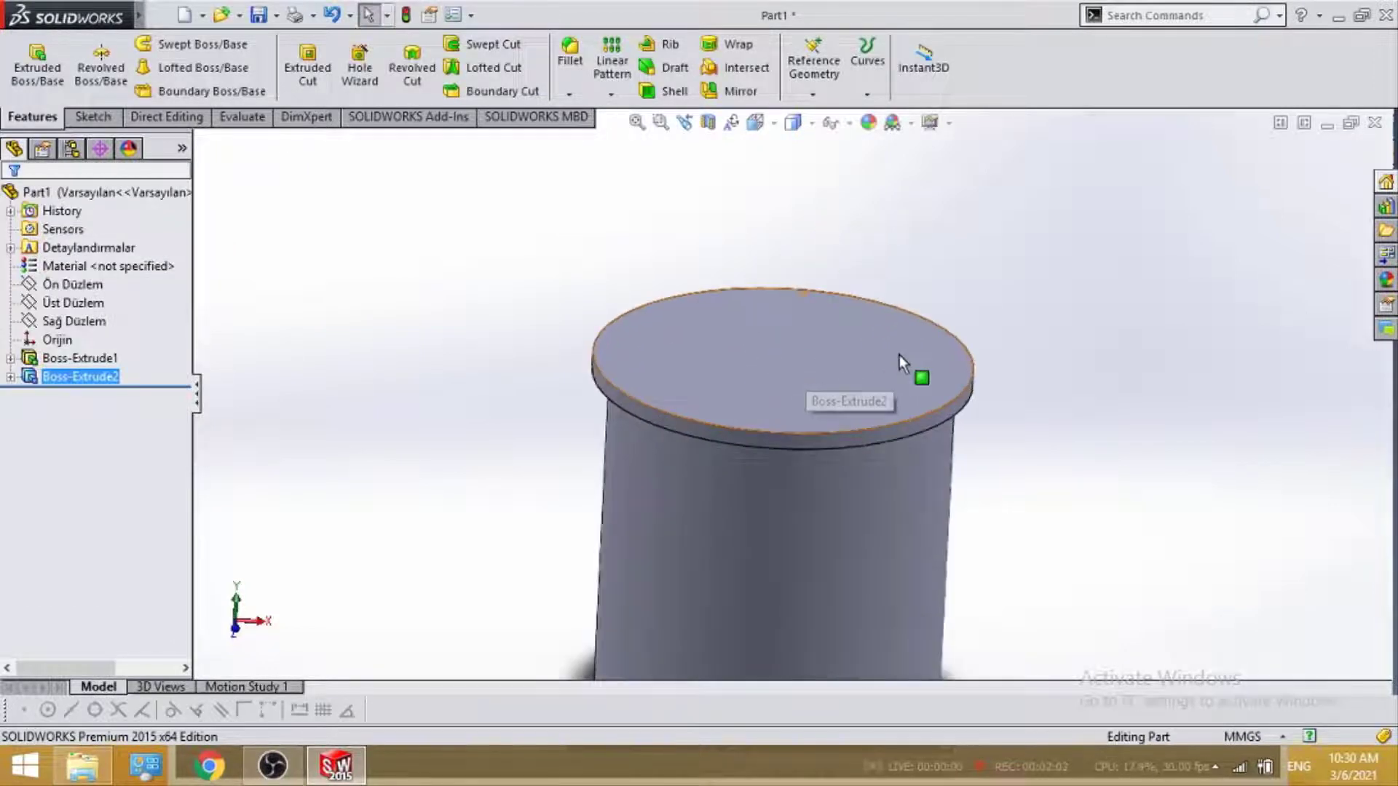
scroll(874, 364, down, 2)
click(848, 414)
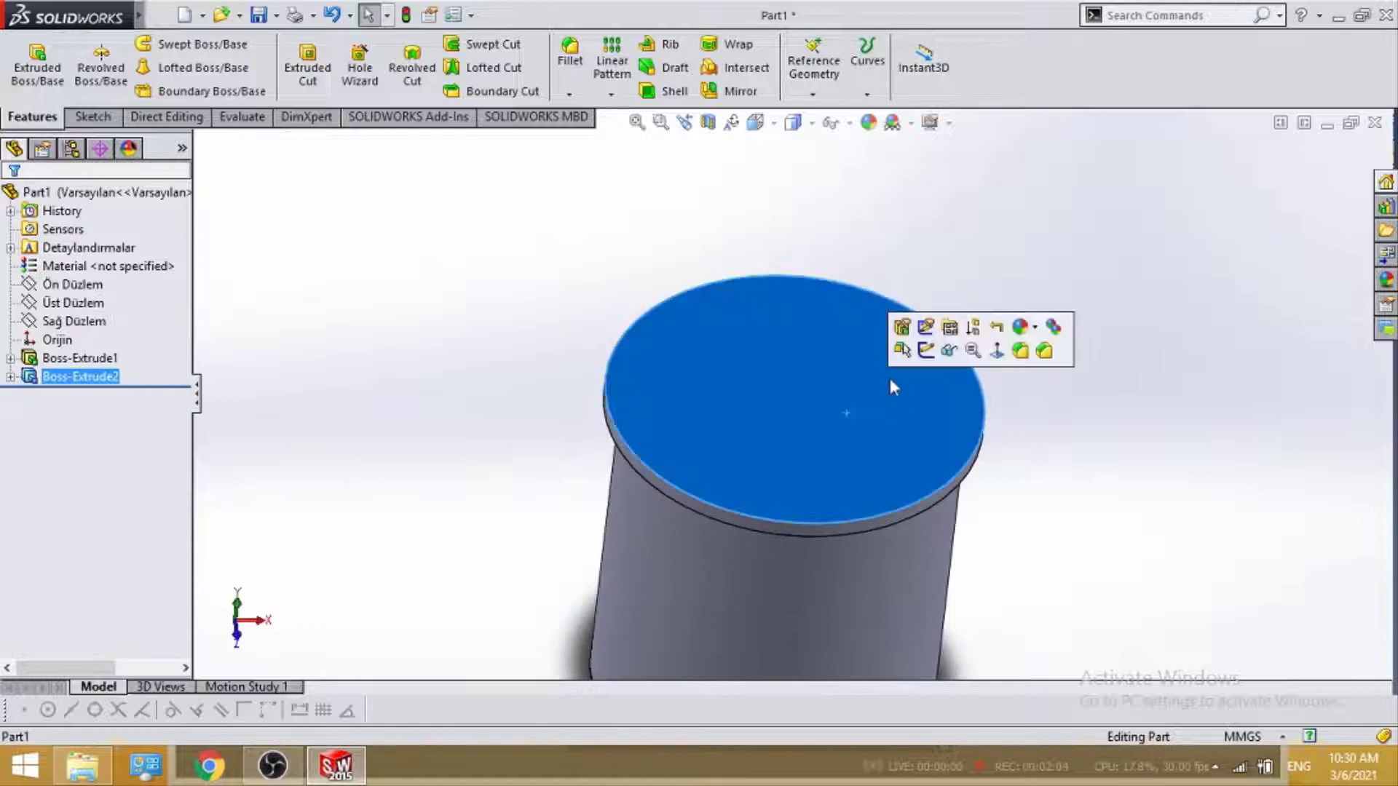
click(925, 350)
key(space)
click(1064, 646)
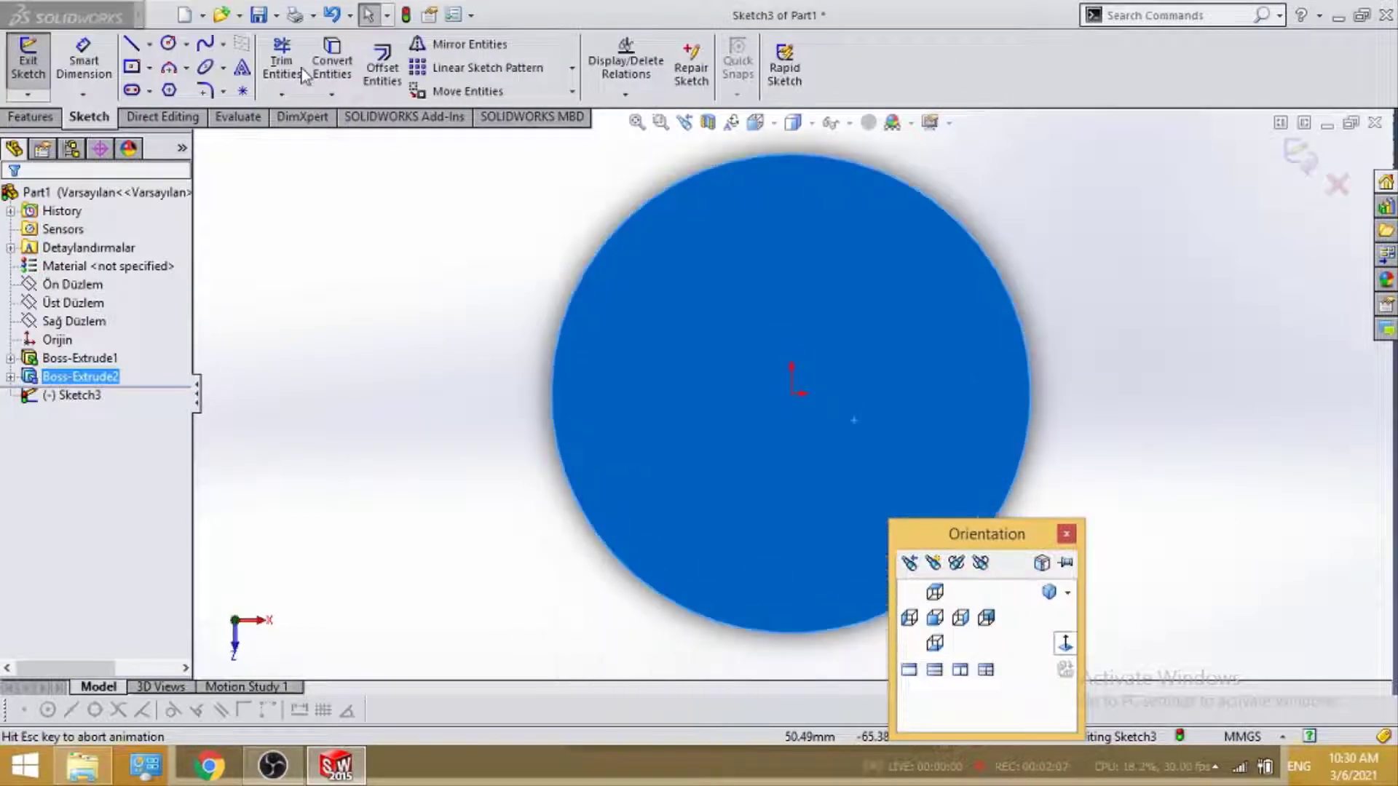
Draw a circle at the origin with a 90 mm diameter.
click(791, 393)
click(800, 592)
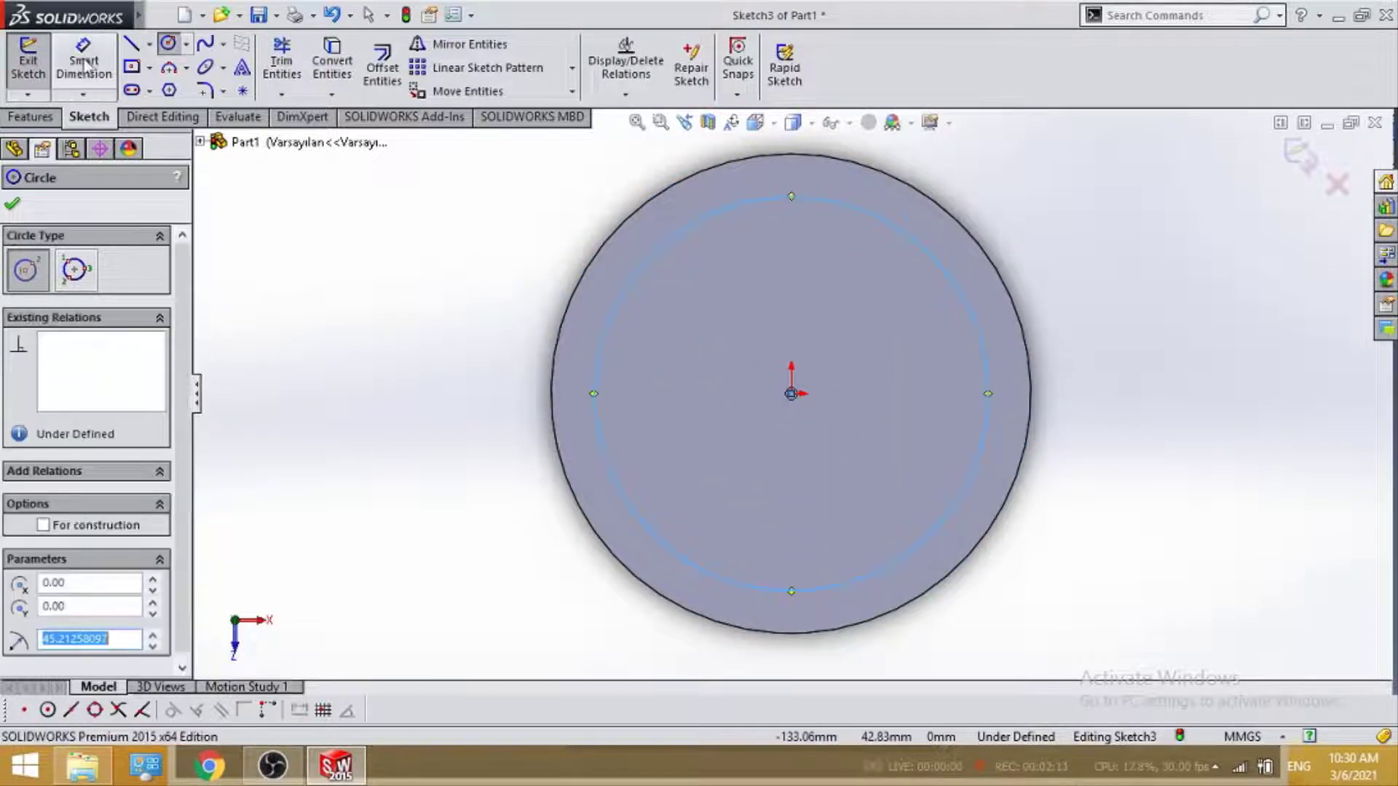
click(84, 62)
click(990, 391)
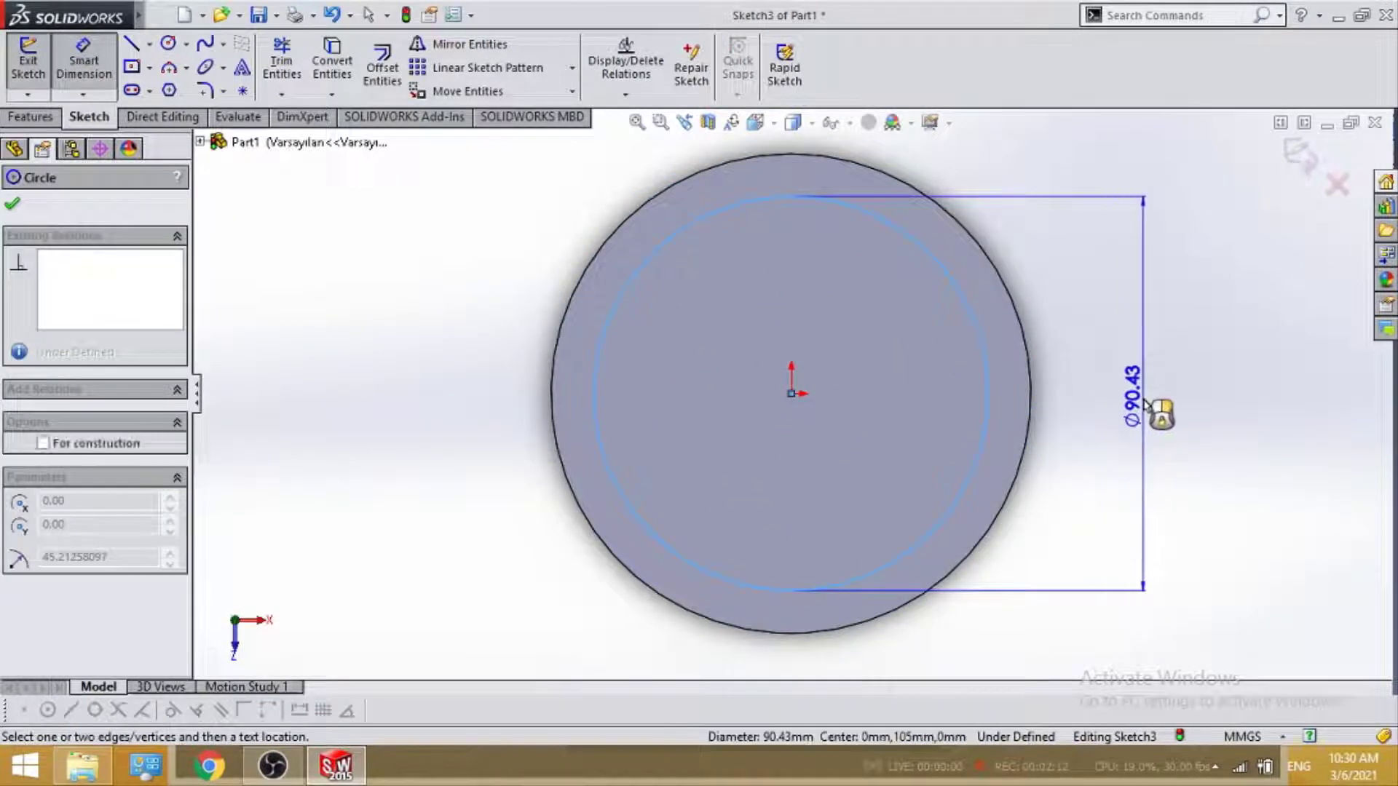
click(1145, 412)
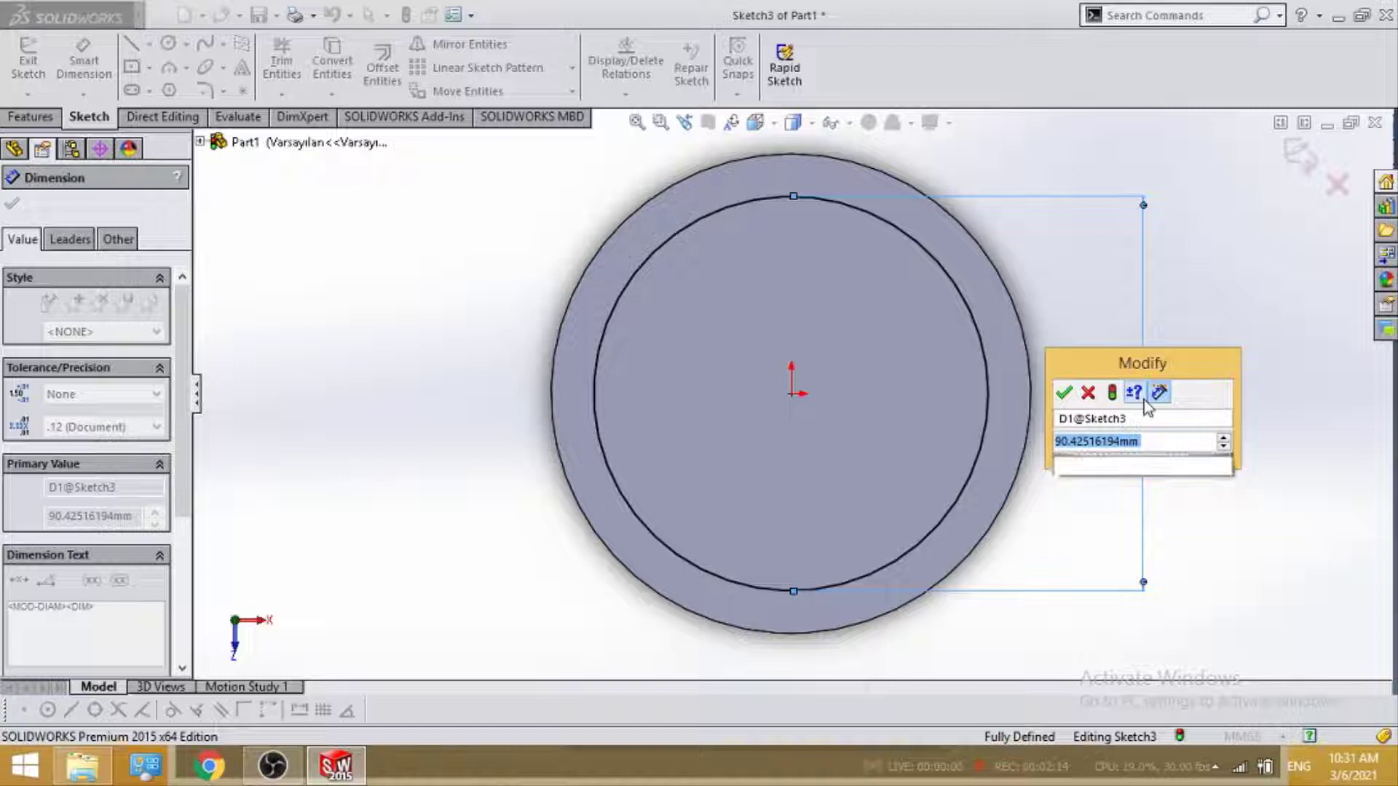
text(90)
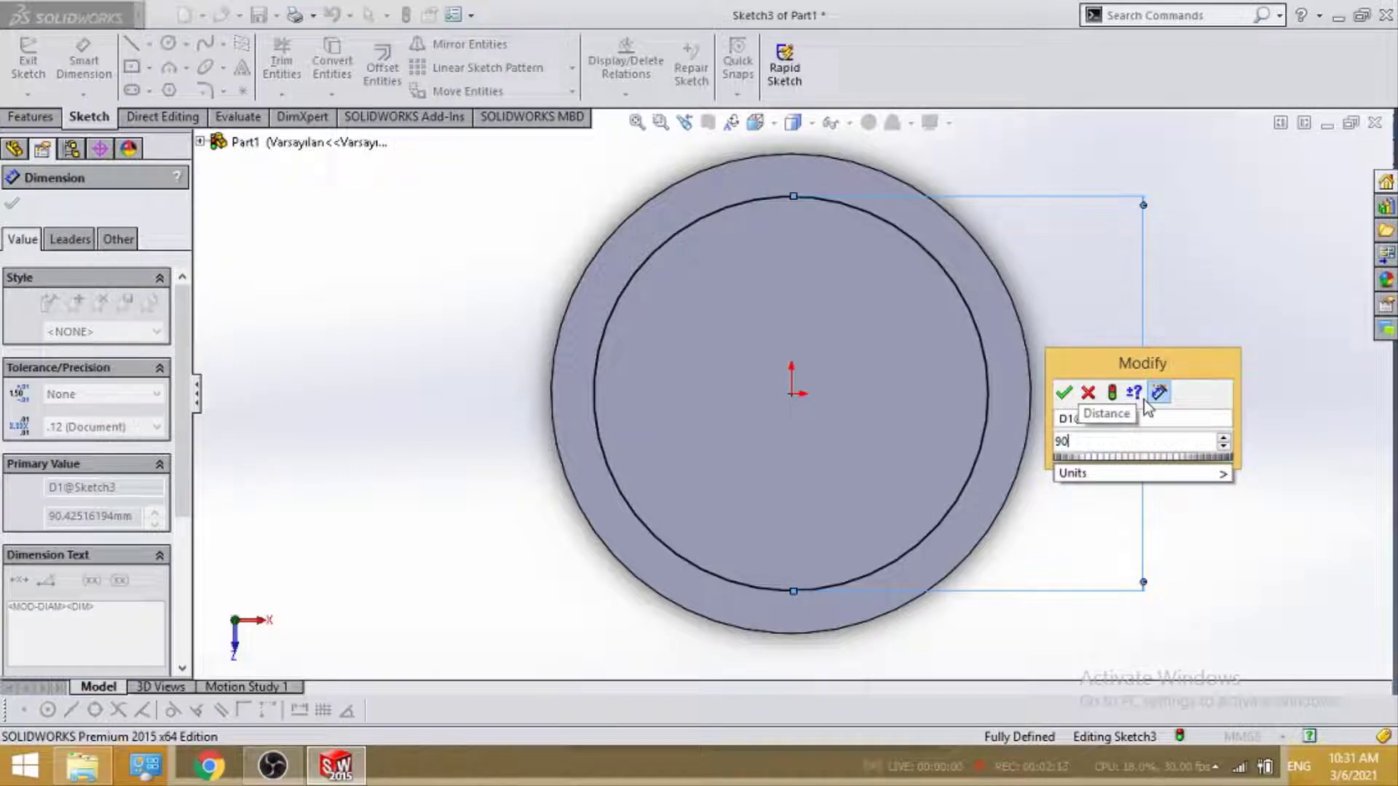
key(Return)
Cut-extrude the 90 mm circle 95 mm deep to hollow the cup.
click(29, 116)
click(307, 67)
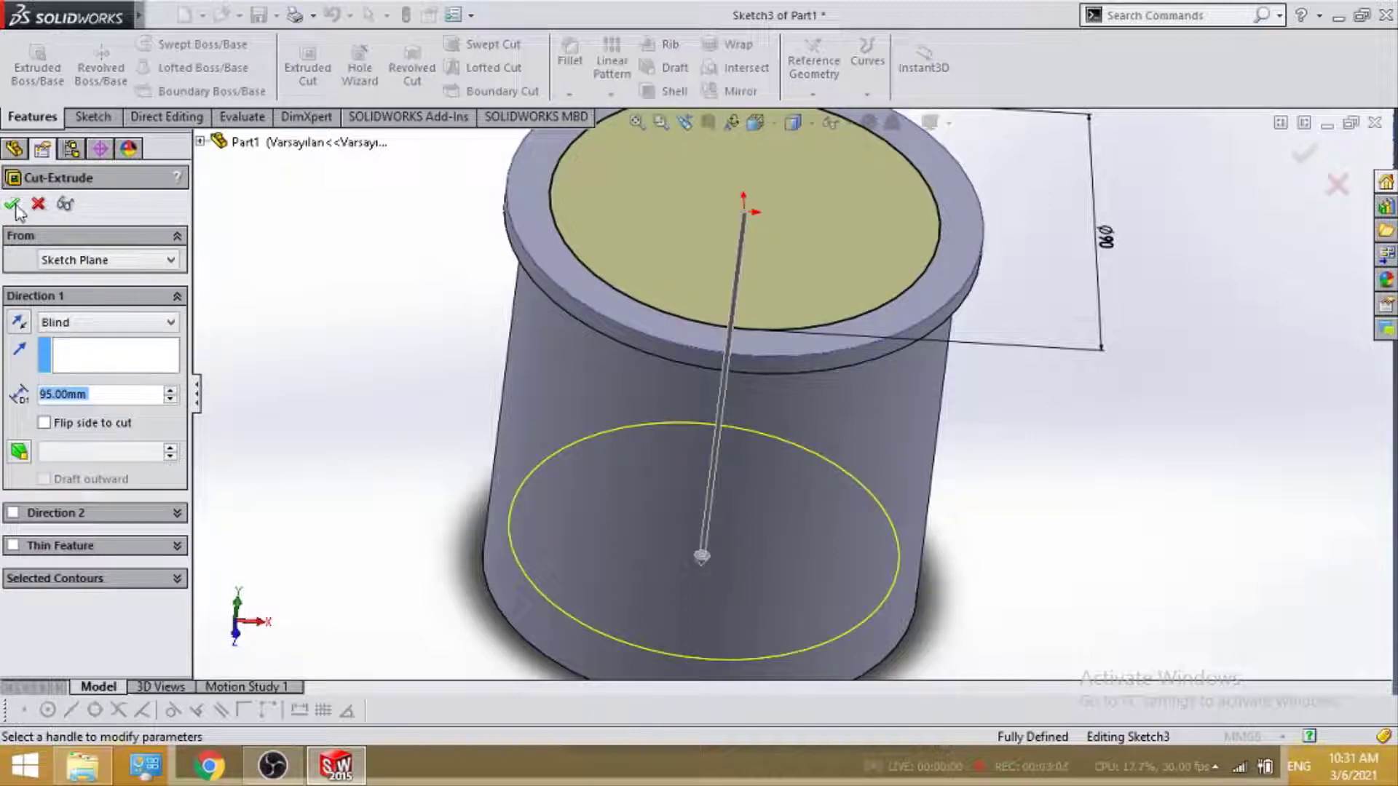
click(15, 207)
scroll(814, 403, up, 2)
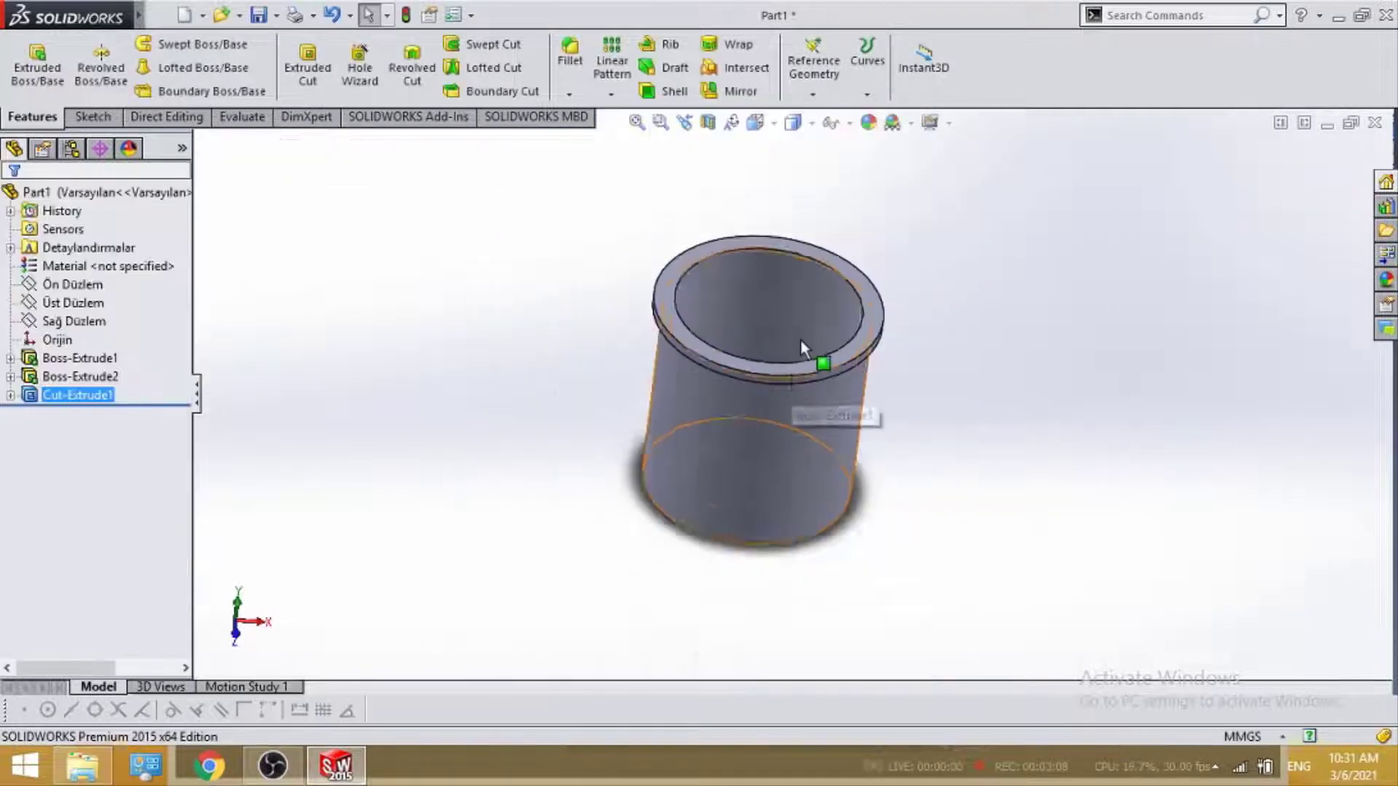
mouse_move(801, 340)
middle_down()
mouse_move(772, 292)
mouse_move(805, 156)
mouse_move(789, 107)
middle_up()
Fillet the edge where the cup body meets the rim at 10 mm.
scroll(760, 273, down, 2)
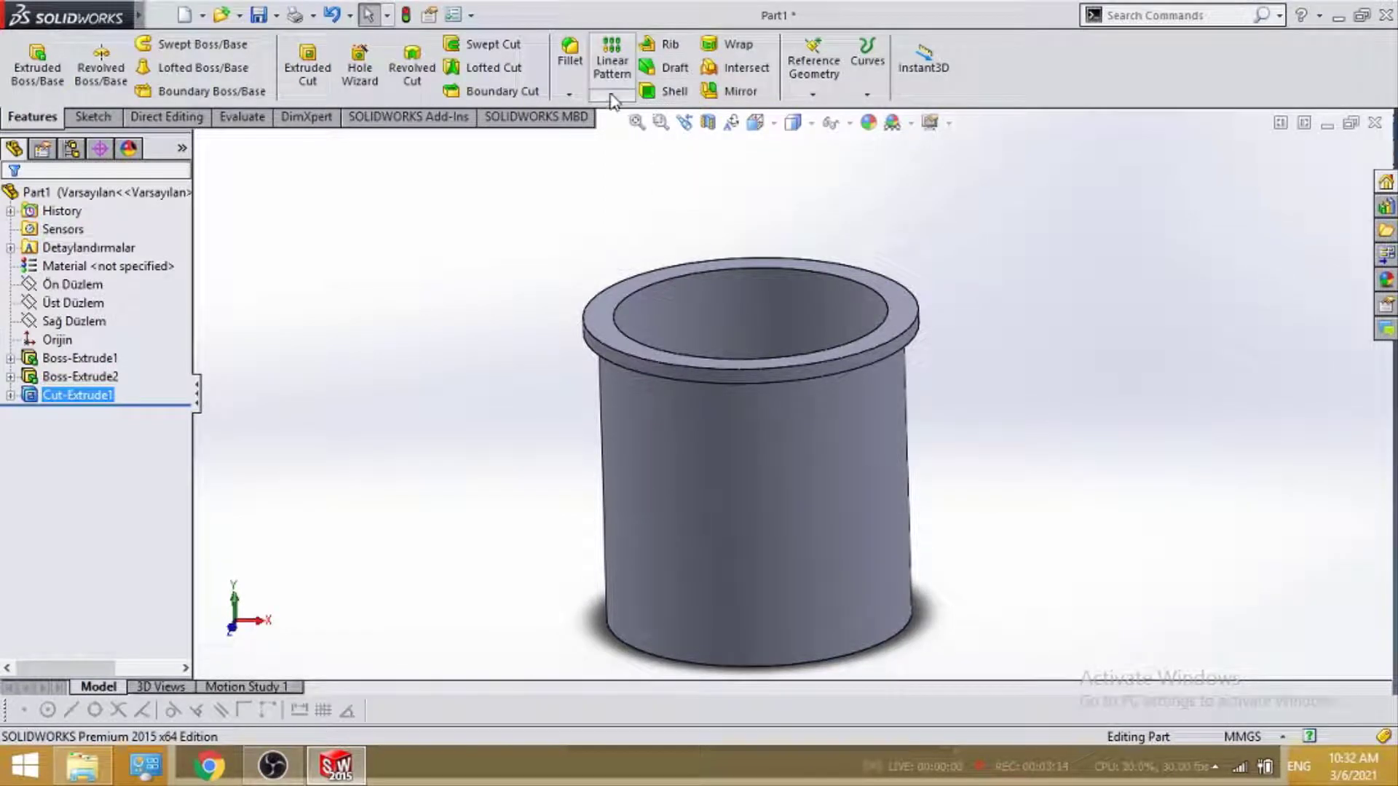
click(570, 54)
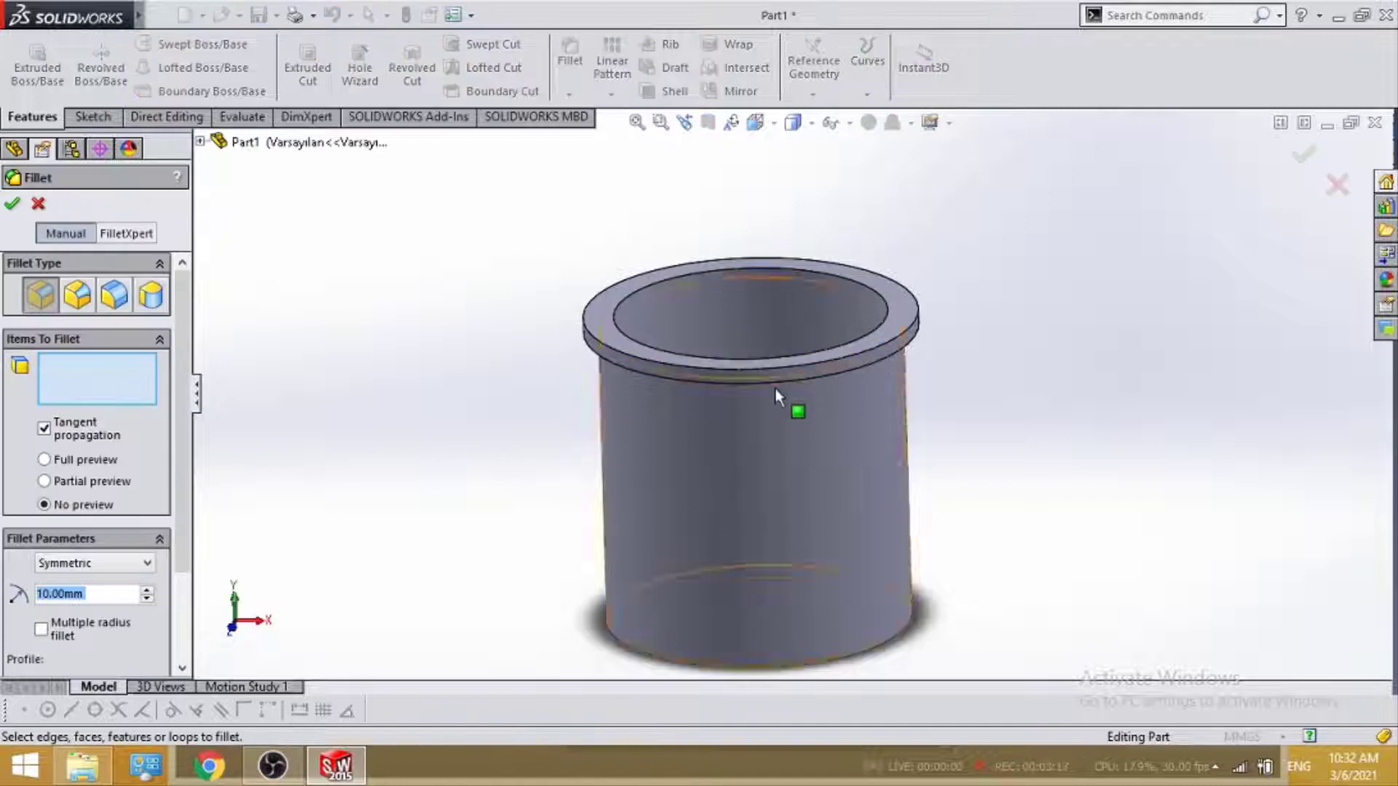
scroll(775, 387, down, 3)
scroll(811, 335, down, 2)
scroll(761, 349, down, 2)
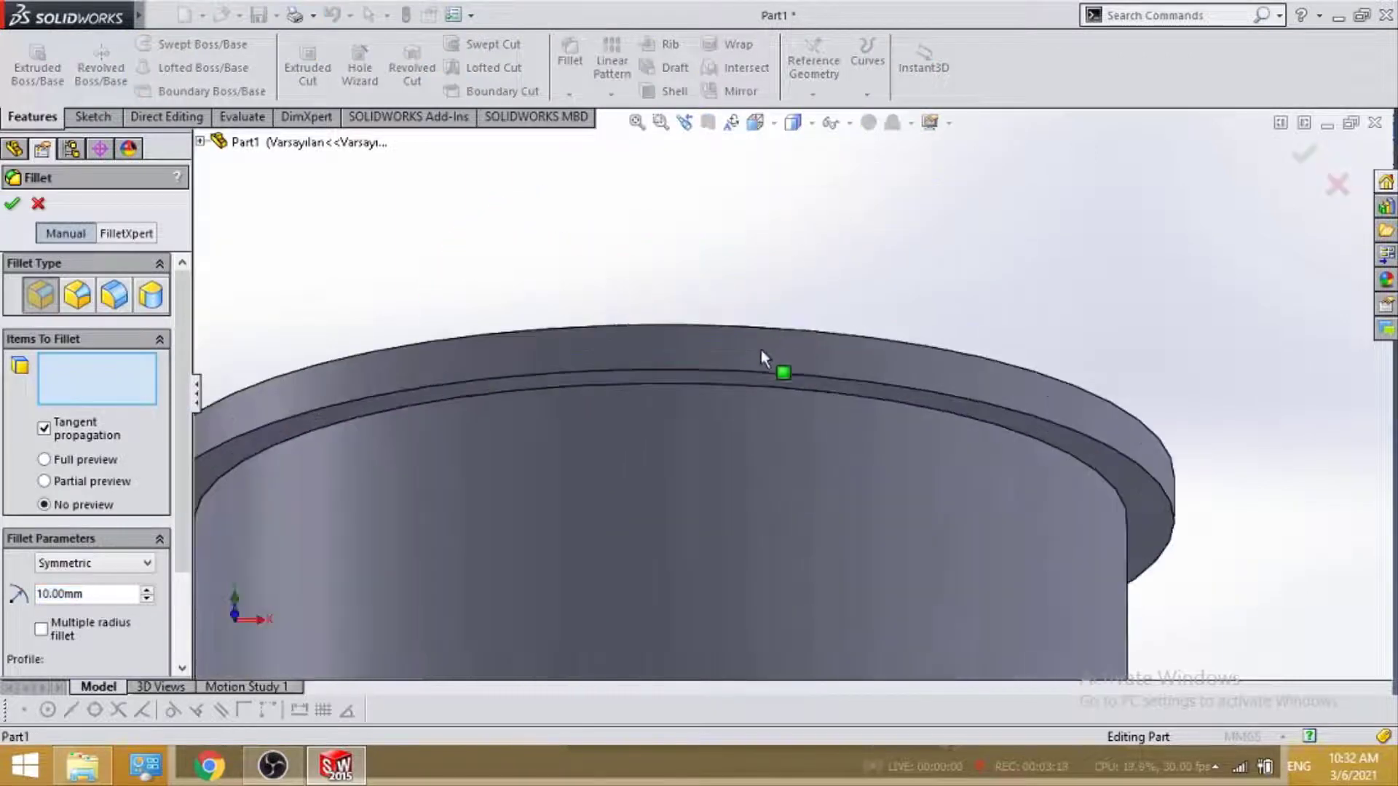
click(746, 391)
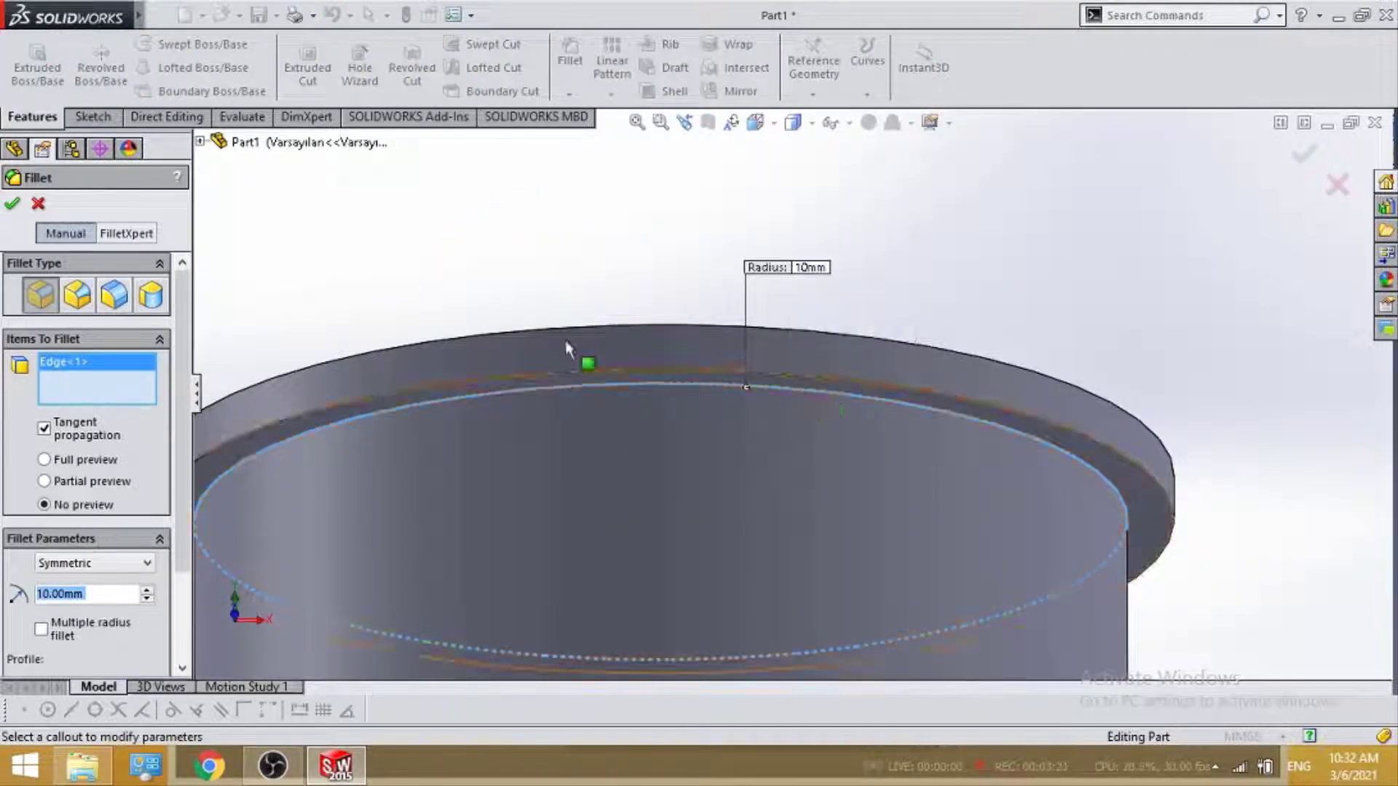
click(11, 204)
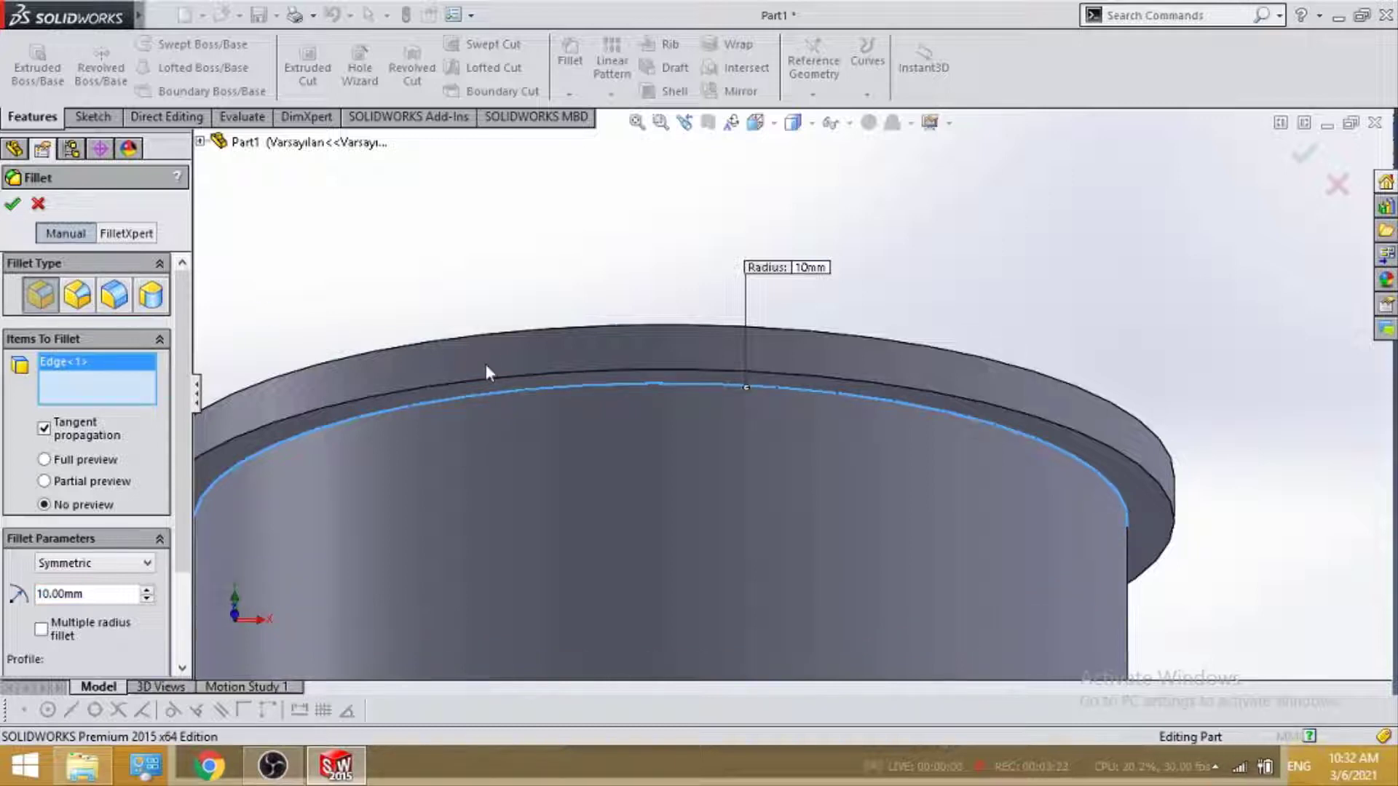
Fillet the inner edge of the cup opening at 5 mm radius as Fillet2.
scroll(561, 390, up, 3)
middle_drag(561, 390, 873, 224)
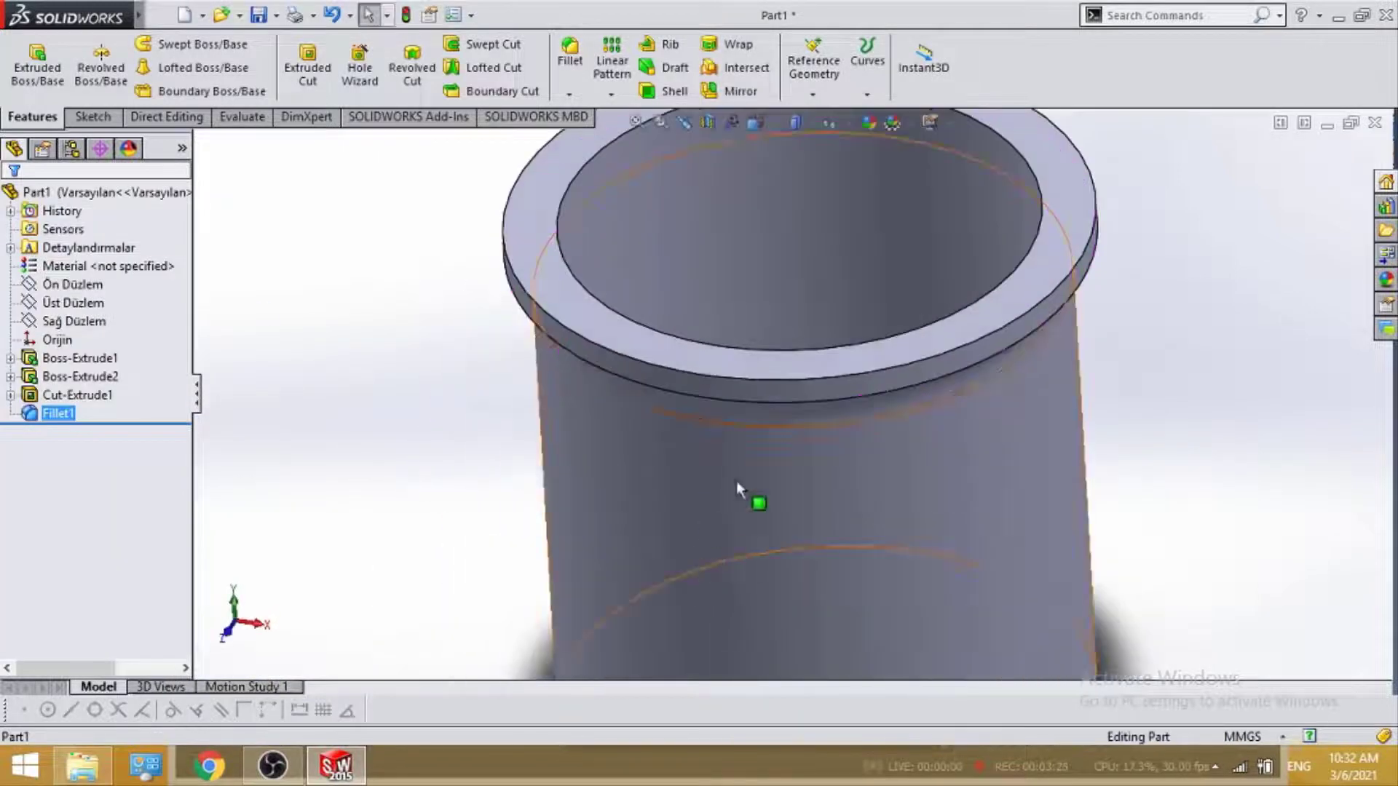
scroll(872, 224, down, 2)
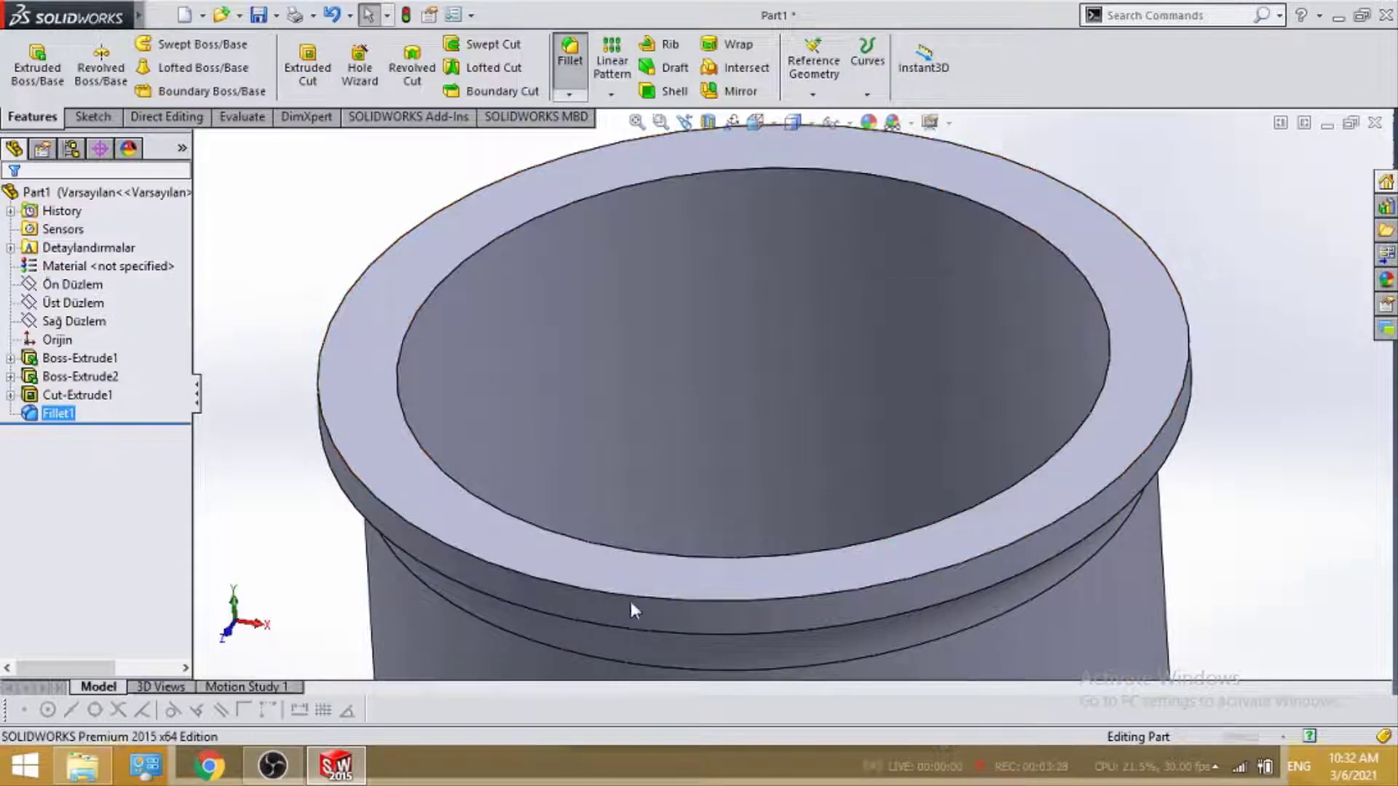
click(640, 553)
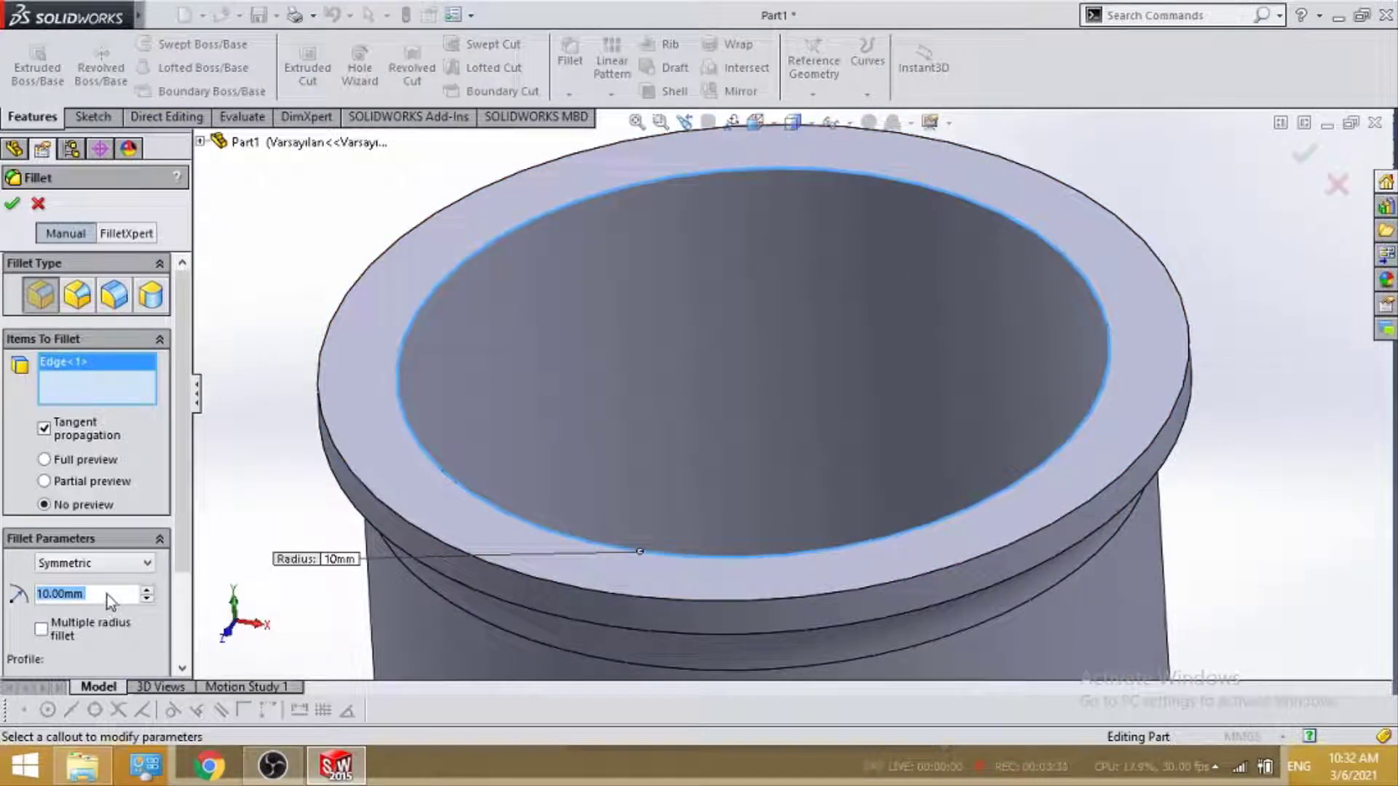
text(5)
key(Return)
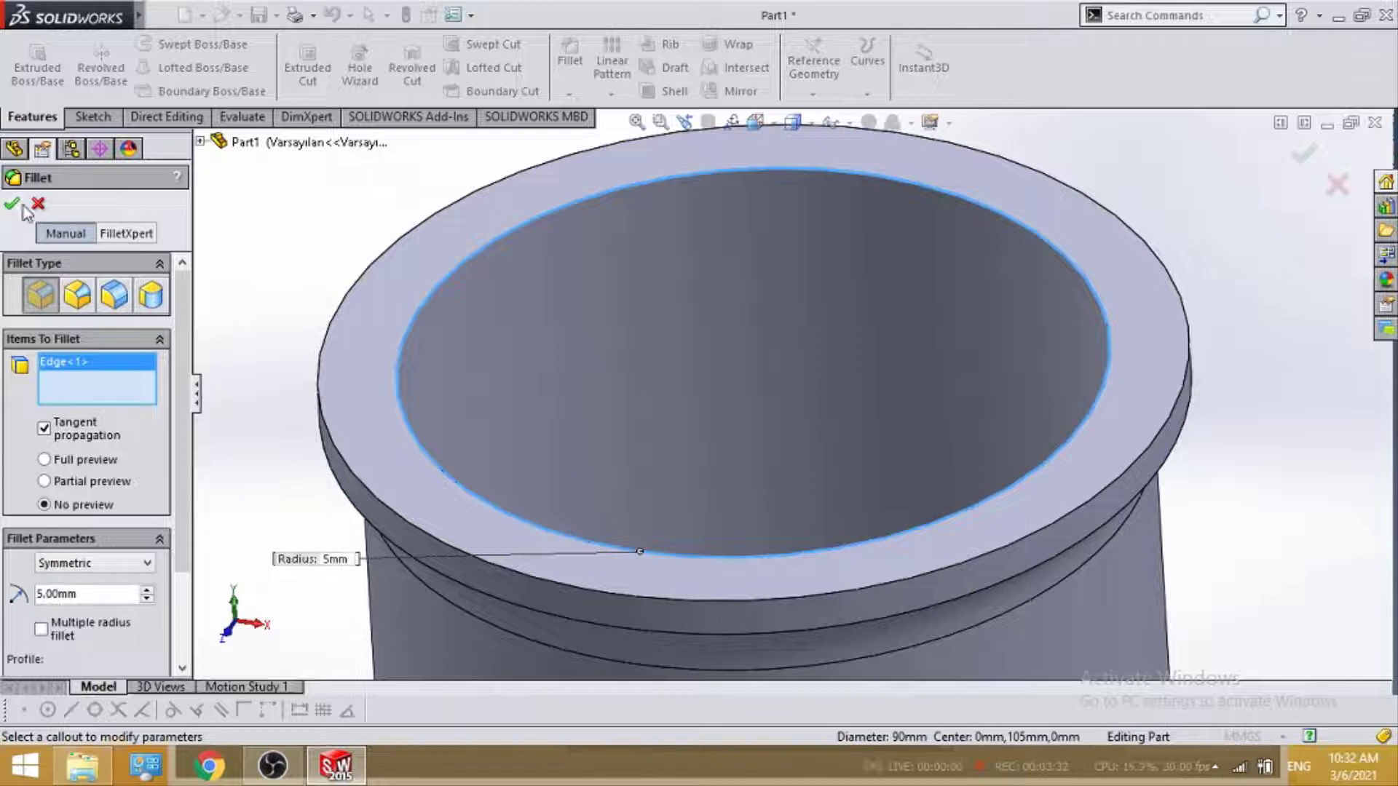
click(22, 206)
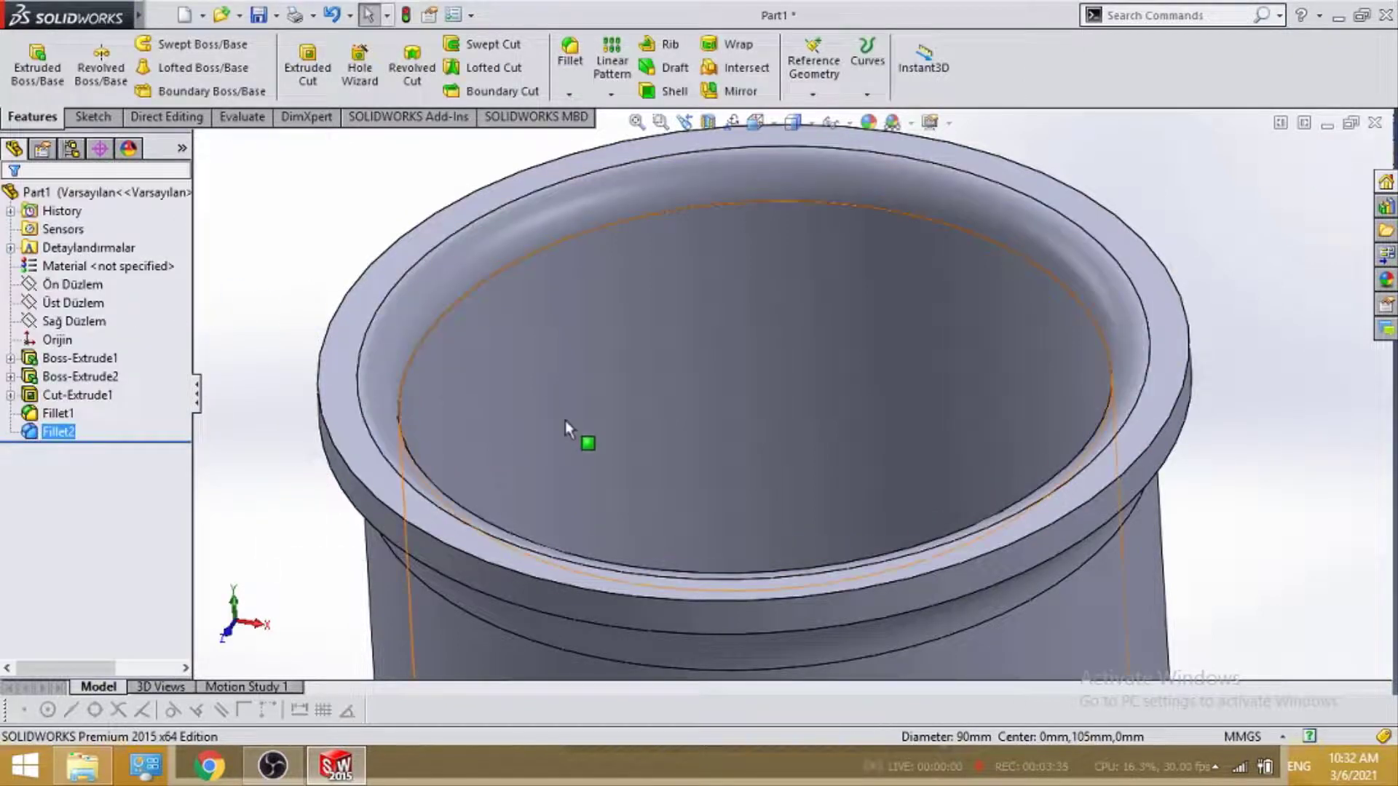
scroll(868, 522, up, 5)
mouse_move(886, 546)
middle_down()
mouse_move(888, 439)
mouse_move(621, 522)
middle_up()
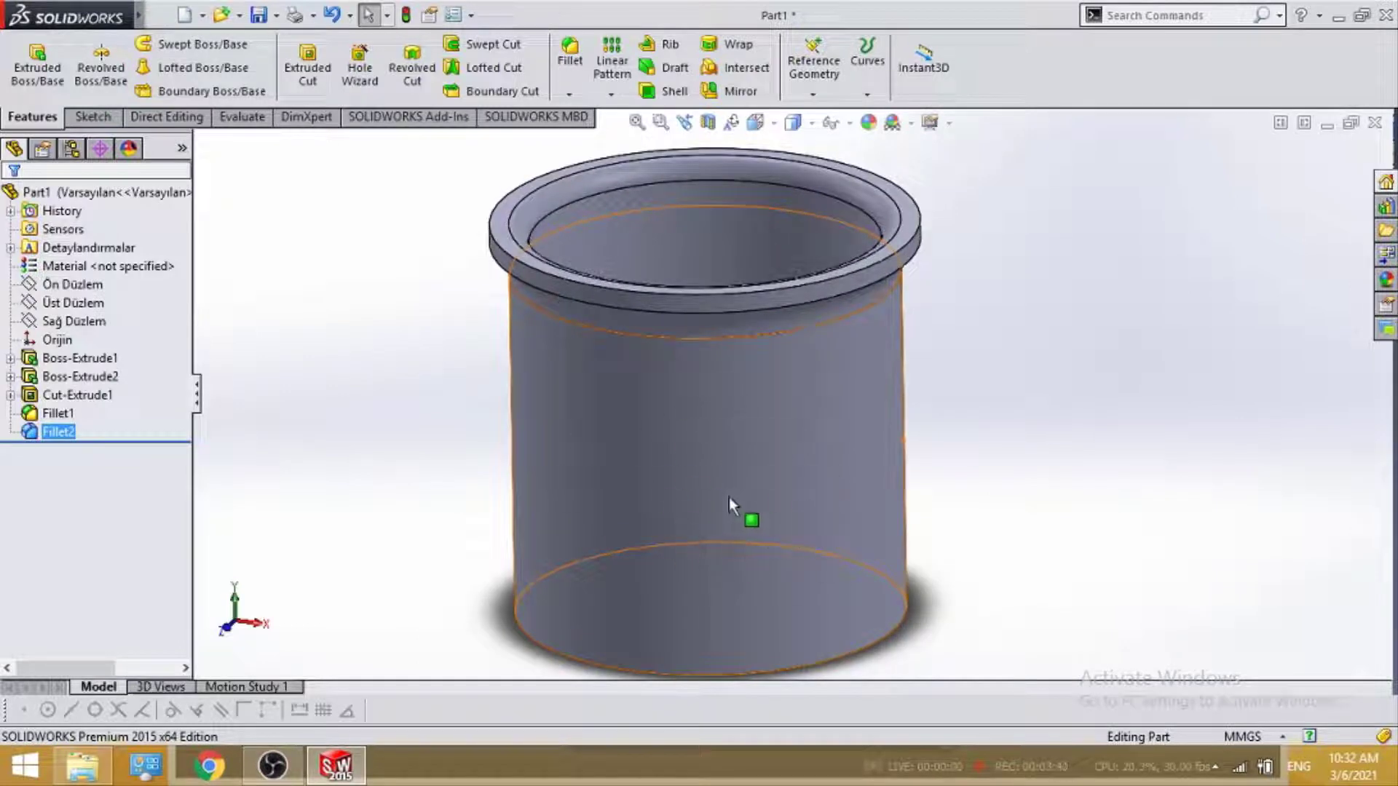
Clear the selection, tilt the cup view slightly, and open the Reference Geometry dropdown.
click(1070, 437)
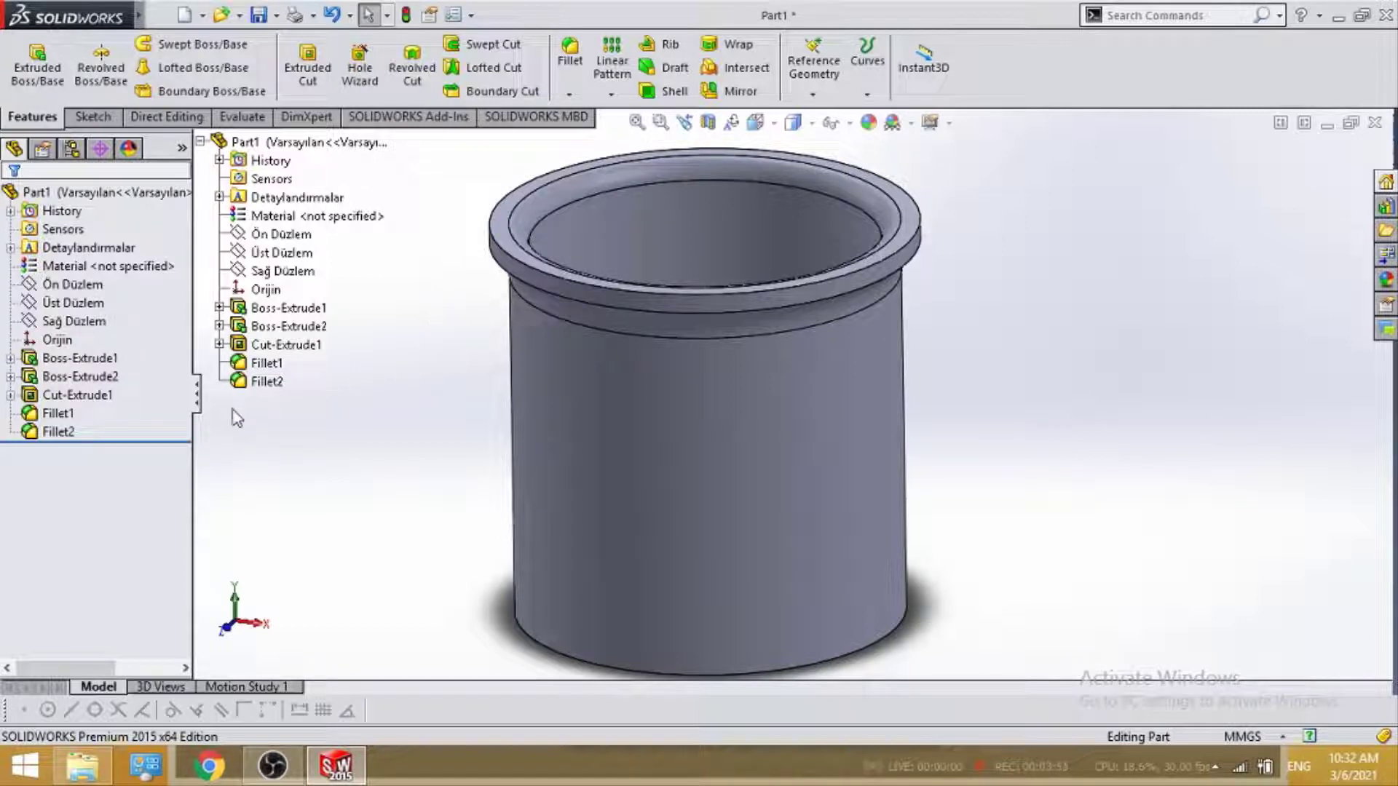
middle_drag(784, 421, 794, 379)
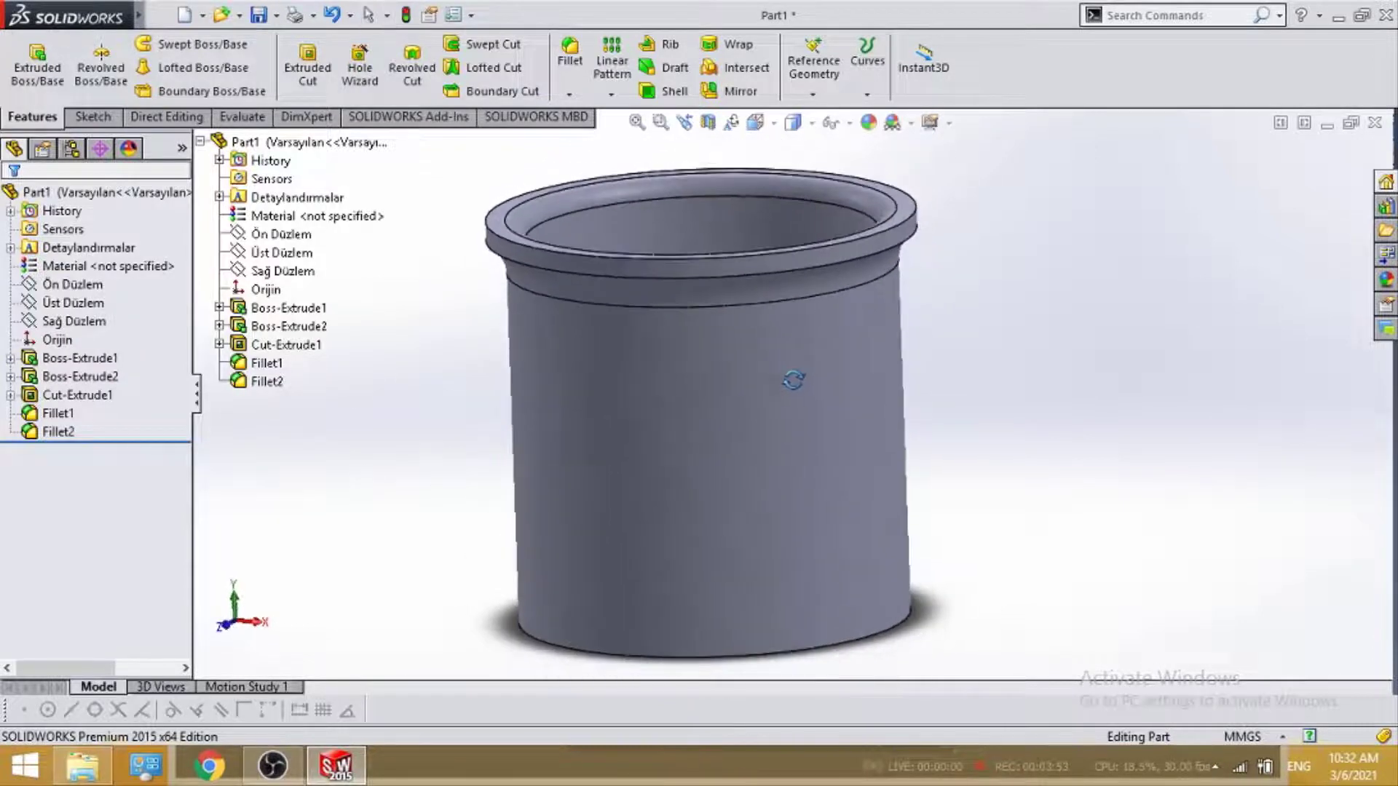
click(200, 140)
middle_drag(1033, 274, 926, 269)
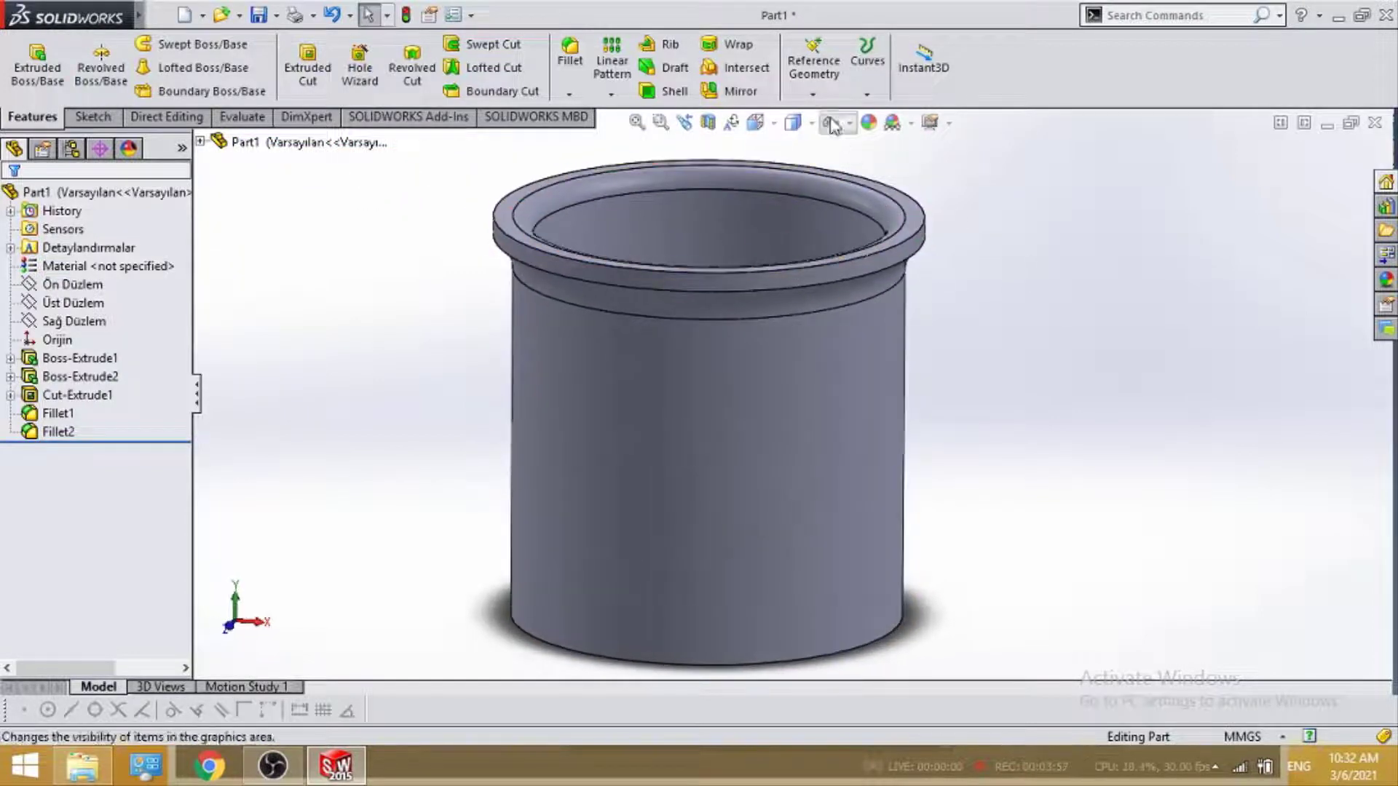
click(812, 93)
Create Plane1 offset 47 mm from the Ön Düzlem plane.
click(830, 114)
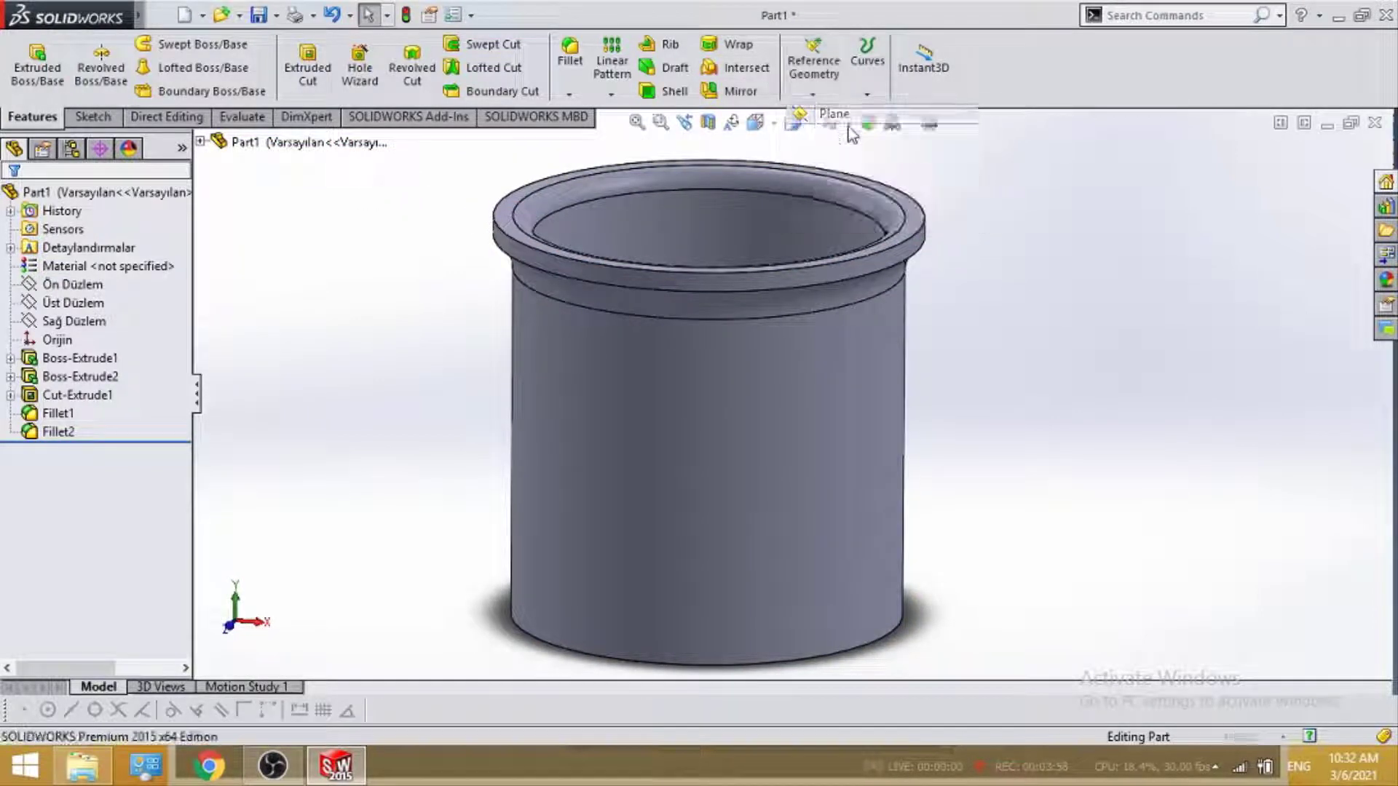
middle_drag(936, 317, 915, 437)
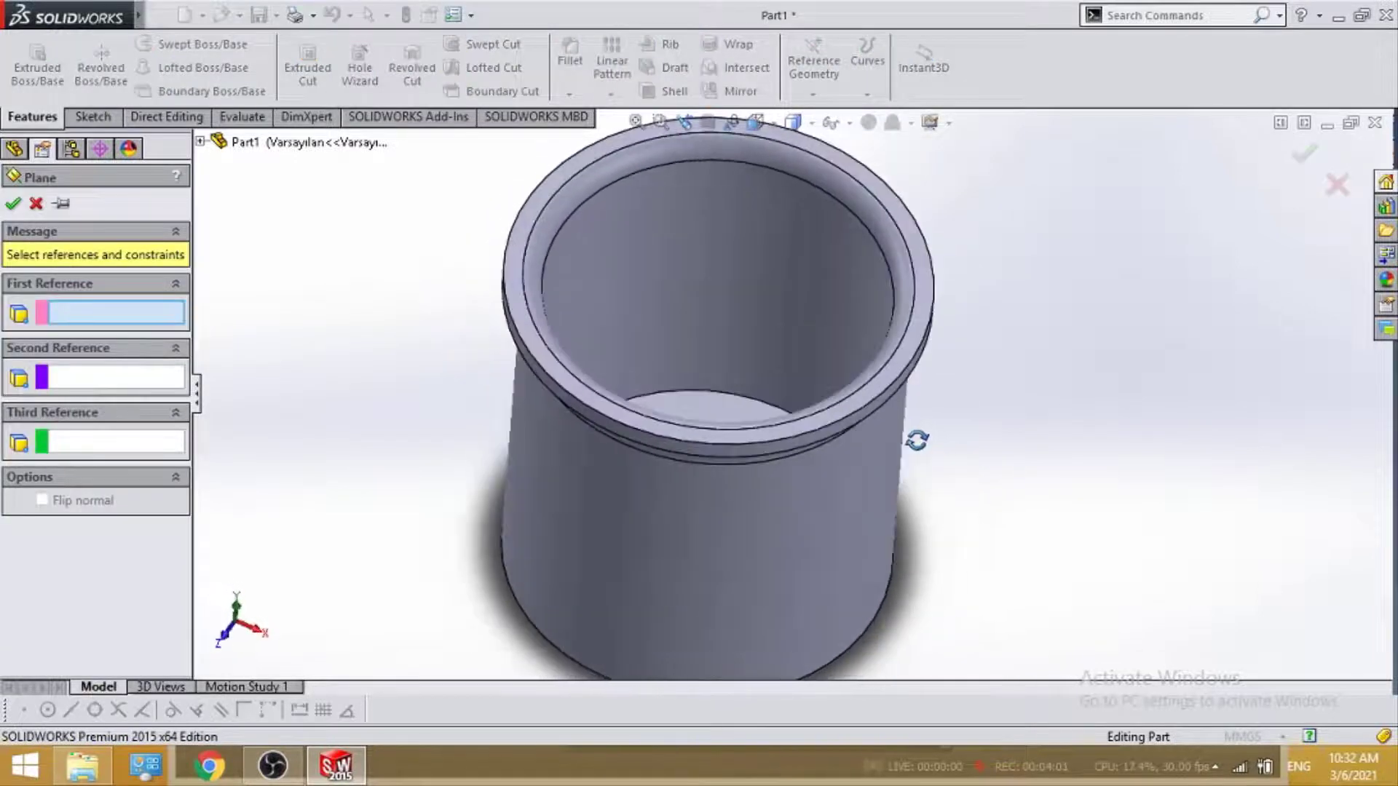
click(201, 142)
scroll(664, 403, up, 3)
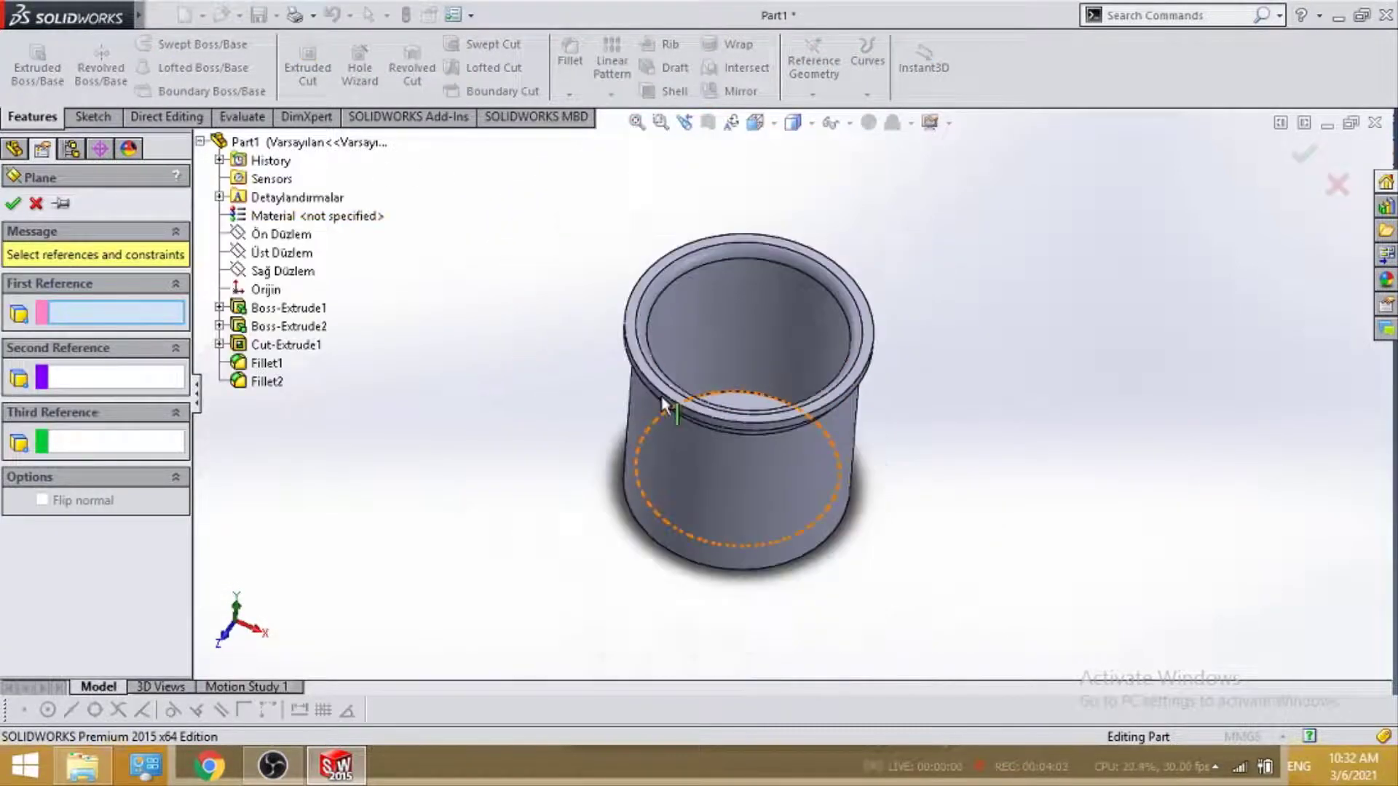
mouse_move(665, 403)
middle_down()
mouse_move(771, 437)
mouse_move(804, 395)
middle_up()
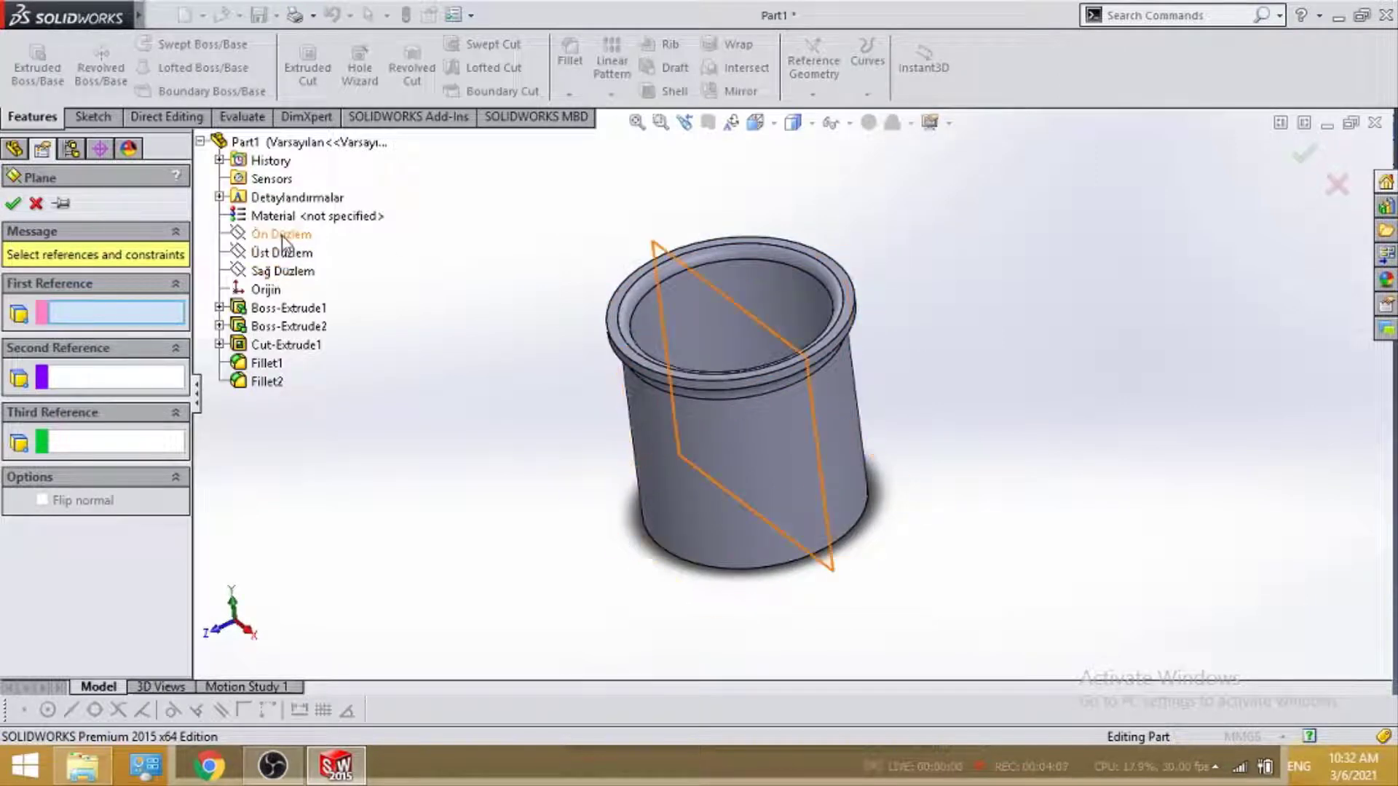
click(282, 235)
text(4)
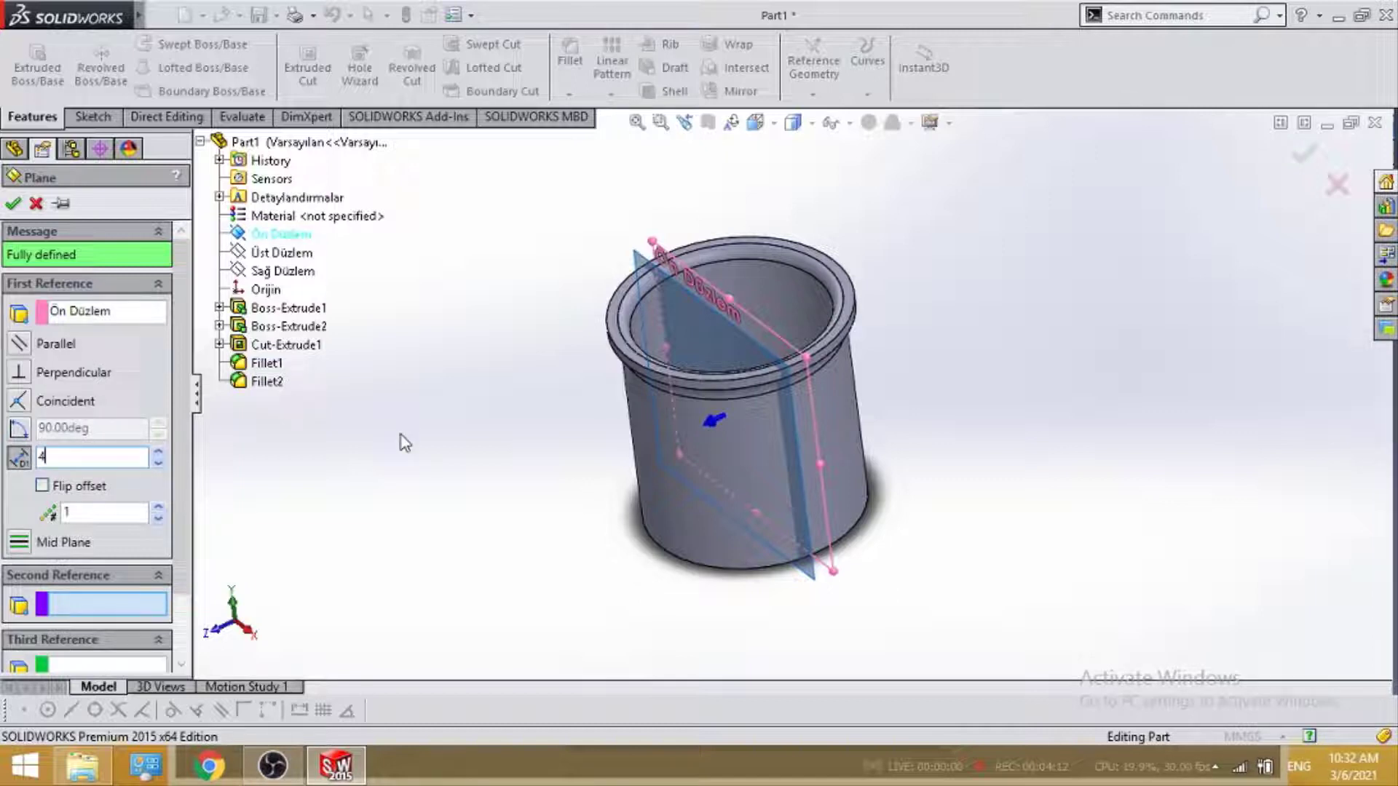
text(7)
key(Return)
middle_drag(811, 515, 786, 571)
scroll(681, 419, down, 3)
mouse_move(680, 419)
middle_down()
mouse_move(770, 380)
mouse_move(748, 400)
mouse_move(757, 466)
mouse_move(742, 474)
mouse_move(749, 412)
mouse_move(840, 167)
mouse_move(786, 407)
mouse_move(728, 436)
middle_up()
click(12, 205)
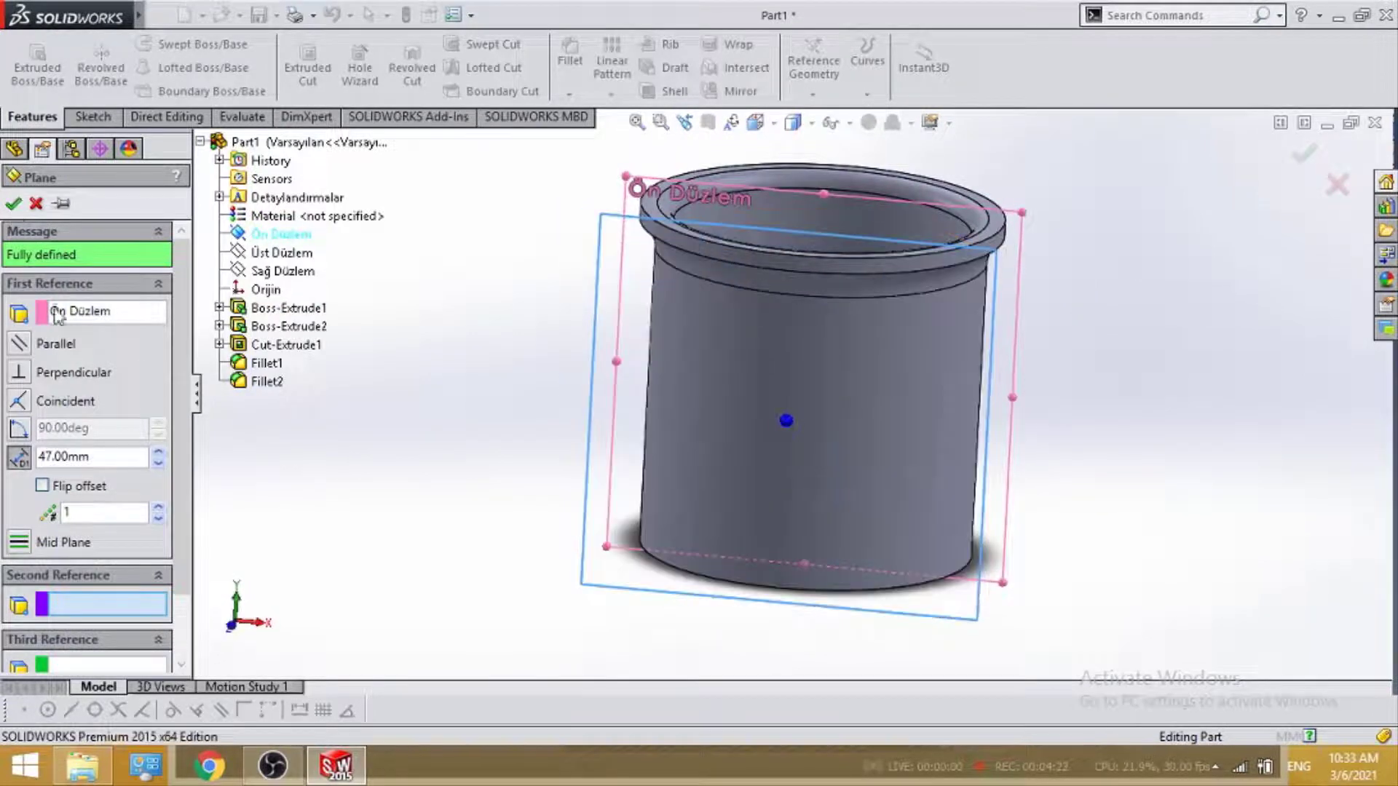
key(space)
View Plane1 face-on, start a sketch on it, and draw a center rectangle.
click(966, 641)
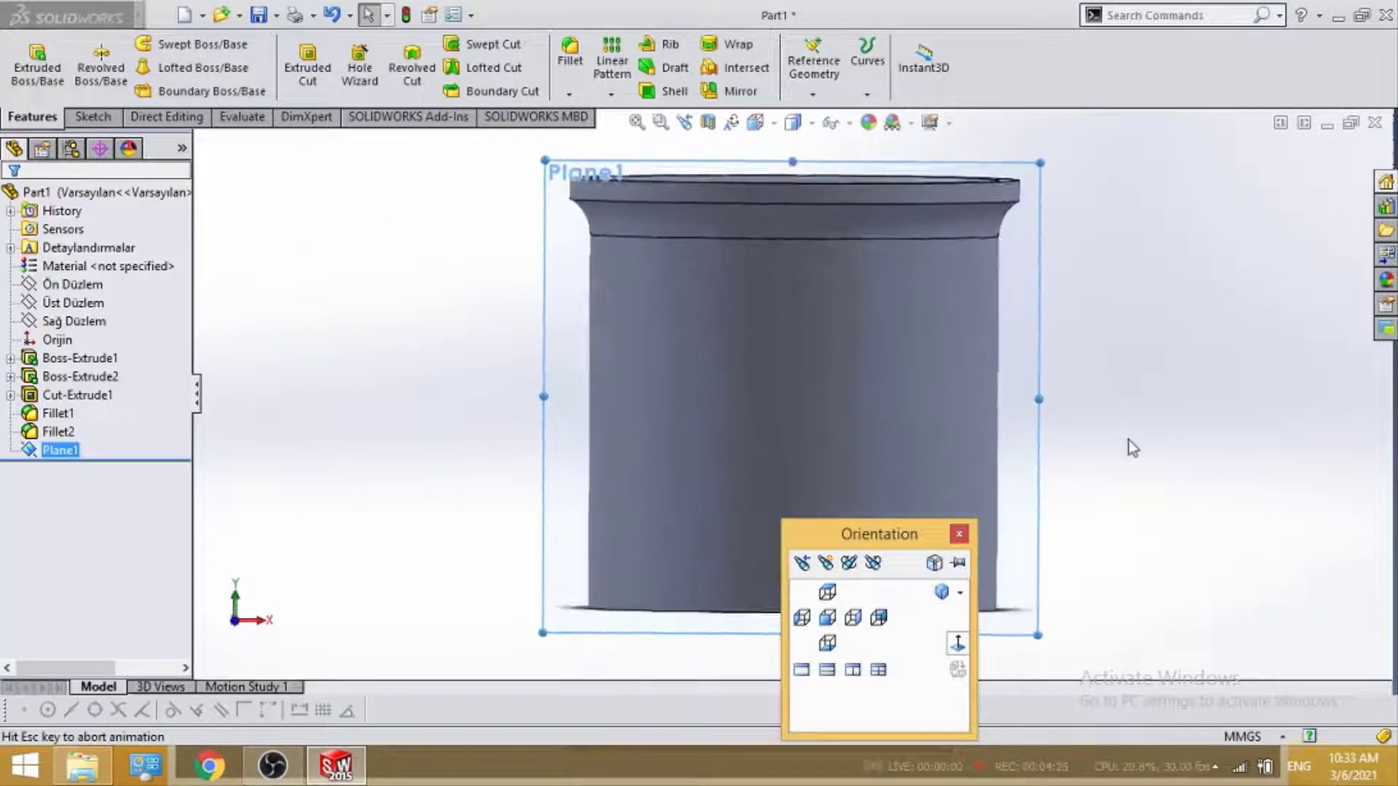
right_click(48, 452)
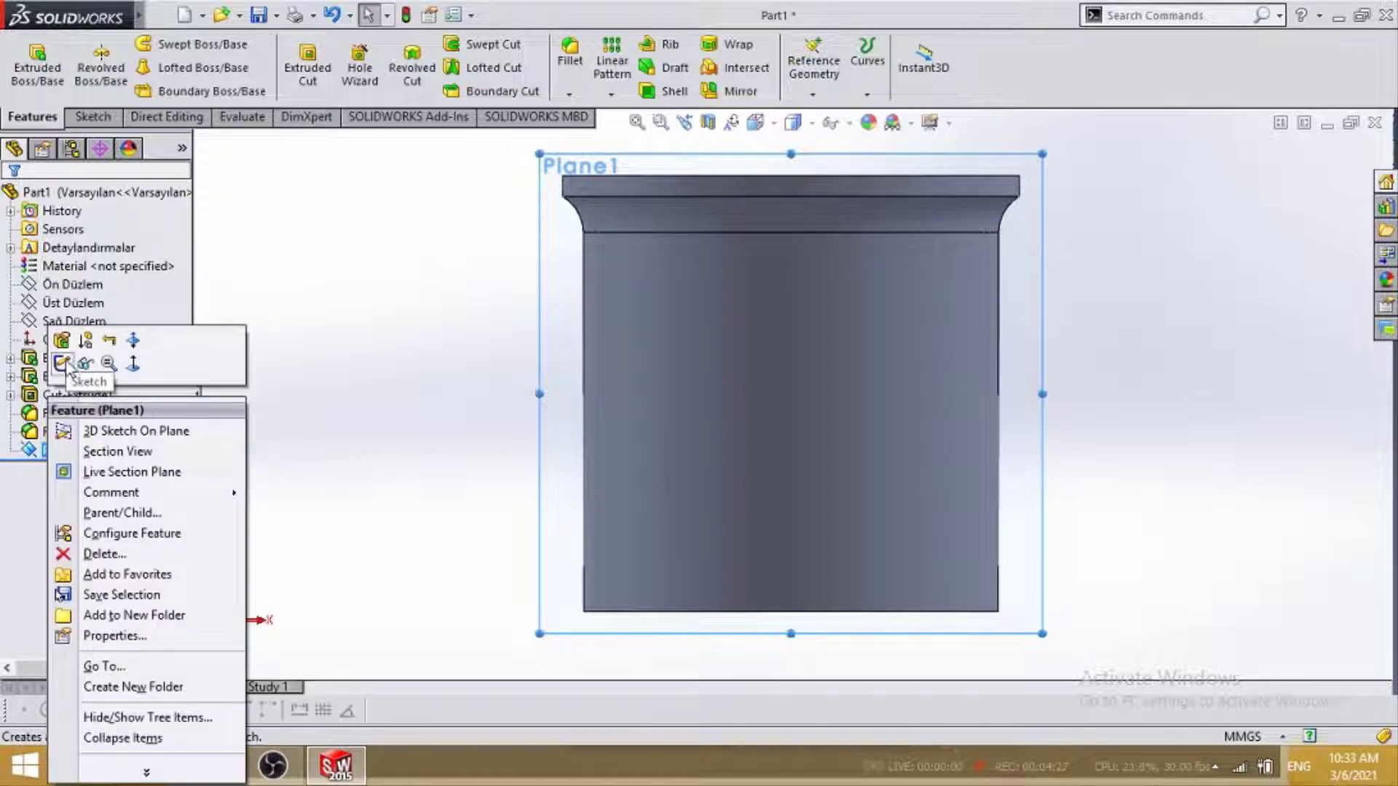
click(62, 361)
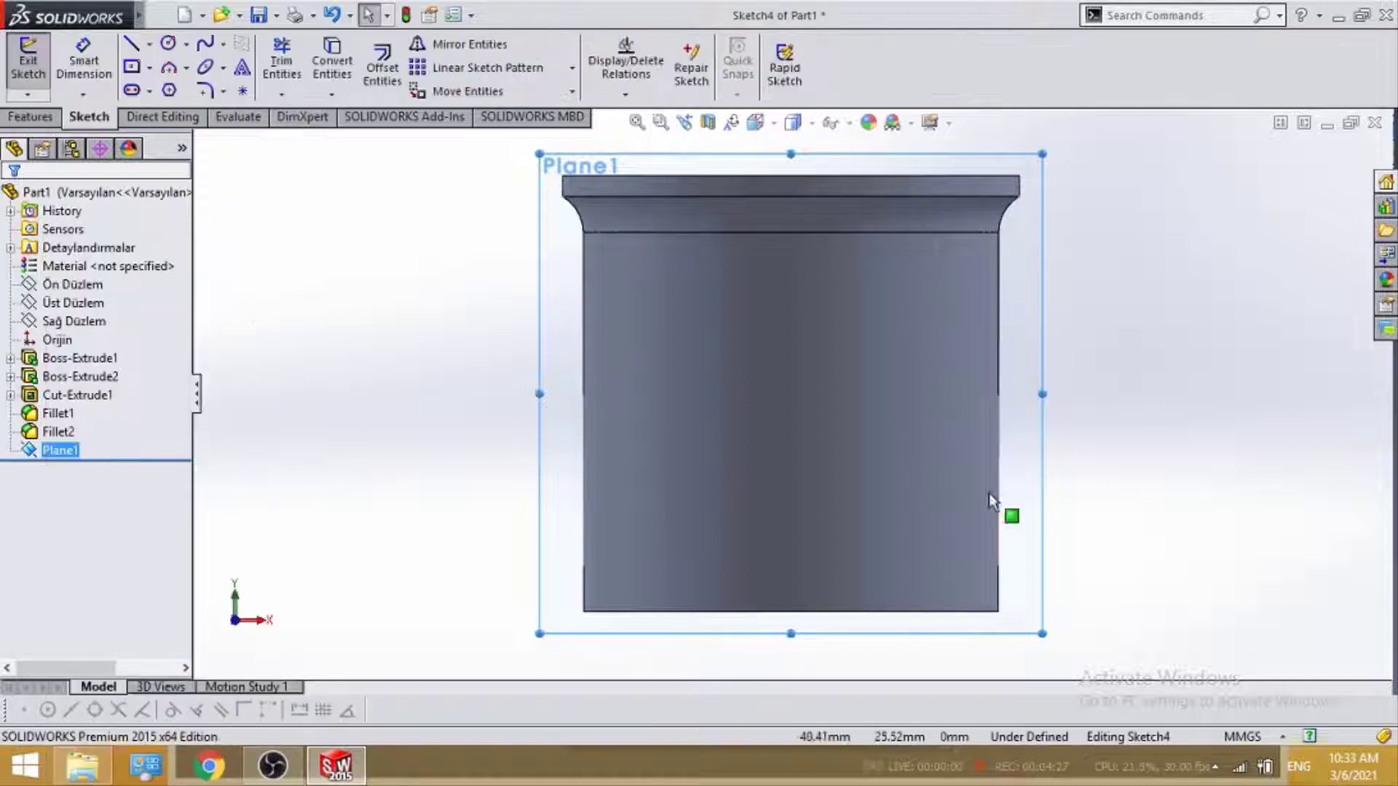
click(132, 68)
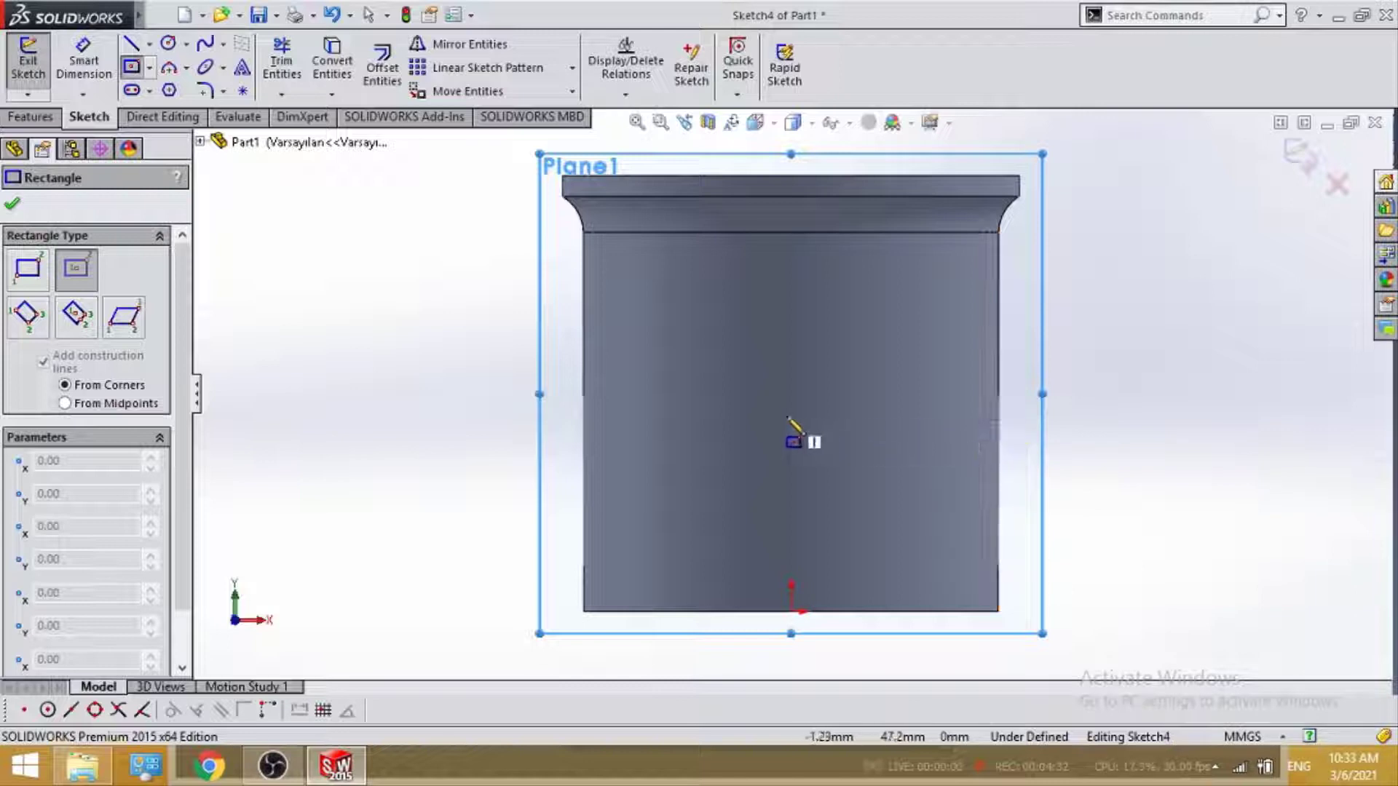
click(789, 421)
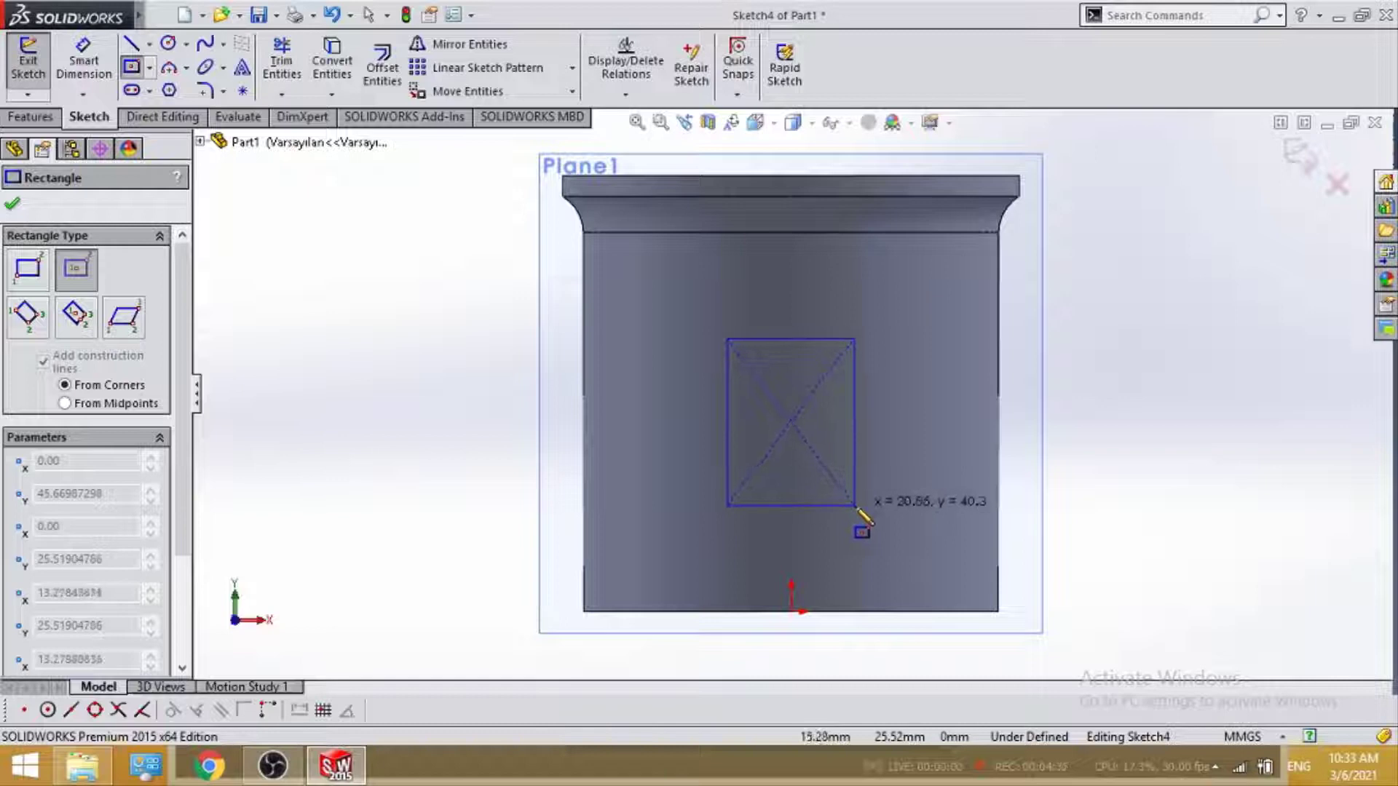
click(856, 506)
key(Escape)
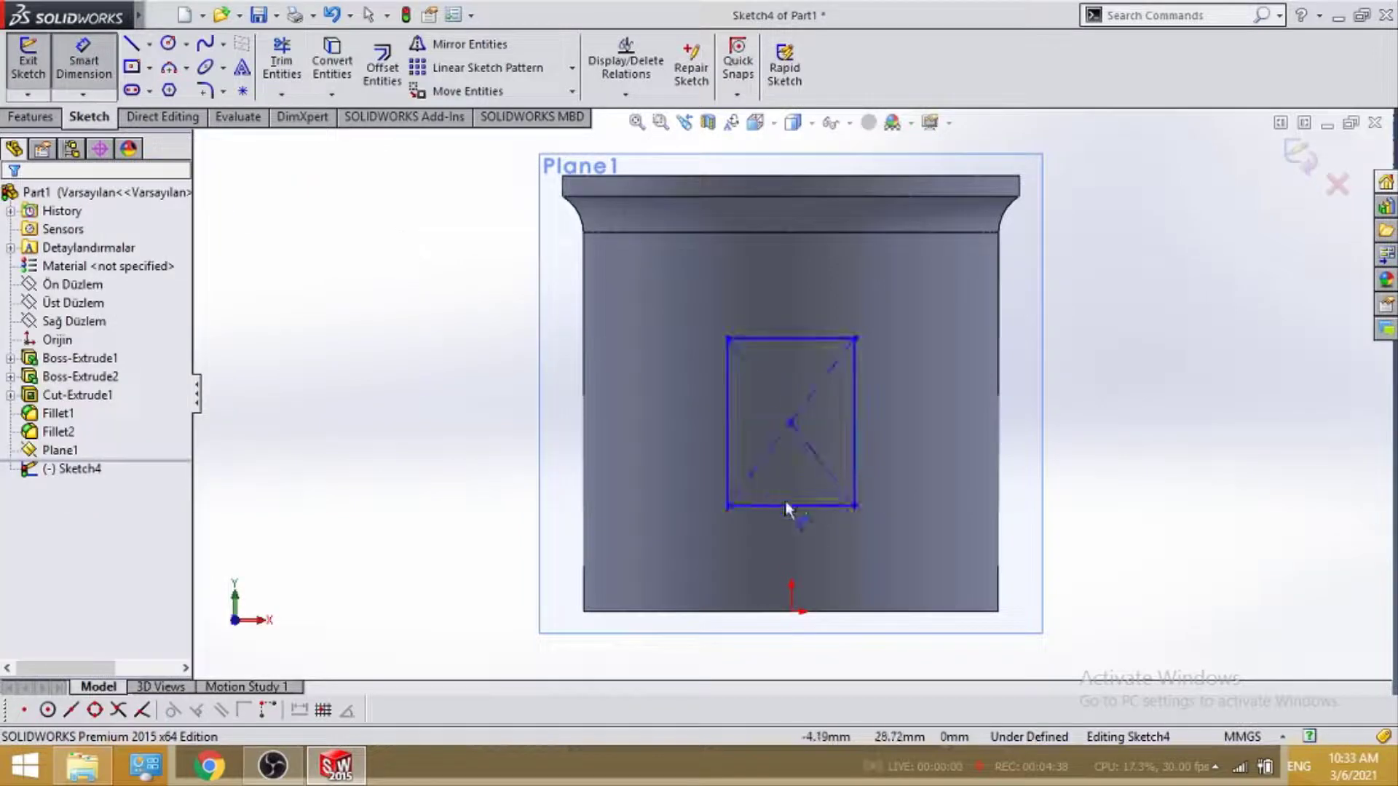
Dimension the rectangle's width and height to 30 mm, making it a square.
click(794, 341)
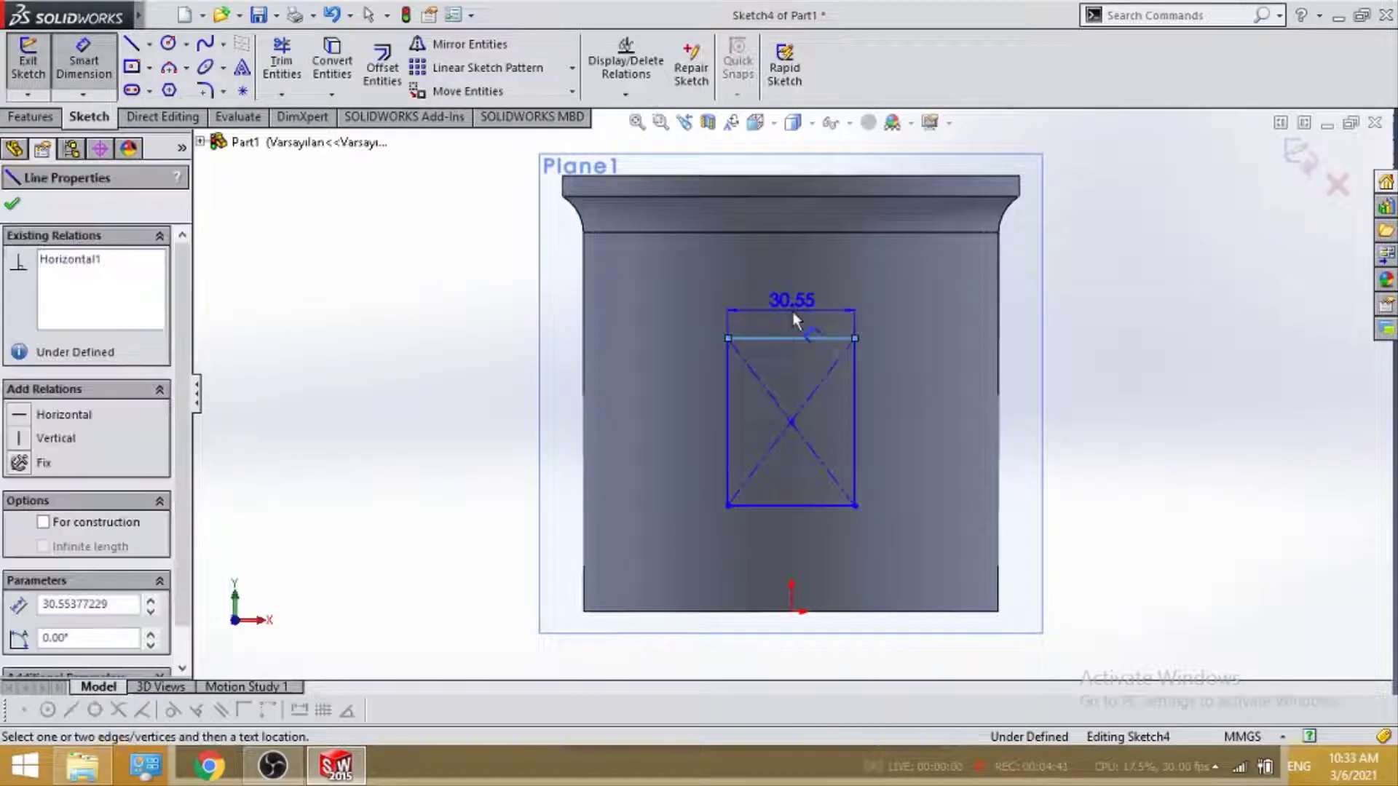
click(793, 315)
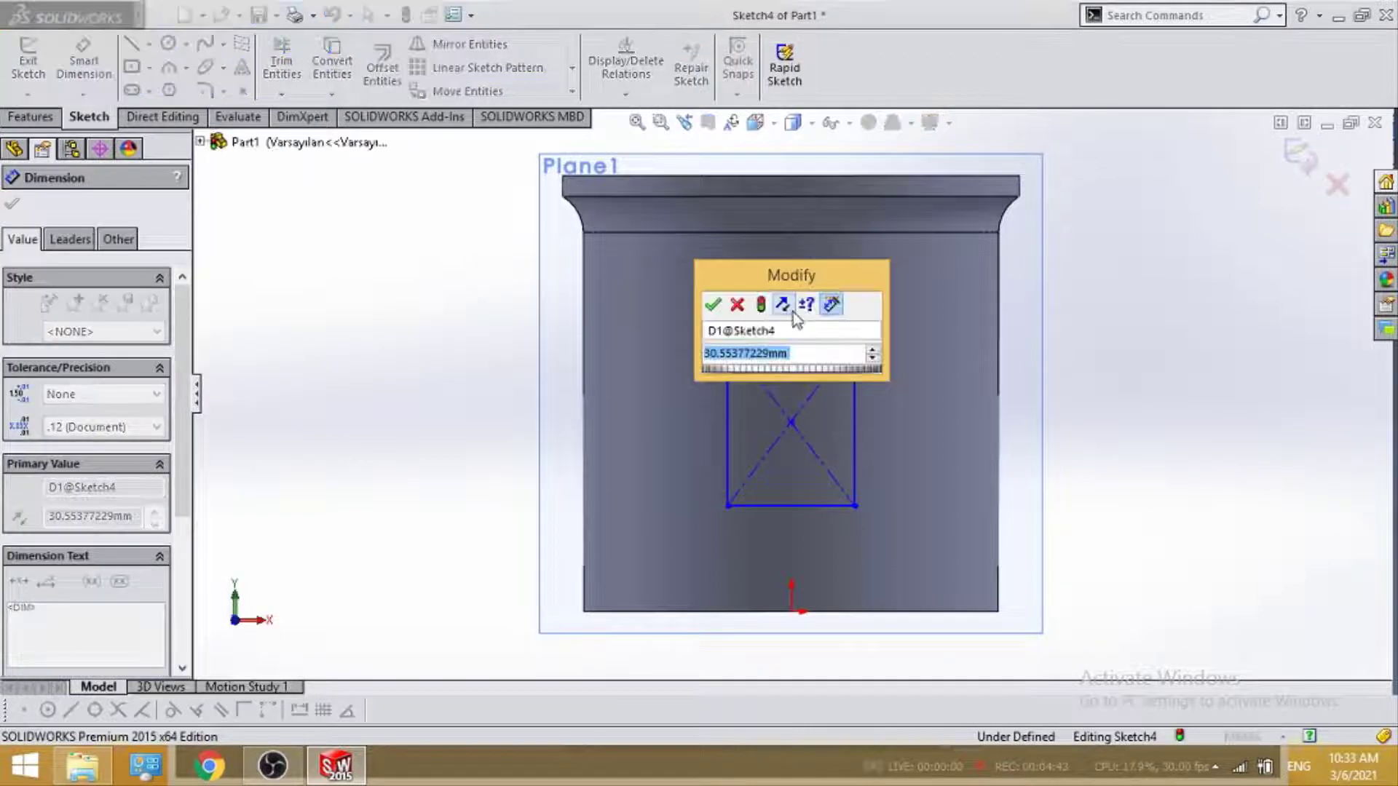
text(3)
text(30)
key(Return)
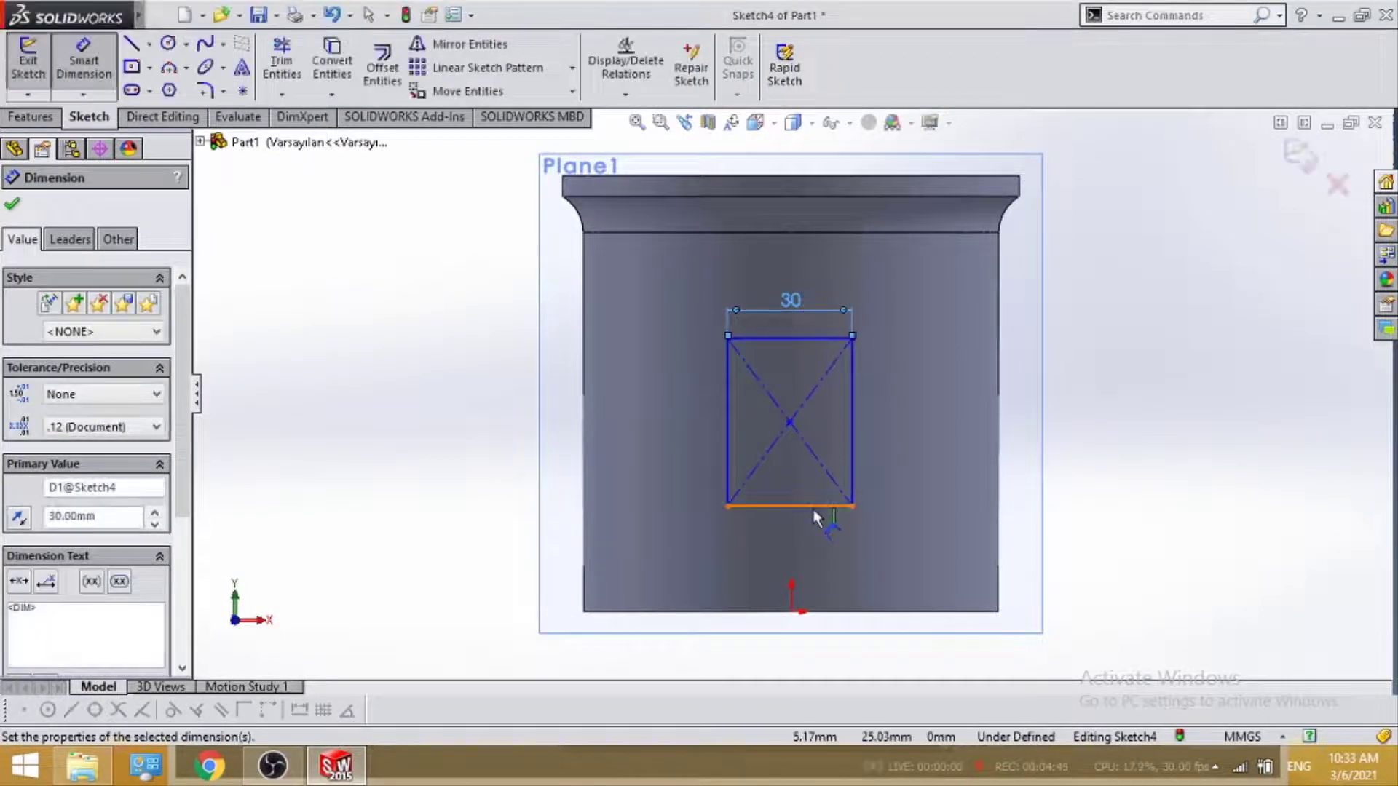
click(849, 442)
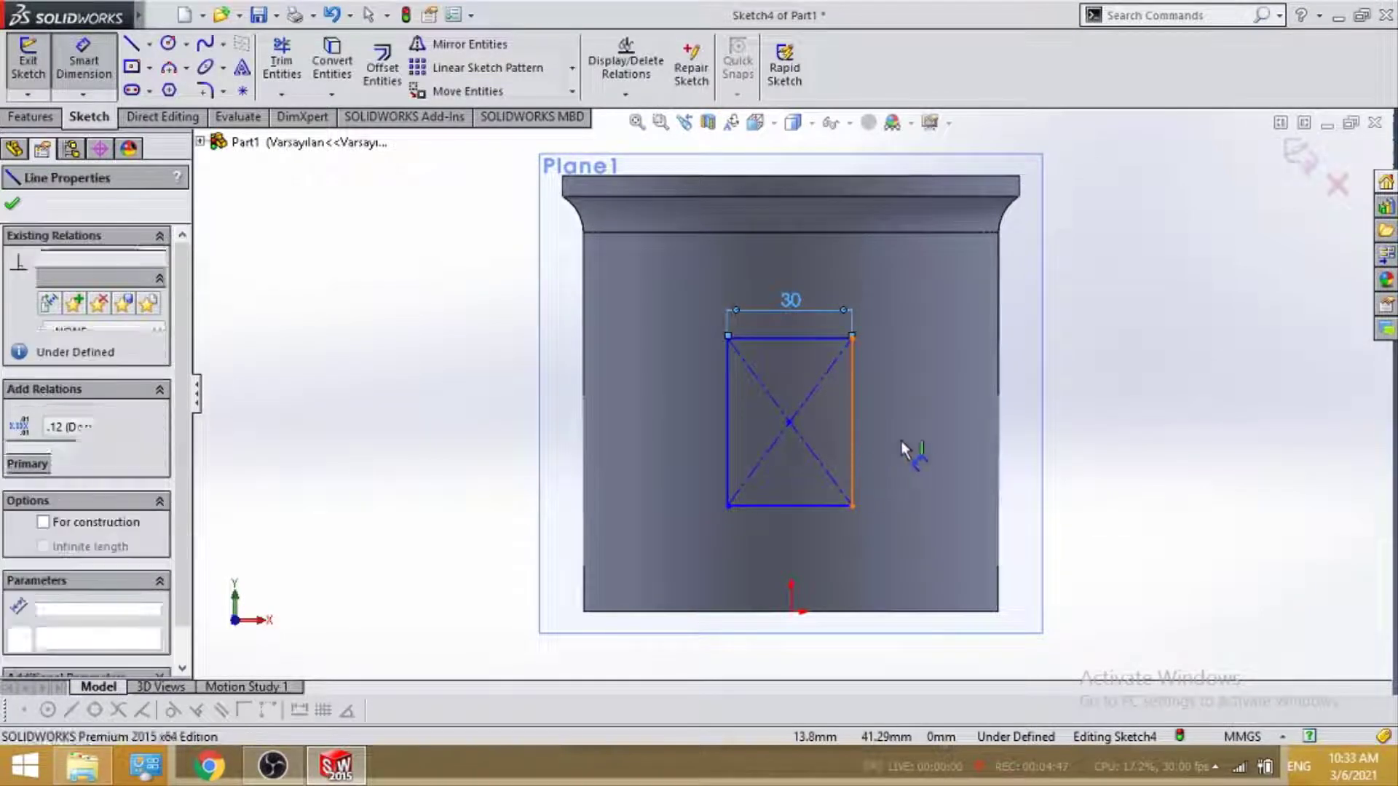
click(911, 450)
text(30)
key(Return)
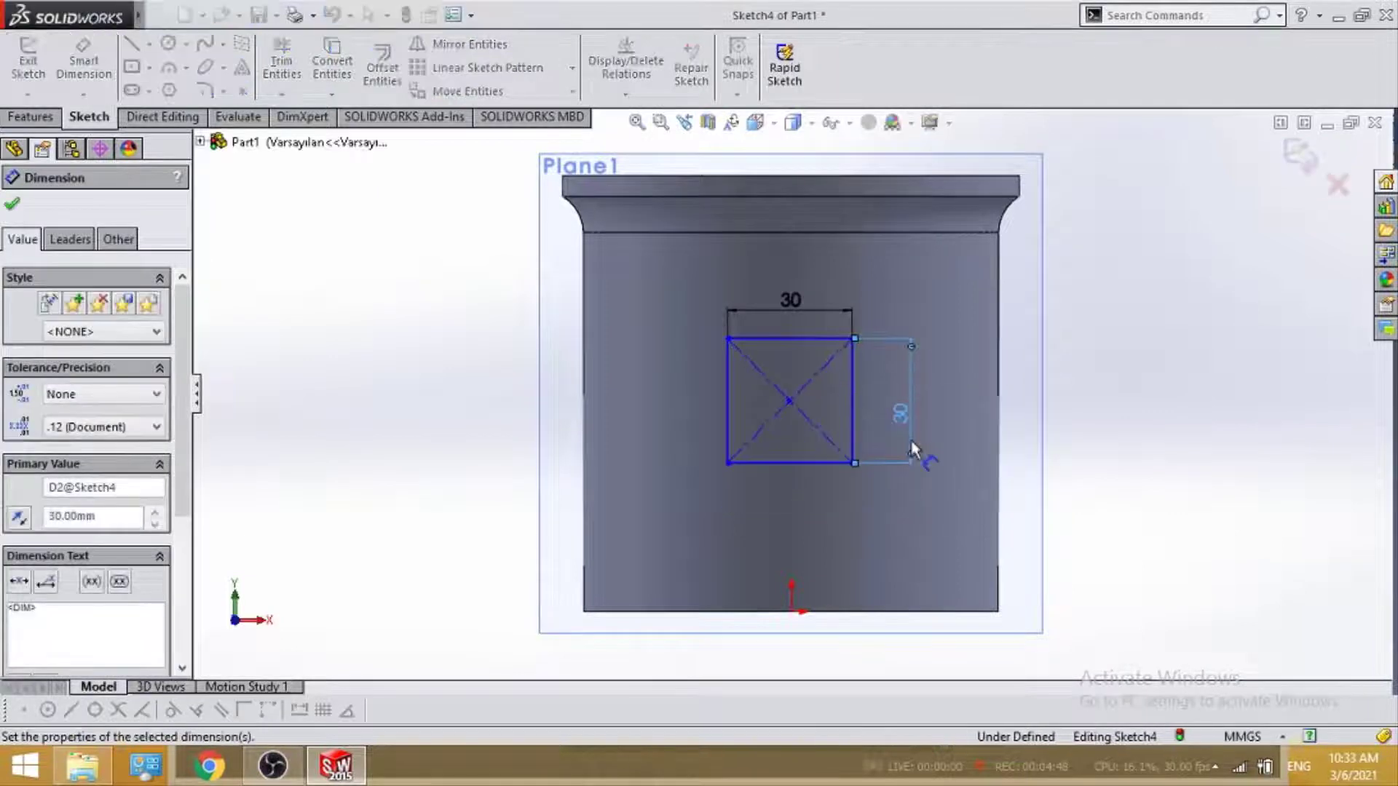
Position the square 35 mm from the part's bottom edge and 35 mm from its left edge.
scroll(697, 417, down, 3)
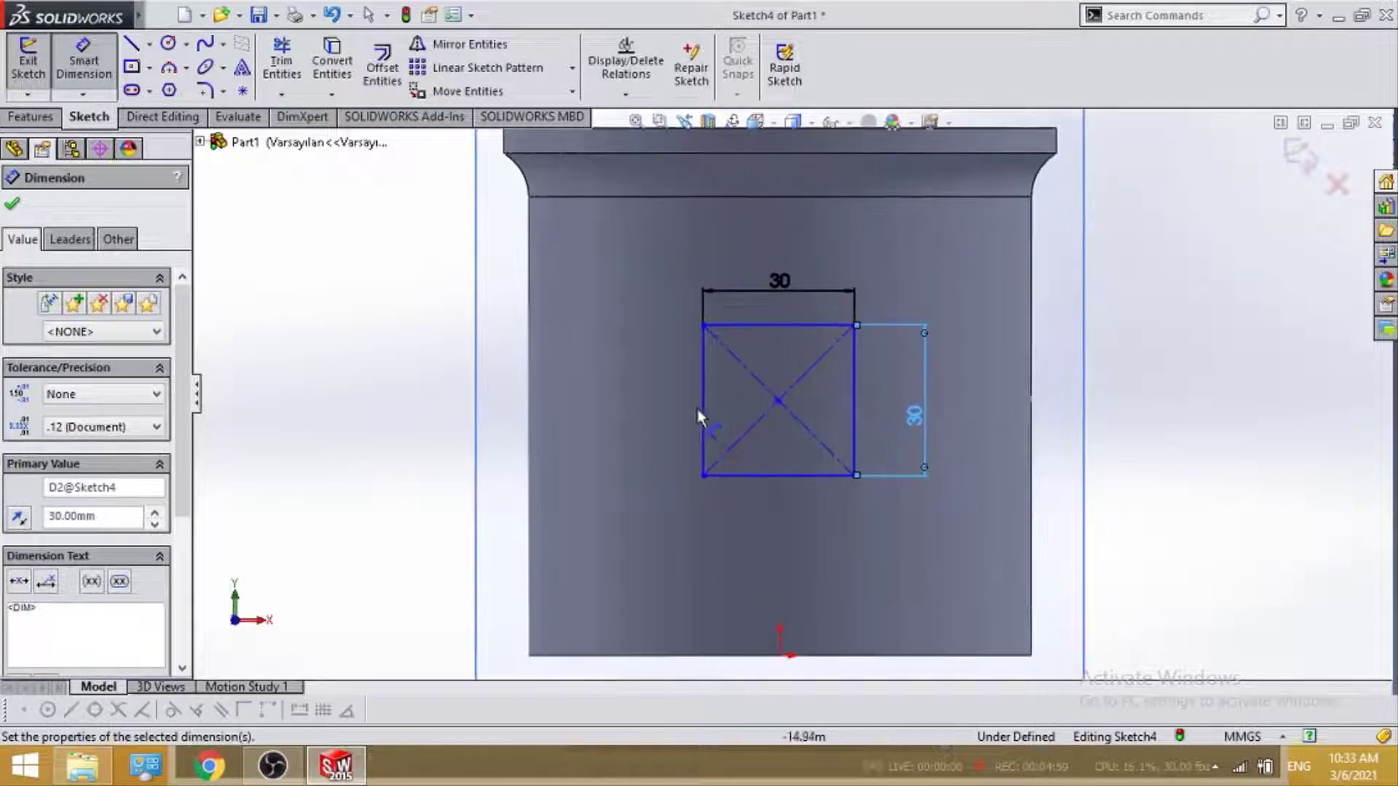
click(821, 477)
click(706, 655)
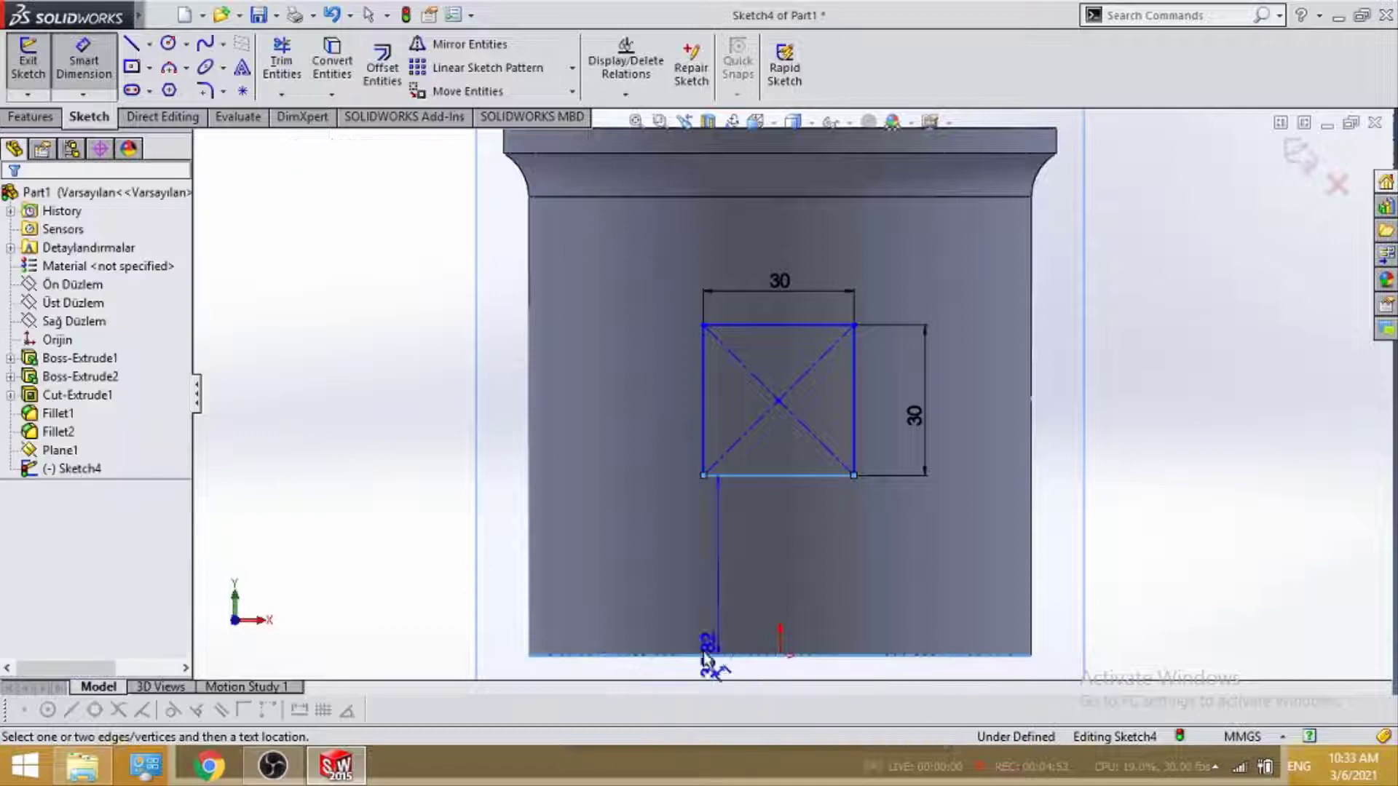
click(409, 567)
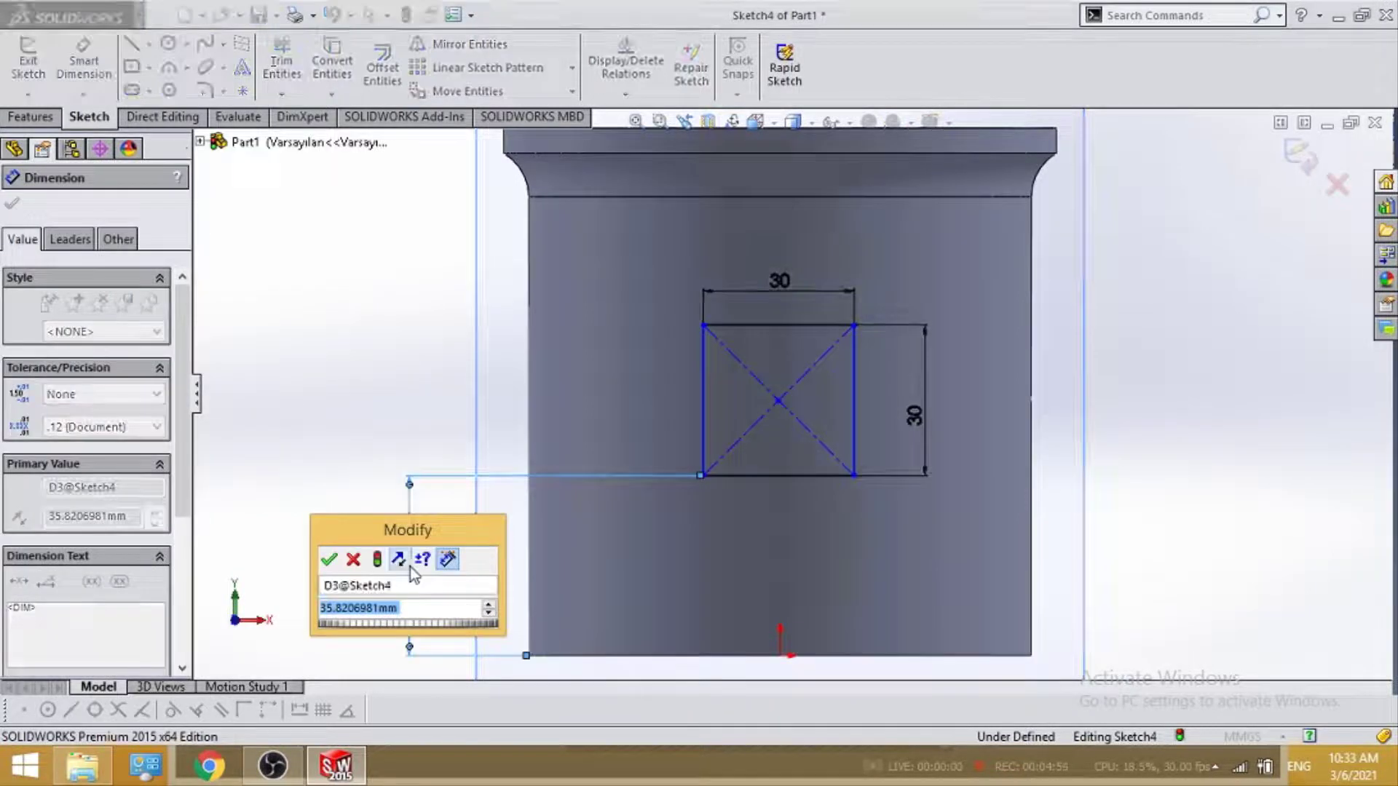
text(35)
key(Return)
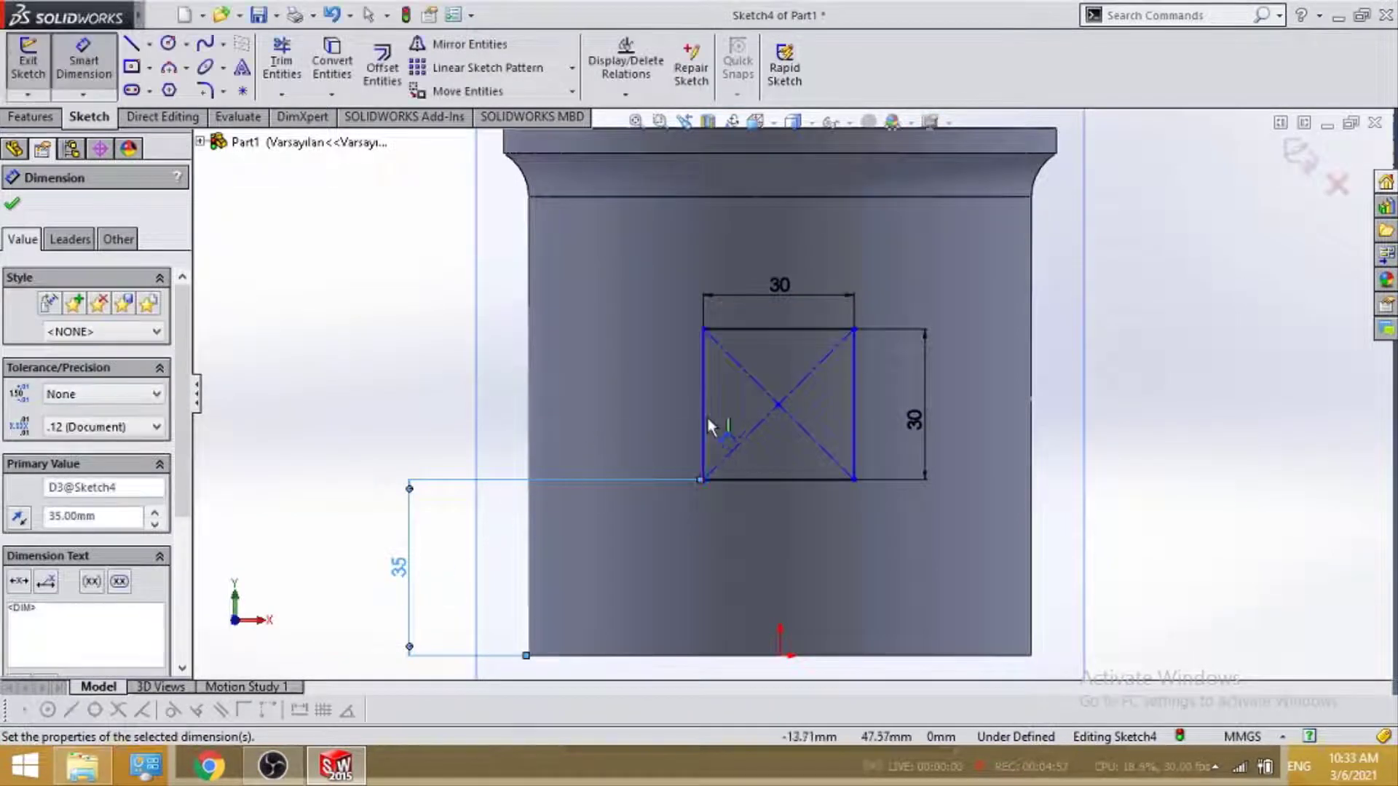
click(704, 421)
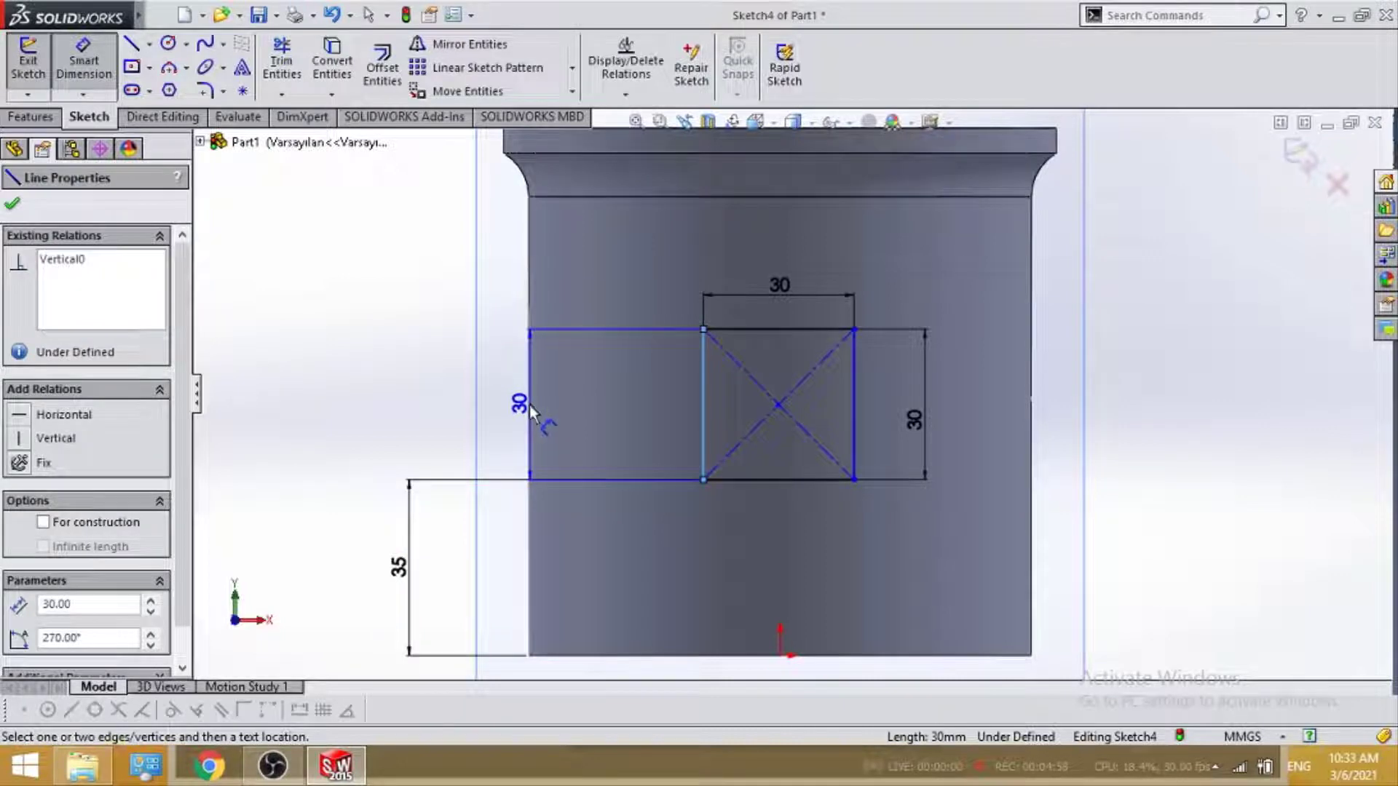
click(528, 405)
click(593, 296)
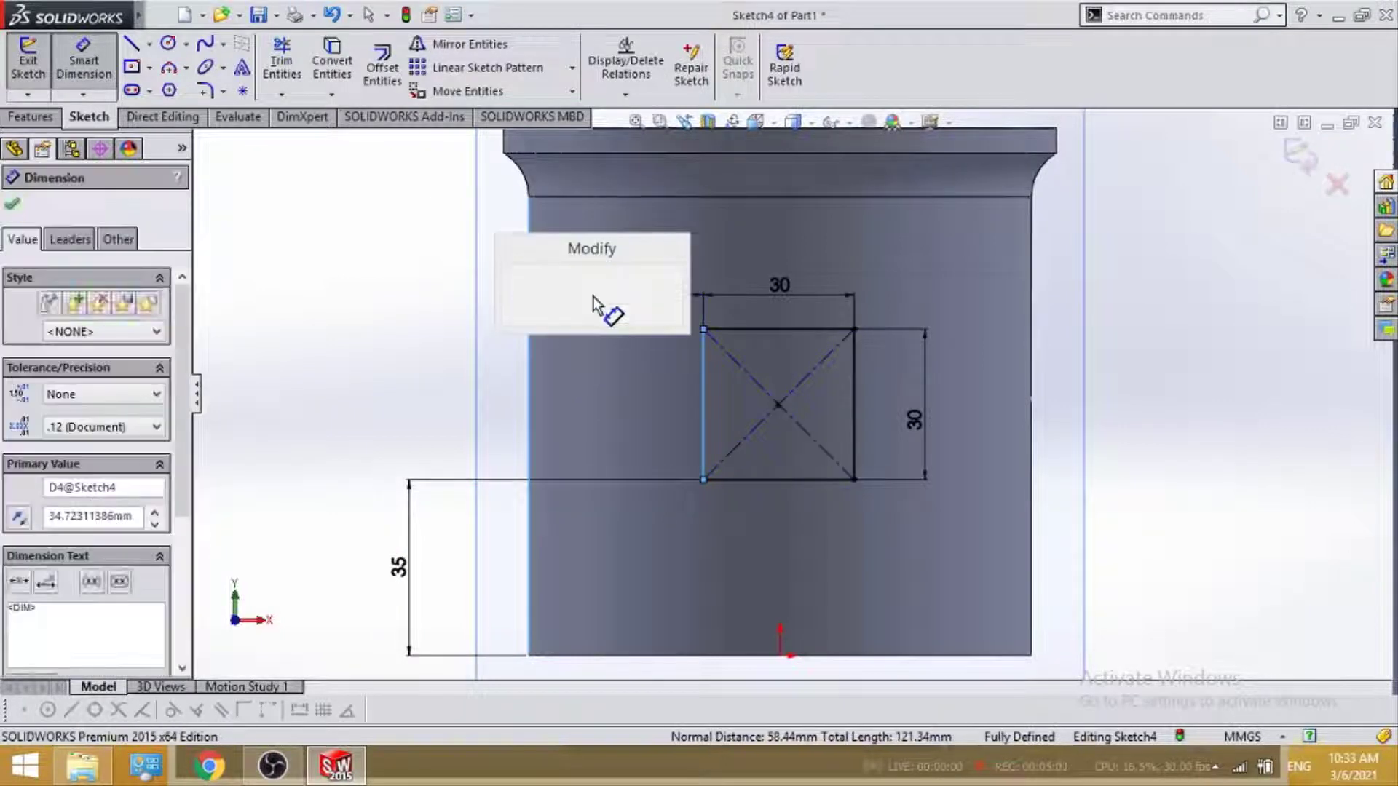
text(35)
key(Return)
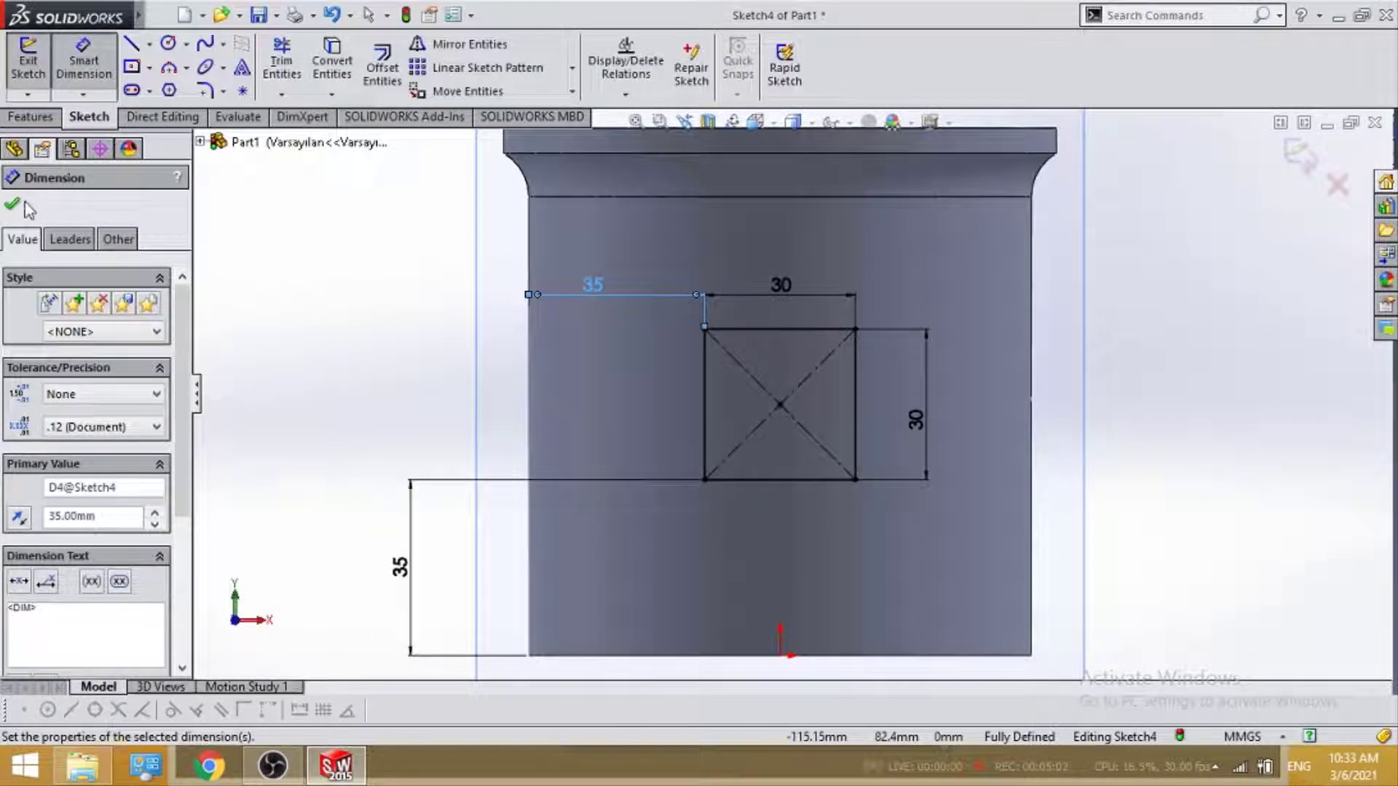
click(16, 205)
click(52, 119)
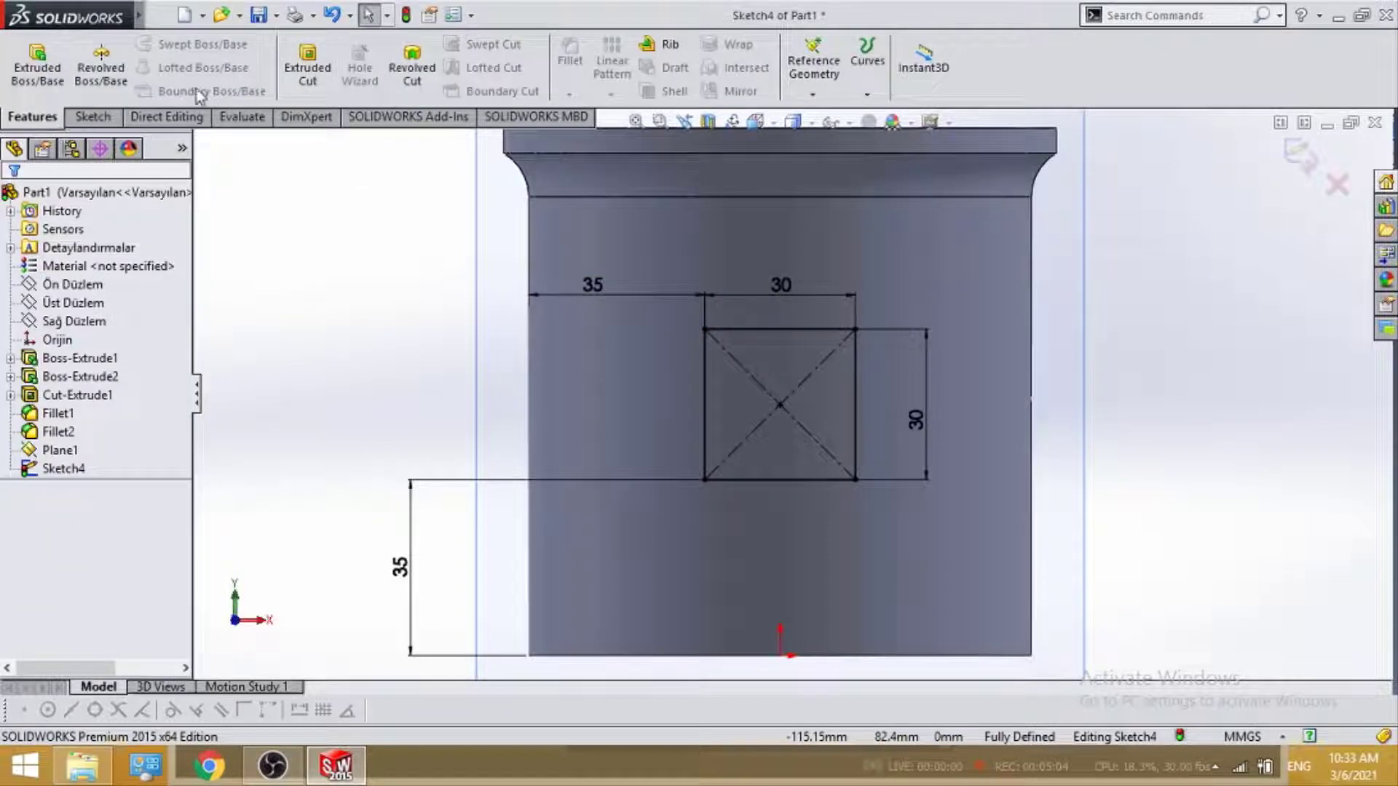
Cut the square sketch into the cup wall with reversed direction as Cut-Extrude2, then select the cut face.
click(307, 69)
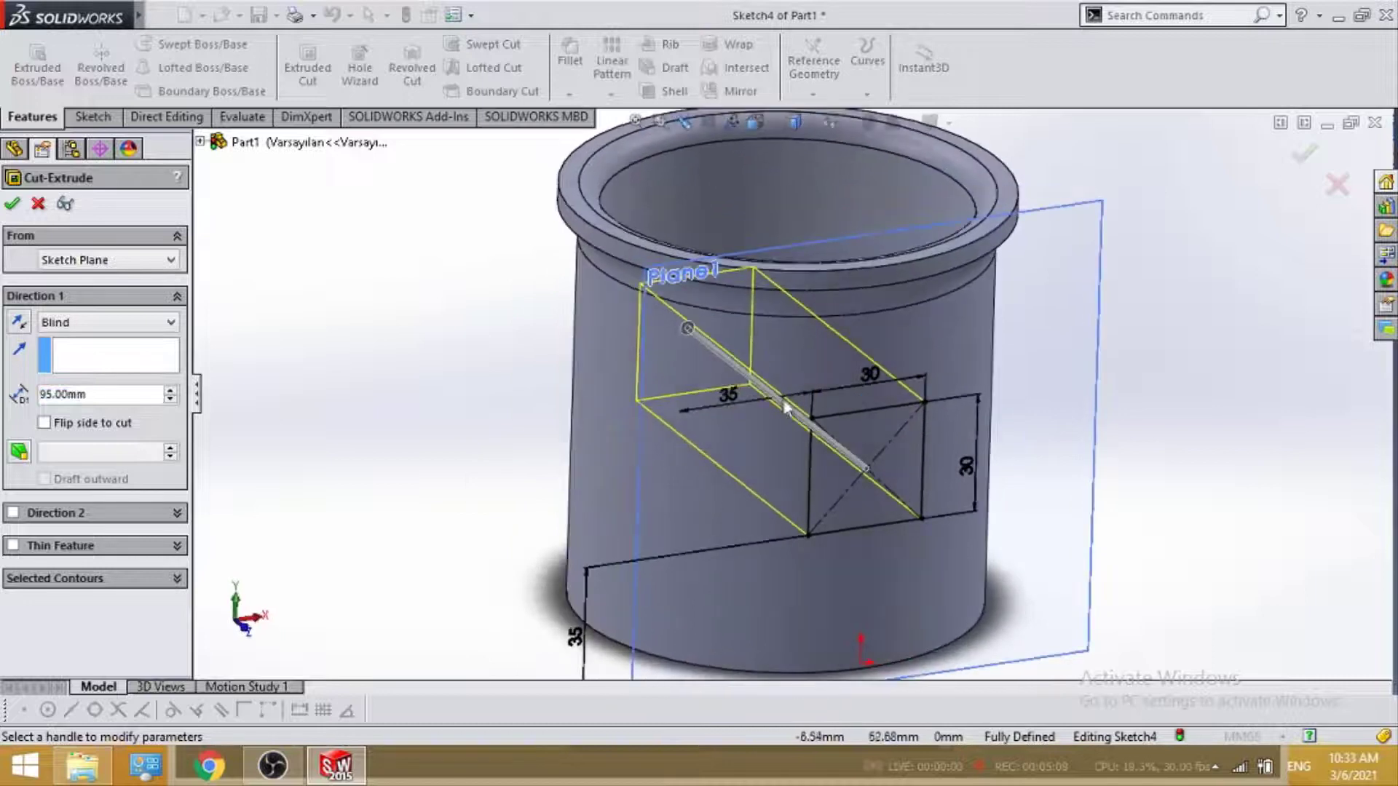
click(20, 323)
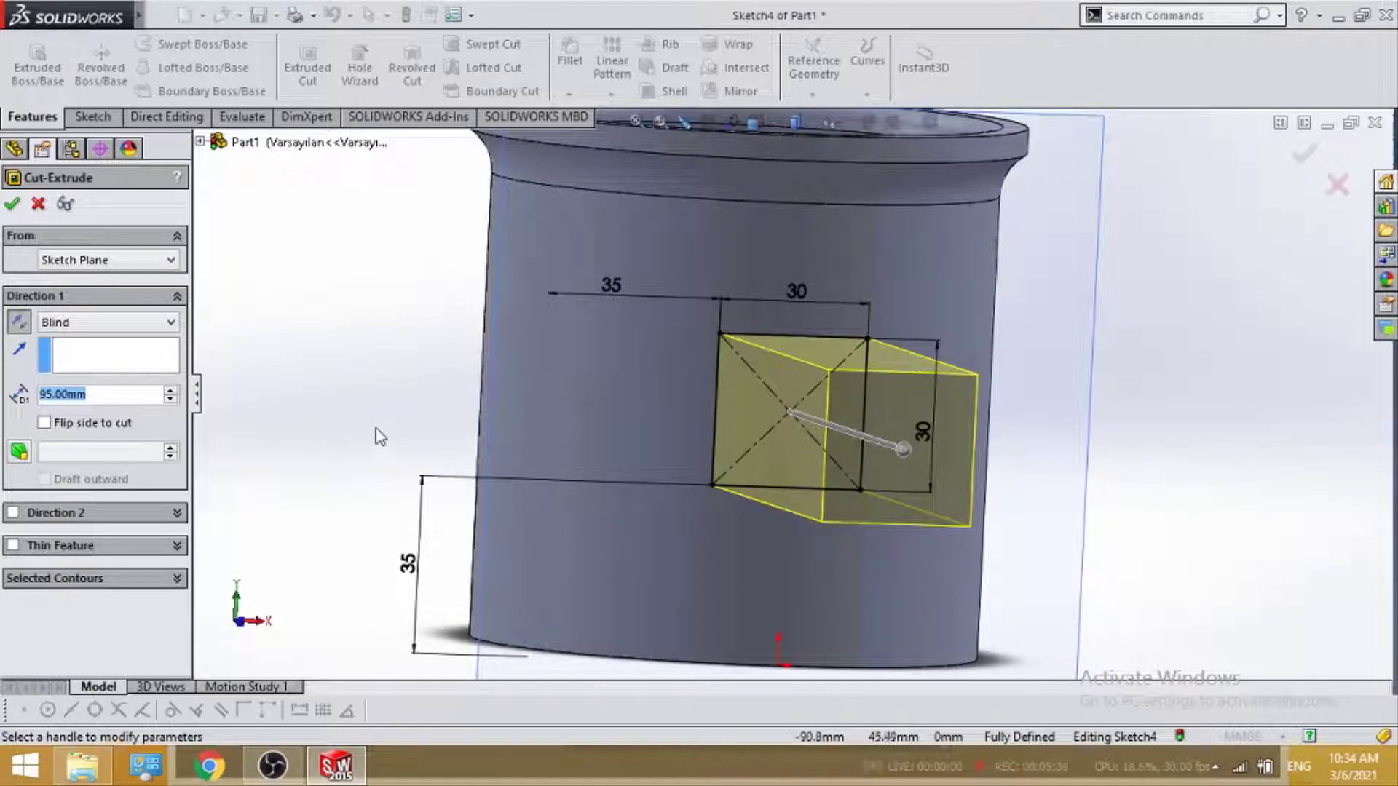
click(11, 204)
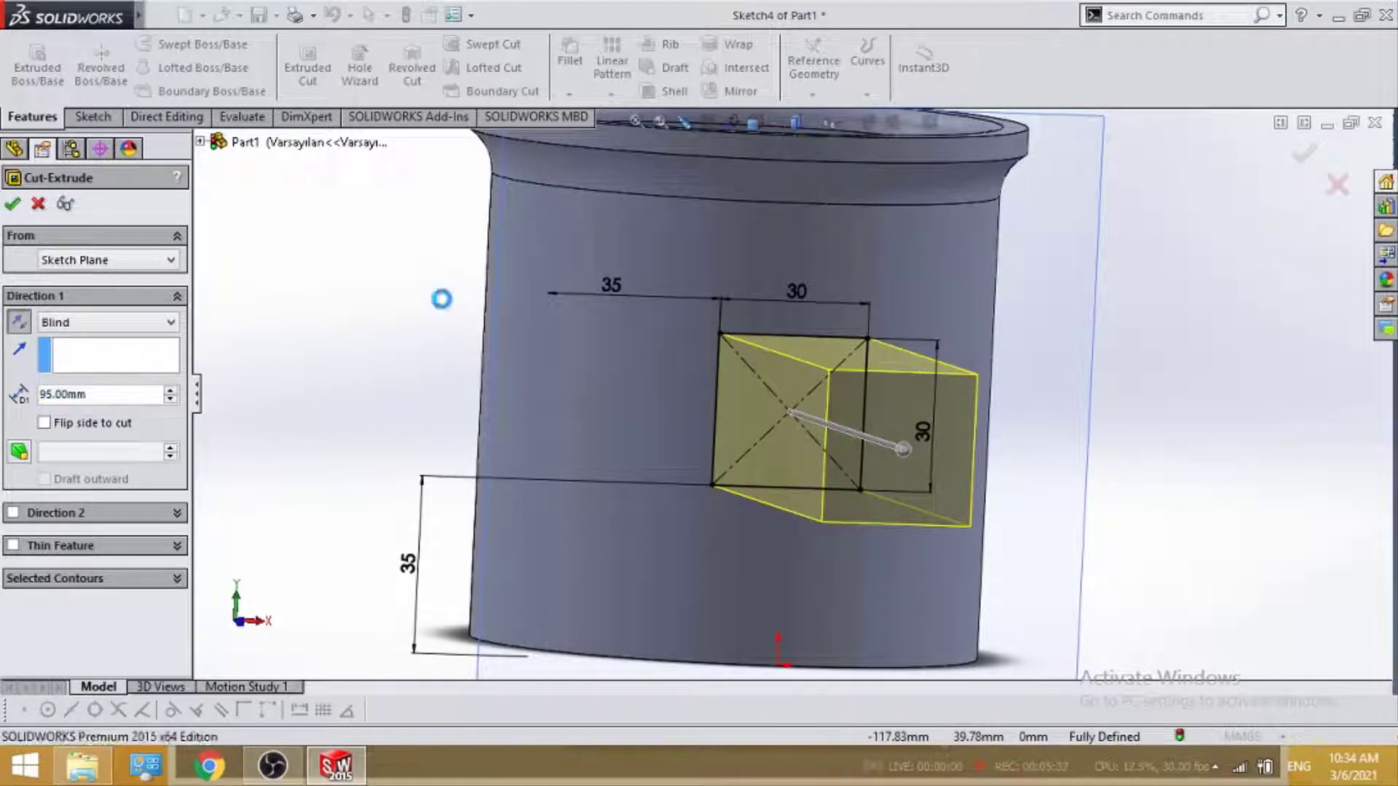
mouse_move(1023, 473)
middle_down()
mouse_move(952, 437)
mouse_move(771, 421)
middle_up()
click(710, 388)
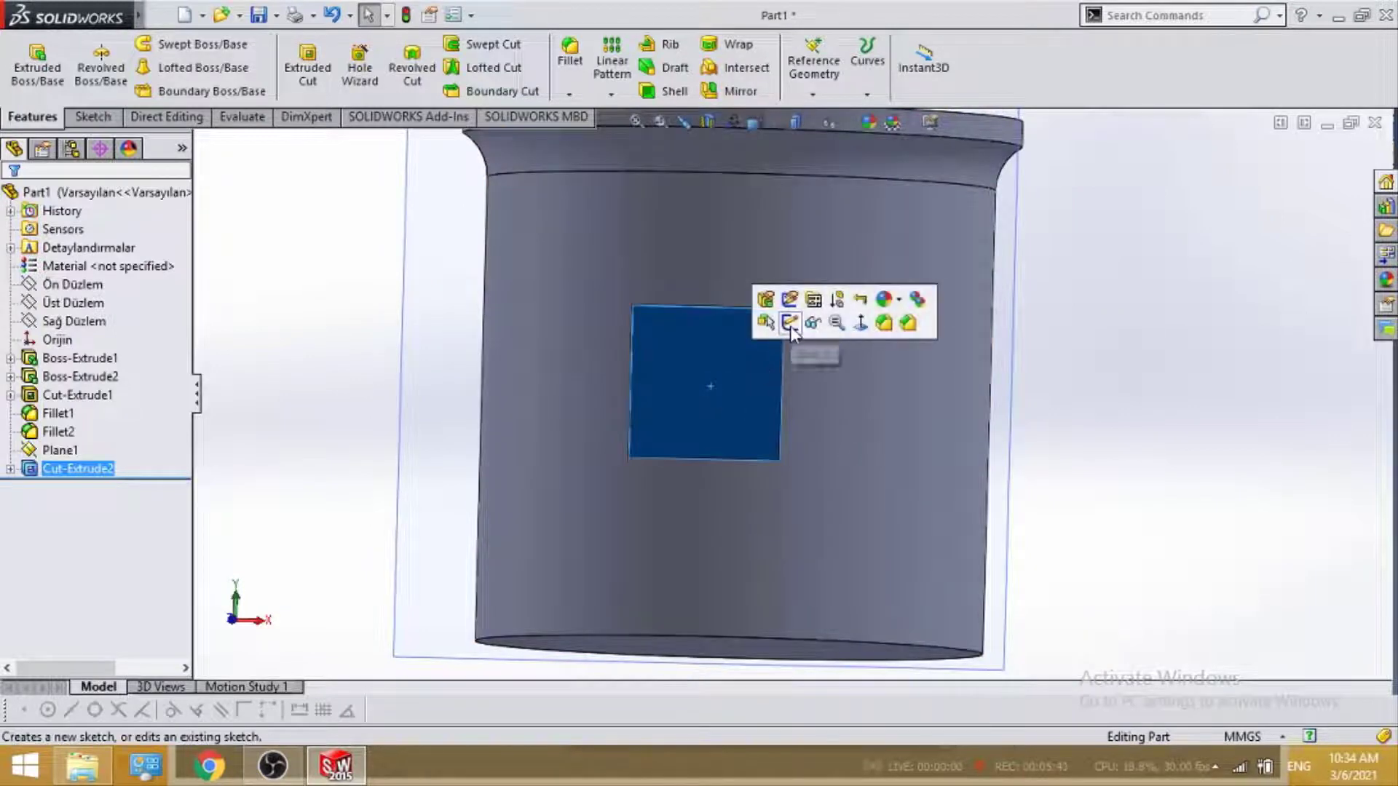
Start a sketch on the square cut face and view it face-on.
click(790, 325)
click(1048, 641)
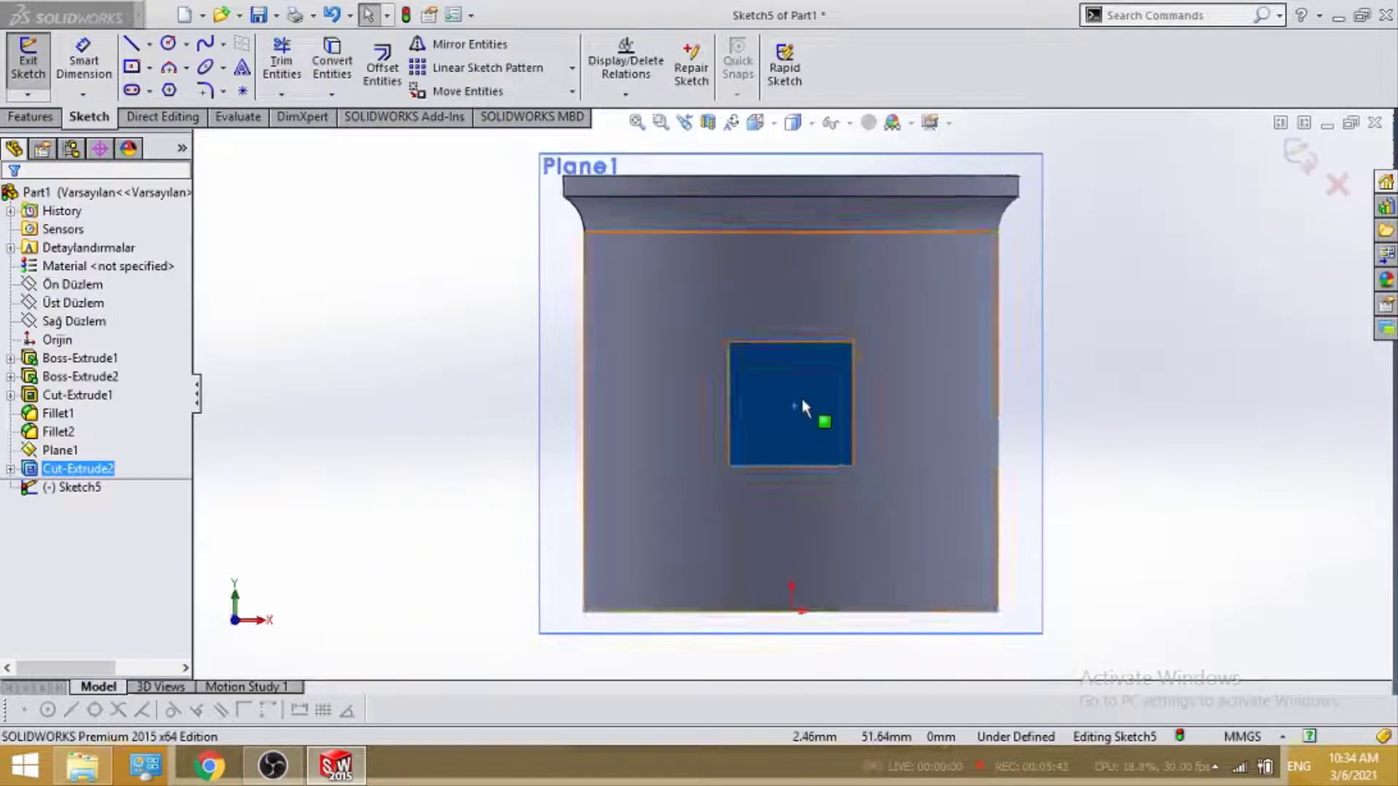
scroll(801, 399, down, 3)
click(1321, 438)
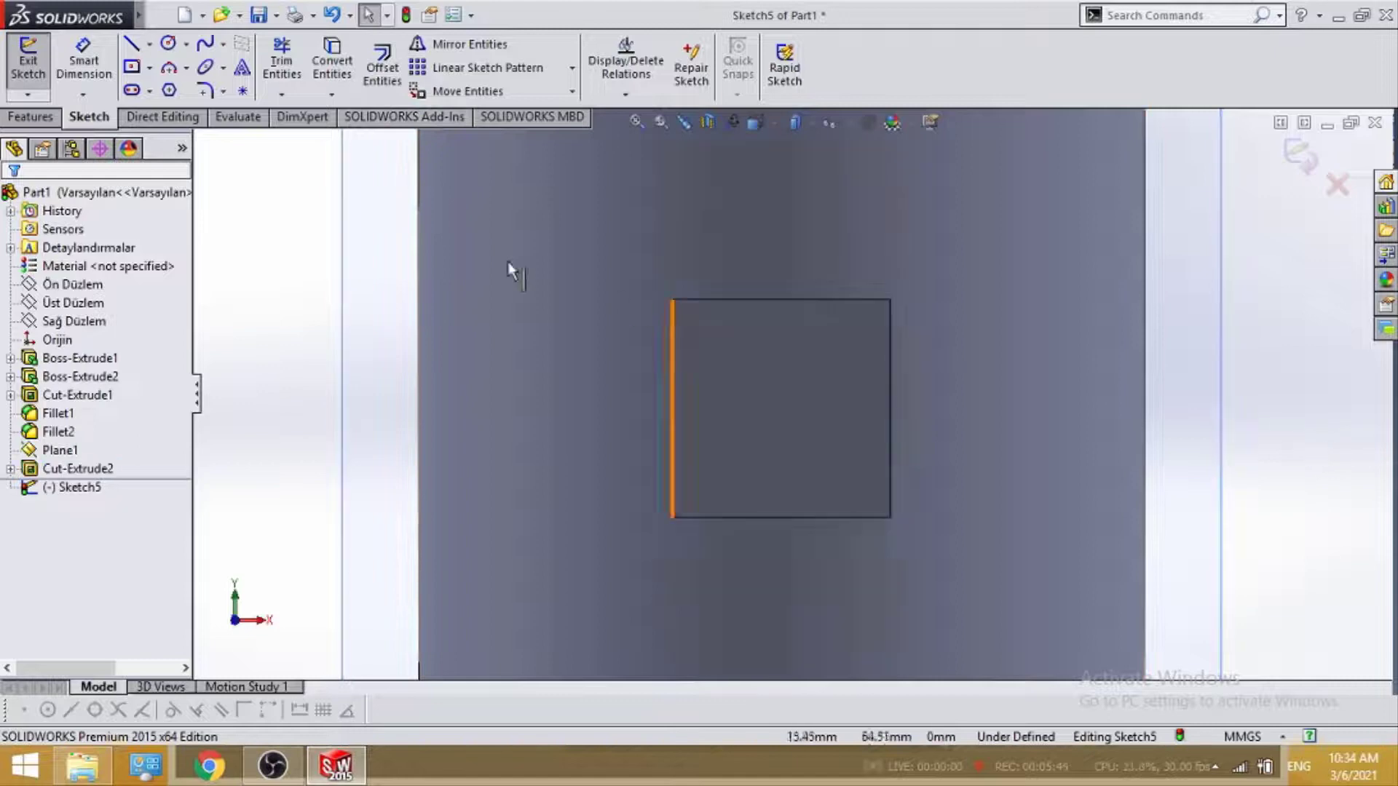
click(835, 418)
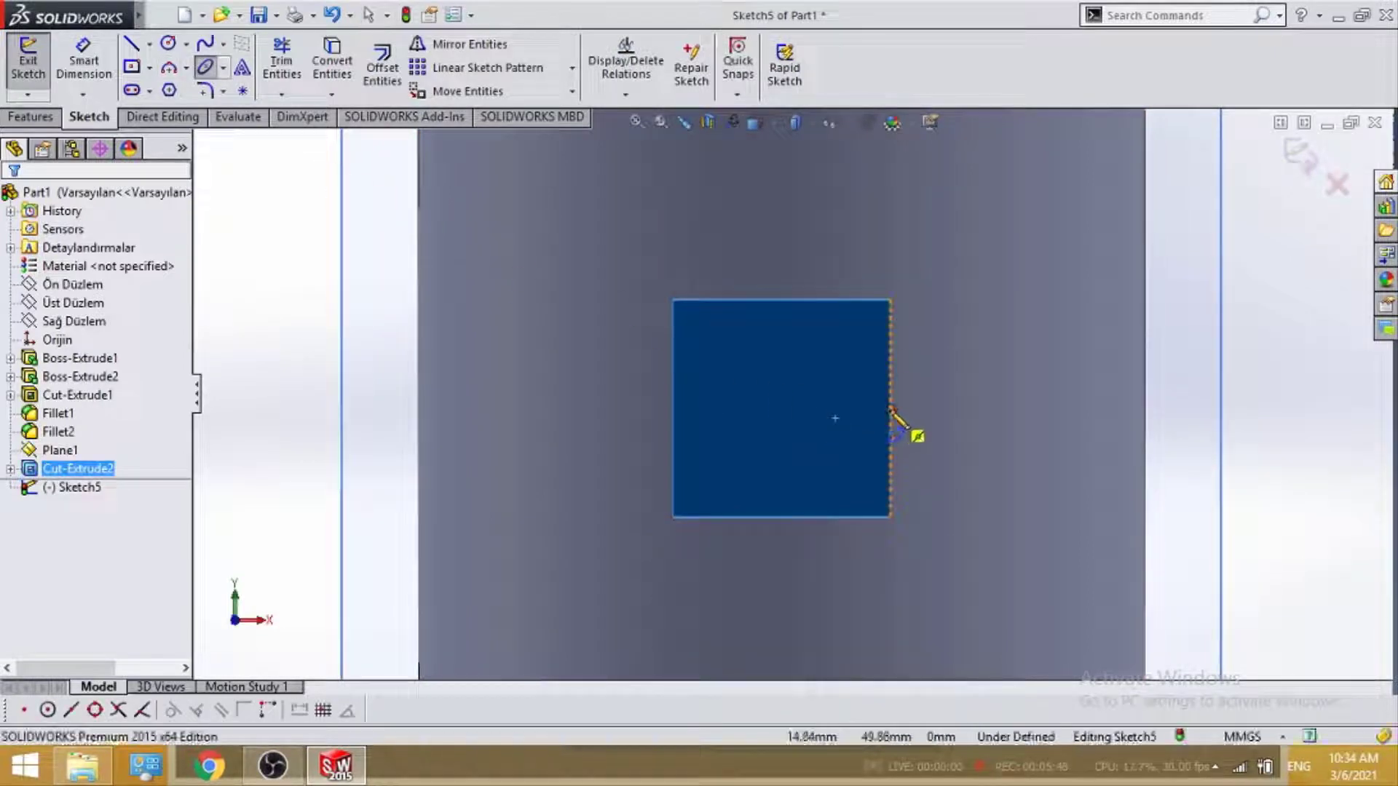
Draw an ellipse inside the square and dimension its width to 27 mm.
click(782, 410)
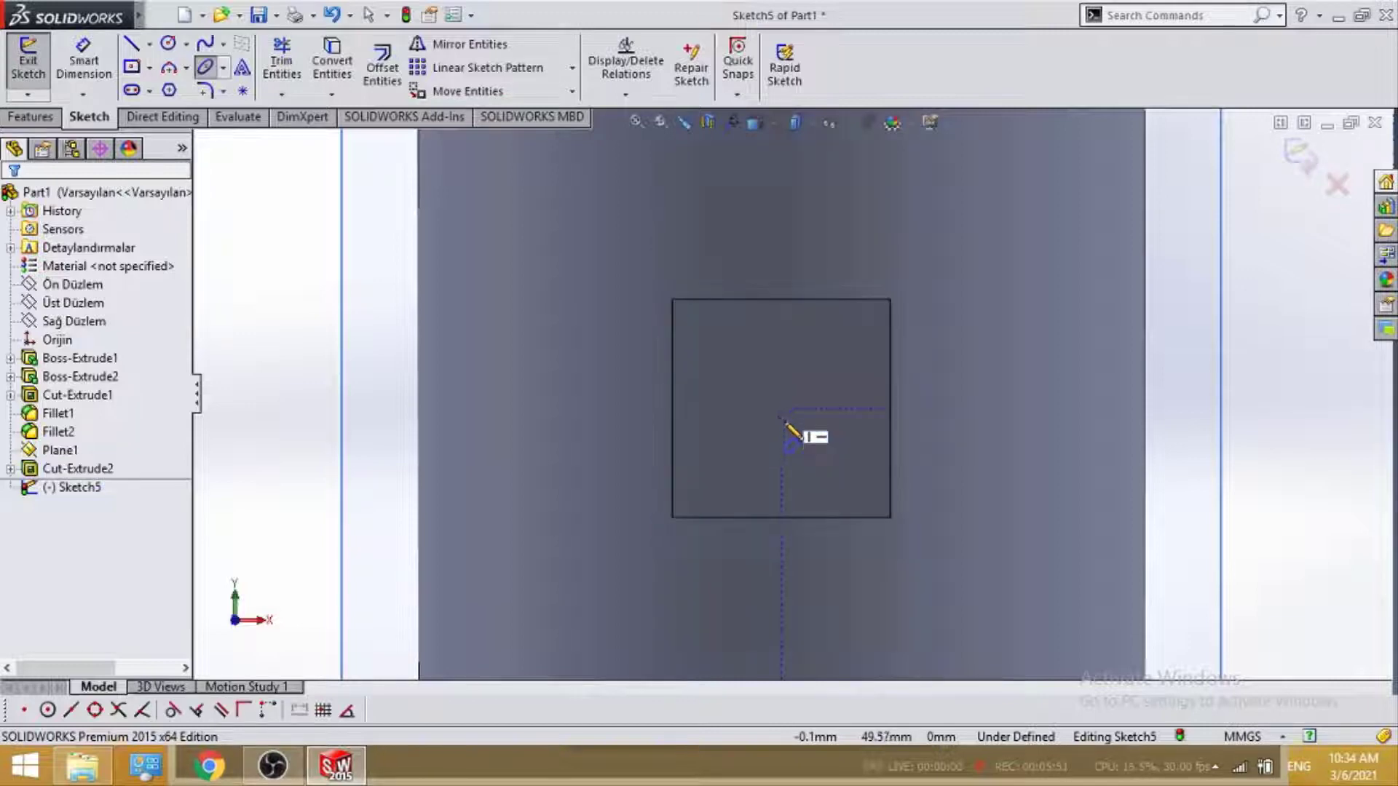
click(783, 475)
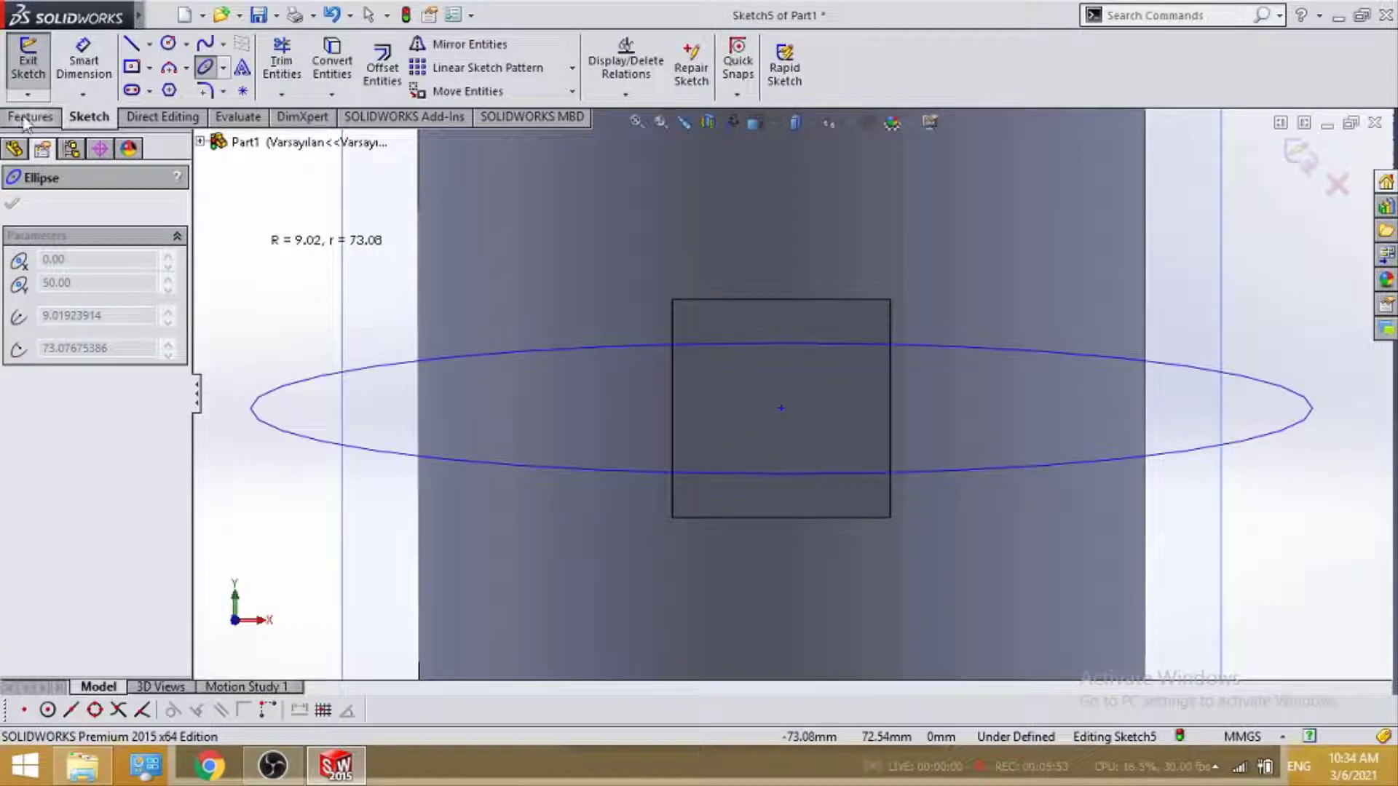
click(750, 537)
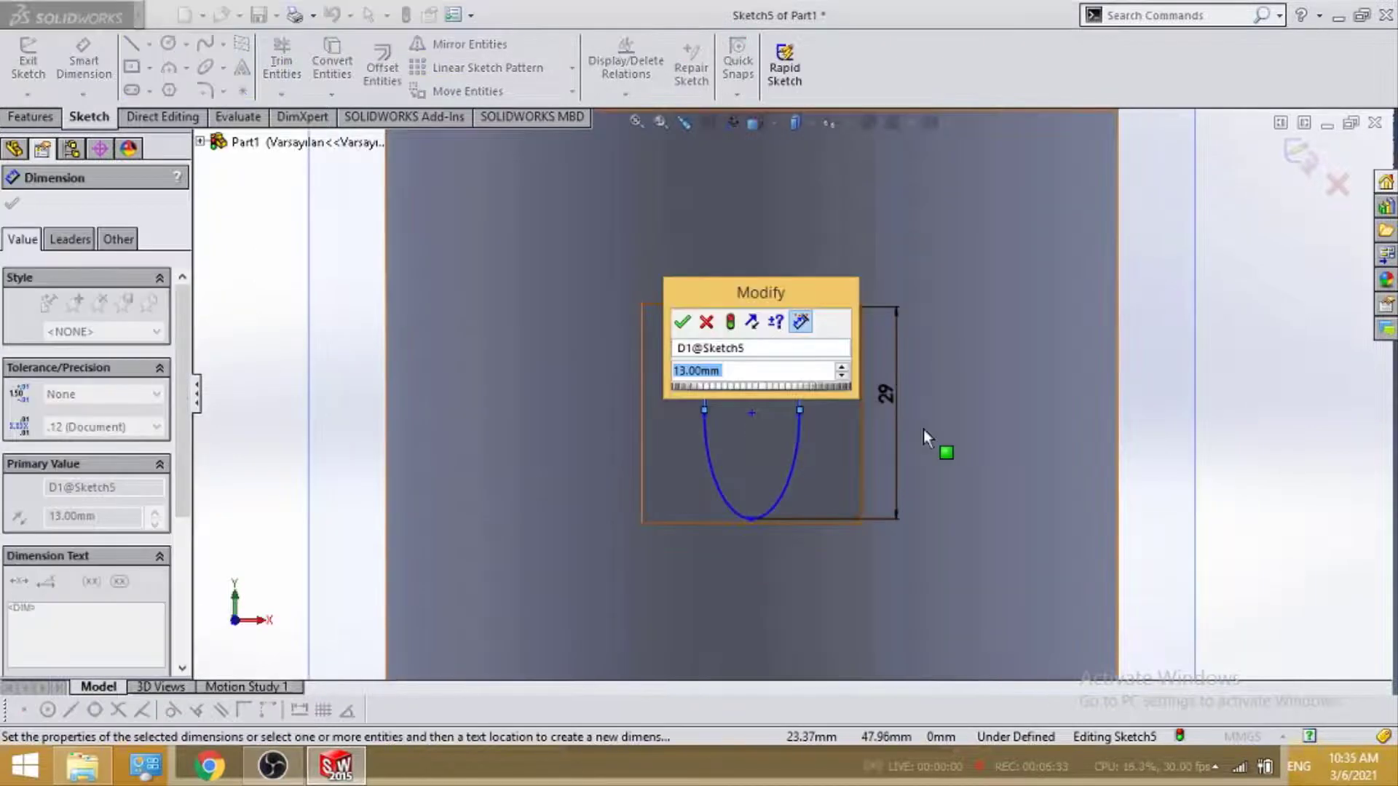
text(20)
key(Return)
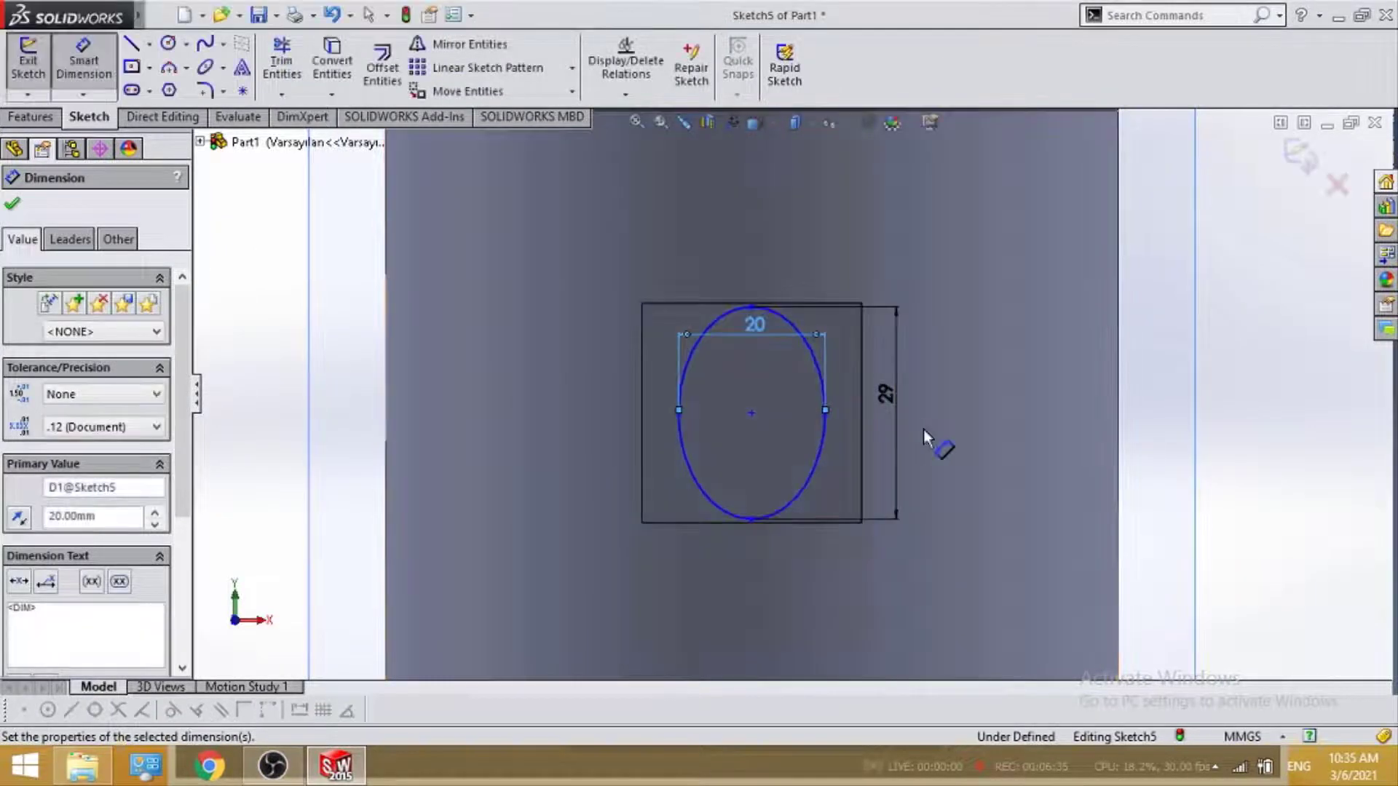
double_click(761, 326)
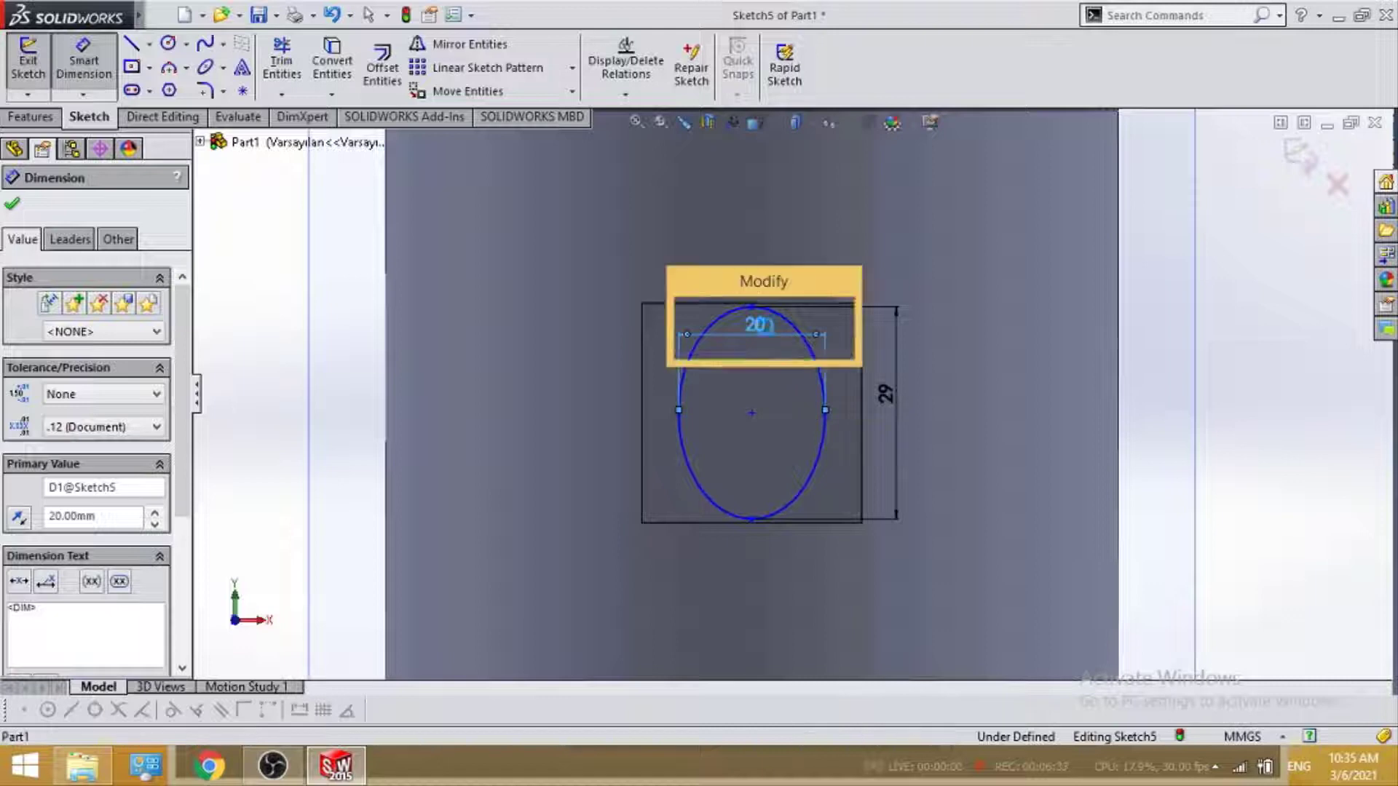
text(20)
key(Return)
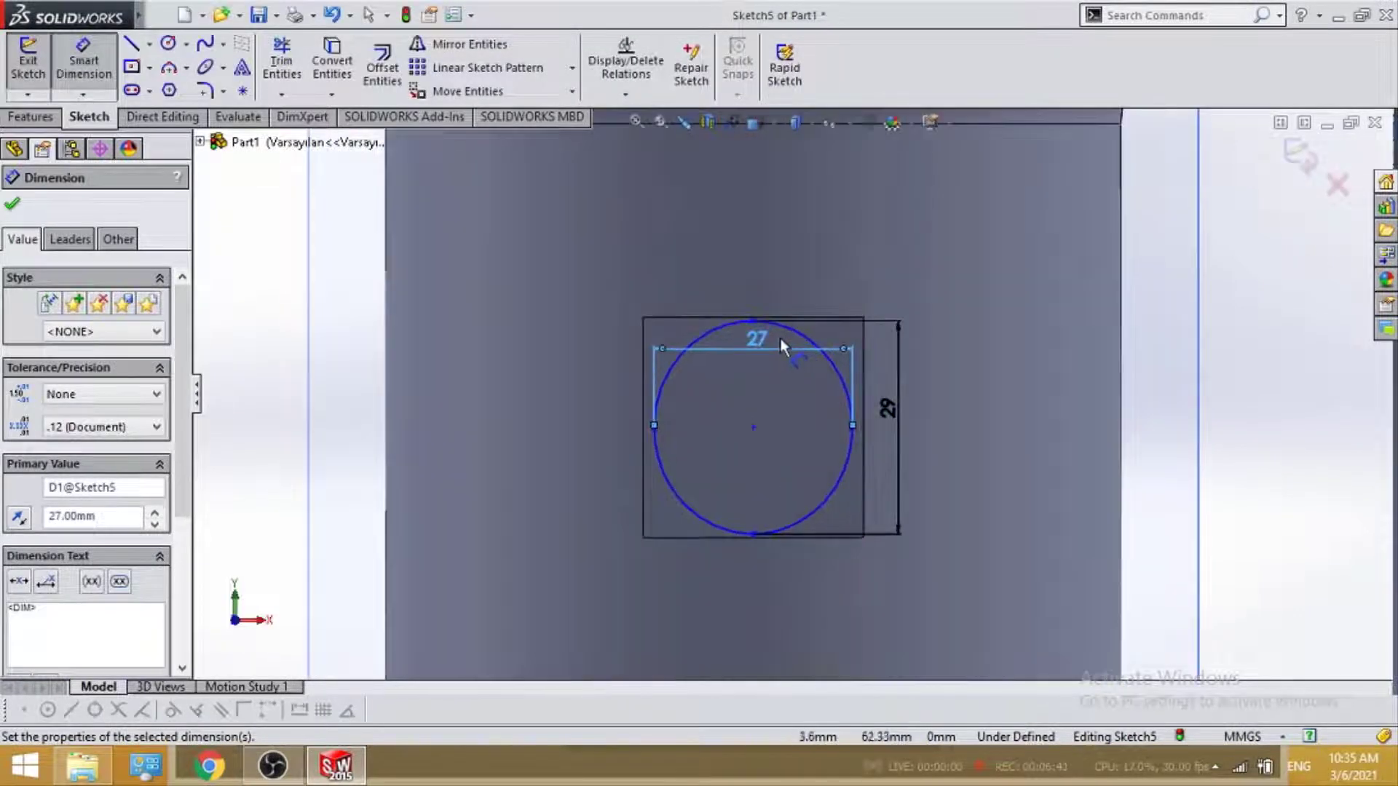
double_click(756, 345)
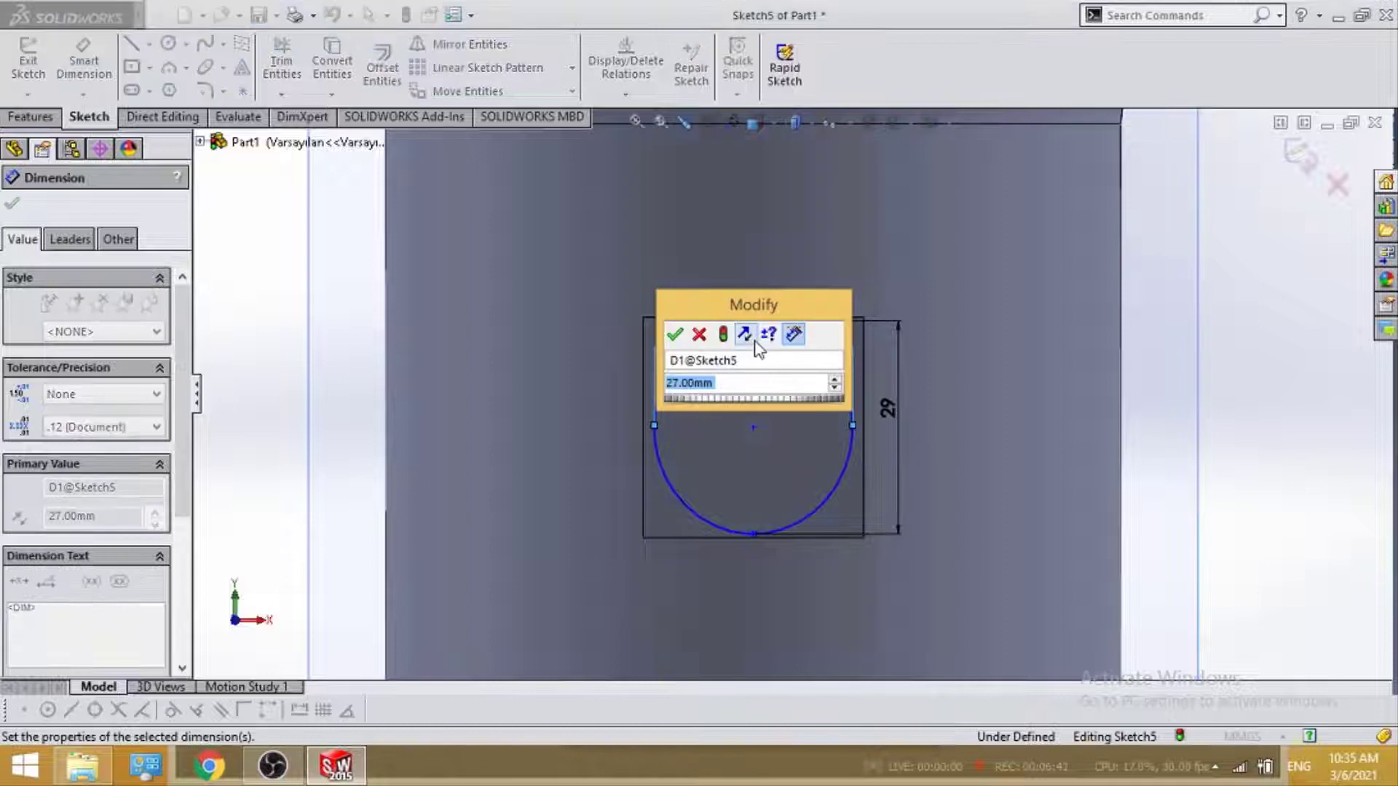
click(674, 339)
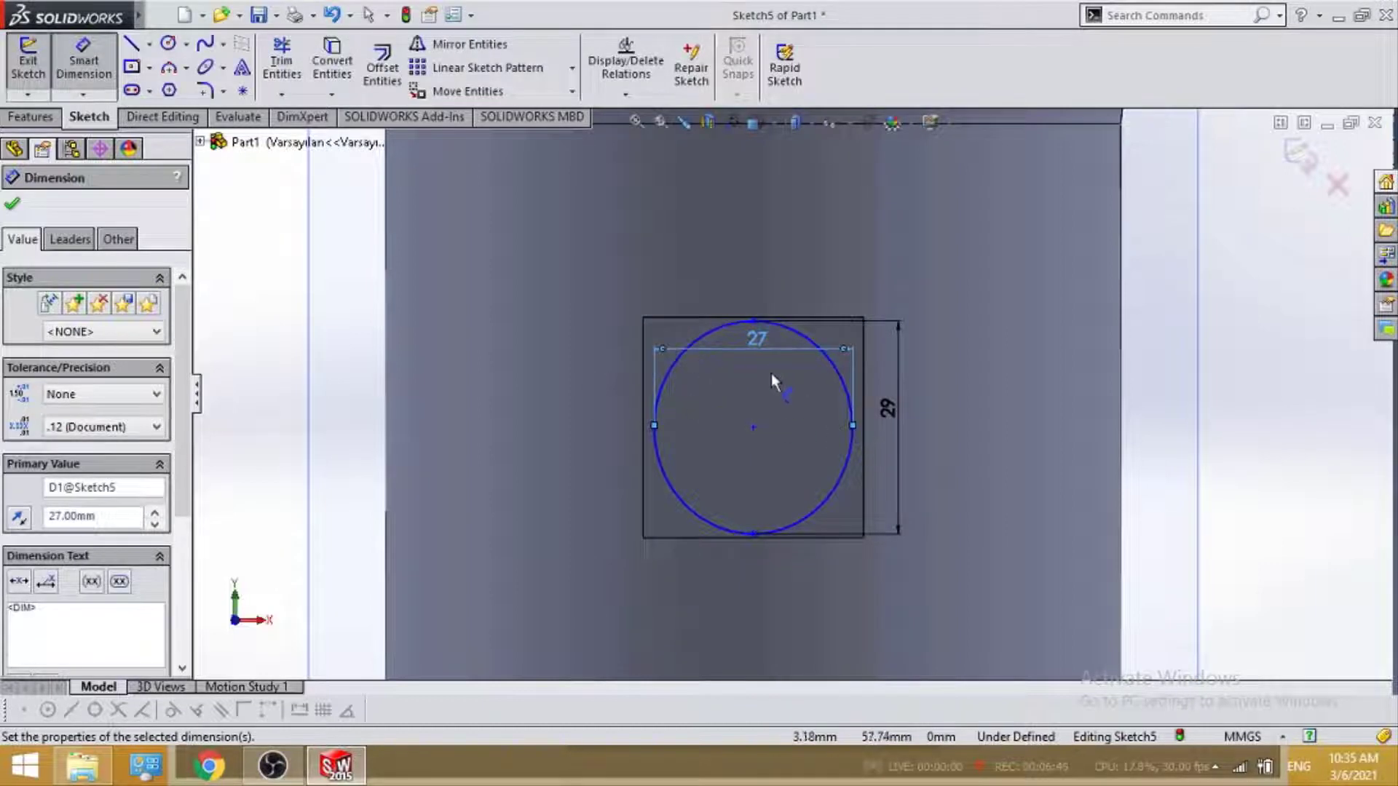
click(10, 207)
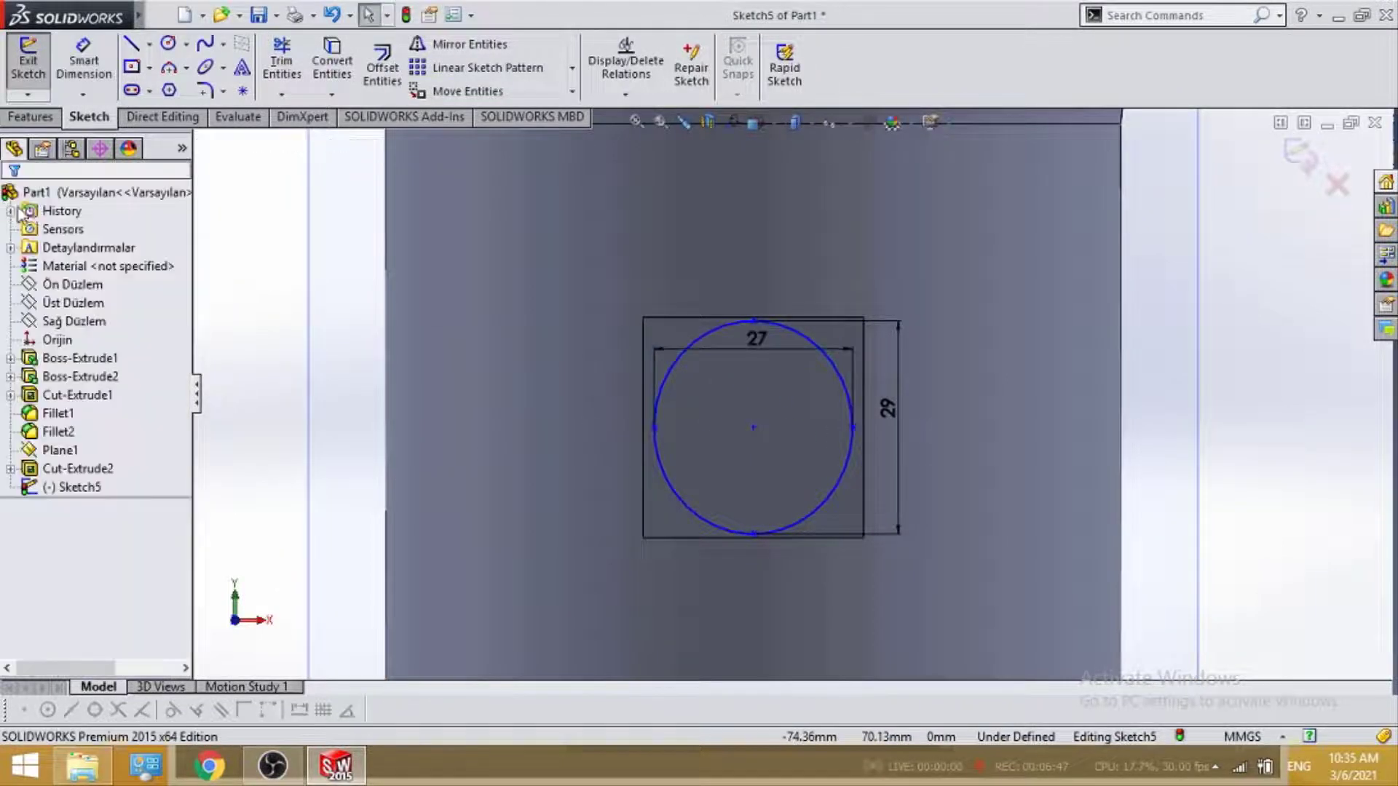
scroll(783, 324, up, 3)
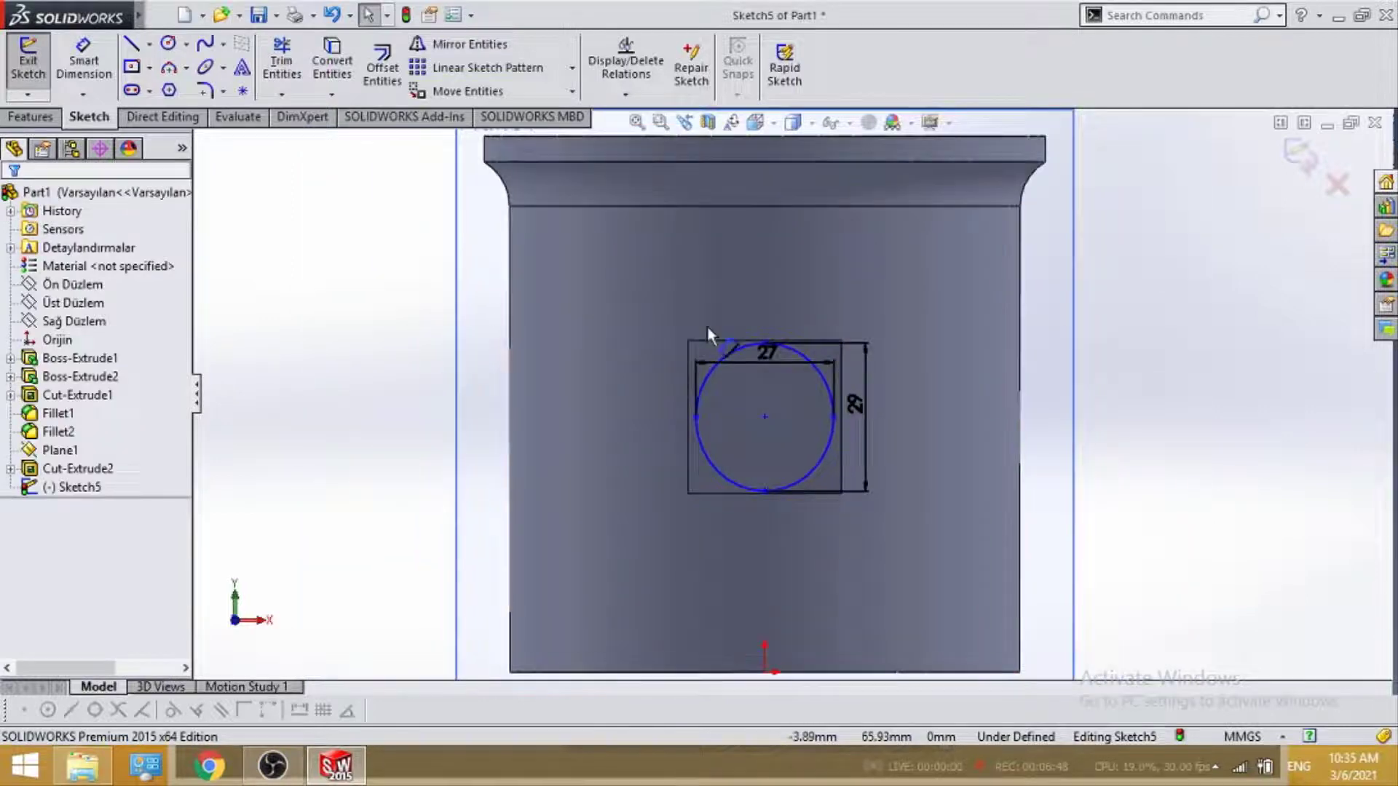
Cut the ellipse sketch 0.01 mm deep into the cup as Cut-Extrude3.
click(42, 123)
click(307, 67)
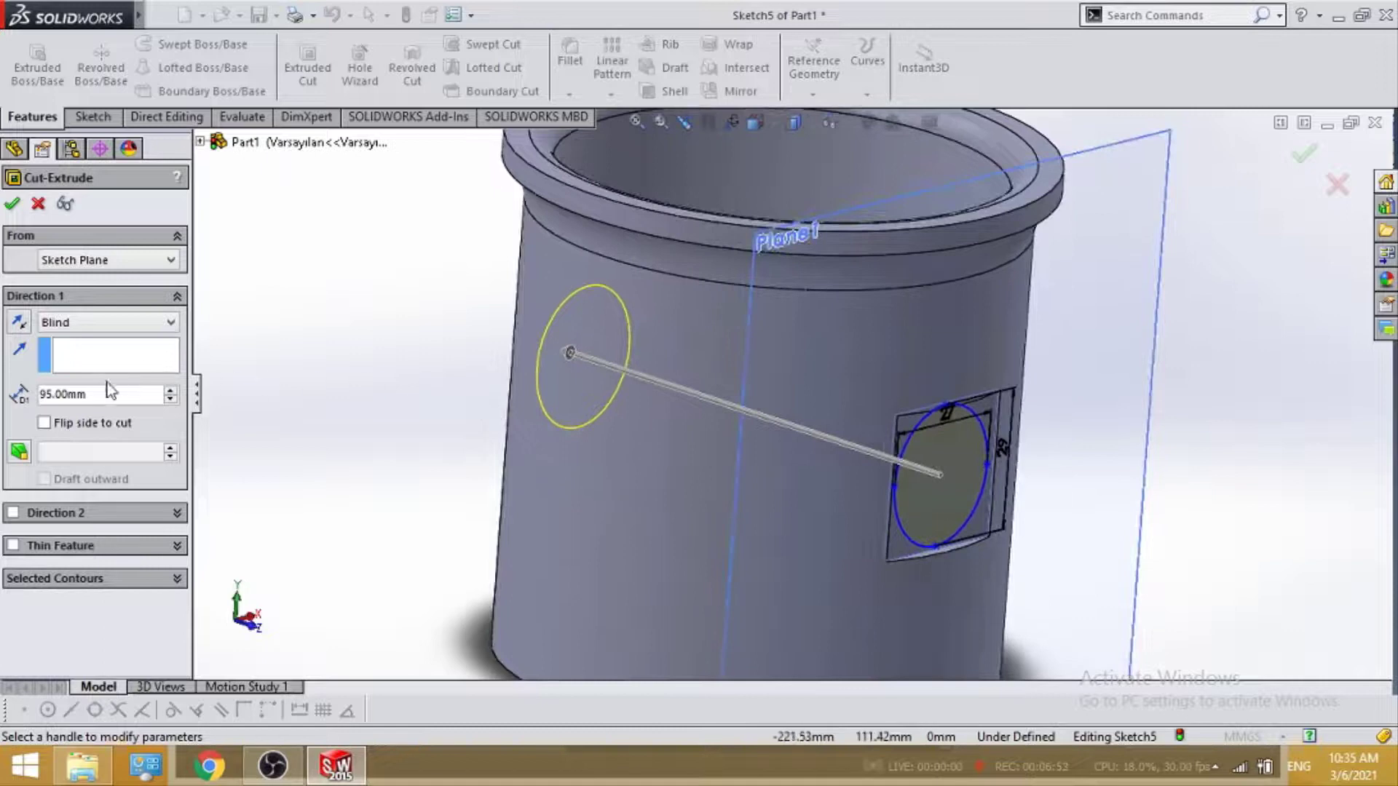
text(0.01)
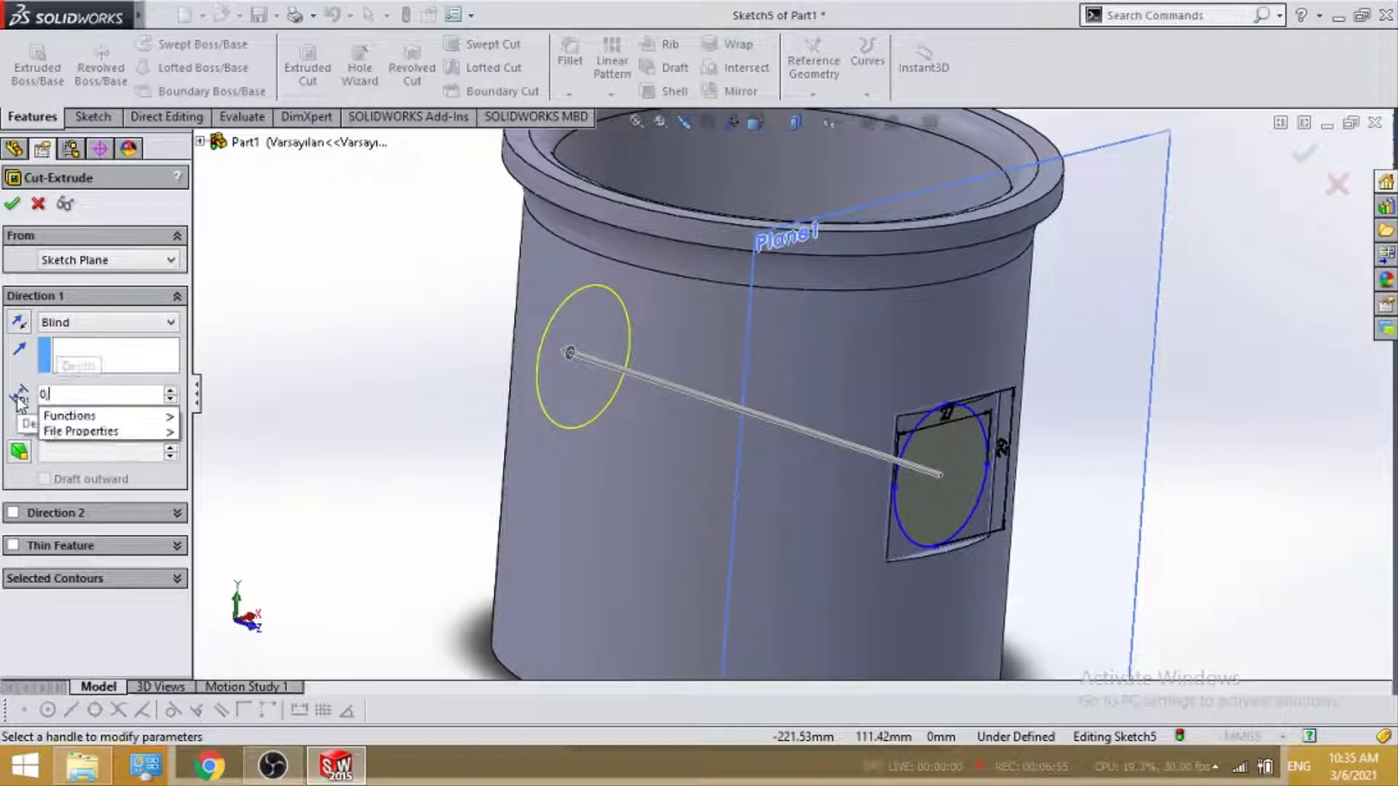
key(Return)
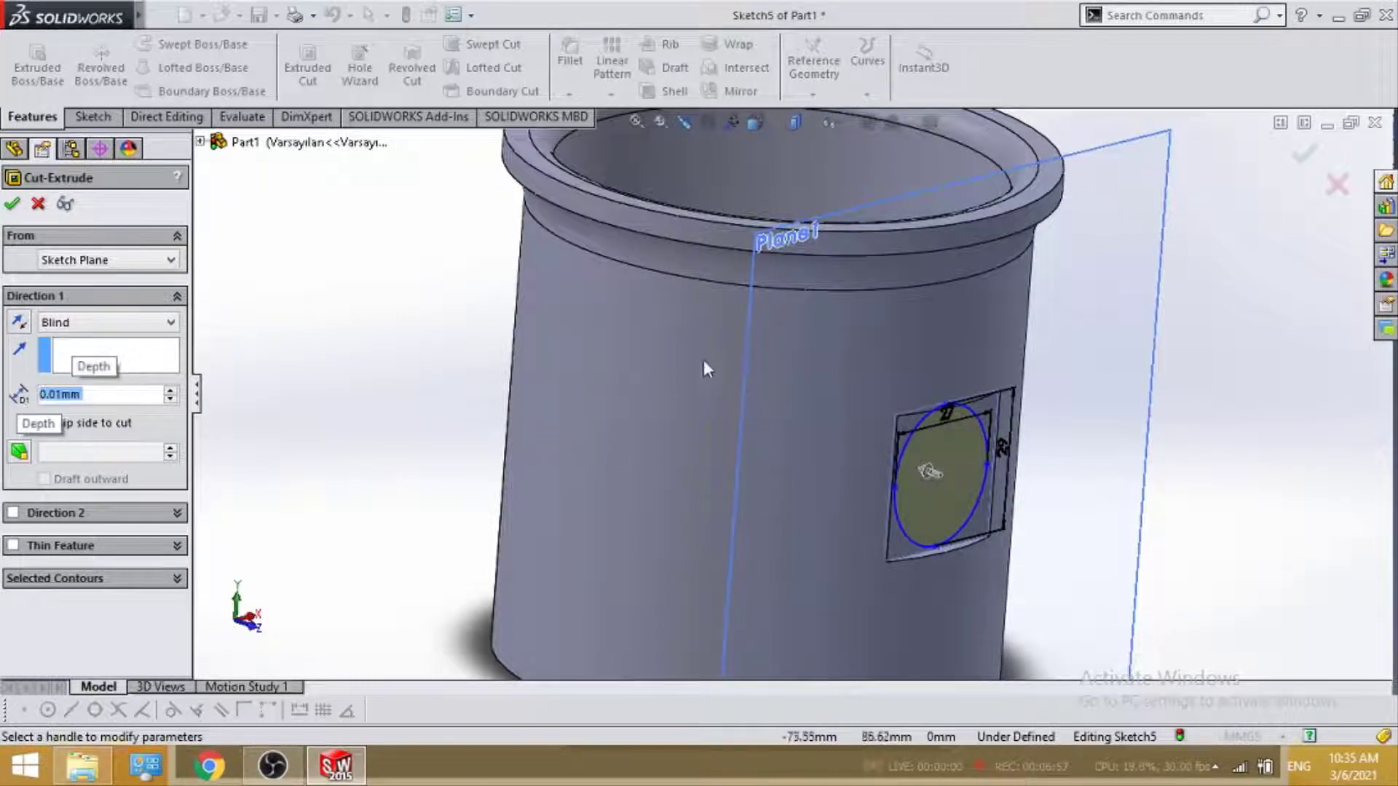
middle_drag(704, 368, 305, 364)
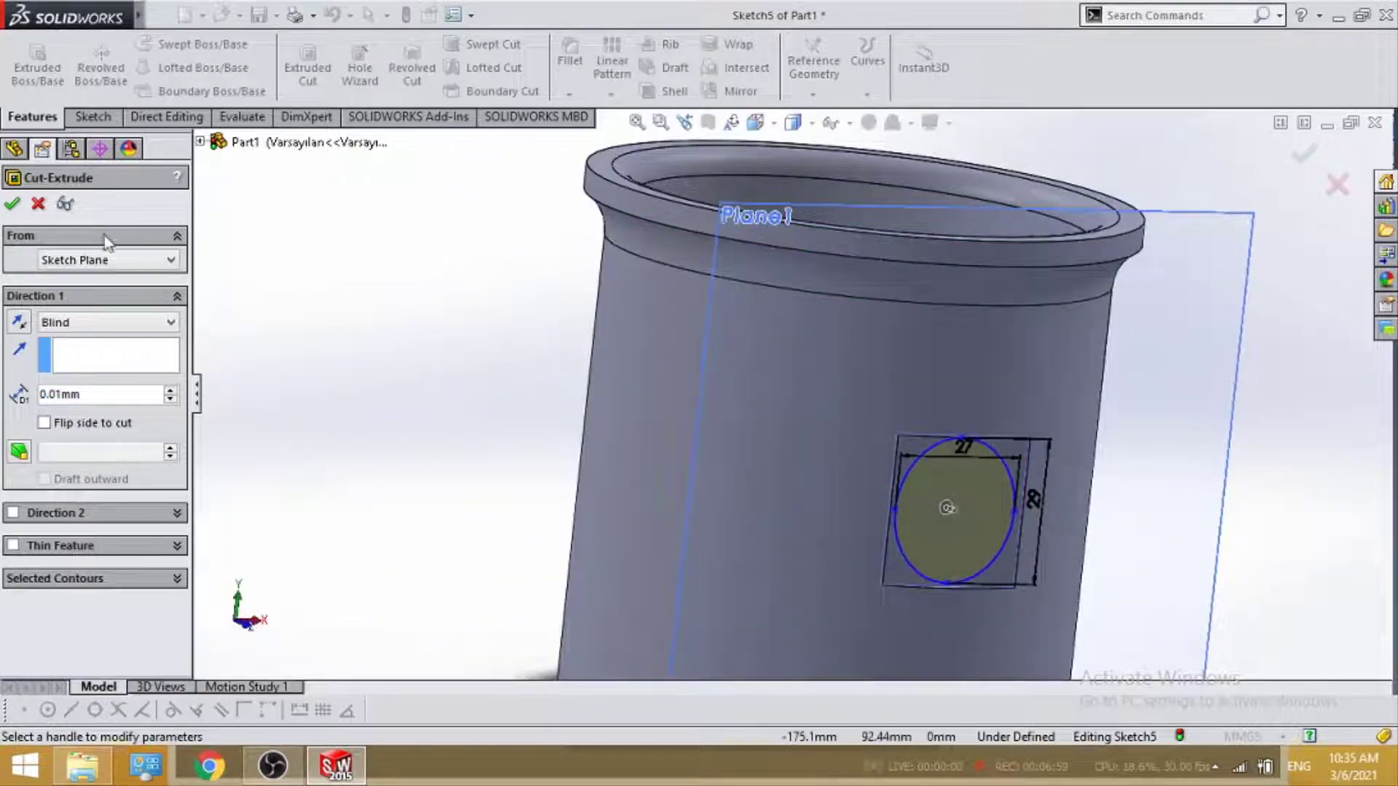
click(12, 206)
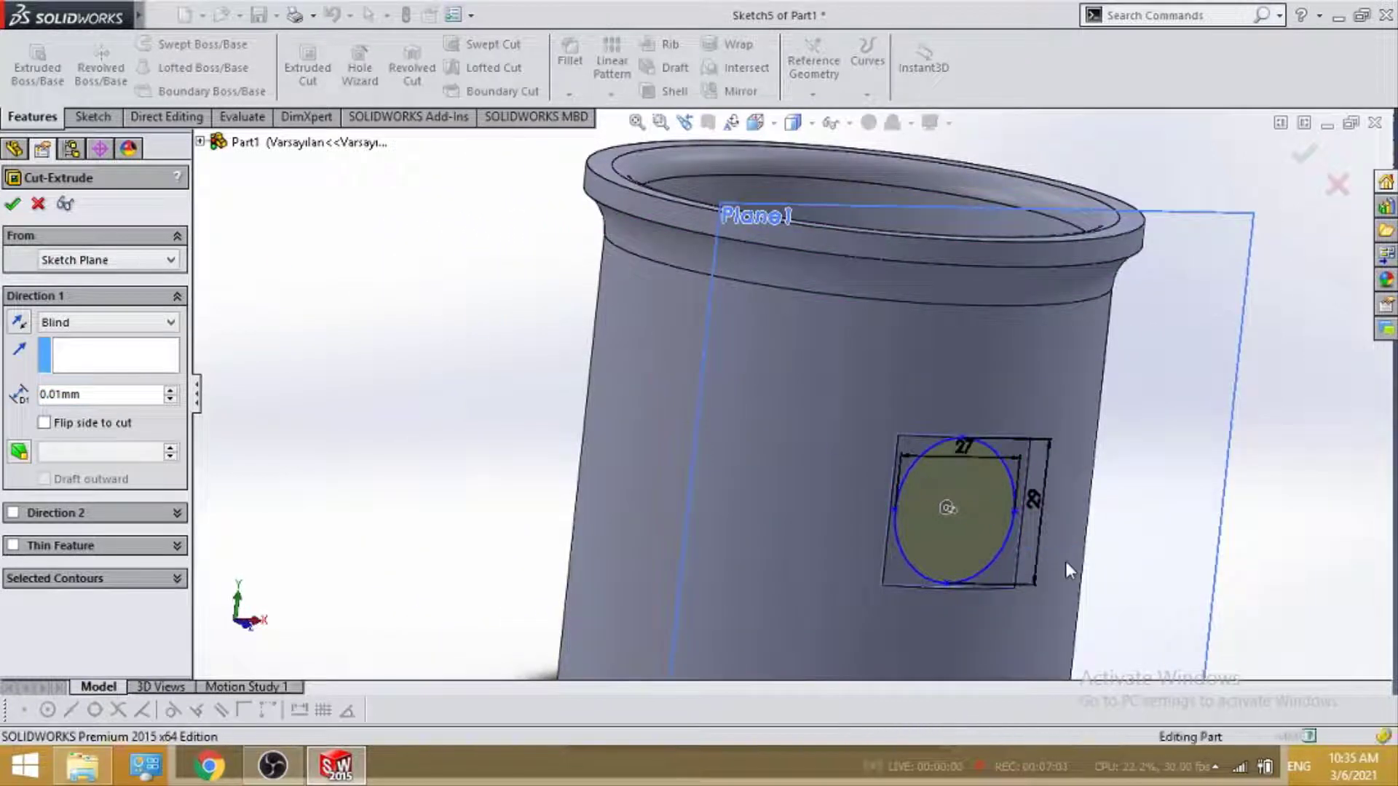
Hide Plane1 and reorient the view to look into the cup.
scroll(1062, 567, down, 2)
middle_drag(1000, 519, 946, 579)
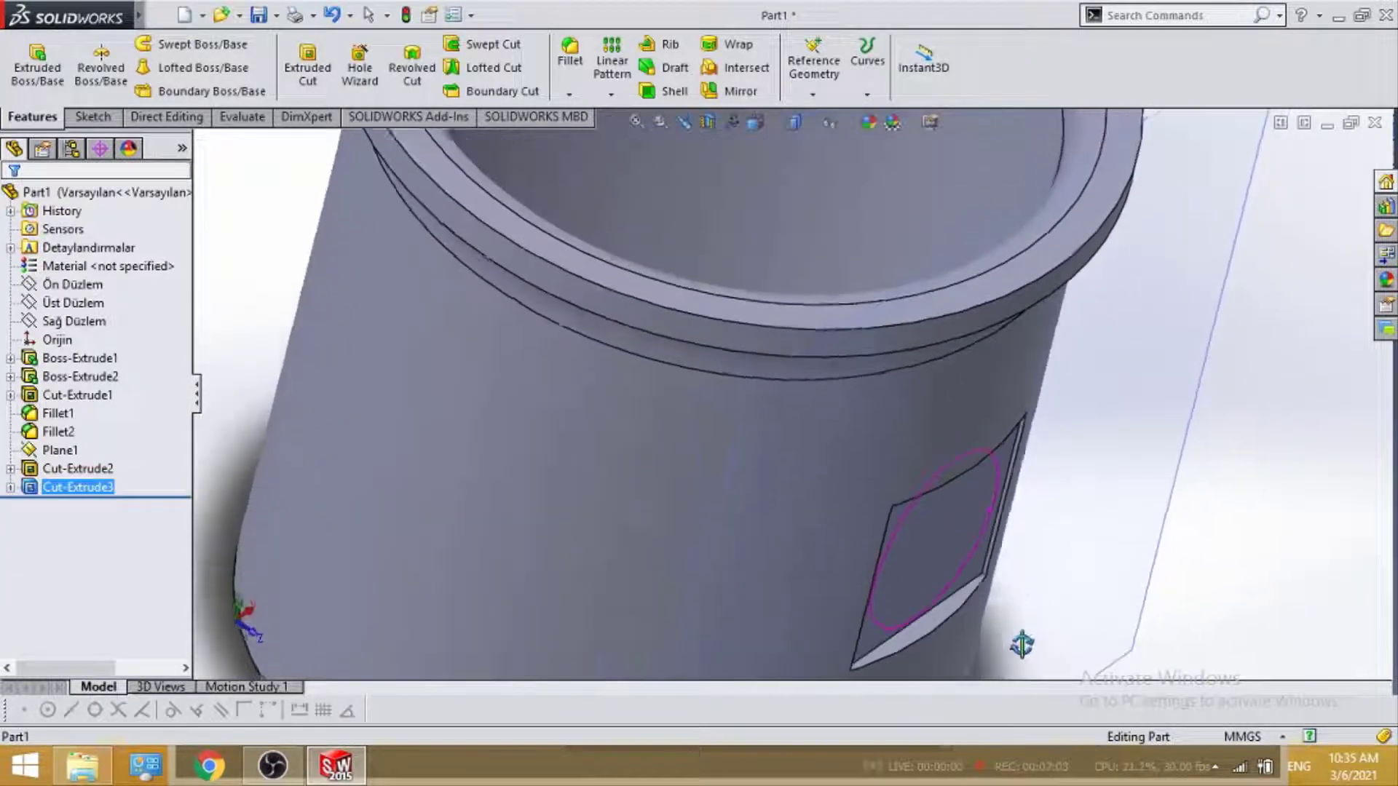
right_click(908, 401)
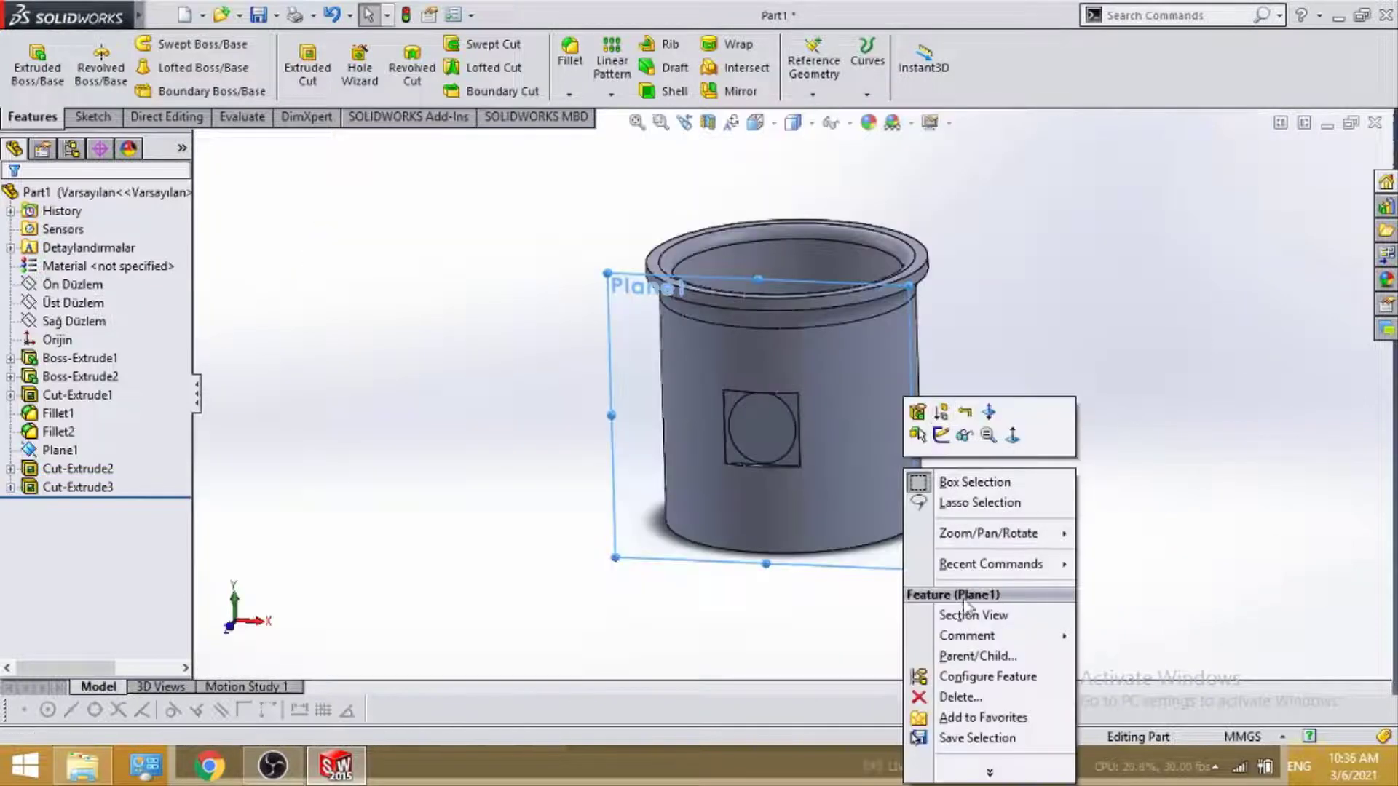
click(965, 437)
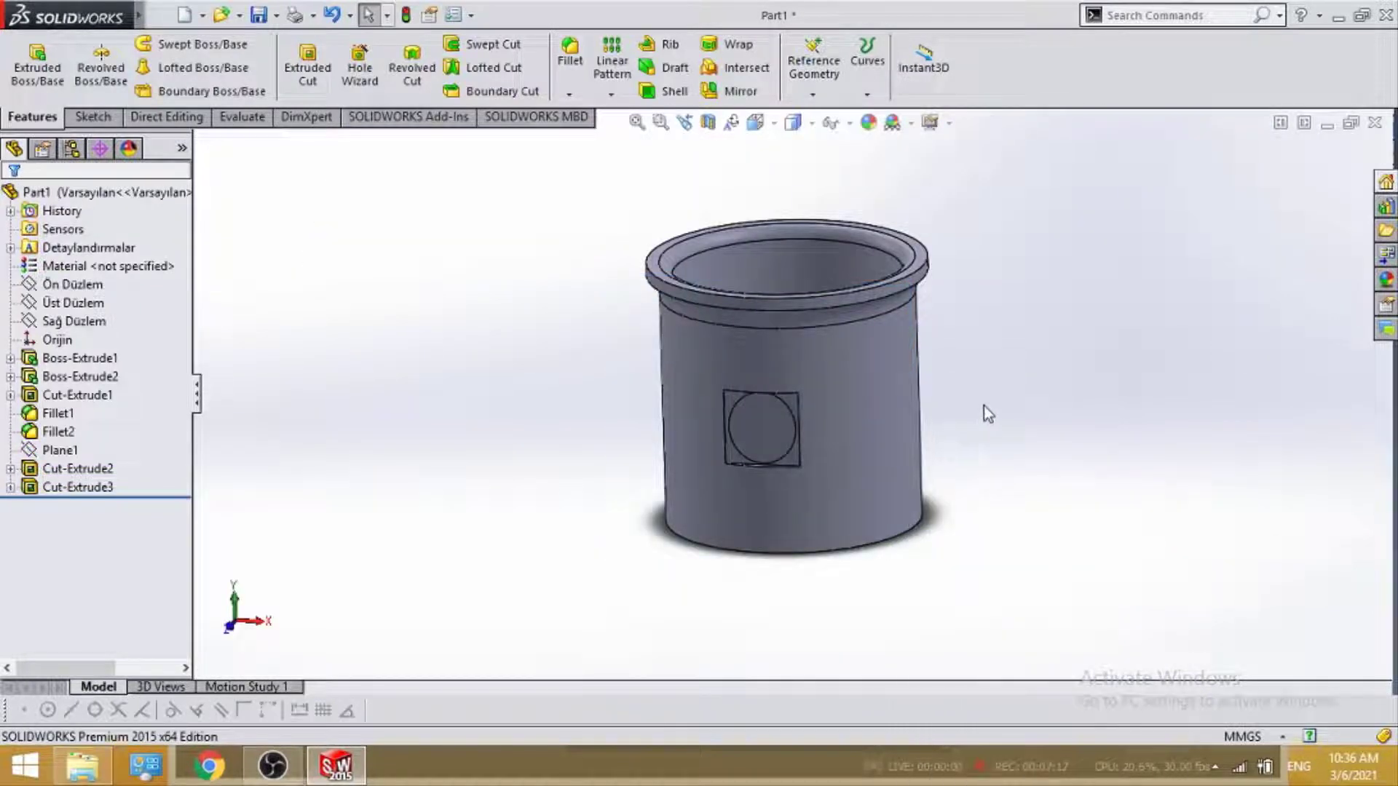
middle_drag(890, 408, 905, 412)
scroll(851, 320, down, 2)
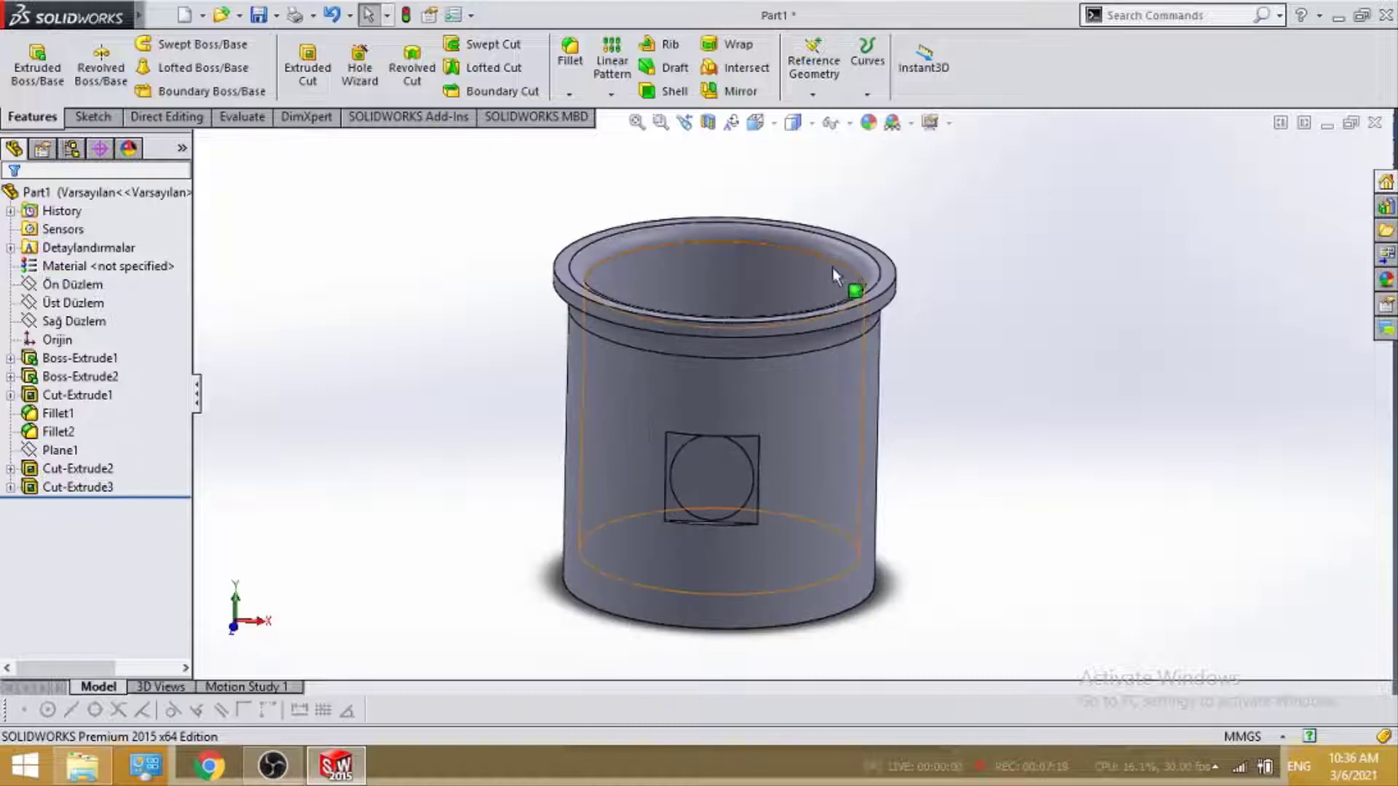
middle_drag(832, 268, 884, 460)
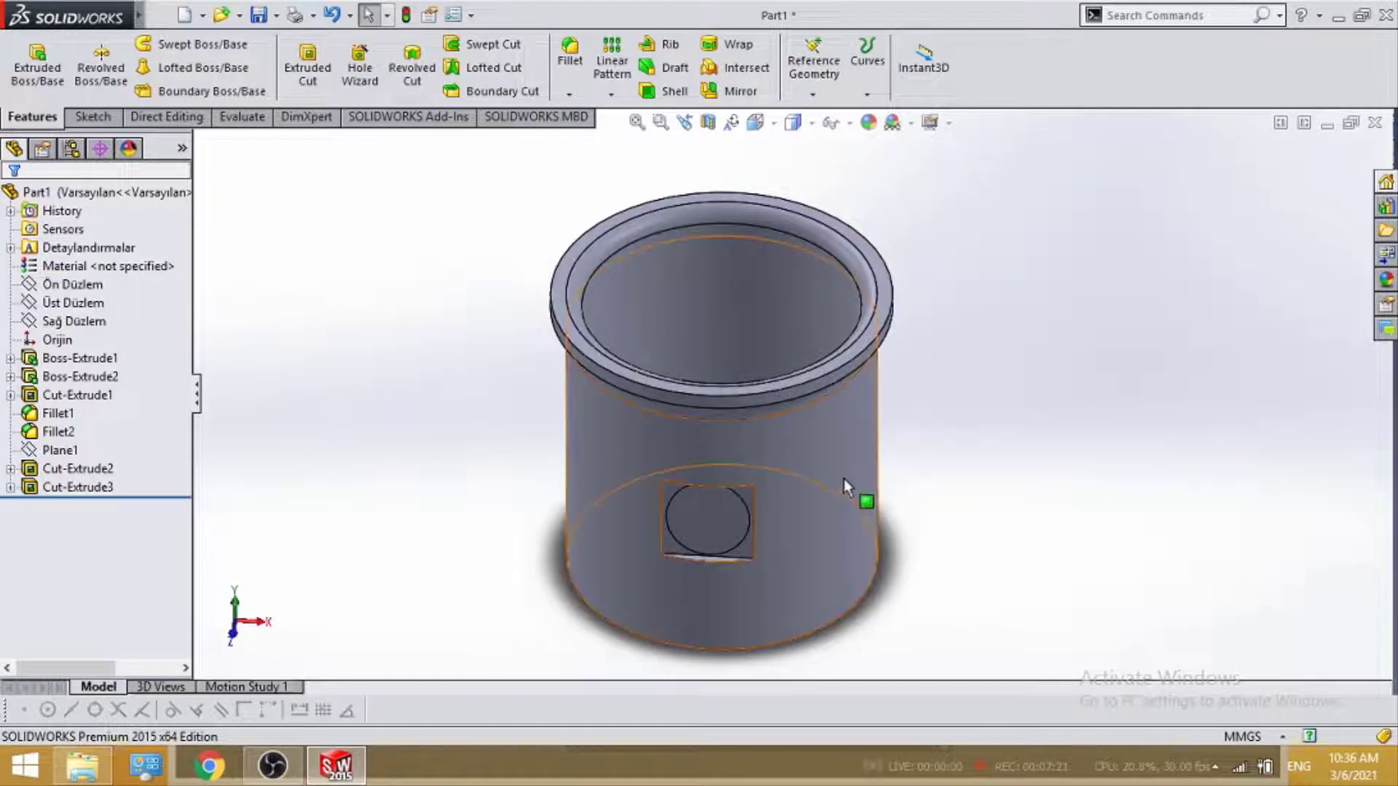
click(827, 87)
Create Plane2 offset 48 mm from Sağ Düzlem and view it Normal To.
click(832, 114)
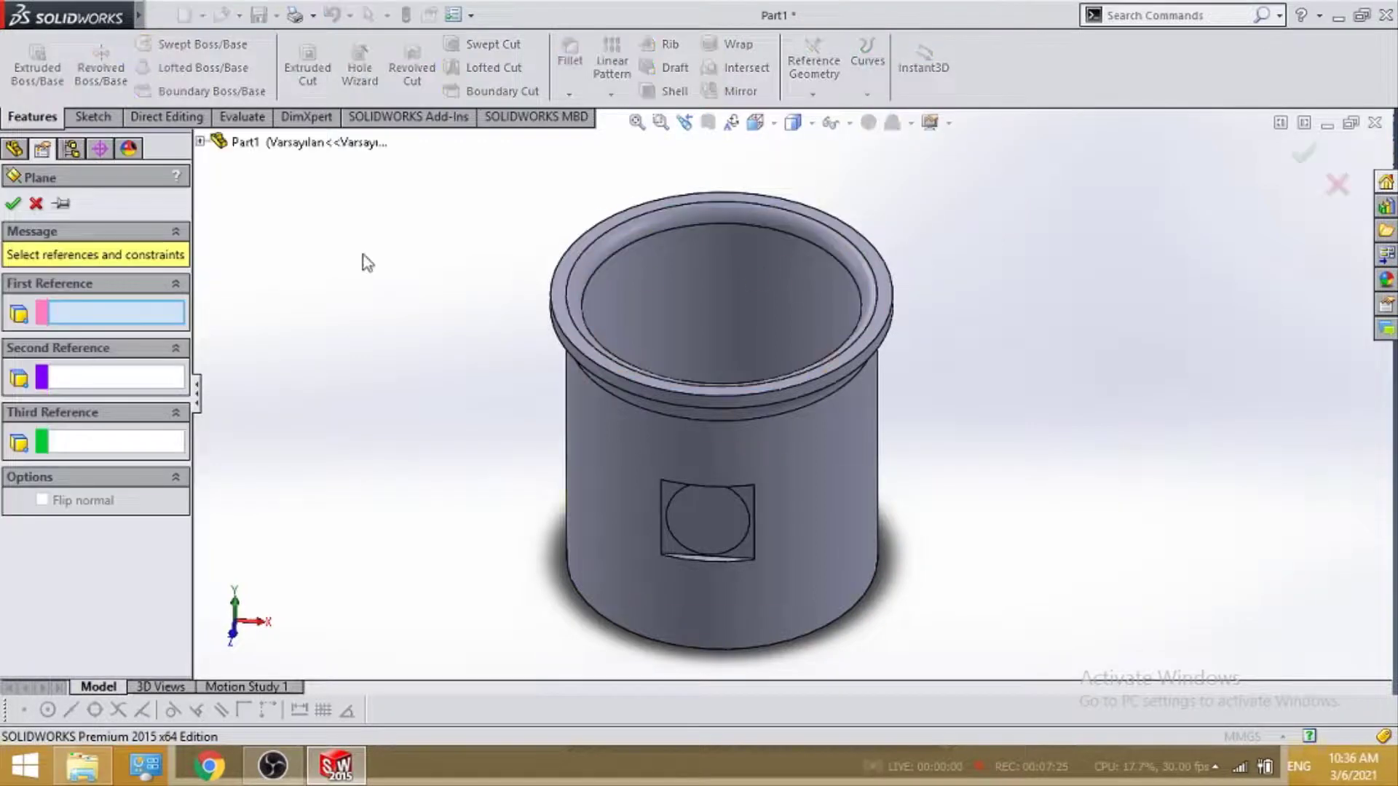
click(201, 142)
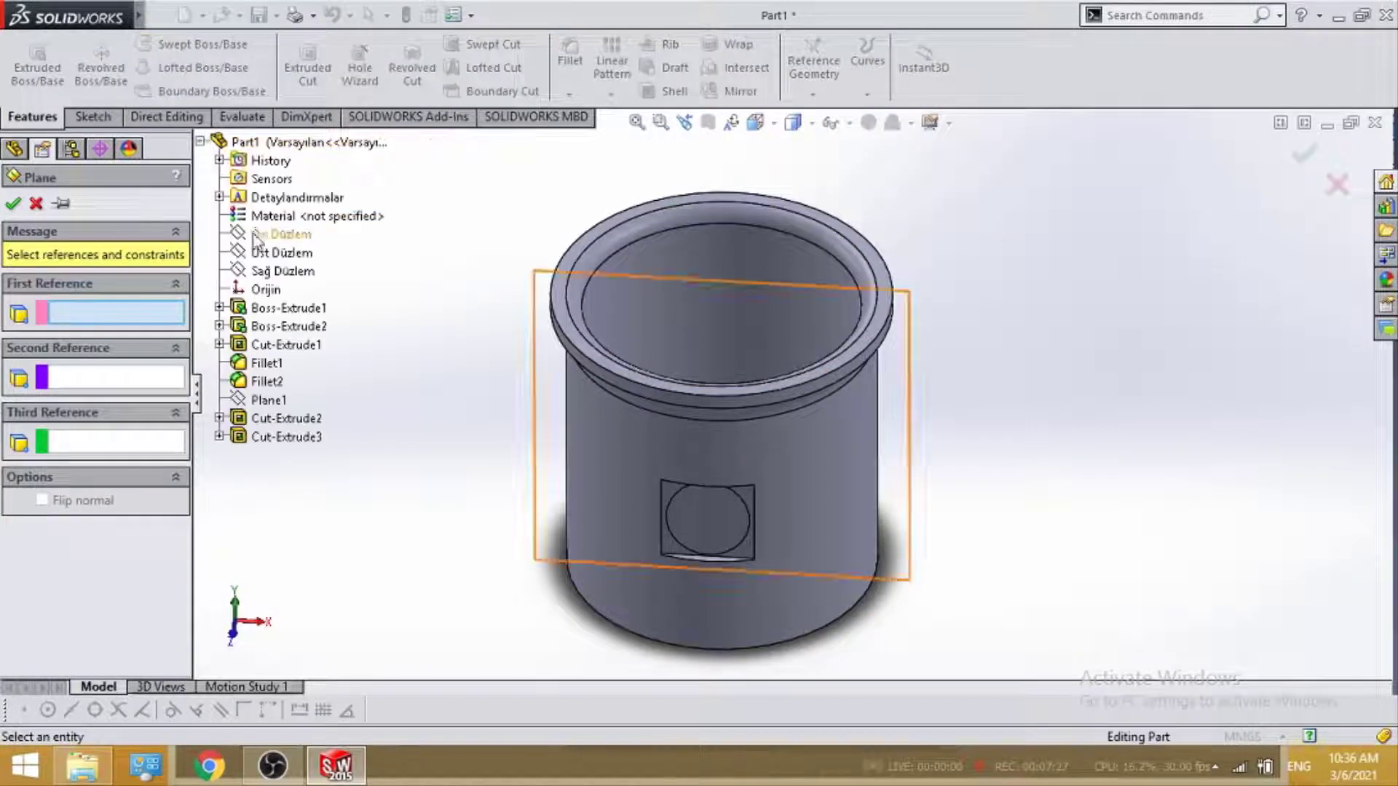
click(286, 274)
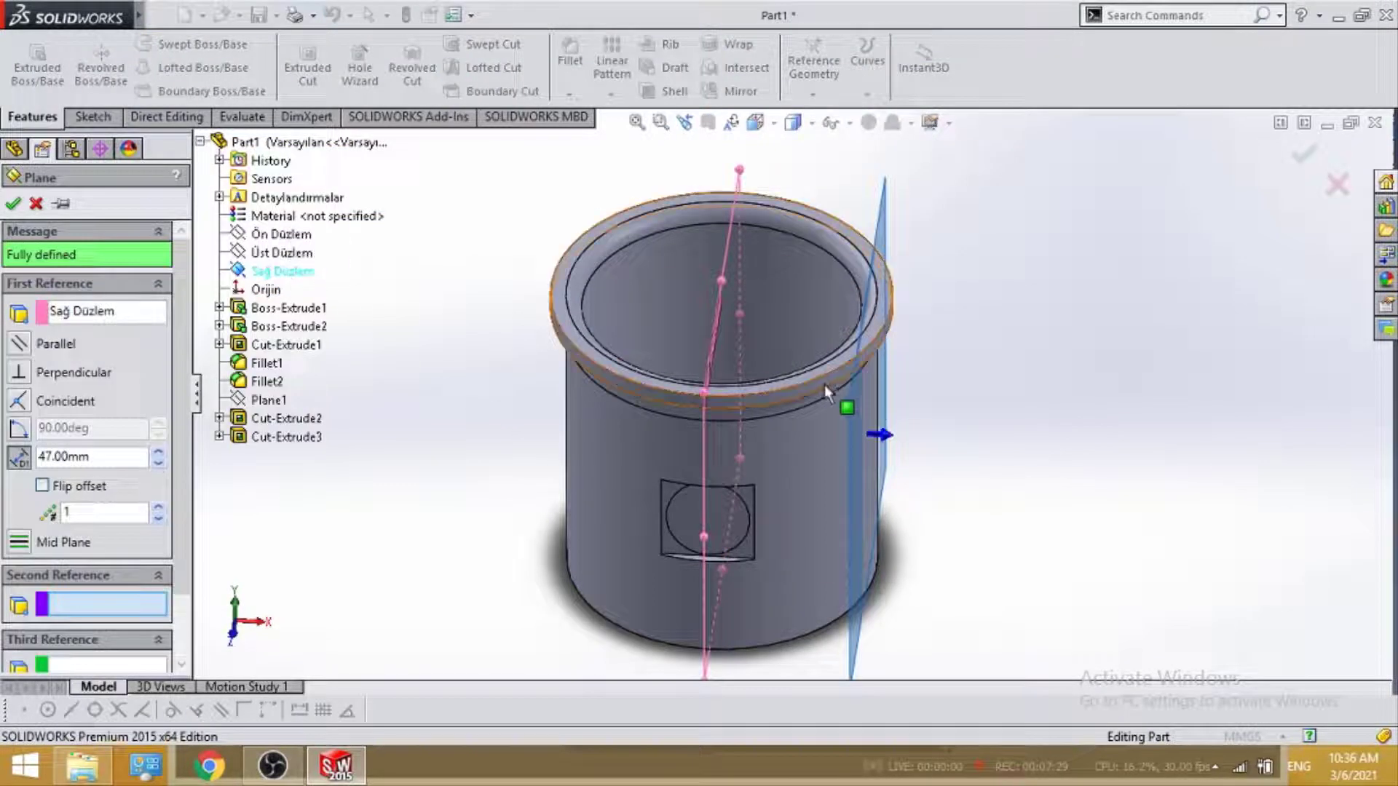
mouse_move(898, 430)
middle_down()
mouse_move(902, 586)
mouse_move(900, 562)
middle_up()
mouse_move(710, 482)
middle_down()
mouse_move(587, 521)
mouse_move(856, 499)
middle_up()
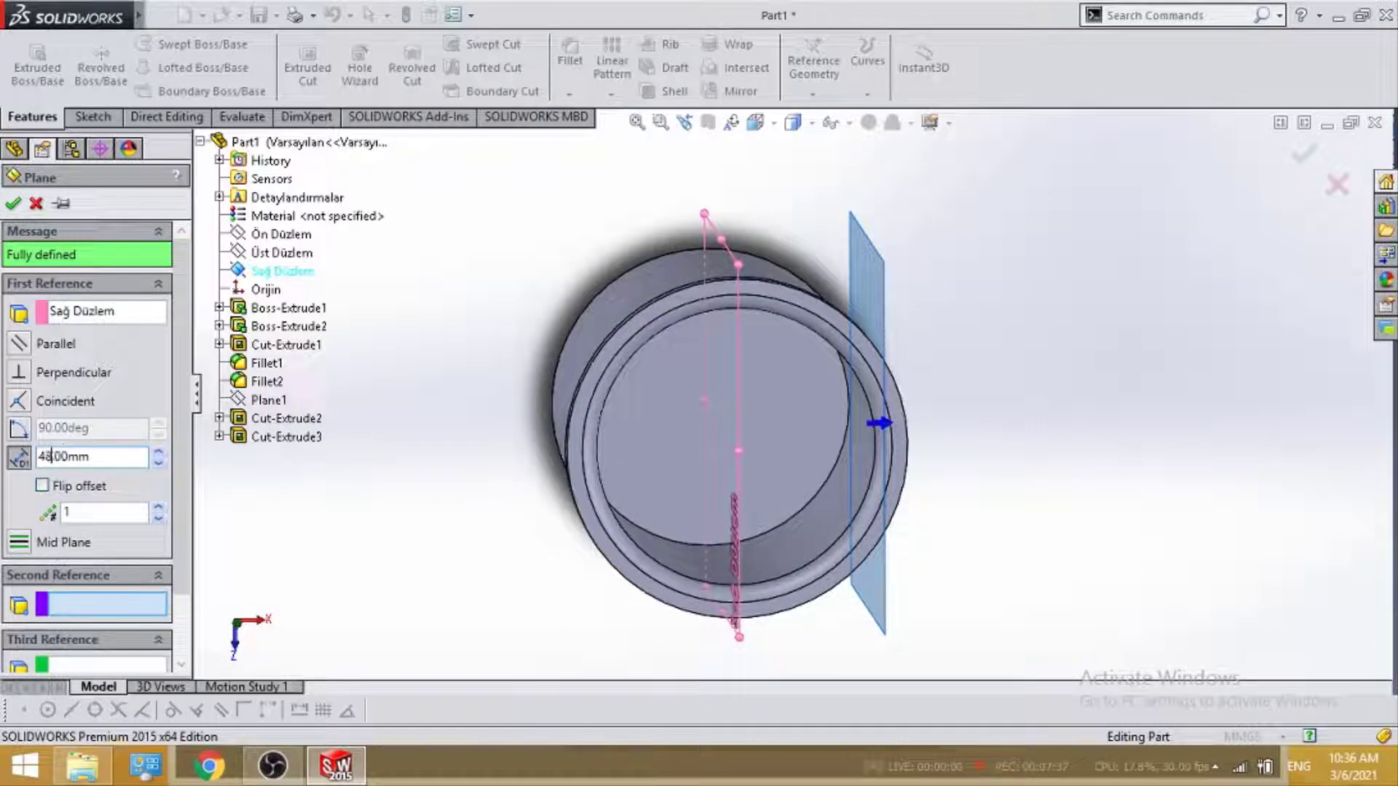
click(13, 207)
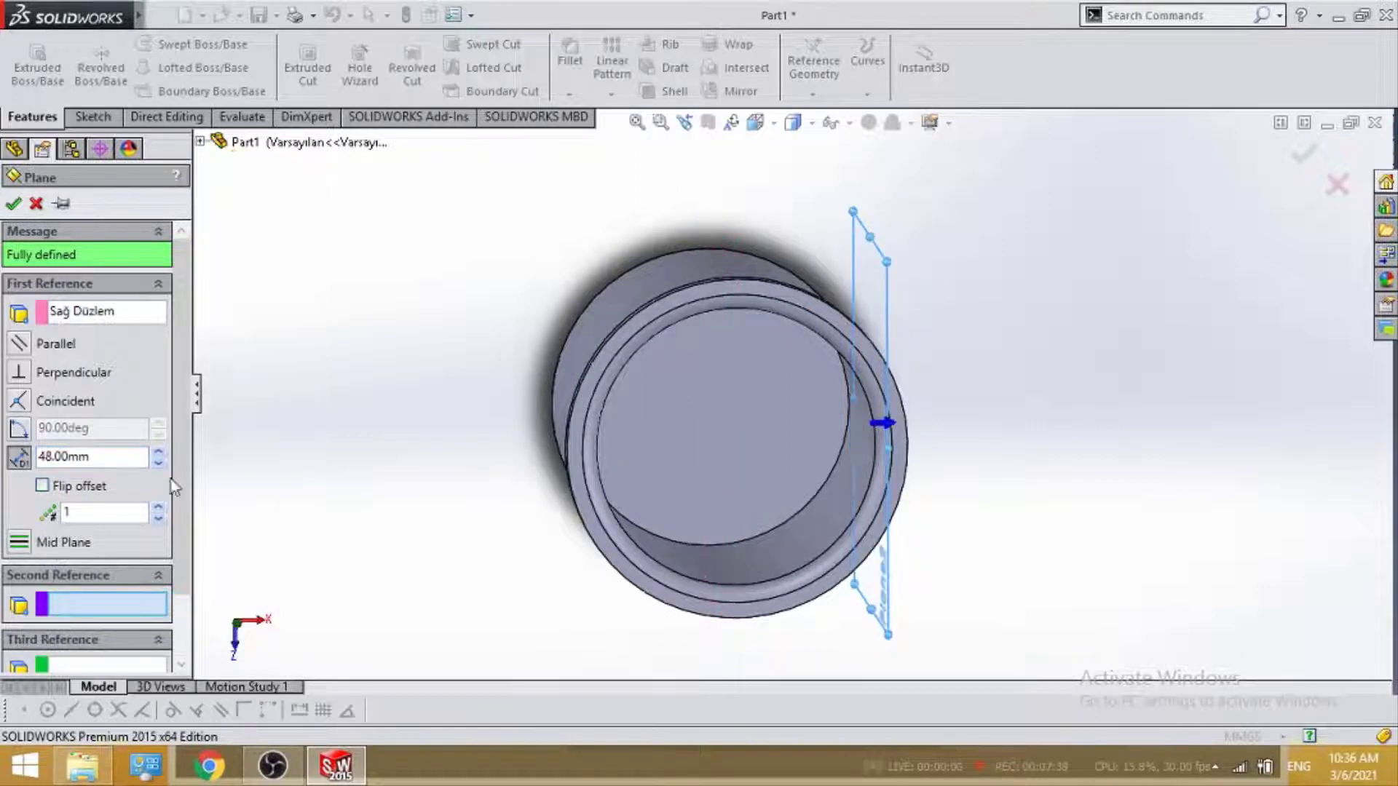
mouse_move(639, 608)
middle_down()
mouse_move(440, 527)
mouse_move(492, 490)
middle_up()
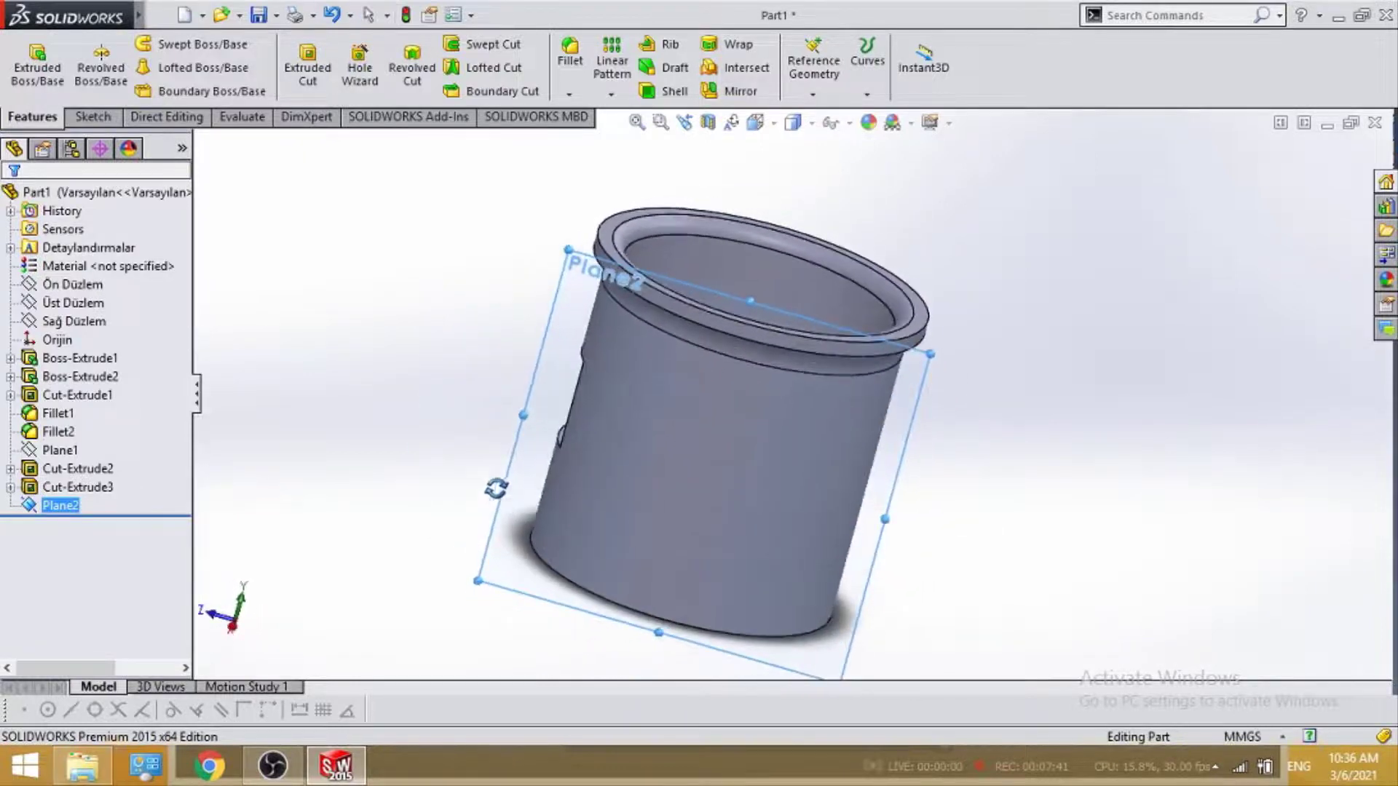
key(space)
click(687, 644)
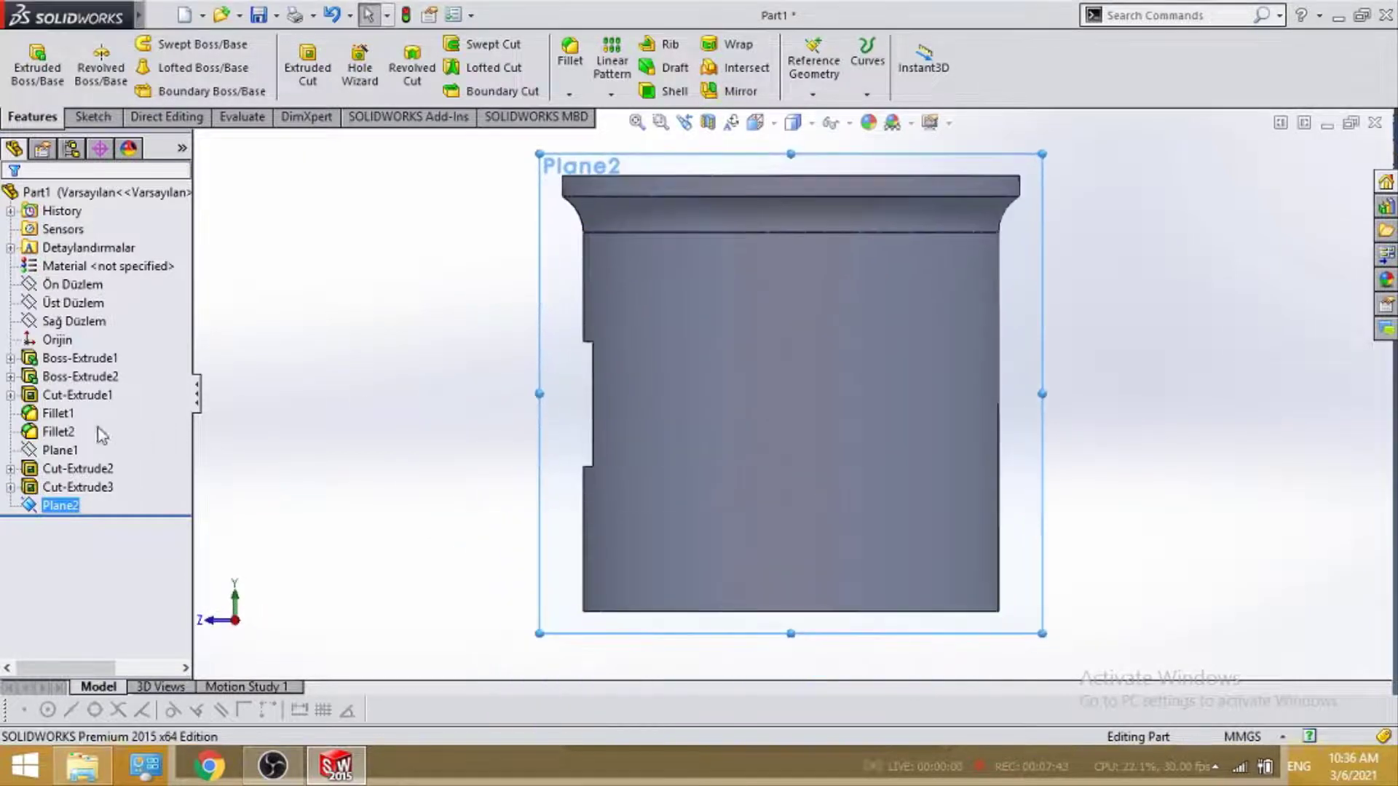
Start a sketch on Plane2 and draw a center rectangle.
right_click(49, 510)
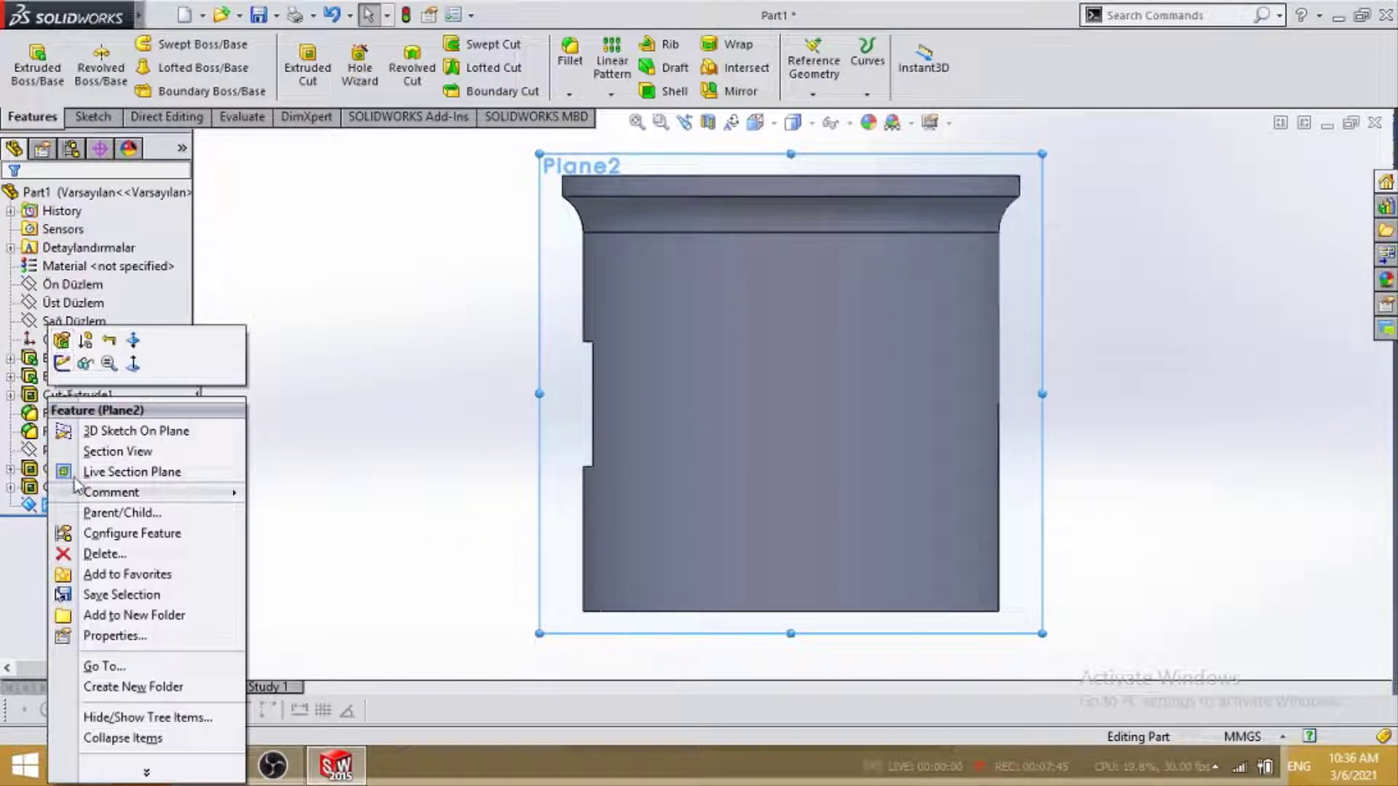
click(63, 364)
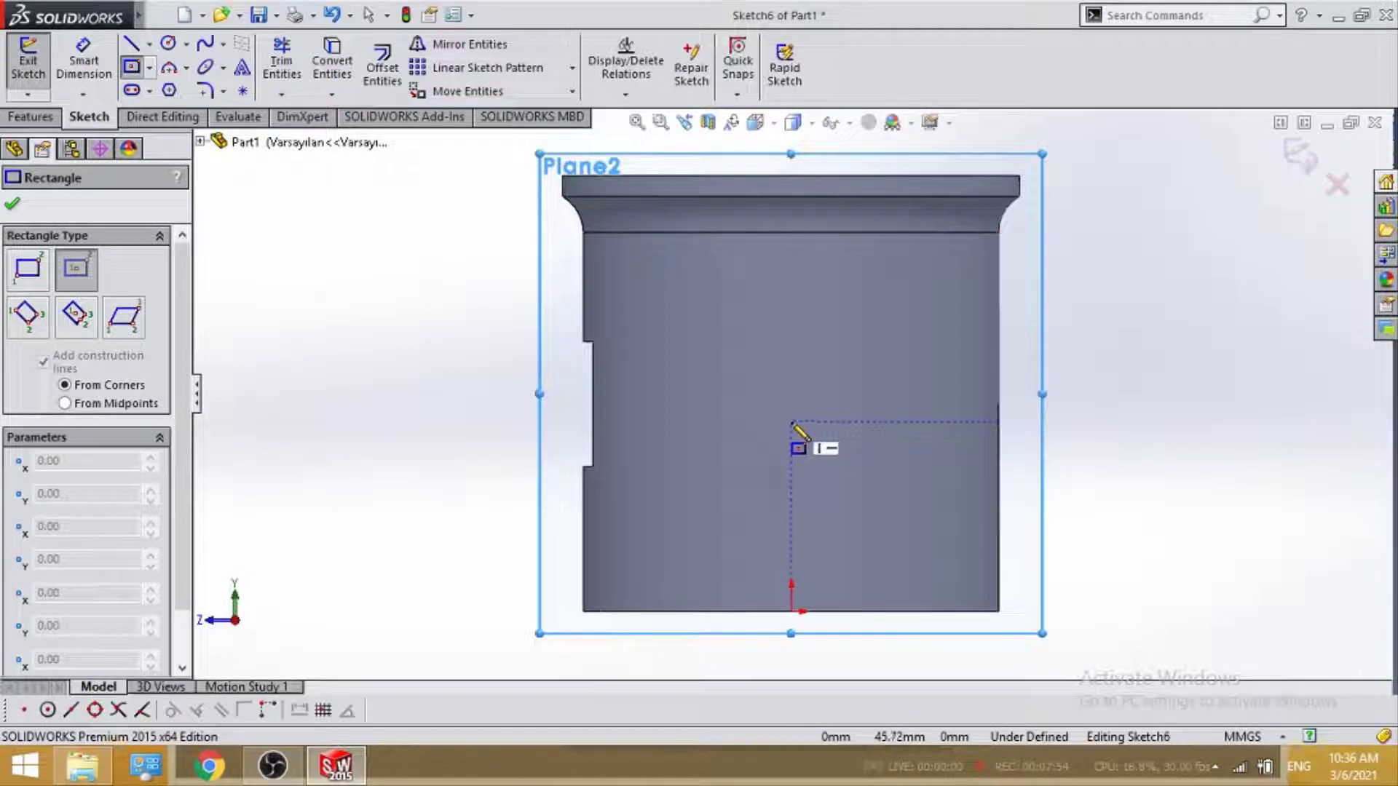
click(792, 422)
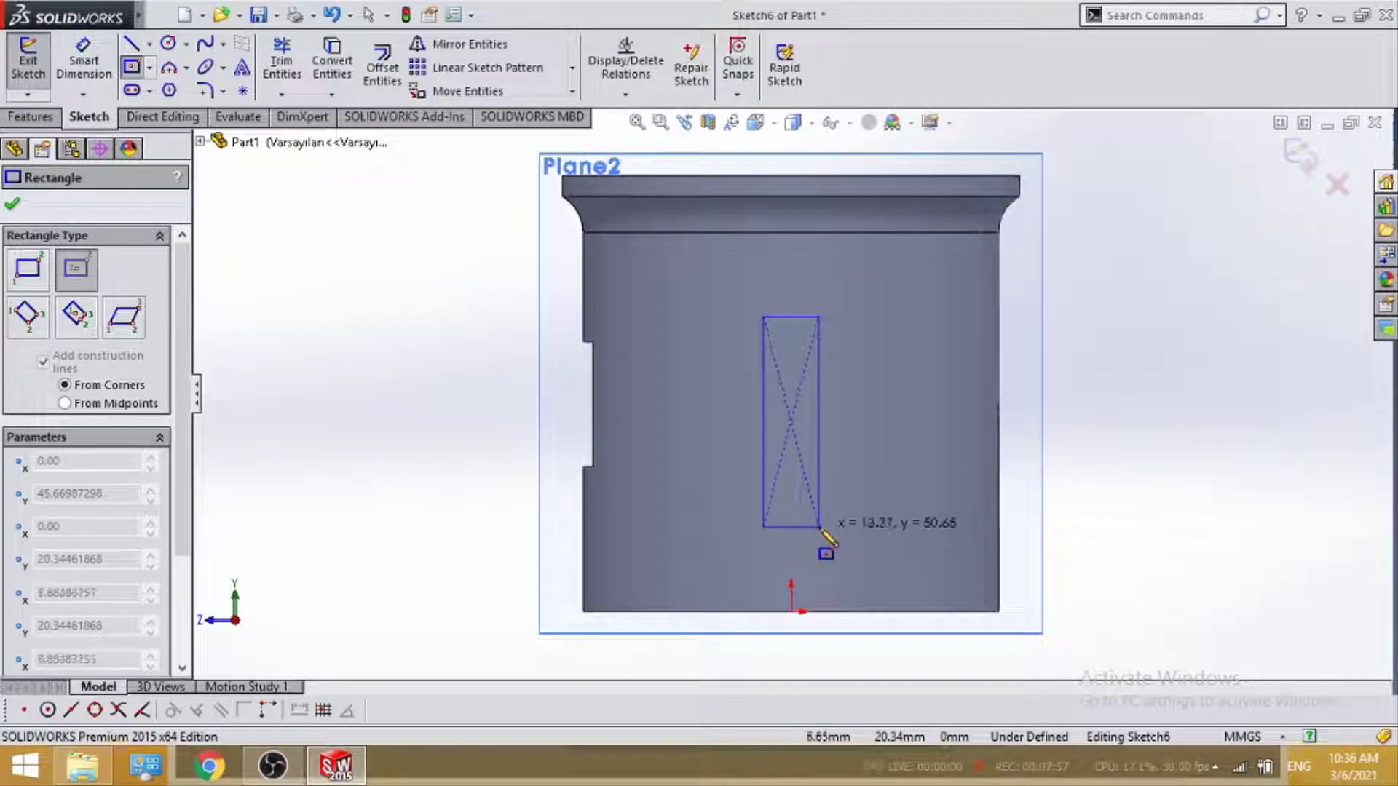
click(821, 527)
key(Escape)
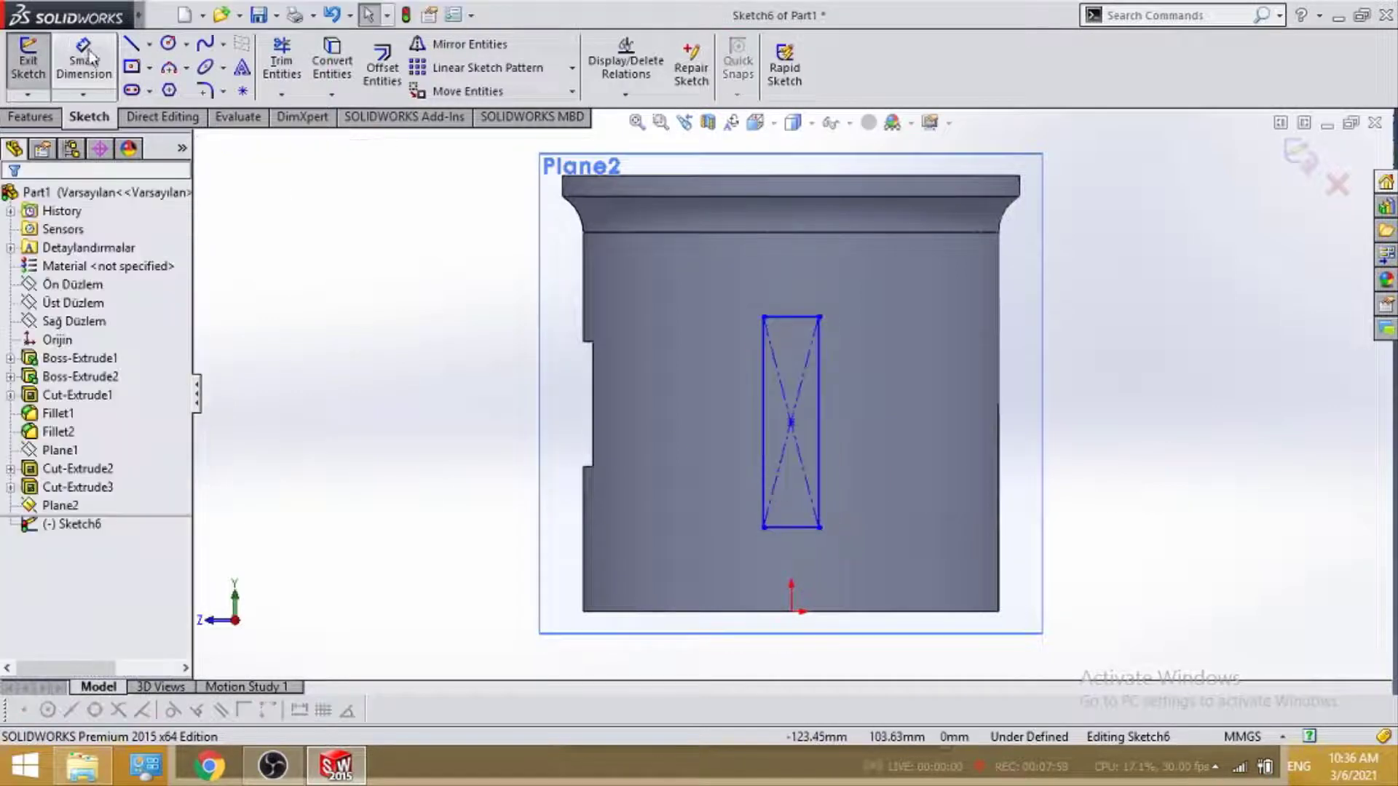
Dimension the rectangle 10 wide and 45 high.
key(d)
click(799, 315)
click(797, 280)
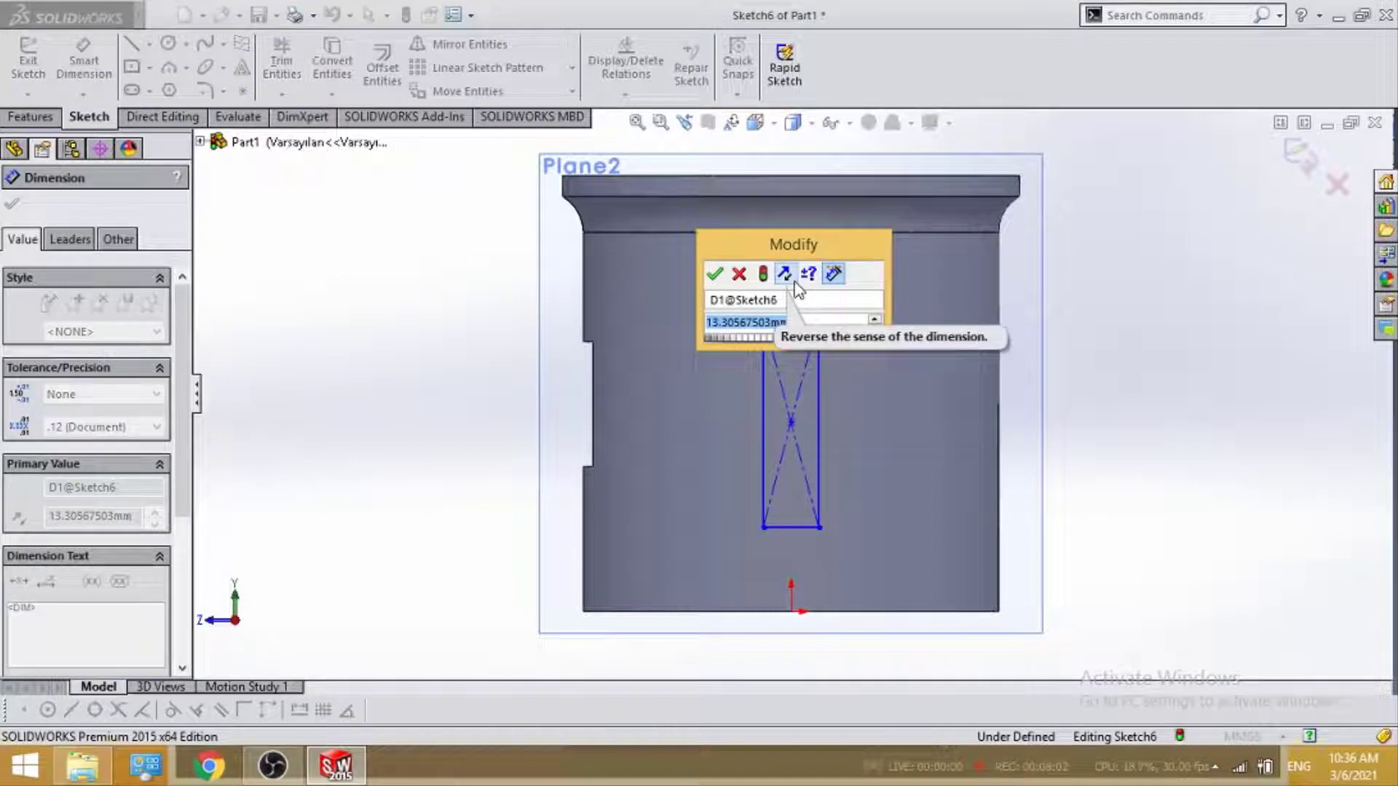
text(10)
key(Return)
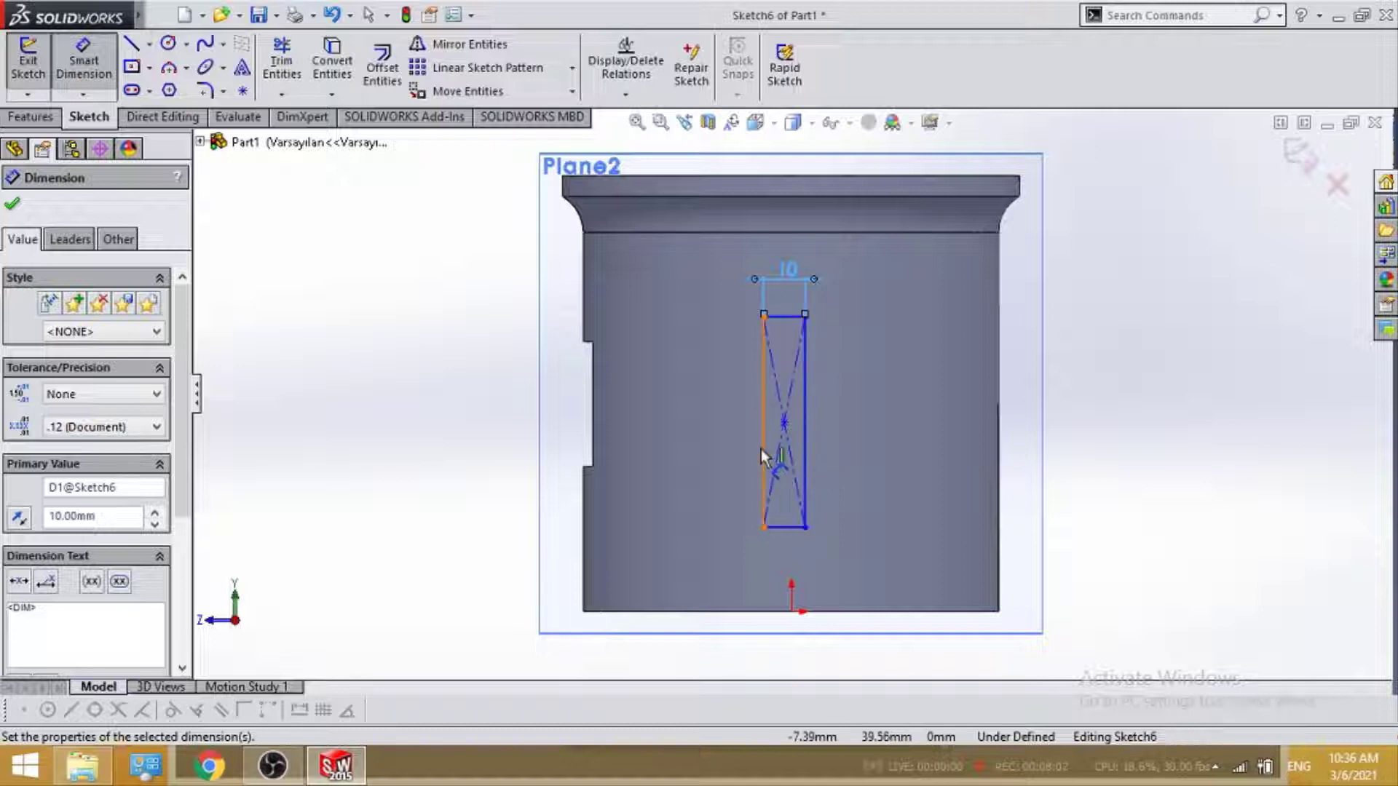
click(805, 451)
click(849, 459)
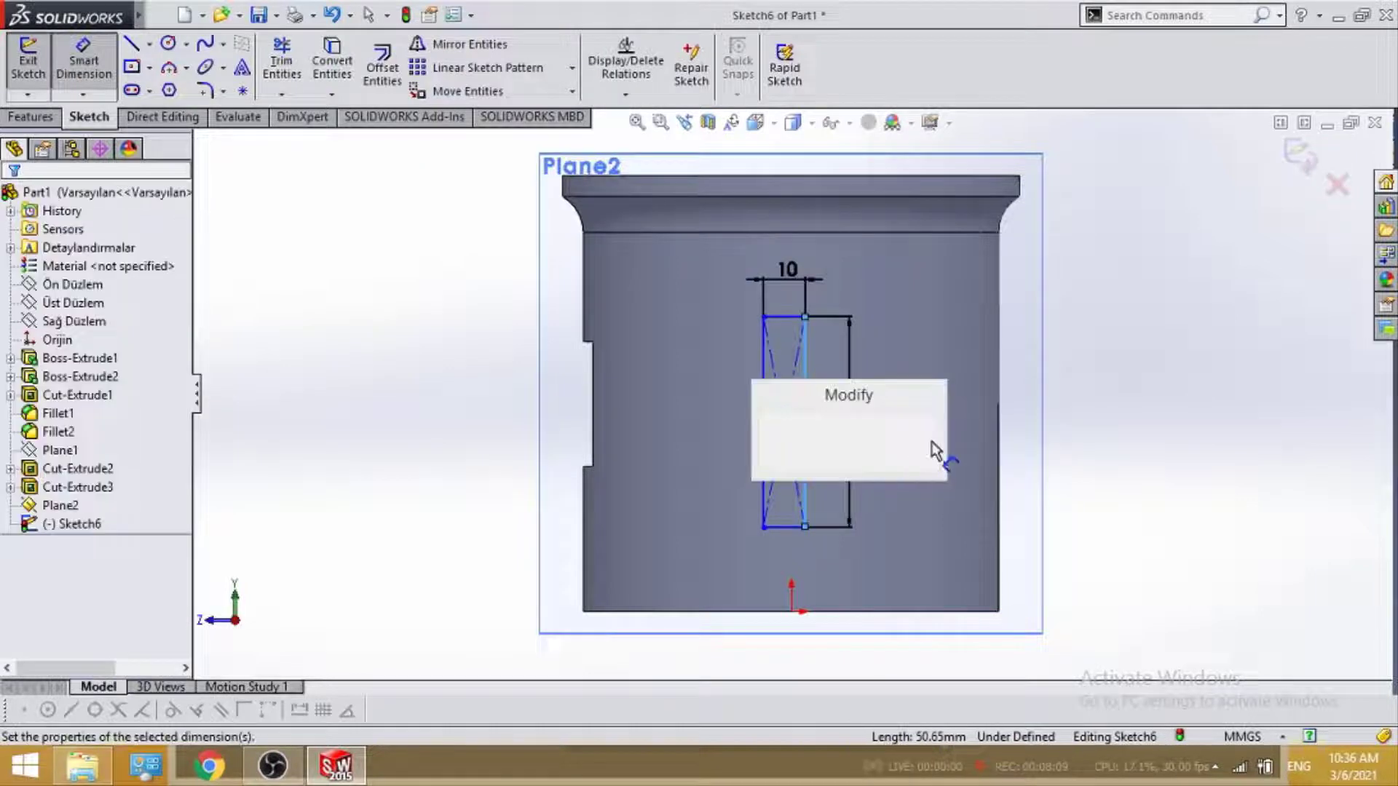
text(45)
key(Return)
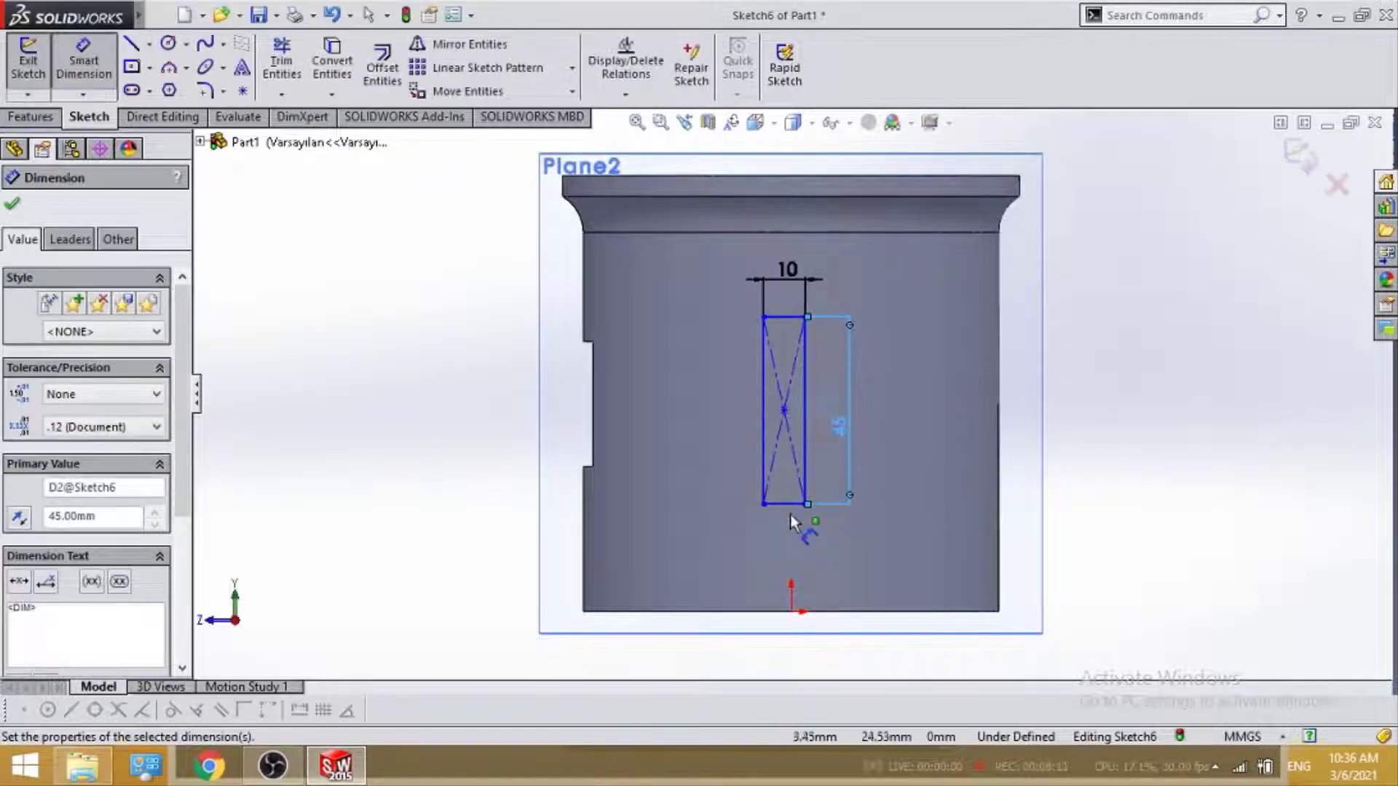
Locate the rectangle 30 above the bottom edge and 45 from the right edge.
click(787, 504)
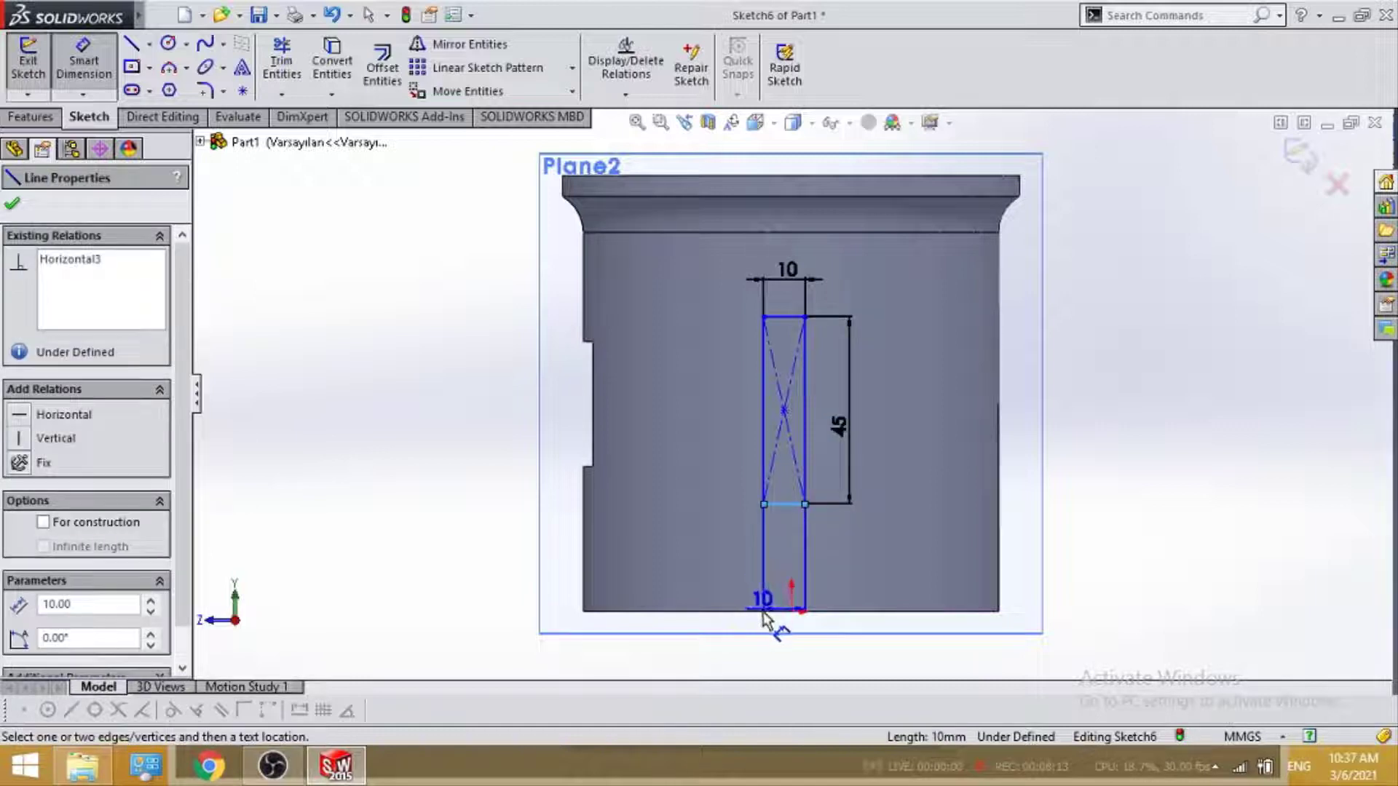
click(757, 612)
click(634, 568)
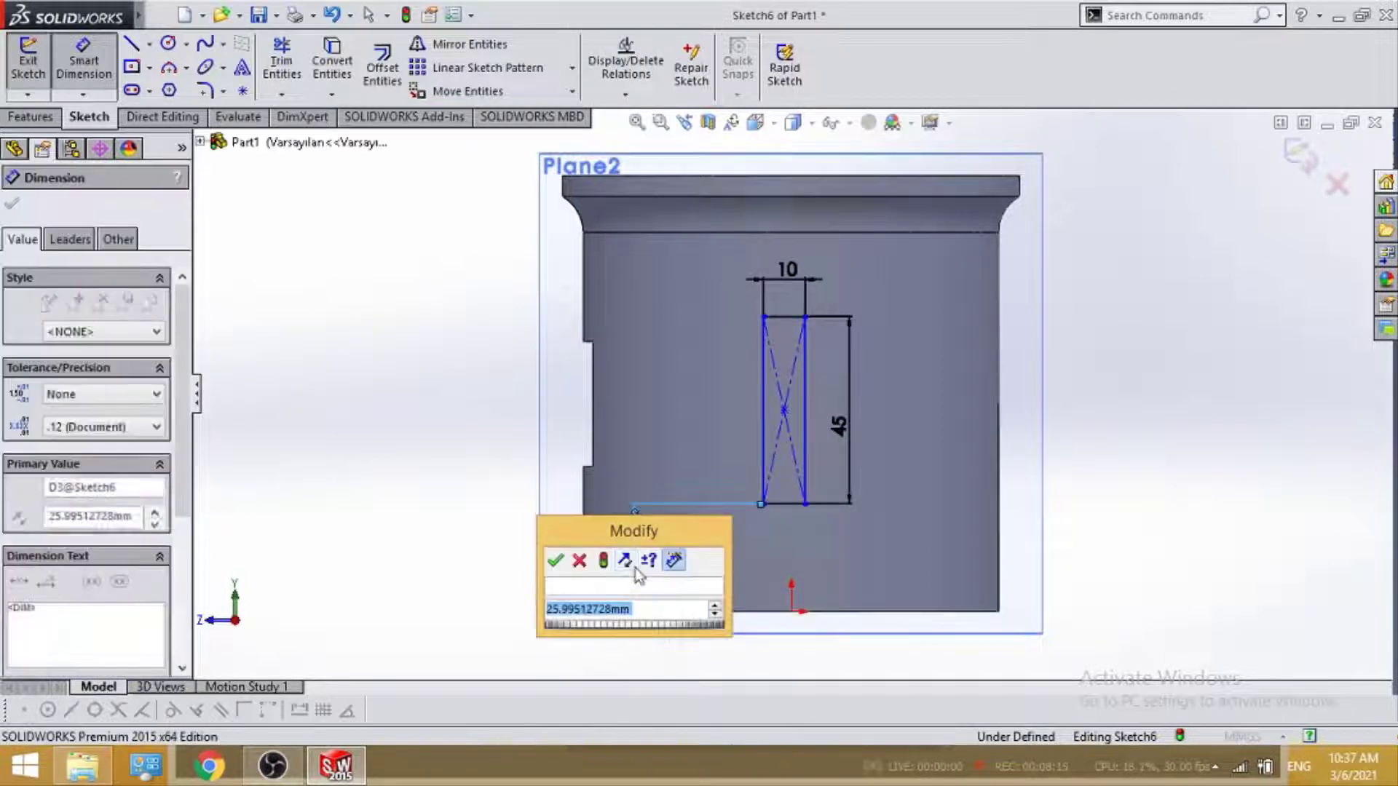
text(30)
key(Return)
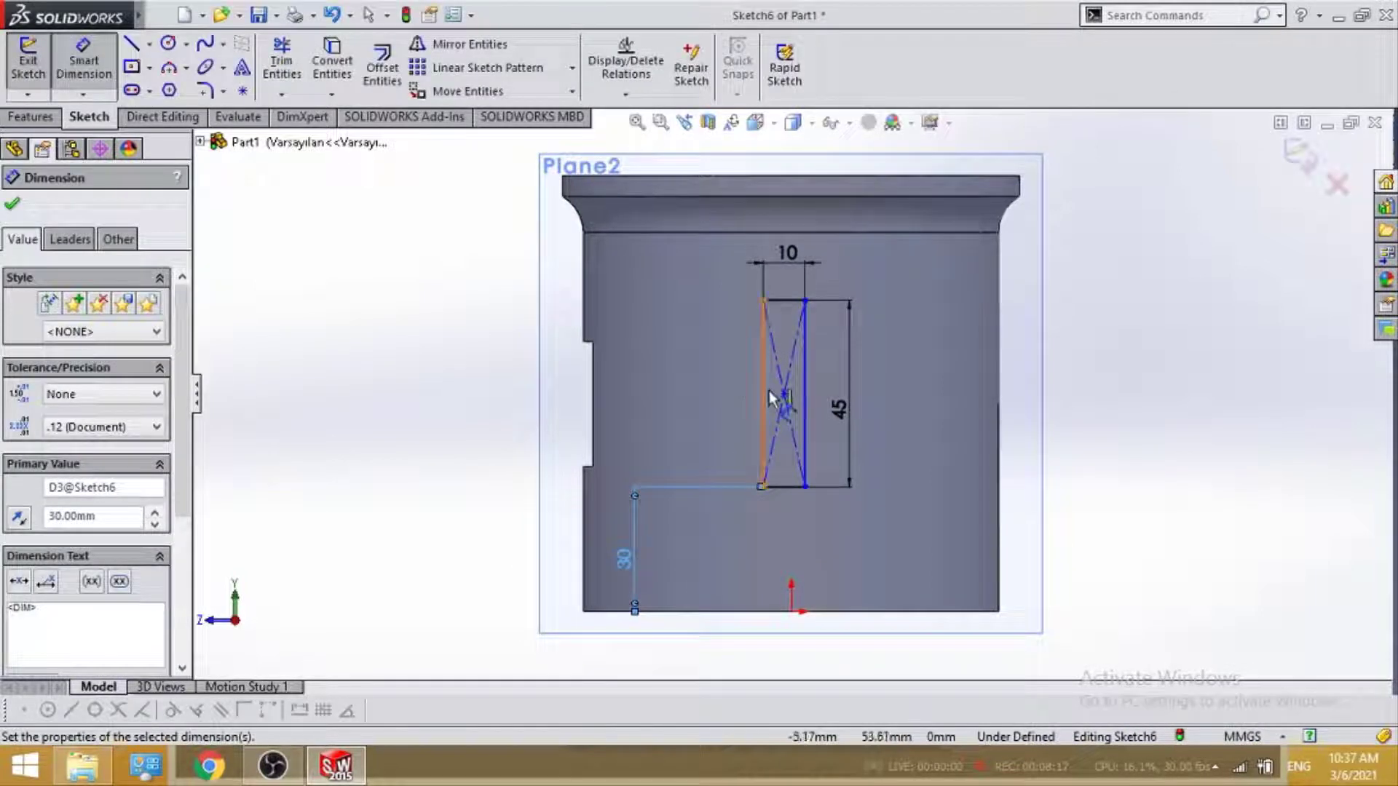
click(807, 400)
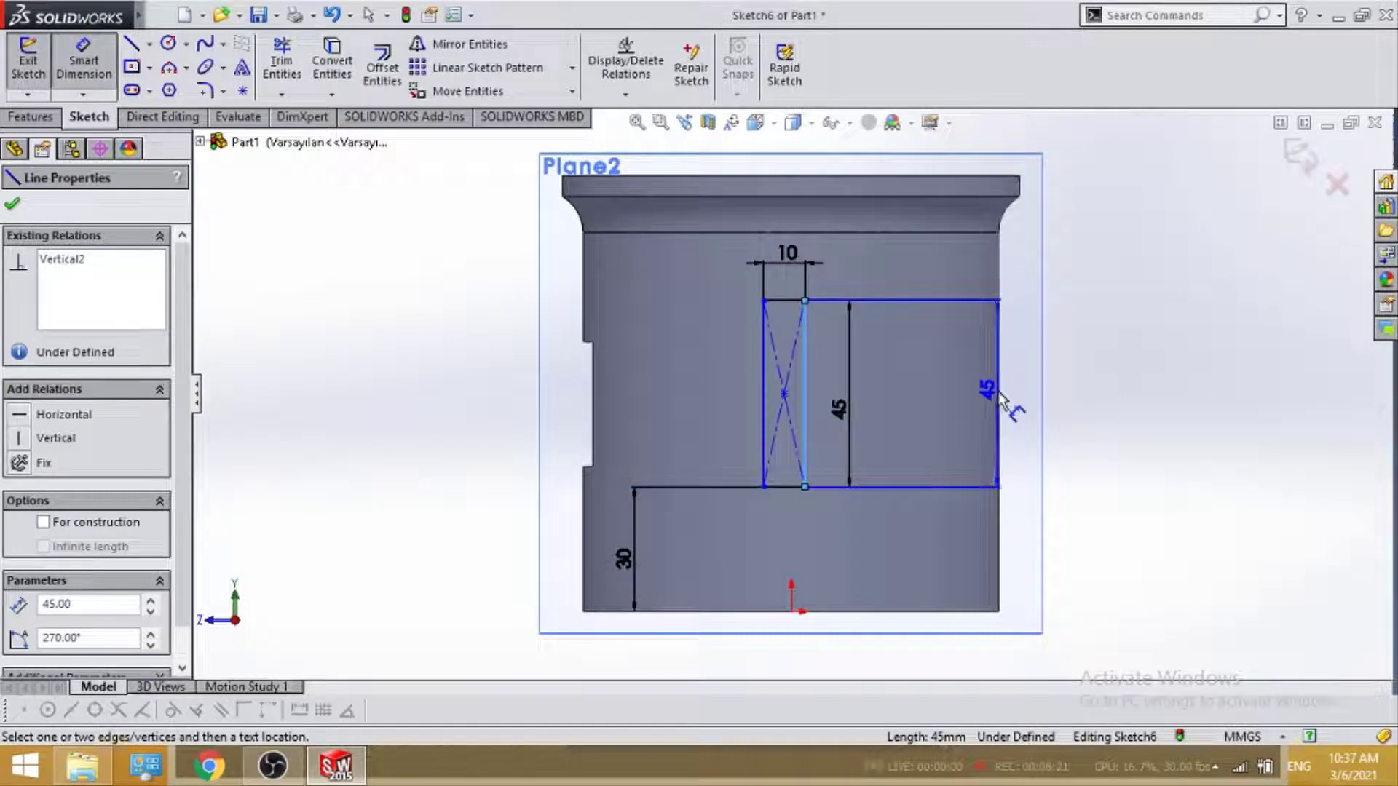
click(999, 399)
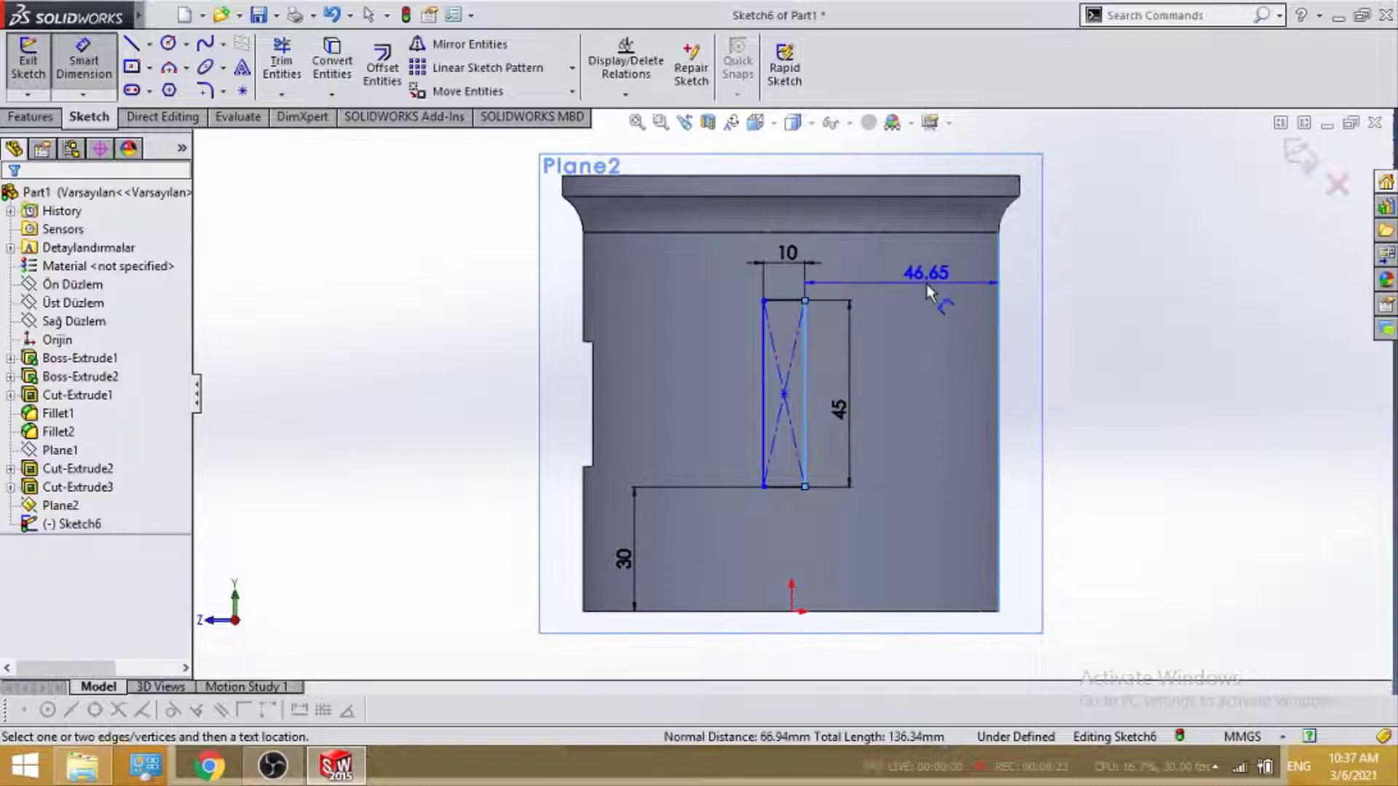
click(931, 291)
text(45)
key(Return)
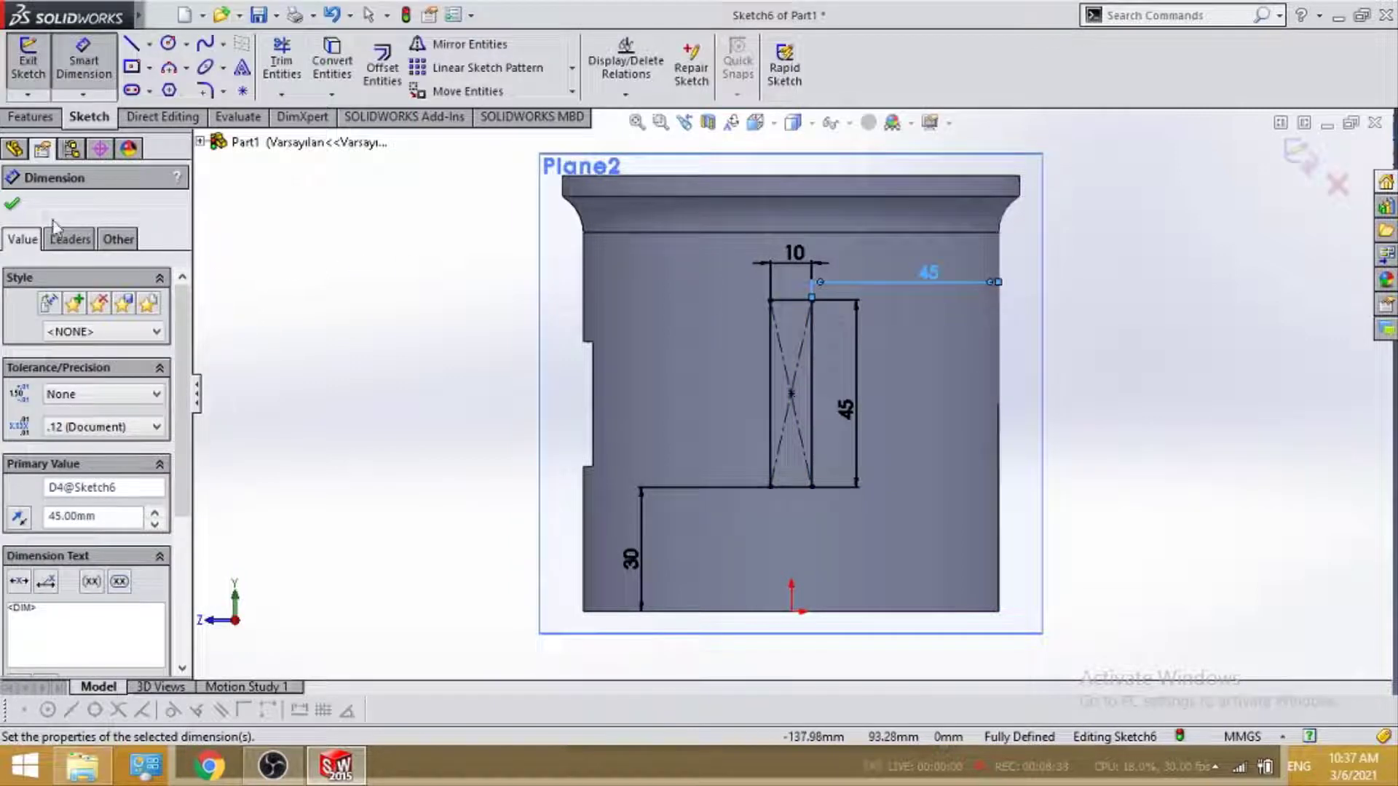
key(Escape)
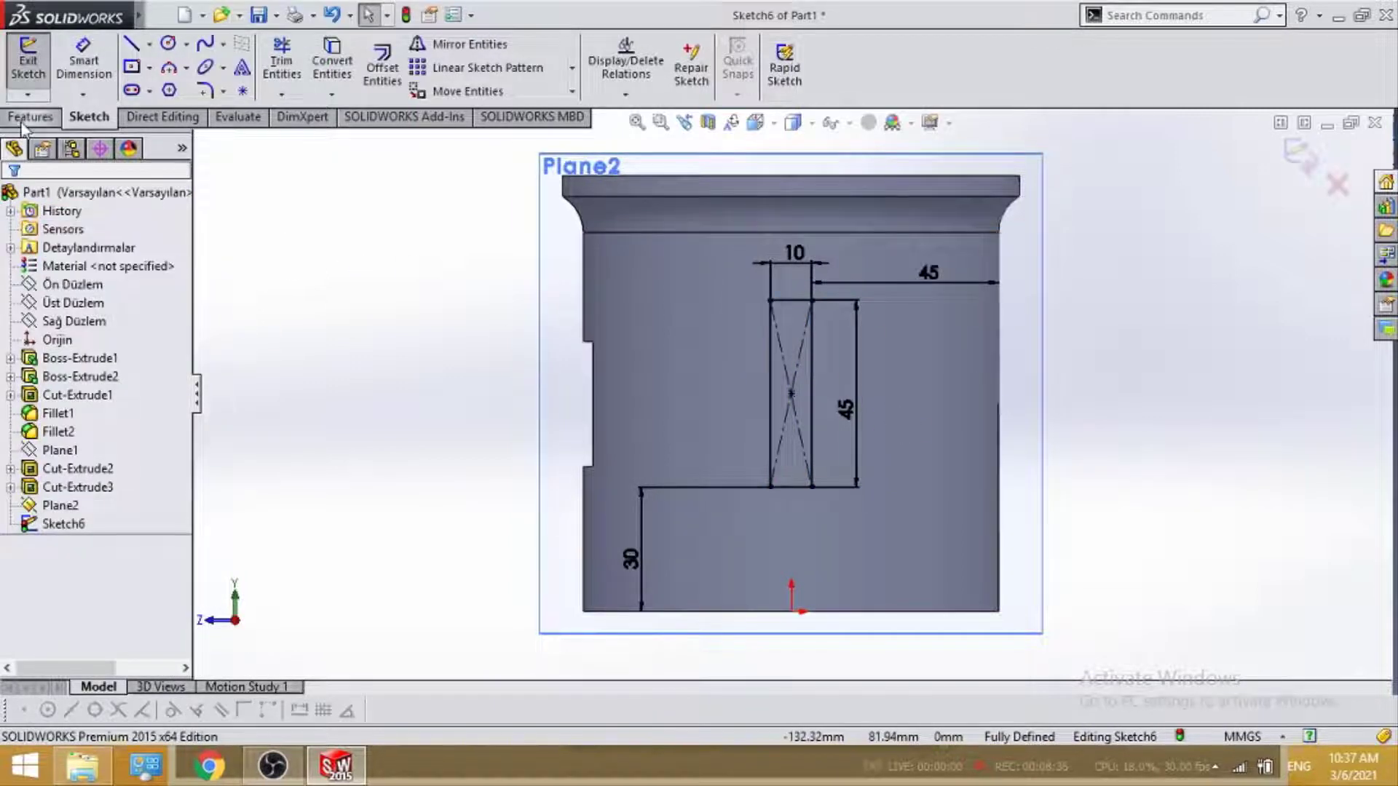
click(29, 118)
Cut the rectangle 5 mm deep, reversed, into the cup wall as Cut-Extrude4.
click(307, 69)
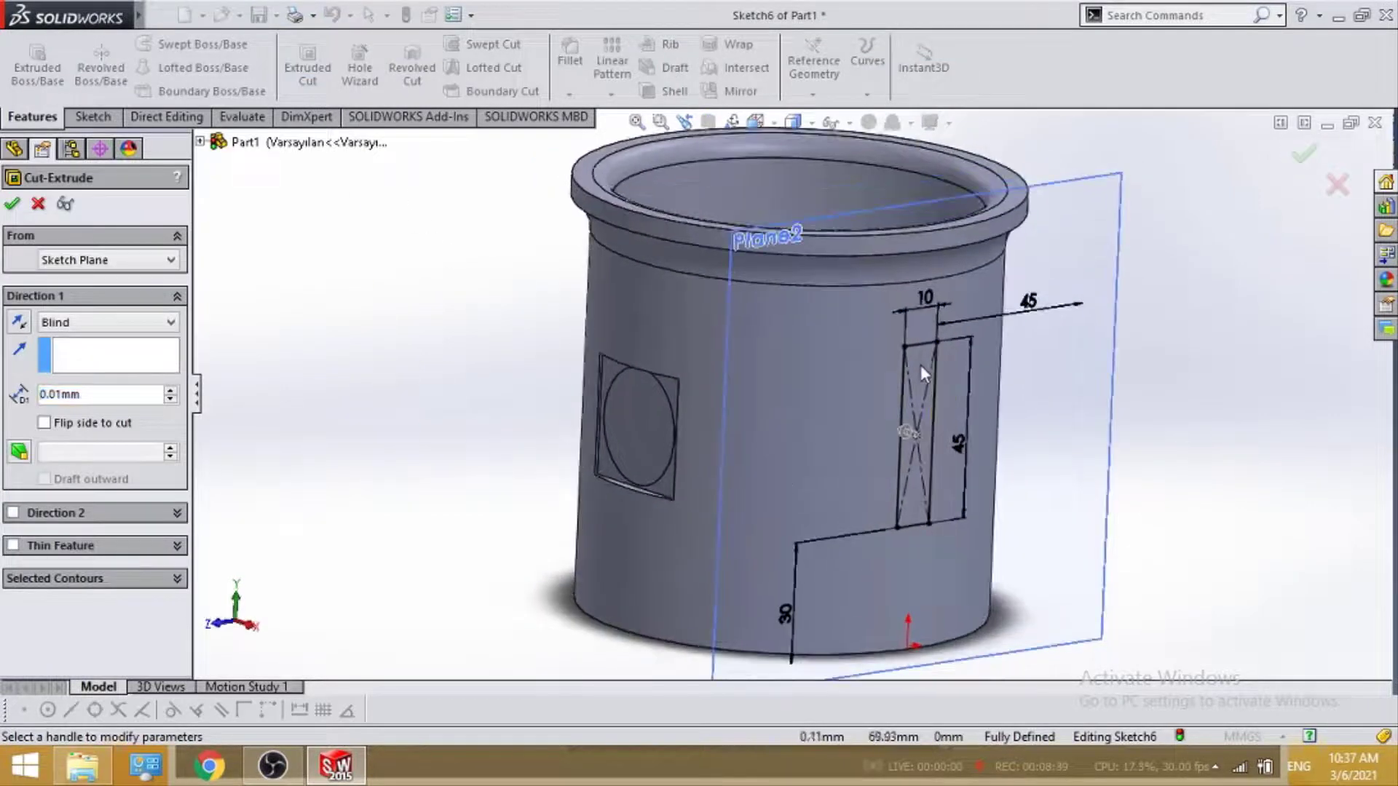
scroll(920, 356, down, 2)
scroll(920, 352, down, 2)
scroll(886, 418, up, 1)
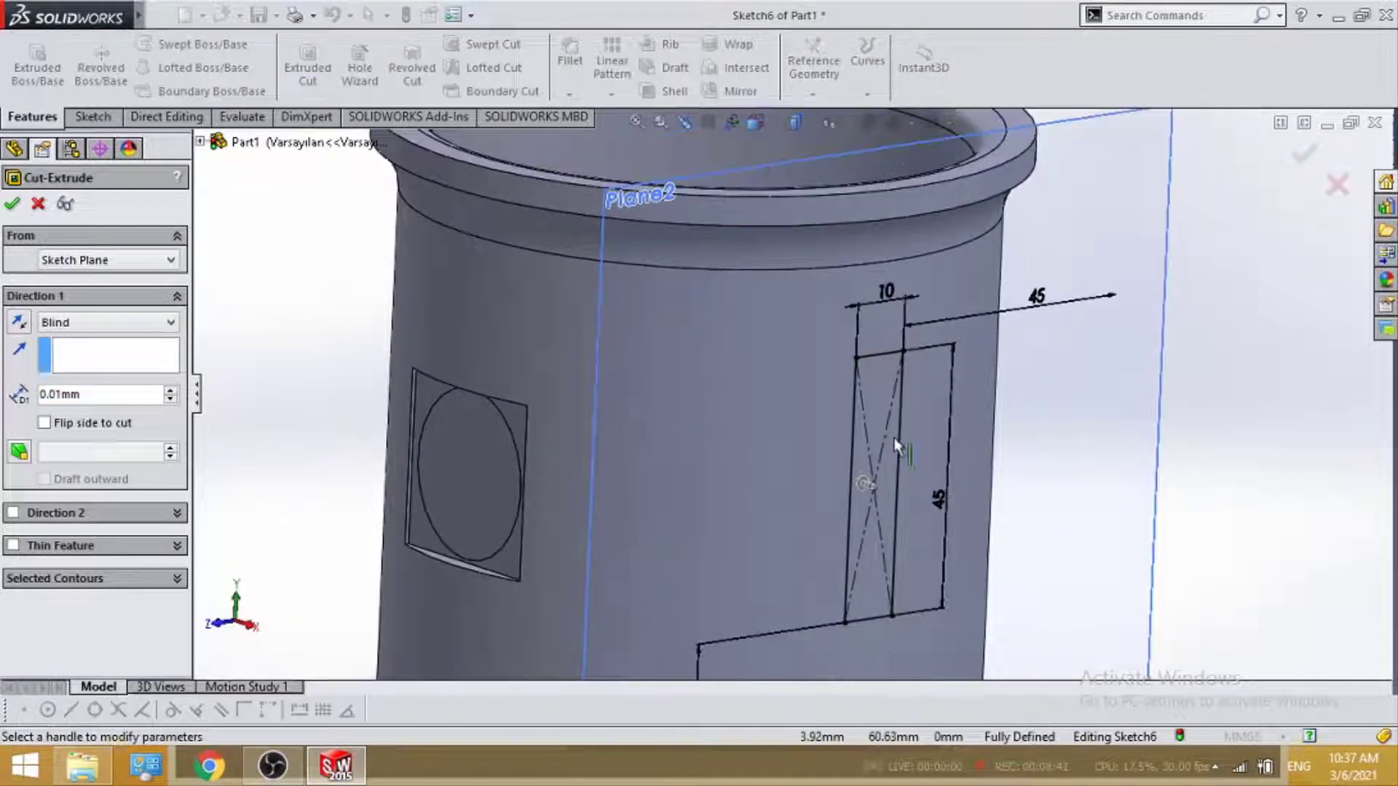
scroll(894, 444, up, 3)
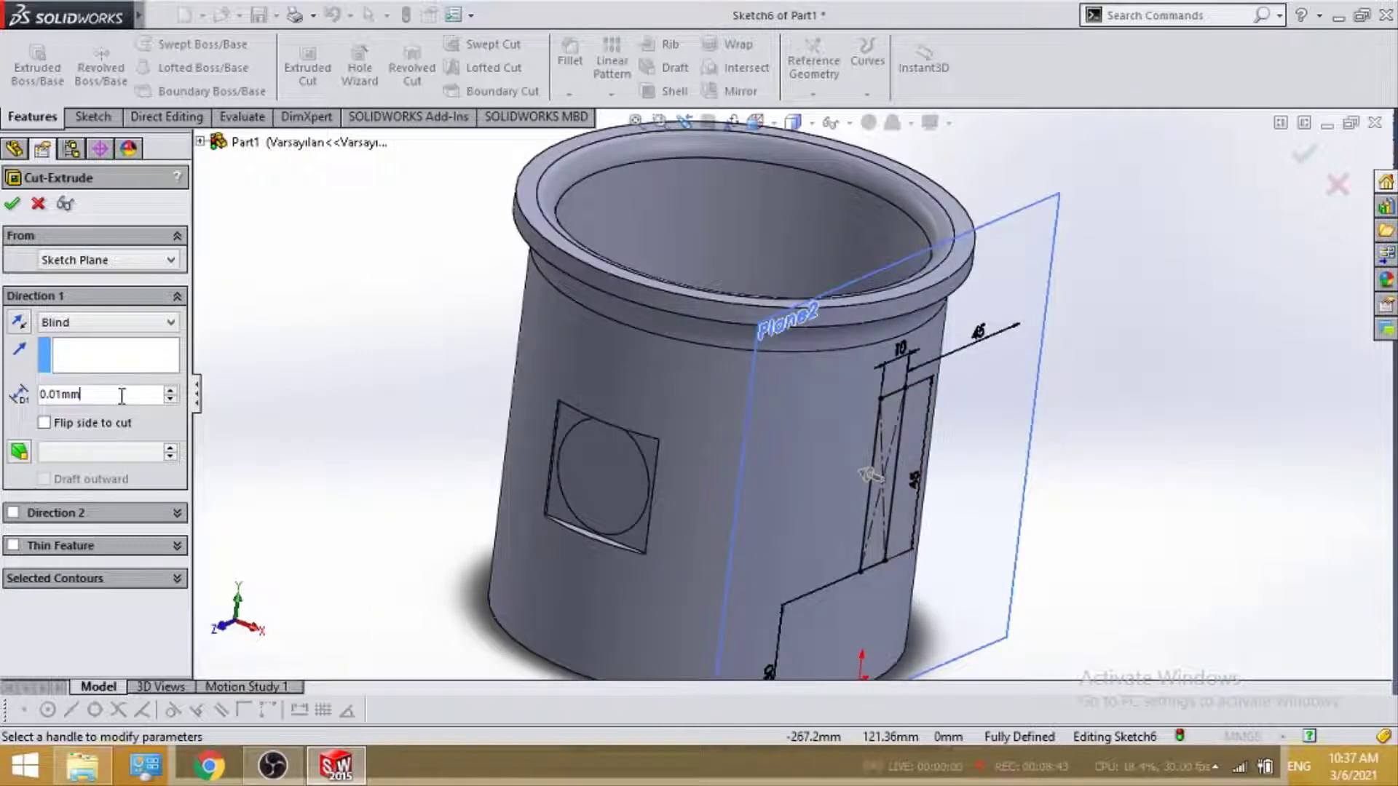
text(5)
key(Return)
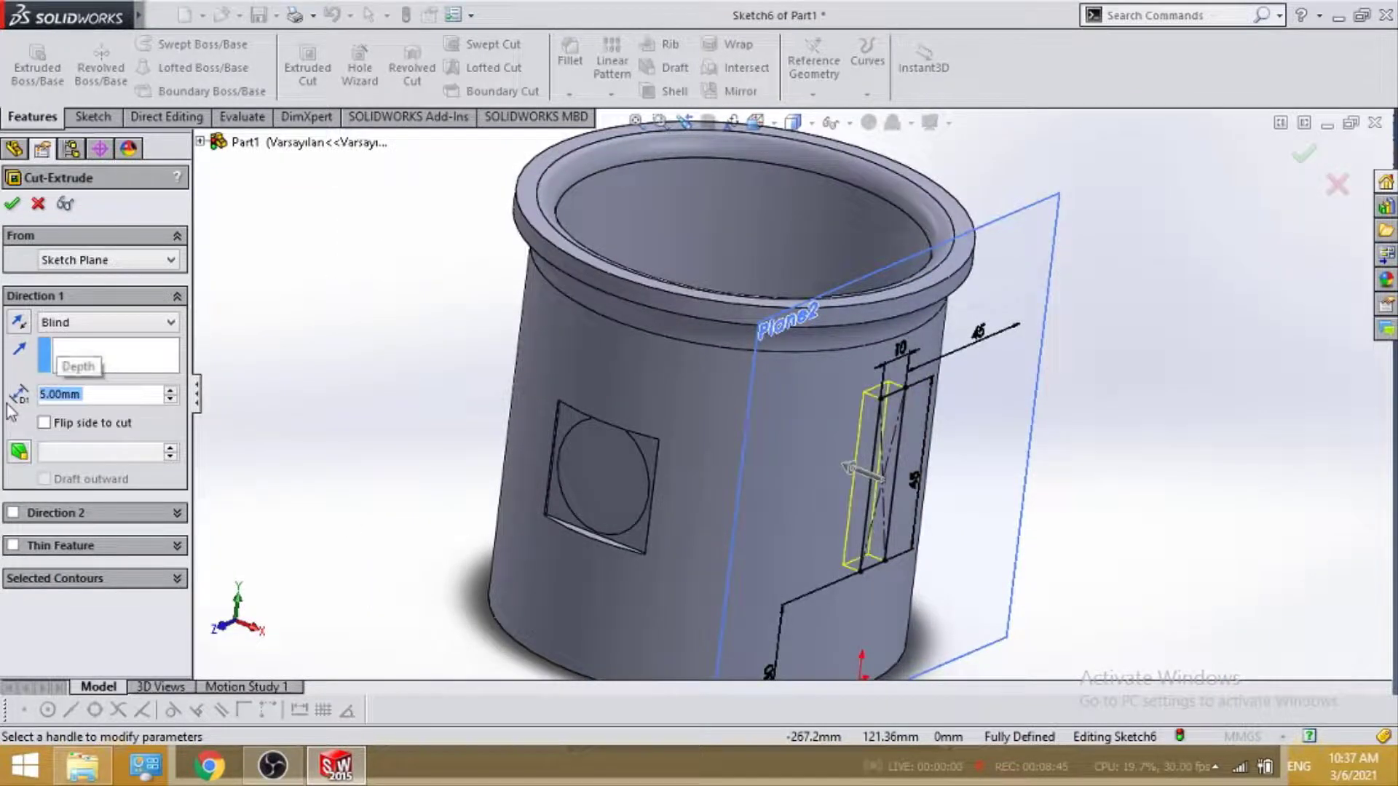
click(20, 324)
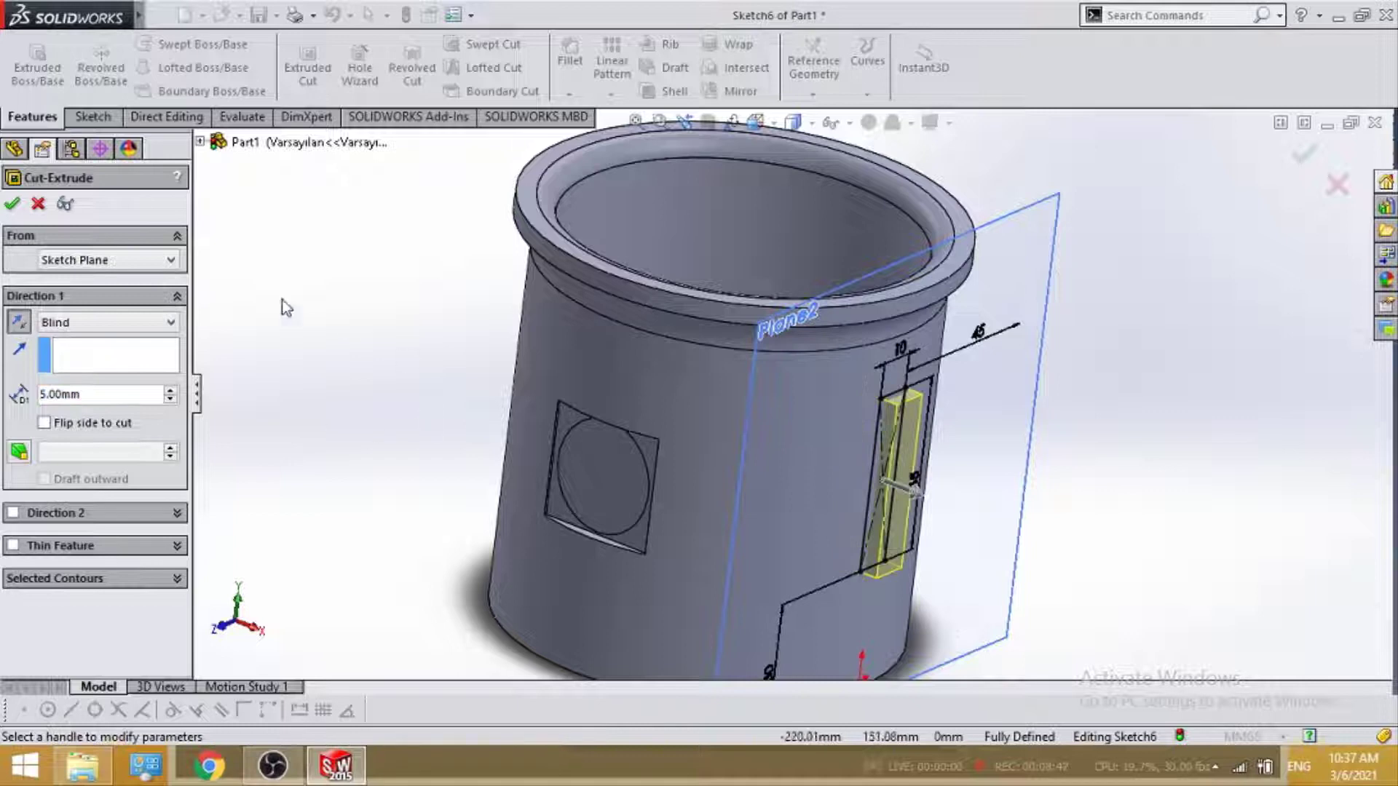
click(19, 205)
scroll(734, 281, down, 2)
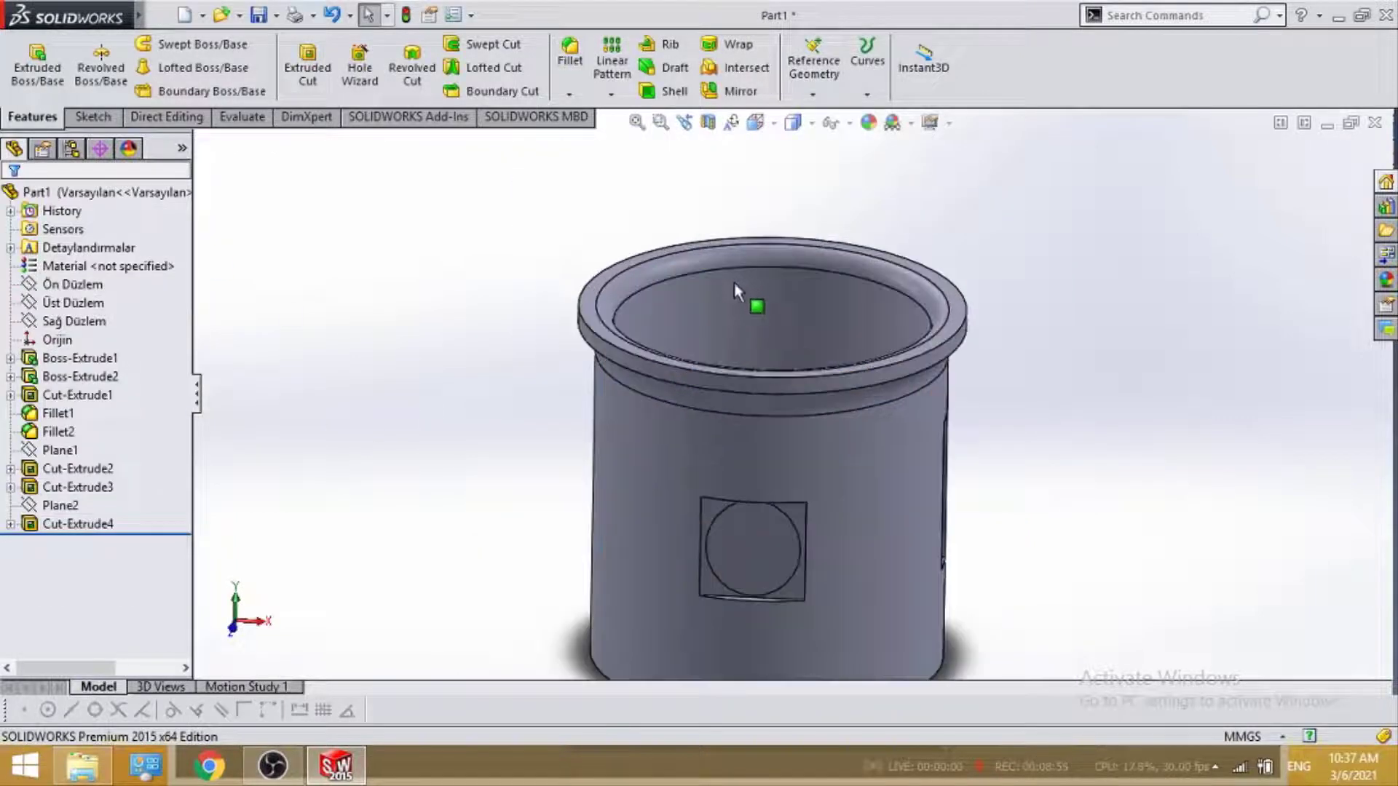
scroll(880, 434, up, 2)
Select the cup's main body and apply a high gloss plastic appearance to it.
mouse_move(875, 431)
middle_down()
mouse_move(869, 370)
mouse_move(994, 414)
middle_up()
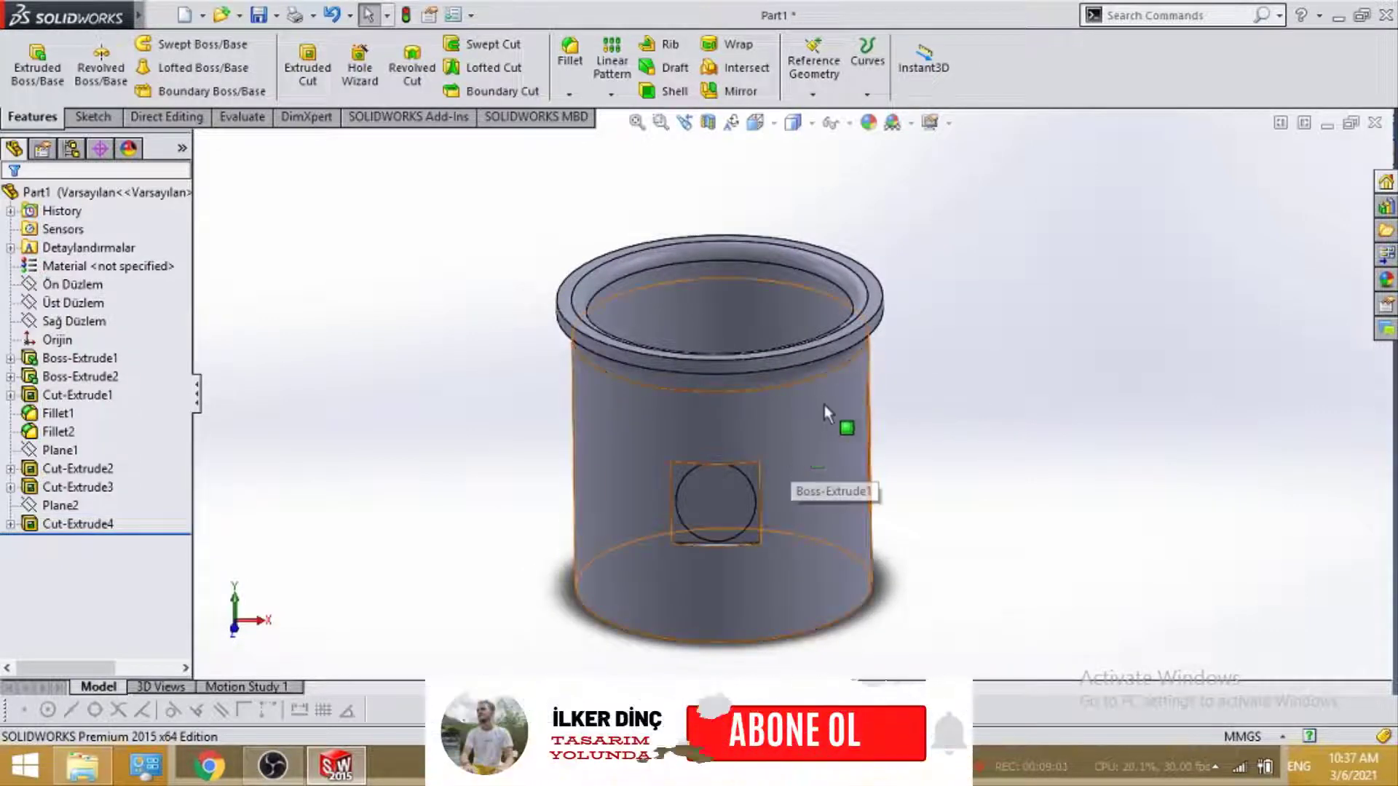
middle_drag(961, 382, 1034, 389)
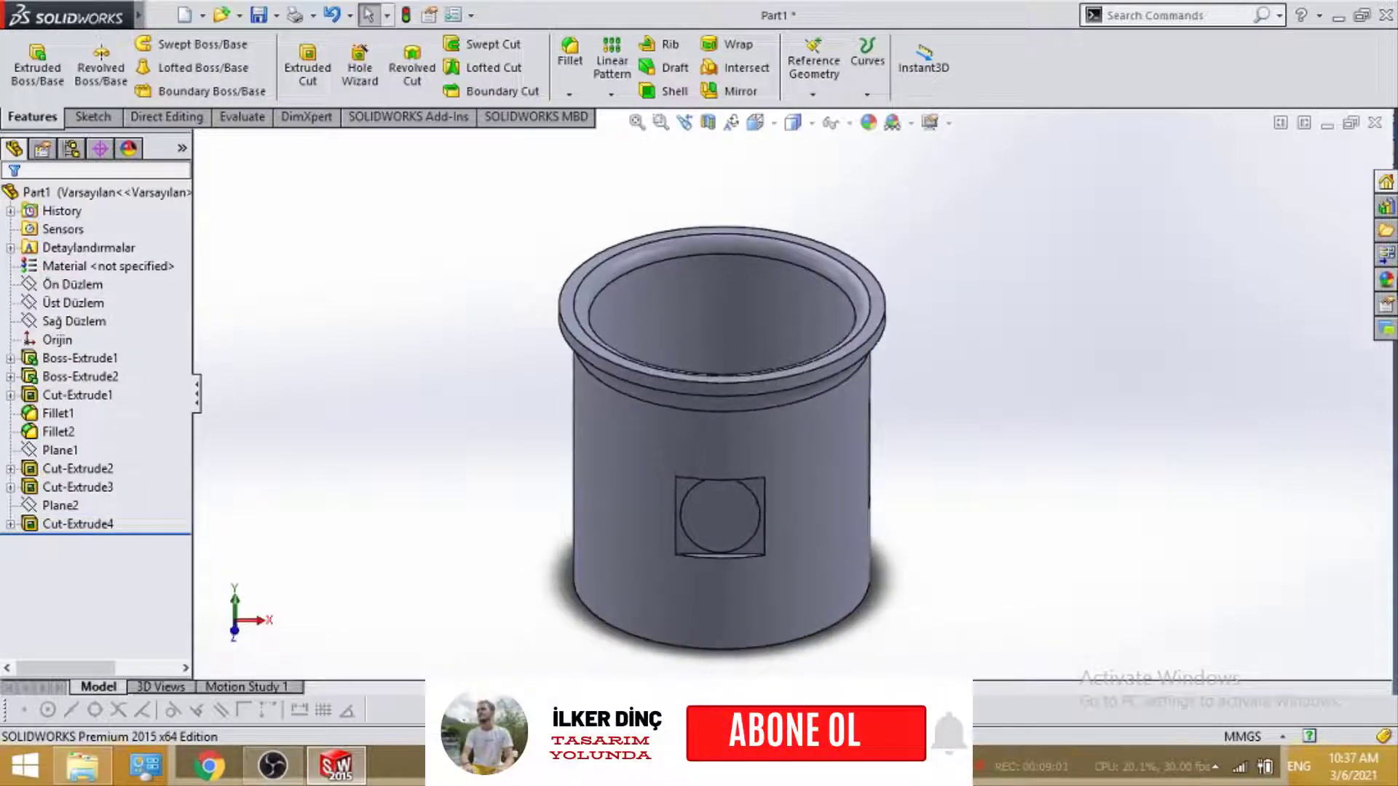
click(1387, 281)
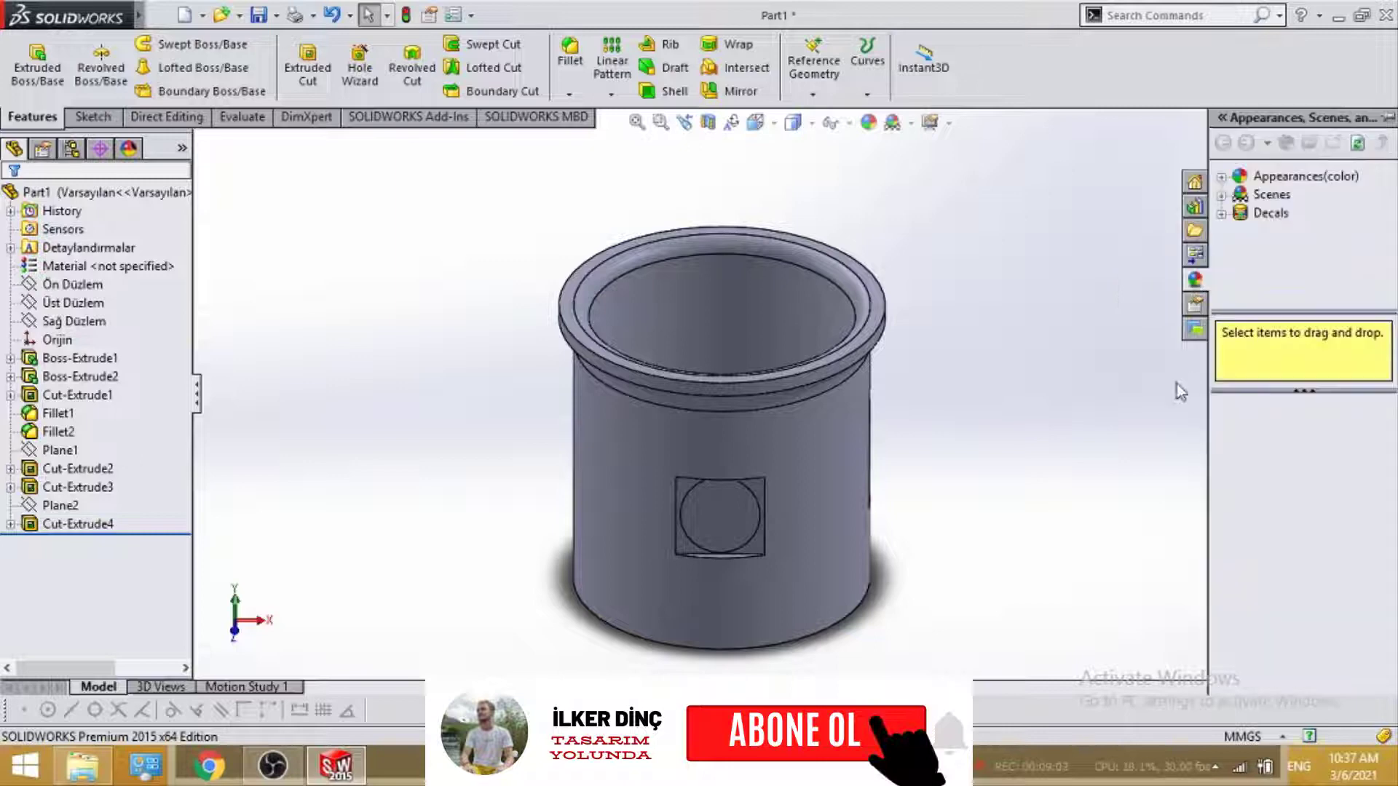
click(1222, 177)
click(1287, 195)
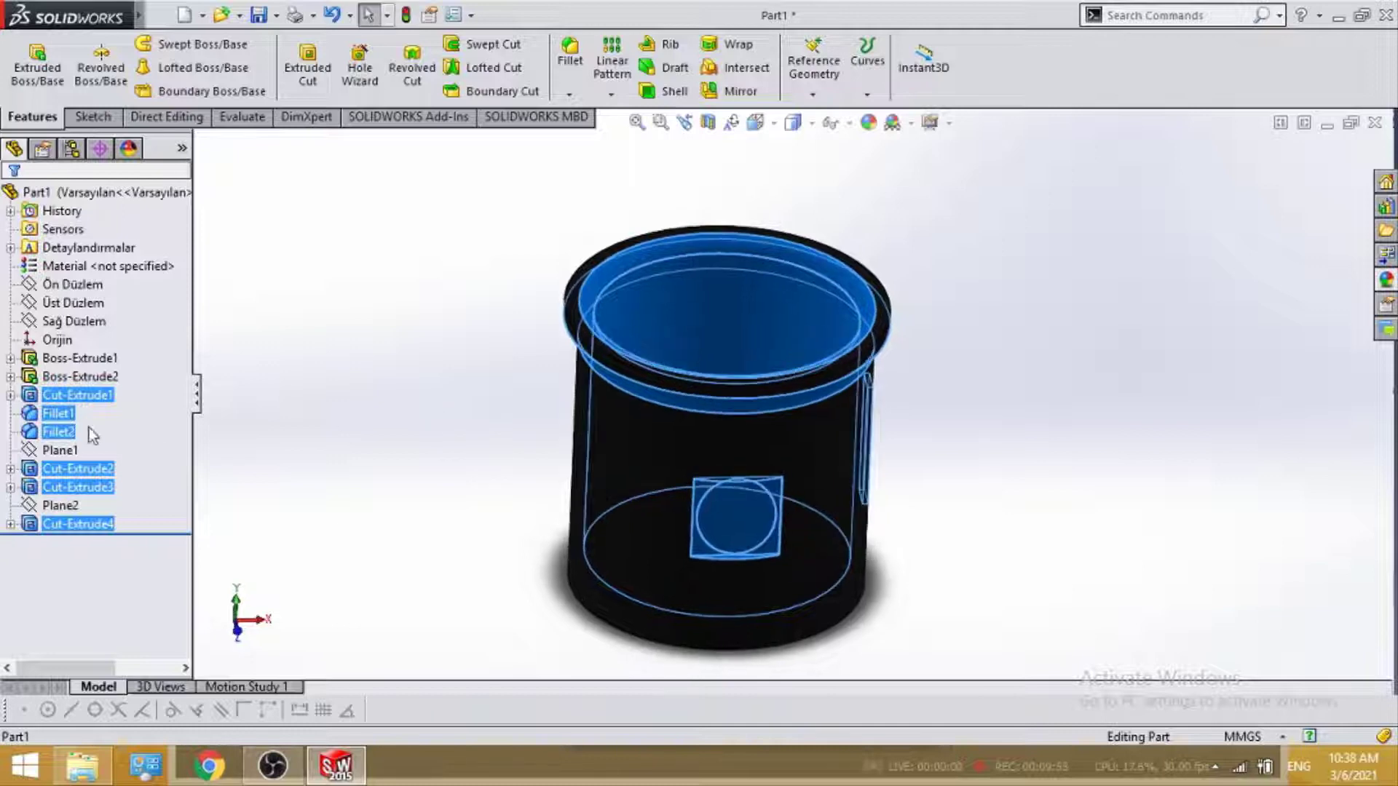
ctrl+click(89, 429)
ctrl+click(106, 413)
ctrl+click(865, 466)
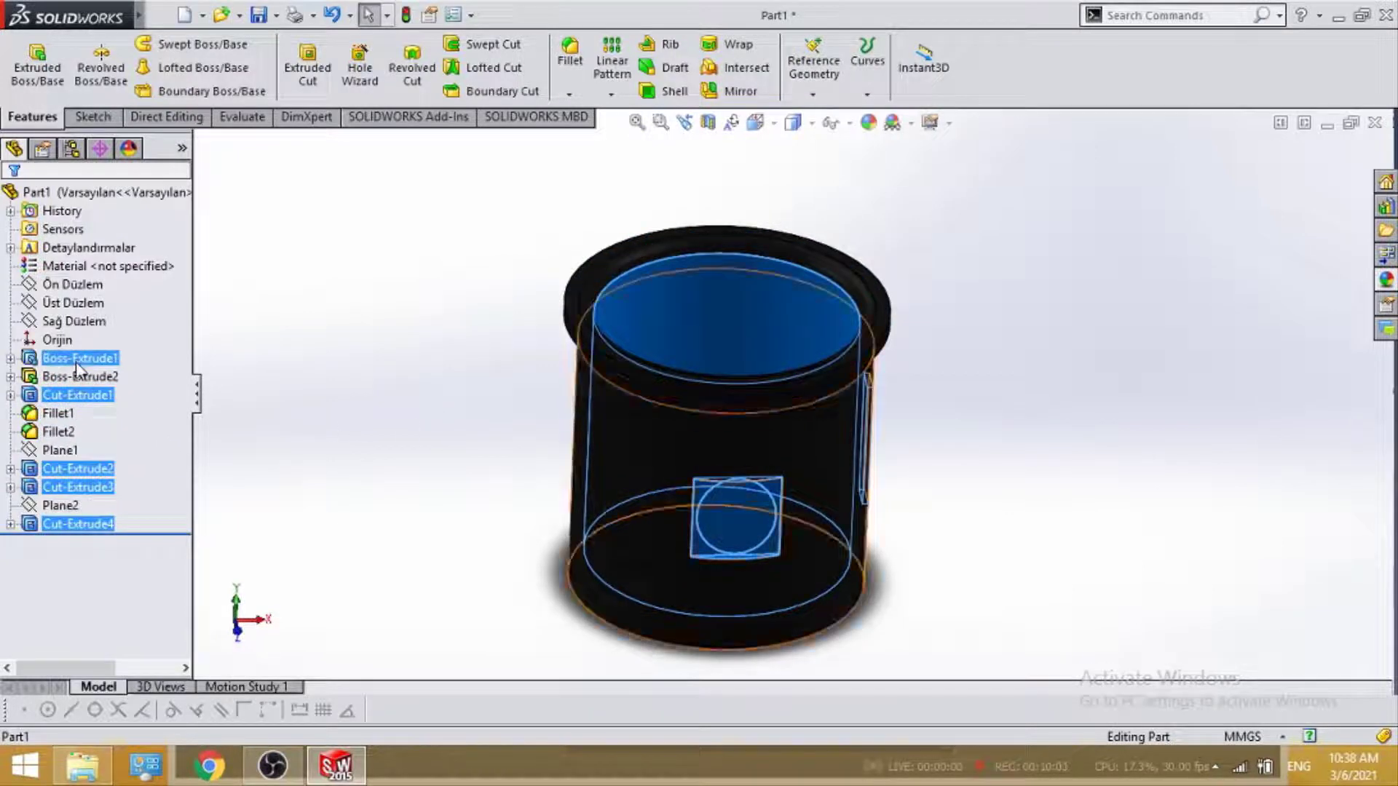
click(1385, 280)
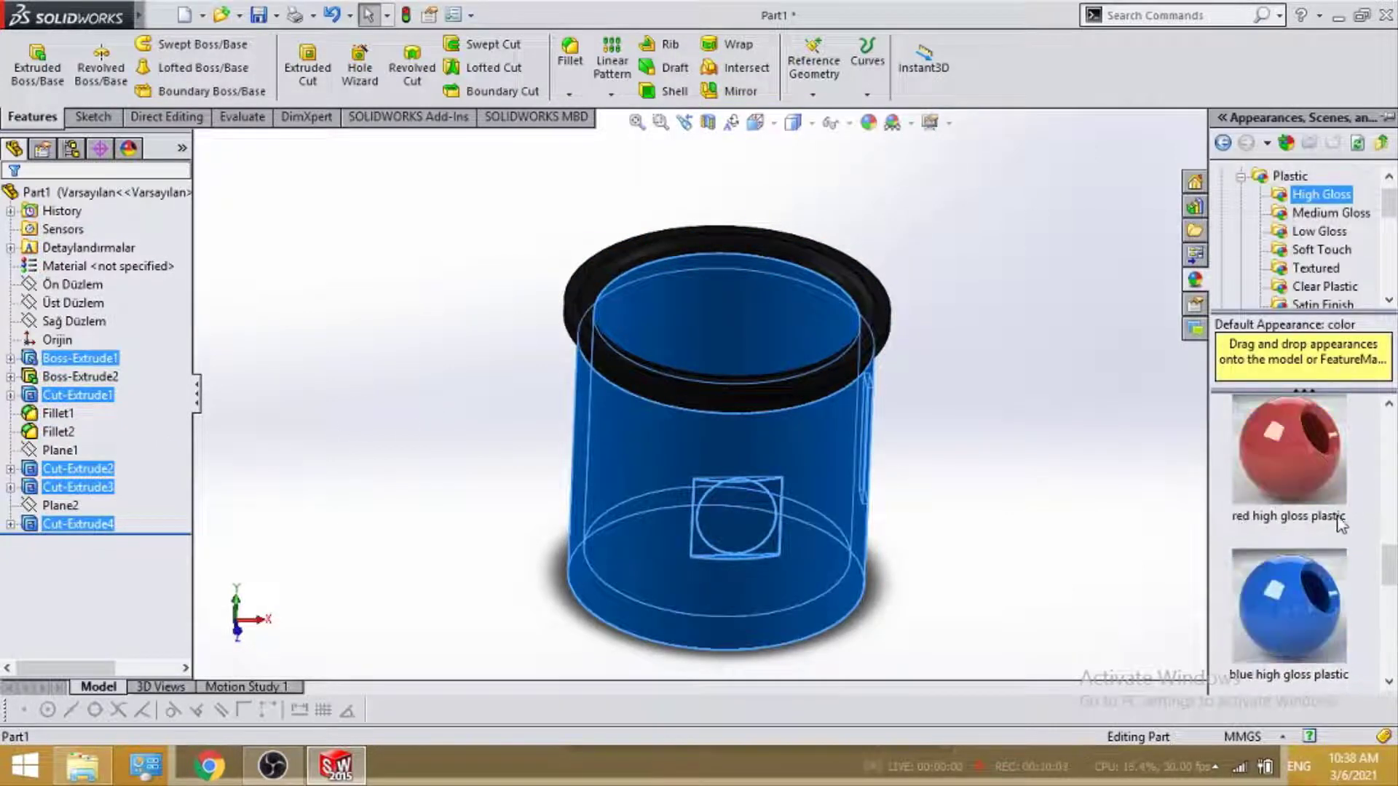
scroll(1340, 532, down, 3)
scroll(1332, 582, down, 1)
scroll(1329, 609, up, 3)
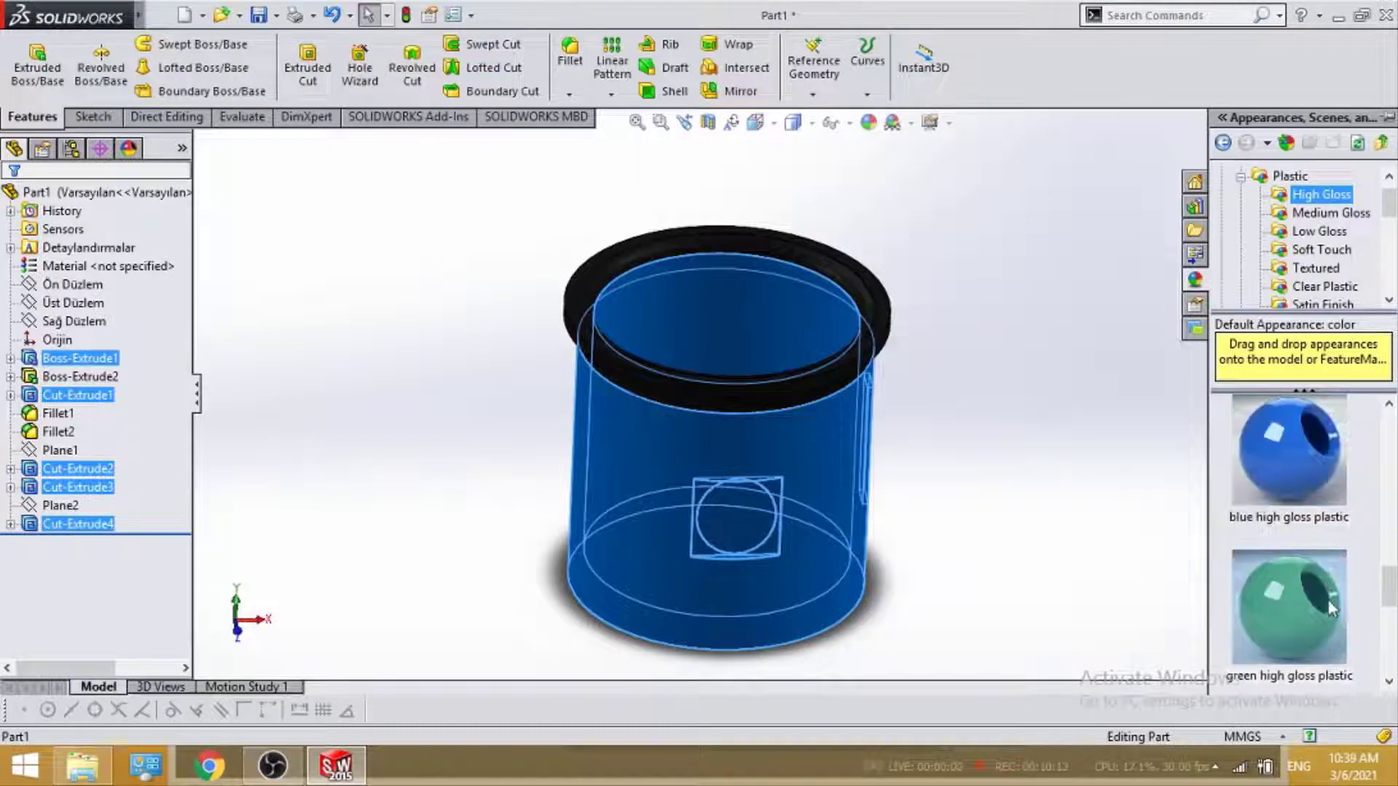
click(1330, 608)
Make the rim fillets yellow high gloss plastic.
mouse_move(964, 461)
middle_down()
mouse_move(838, 408)
mouse_move(874, 451)
middle_up()
scroll(802, 383, down, 4)
click(779, 392)
ctrl+click(975, 502)
middle_drag(986, 515, 946, 407)
scroll(947, 408, up, 3)
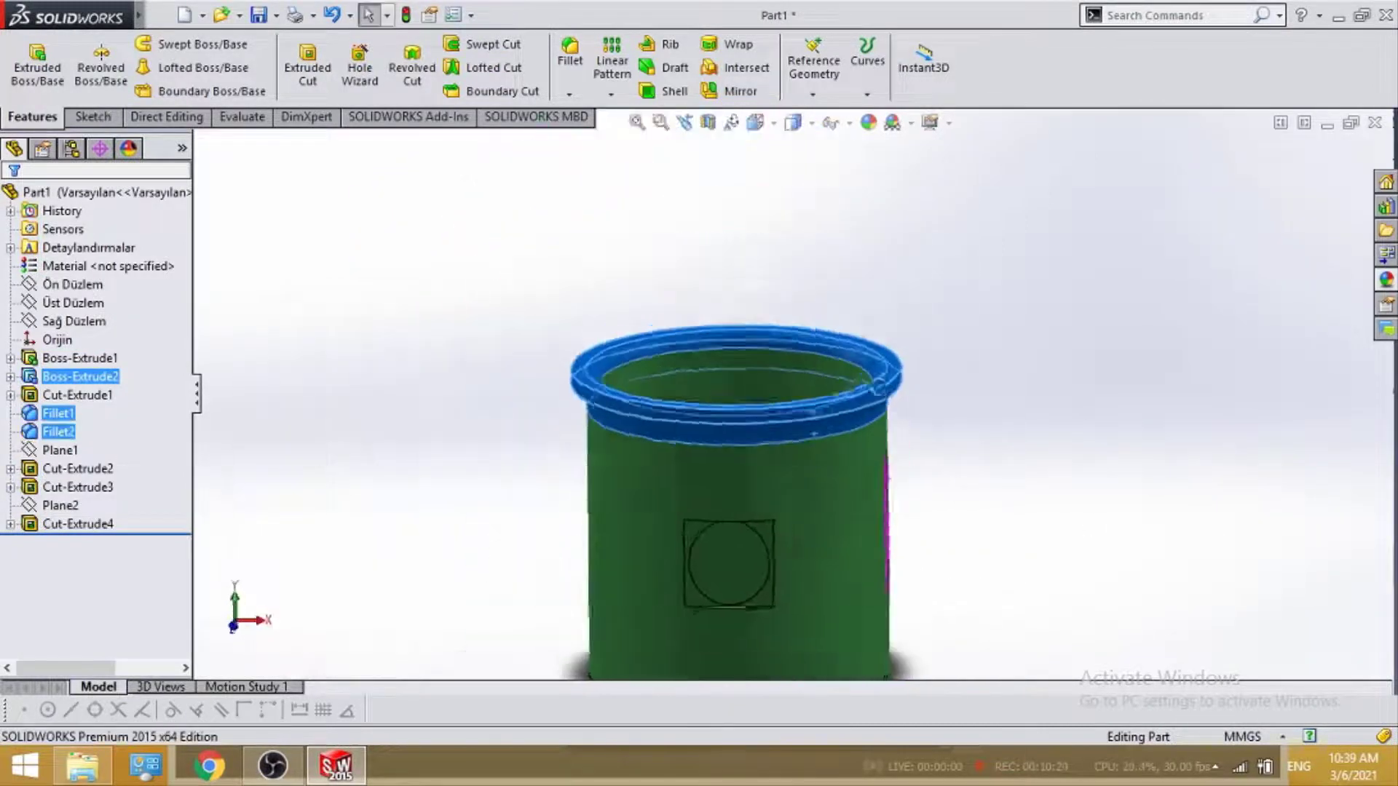
click(1387, 282)
scroll(1311, 568, down, 2)
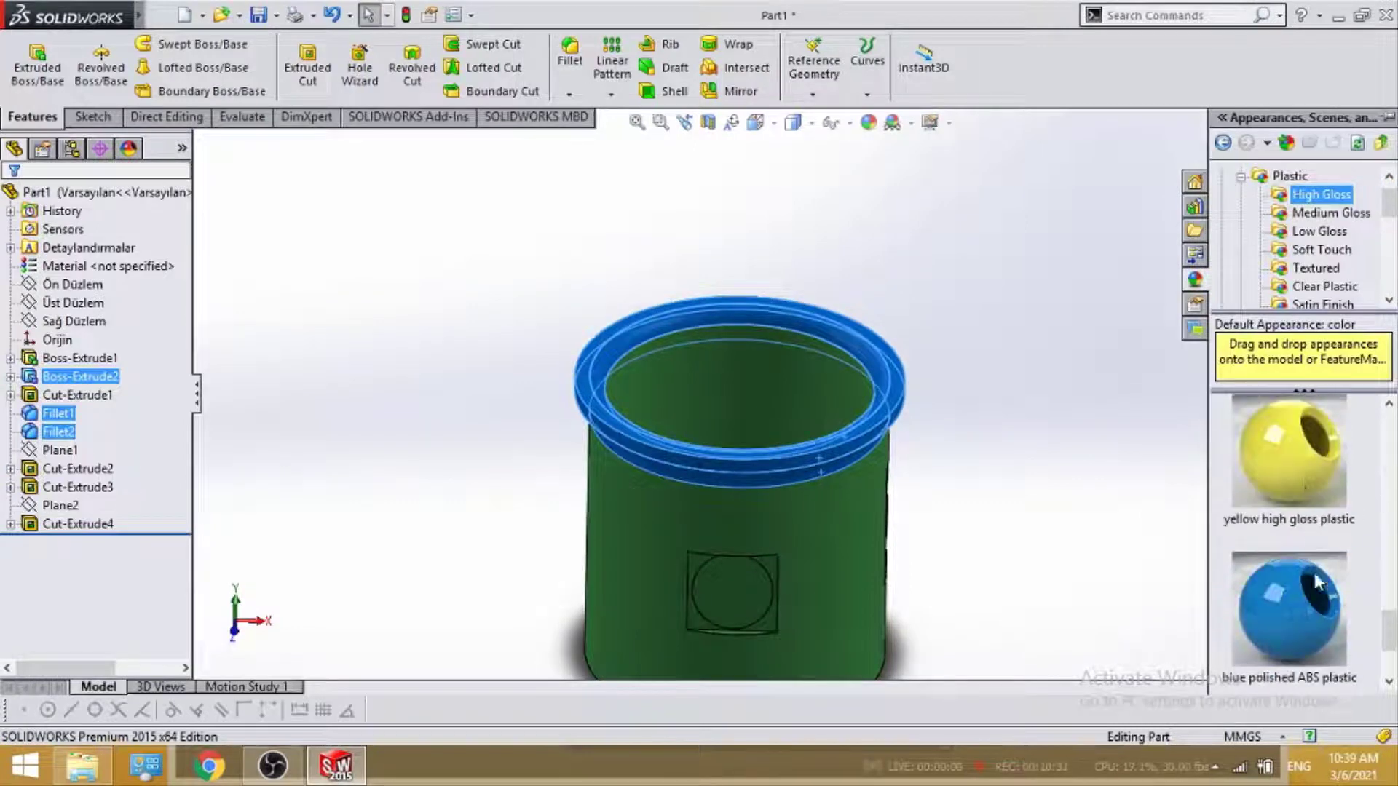
click(1288, 451)
Select the cut features and Boss-Extrude1 and make the body white high gloss plastic.
mouse_move(1082, 468)
middle_down()
mouse_move(1014, 593)
mouse_move(961, 446)
mouse_move(829, 538)
mouse_move(852, 468)
middle_up()
click(77, 523)
ctrl+click(76, 487)
ctrl+click(76, 468)
ctrl+click(61, 396)
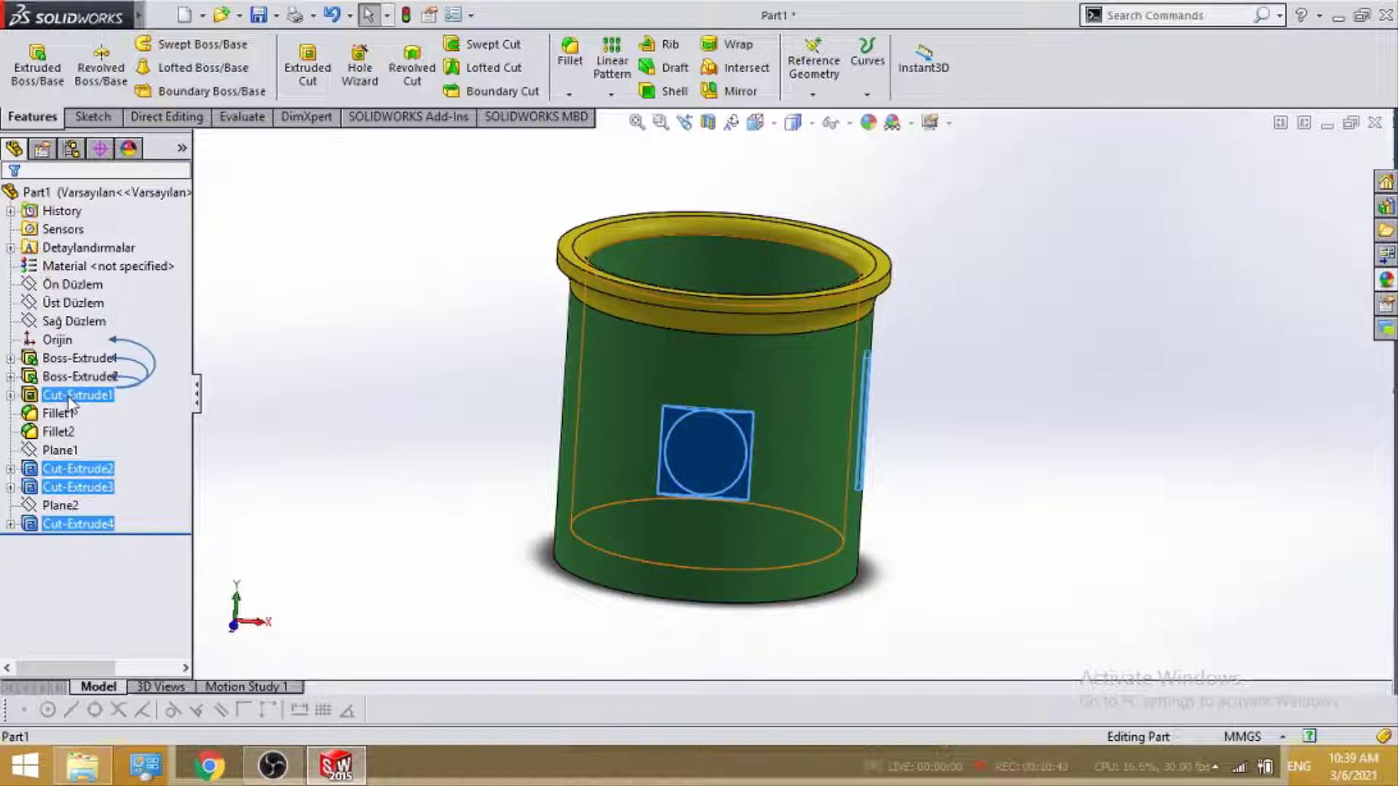
ctrl+click(72, 394)
ctrl+click(78, 358)
middle_drag(1019, 407, 1034, 509)
click(1386, 280)
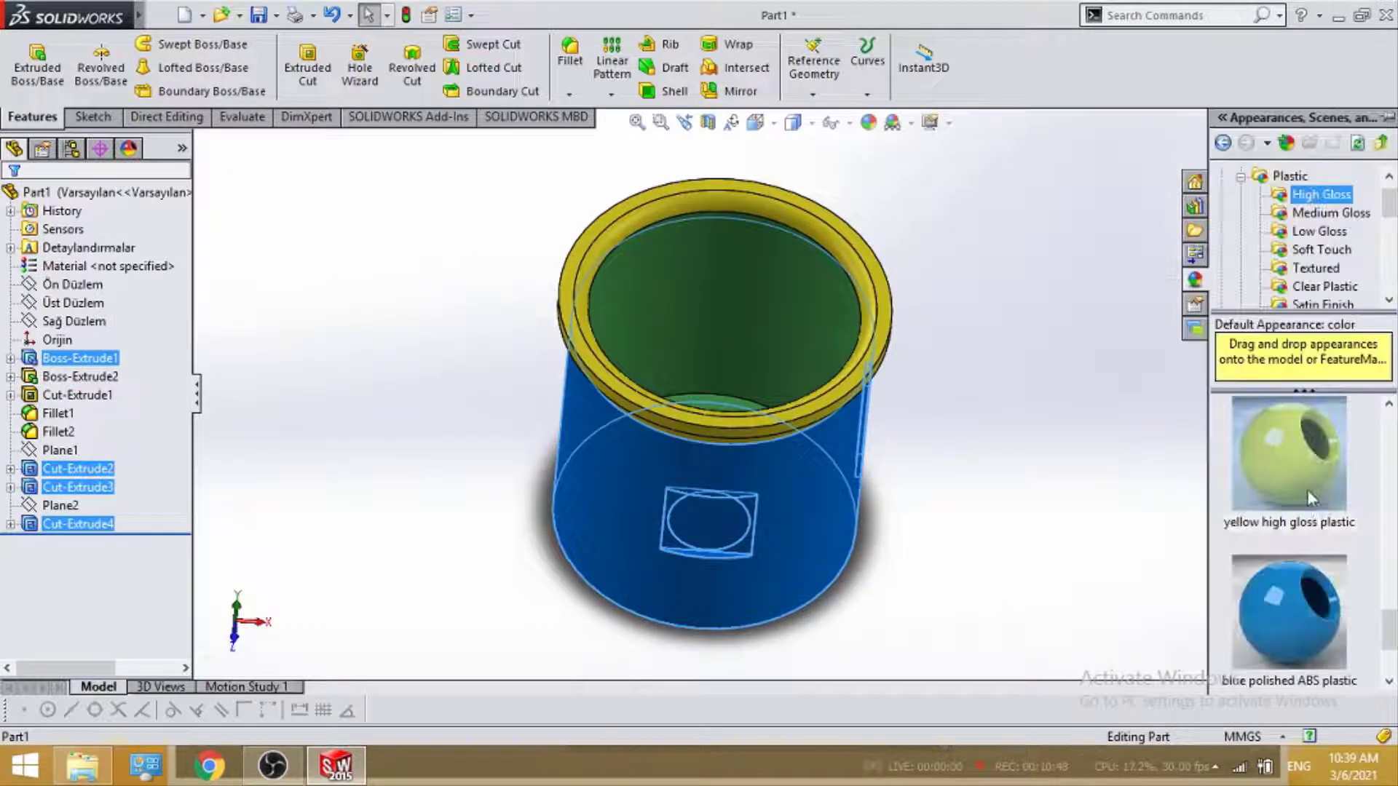
scroll(1308, 490, down, 2)
scroll(1329, 619, down, 2)
scroll(1330, 619, down, 2)
scroll(1313, 559, down, 1)
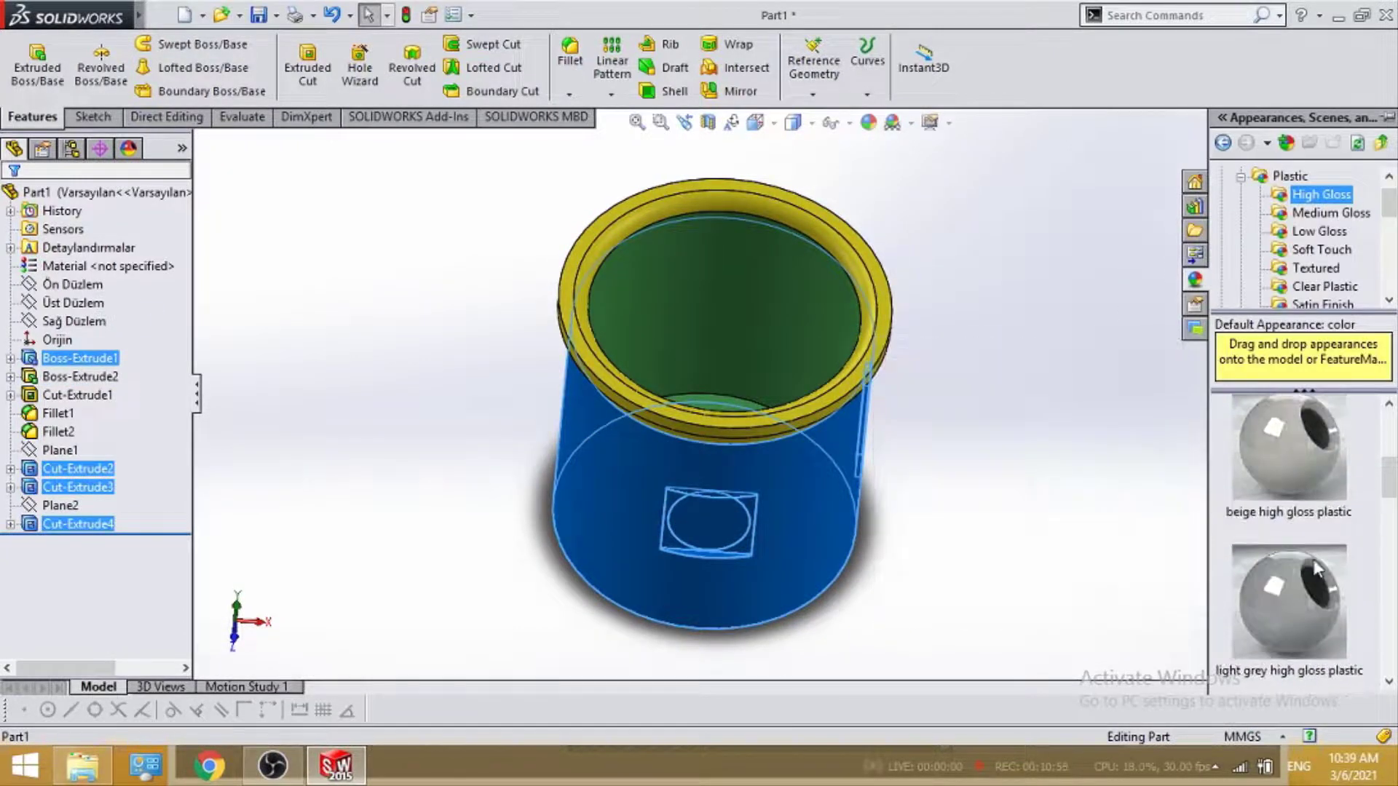
scroll(1313, 559, up, 1)
click(1289, 451)
Make the cup's inner face black high gloss plastic and switch to Isometric view.
mouse_move(1014, 415)
middle_down()
mouse_move(799, 365)
mouse_move(784, 399)
mouse_move(793, 306)
middle_up()
click(784, 399)
click(1195, 280)
scroll(1318, 557, down, 2)
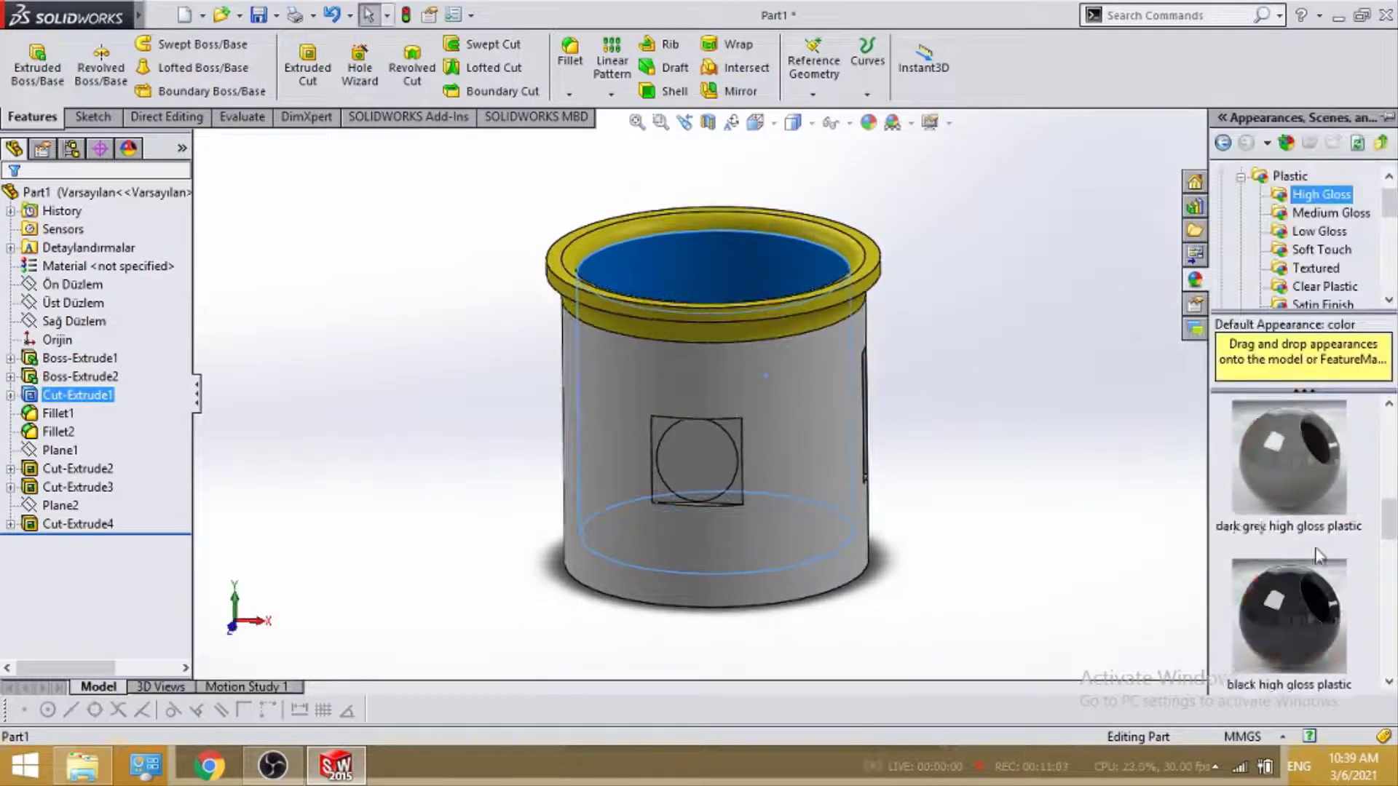
scroll(1318, 557, down, 1)
click(1289, 466)
middle_drag(1051, 374, 914, 384)
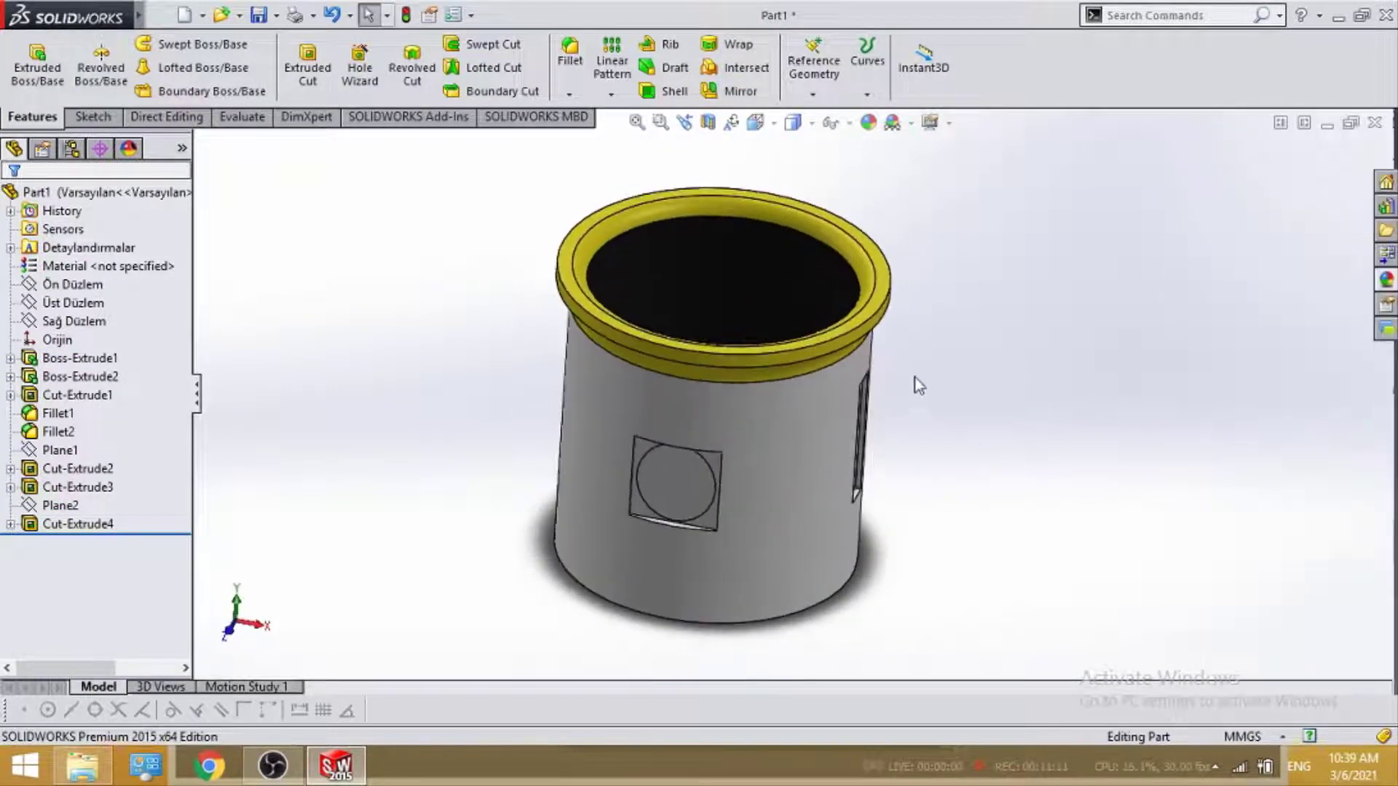
click(773, 124)
click(861, 174)
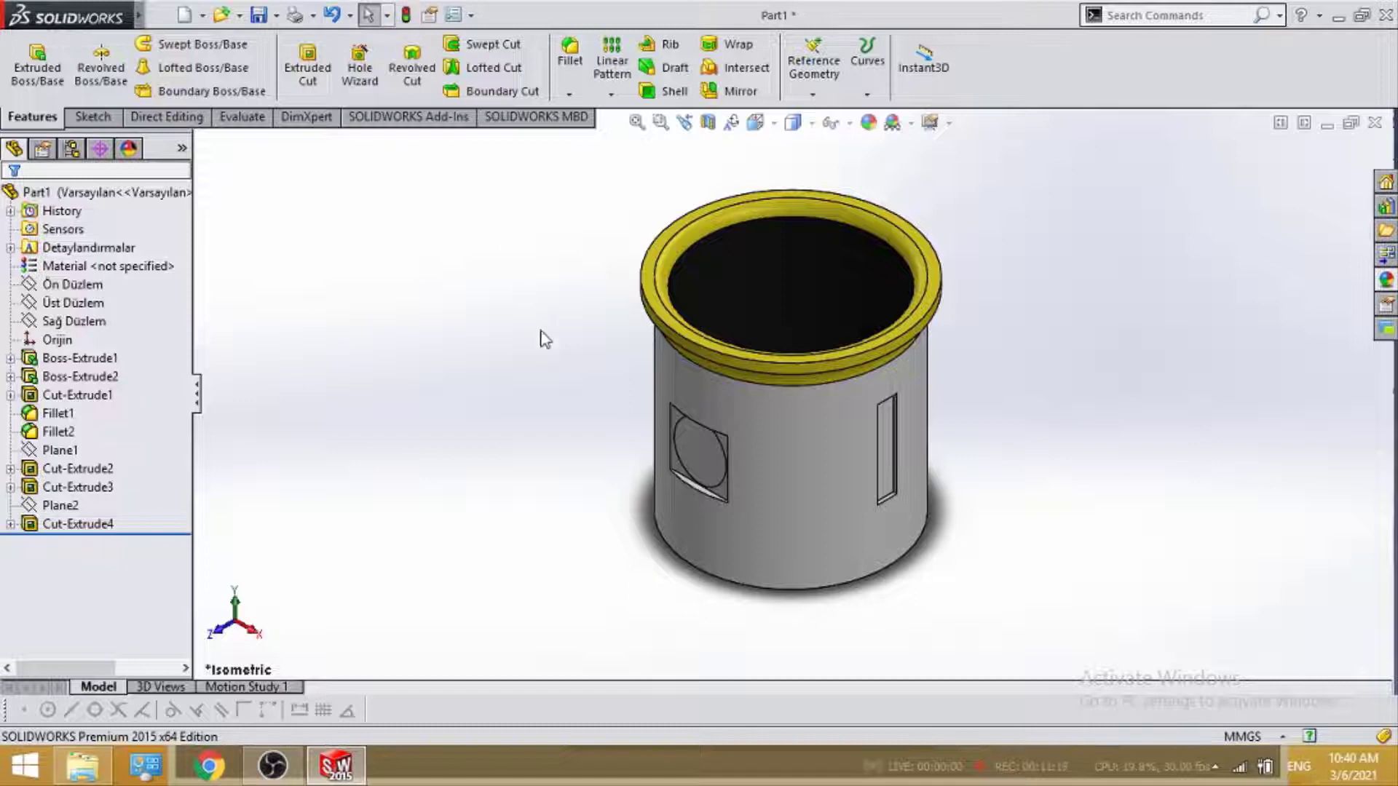
Save the coloured cup part as bardak1.
key(ctrl+s)
text(barda)
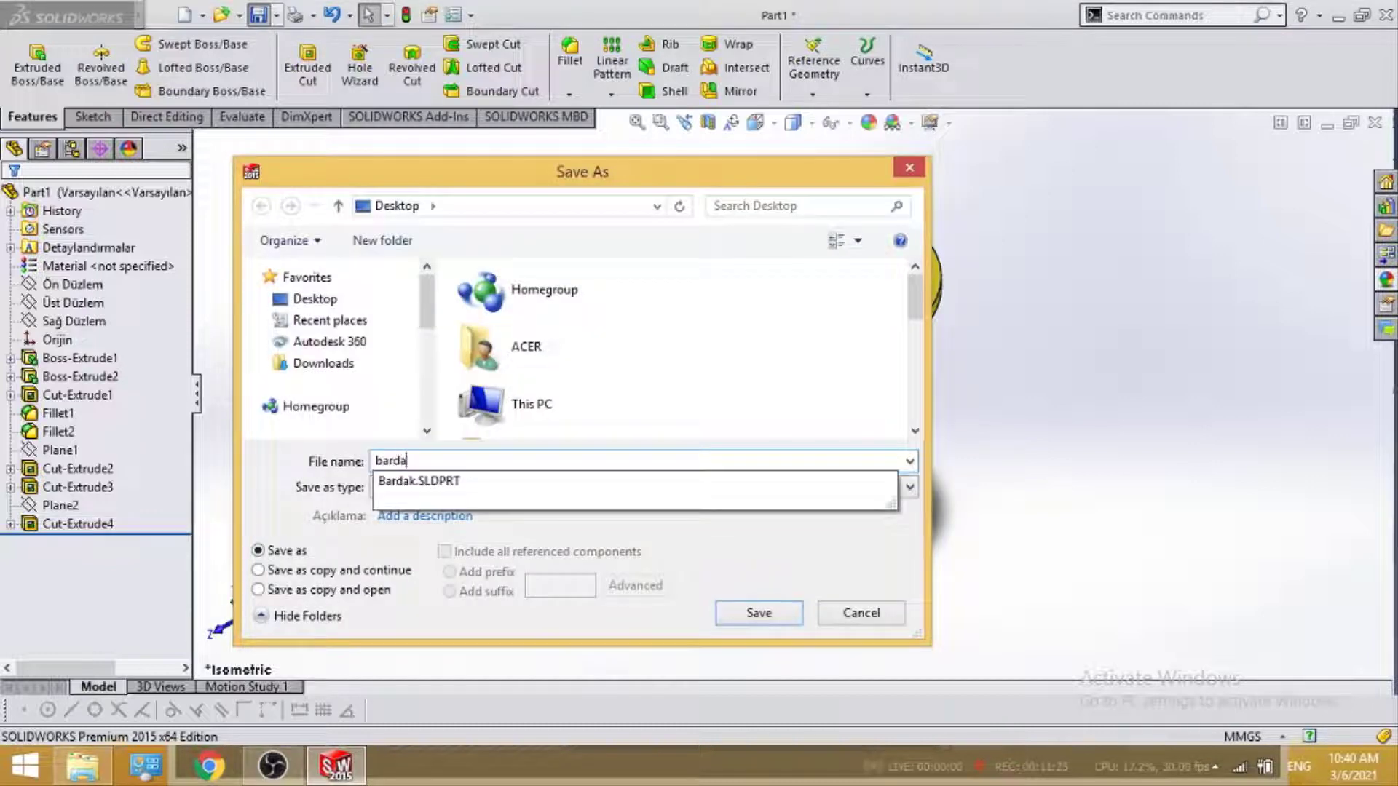
text(k1)
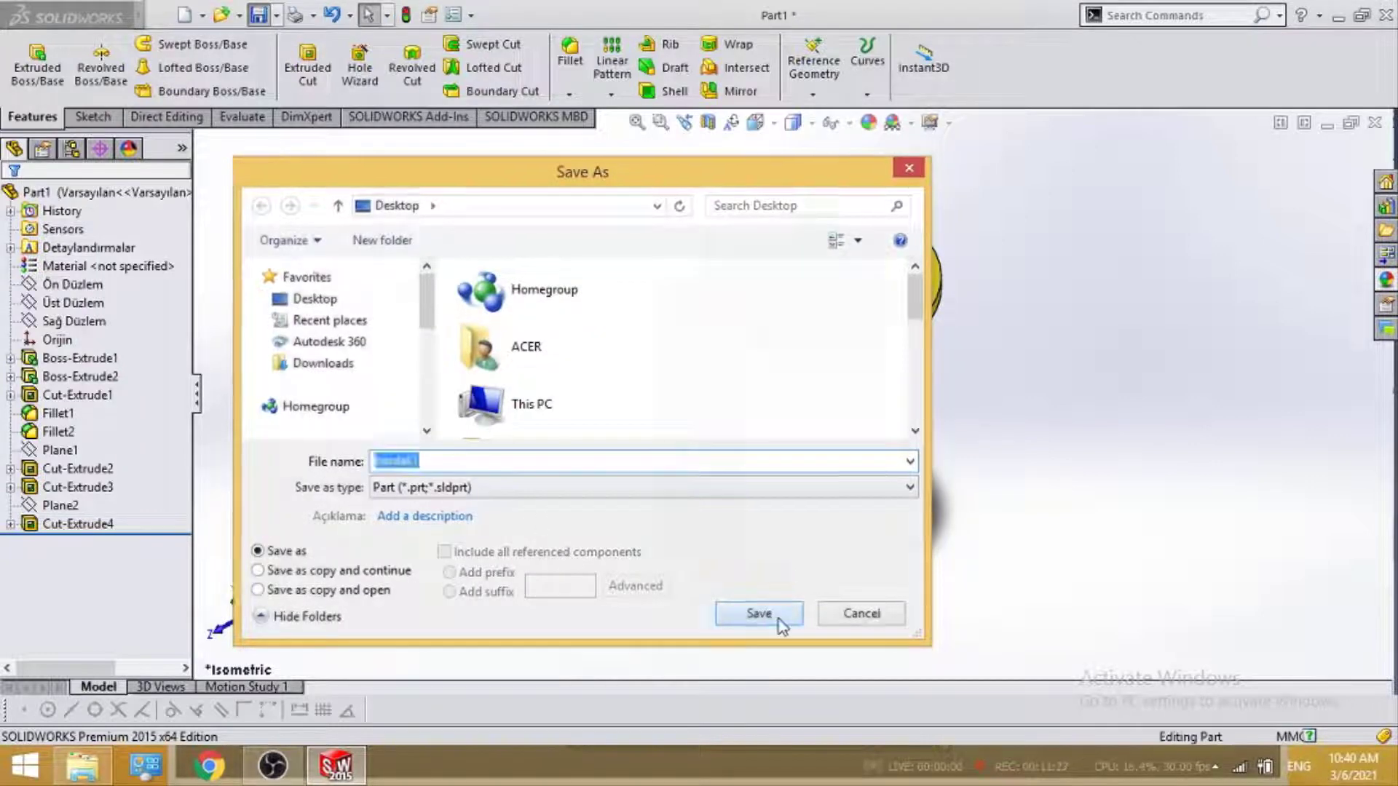
click(778, 617)
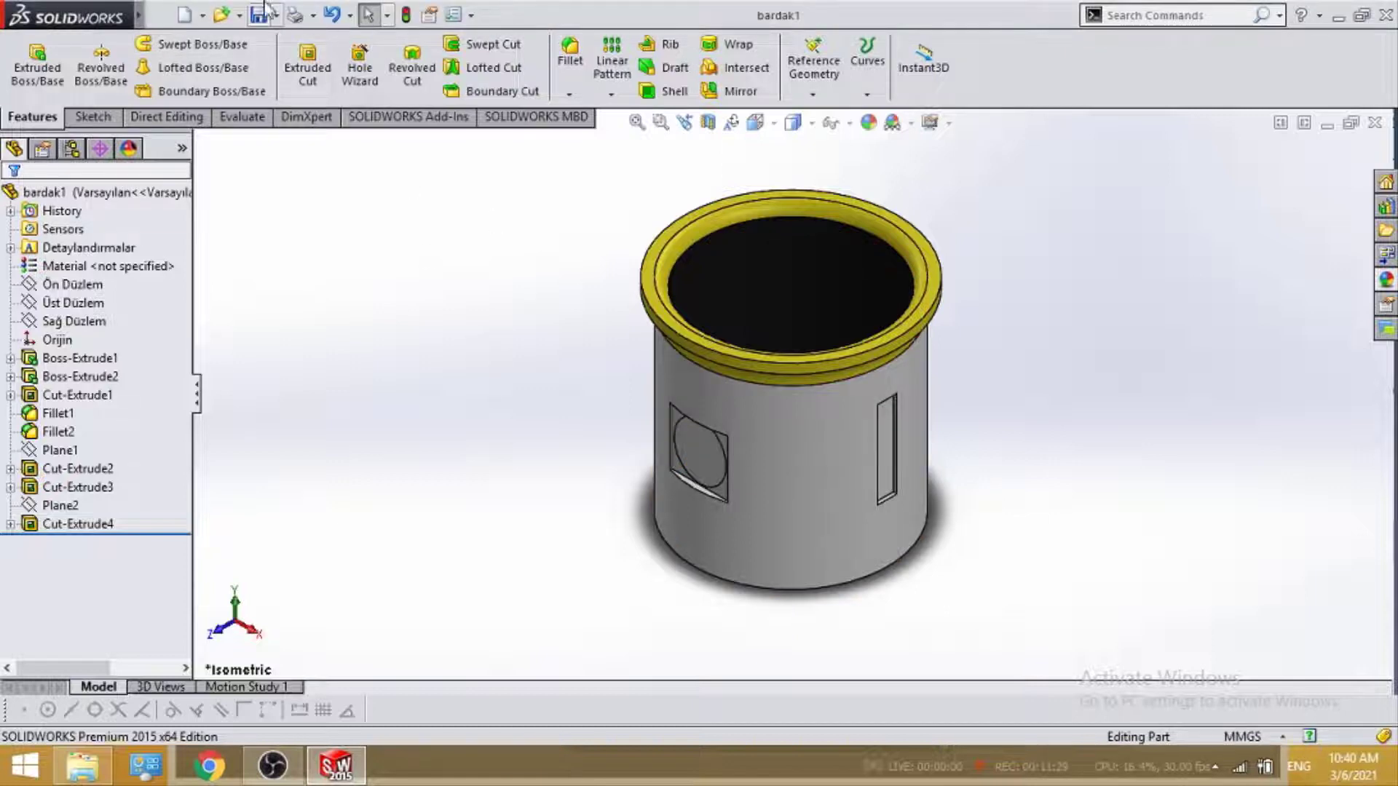
click(186, 18)
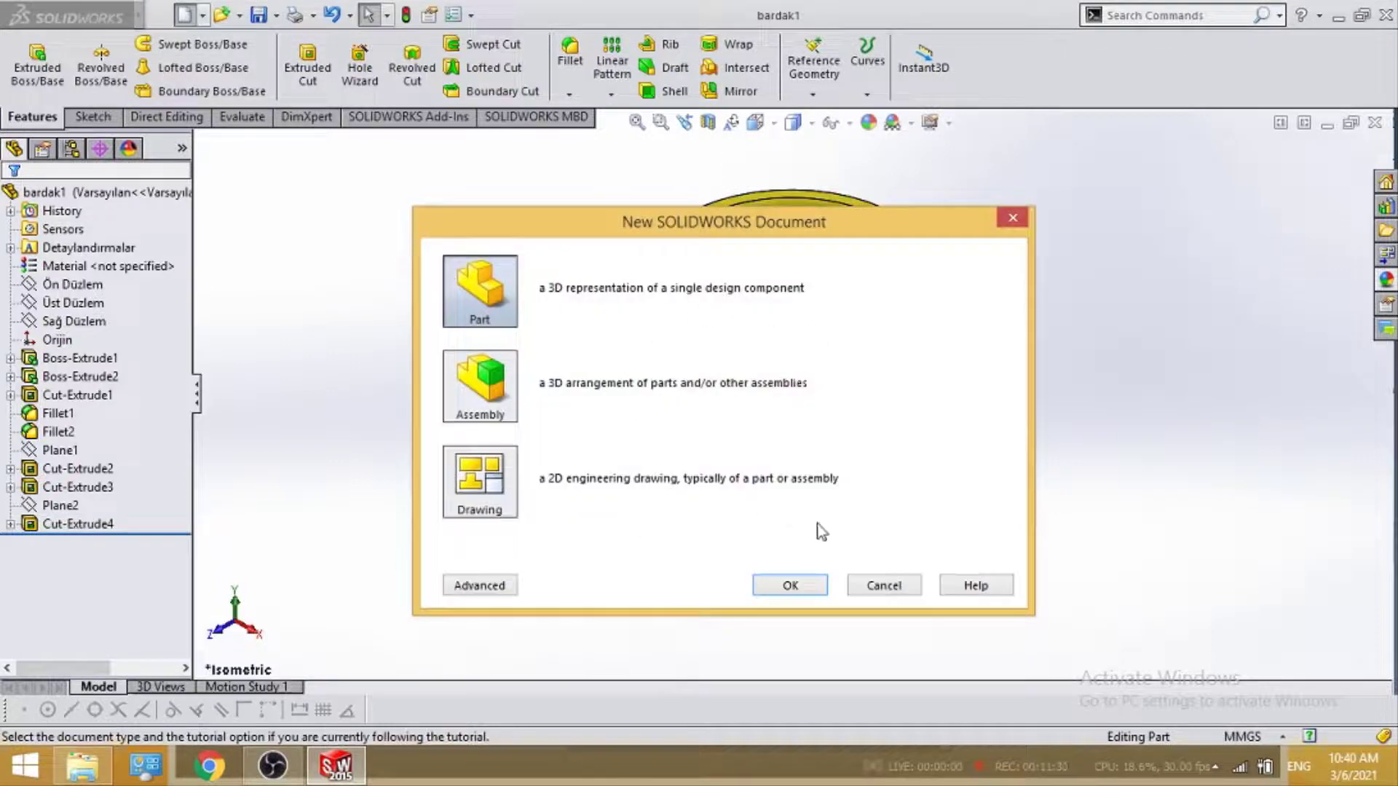
Create a new part and open Sketch1 on the Ön Düzlem plane.
click(809, 586)
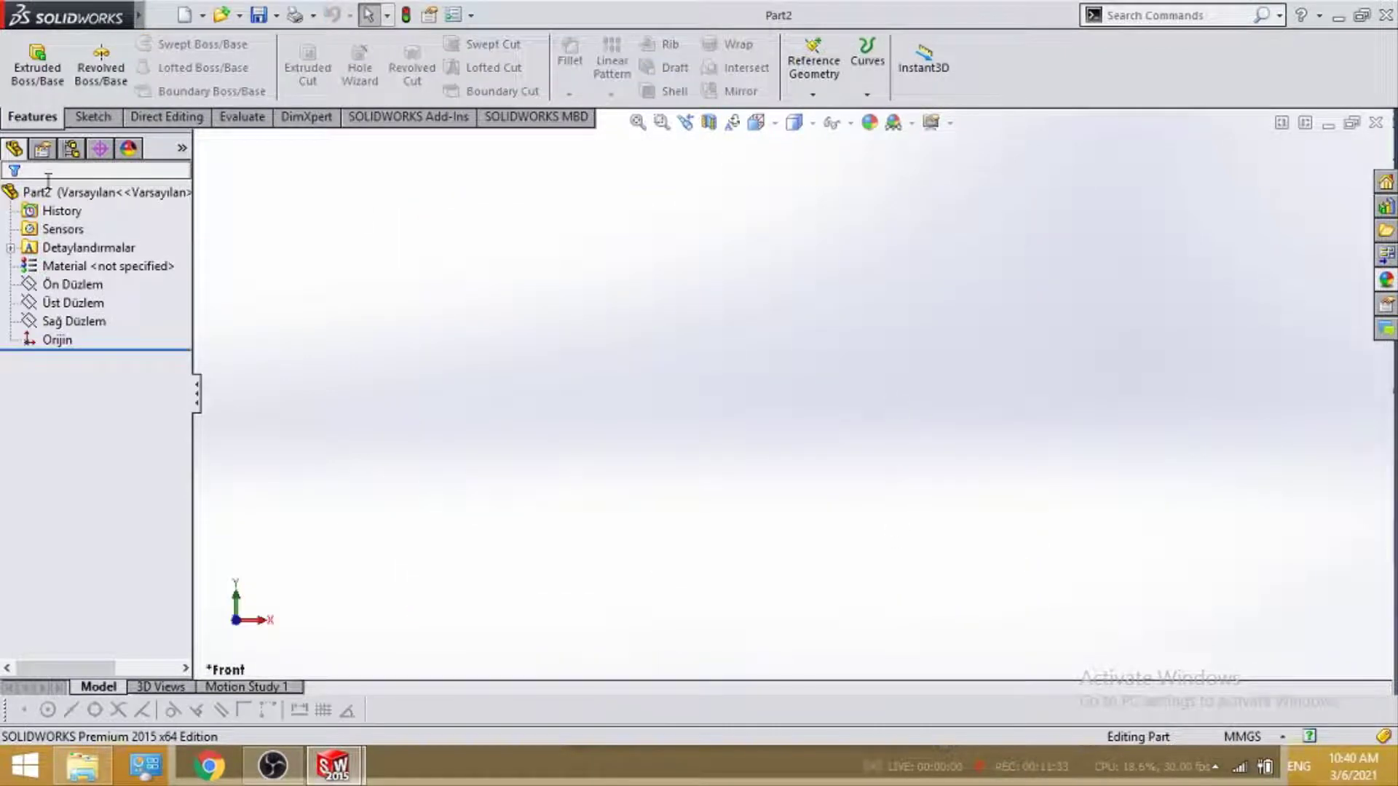
click(84, 324)
click(77, 285)
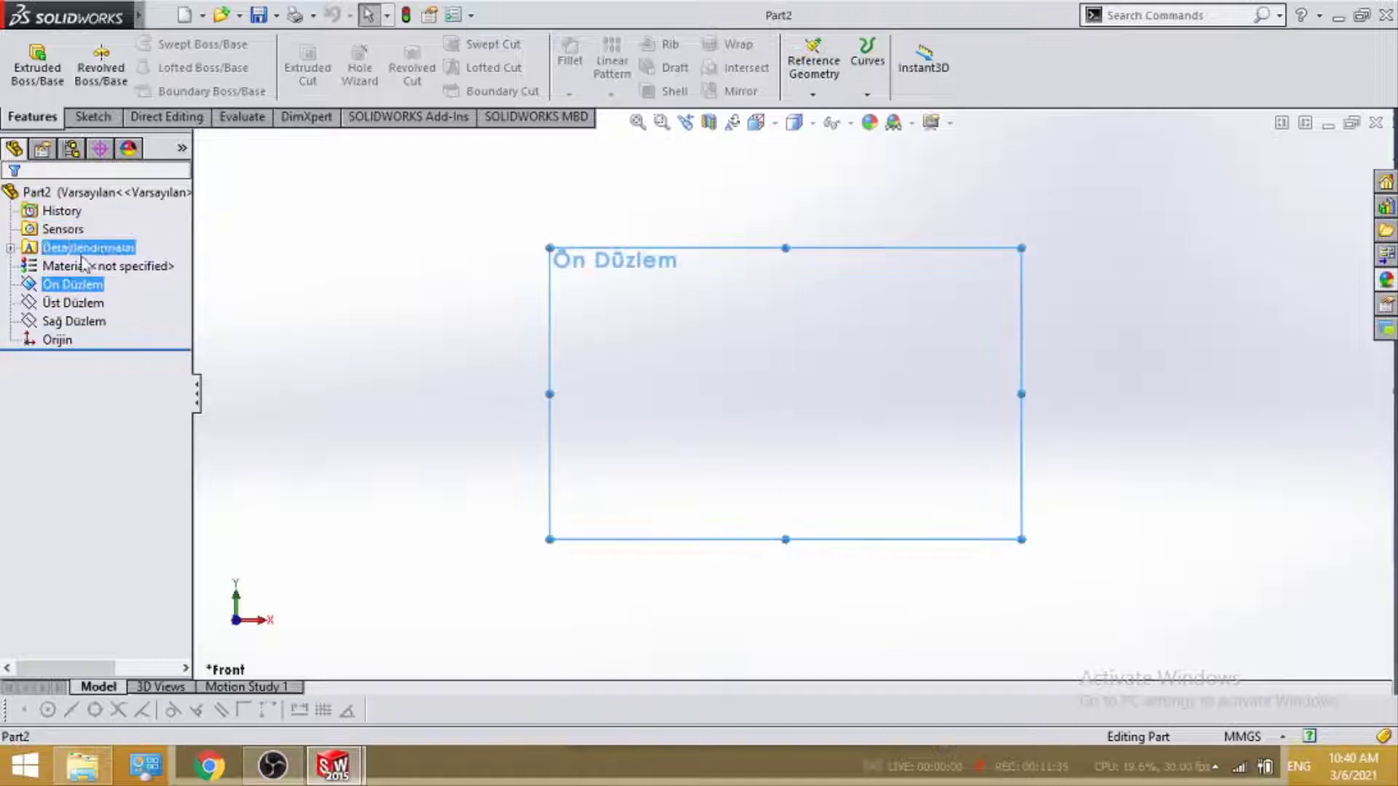
right_click(84, 285)
click(90, 259)
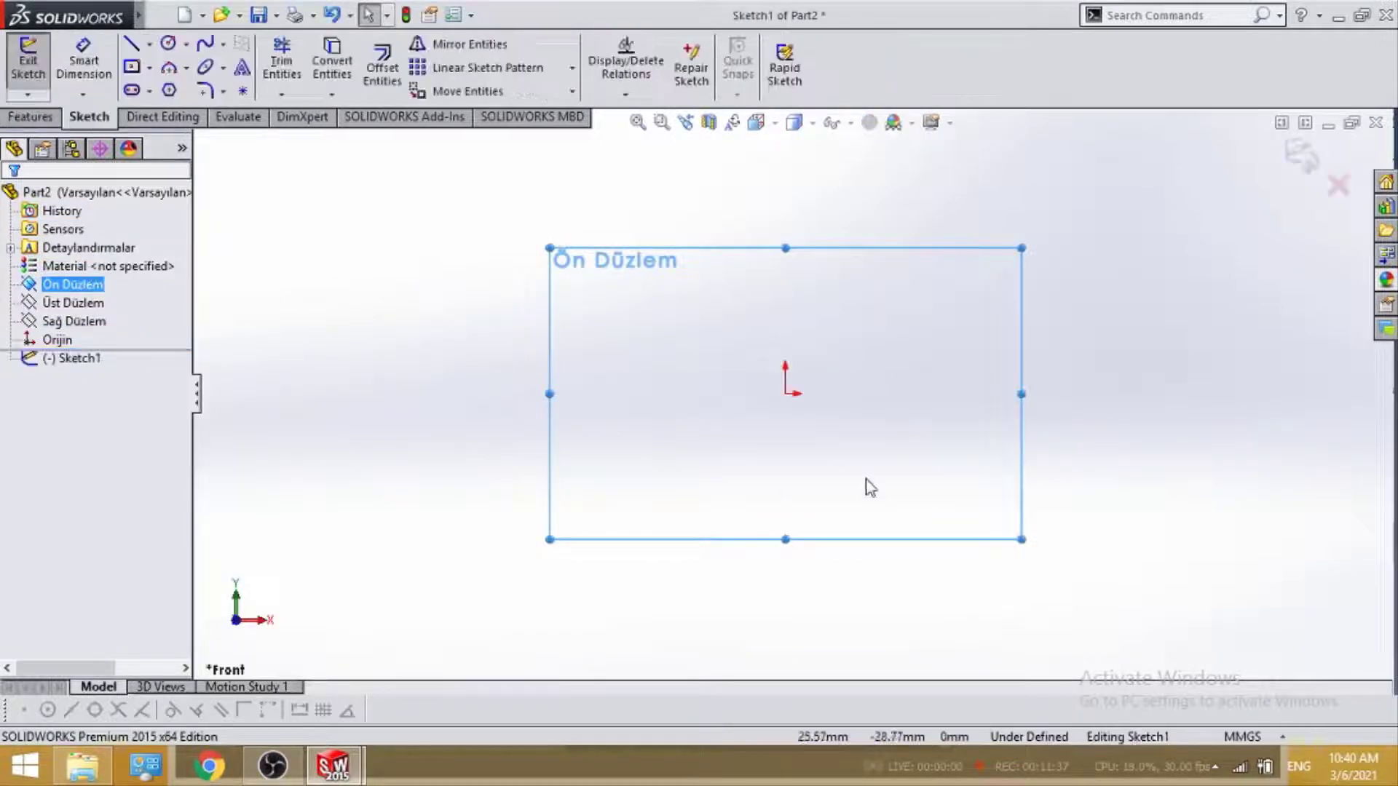
key(space)
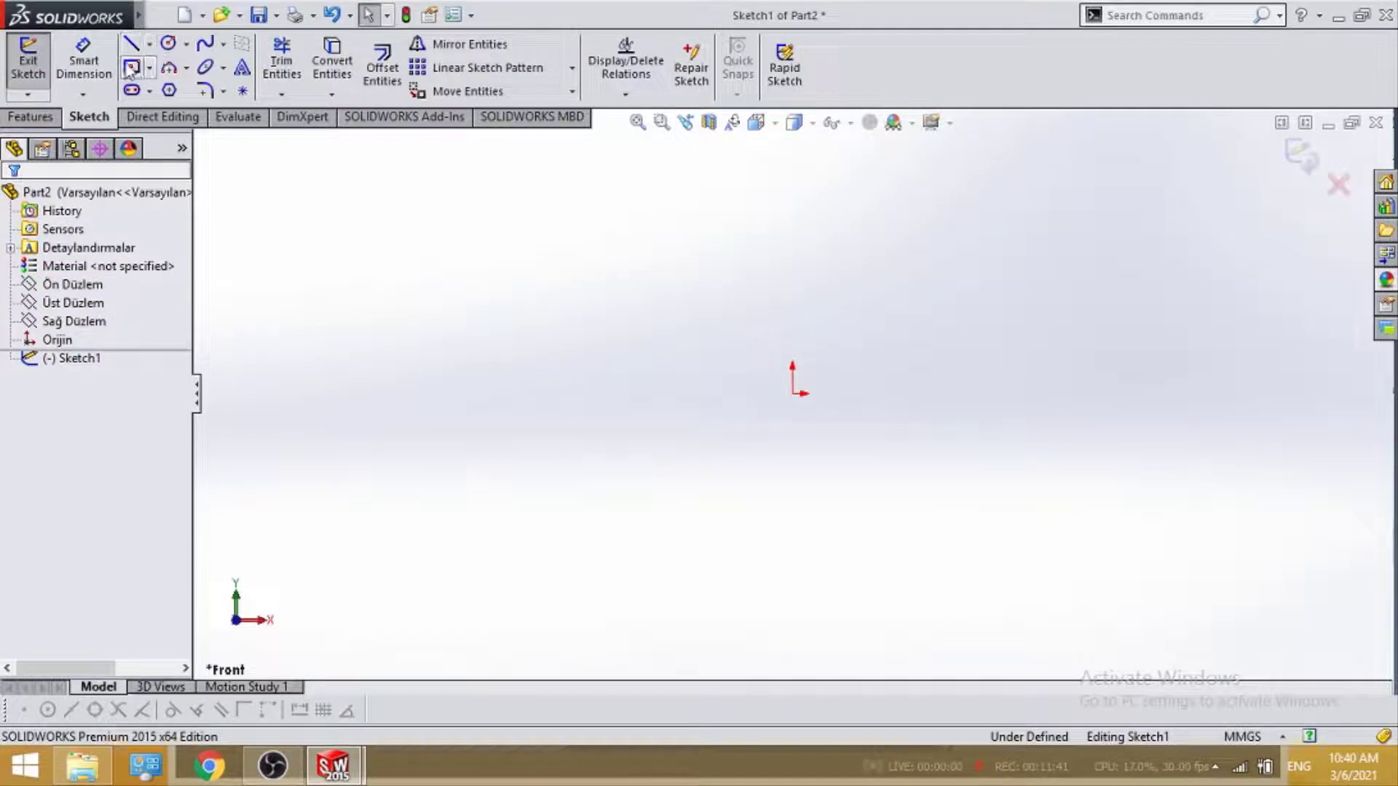
Draw a vertical line through the origin and dimension it to 45 mm.
click(148, 45)
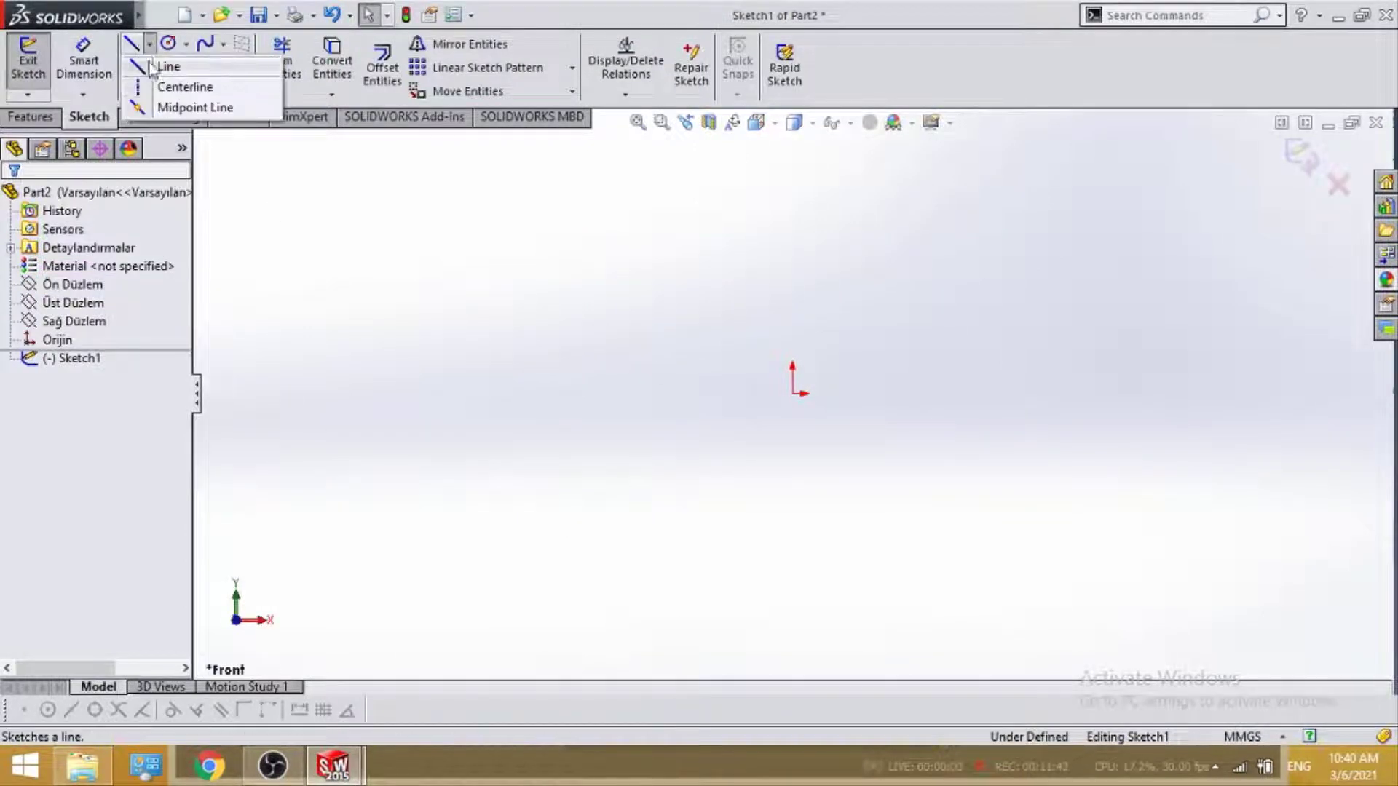
click(168, 64)
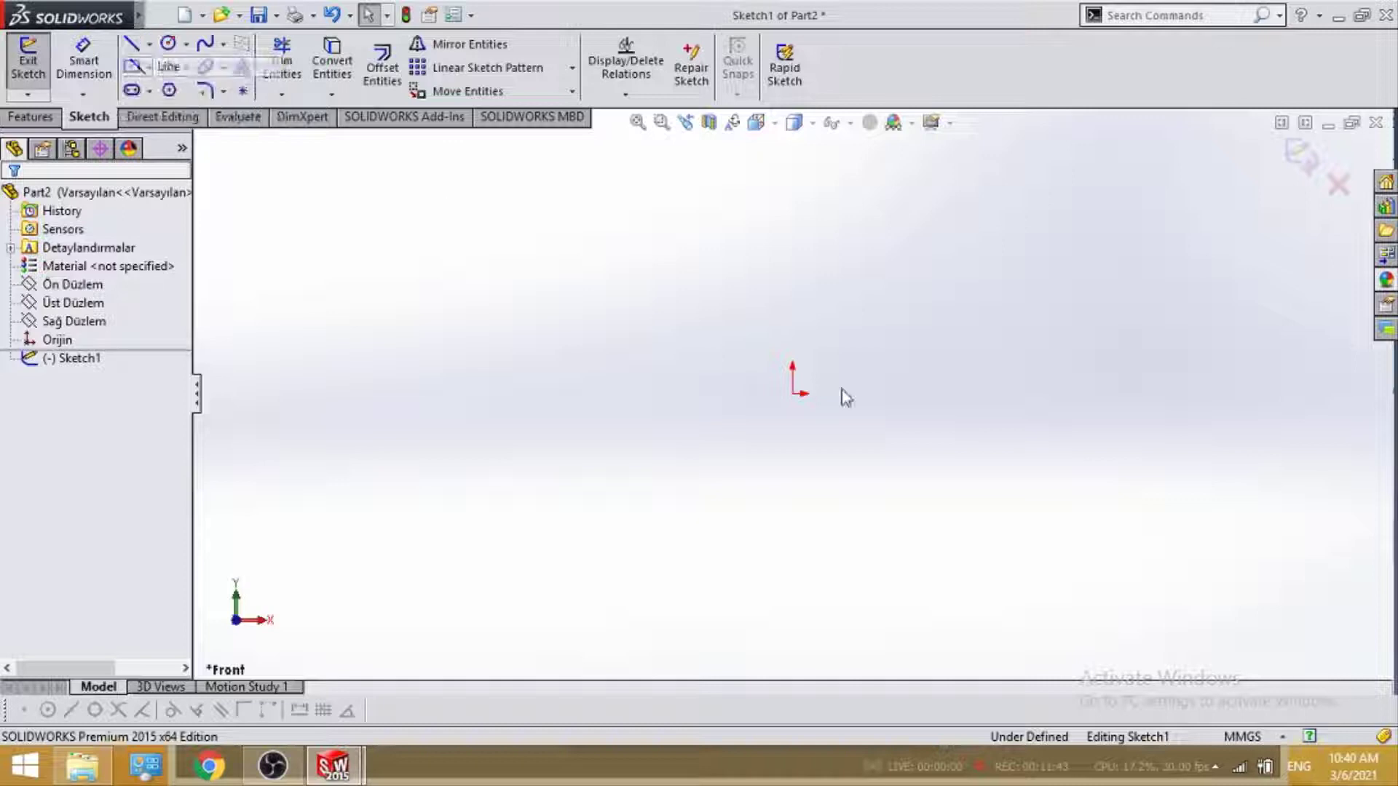
click(792, 311)
click(793, 485)
key(Escape)
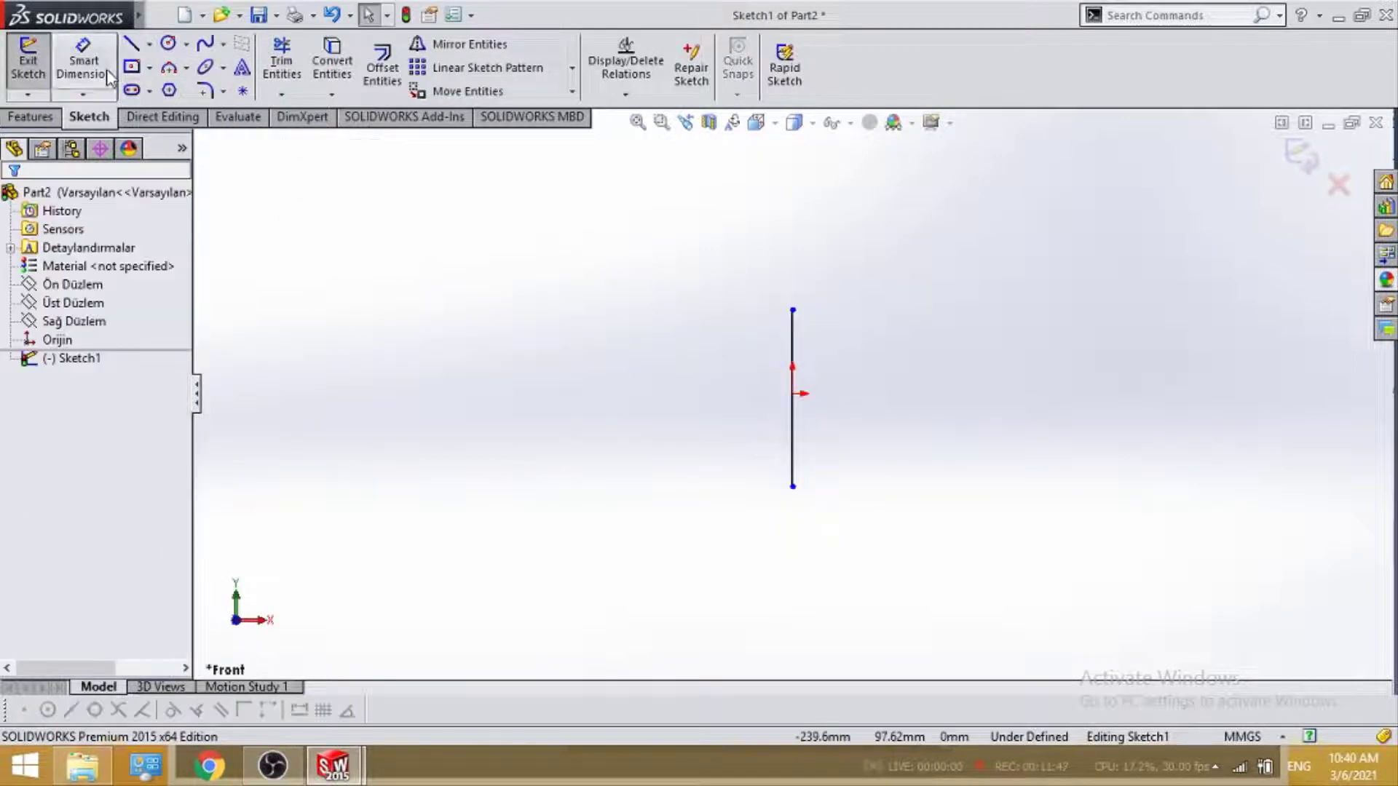
click(84, 62)
click(793, 466)
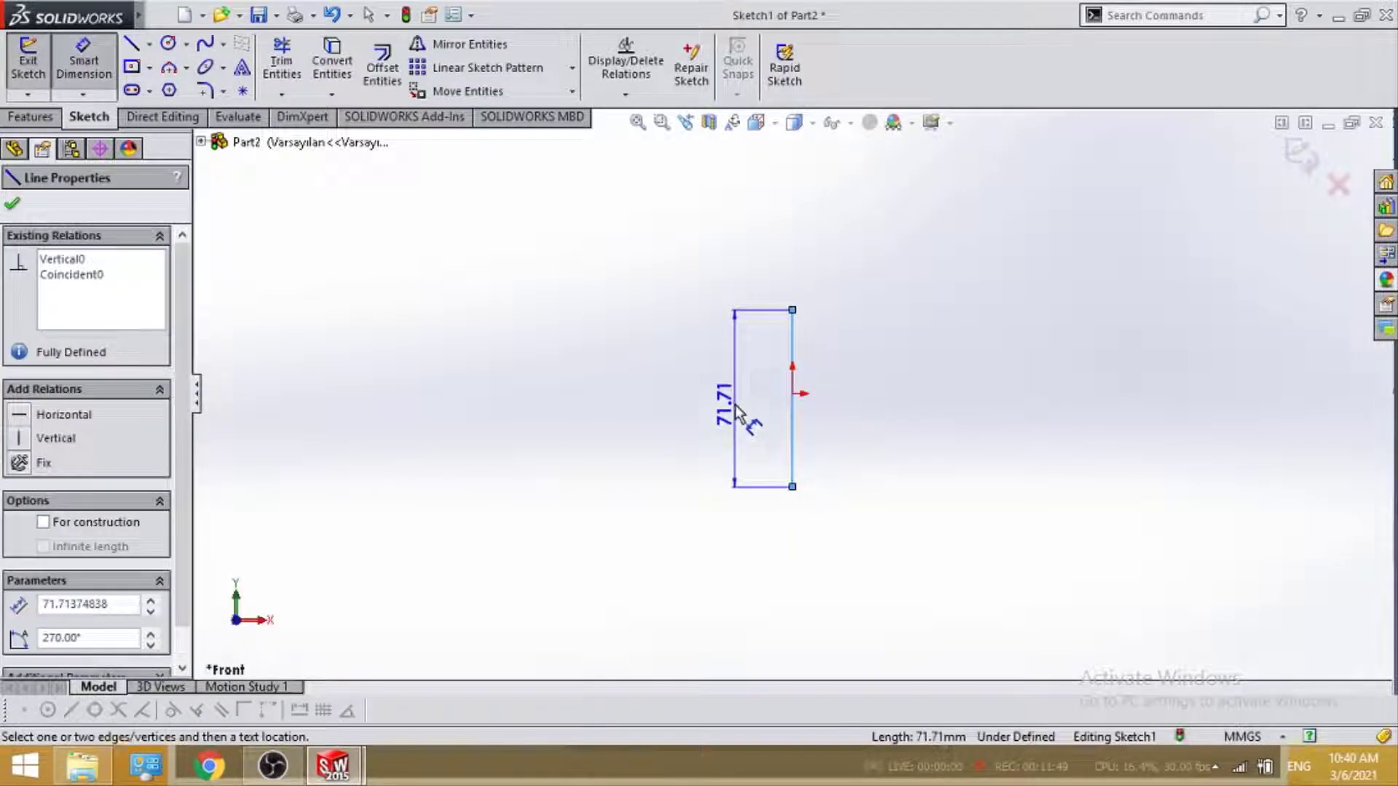
click(735, 409)
text(45)
key(Return)
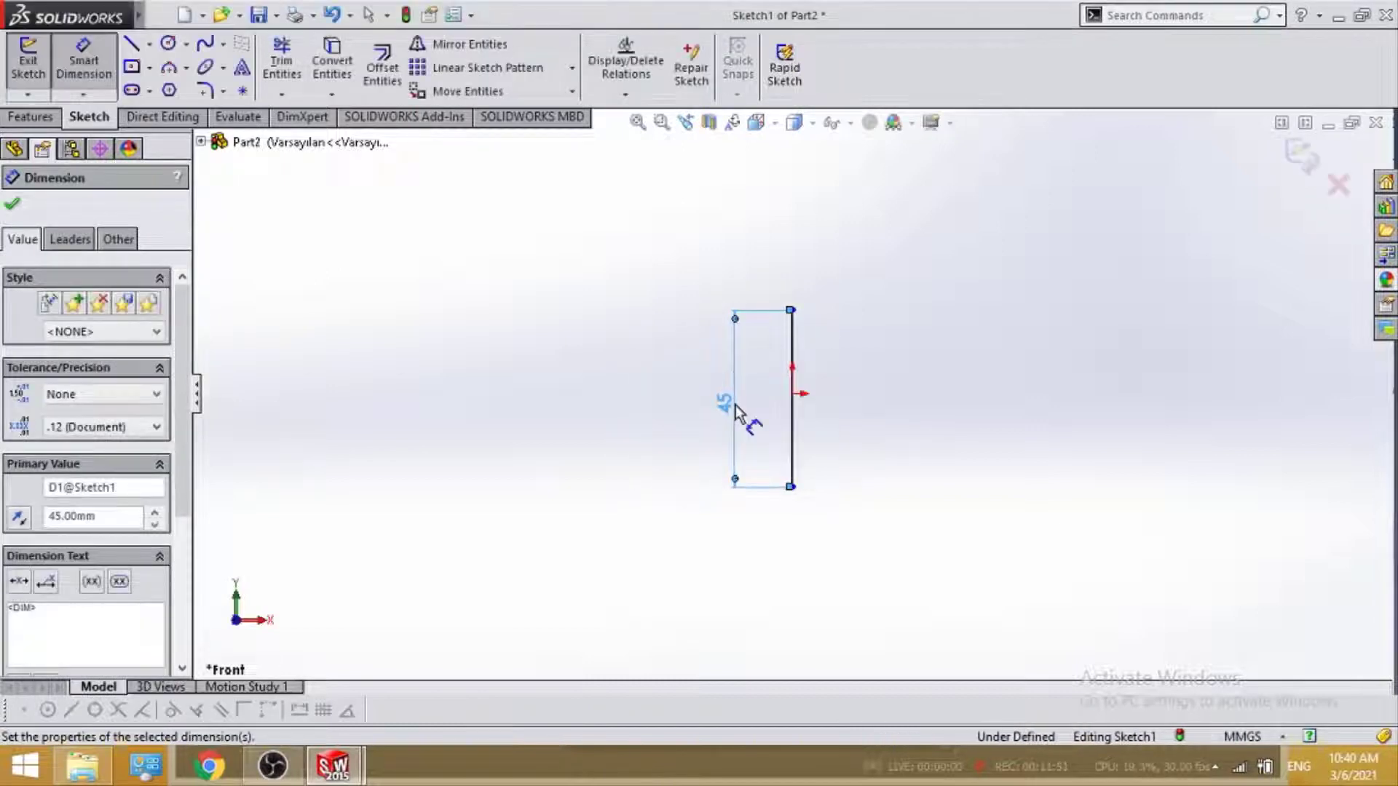
key(Escape)
From the line's top, add a short angled line and the curves along the handle's upper edge.
click(131, 44)
drag(687, 324, 739, 358)
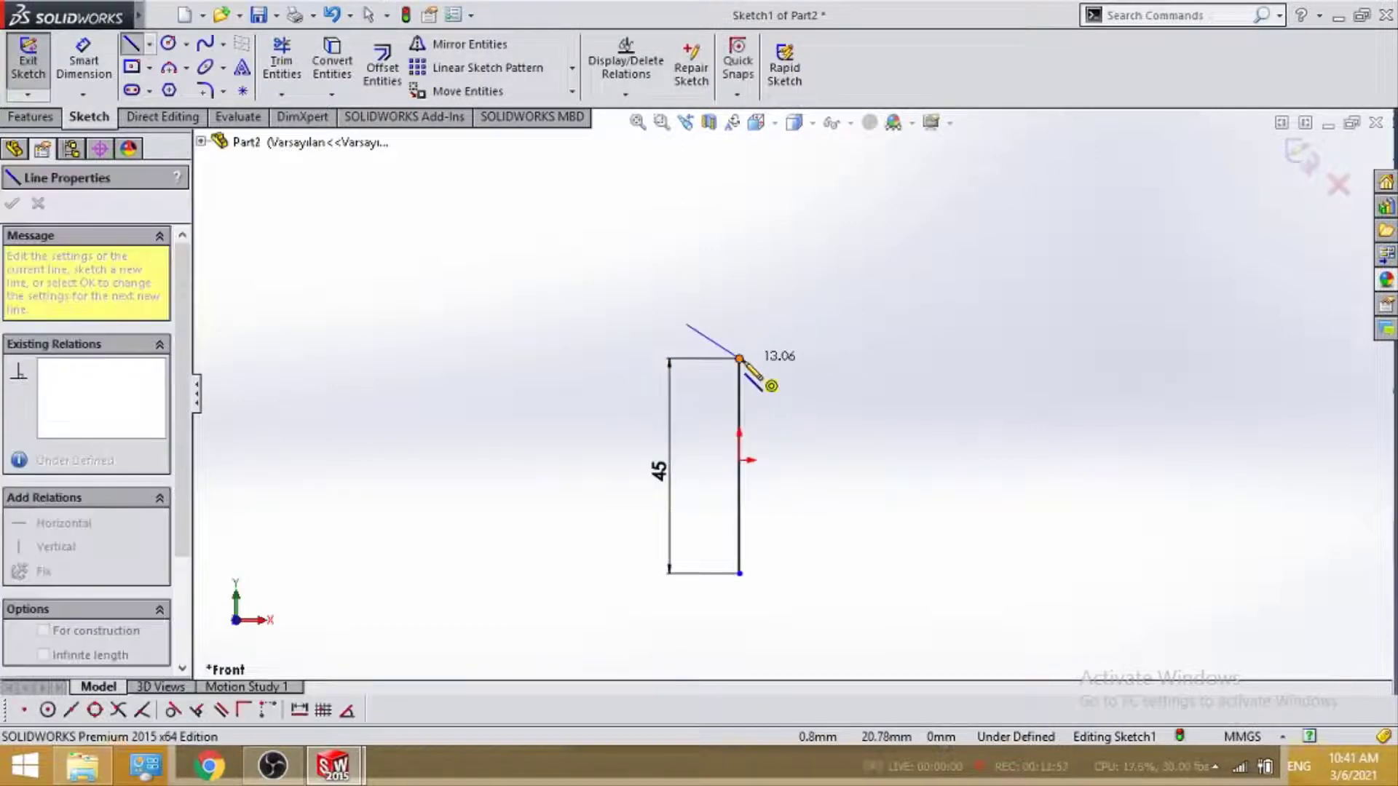
key(Escape)
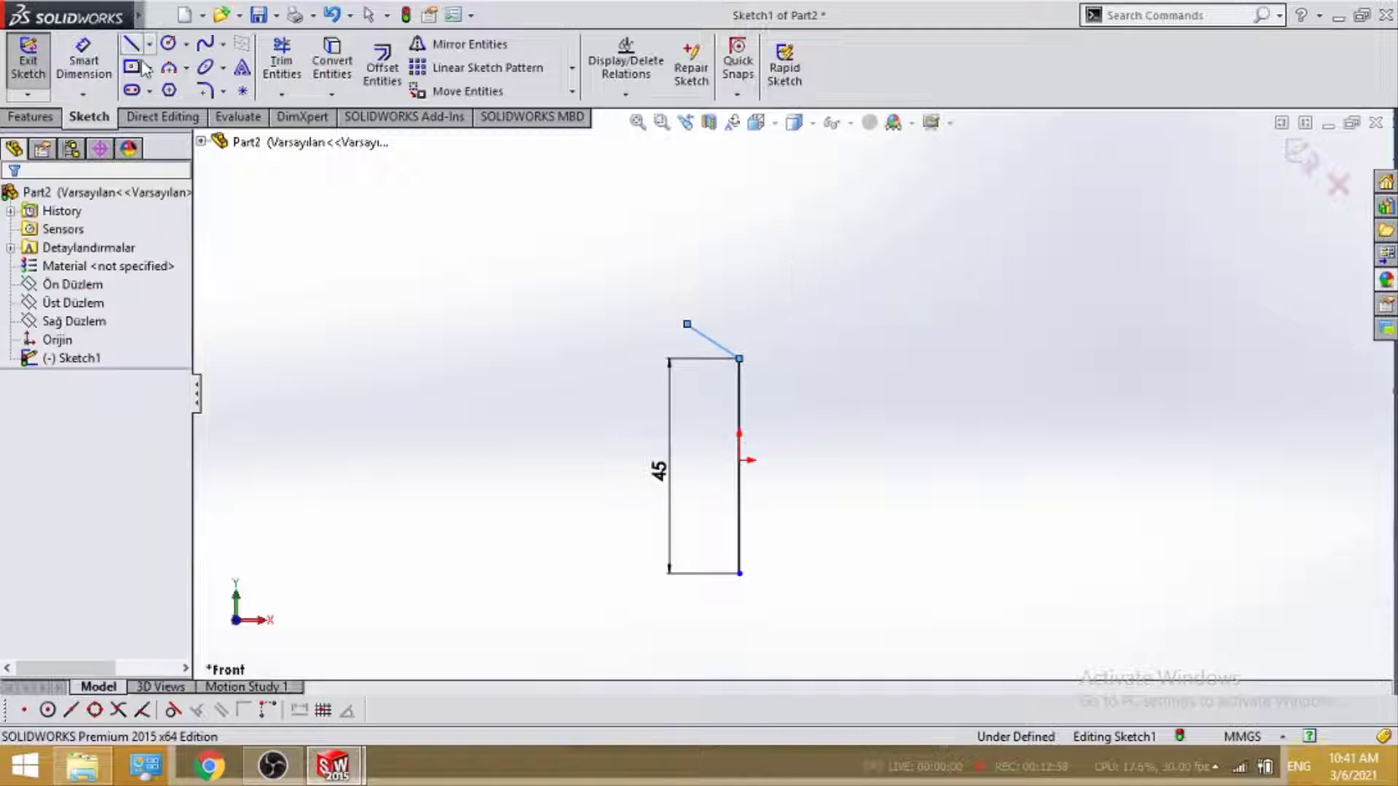
key(l)
click(739, 359)
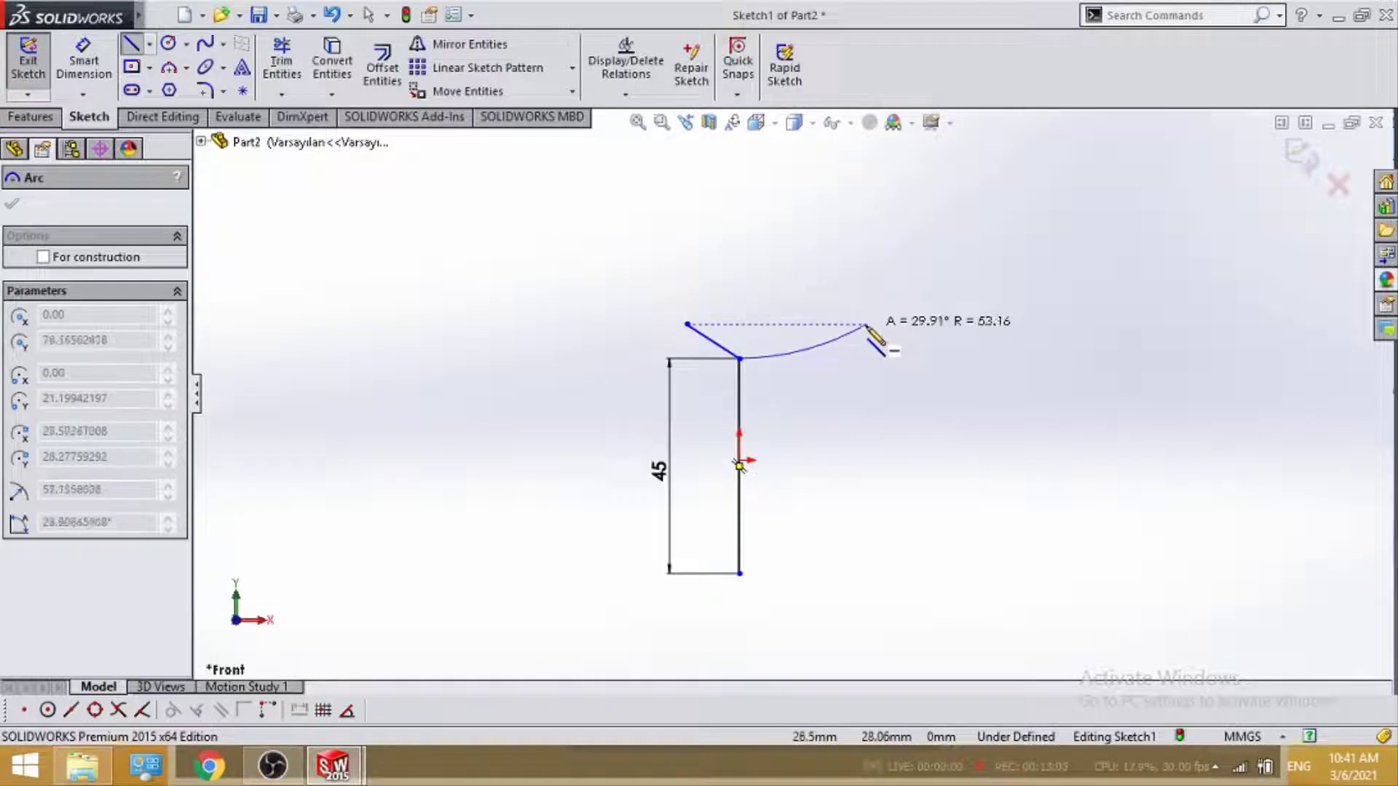
click(866, 324)
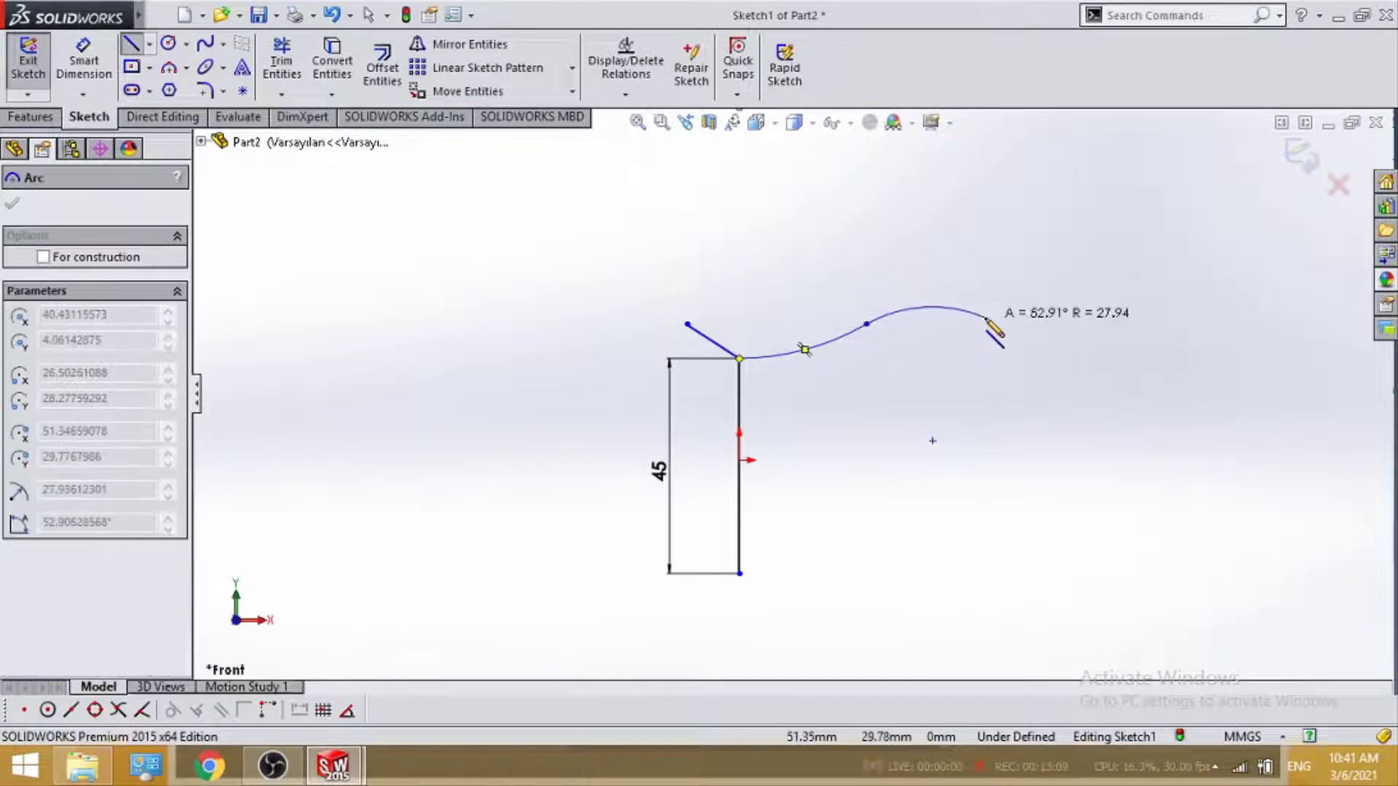
double_click(1038, 360)
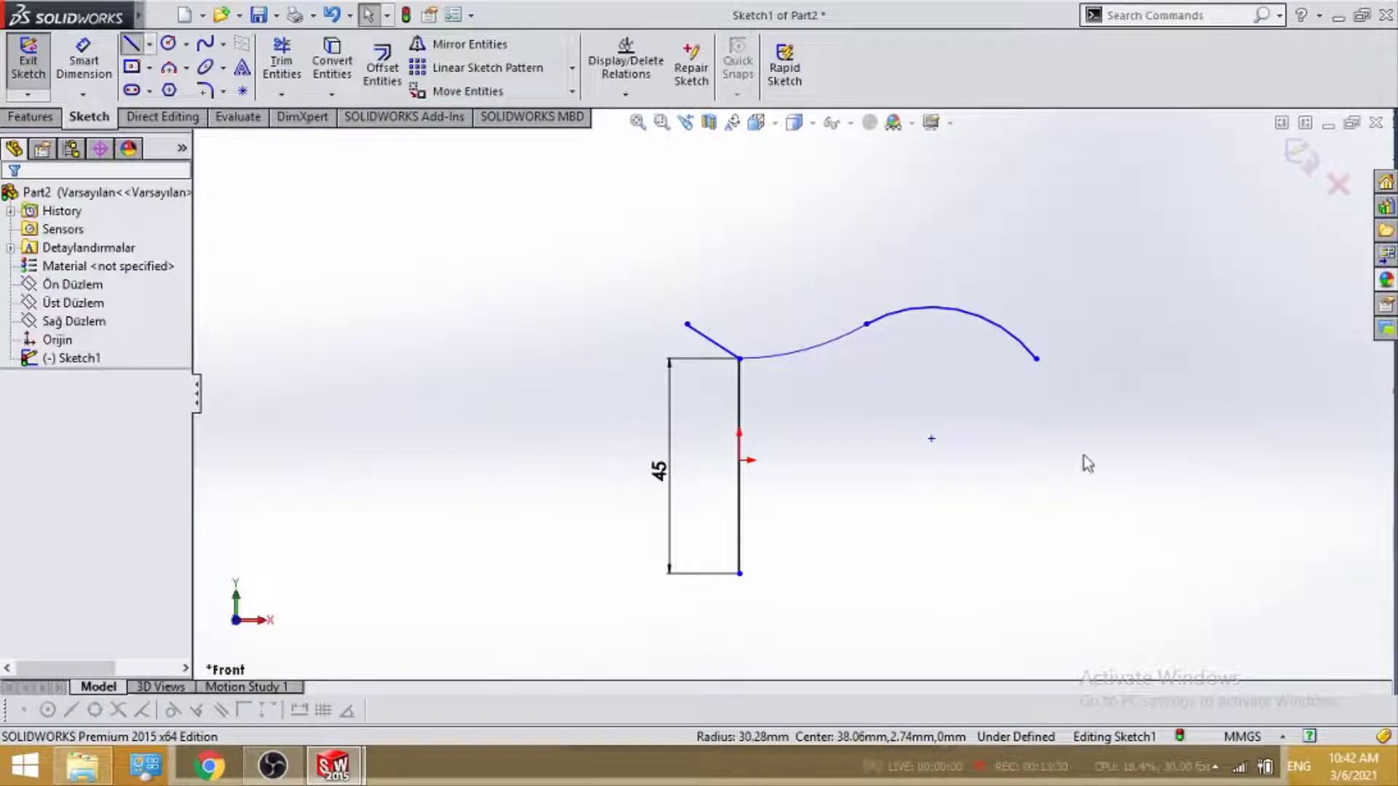
Add the right-hand curve and a tangent arc closing the outline at the line's bottom end.
click(1036, 359)
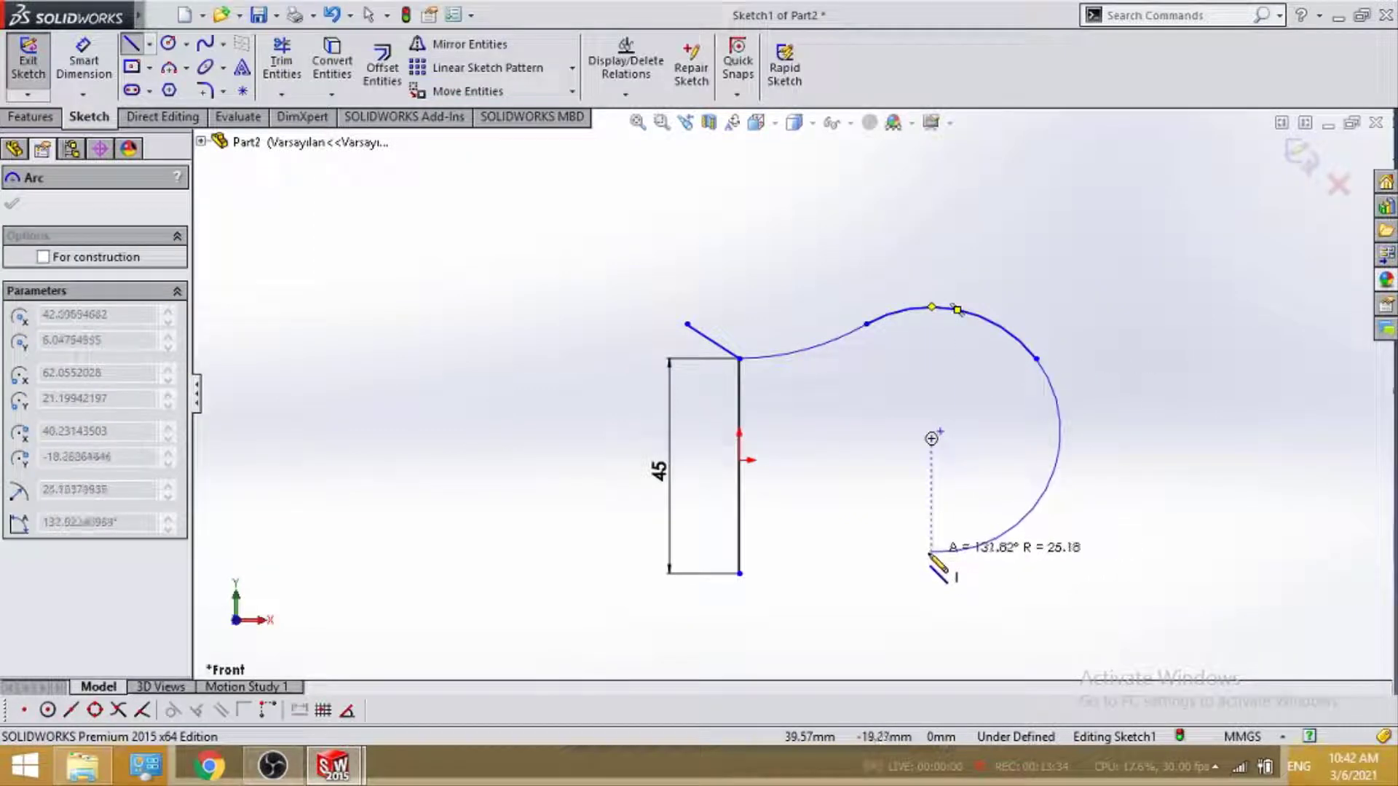
click(969, 548)
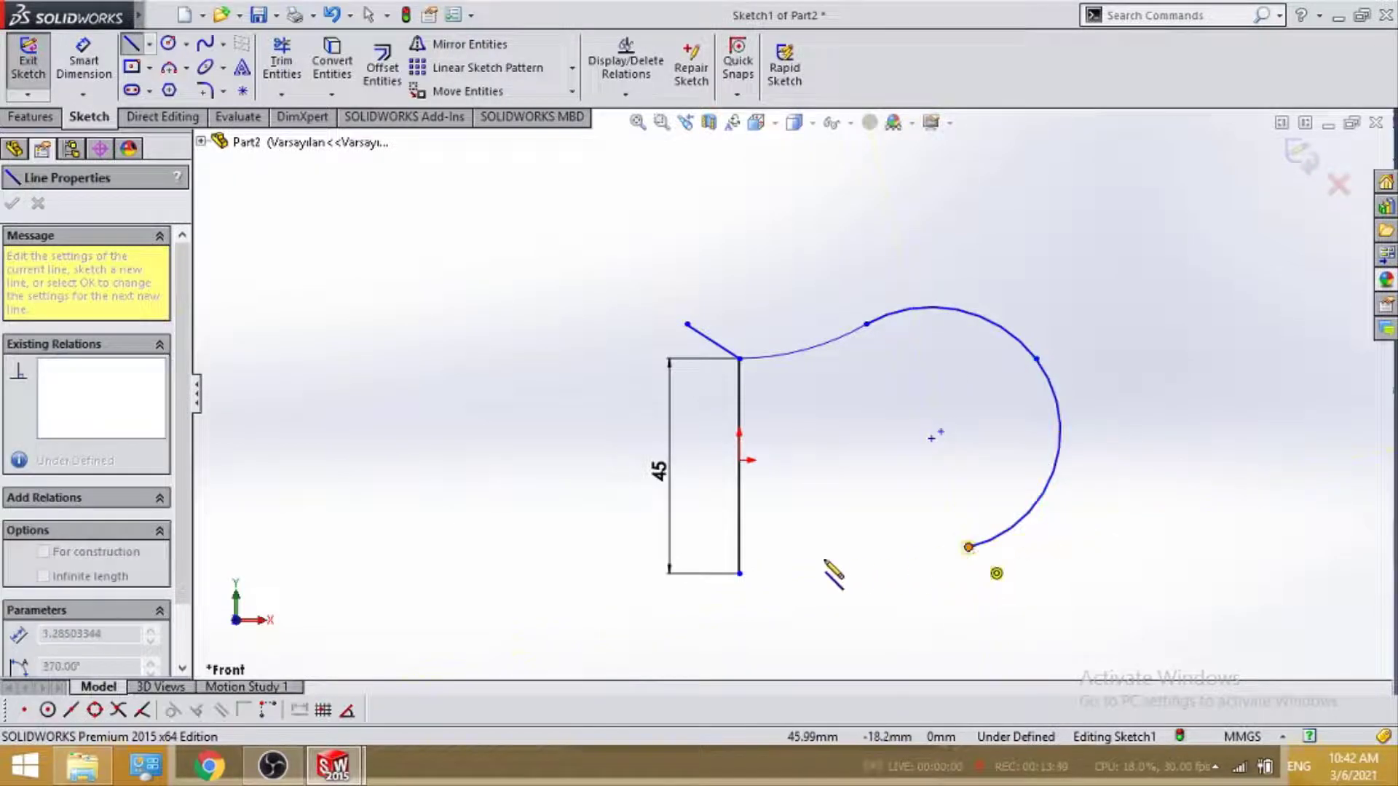
key(a)
click(739, 574)
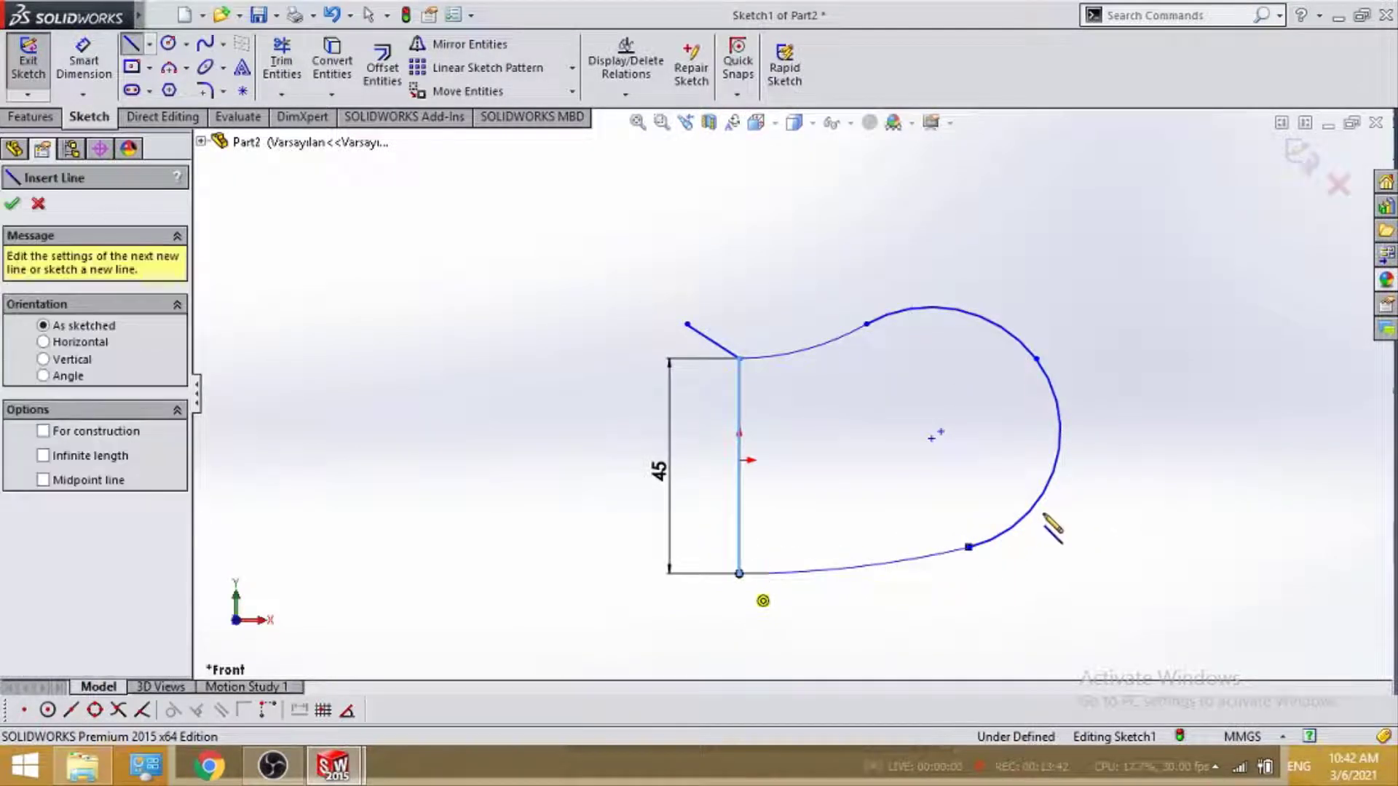
scroll(993, 508, up, 2)
scroll(874, 391, down, 3)
key(Escape)
scroll(777, 281, up, 2)
scroll(687, 254, down, 2)
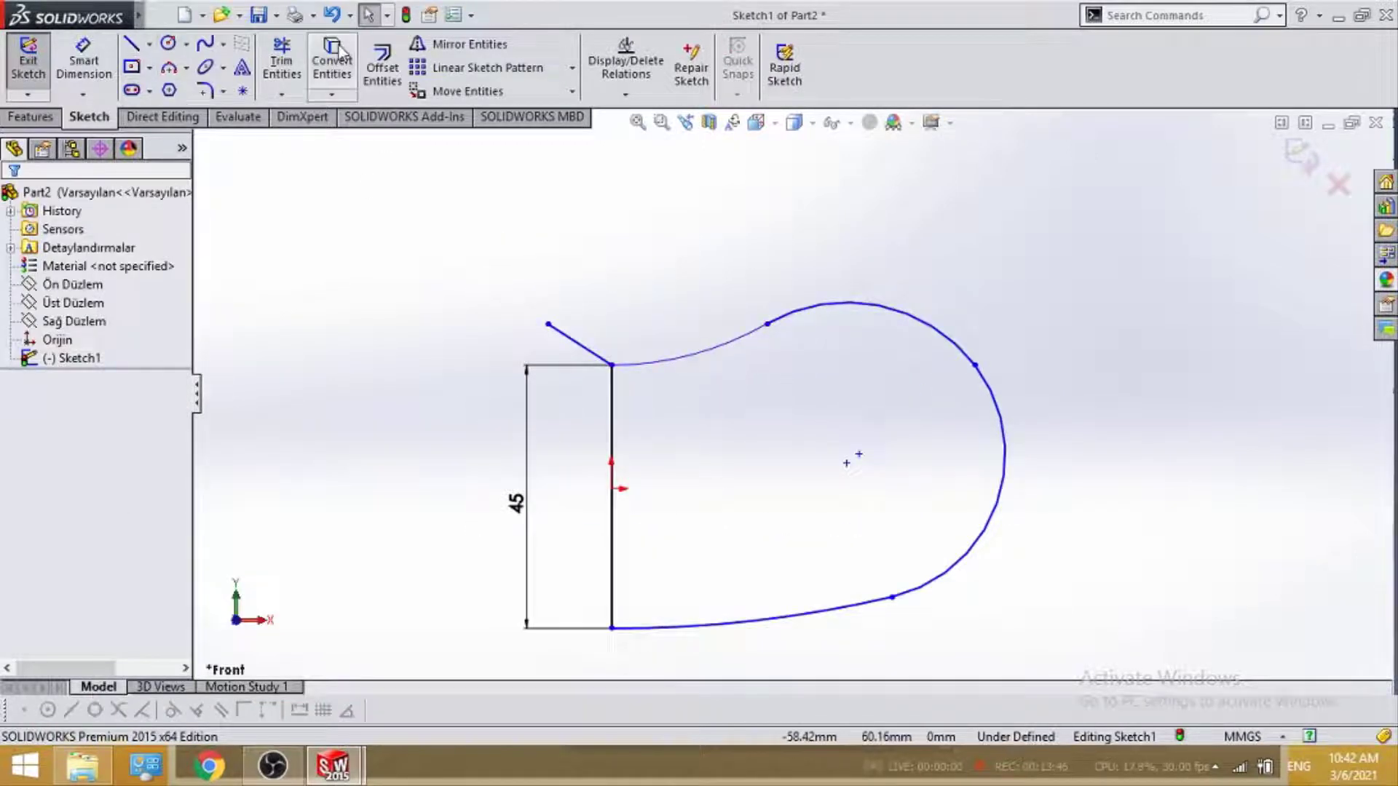
Offset the handle outline chain 5 mm inward to form the inner wall.
click(382, 65)
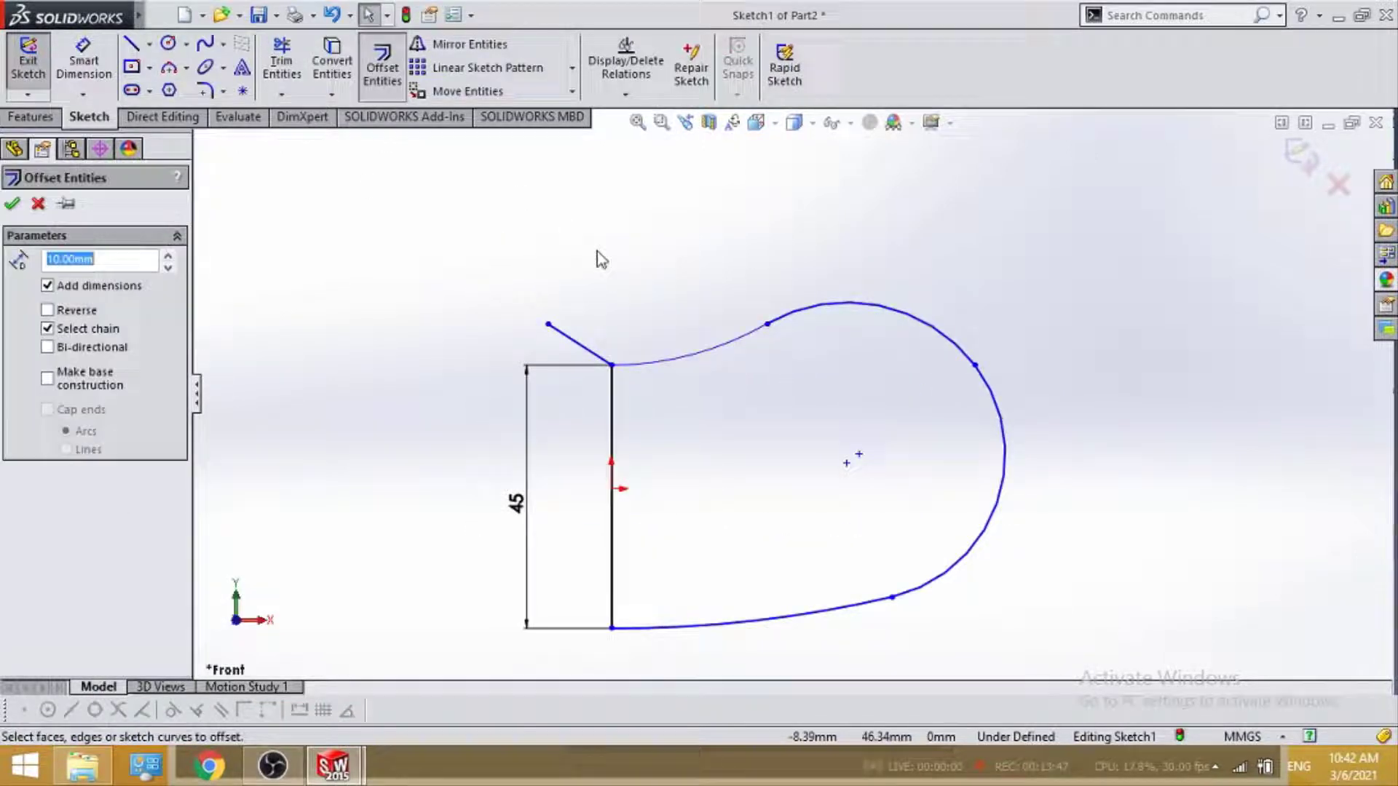
click(686, 353)
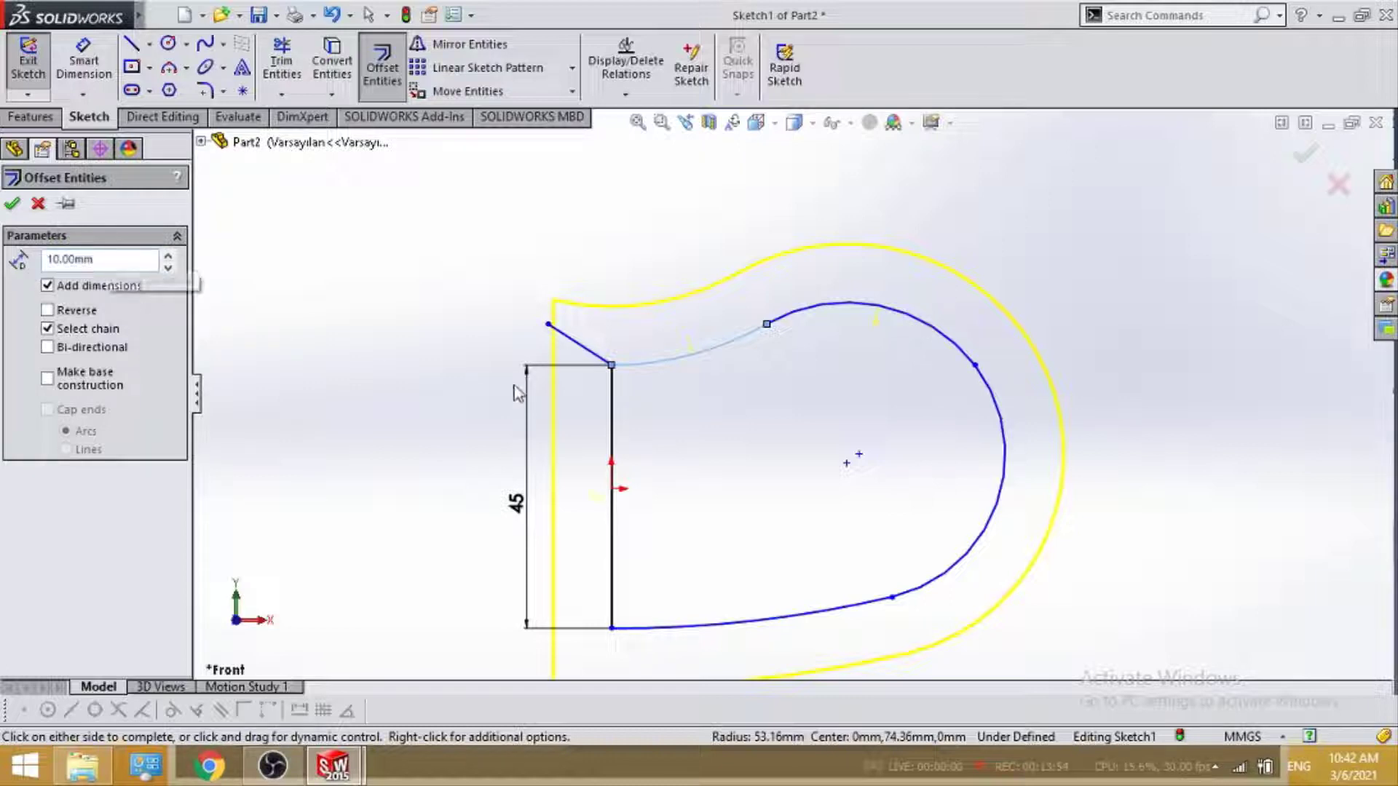
key(Escape)
key(Return)
click(699, 377)
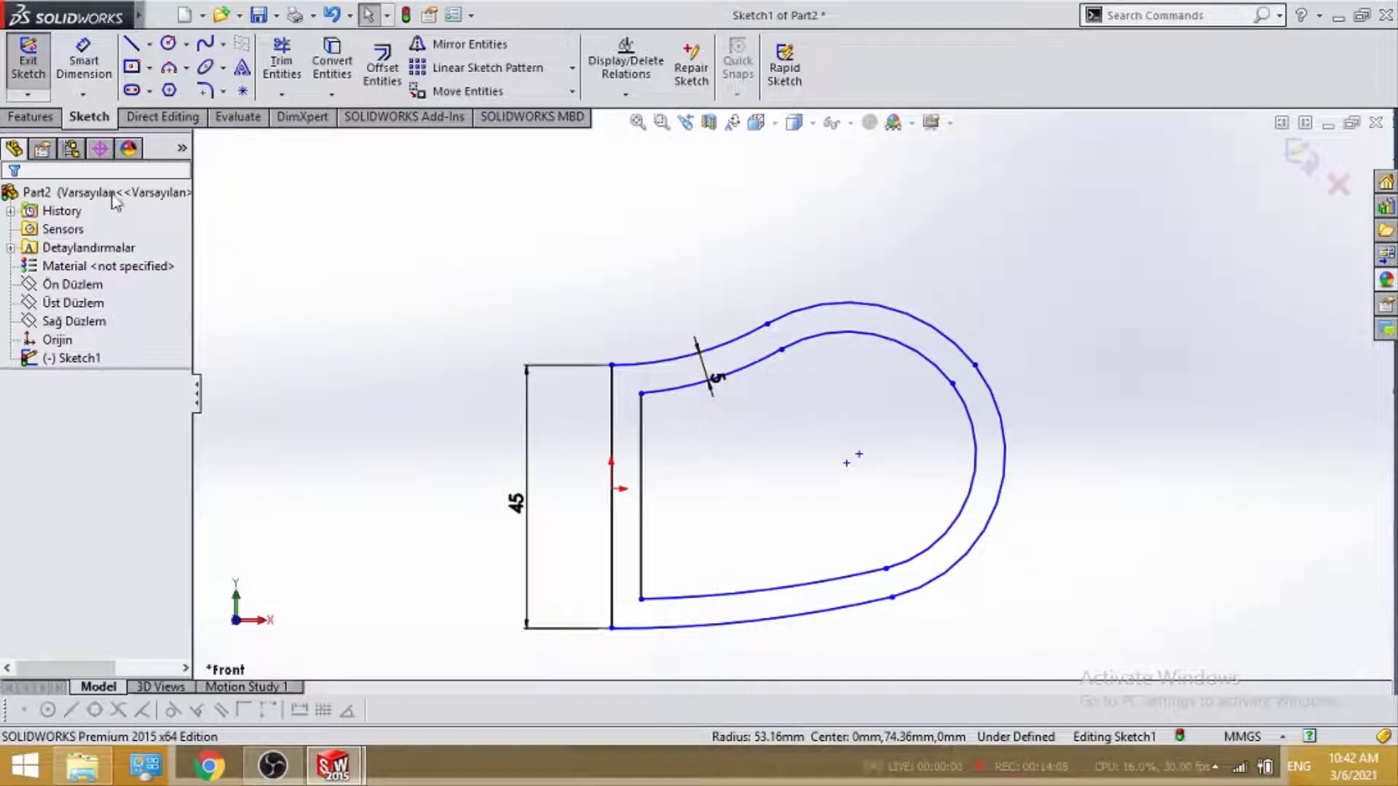
Start a line and small arc from the inner curve, then cancel the arc.
scroll(739, 419, up, 1)
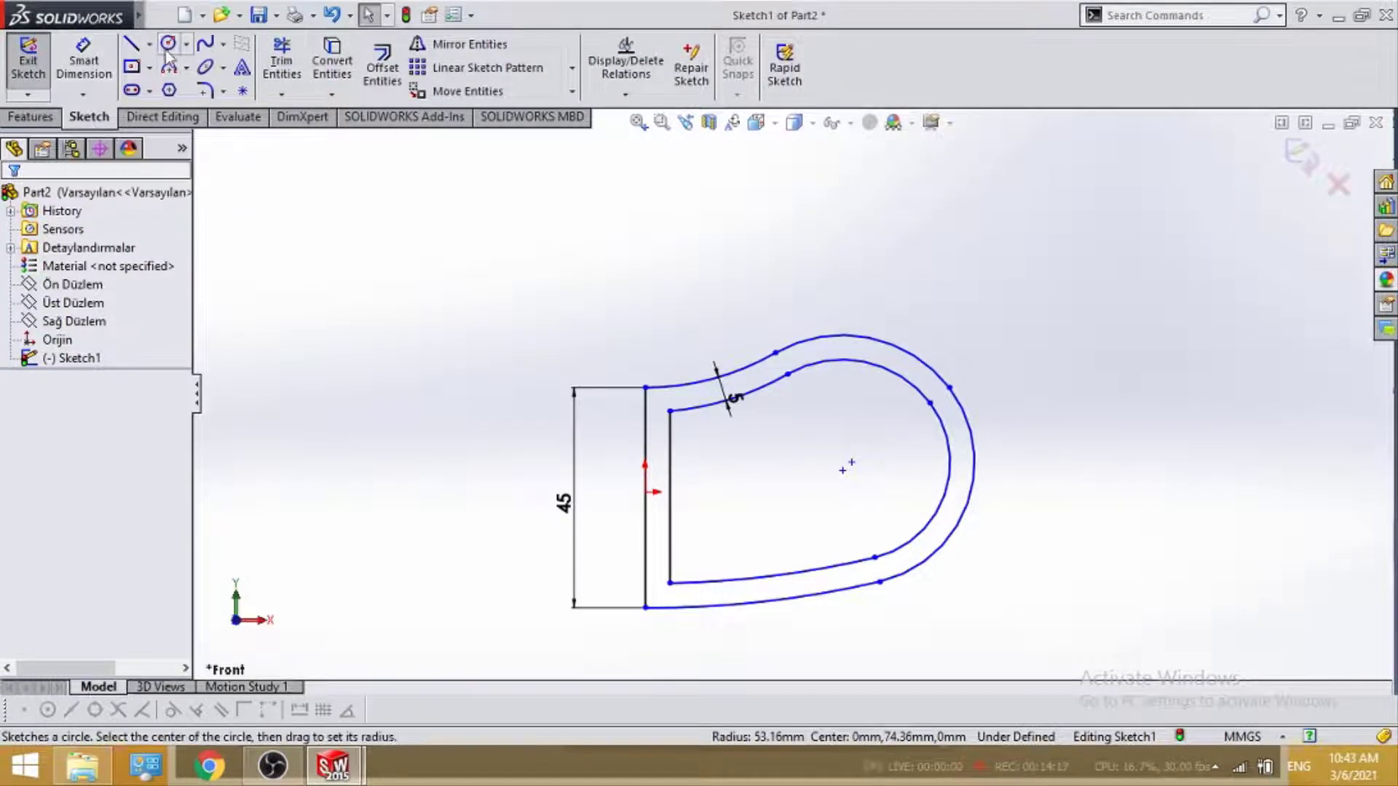
click(131, 44)
scroll(794, 393, up, 1)
scroll(917, 470, down, 2)
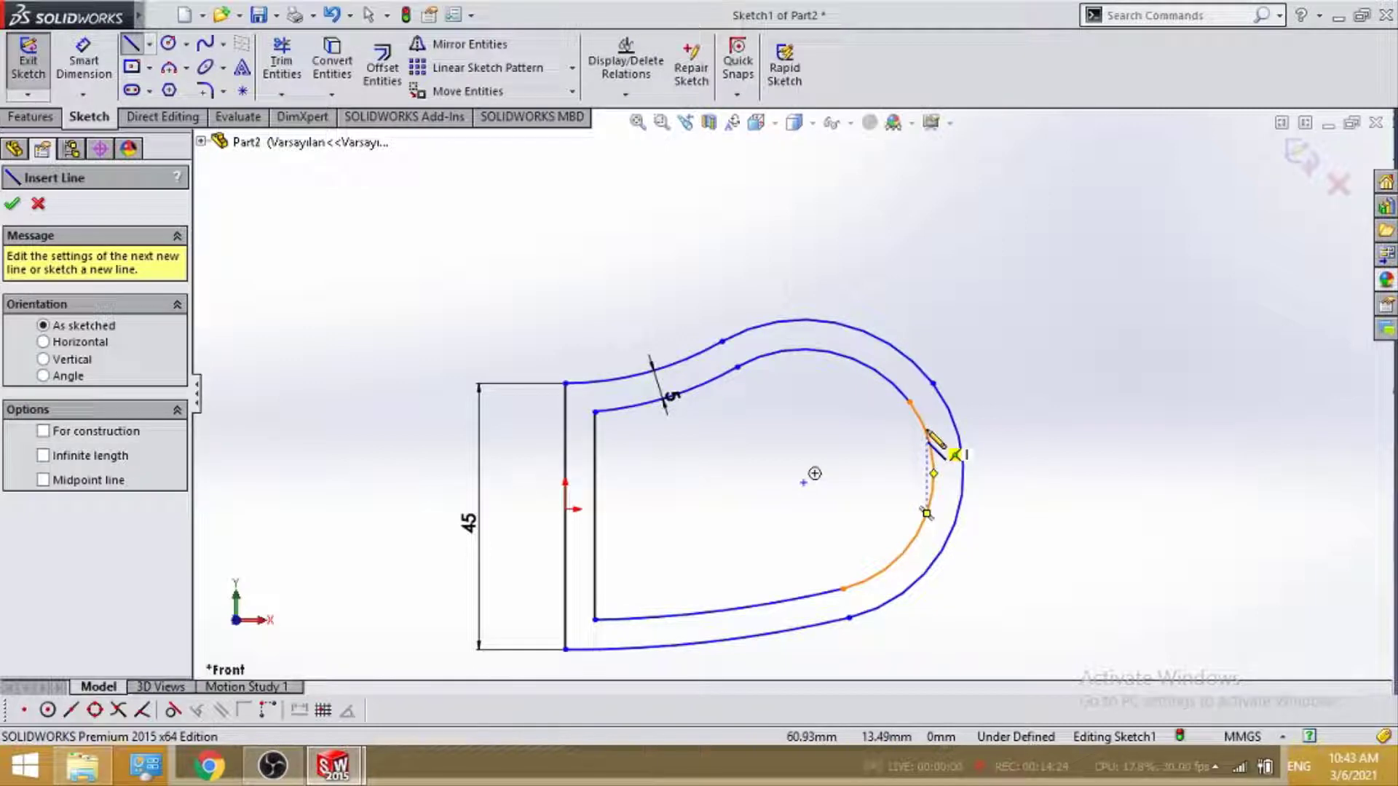
click(927, 433)
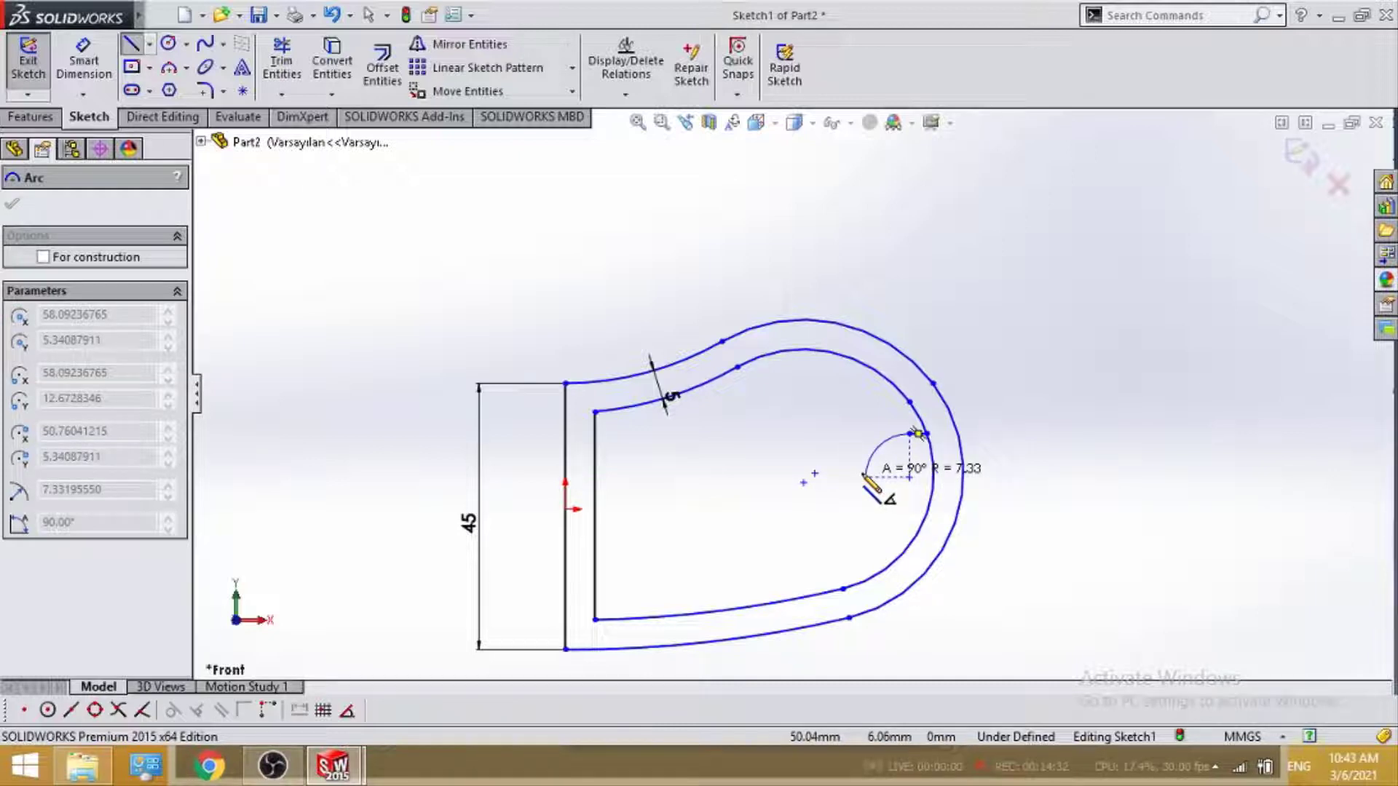
click(864, 476)
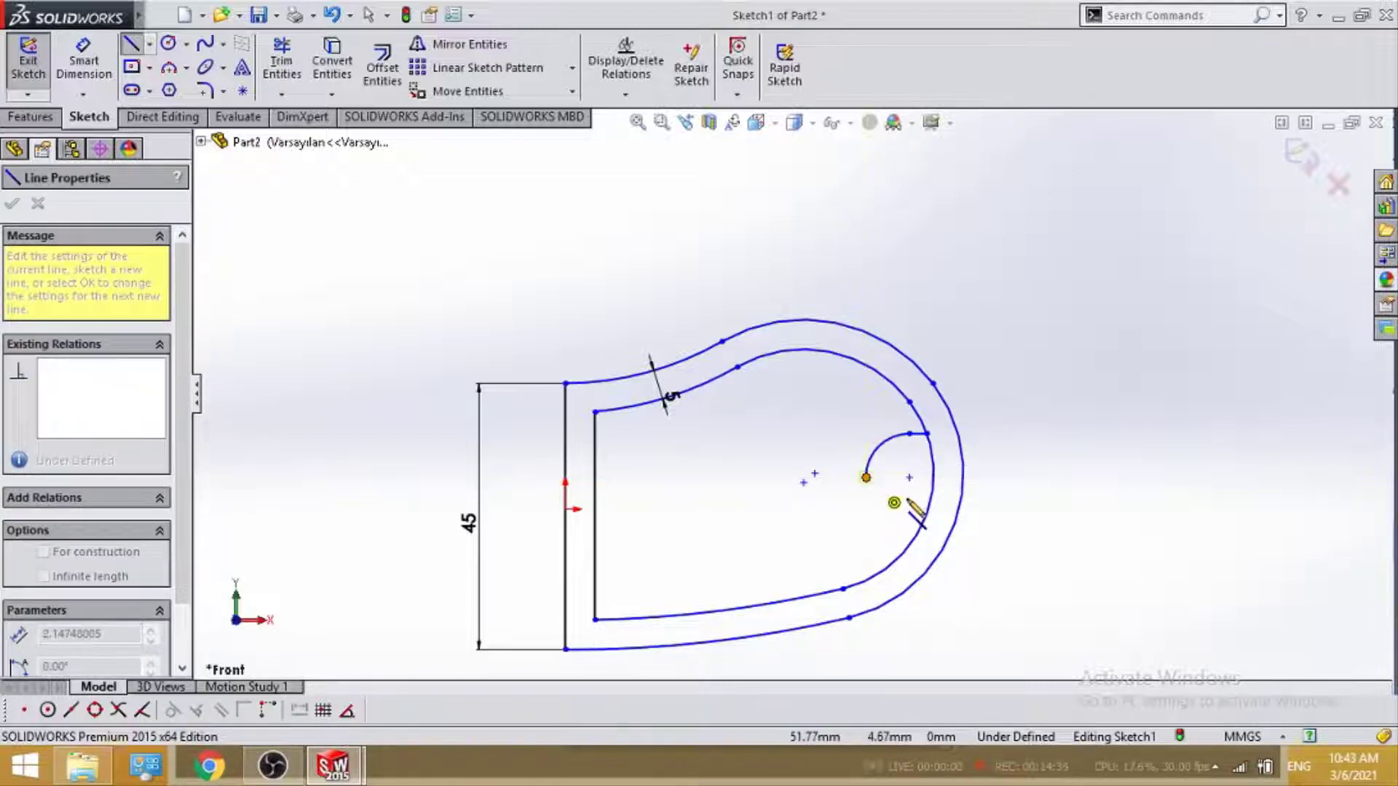
key(a)
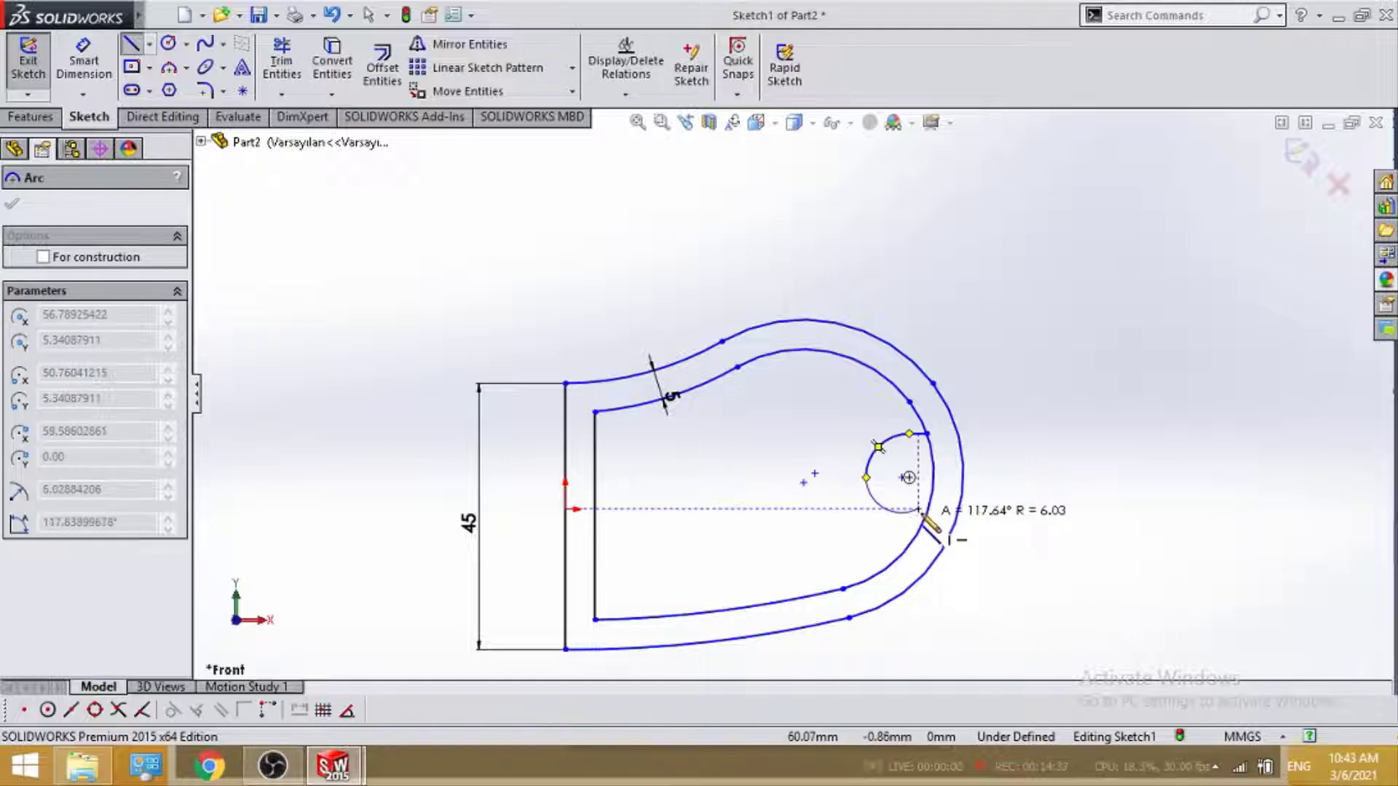
key(Escape)
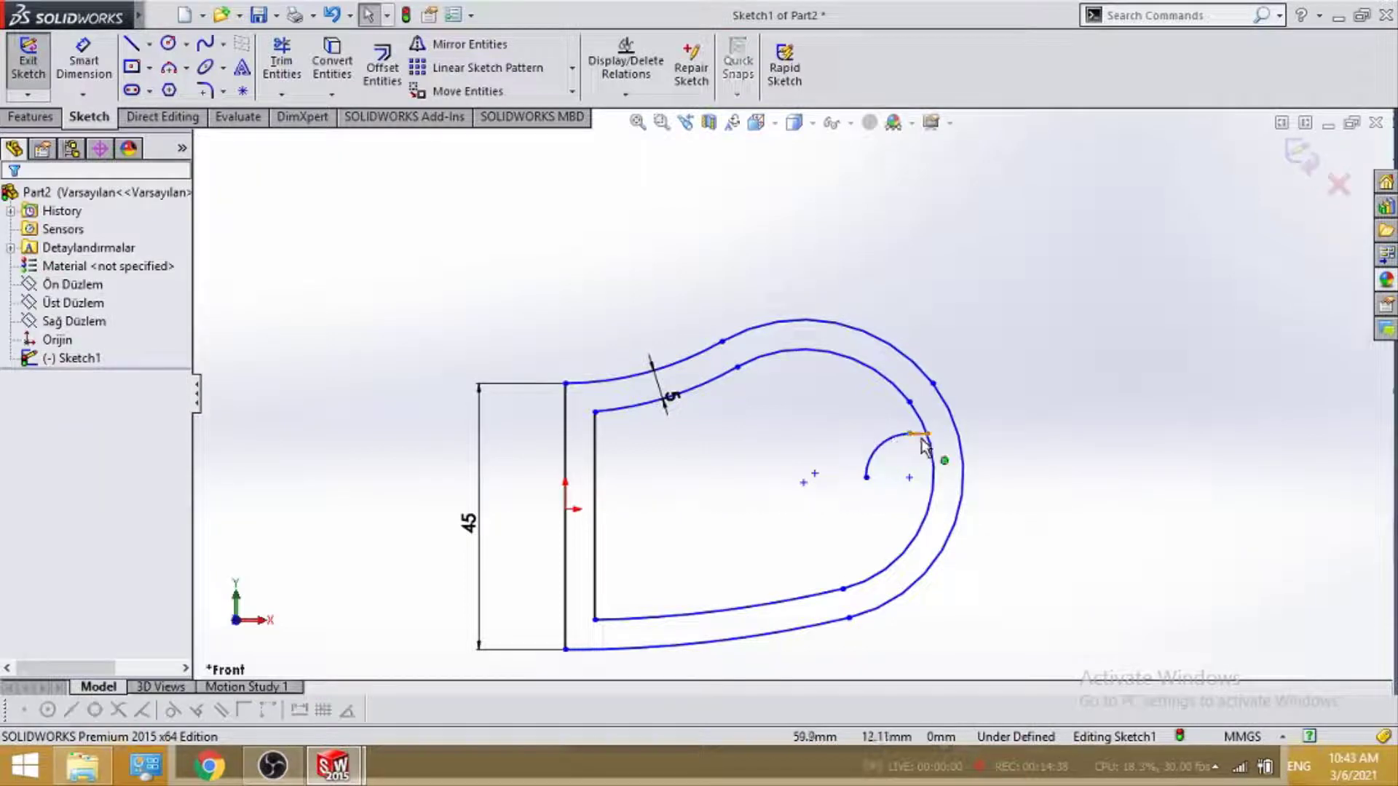
Retry lines and an arc from the small arc's end, then delete the stray short line.
click(131, 44)
click(865, 478)
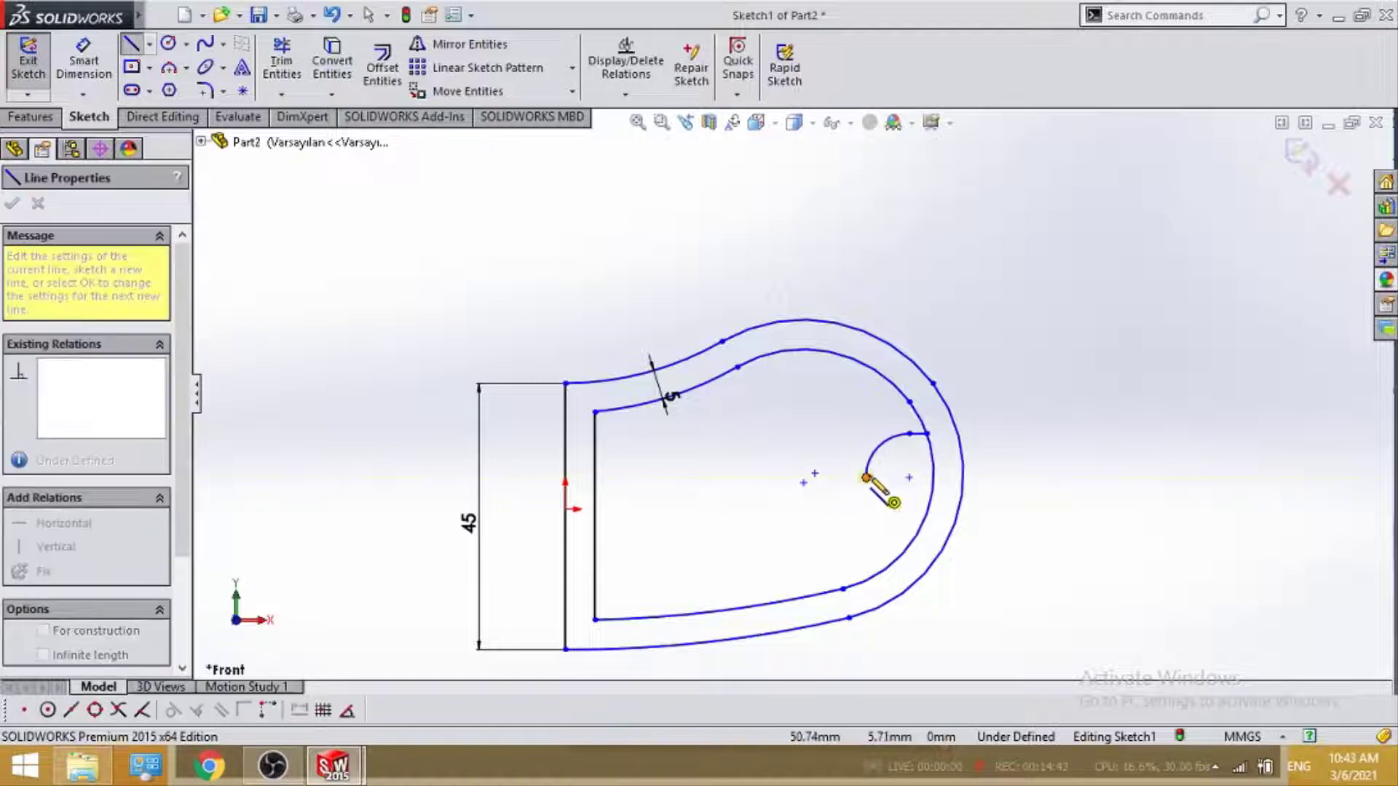
key(a)
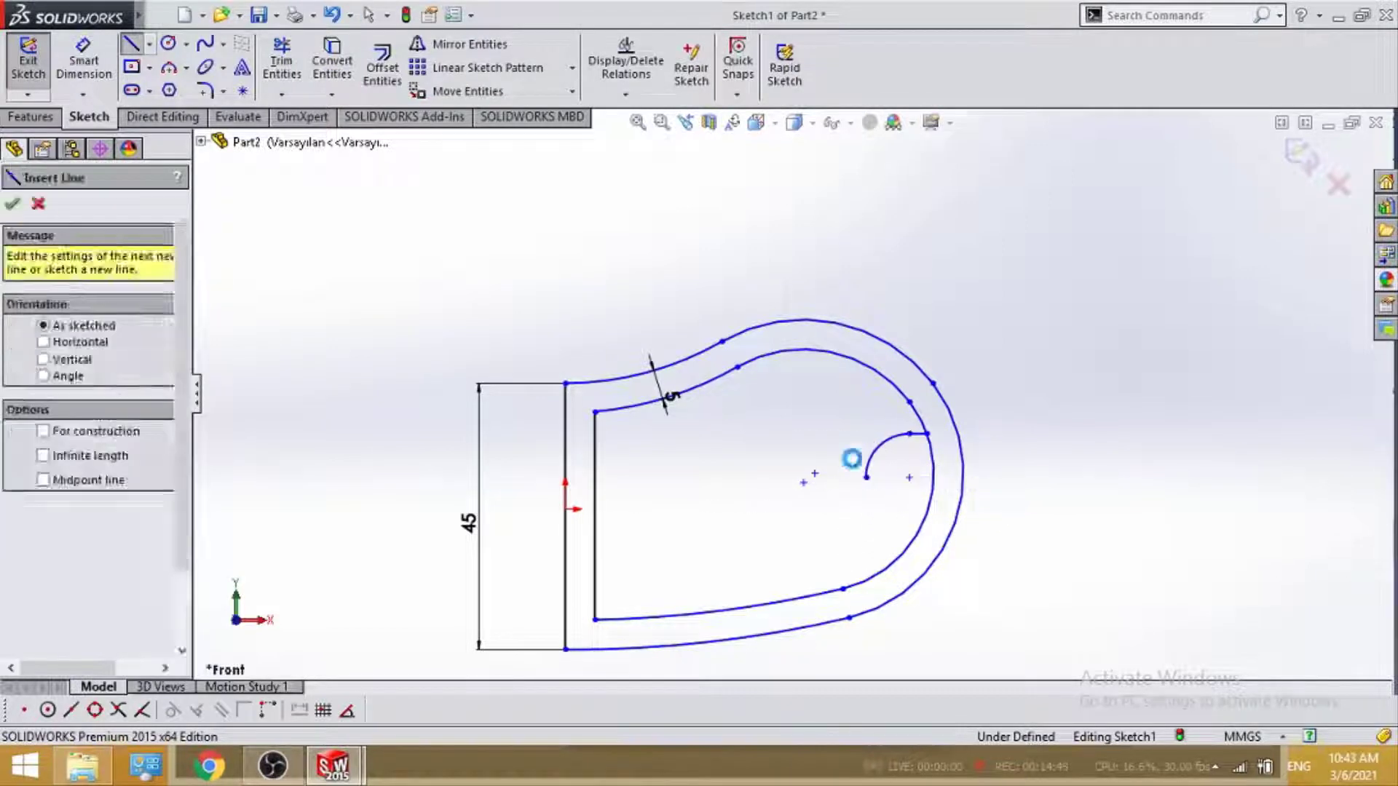
key(Escape)
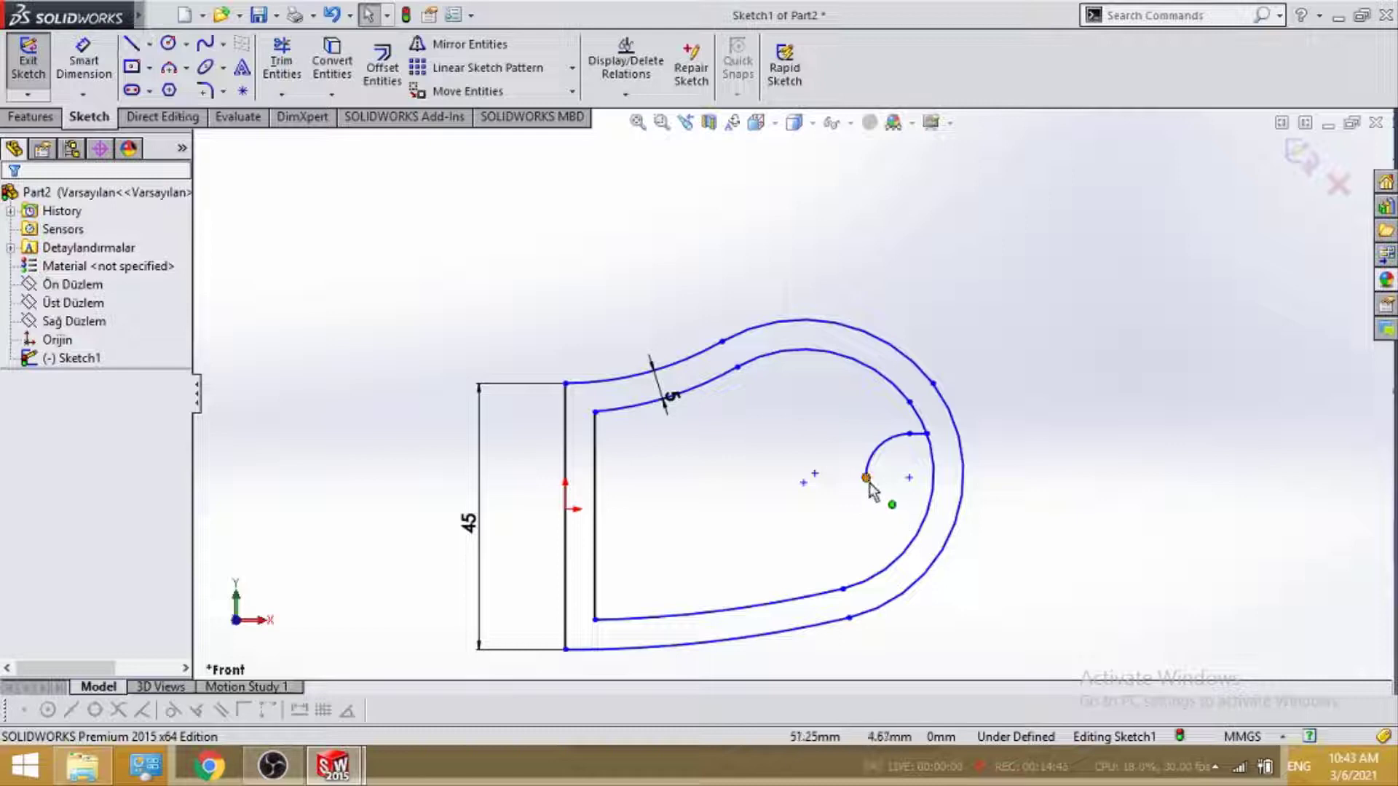
click(866, 478)
key(l)
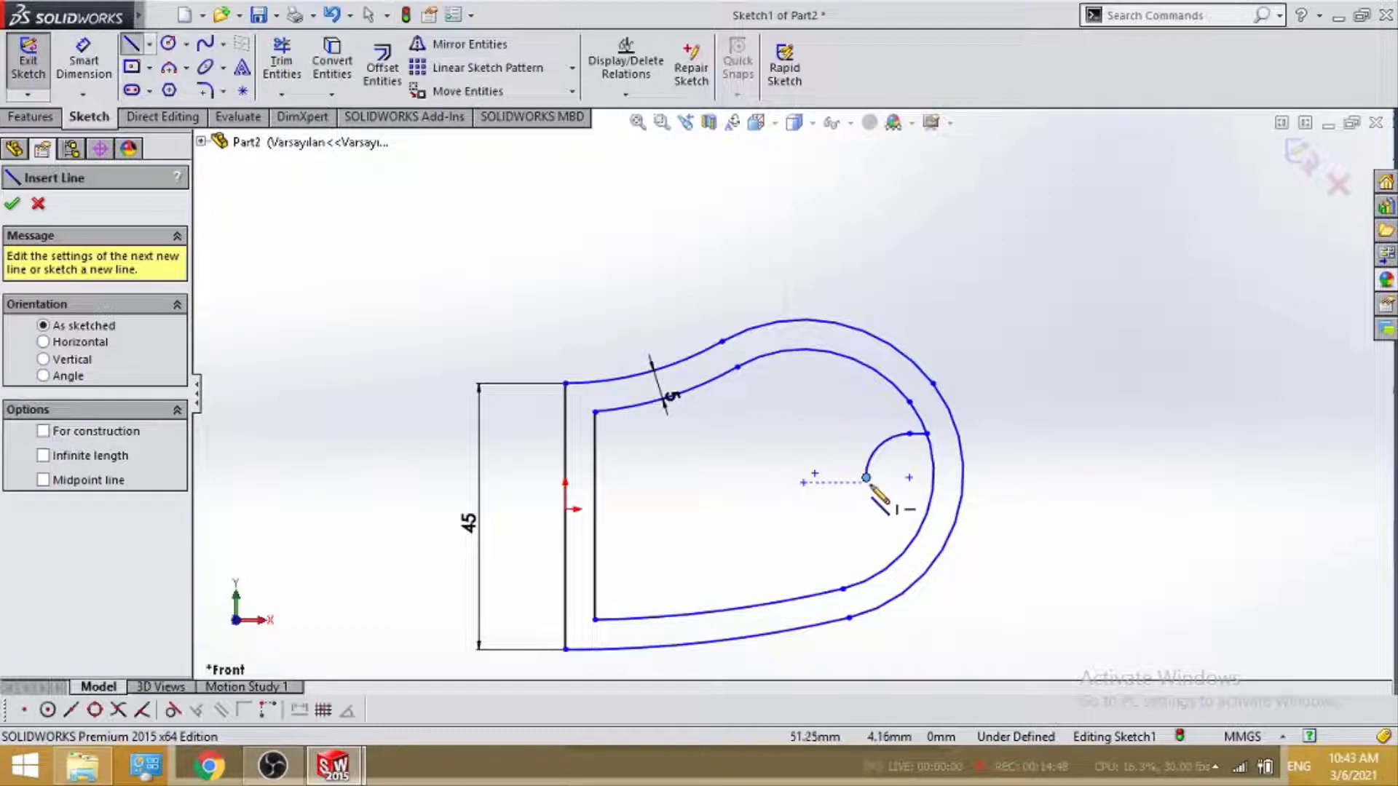
click(907, 519)
scroll(850, 465, down, 2)
key(Escape)
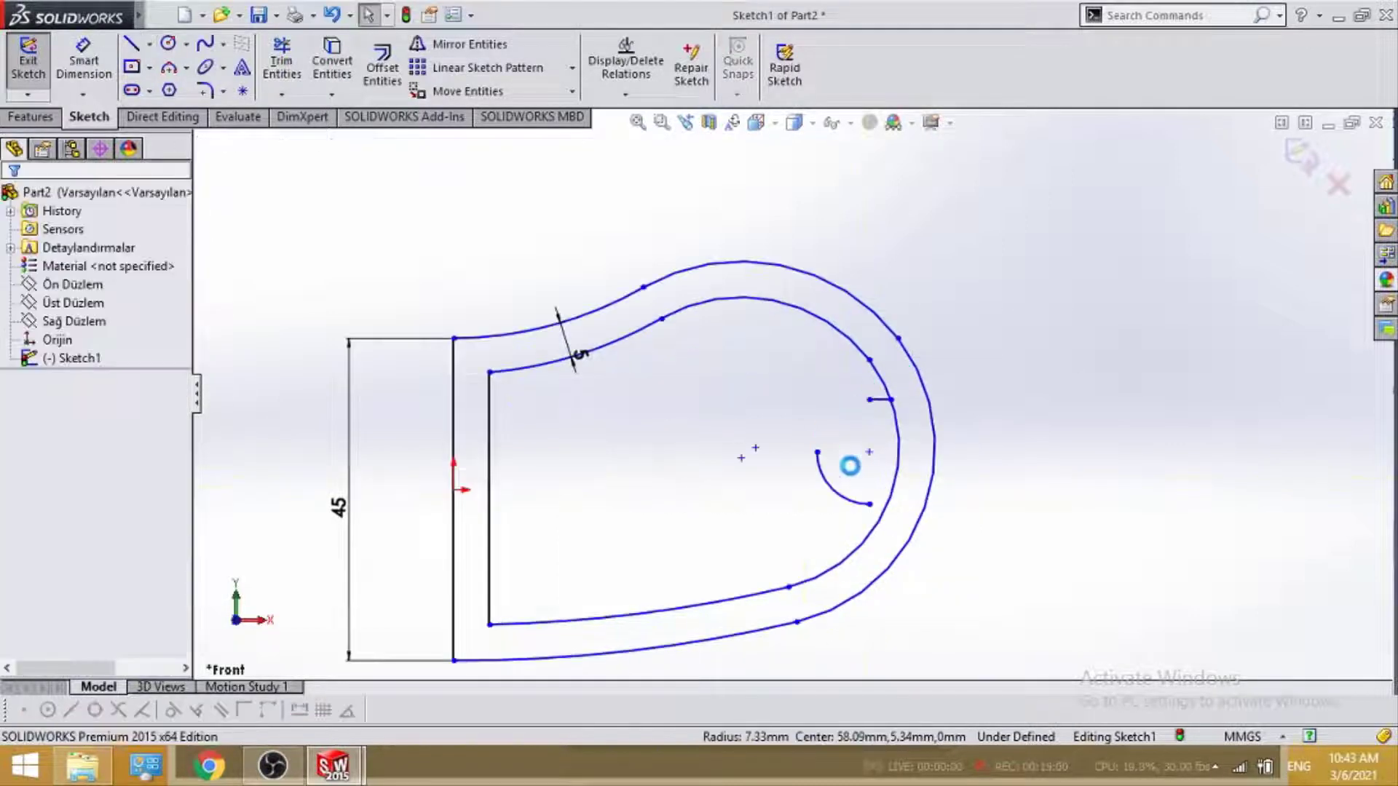
key(Escape)
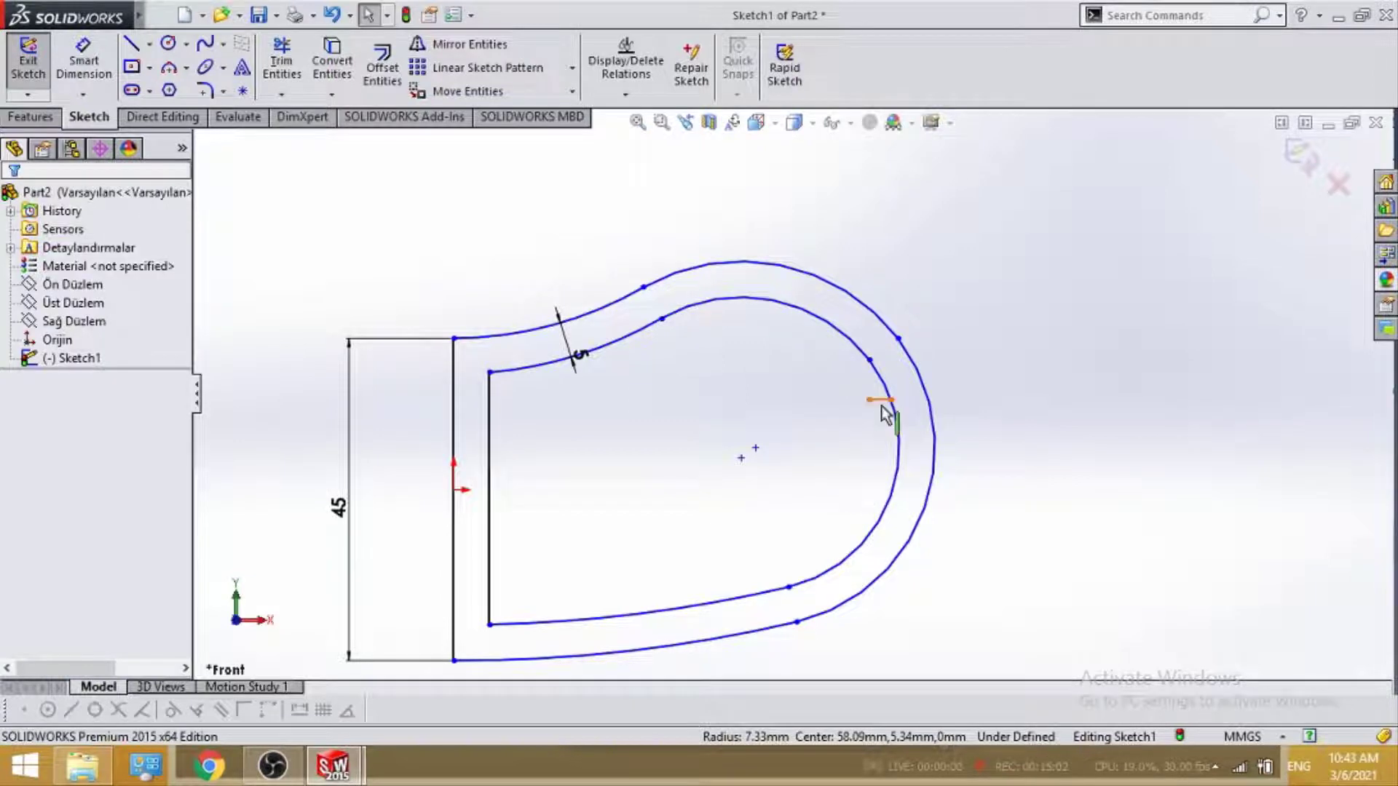
click(880, 400)
key(Delete)
Draw the slot: upper horizontal line, rounded arc end, and lower line back to the outer arc.
click(131, 45)
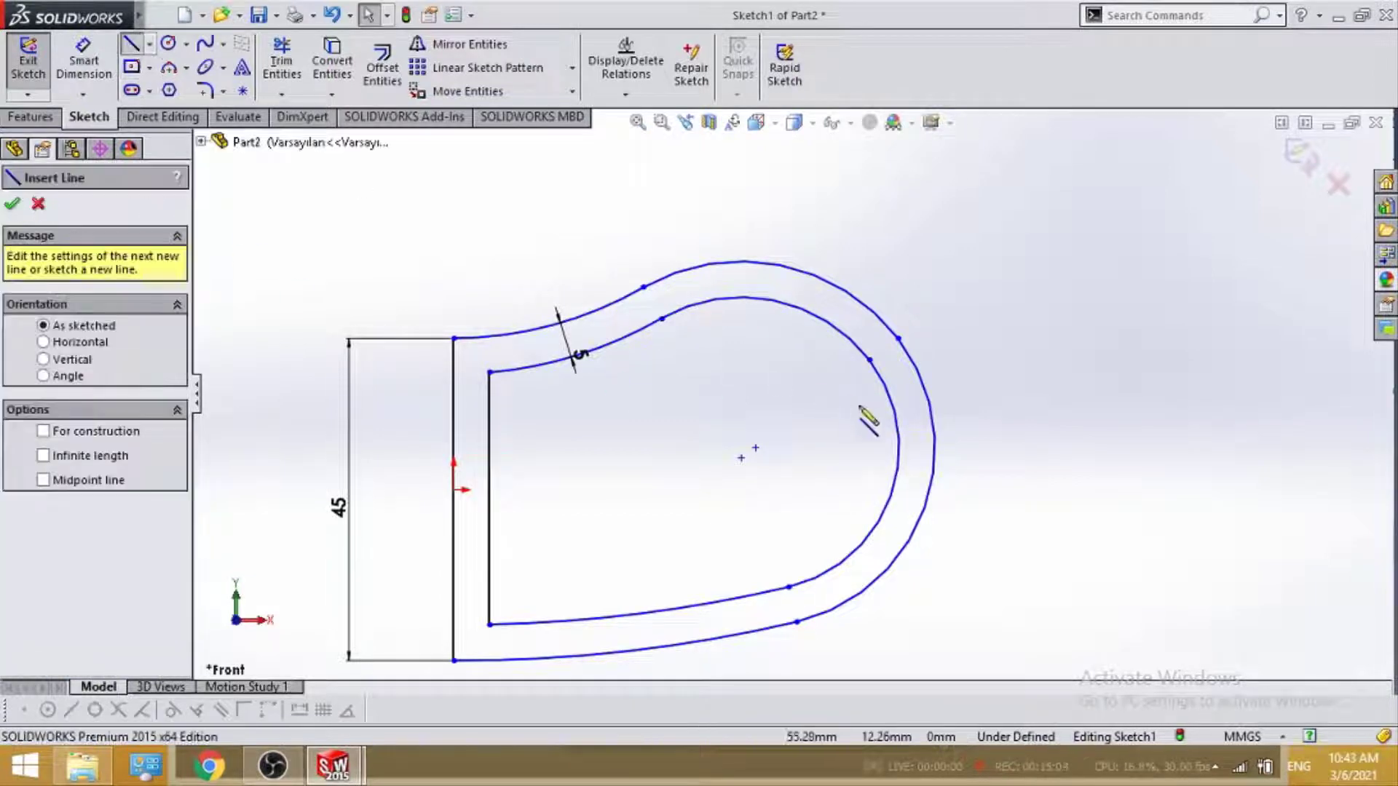
click(896, 422)
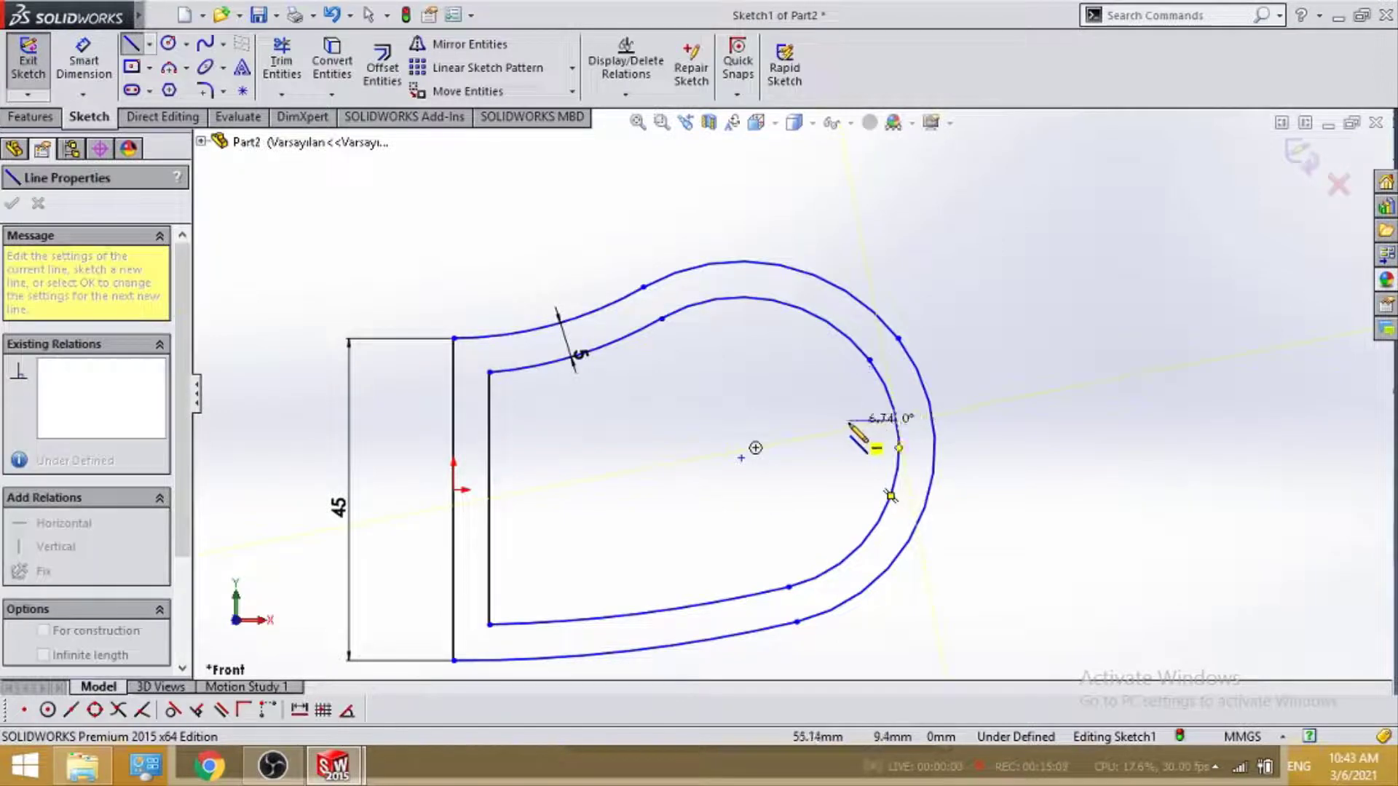
click(848, 421)
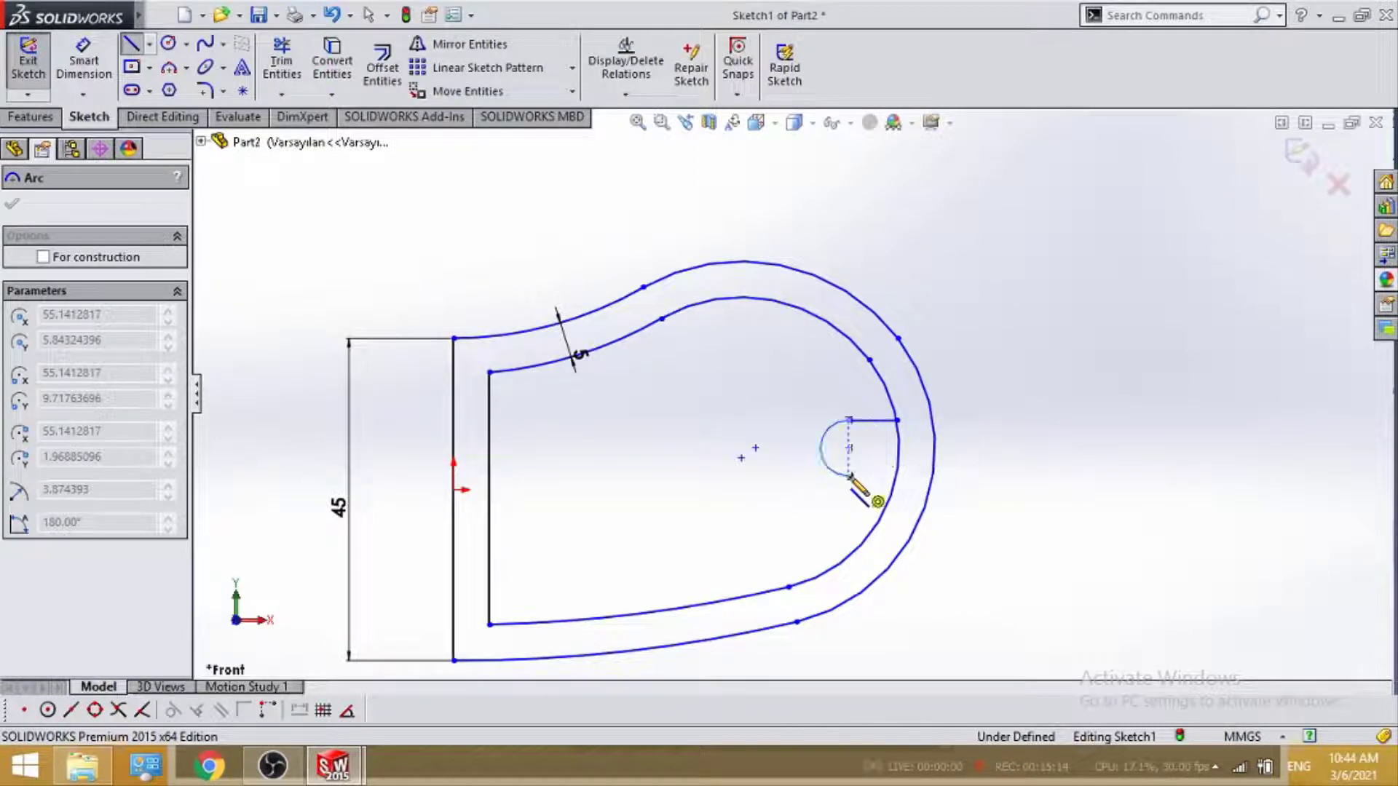
click(849, 476)
click(896, 476)
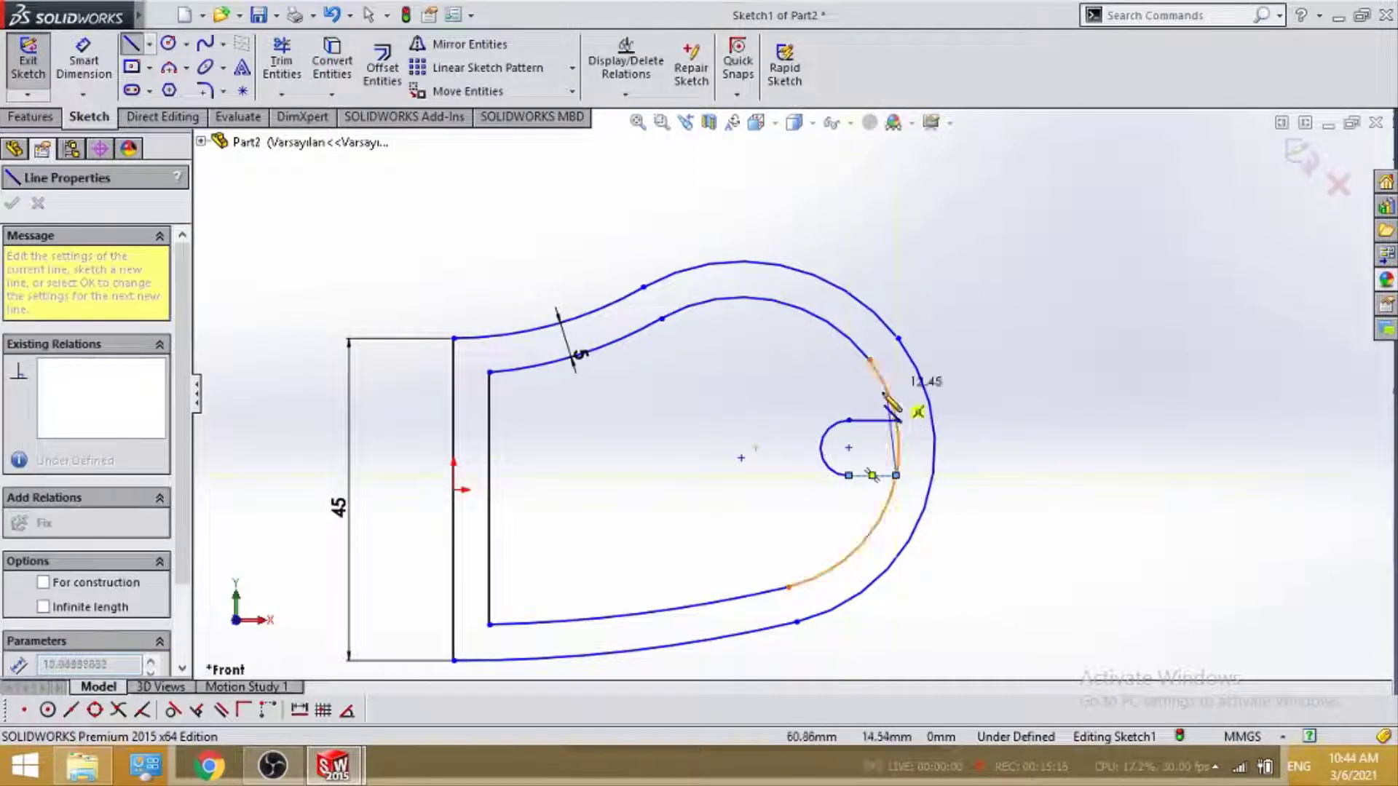
key(Escape)
scroll(967, 338, up, 1)
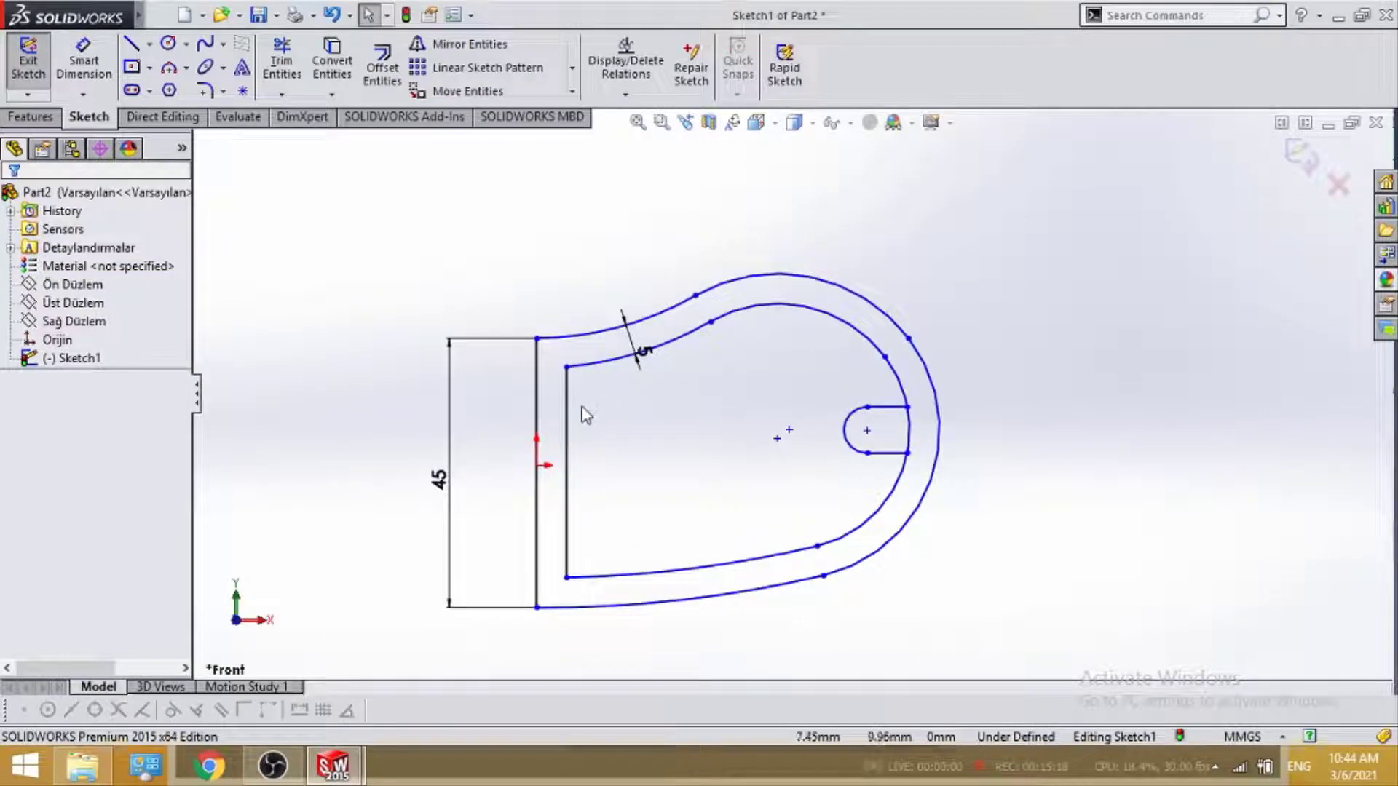
Pick the two left inner corners for sketch fillets, then cancel without applying.
click(204, 93)
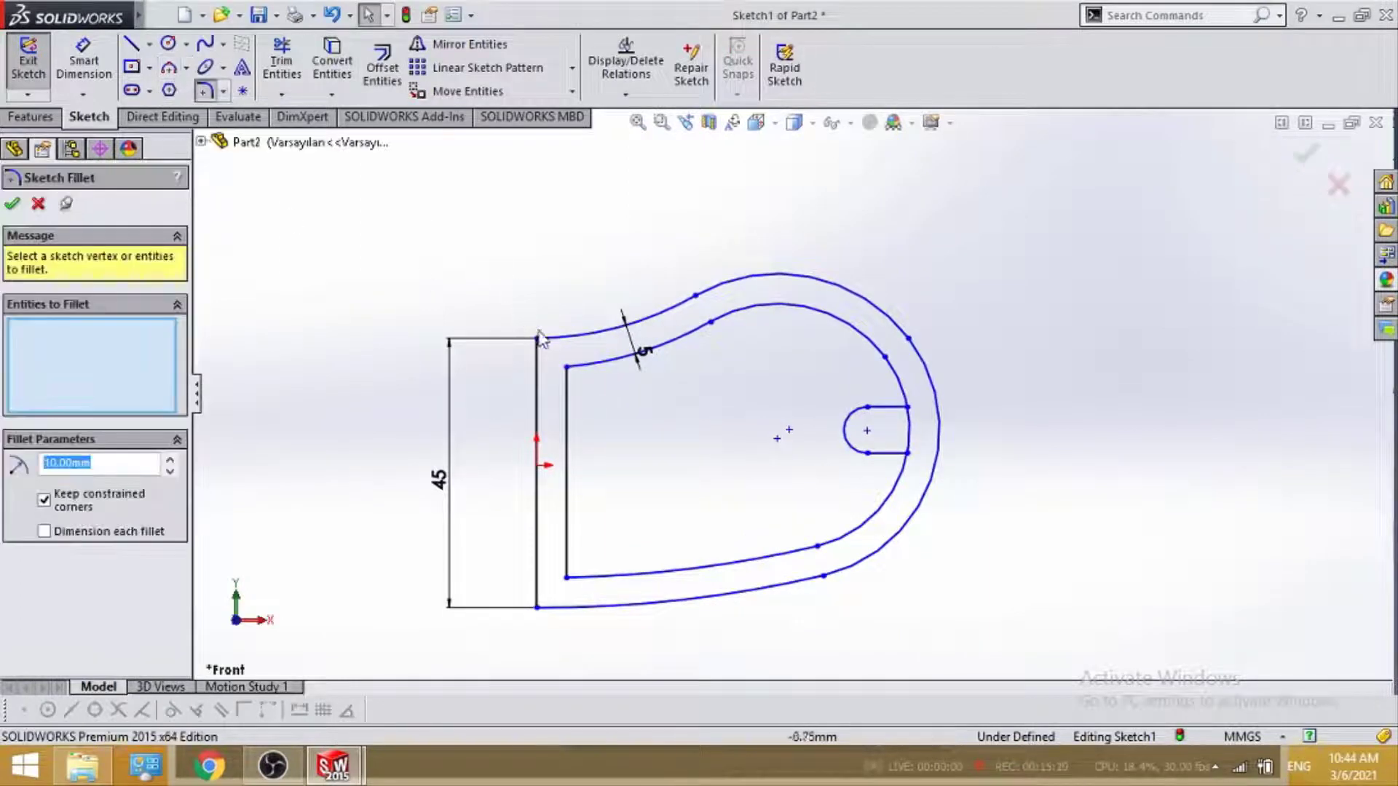
click(596, 367)
click(568, 411)
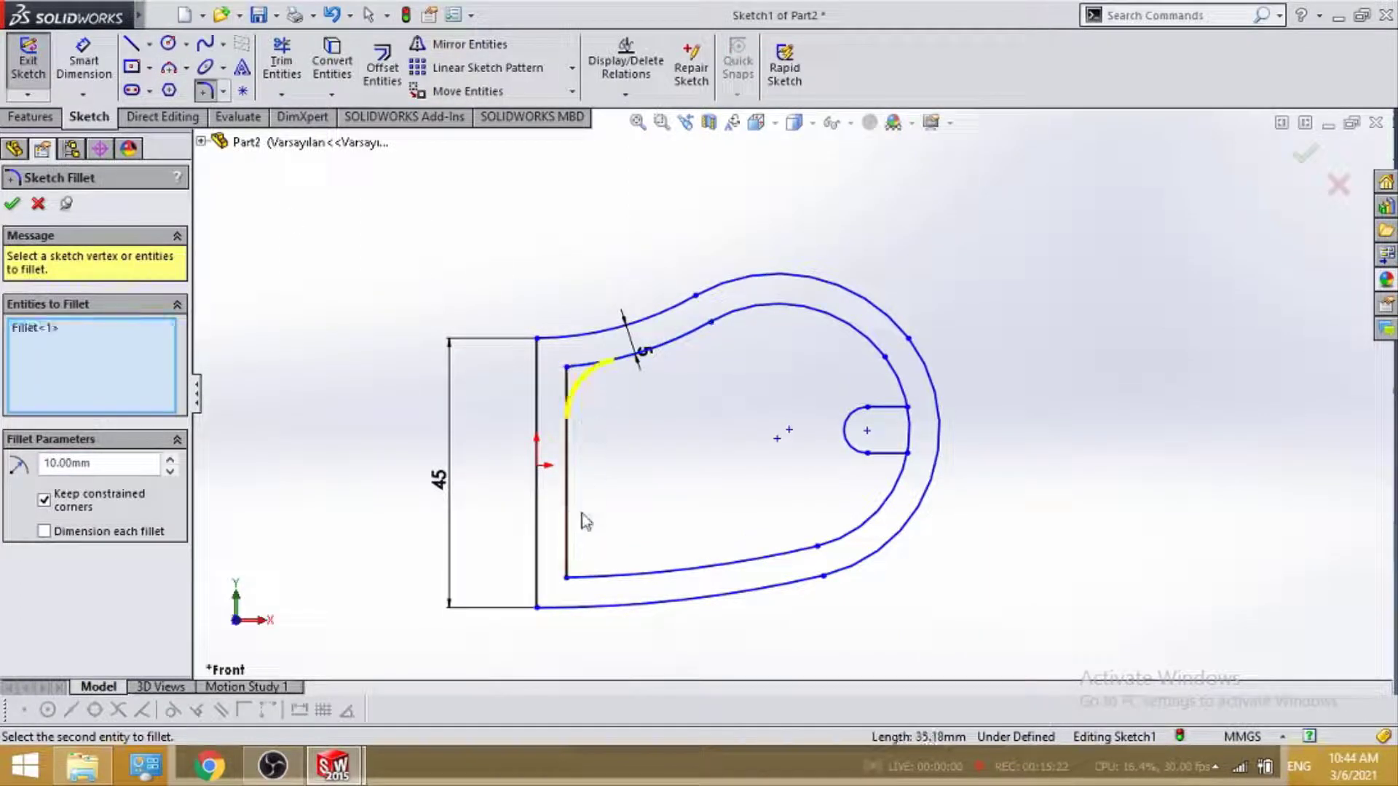
click(619, 573)
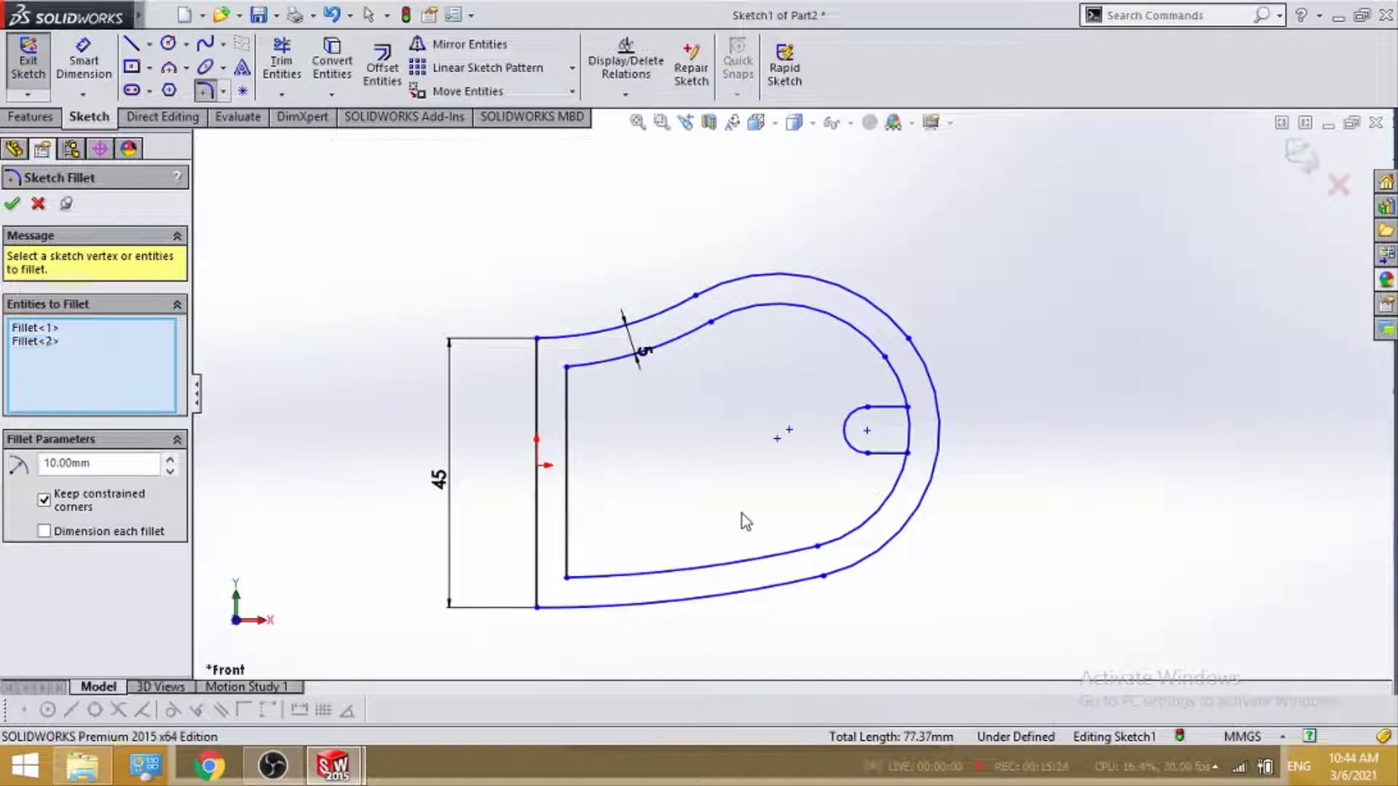
key(Escape)
click(291, 73)
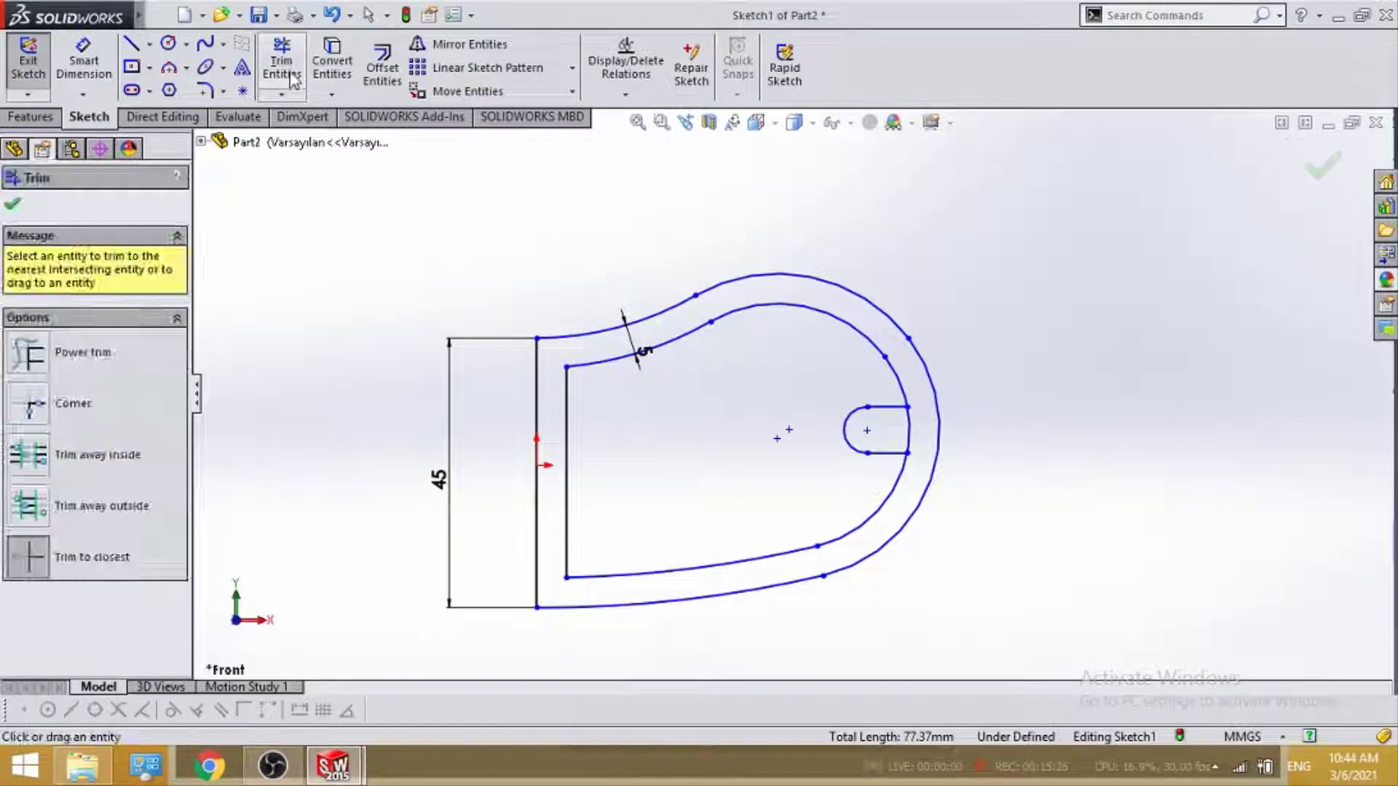
Apply 5 mm fillets to the upper-left and lower-left inner corners.
click(204, 90)
click(594, 364)
click(569, 421)
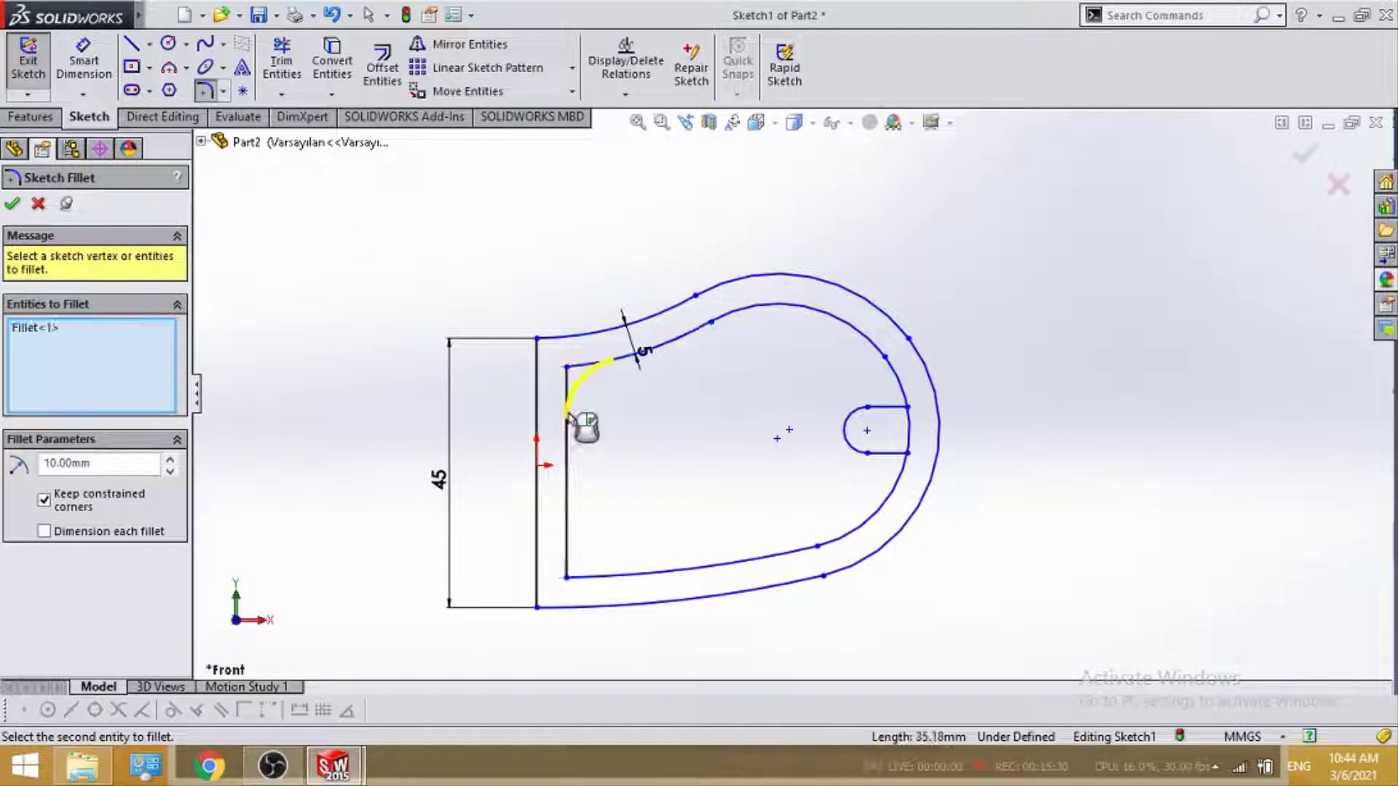
click(571, 579)
text(5)
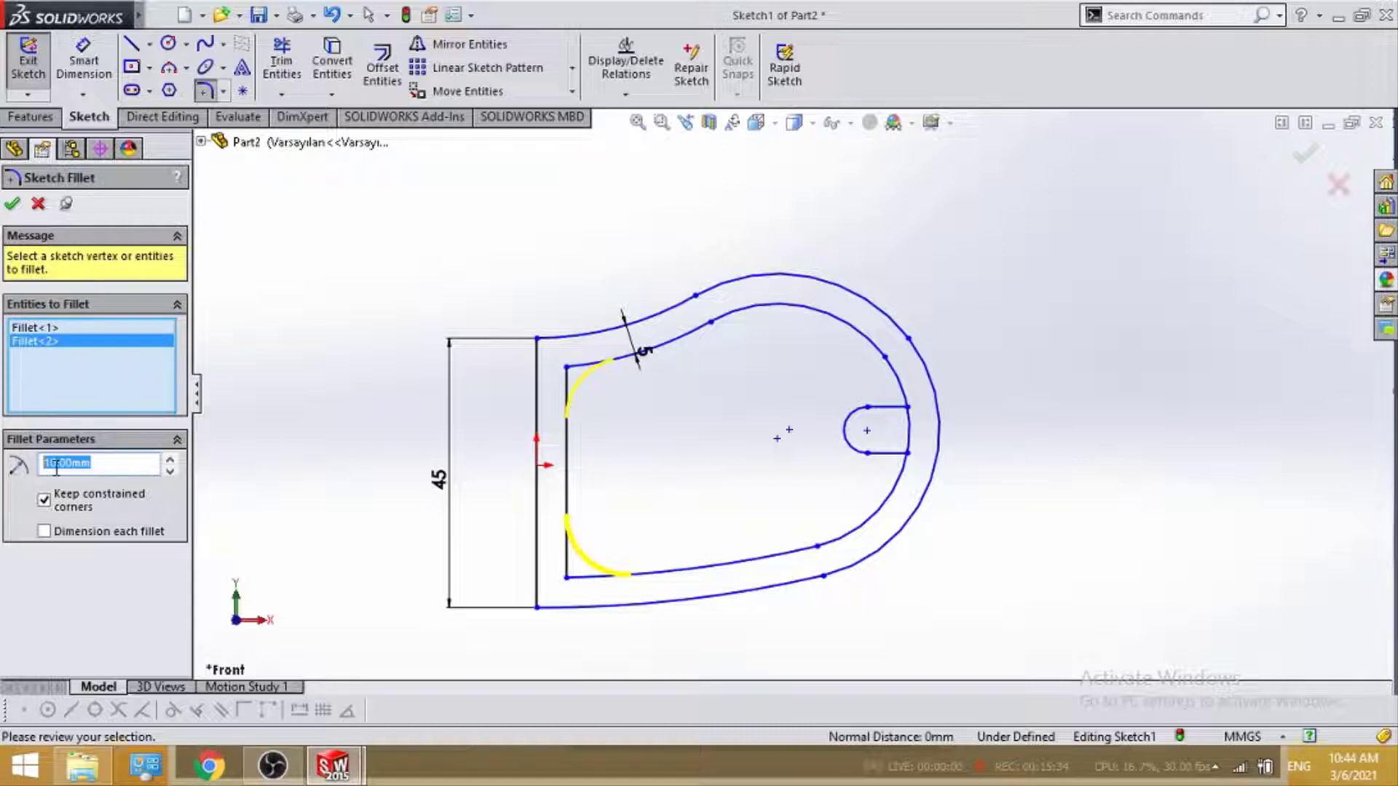
click(12, 203)
scroll(737, 482, up, 1)
scroll(712, 350, down, 2)
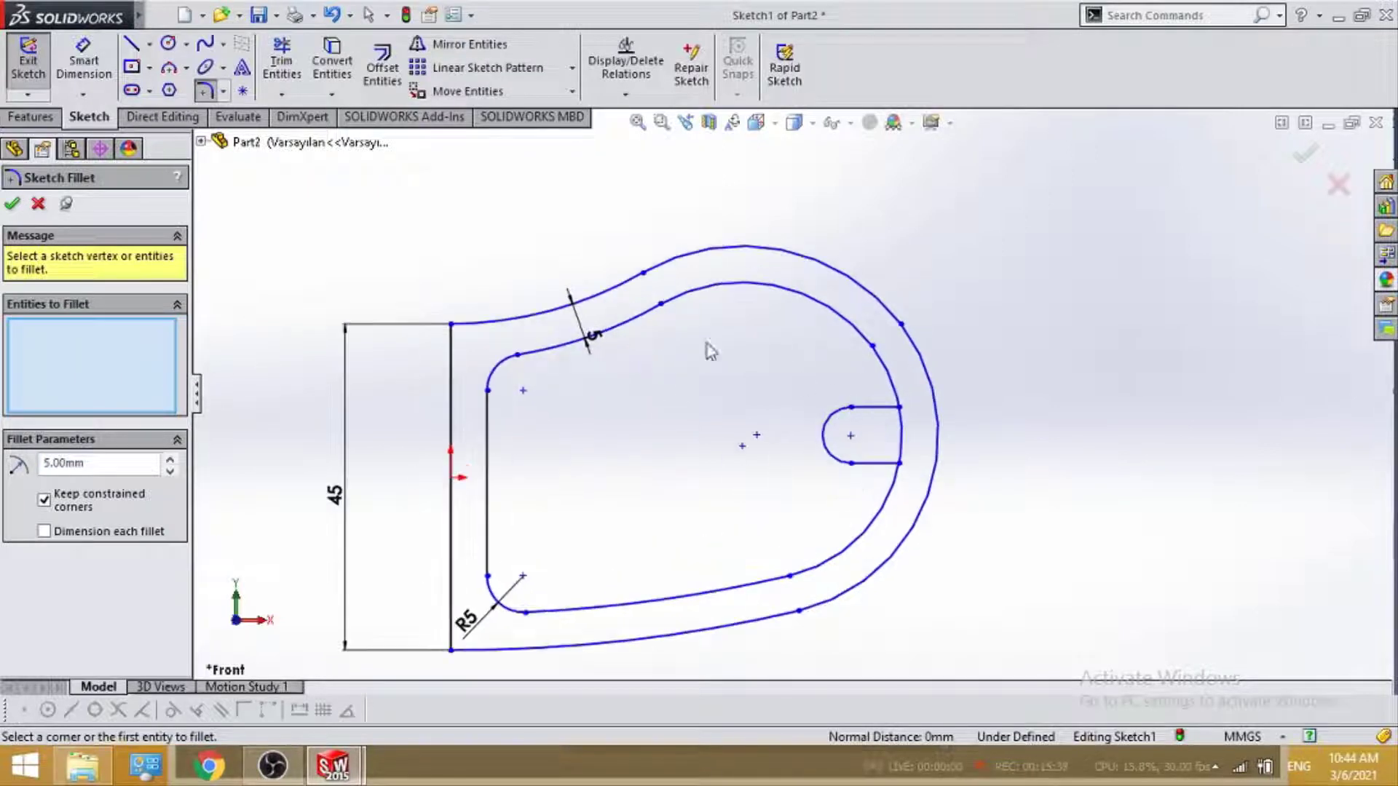
Trim the inner arc out of the slot opening.
click(281, 73)
click(905, 440)
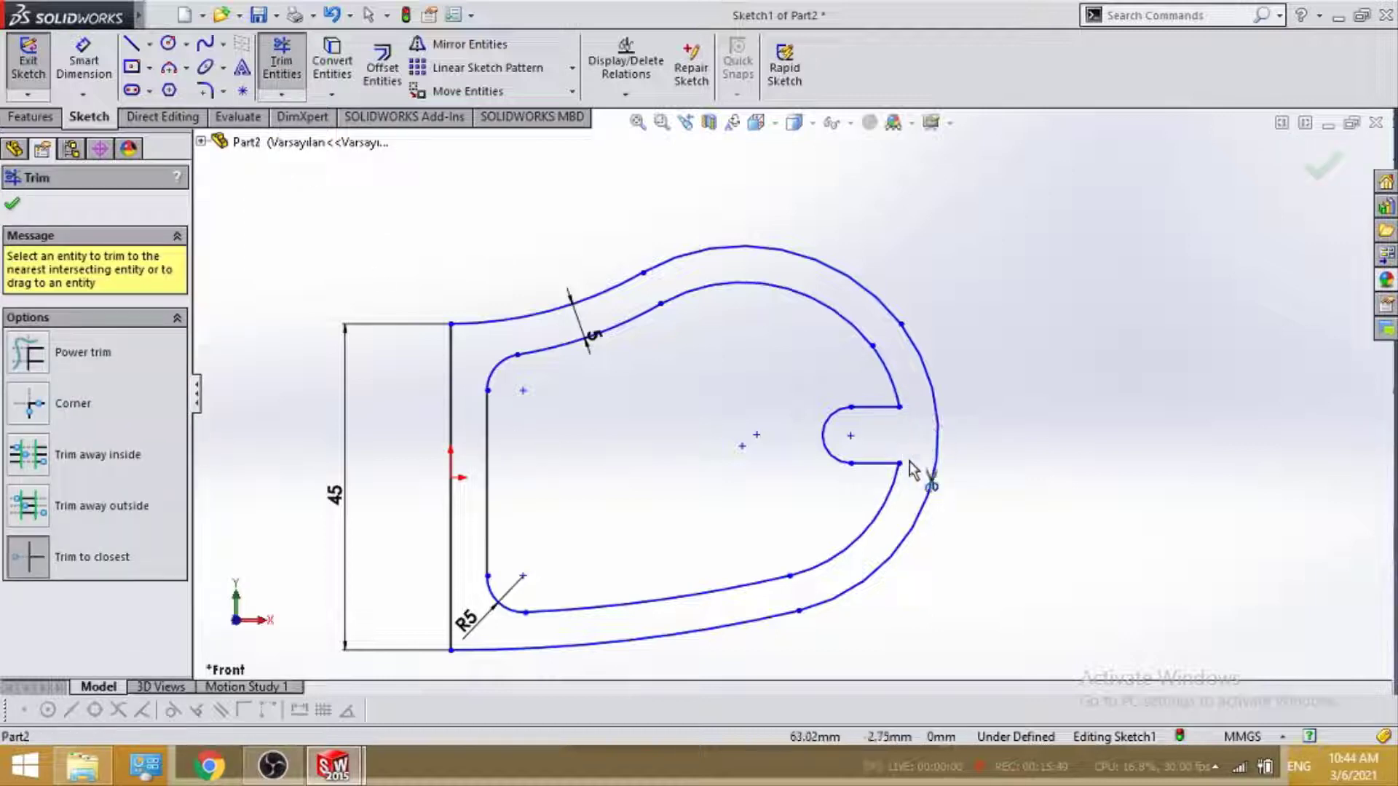
key(Escape)
scroll(734, 425, up, 2)
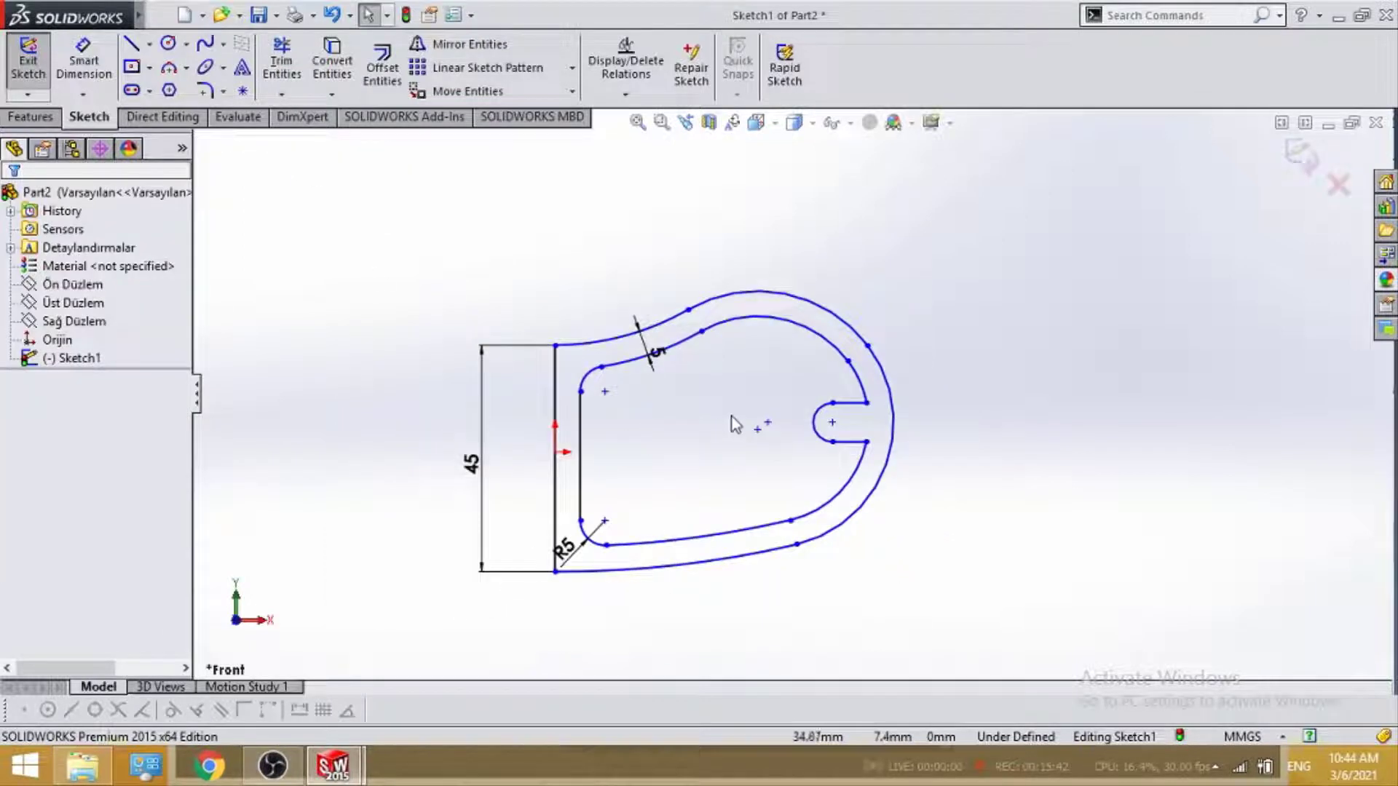
click(31, 118)
Extrude the handle sketch Blind 10 mm as Boss-Extrude1 and orbit to view it.
click(37, 65)
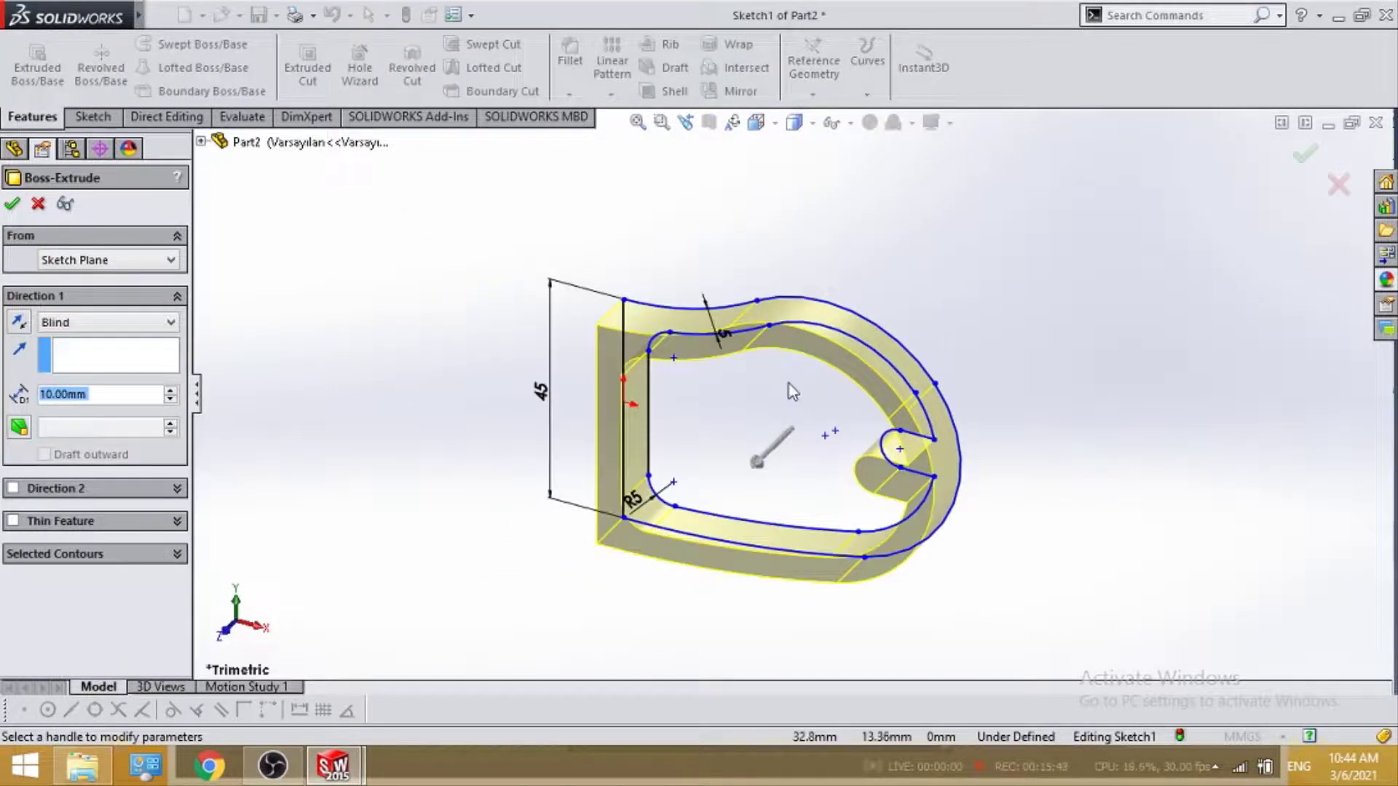
click(12, 206)
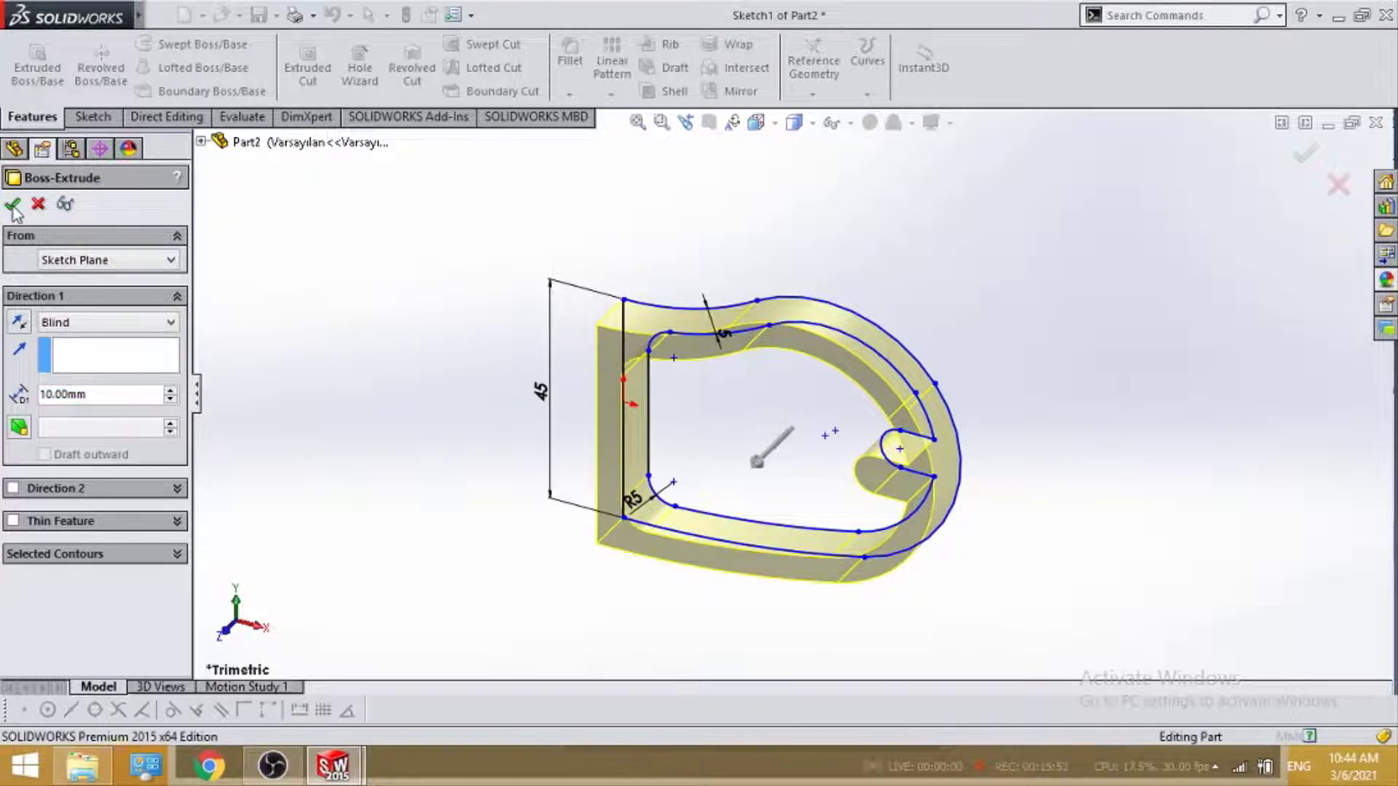
mouse_move(626, 365)
middle_down()
mouse_move(671, 296)
mouse_move(724, 289)
mouse_move(758, 255)
mouse_move(708, 304)
mouse_move(731, 337)
middle_up()
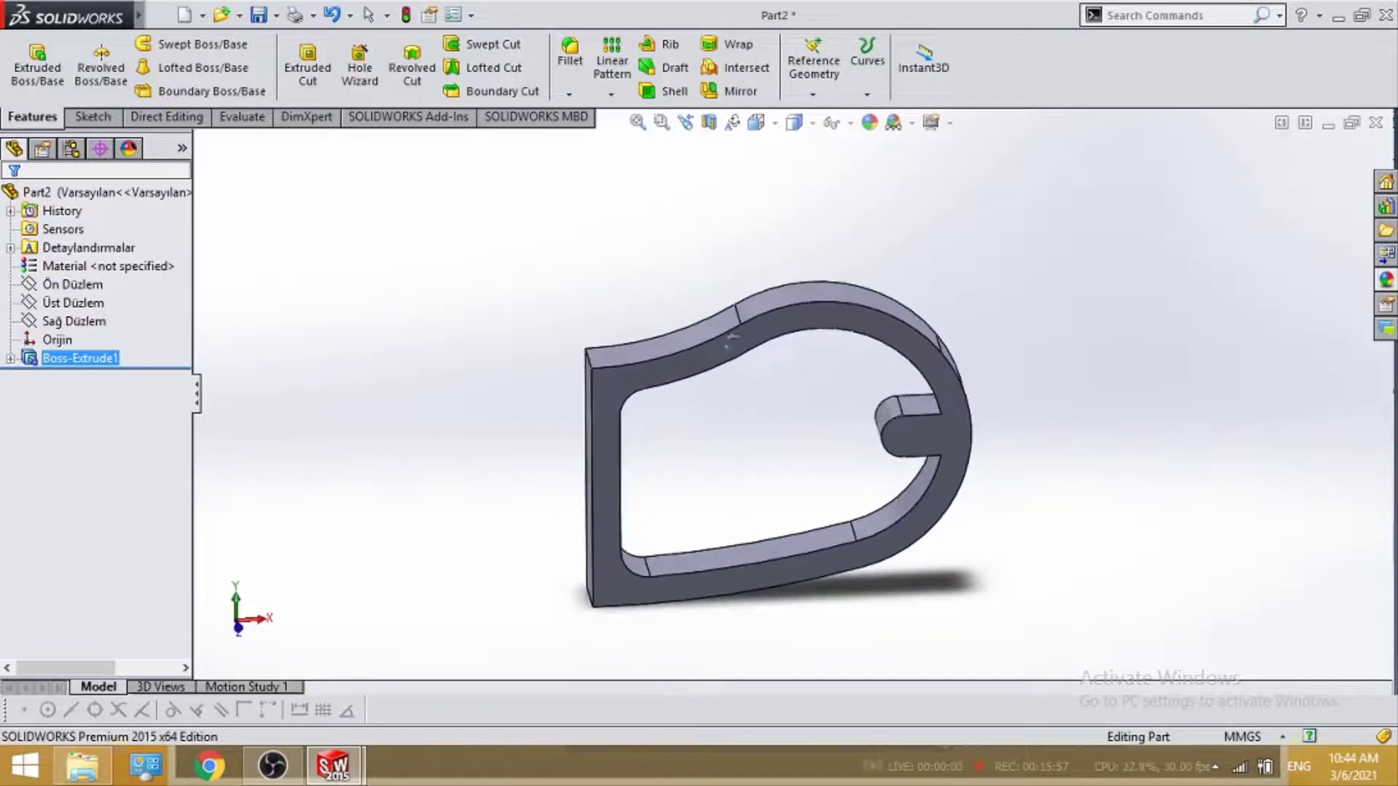
Apply red high gloss plastic from the Appearances library to the handle.
click(1386, 283)
scroll(1327, 504, up, 2)
scroll(1322, 513, up, 2)
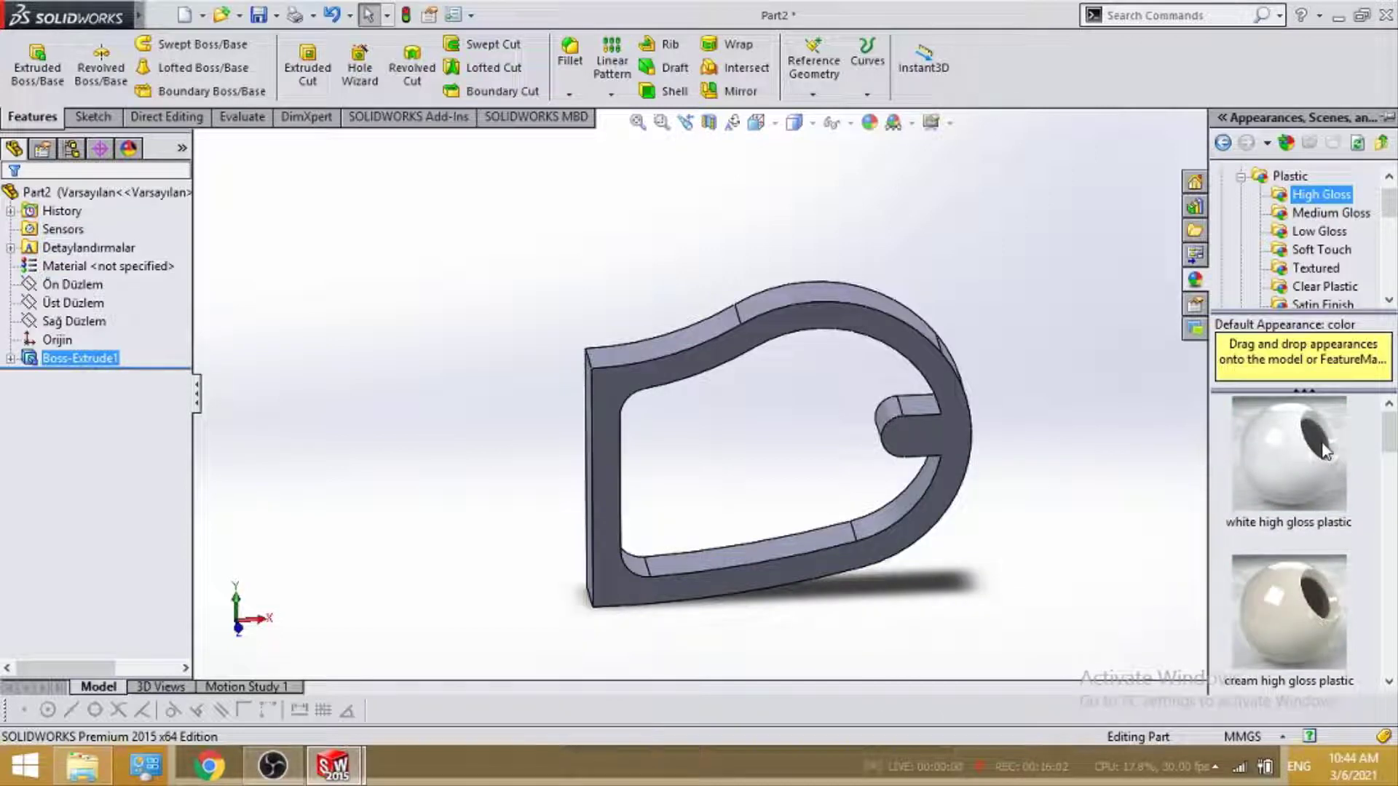
scroll(1321, 455, down, 2)
scroll(1314, 598, down, 2)
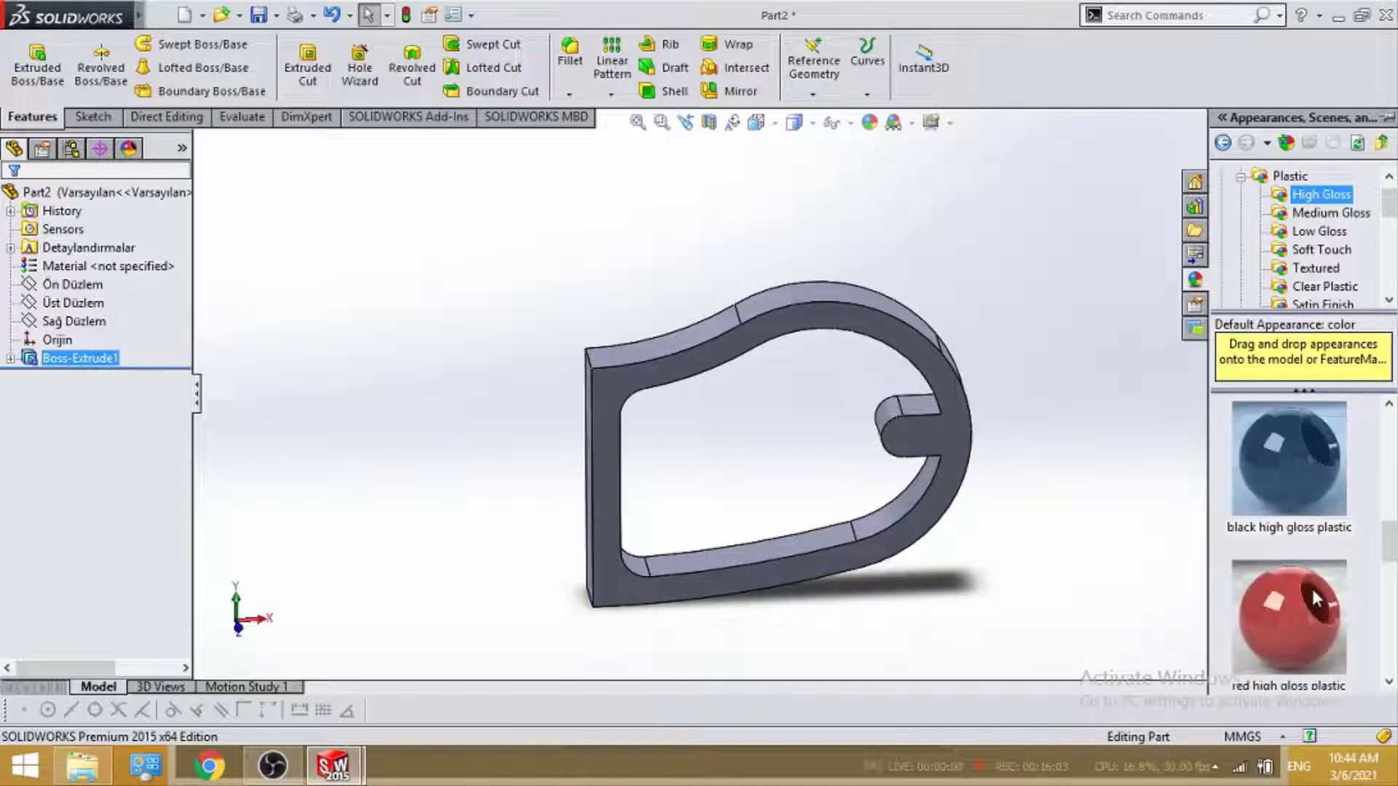
double_click(1278, 617)
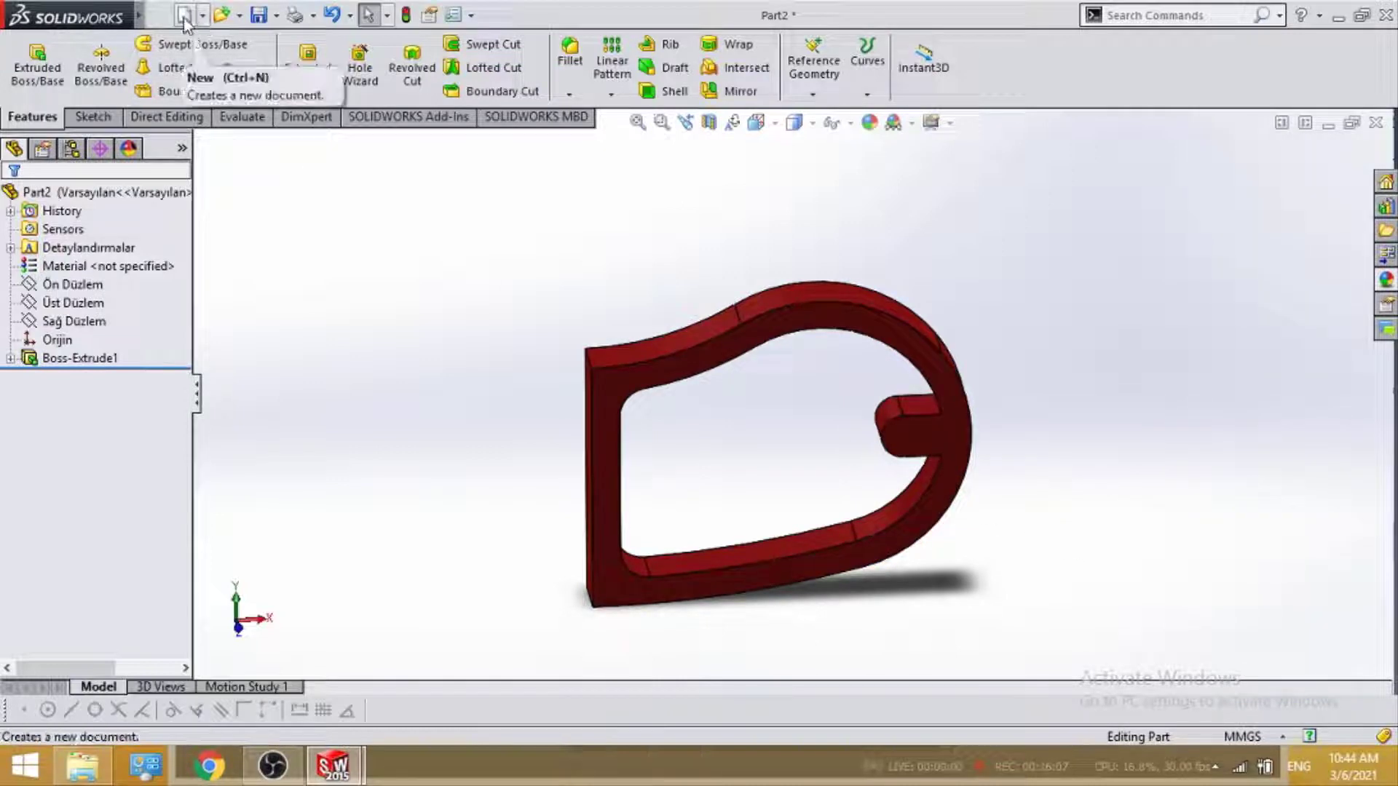
Save the handle part as sap1.
click(258, 15)
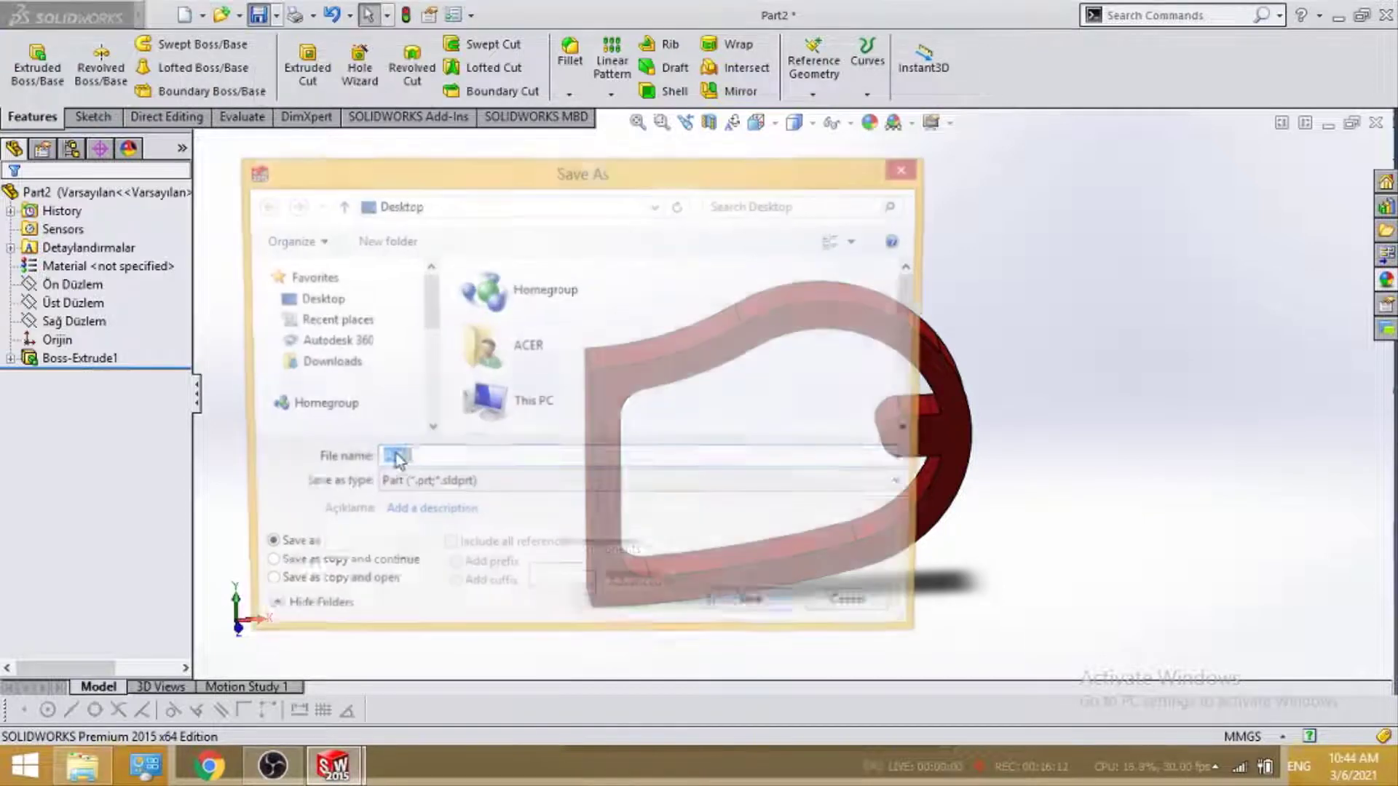
text(sap1)
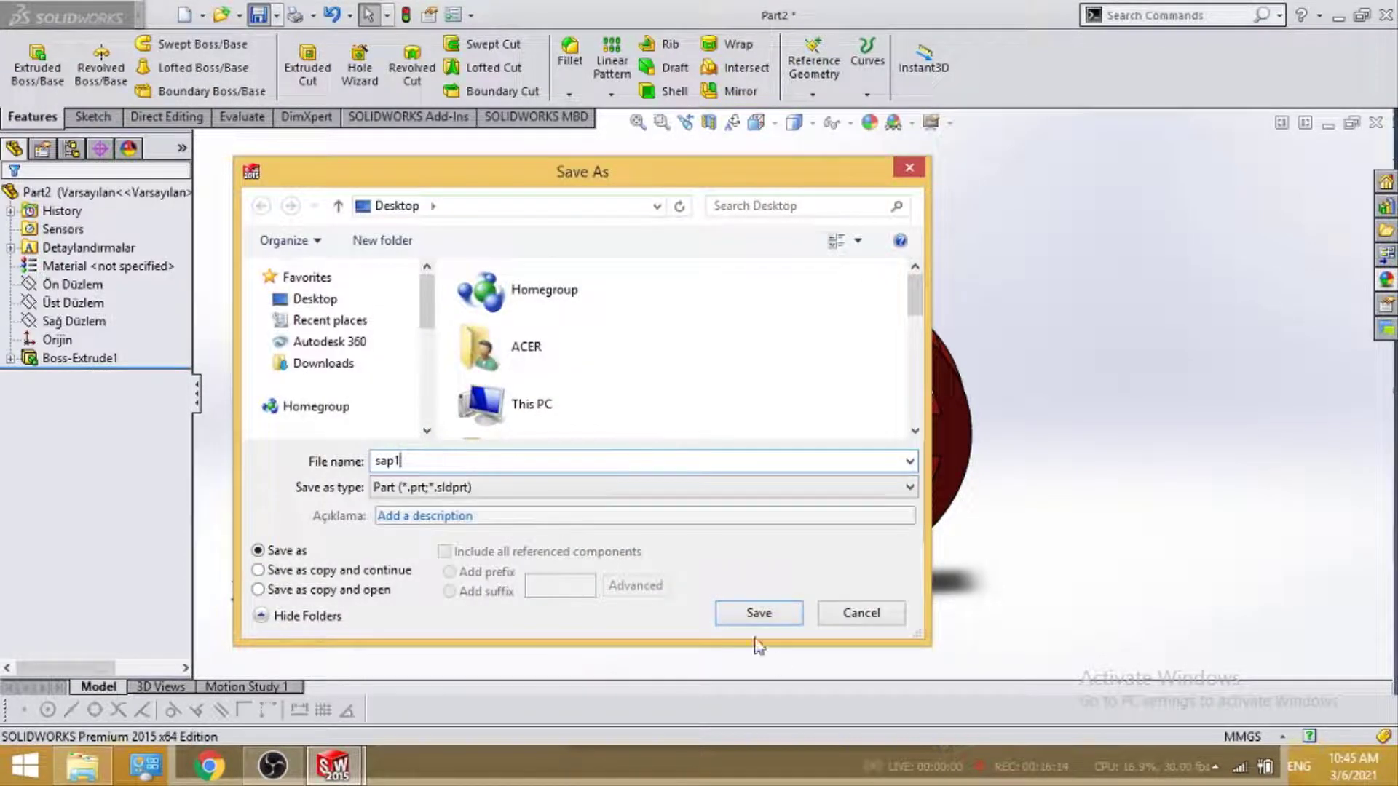
click(759, 613)
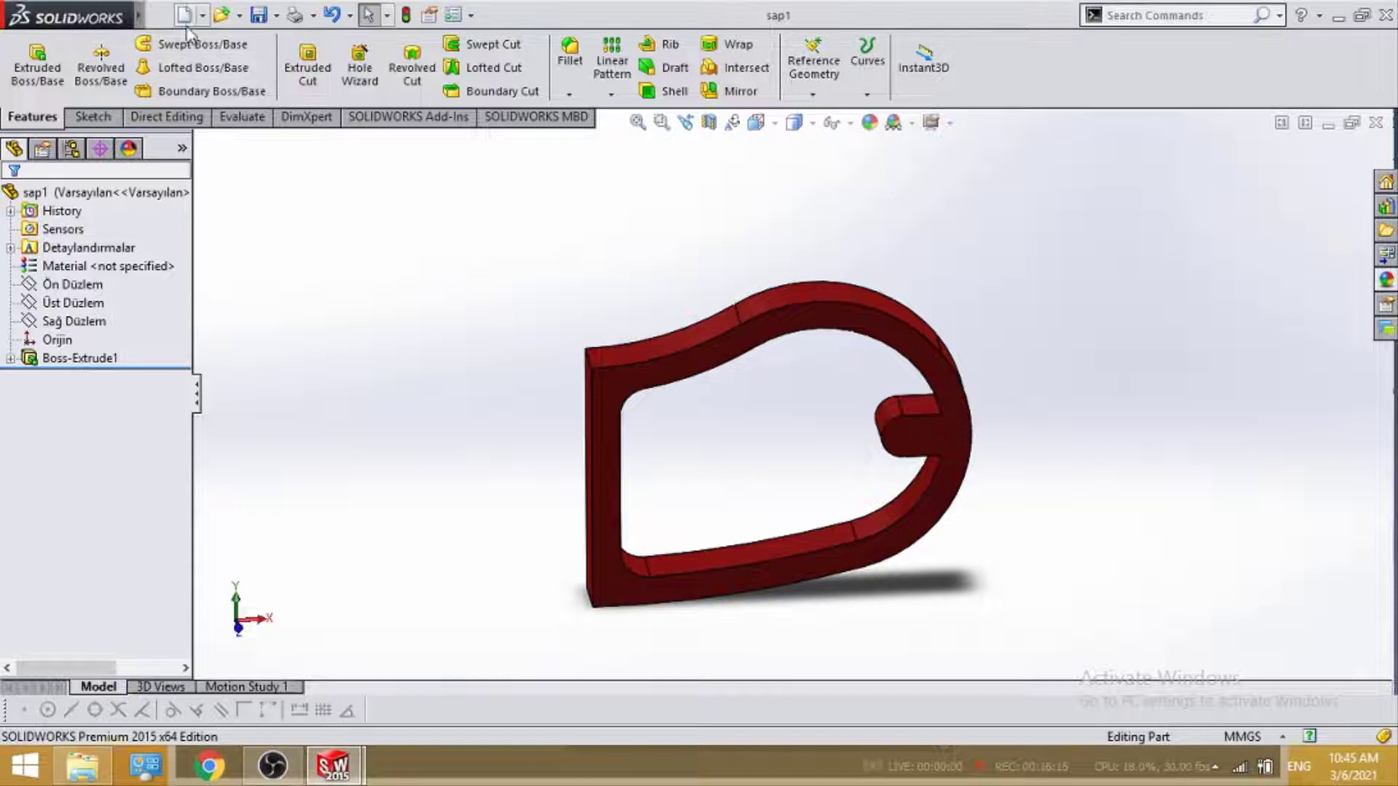
Create a new part and start a sketch on the Ön Düzlem front plane.
click(204, 18)
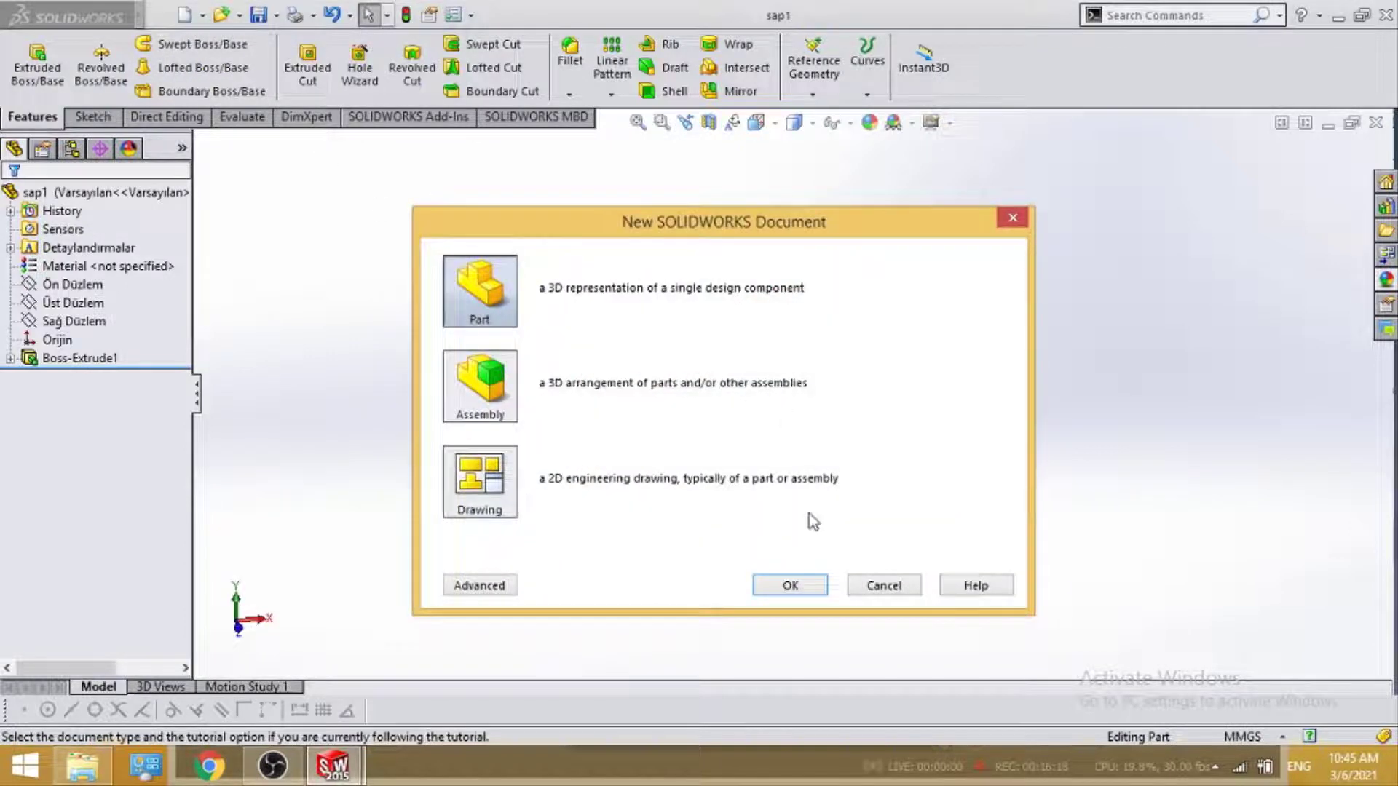
click(790, 585)
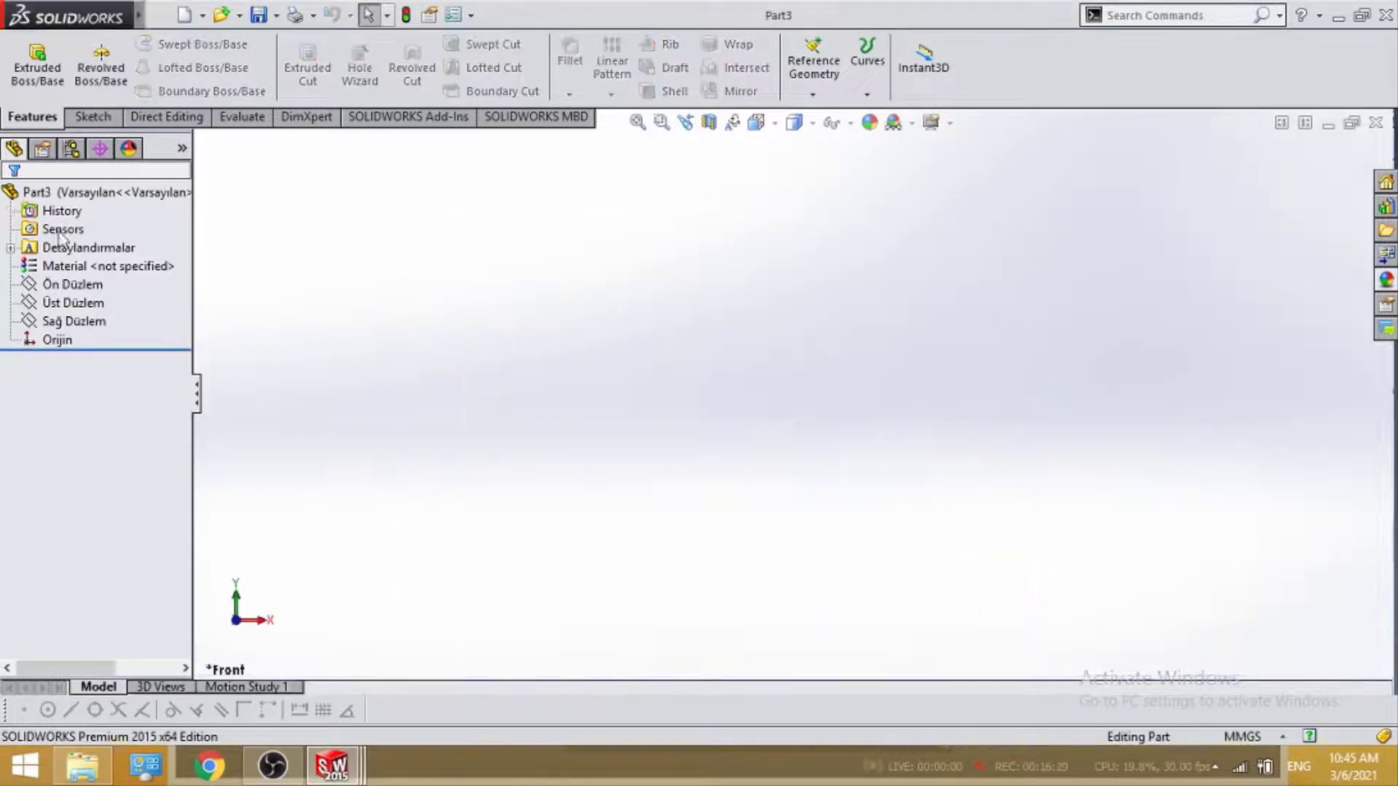
click(95, 286)
click(117, 256)
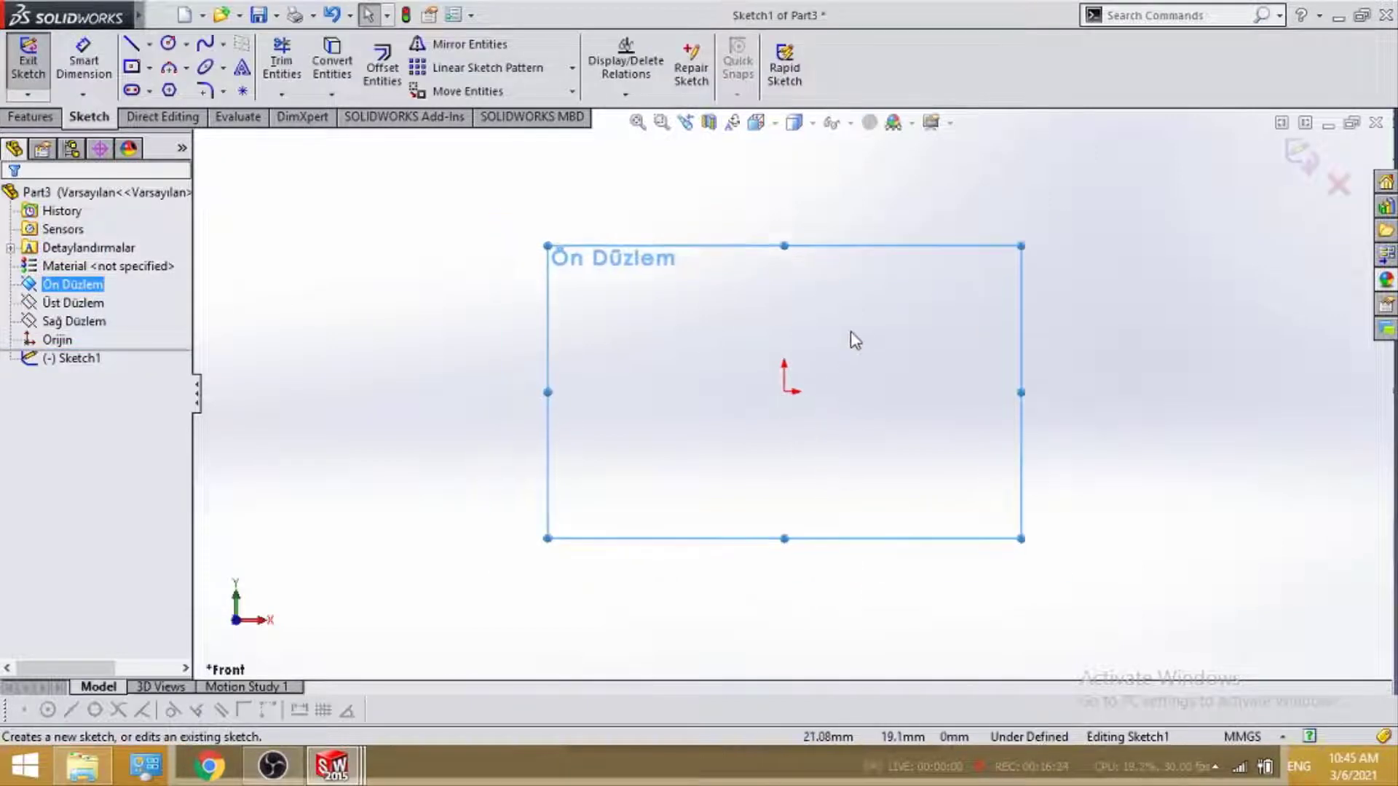
Draw an ellipse centred at the origin and dimension its width to 27 mm.
click(205, 69)
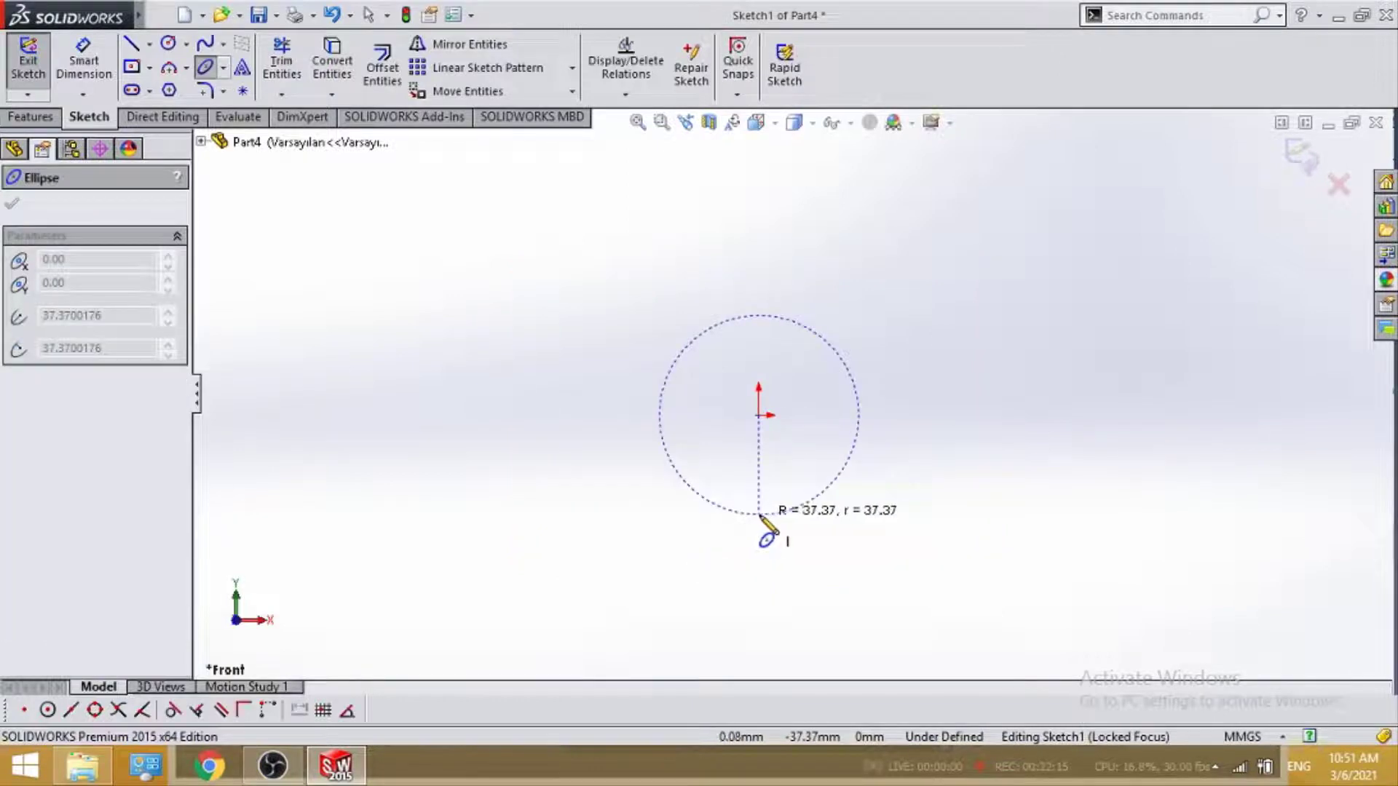
click(761, 516)
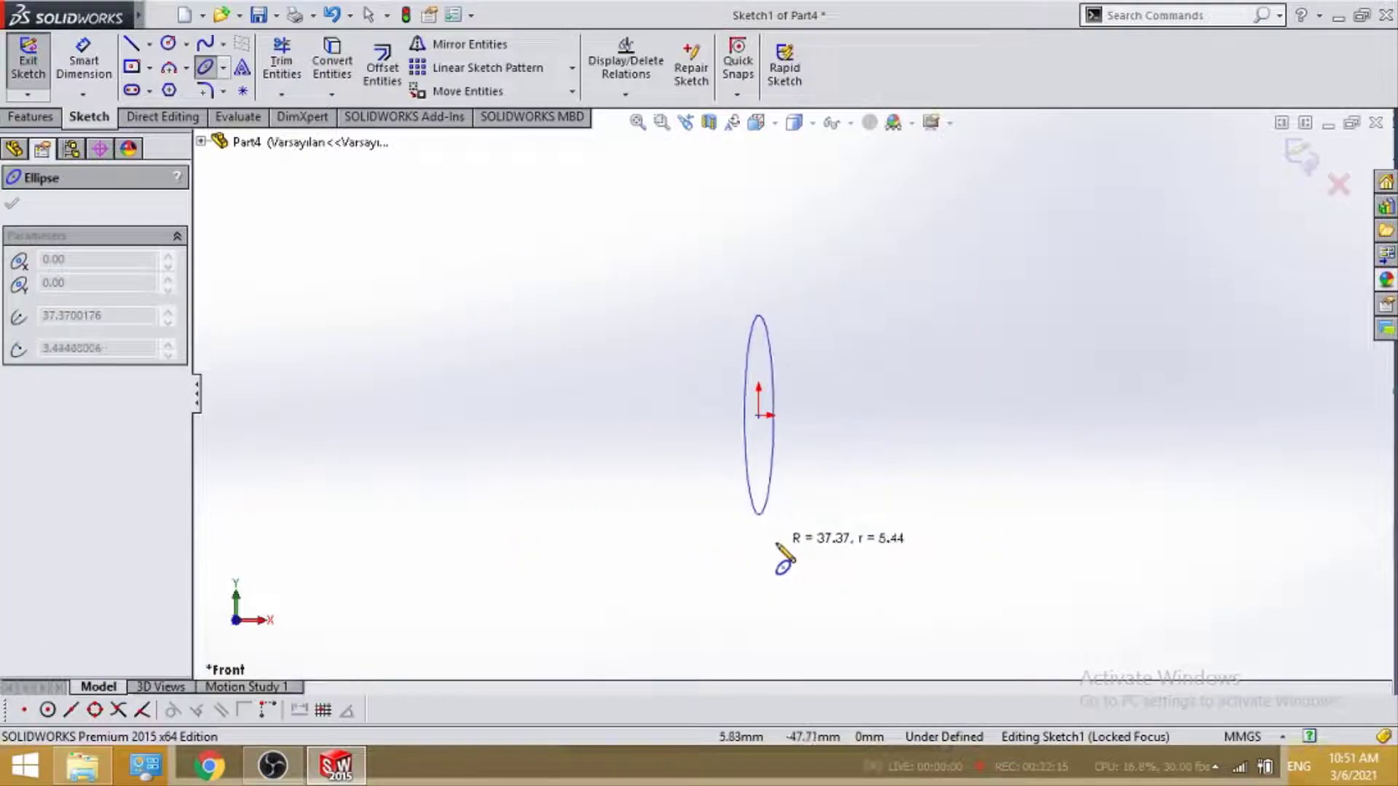
click(813, 572)
key(Escape)
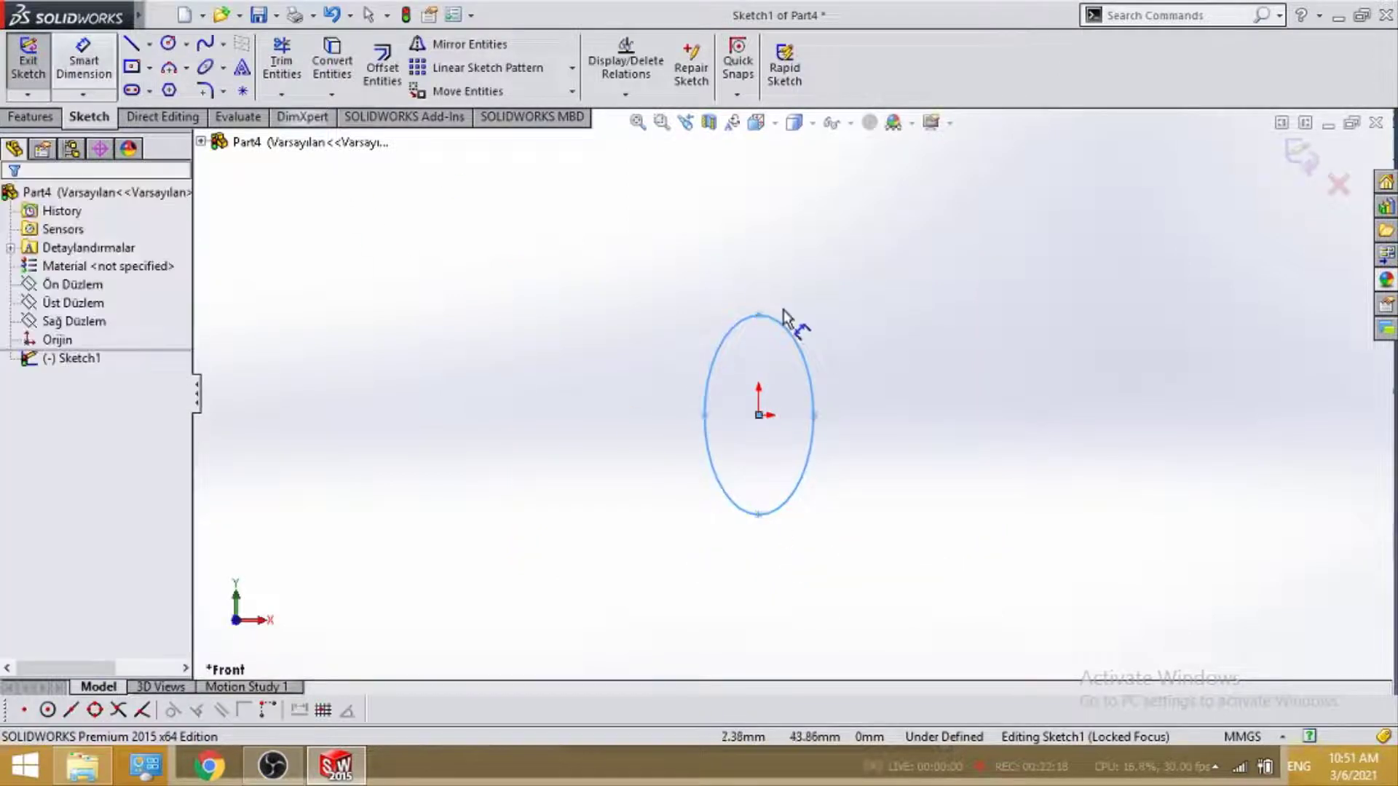
click(813, 415)
click(704, 415)
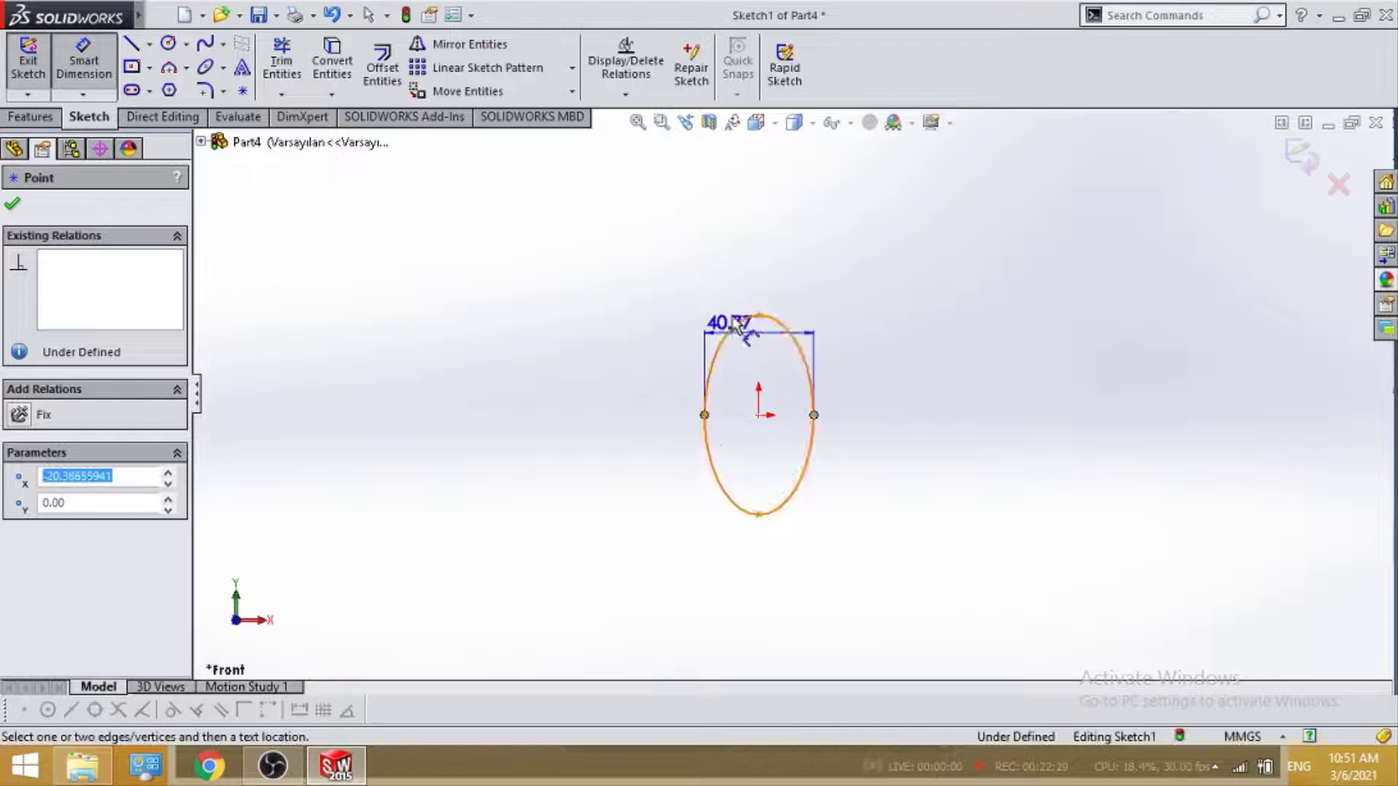
click(743, 287)
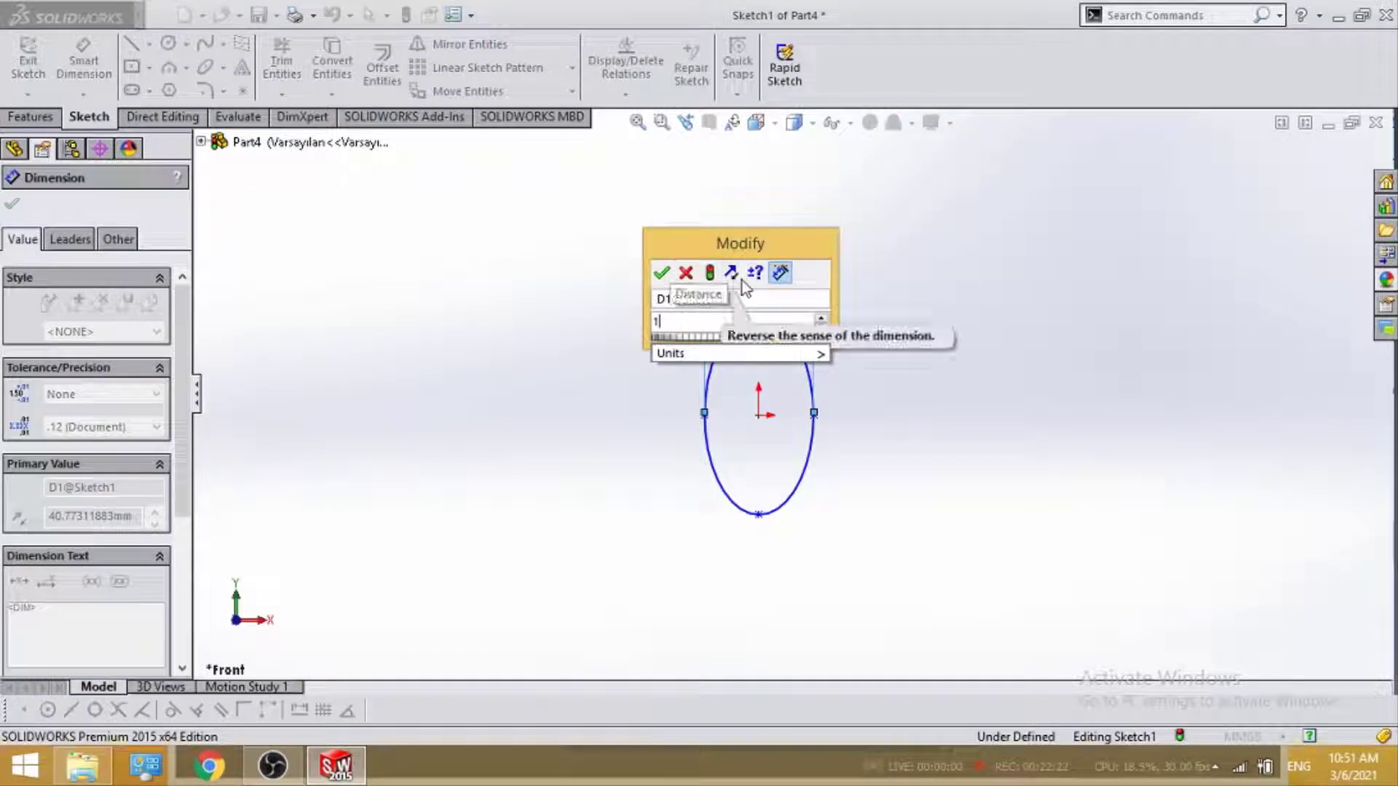
text(27)
key(Return)
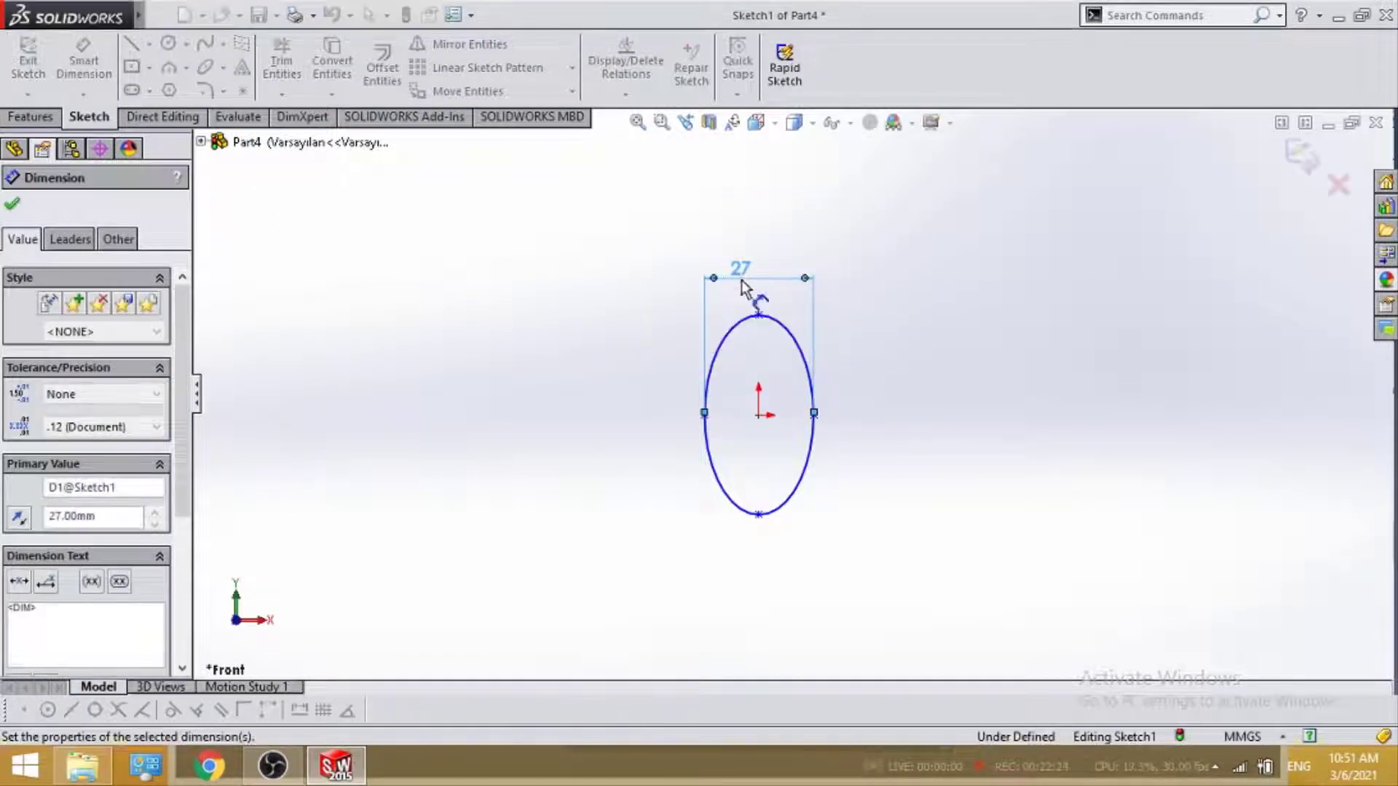
Dimension the ellipse's height between top and bottom points to 29 mm.
click(758, 315)
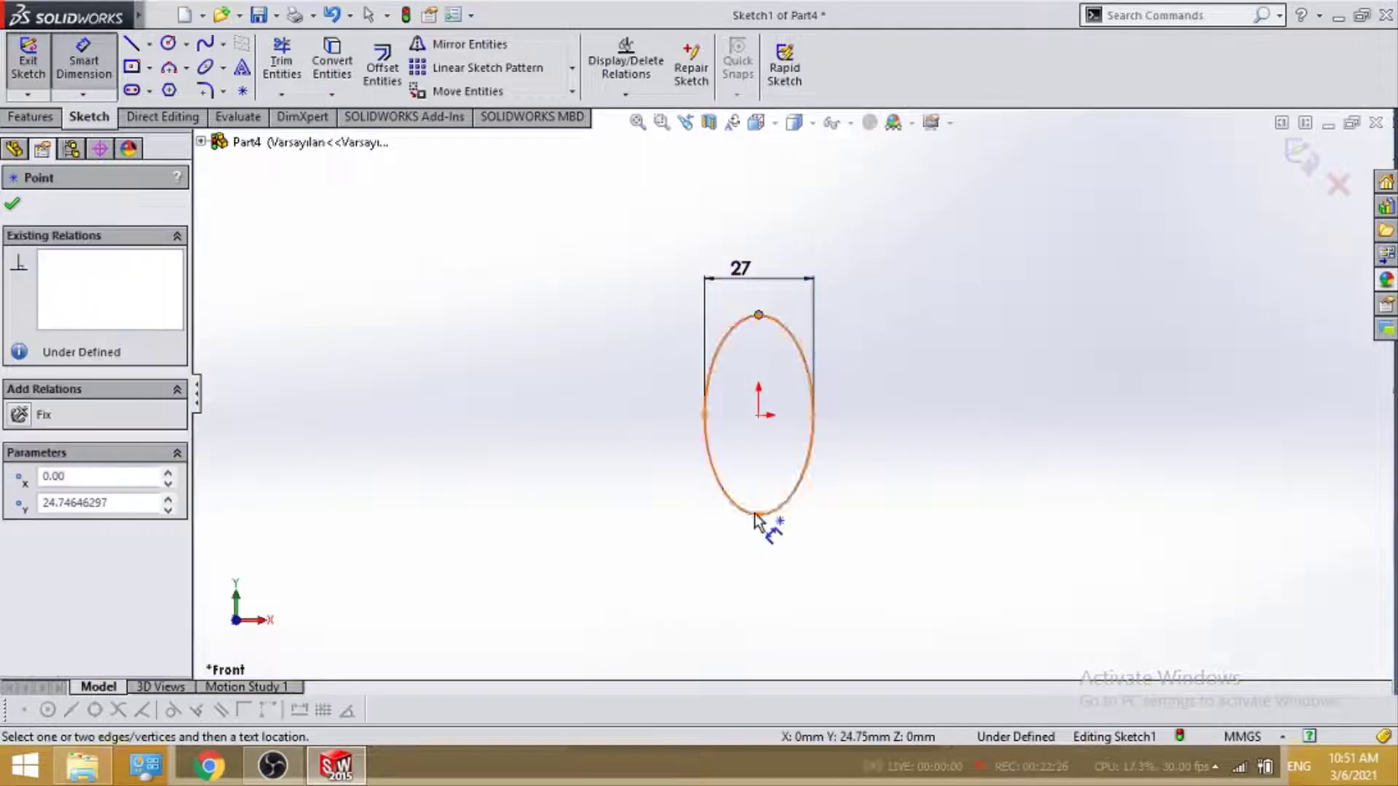
click(758, 514)
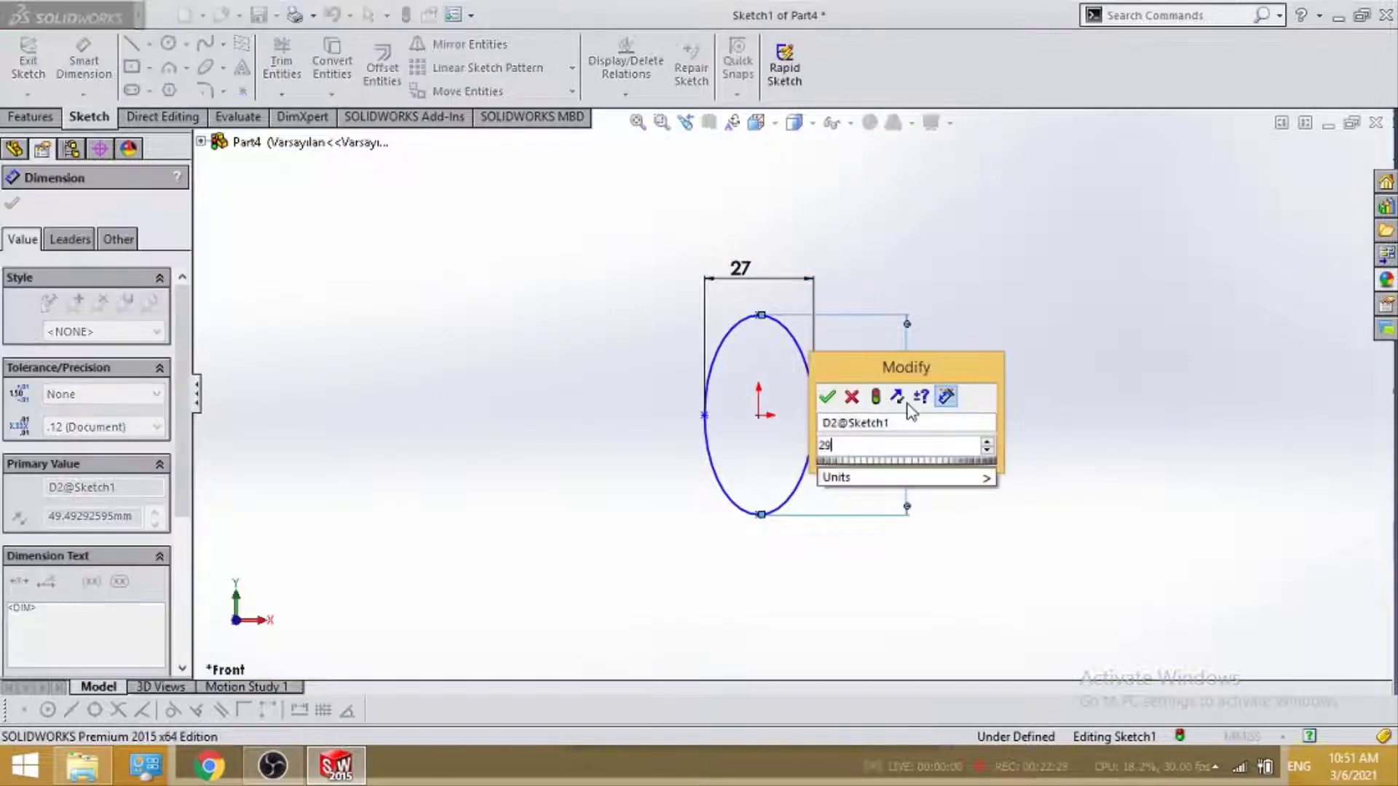
text(29)
key(Return)
scroll(757, 414, down, 2)
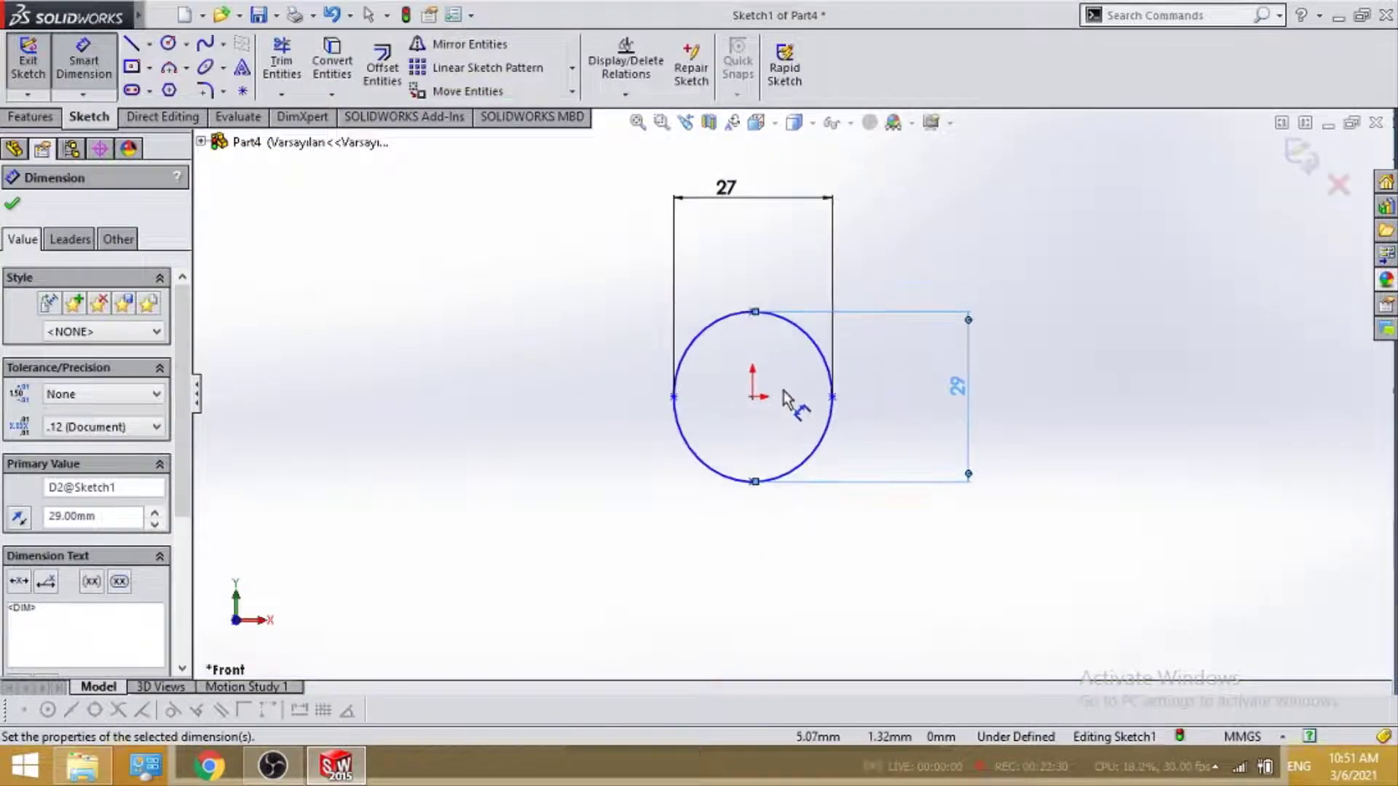
scroll(779, 342, down, 2)
scroll(757, 241, down, 2)
scroll(918, 469, up, 3)
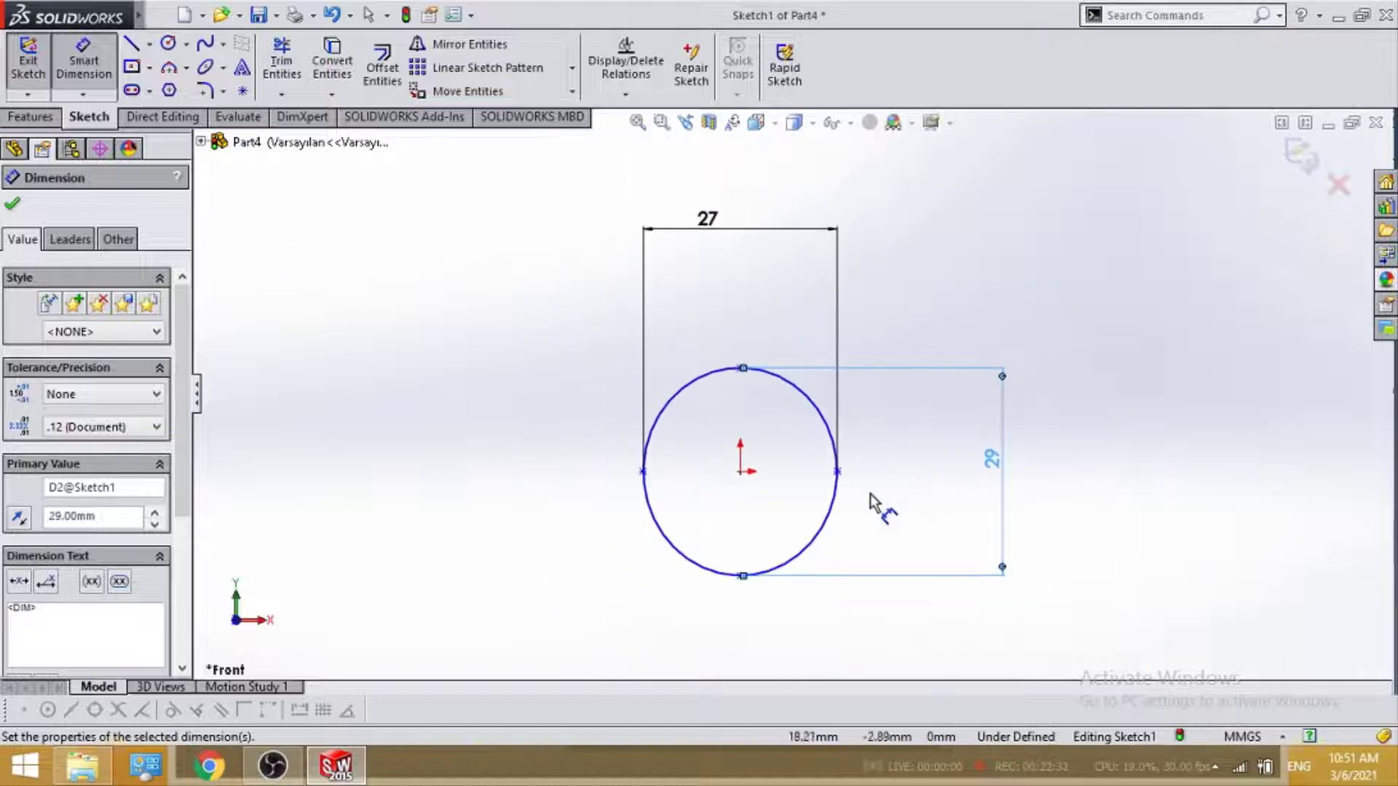
scroll(883, 509, up, 1)
click(32, 116)
Extrude the ellipse Blind 2 mm into a thin disc.
click(64, 82)
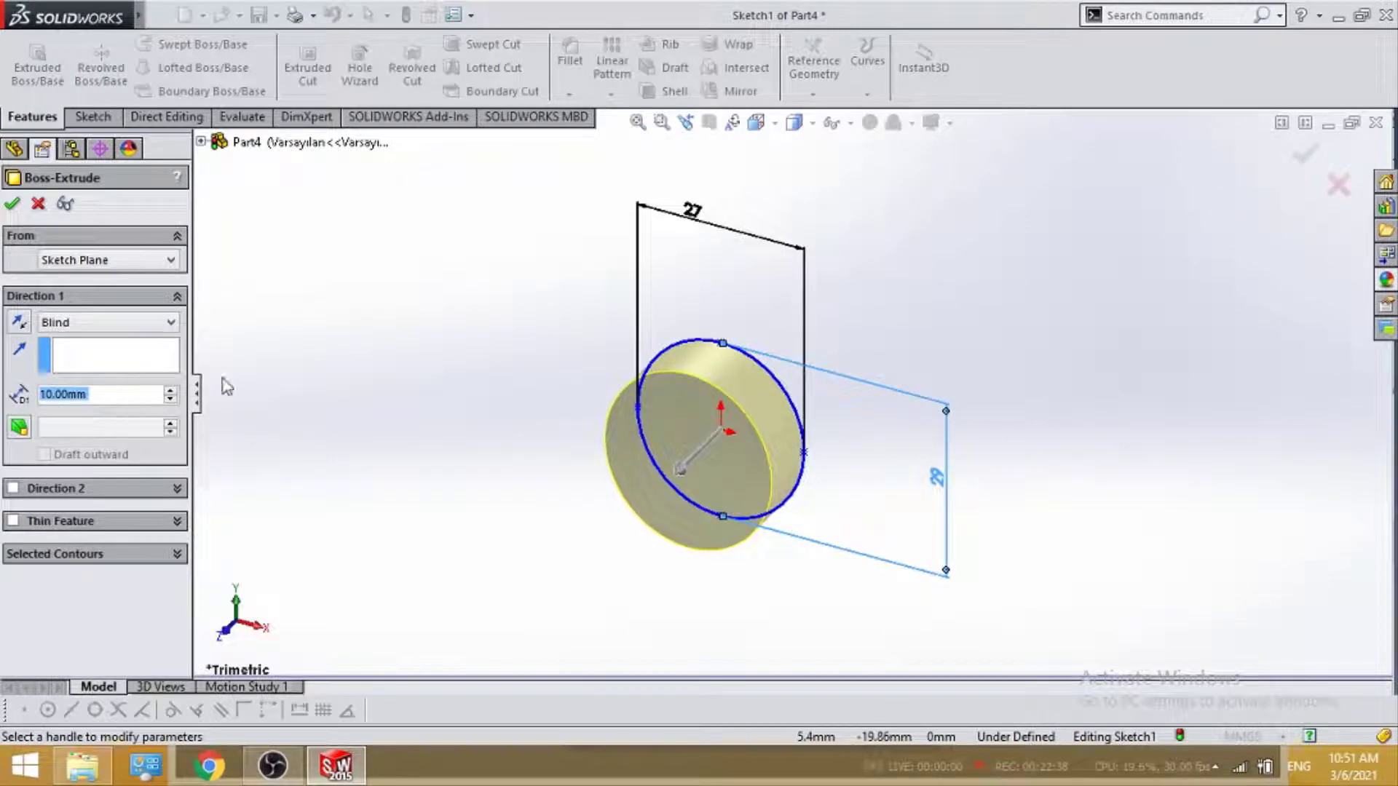
text(2)
key(Return)
click(10, 205)
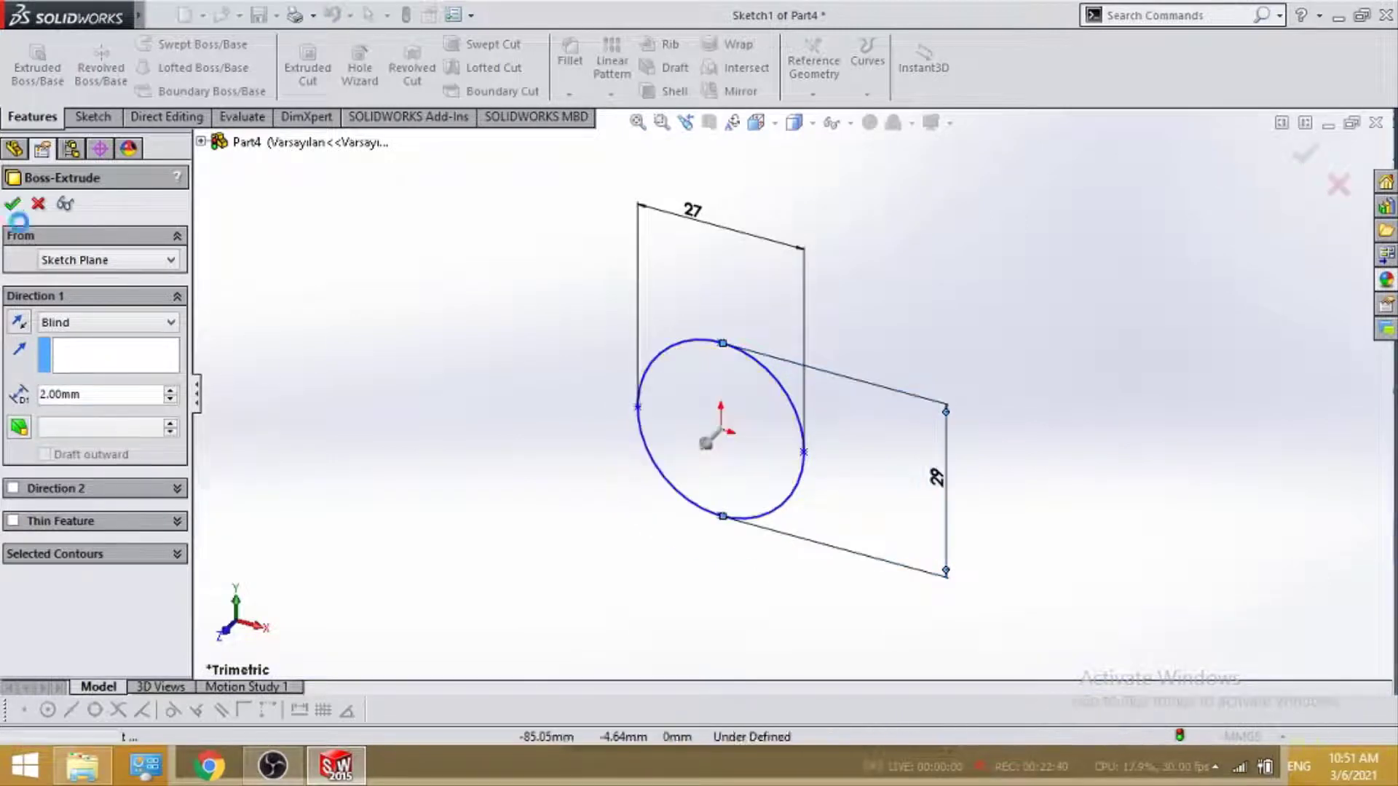
middle_drag(764, 412, 798, 311)
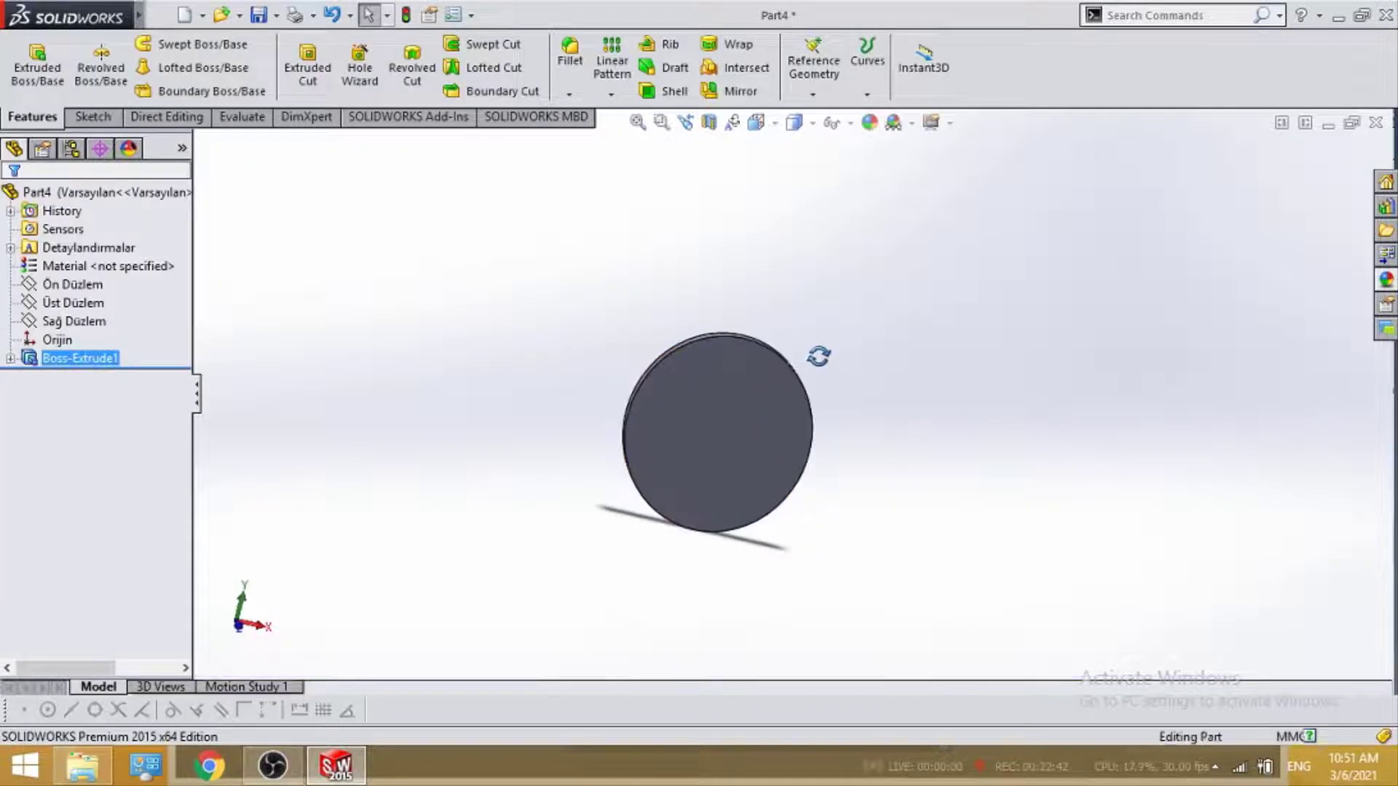
Sketch on the disc face, viewed Normal To, with a vertical line from top to bottom.
click(744, 431)
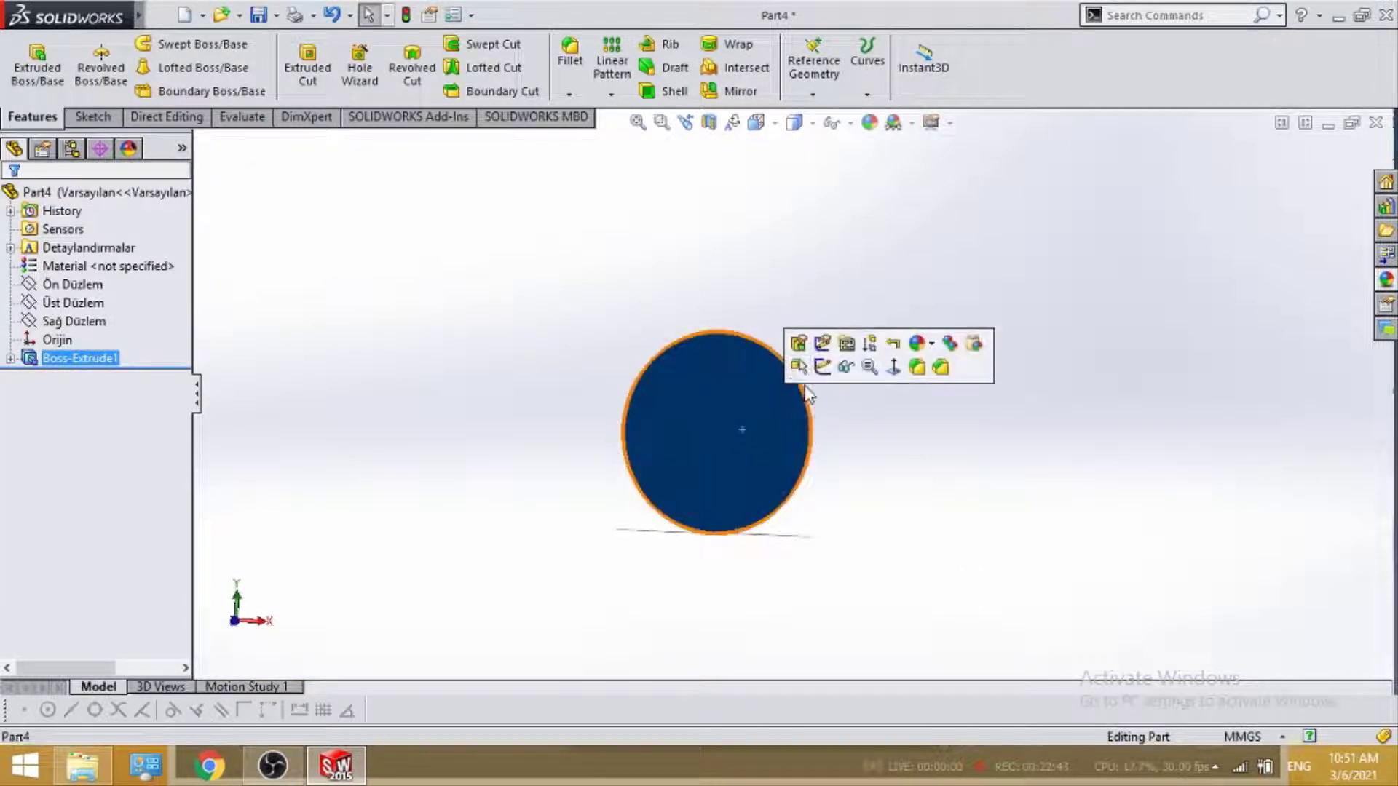
click(815, 369)
key(space)
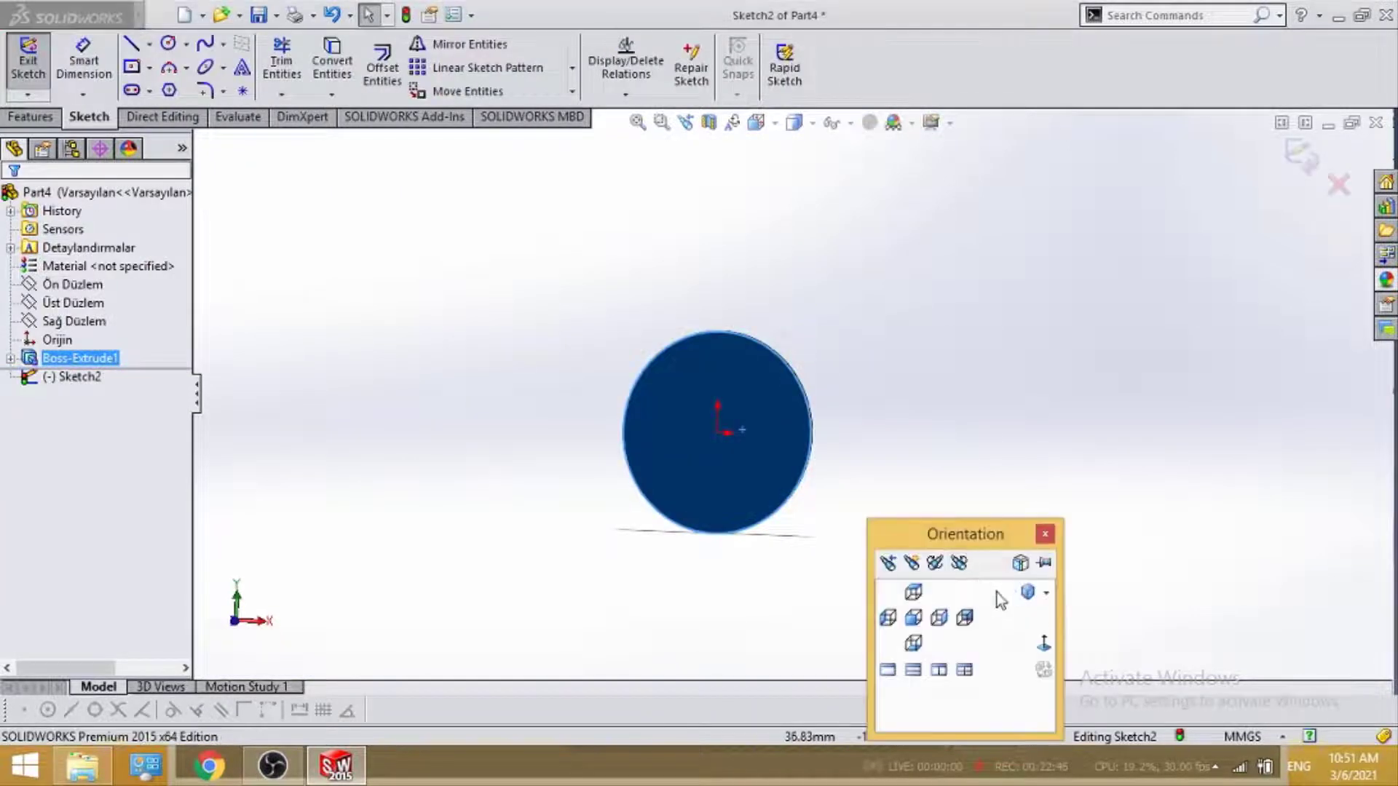
click(1050, 645)
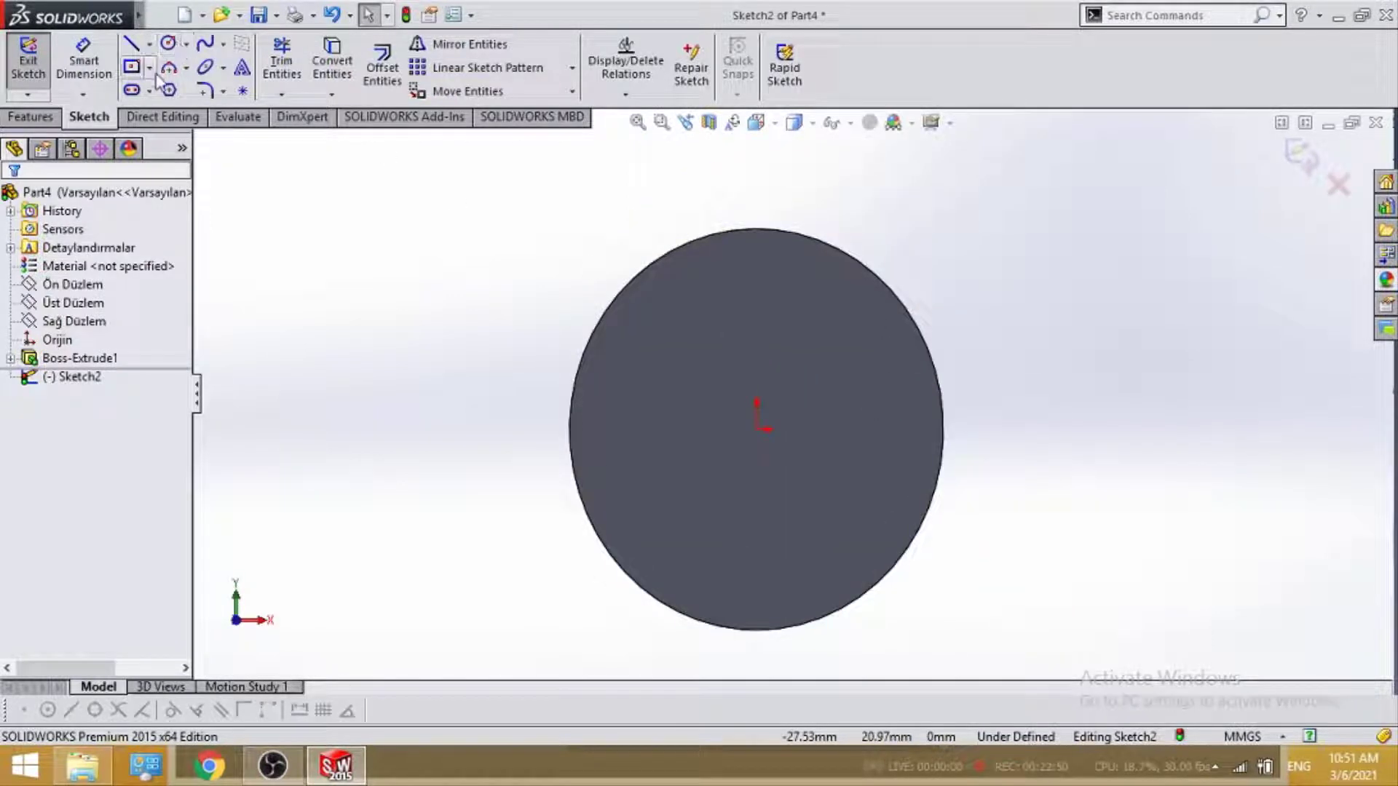
click(135, 48)
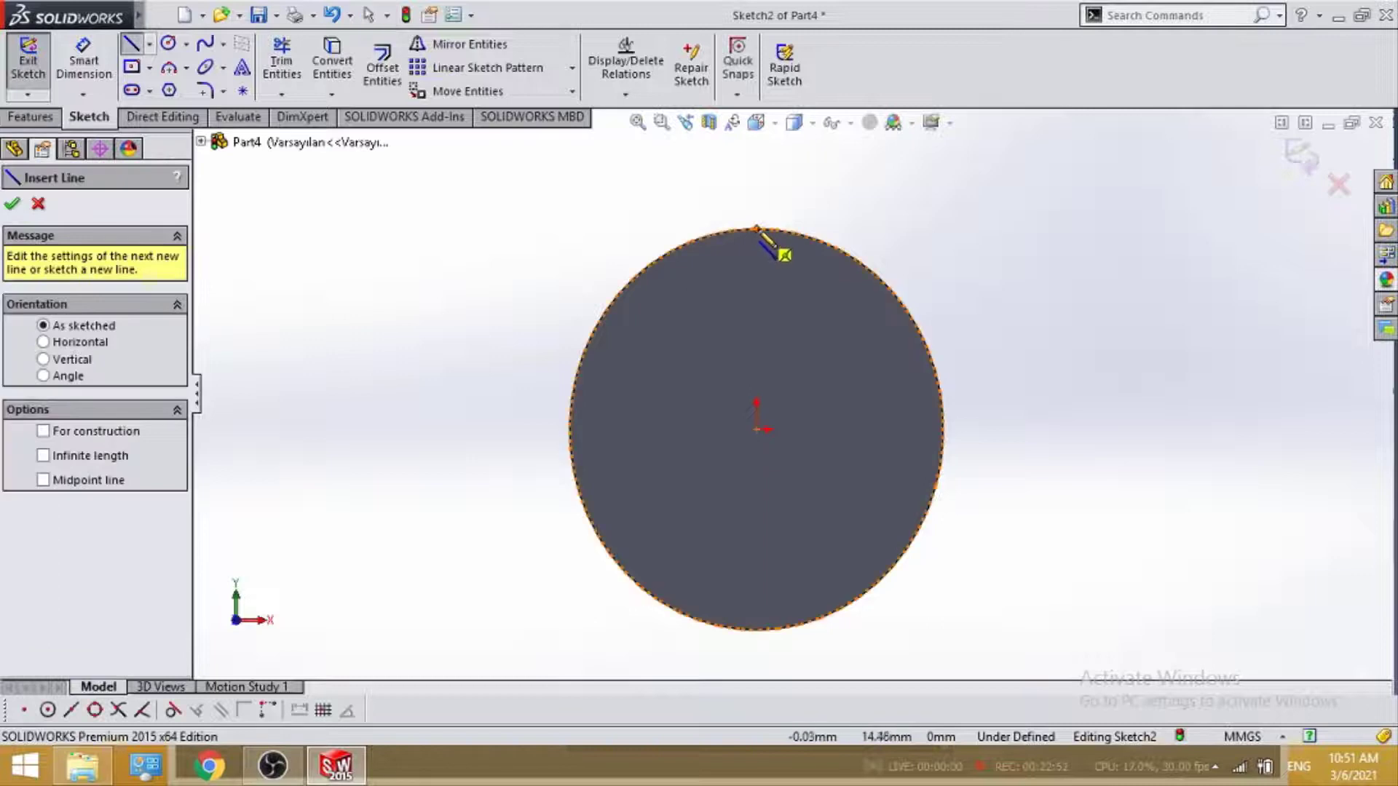
click(757, 230)
click(757, 631)
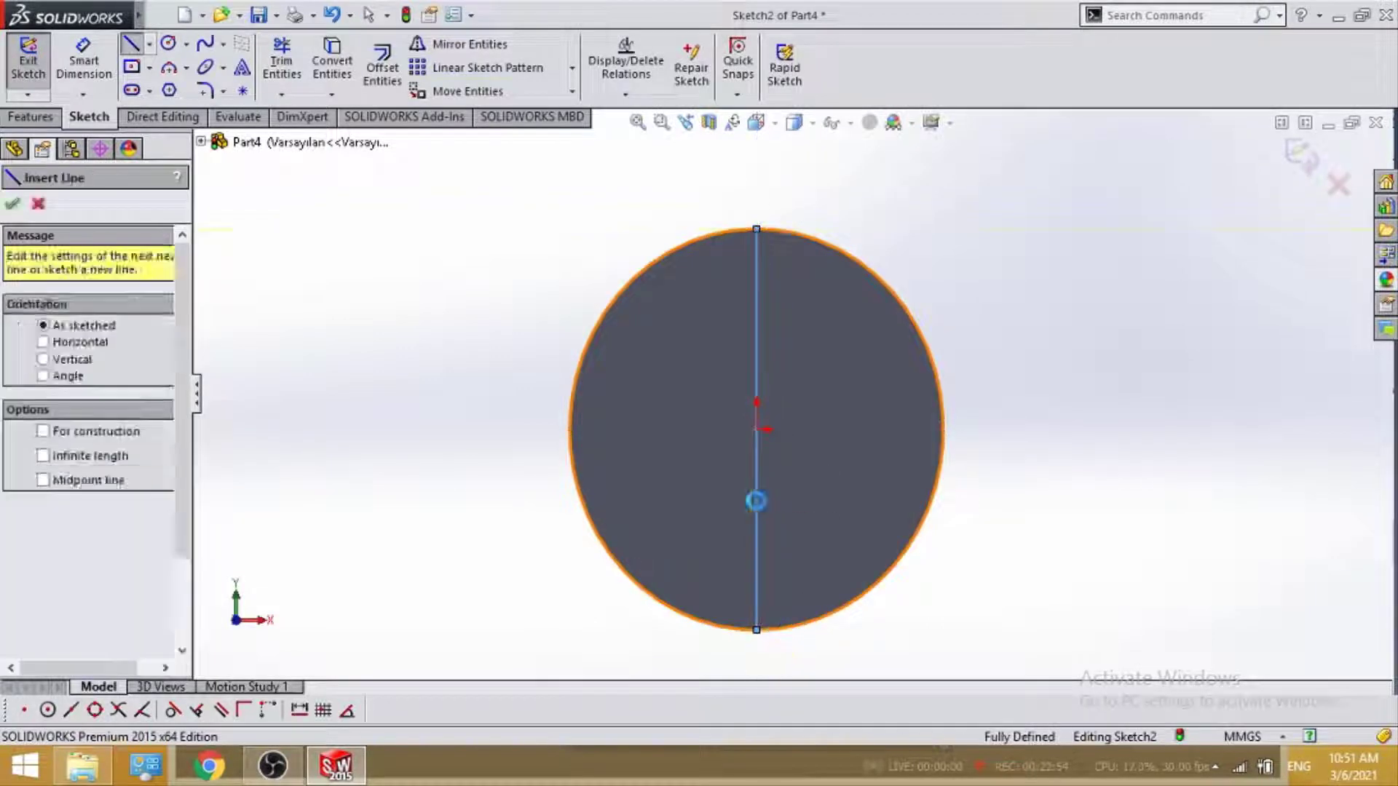
key(Escape)
Draw a semicircular arc on the disc's left half and delete the stray short line.
key(alt+f)
click(132, 50)
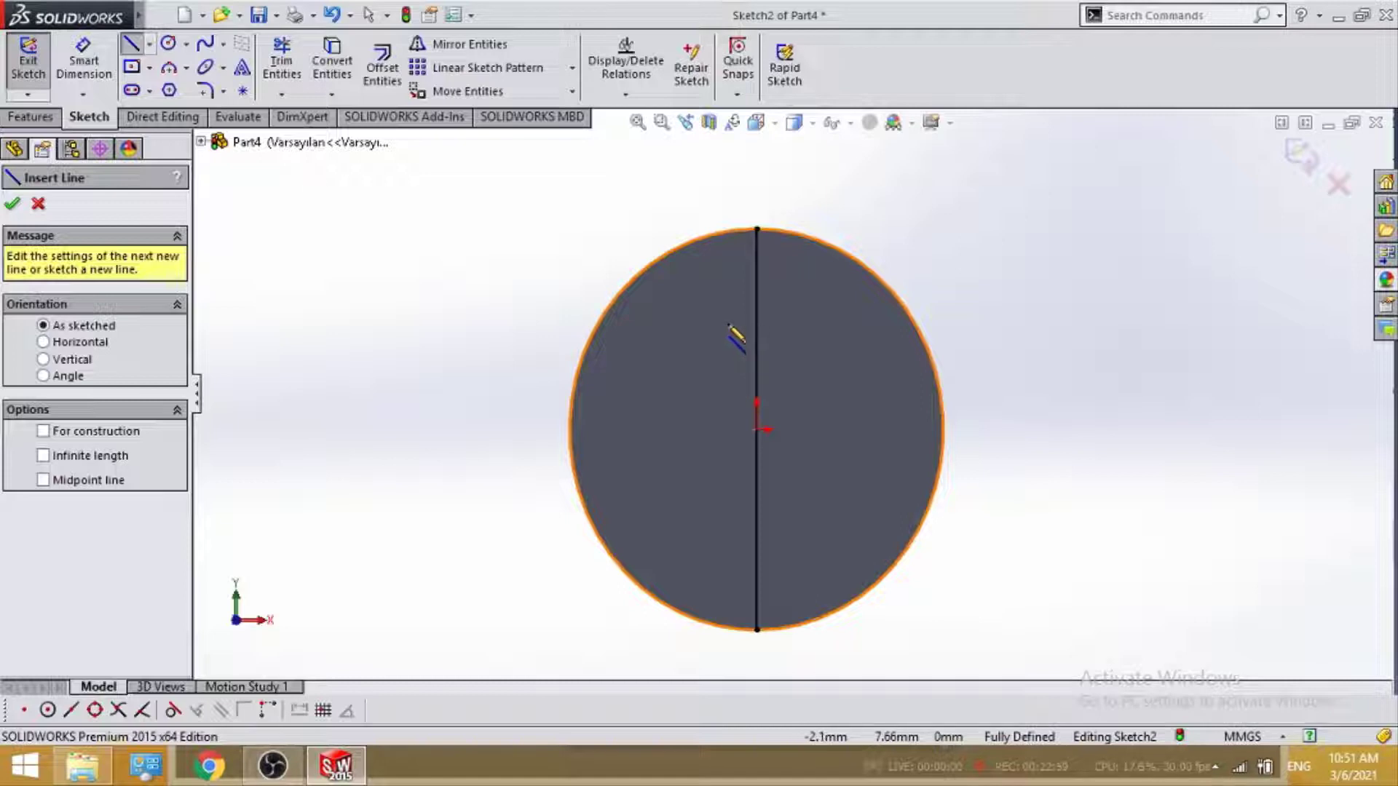
click(727, 325)
click(716, 324)
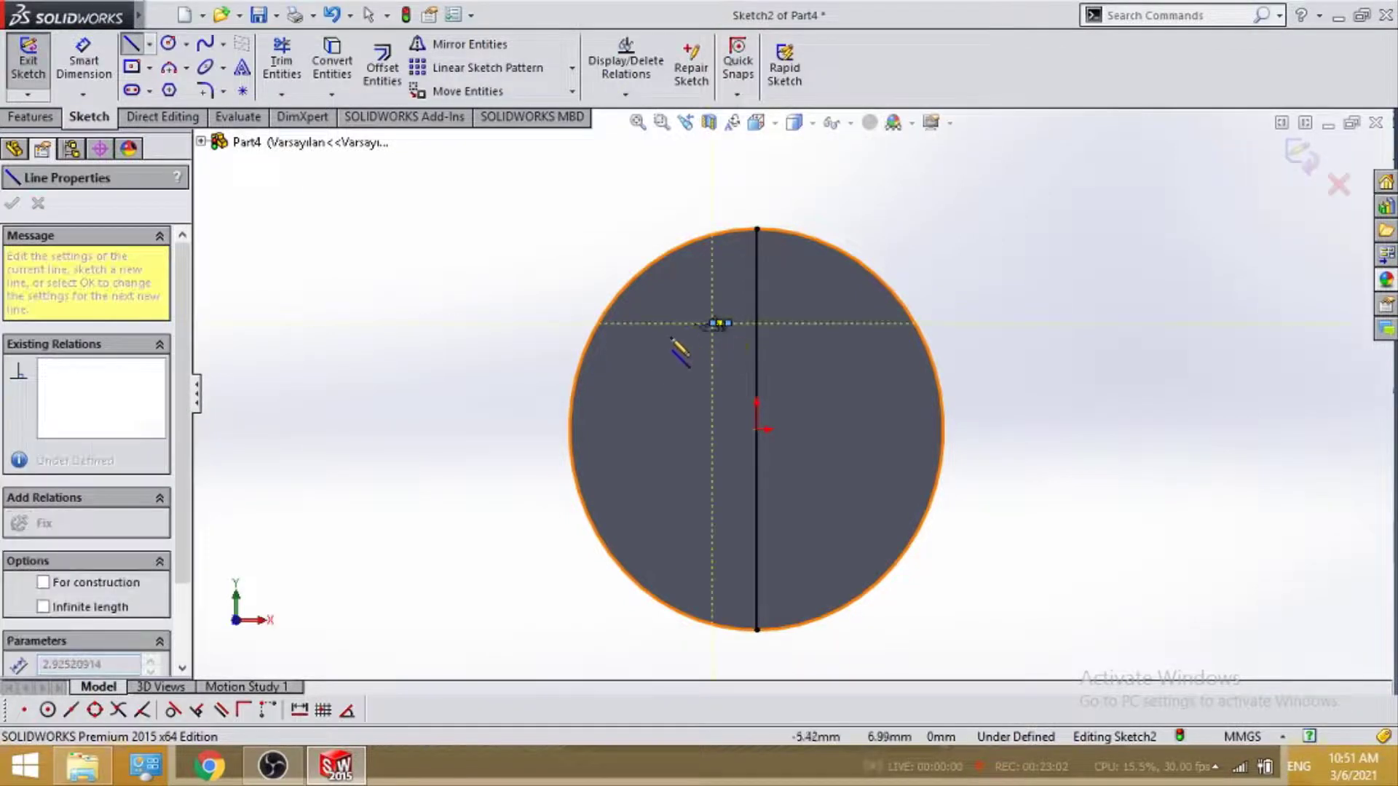
click(721, 543)
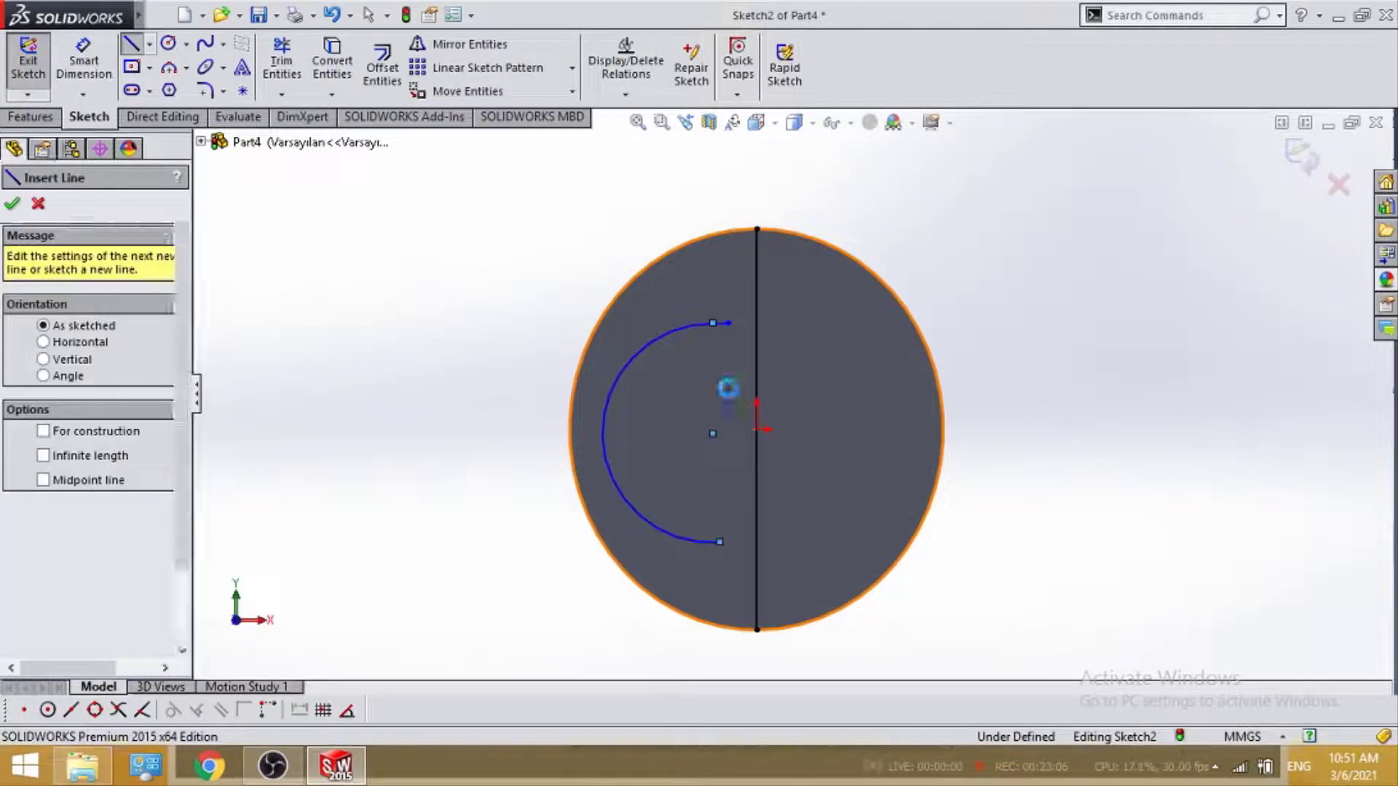
key(Escape)
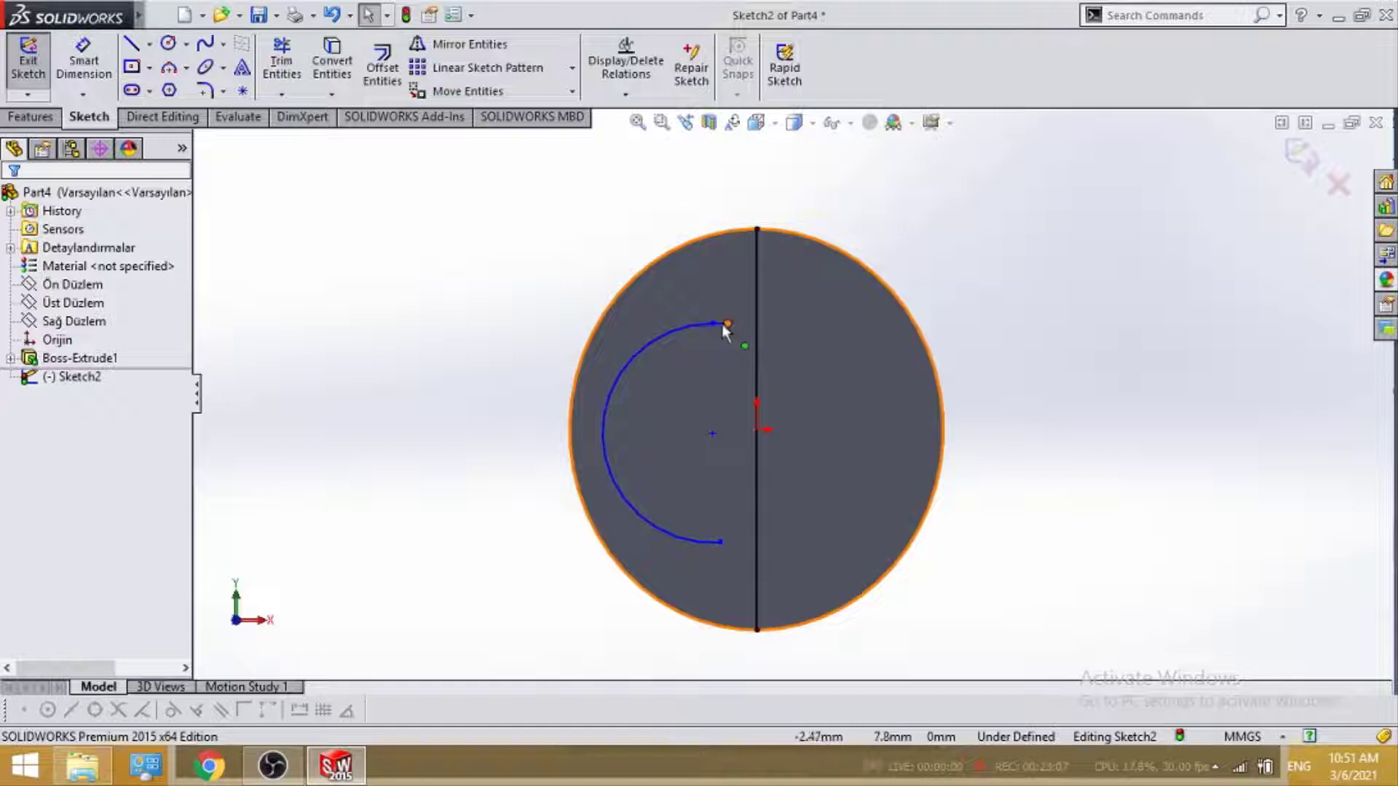
click(719, 325)
key(Delete)
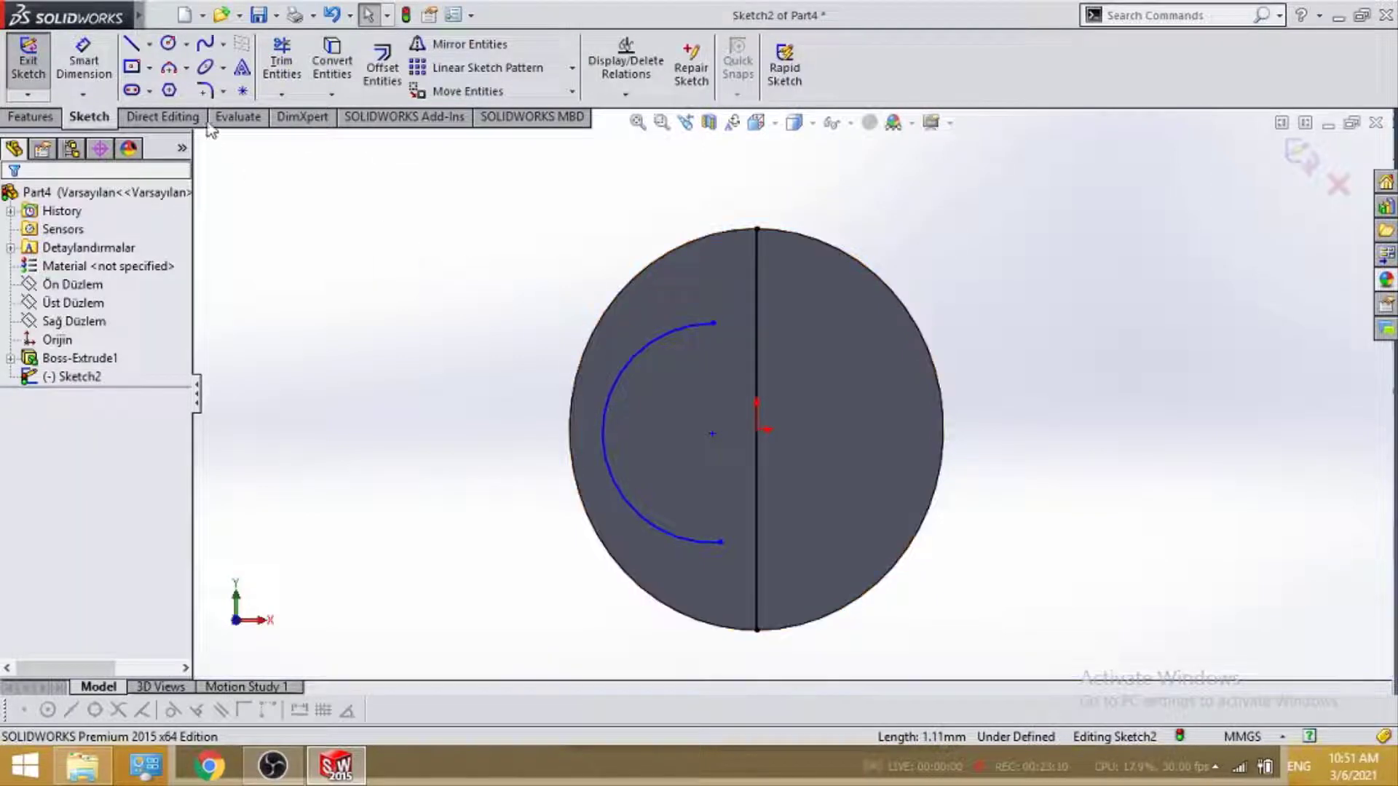
Offset the half-arc outward by 2 mm to create a second arc.
click(383, 70)
click(613, 472)
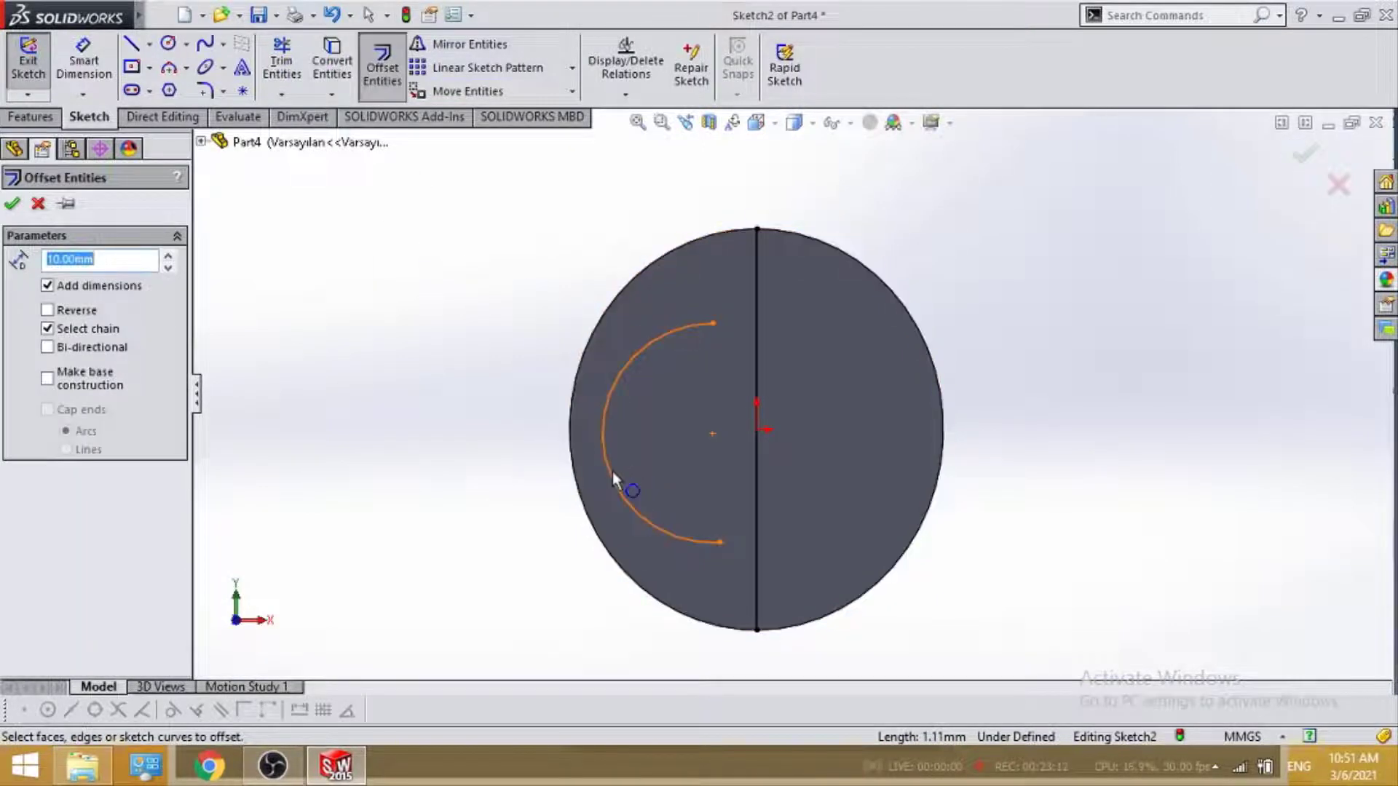
click(613, 472)
text(2)
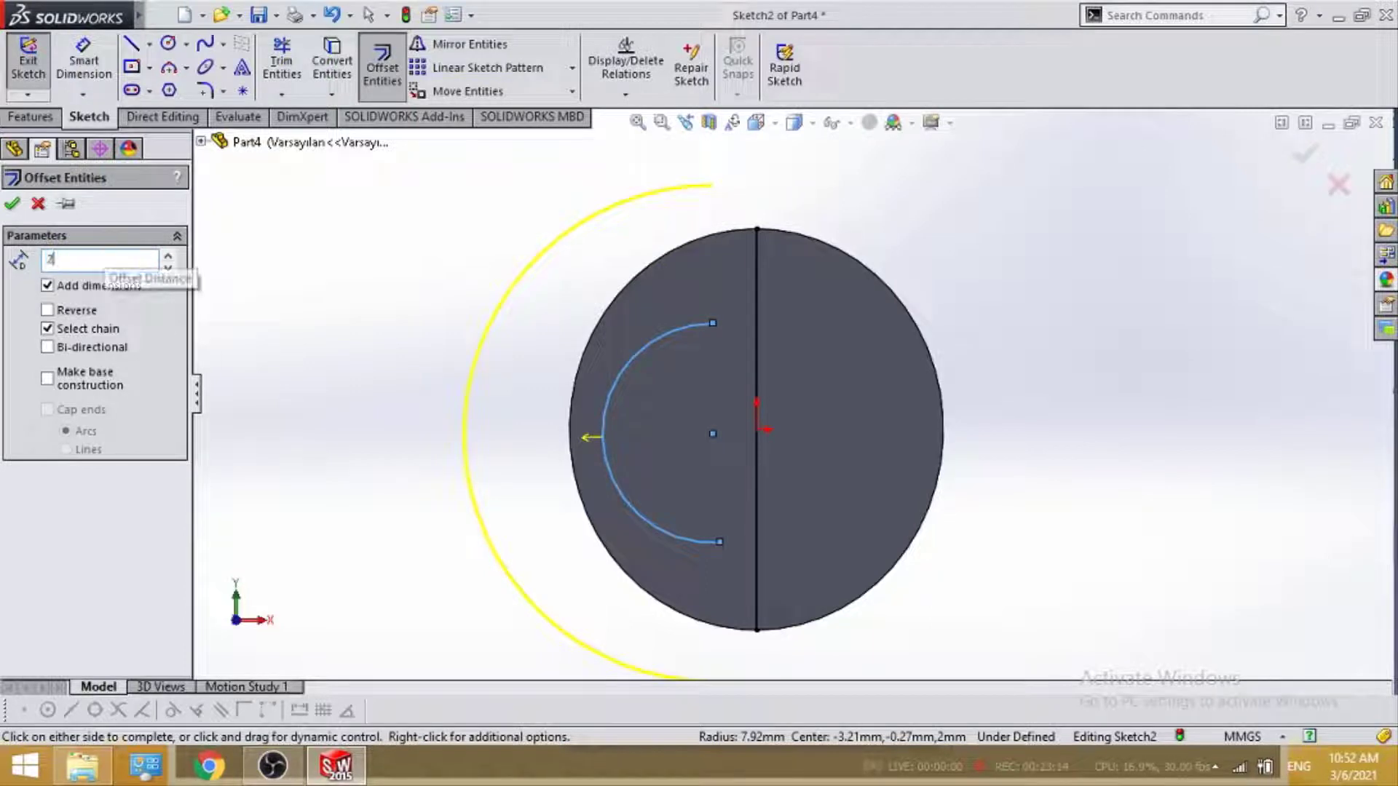
key(Return)
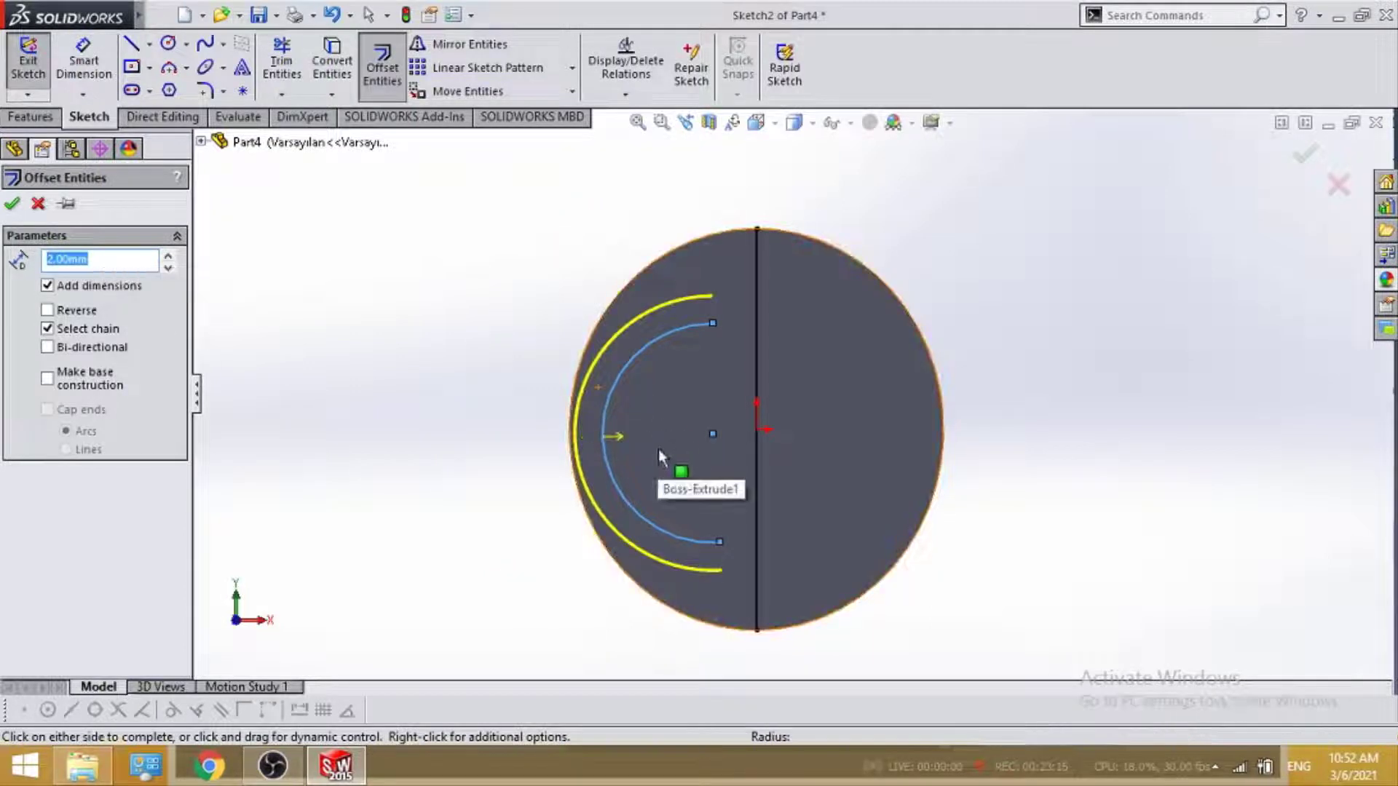
click(658, 449)
scroll(710, 499, down, 2)
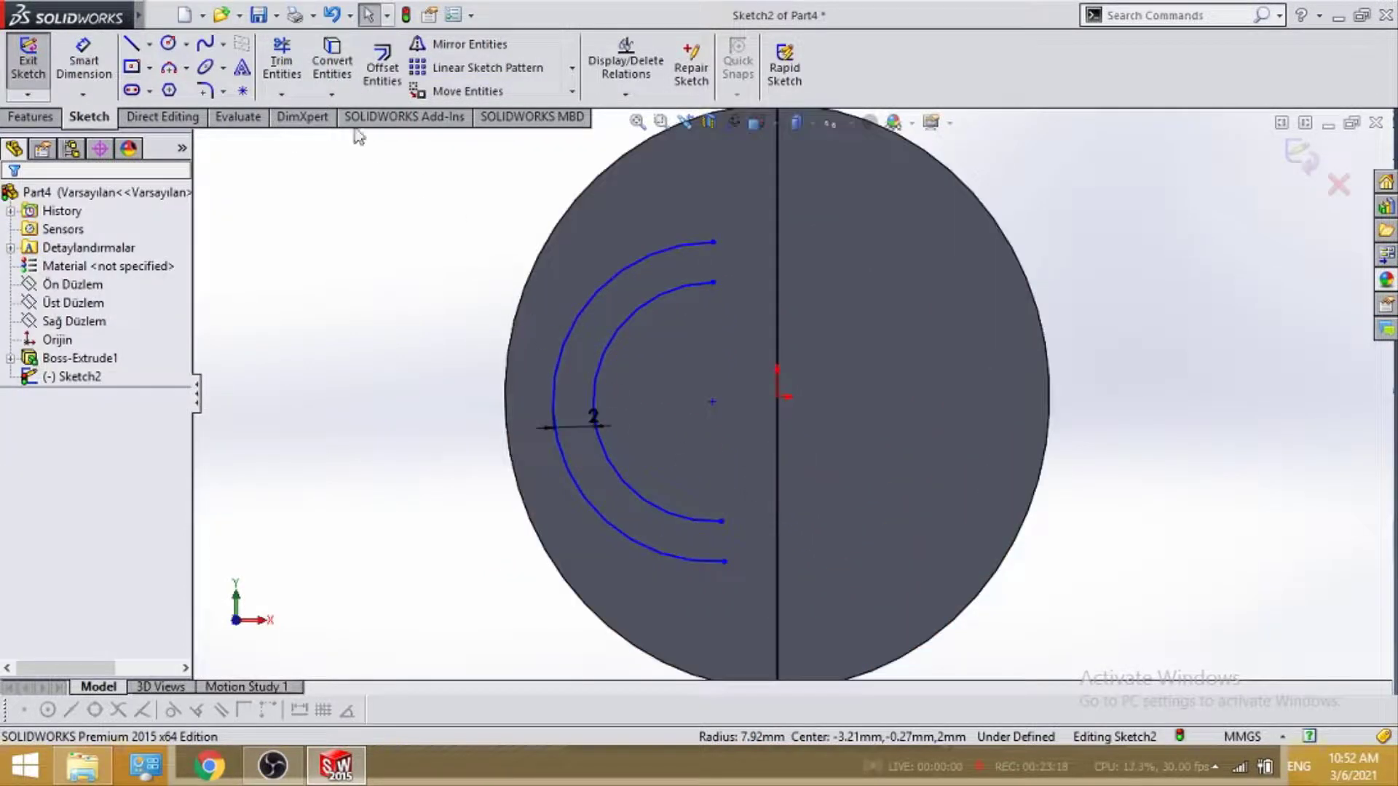
Draw a line from the outer arc's lower end to the vertical centre line.
click(131, 45)
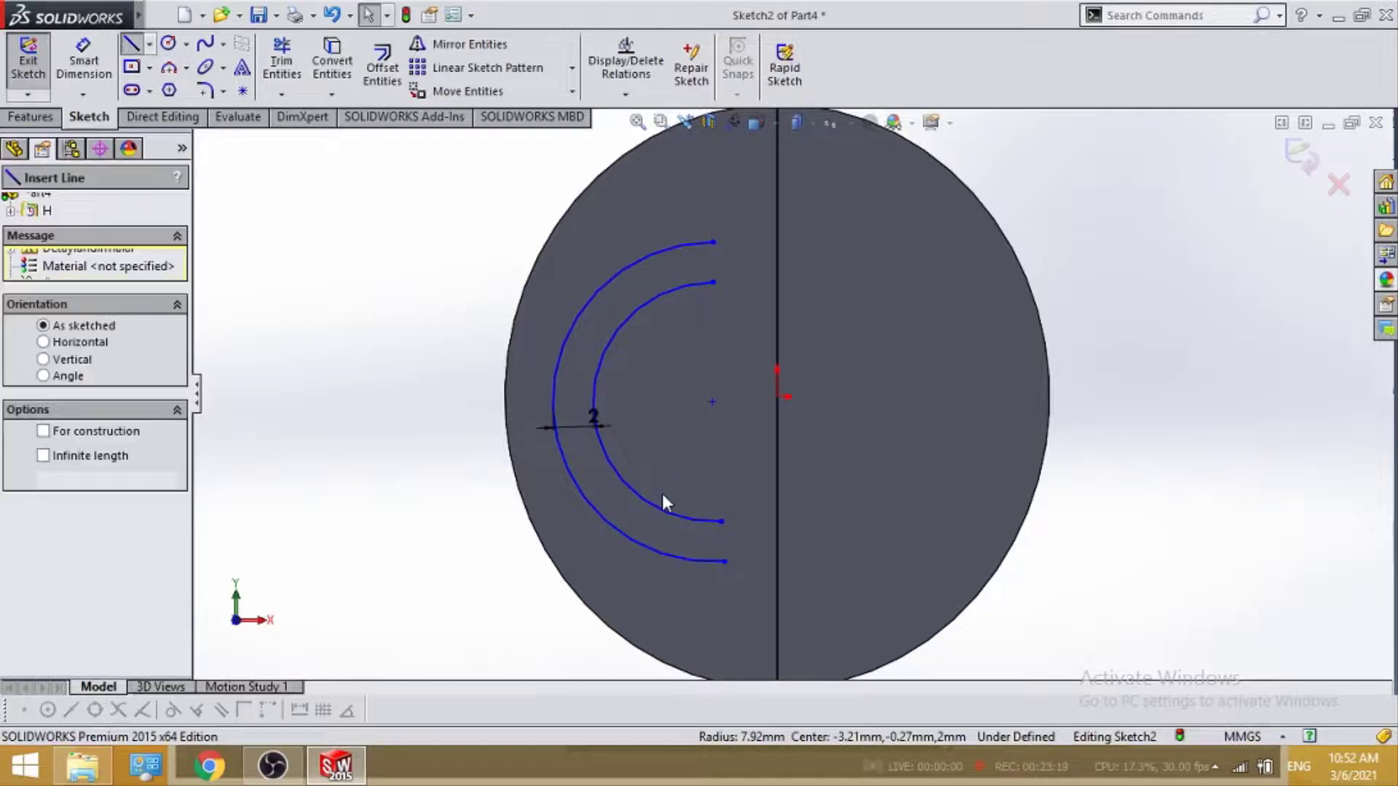
click(723, 561)
click(761, 561)
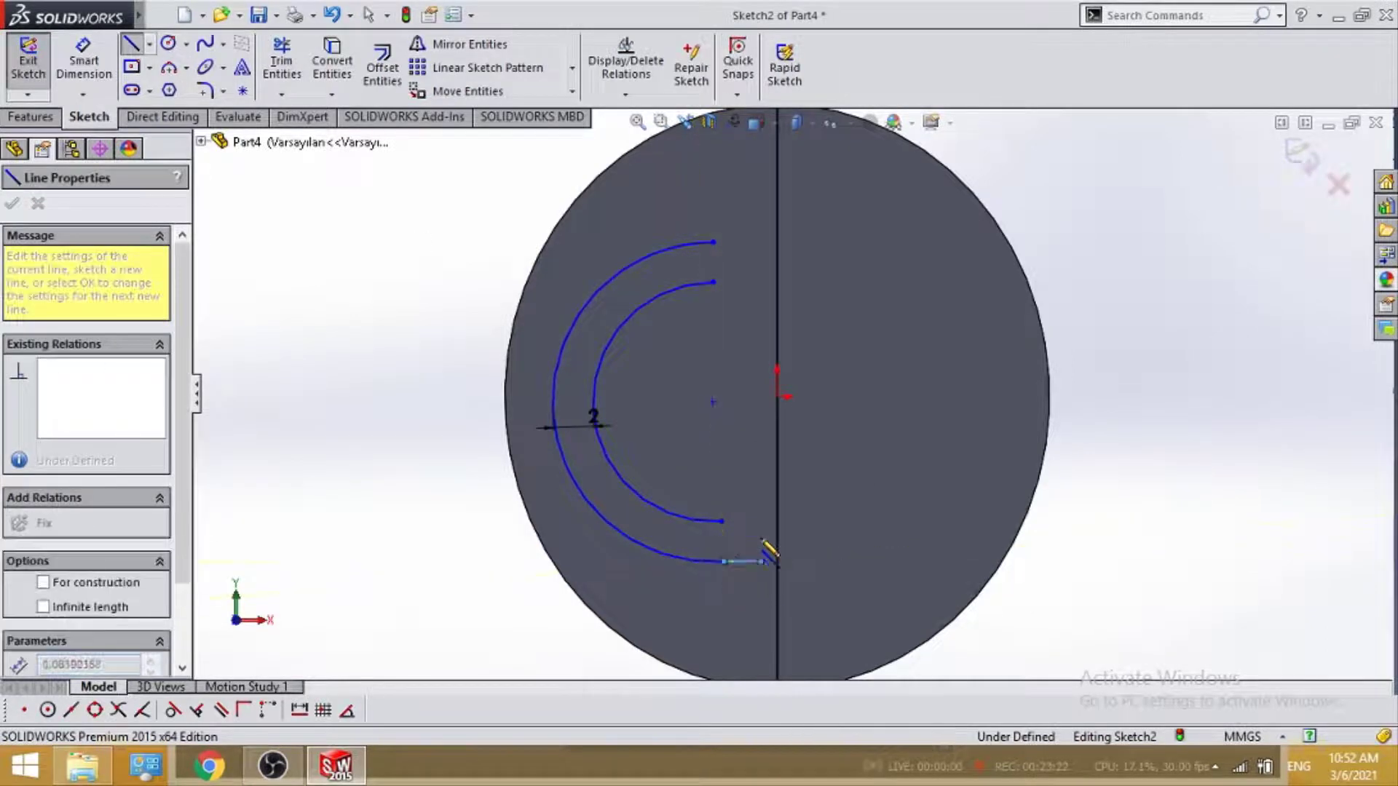
Sketch the G crossbar's top edge and short down stroke, then delete the stray stub line.
click(760, 404)
click(677, 403)
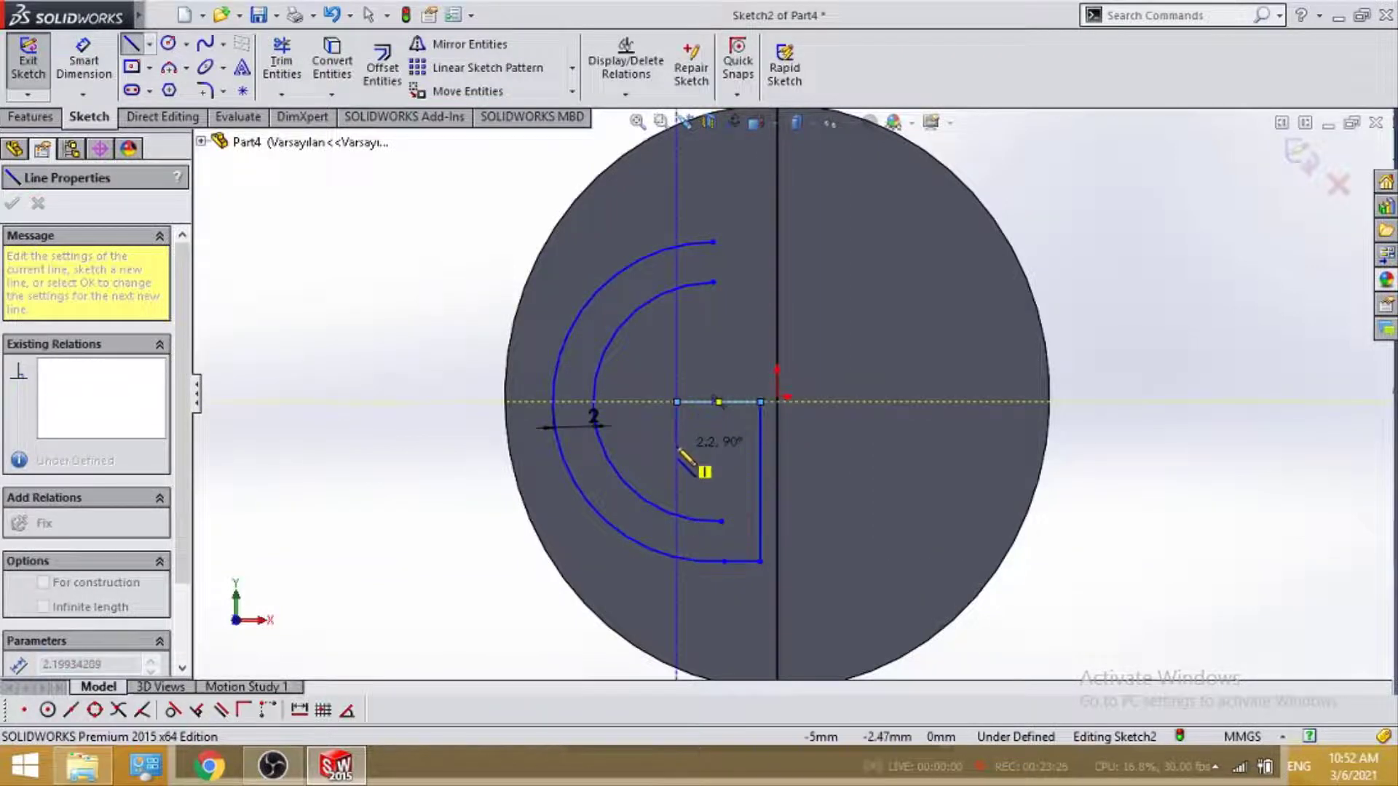
click(677, 446)
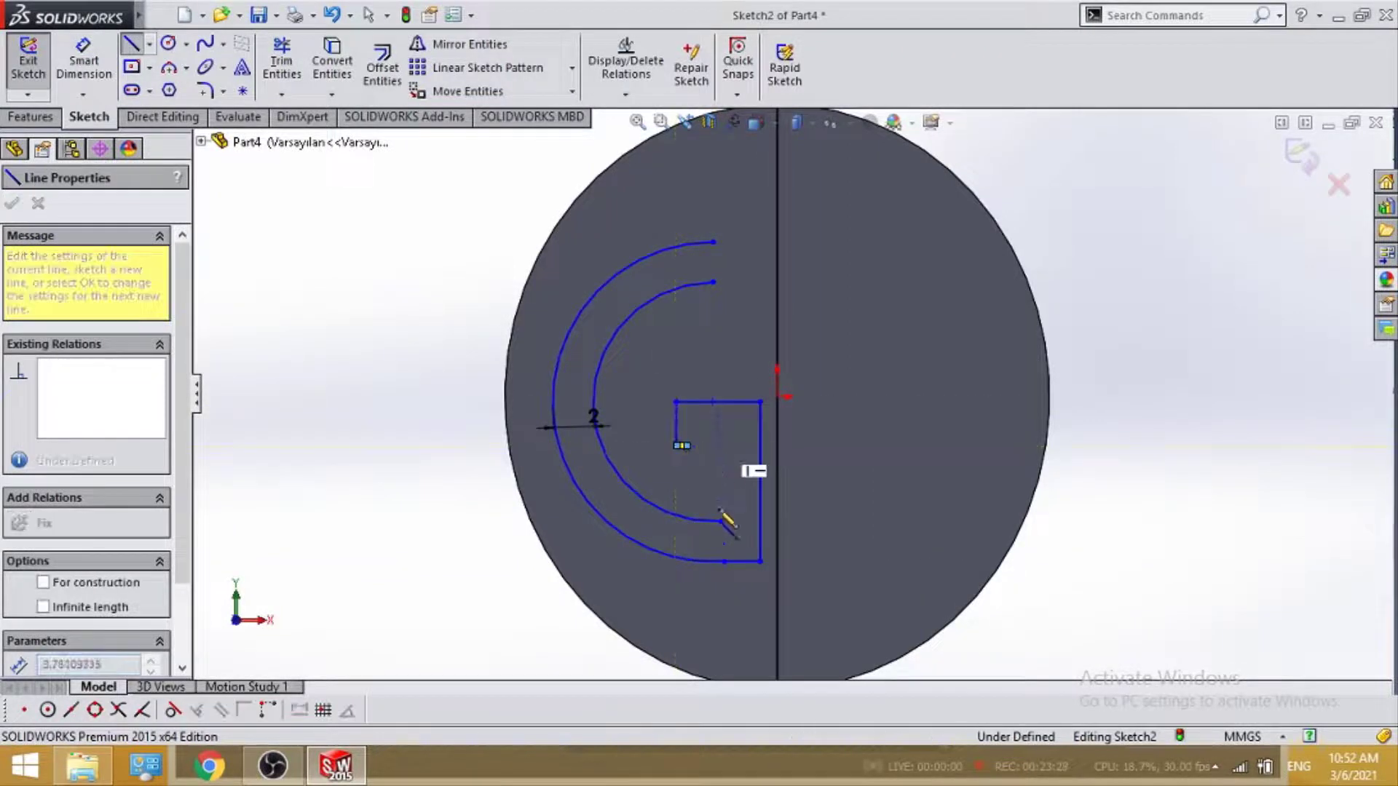
key(Escape)
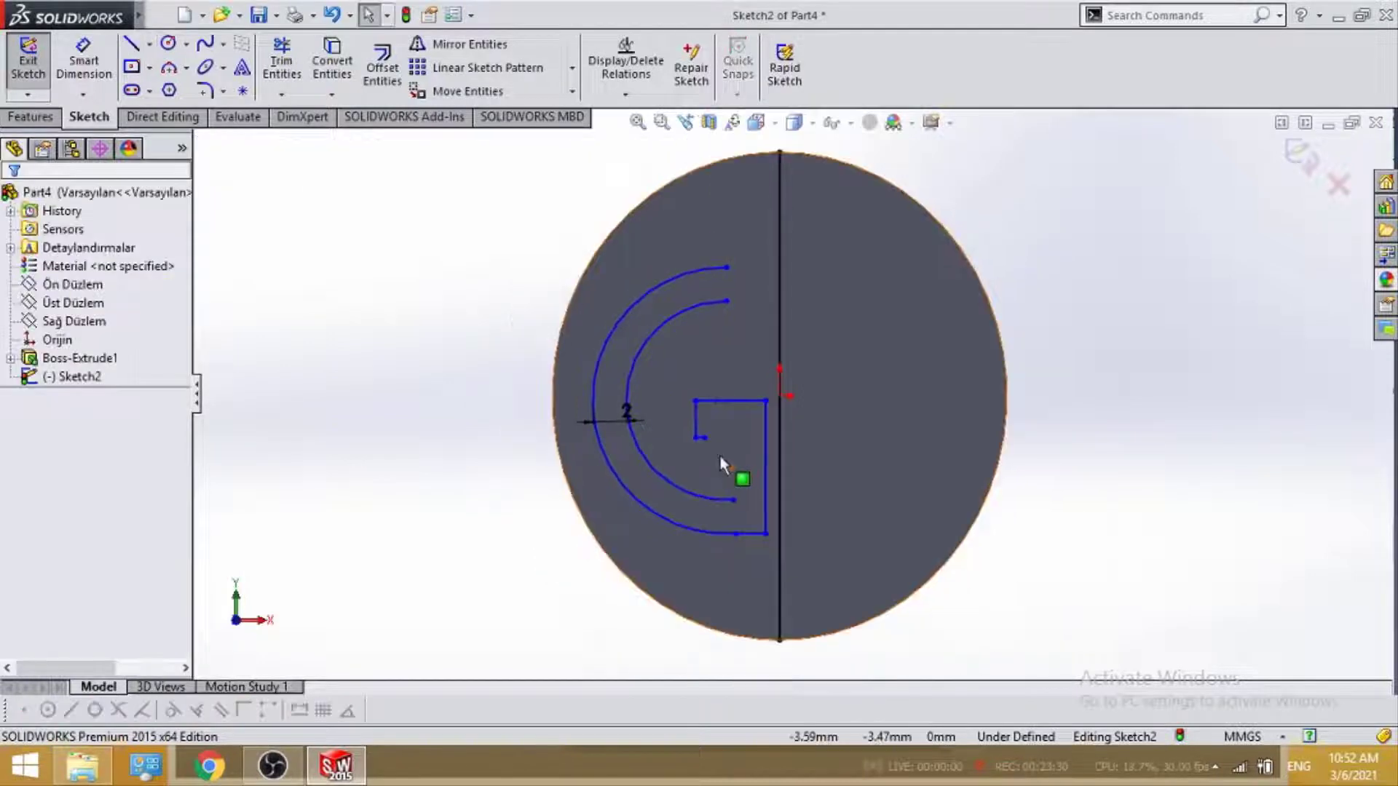
scroll(706, 440, down, 2)
scroll(710, 413, down, 2)
click(703, 412)
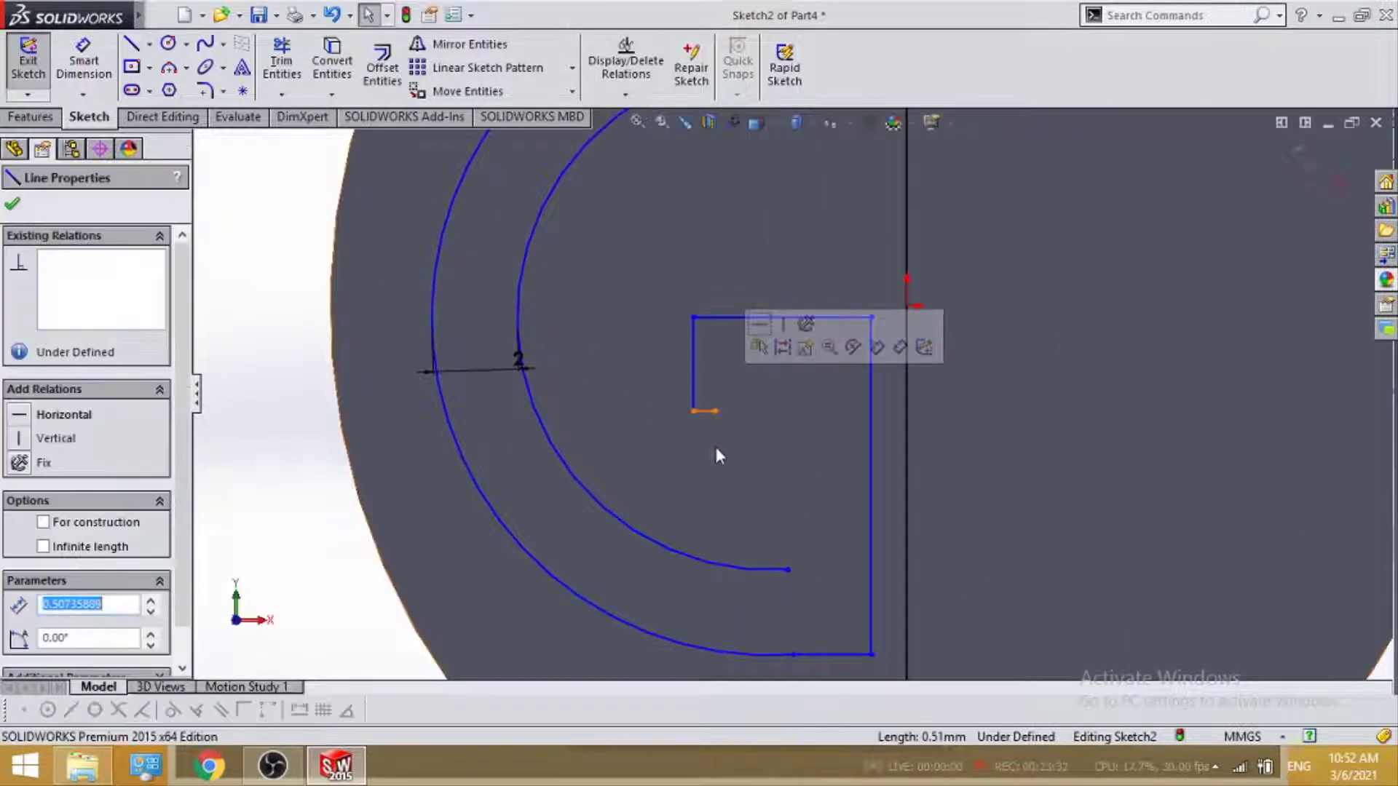
key(Delete)
Draw the crossbar's bottom edge and a line down to the inner arc's end.
click(131, 43)
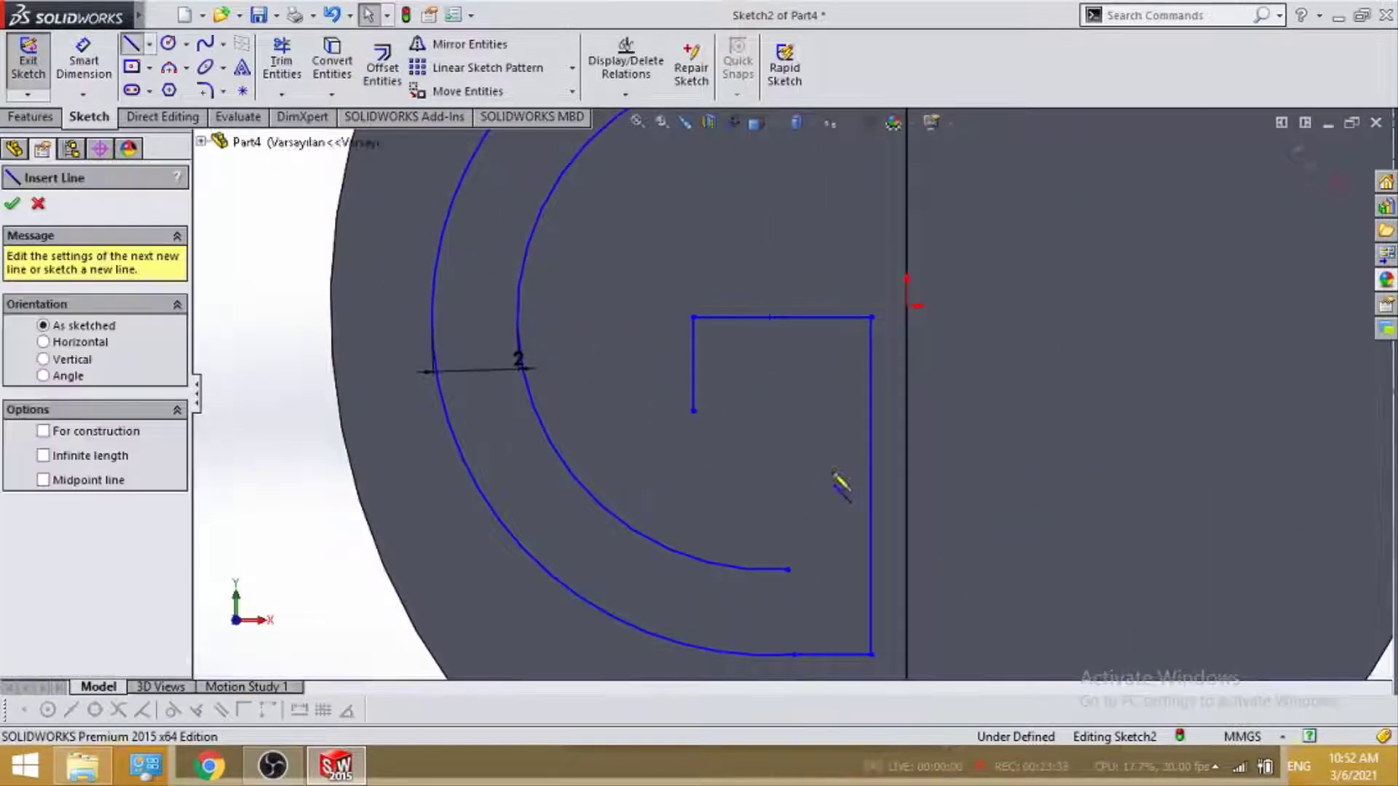
click(692, 410)
click(790, 412)
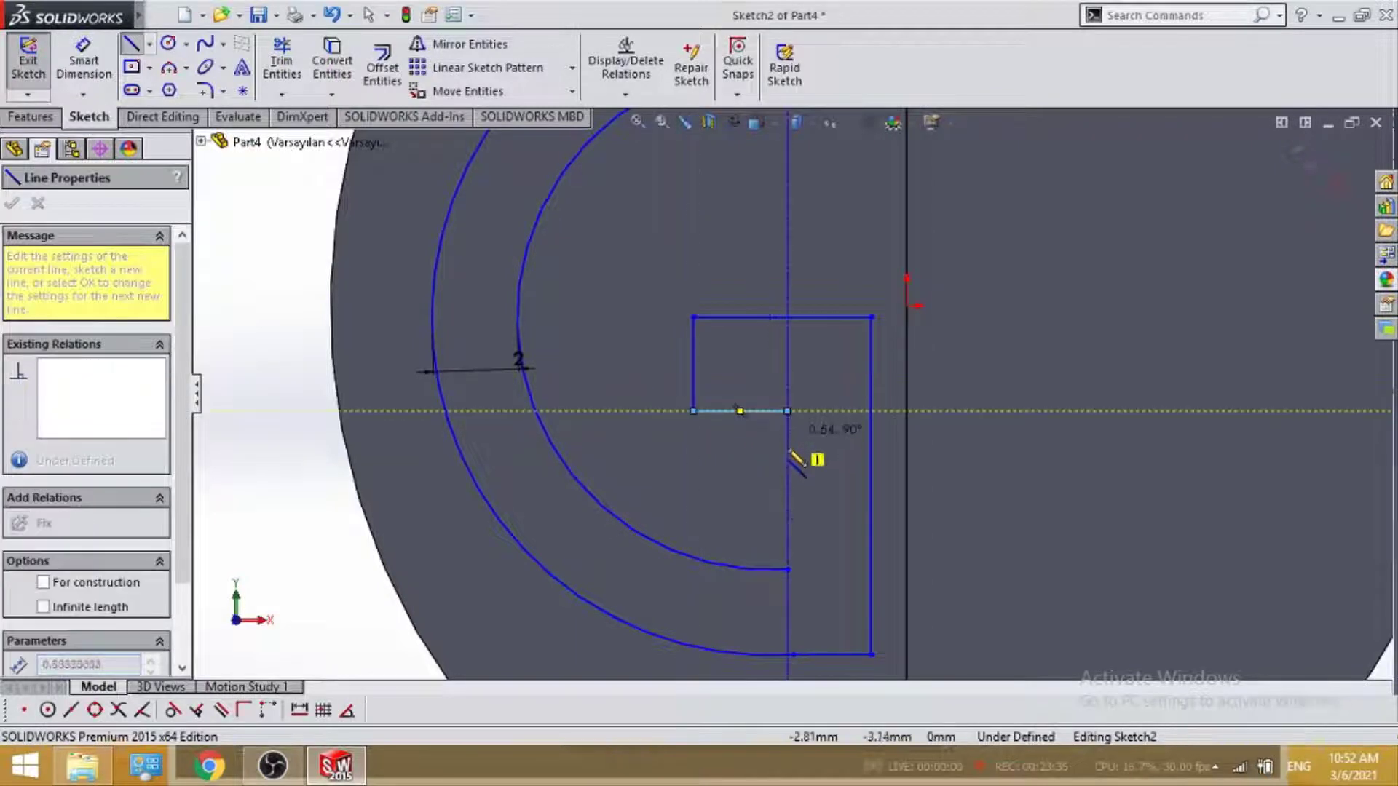
click(788, 570)
scroll(783, 537, up, 2)
scroll(785, 543, up, 2)
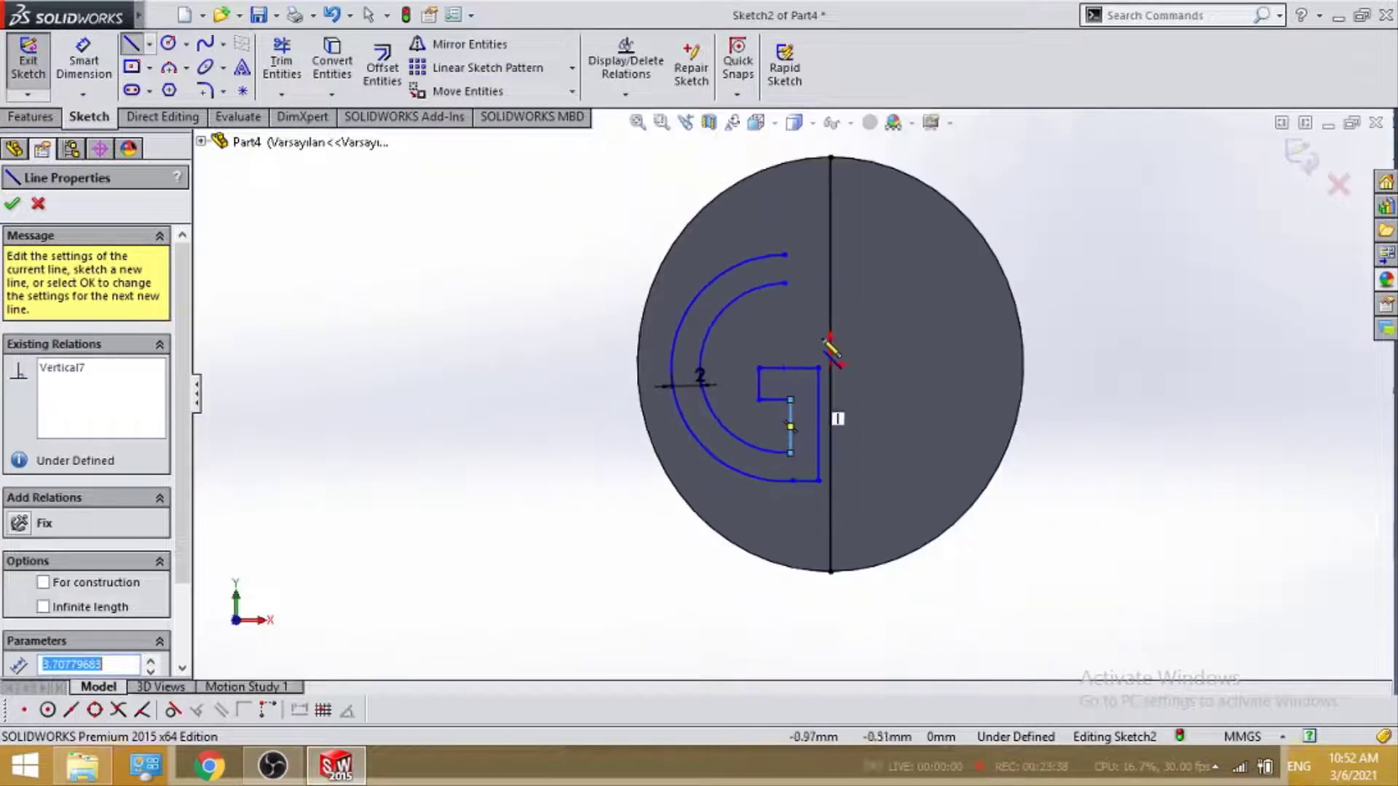
scroll(817, 319, down, 2)
key(Escape)
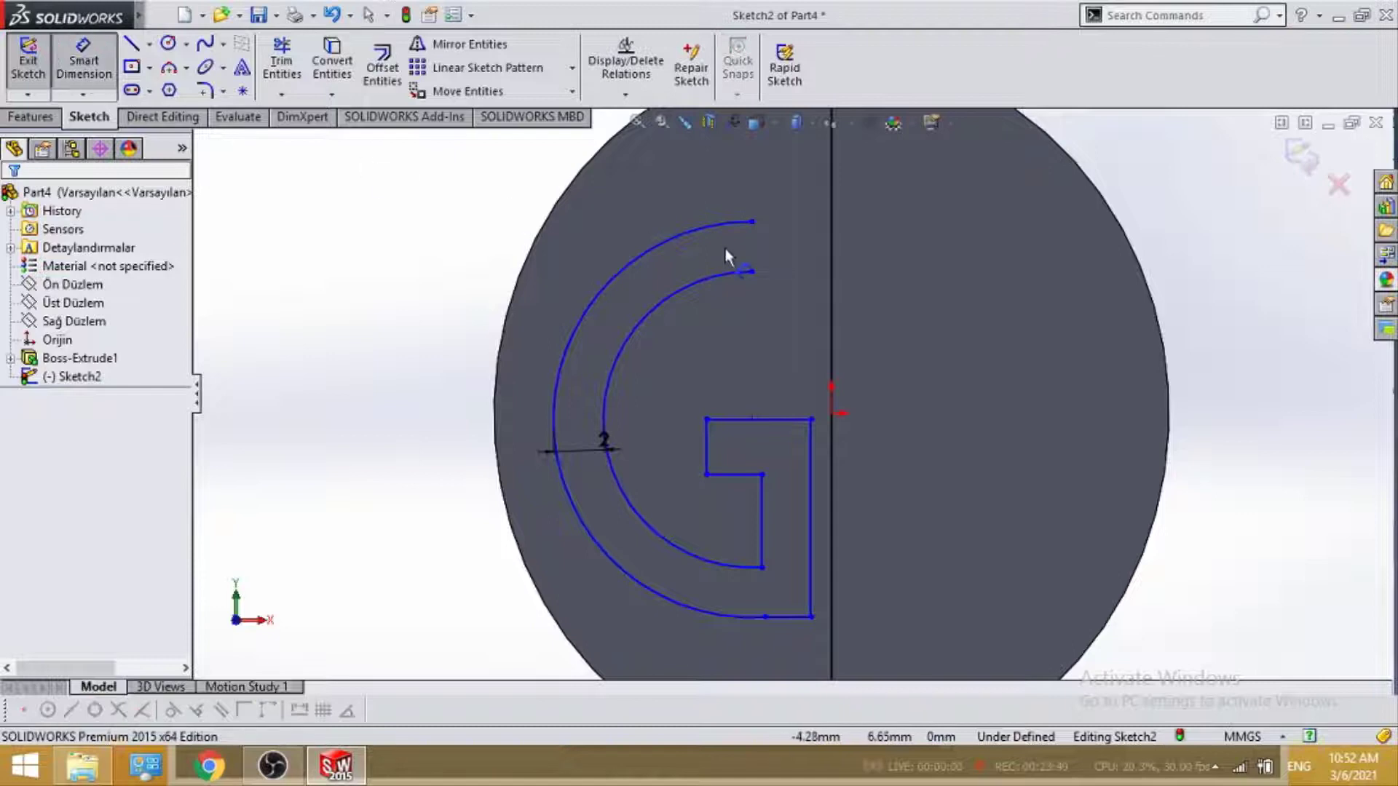
Close the G's top end with three lines joining the outer and inner arcs.
click(136, 49)
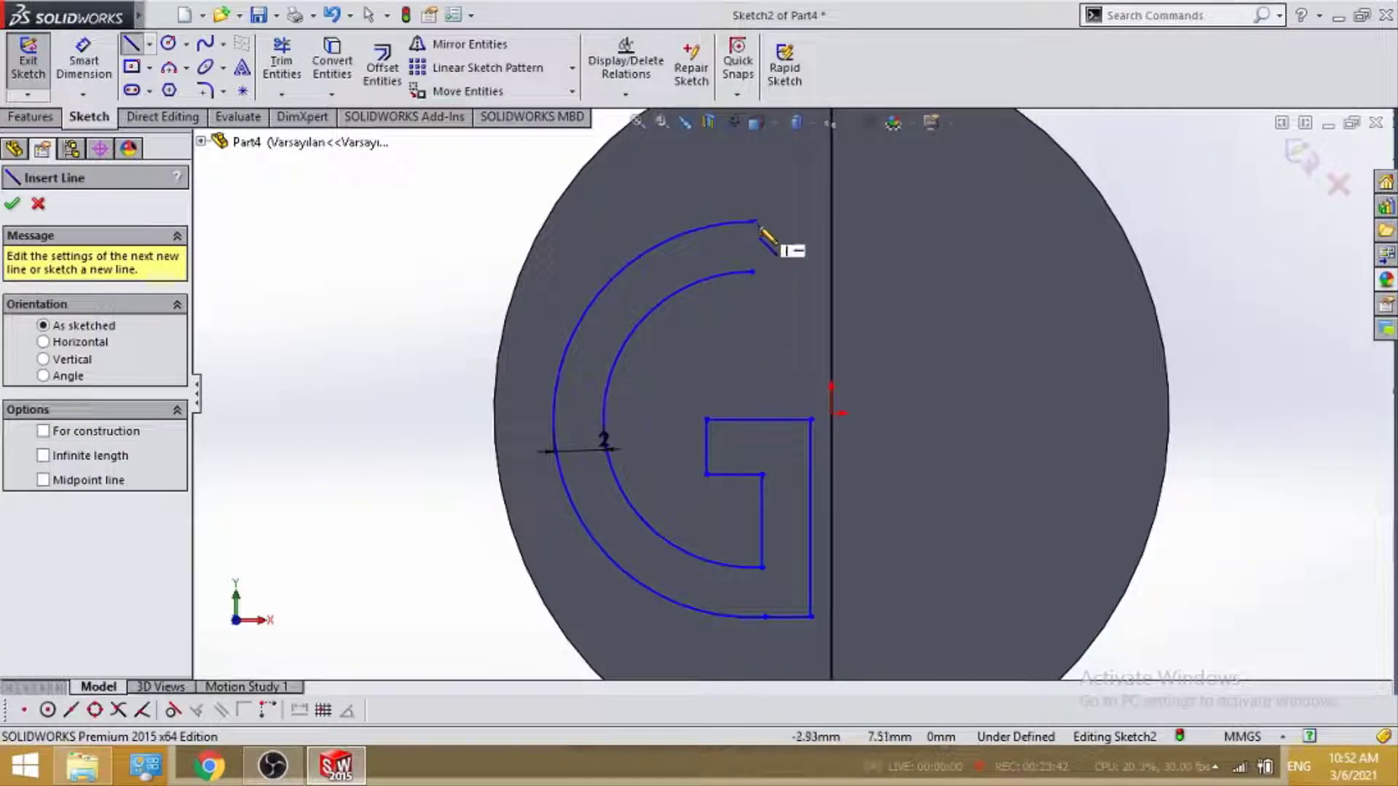
click(752, 224)
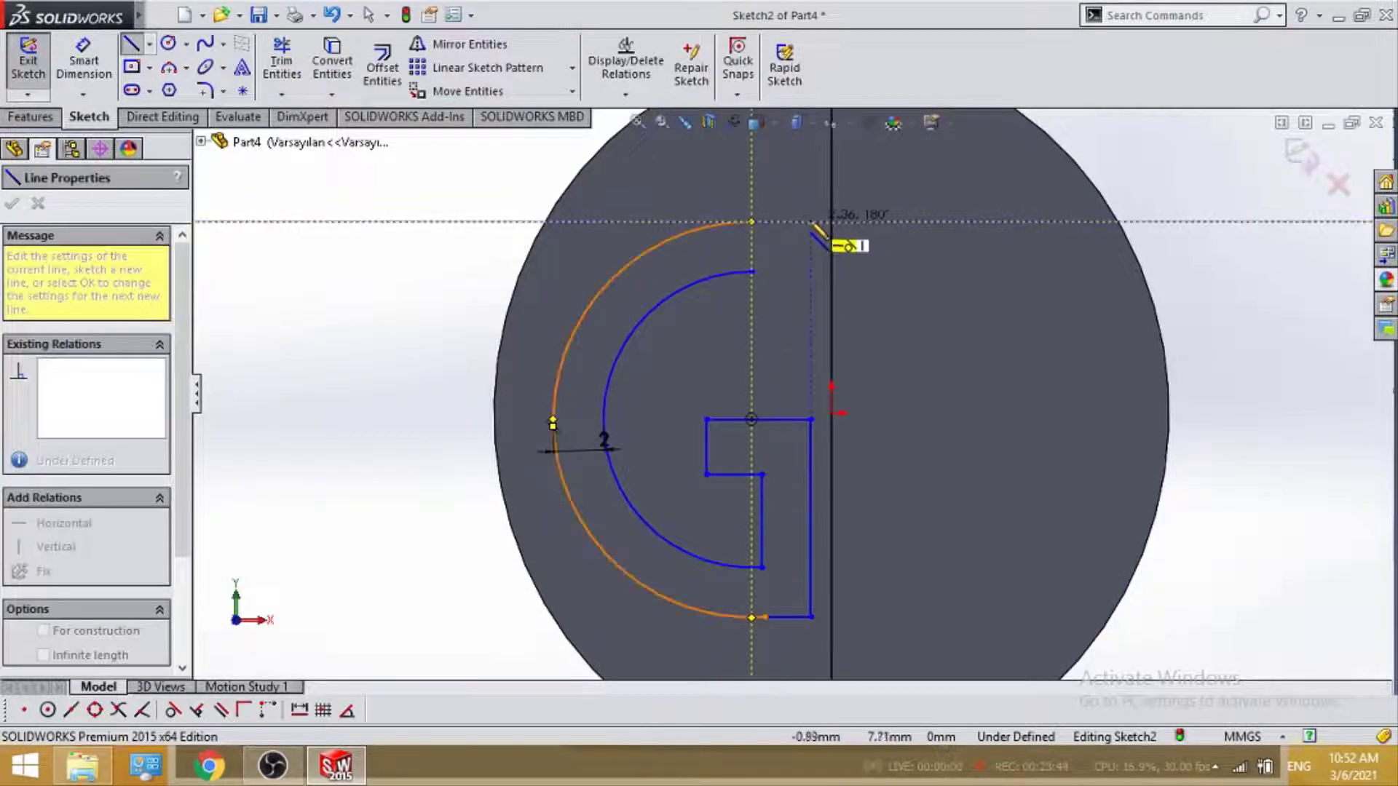
click(812, 222)
click(810, 271)
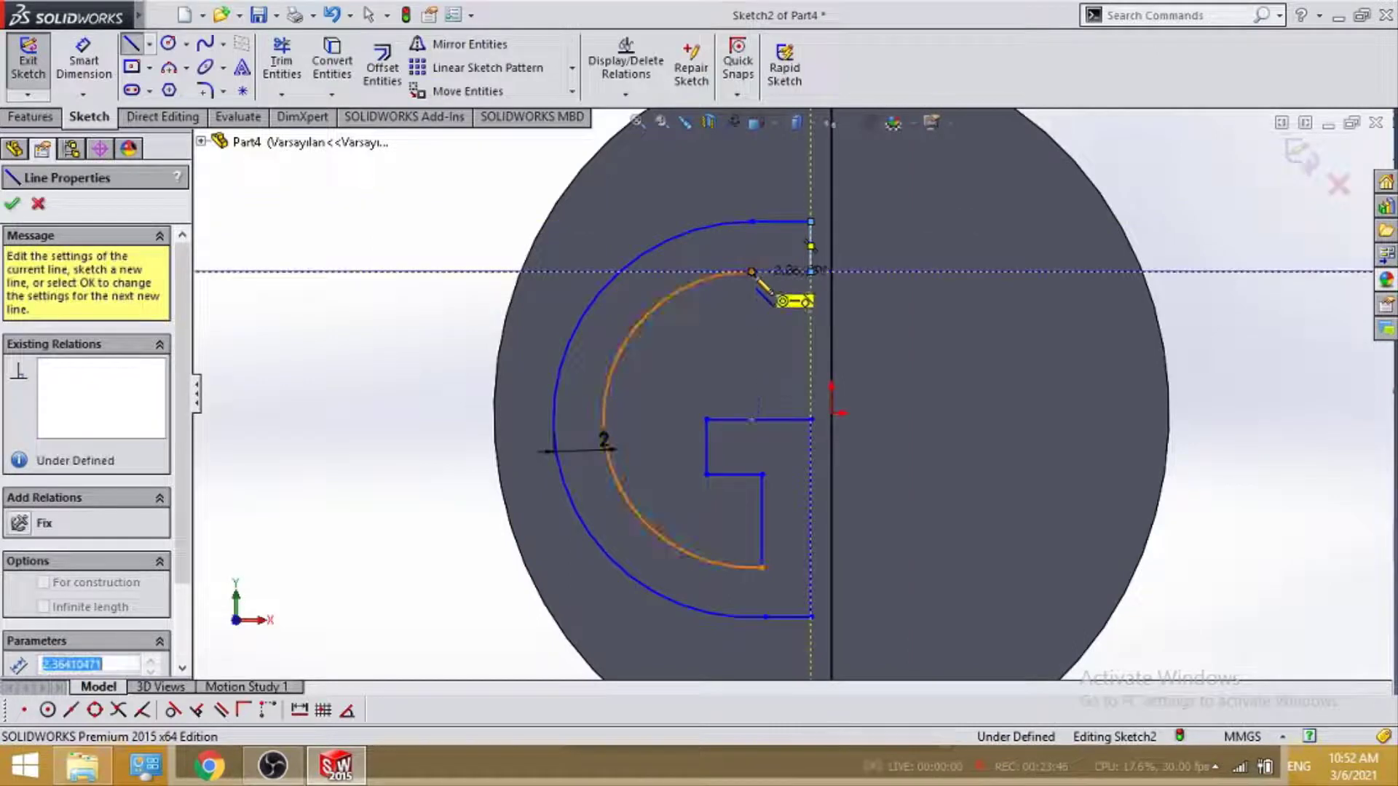
click(751, 272)
key(Escape)
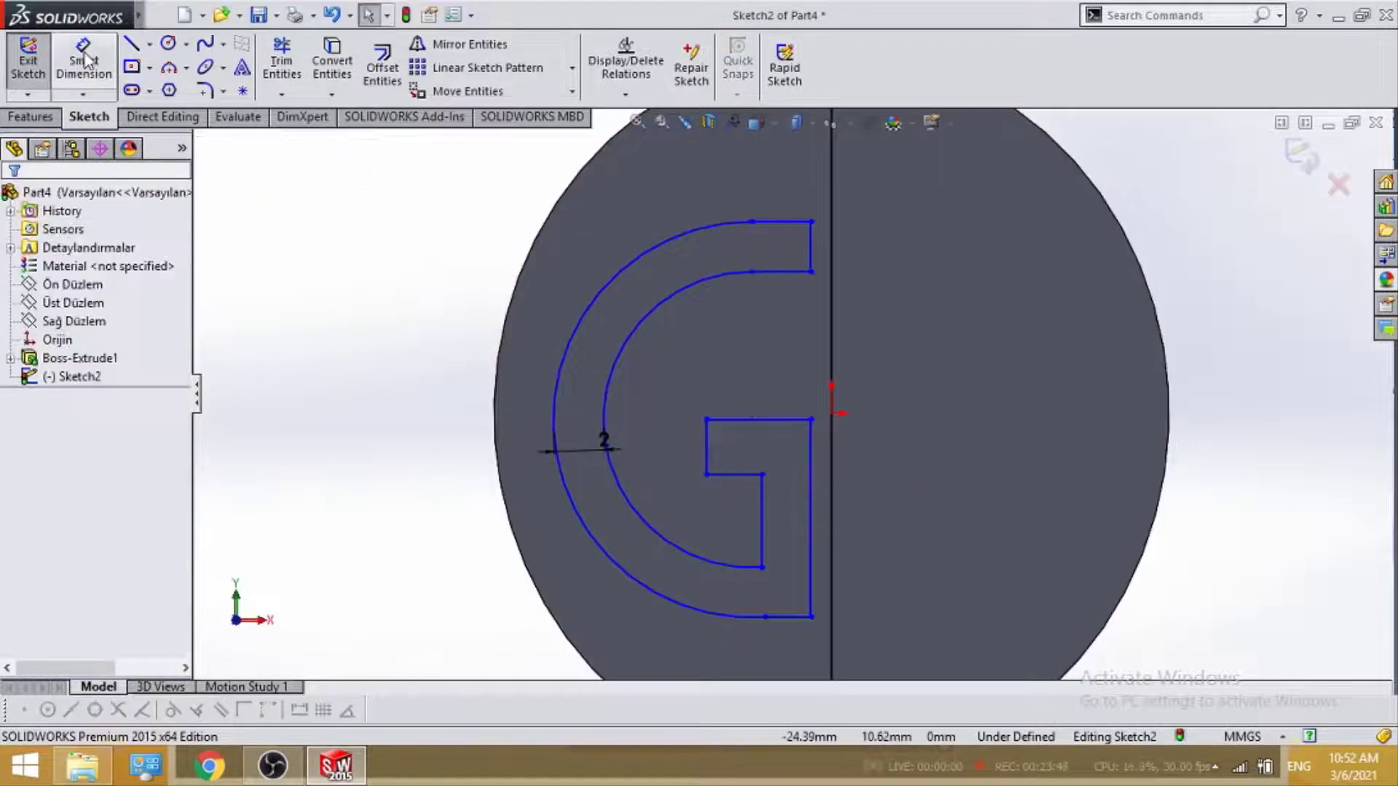
Dimension the G's crossbar height to 2 mm and its stem width to 2 mm.
click(86, 59)
click(737, 421)
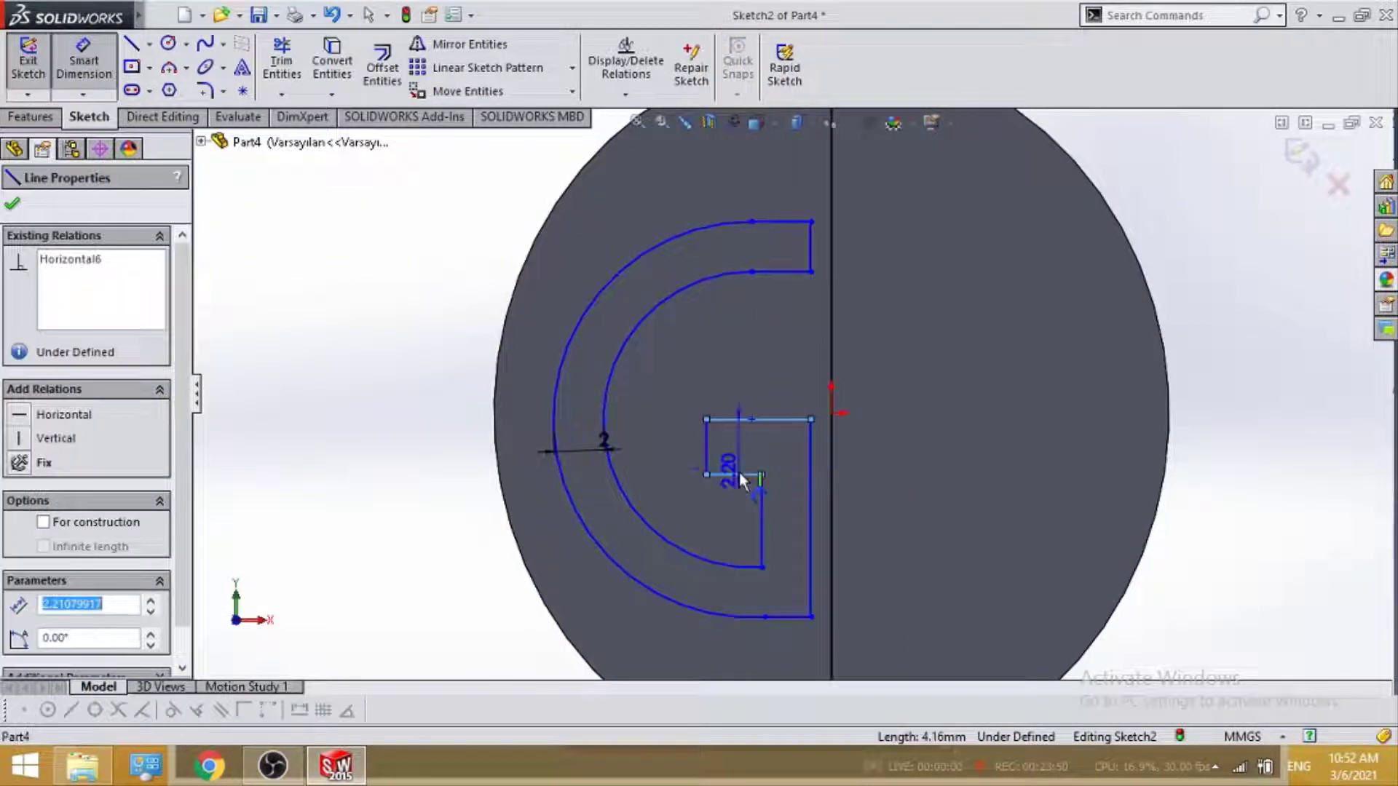
click(667, 451)
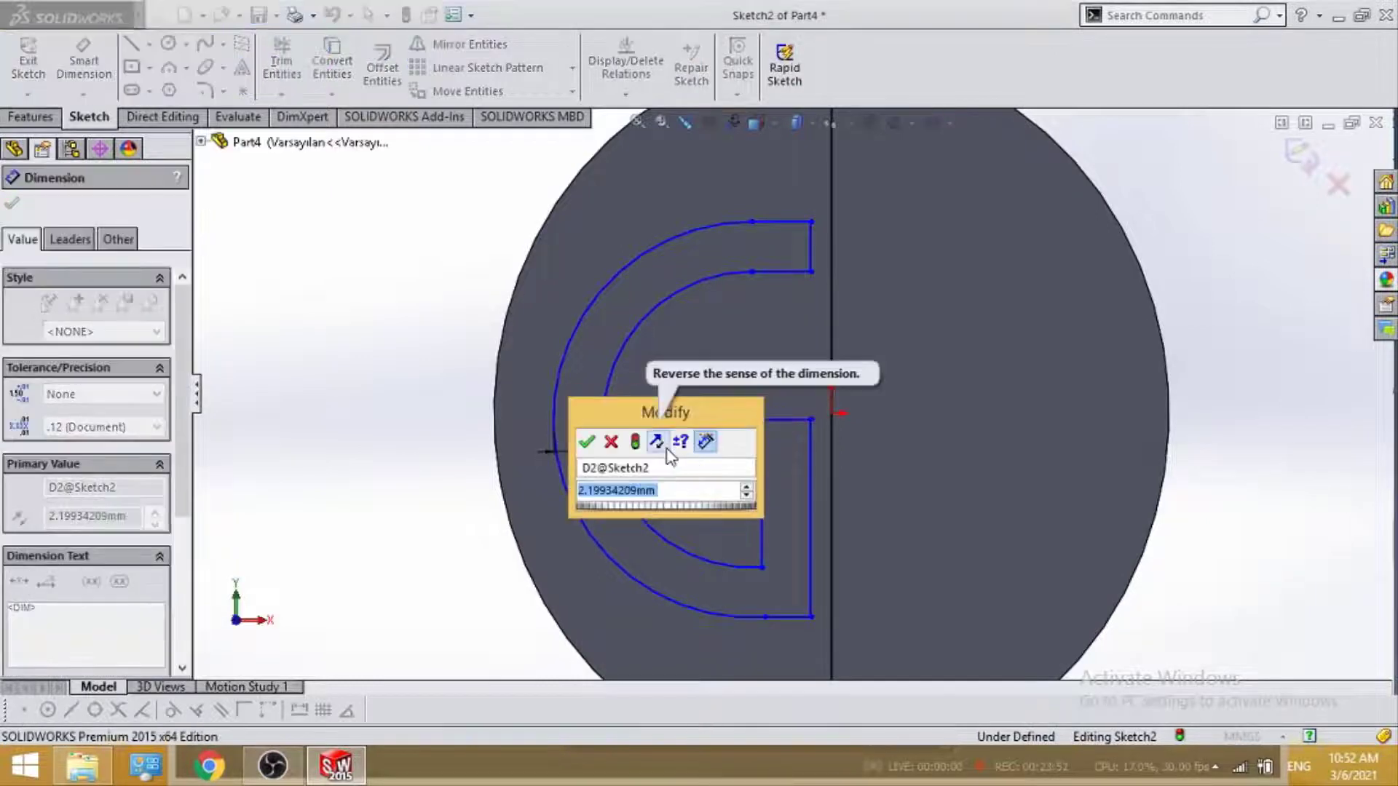
text(2)
key(Return)
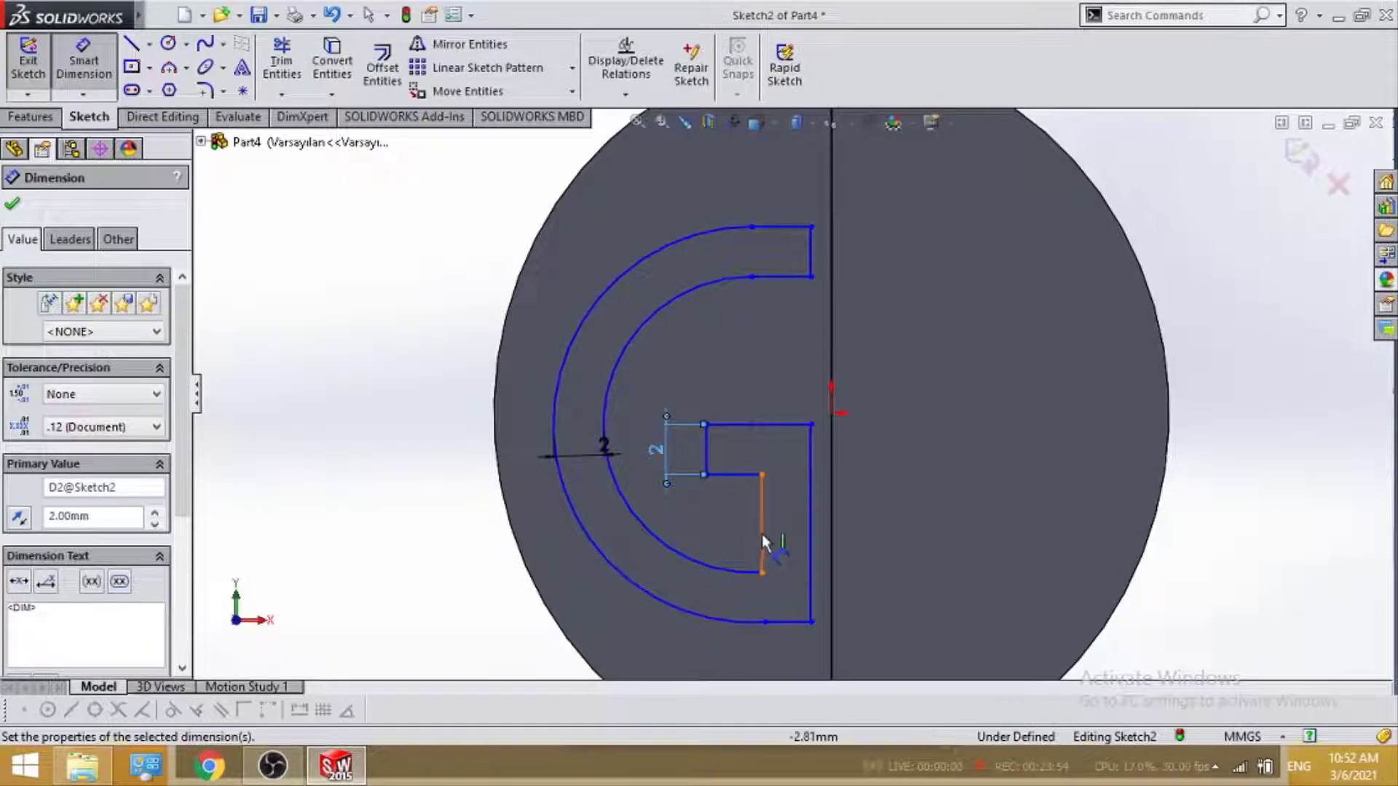
click(762, 534)
click(811, 540)
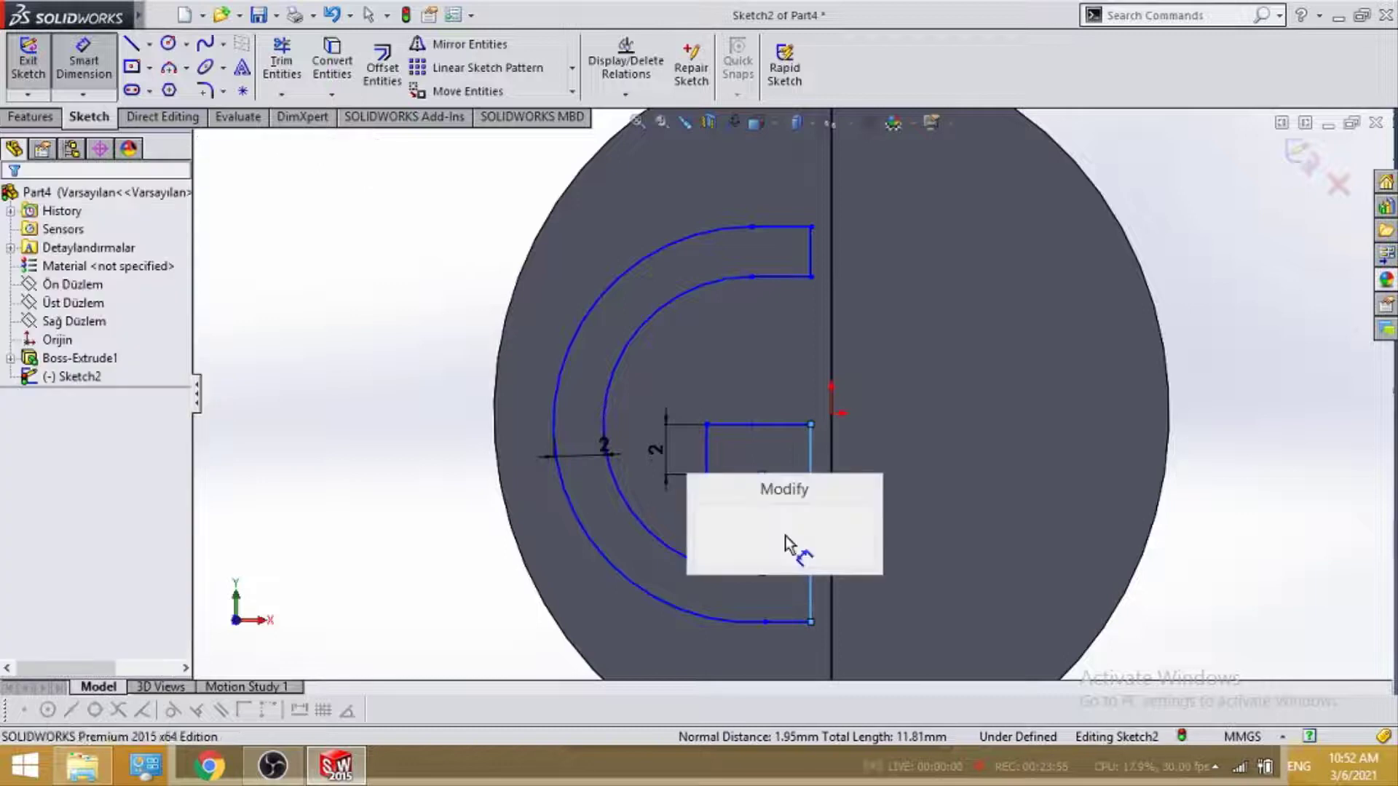
text(2)
key(Return)
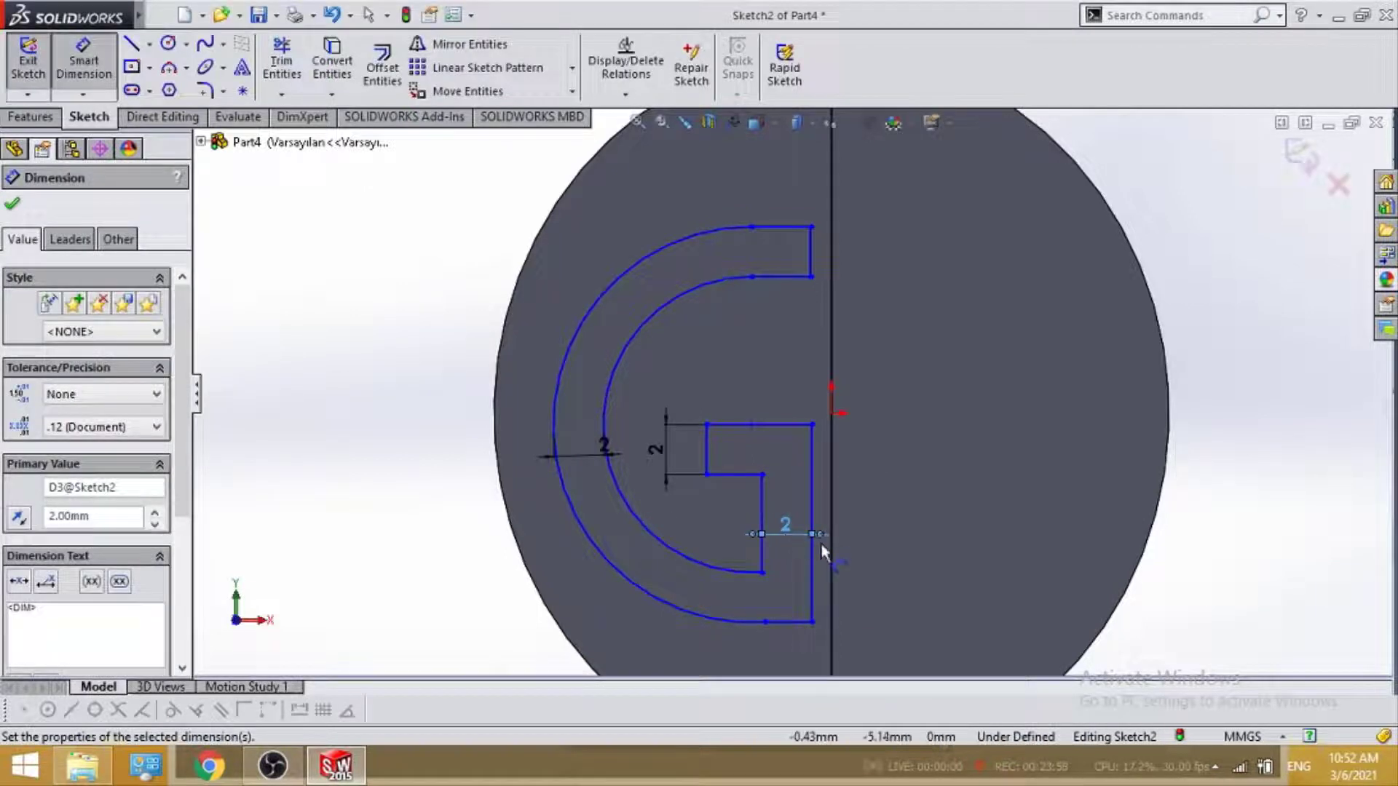
Set the gap between the G's right edge and the disc centre line to 1 mm.
click(827, 580)
click(830, 426)
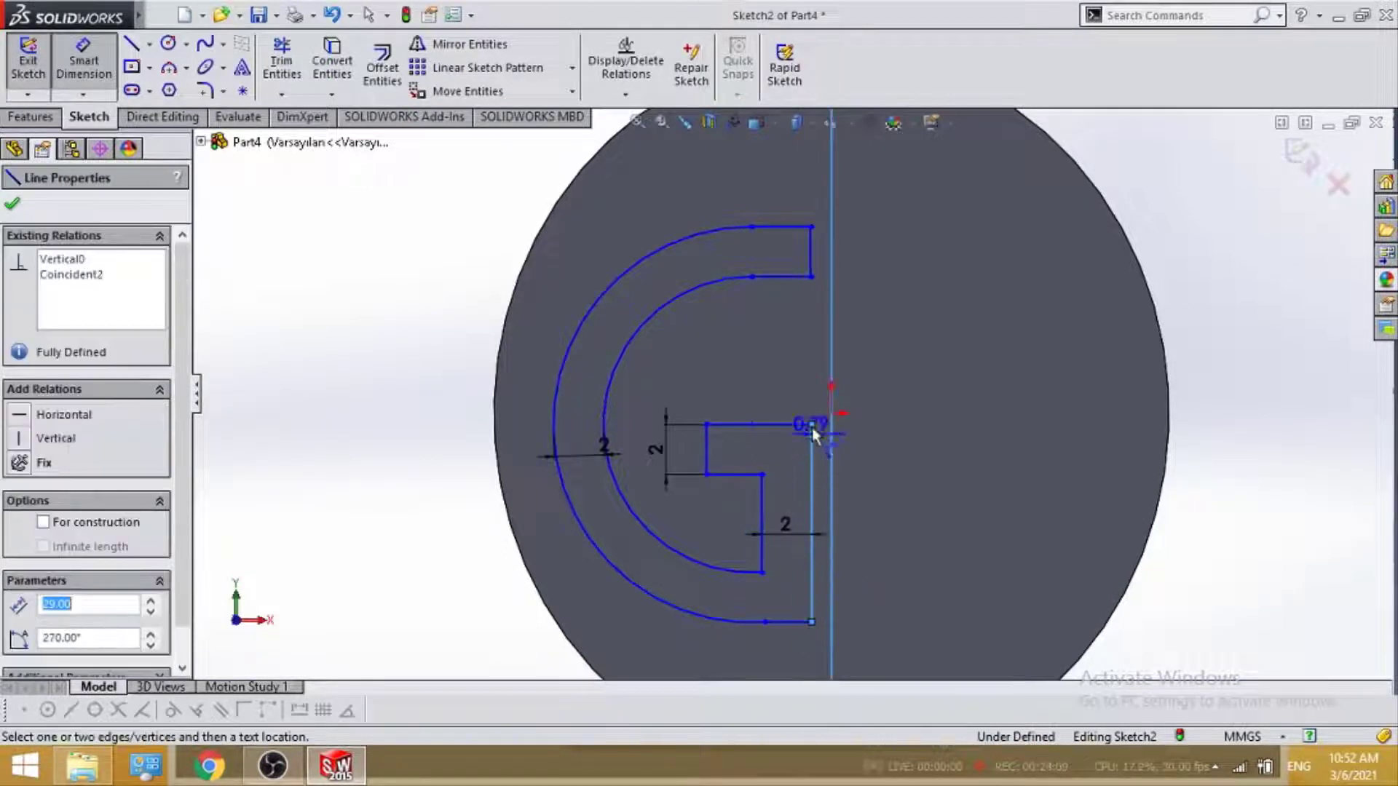
click(818, 407)
text(1)
key(Return)
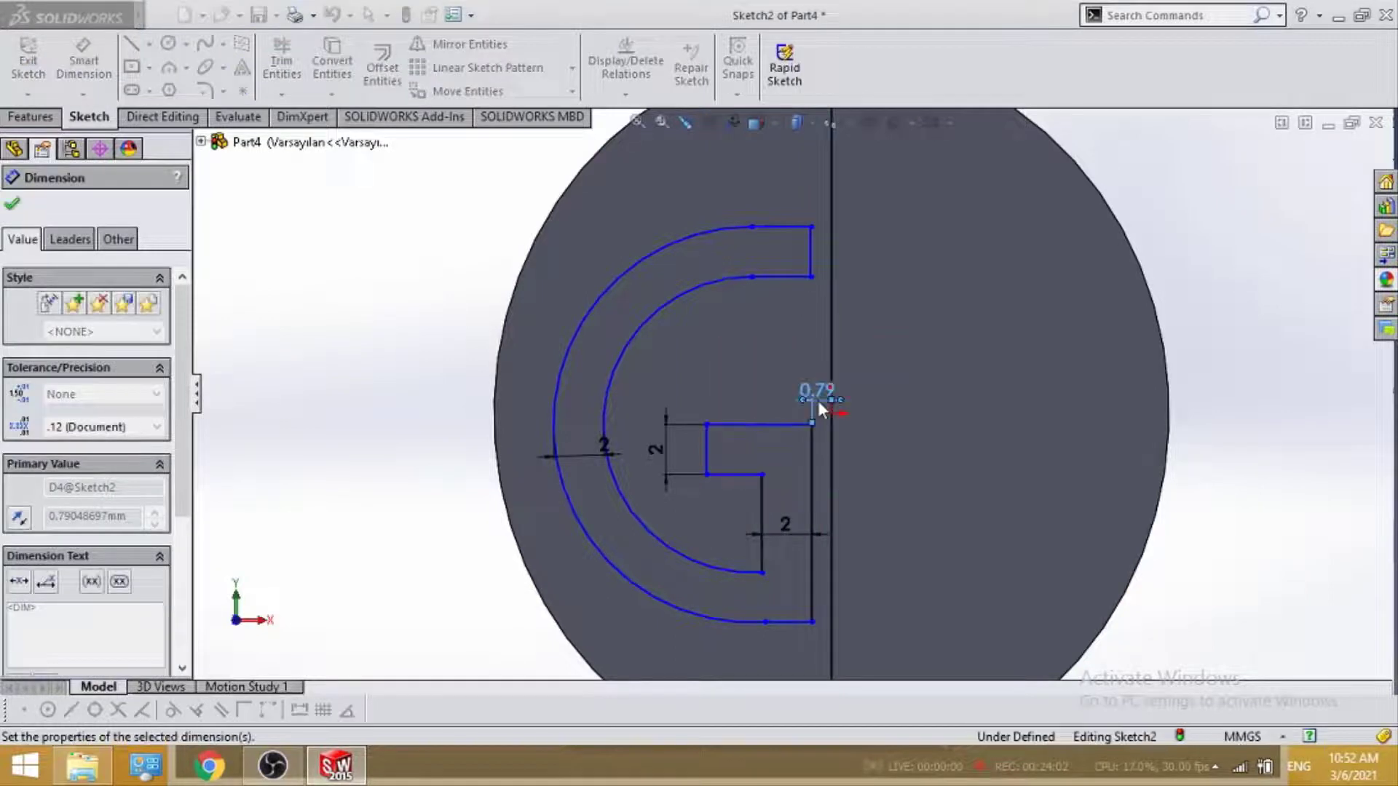
click(21, 209)
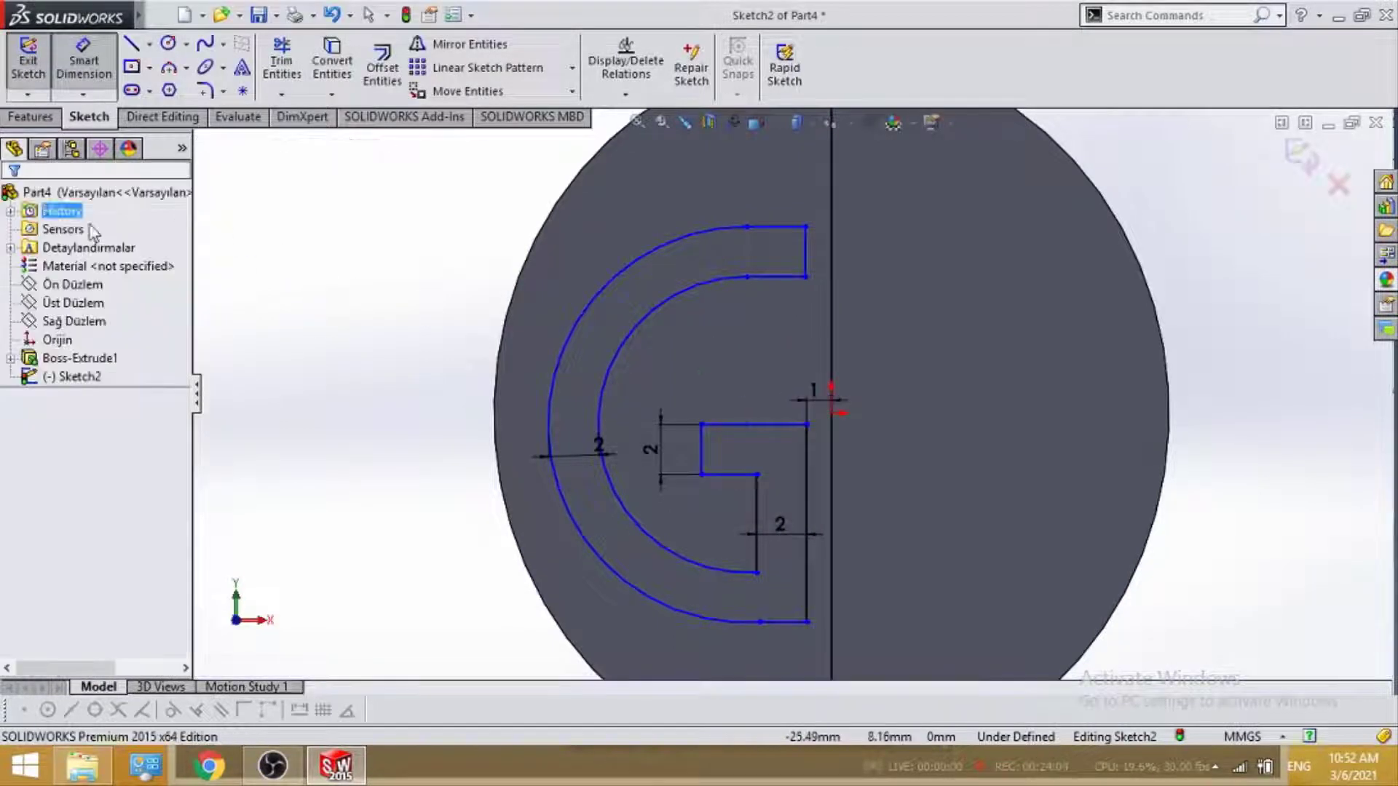
key(f)
scroll(933, 342, down, 2)
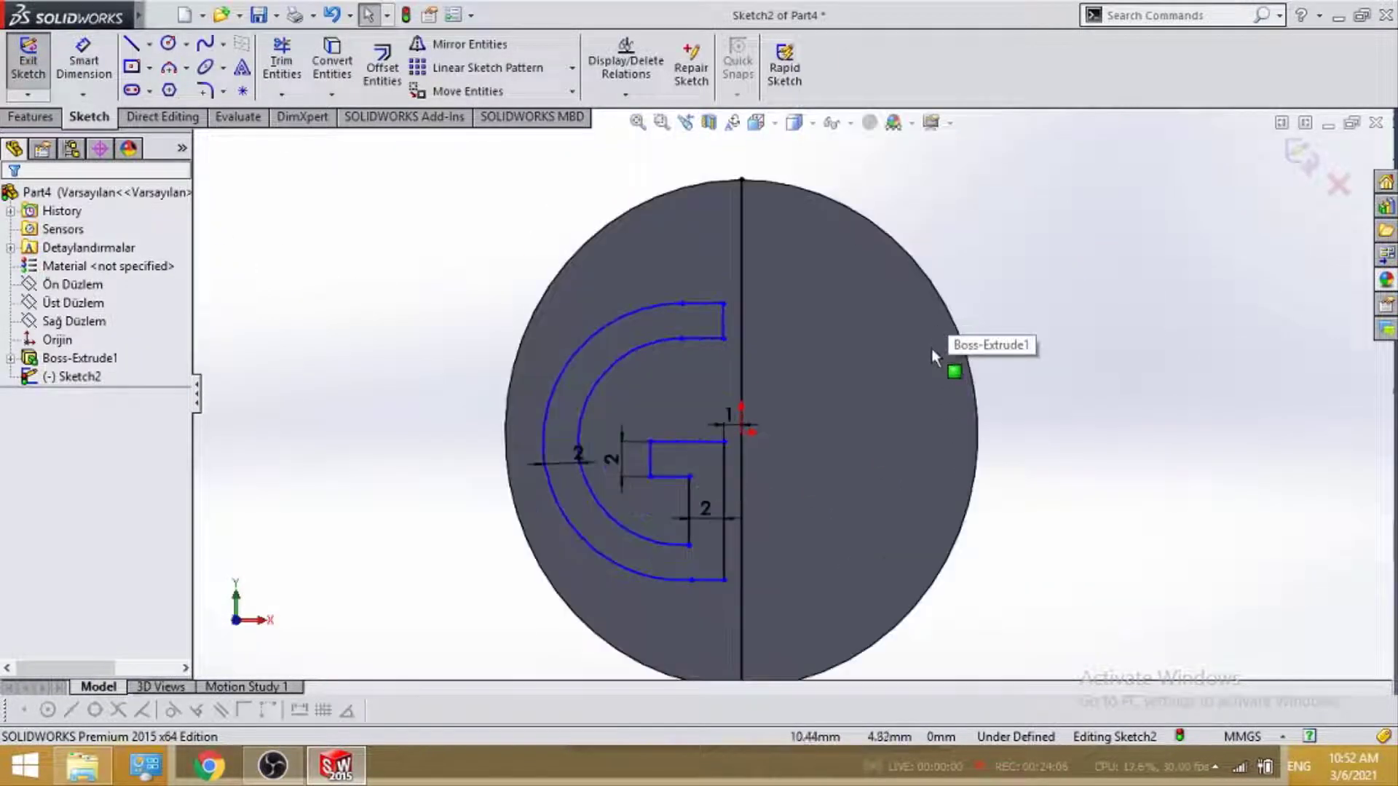
Draw the S outline's top, left, middle, right, lower and bottom edges as a line chain.
click(133, 48)
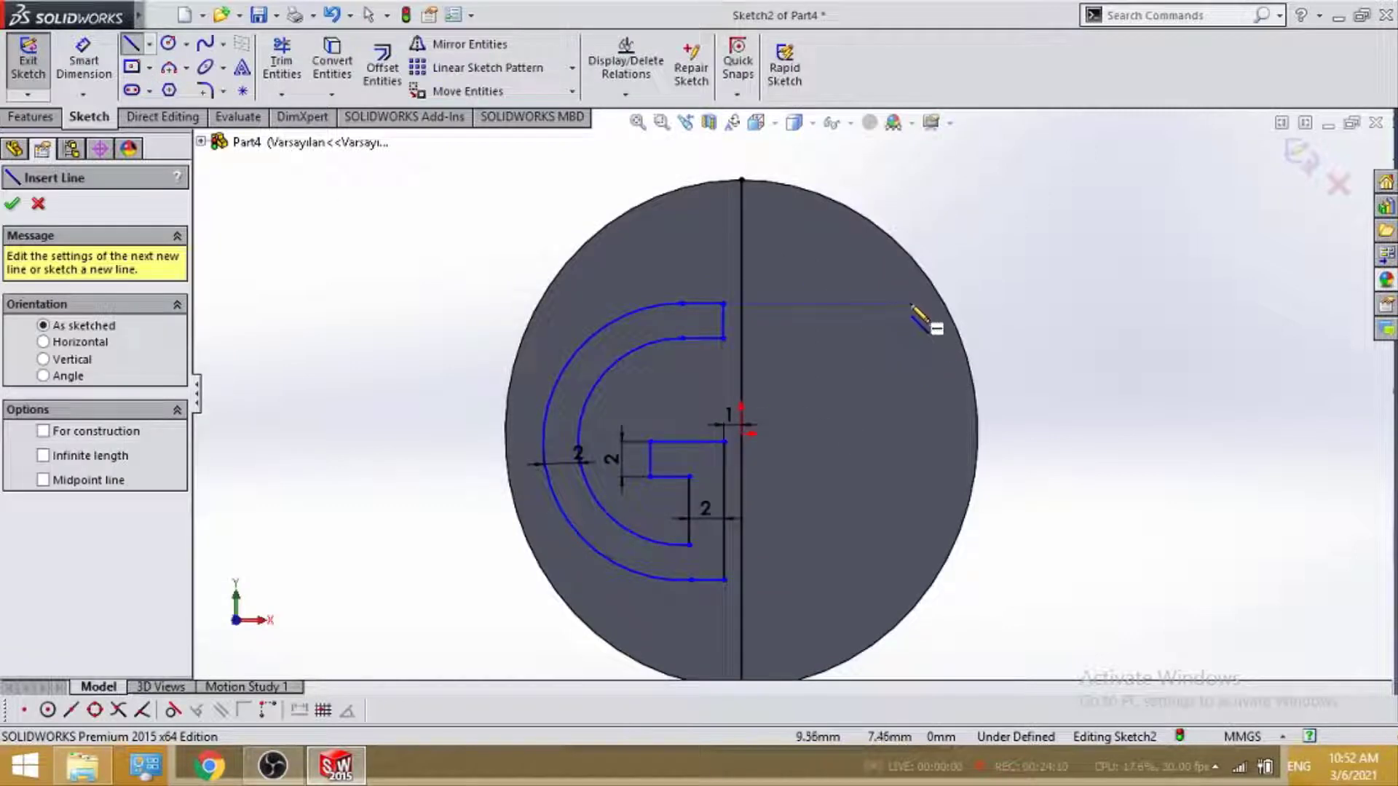
click(914, 306)
click(775, 304)
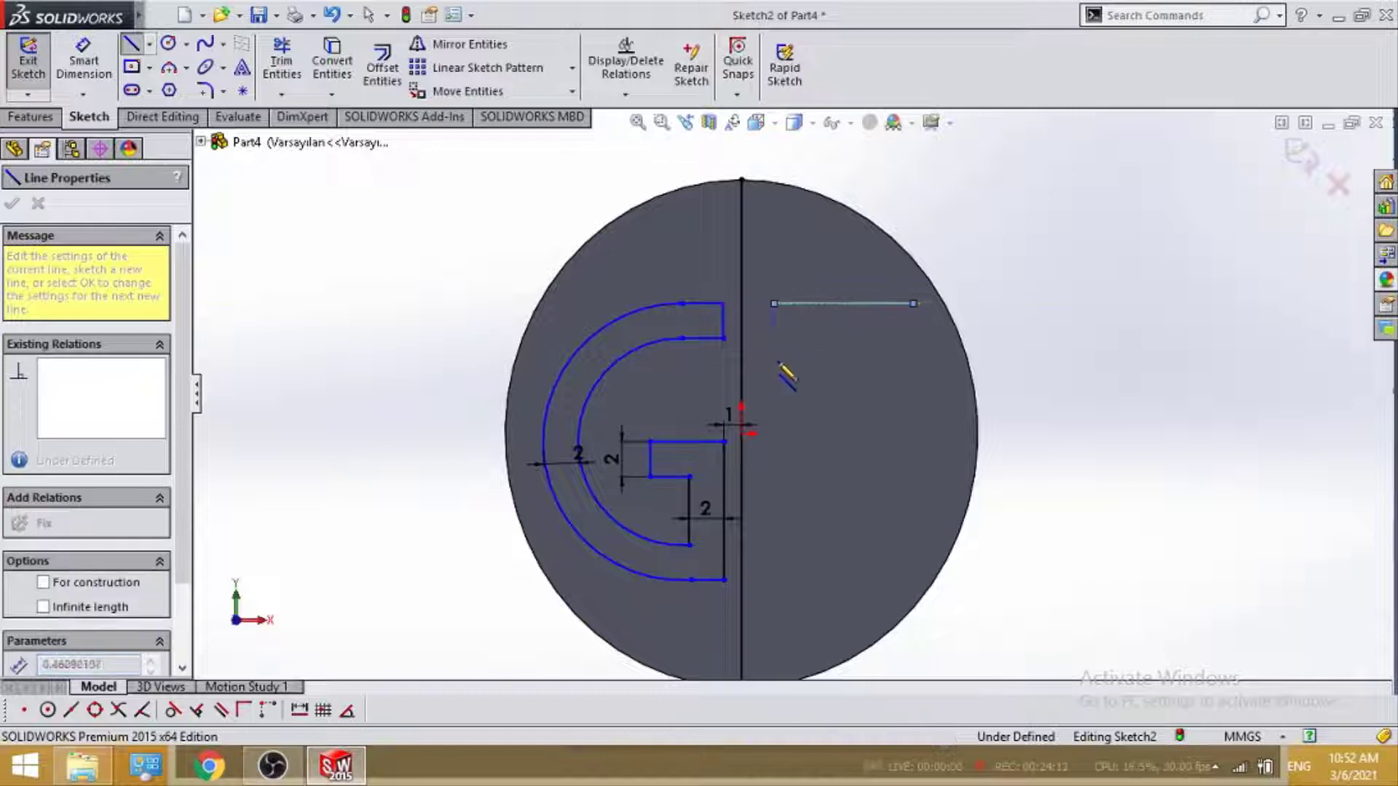
click(774, 405)
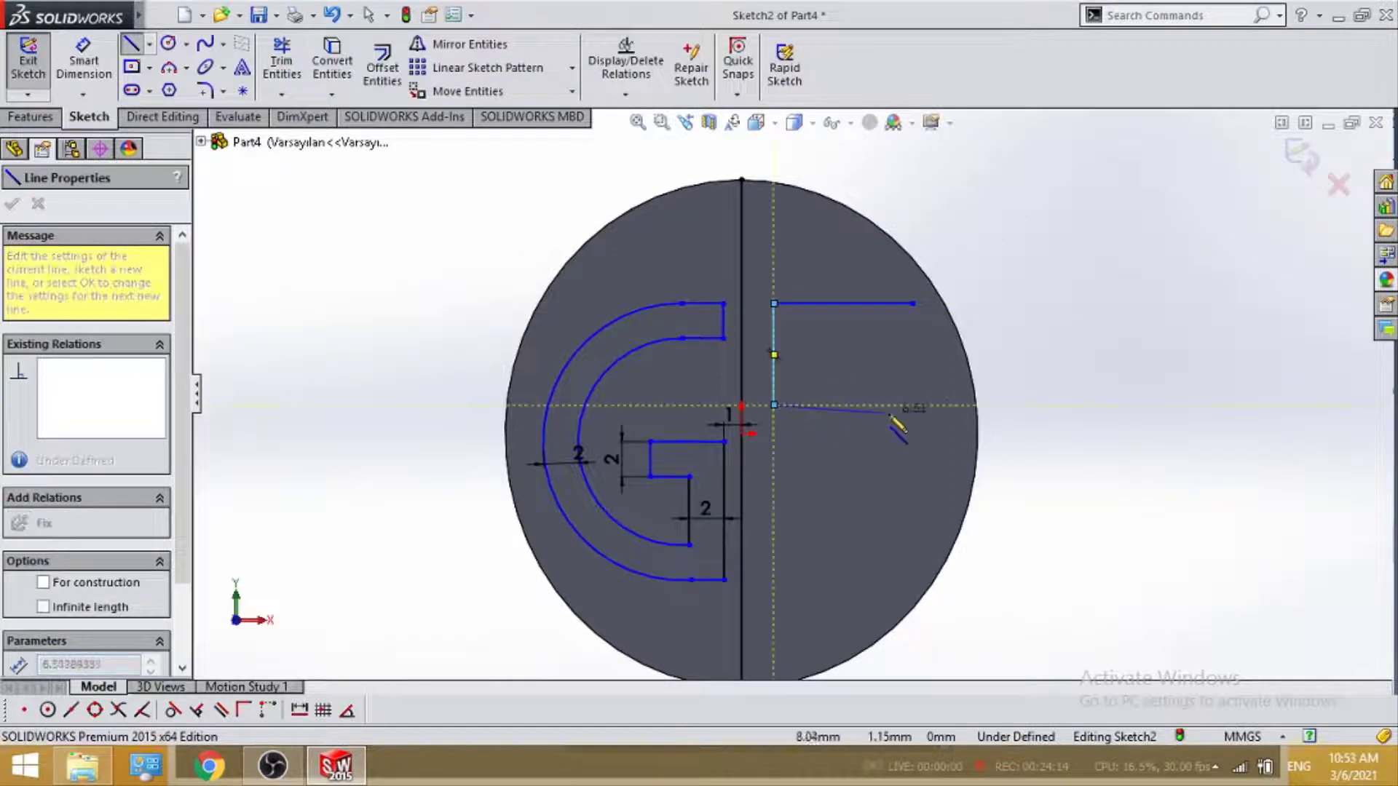
click(895, 404)
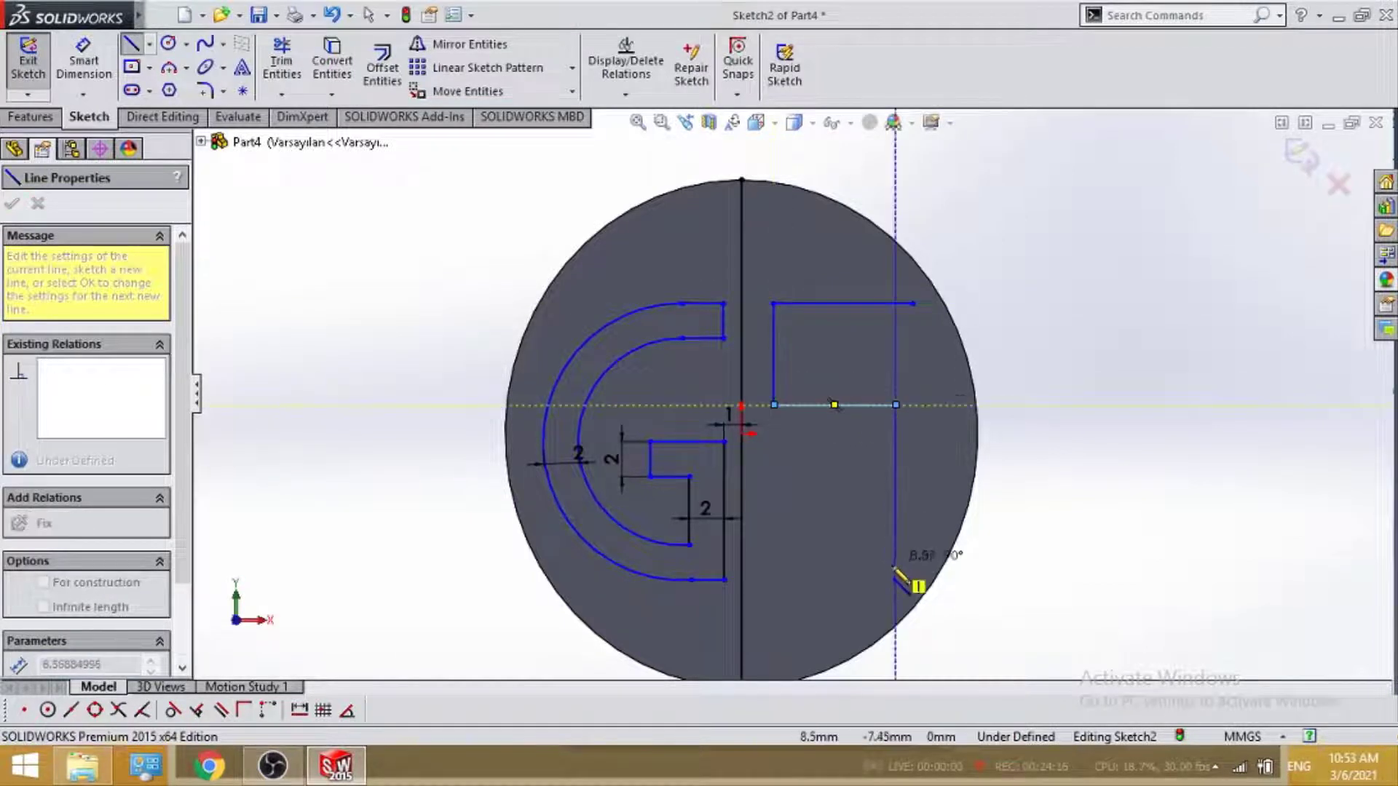
click(895, 545)
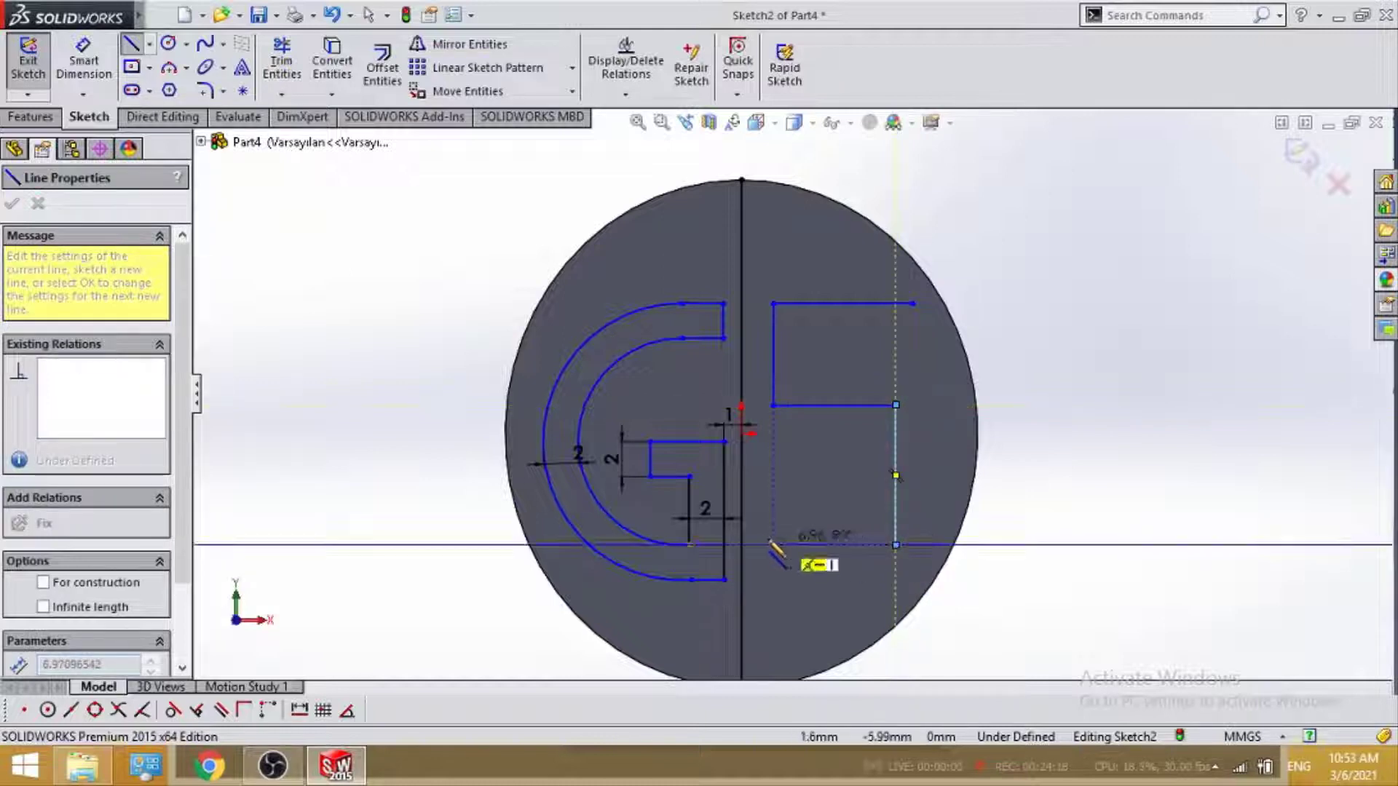
click(774, 544)
click(774, 581)
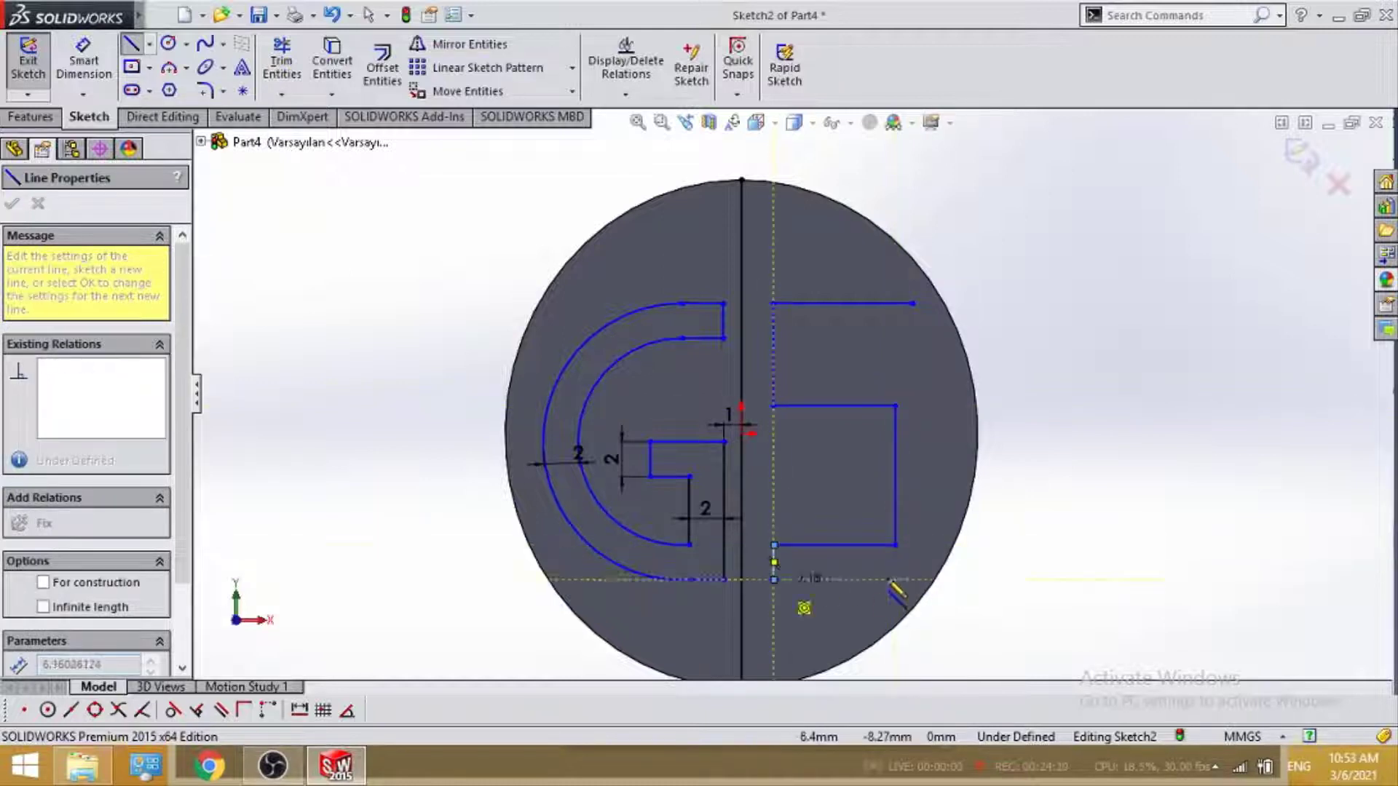
click(913, 581)
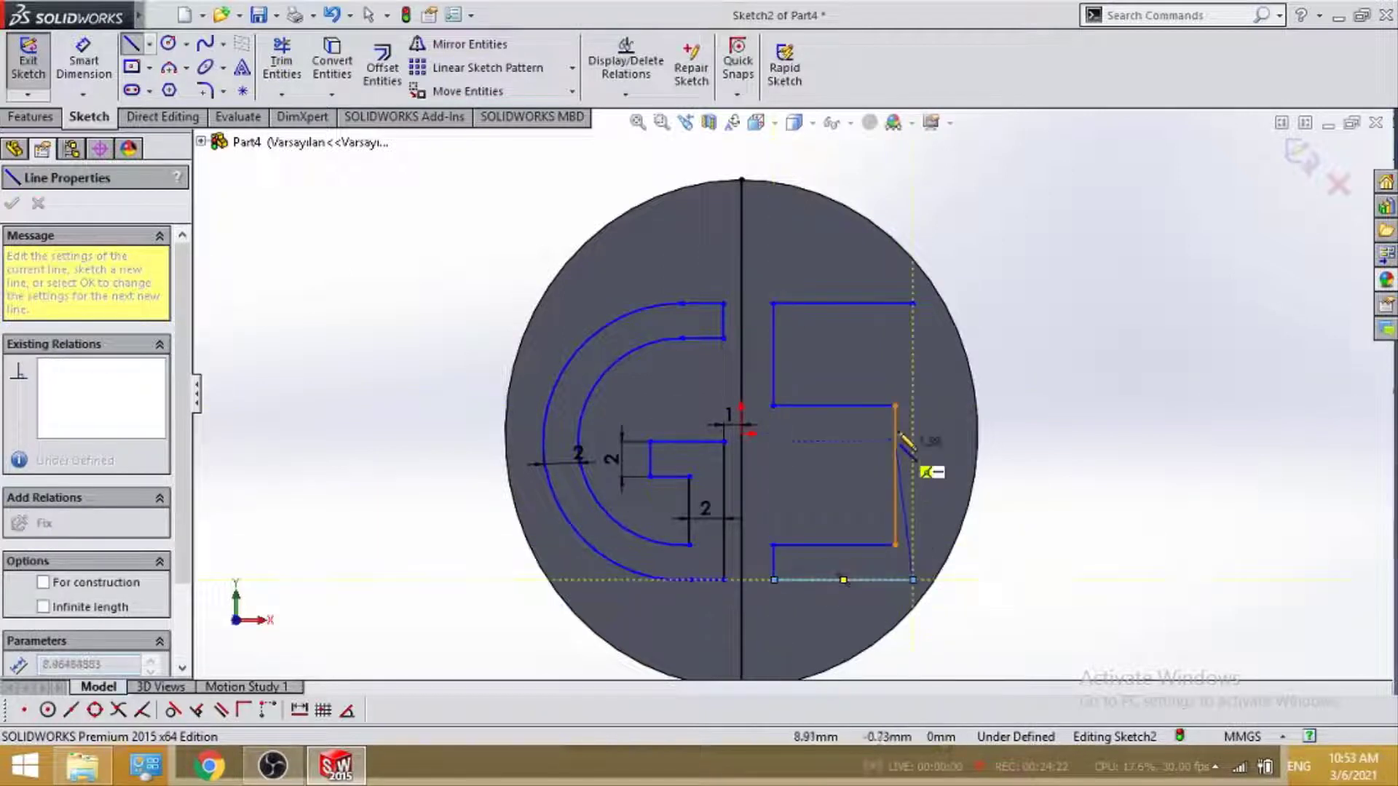
Add the remaining vertical and horizontal segments that close the S outline.
click(804, 372)
click(801, 371)
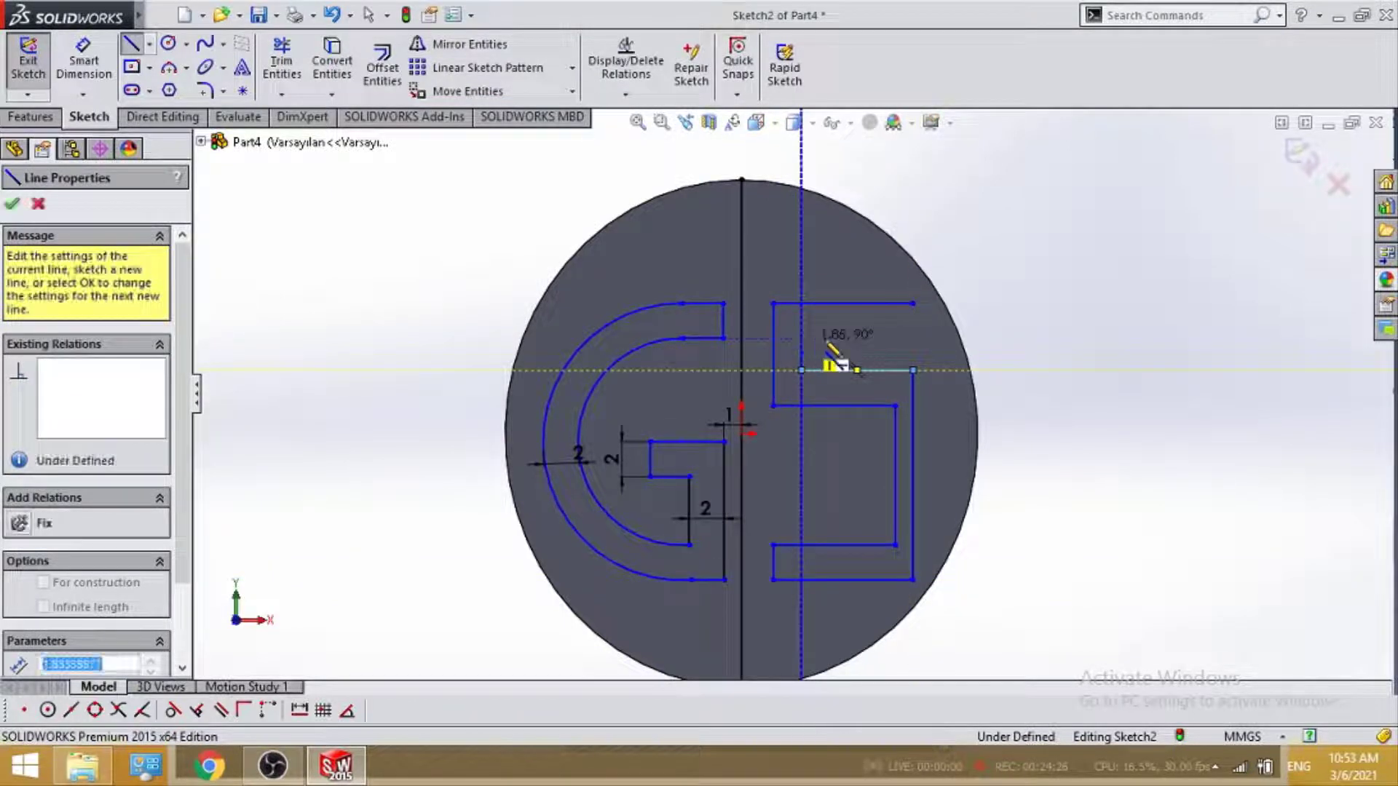
click(912, 339)
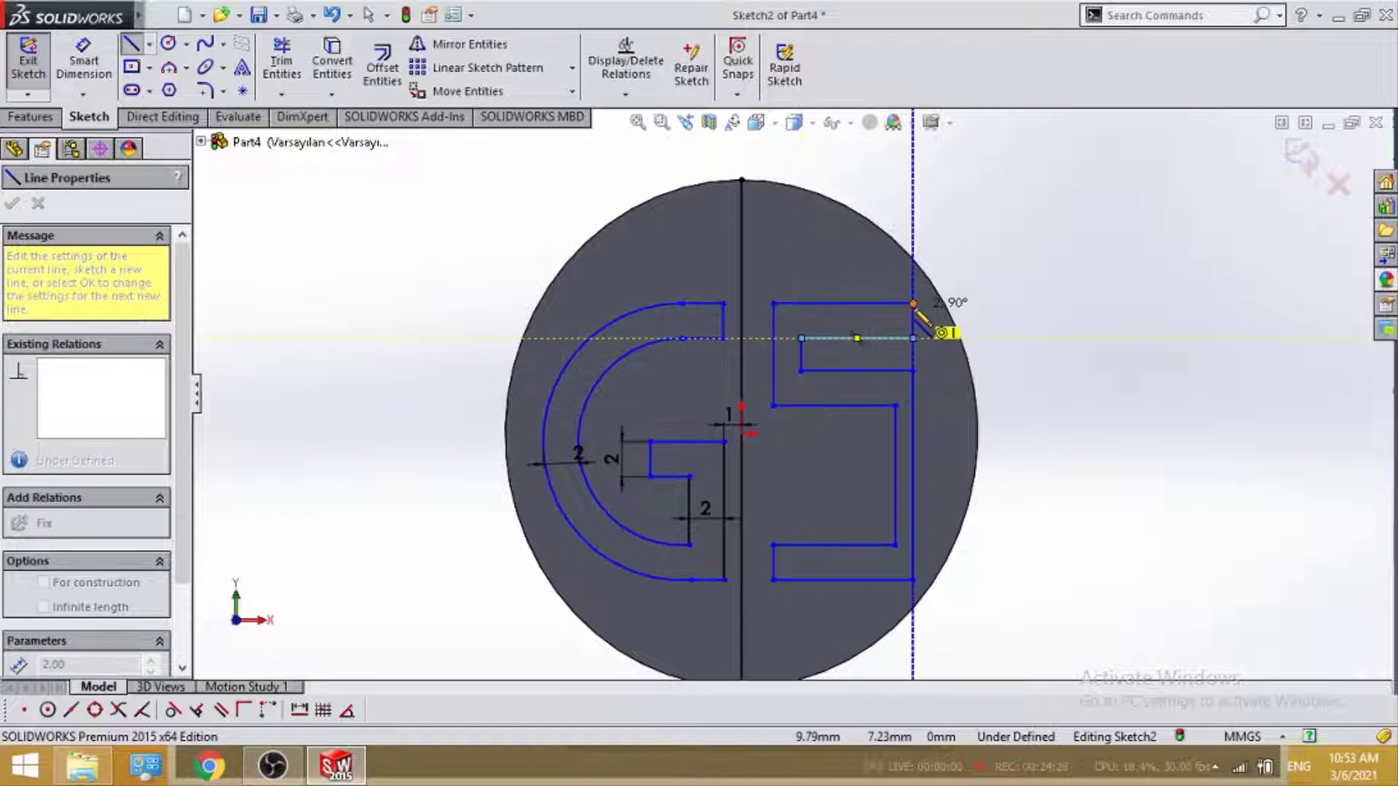
click(913, 304)
key(f)
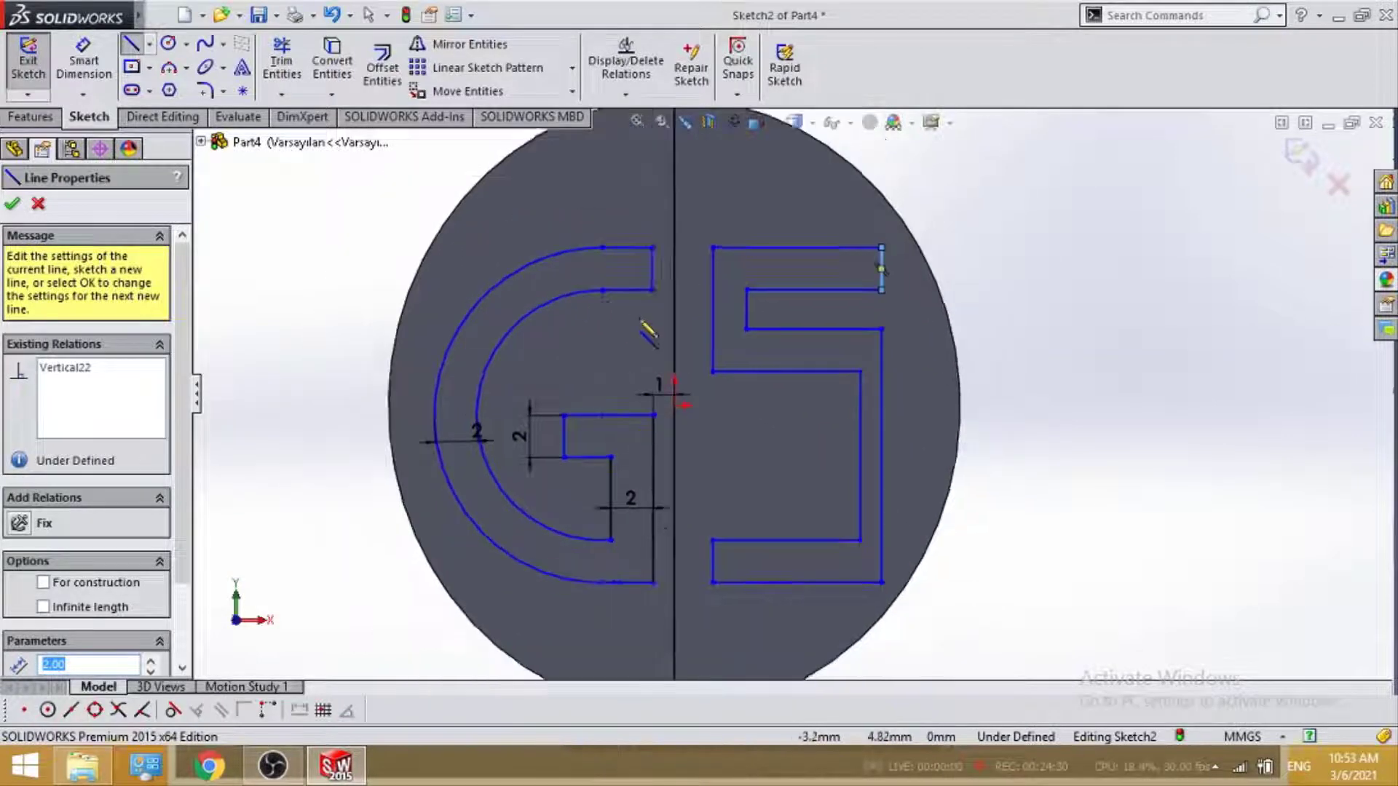
key(Escape)
Set the S's bottom stroke, right stroke and middle spacing each to 2 mm.
scroll(759, 556, down, 3)
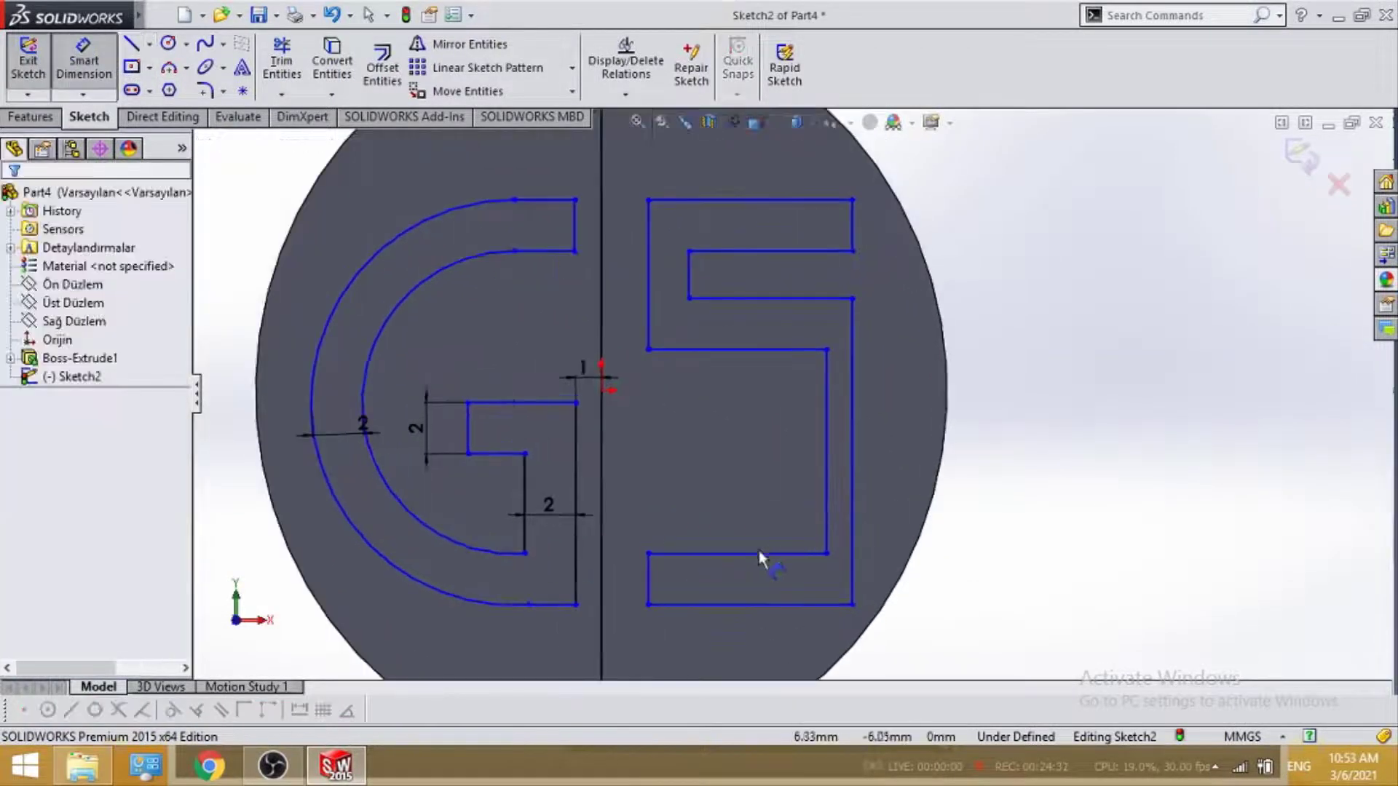
click(749, 583)
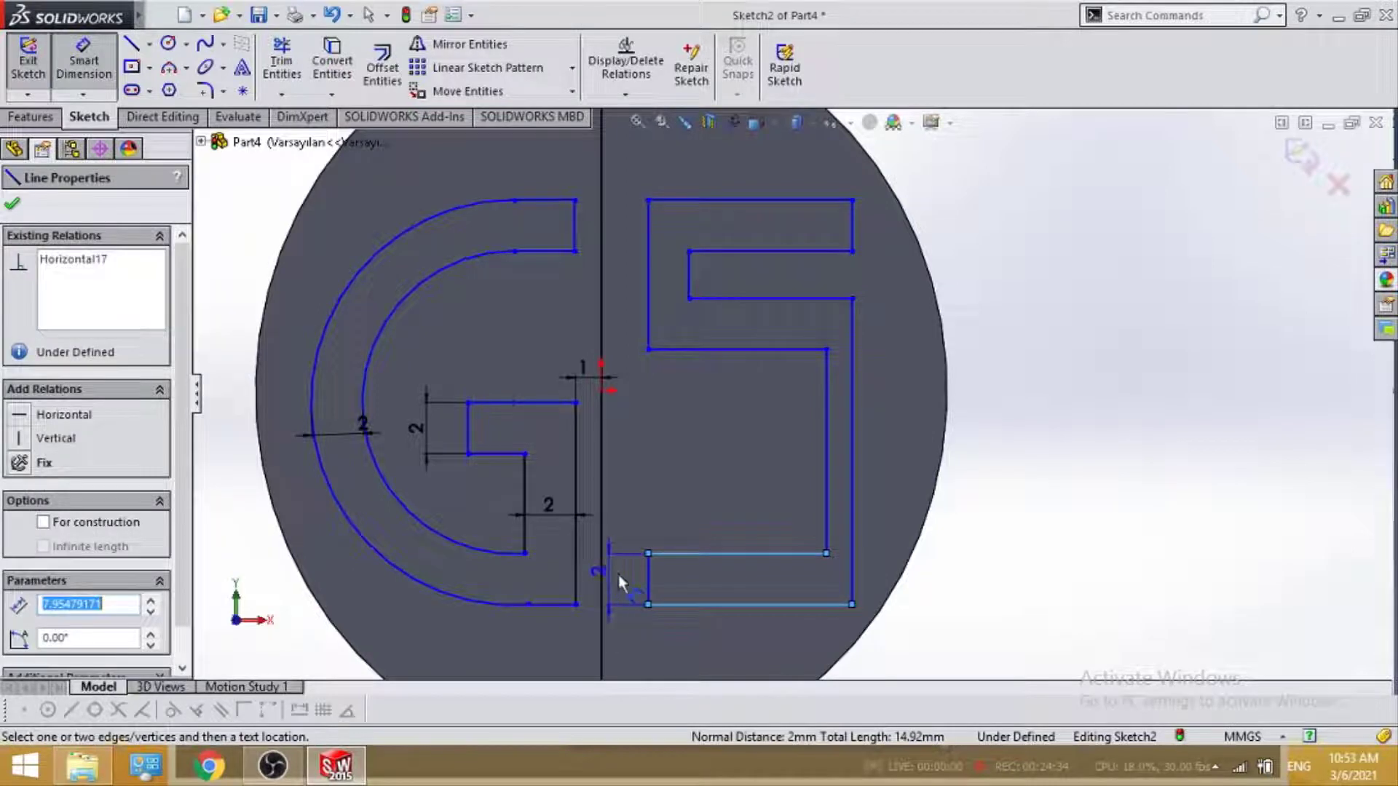
click(630, 577)
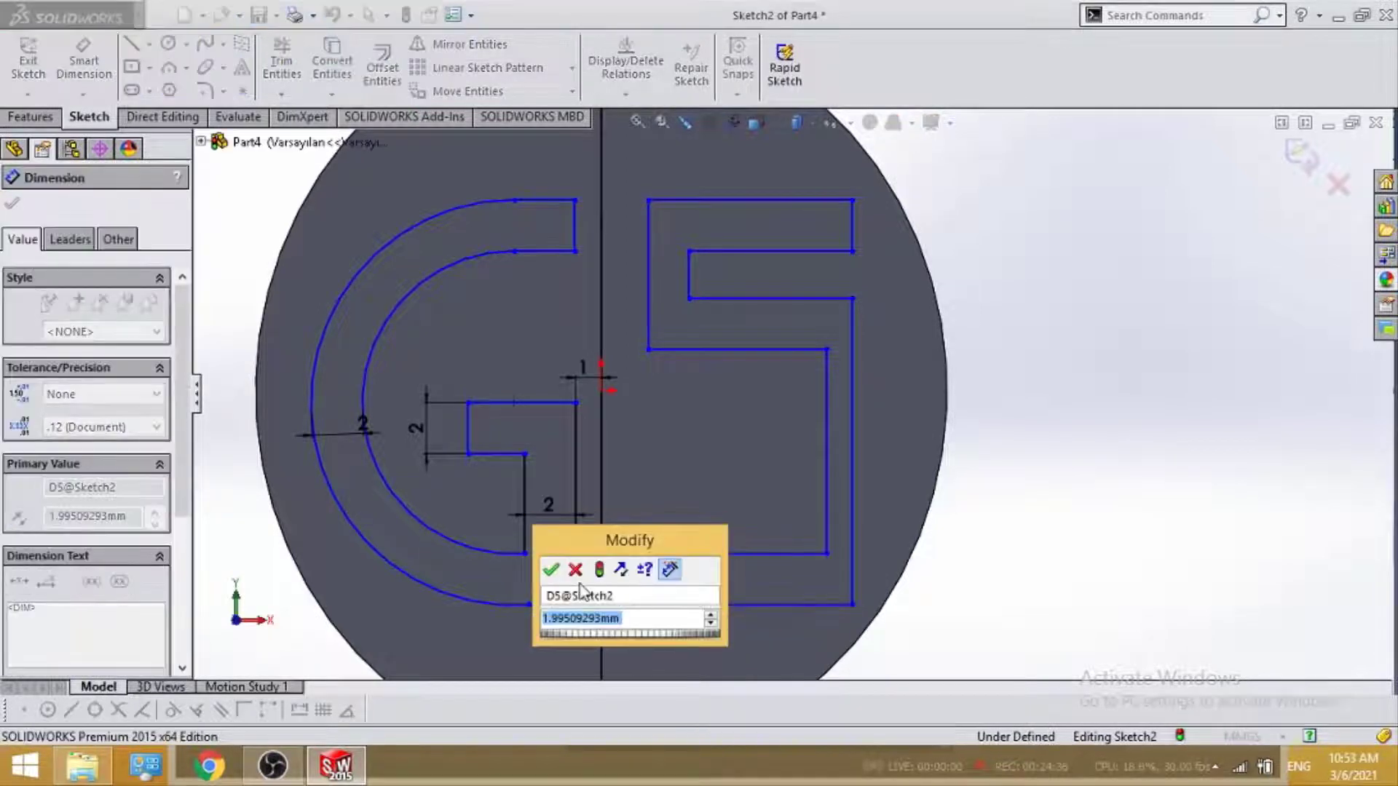
text(2)
click(552, 574)
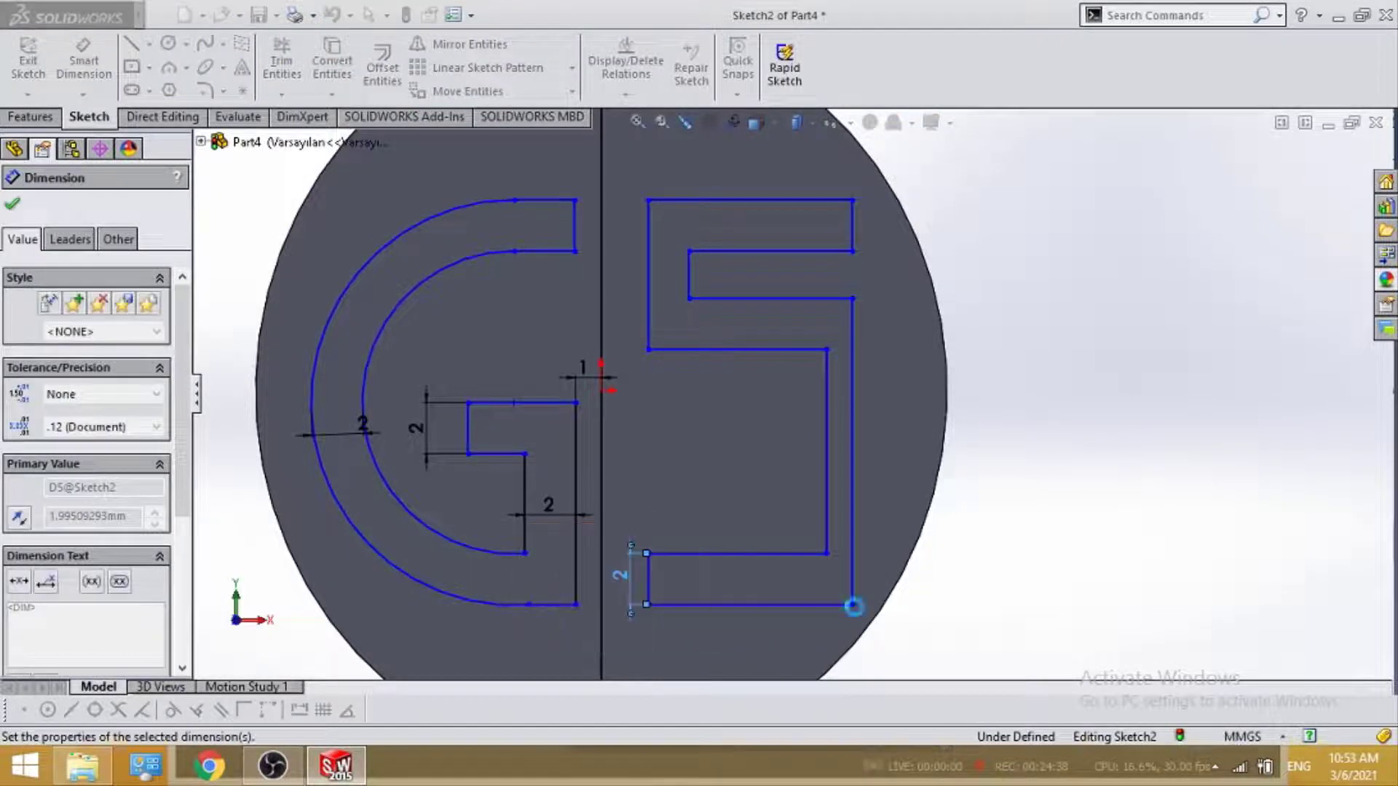
click(827, 512)
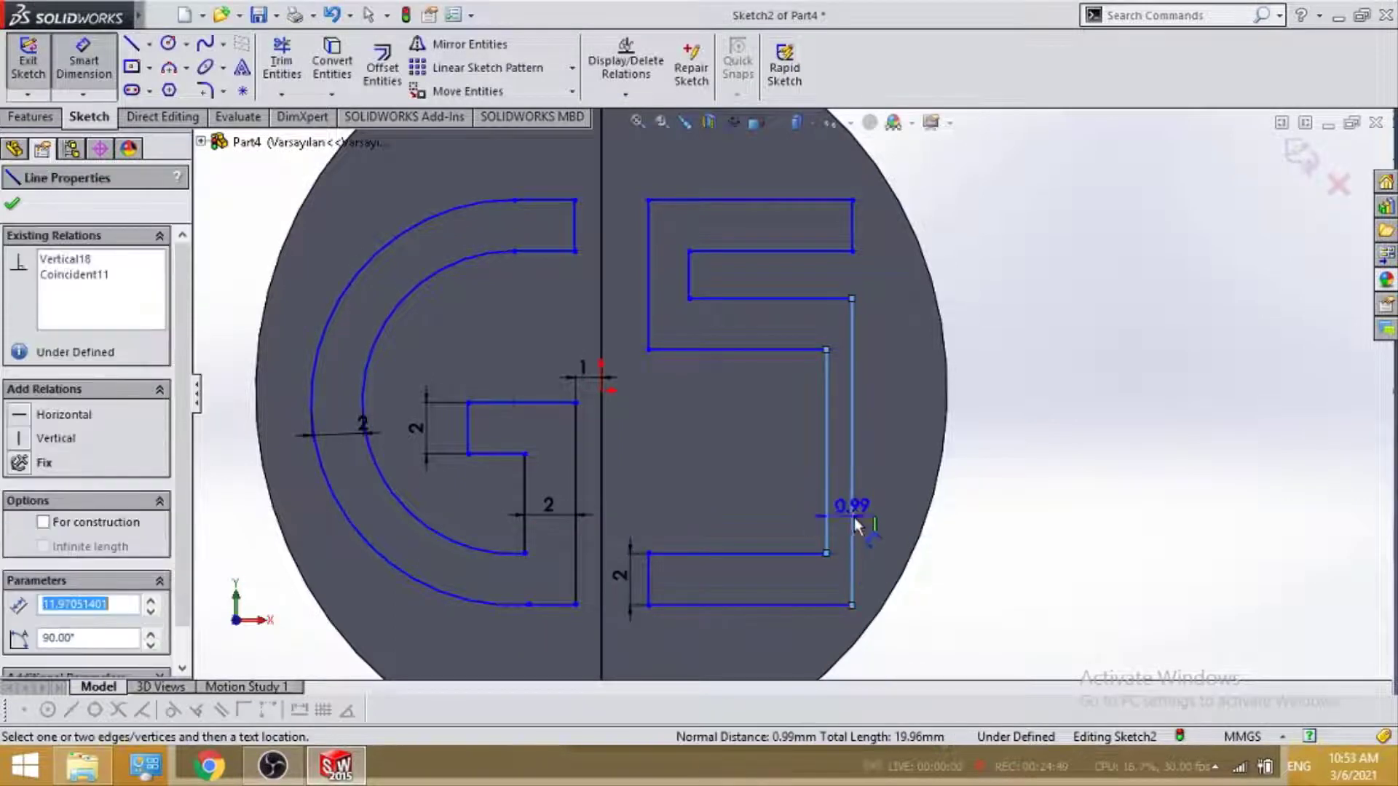
click(885, 477)
text(2)
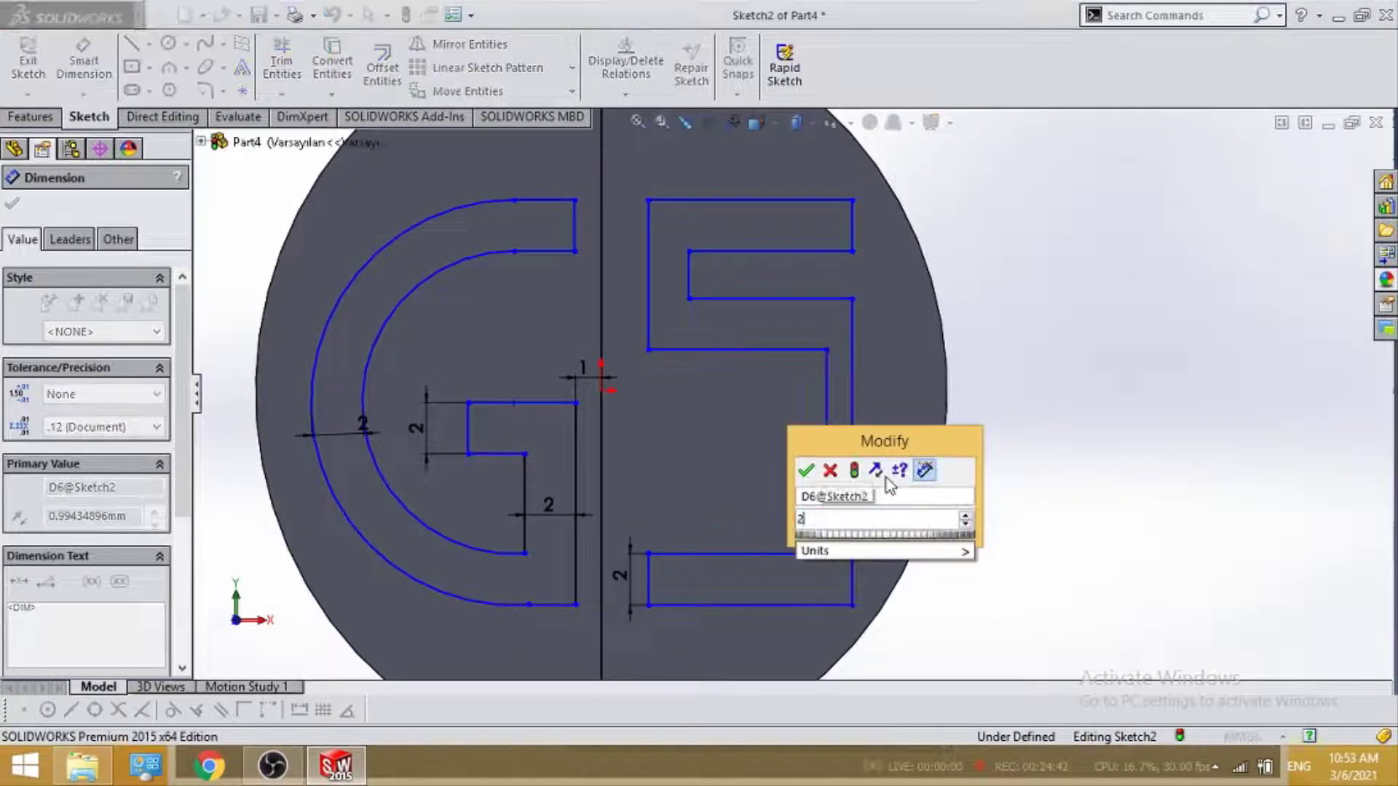
key(Return)
text(2)
key(Return)
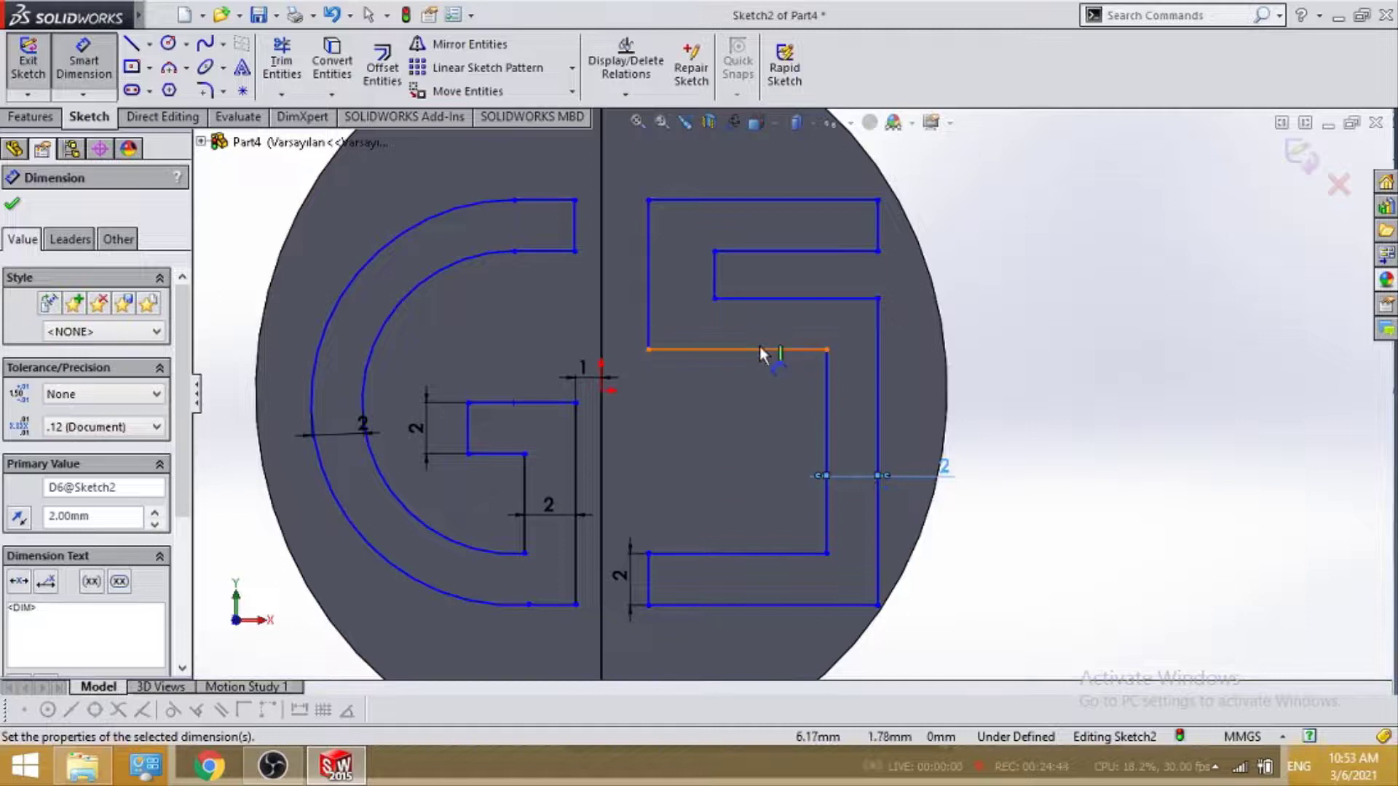
click(760, 350)
click(736, 326)
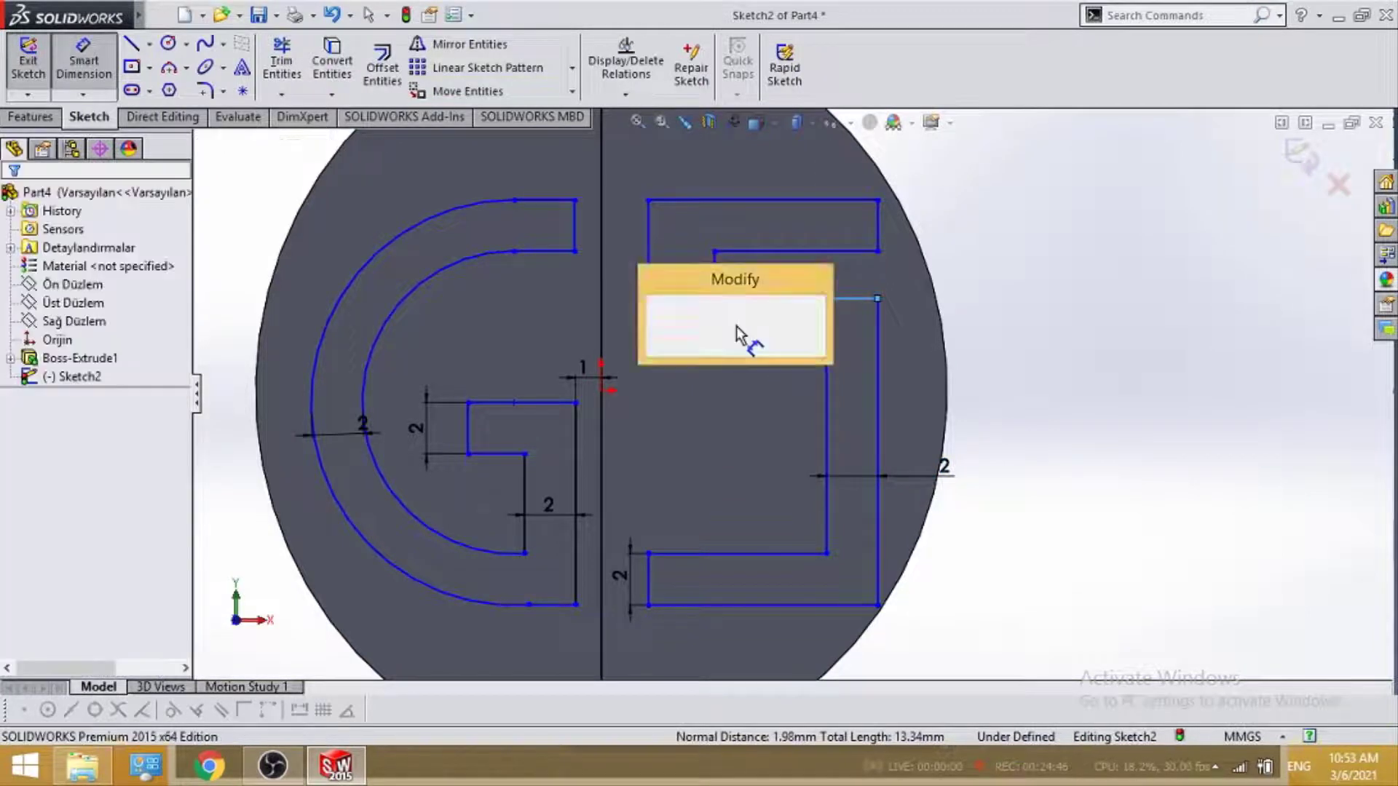
text(2)
key(Return)
text(2)
key(Return)
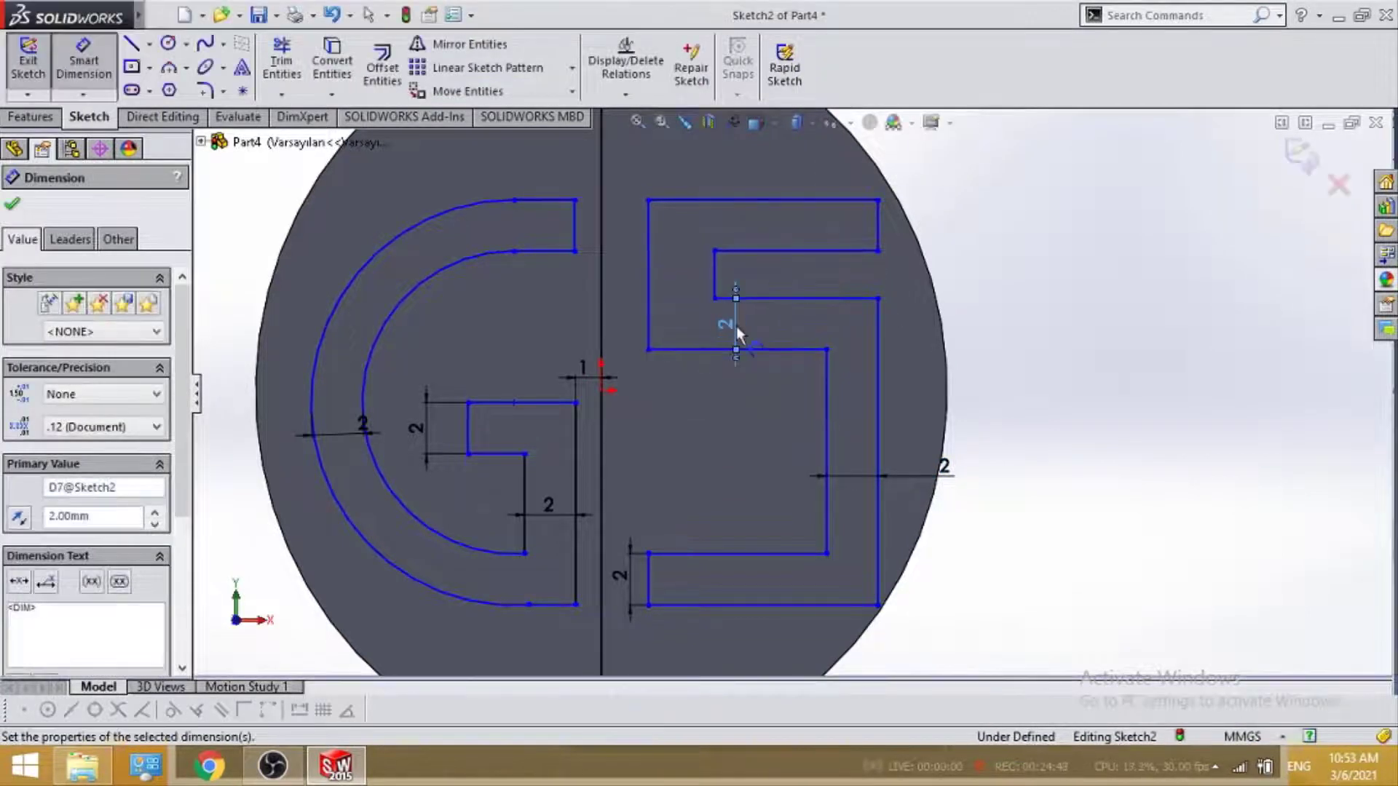
Set the S's top stroke thickness and upper-left stroke width to 2 mm.
click(822, 251)
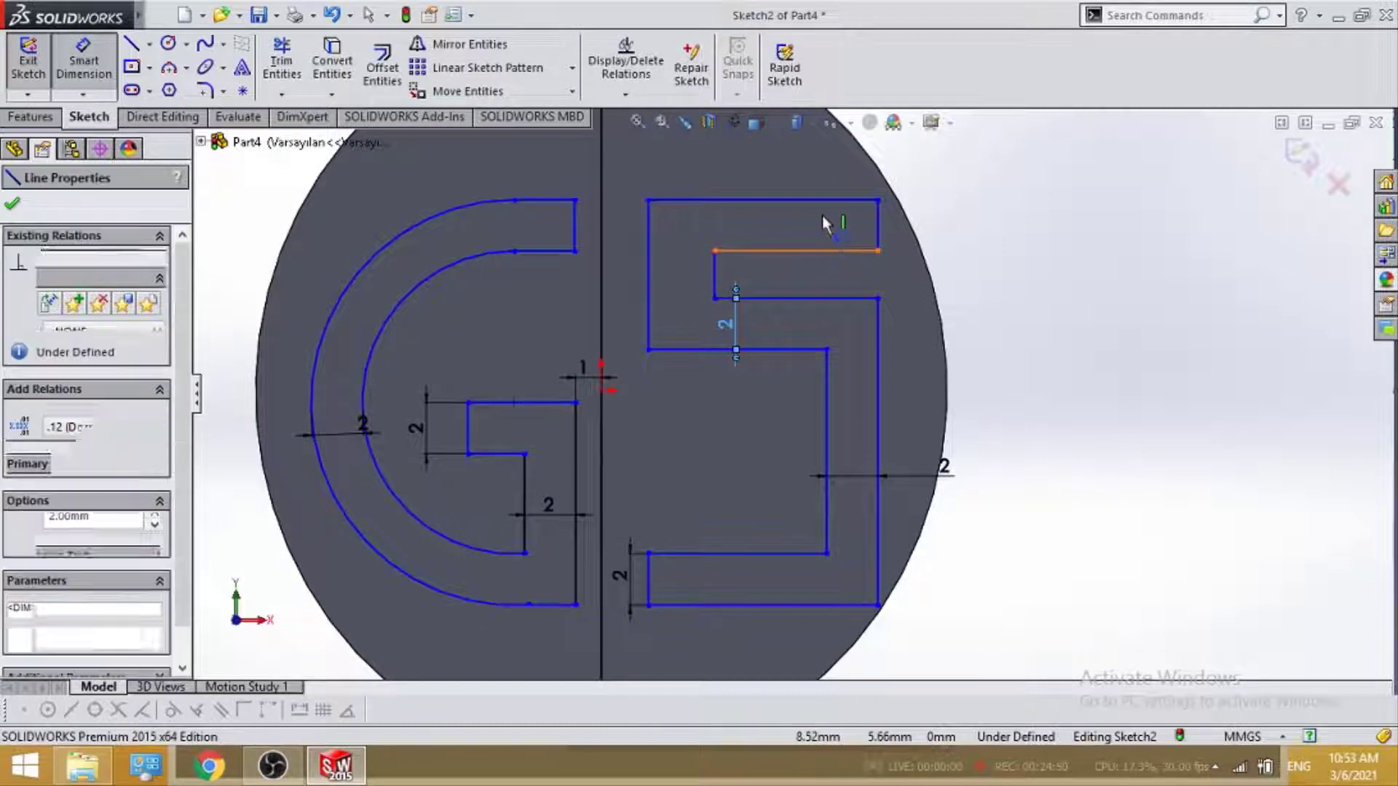
click(820, 201)
click(815, 229)
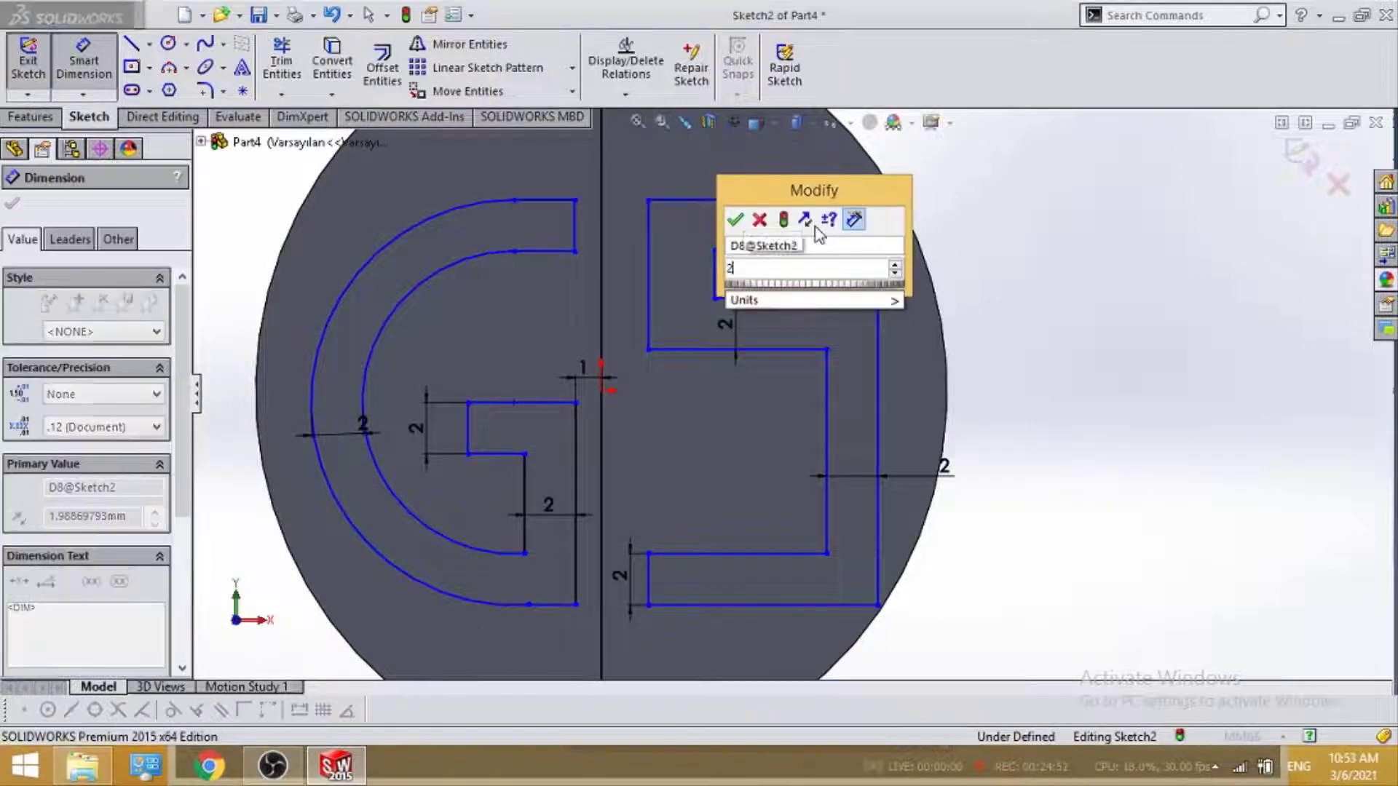
text(2)
key(Return)
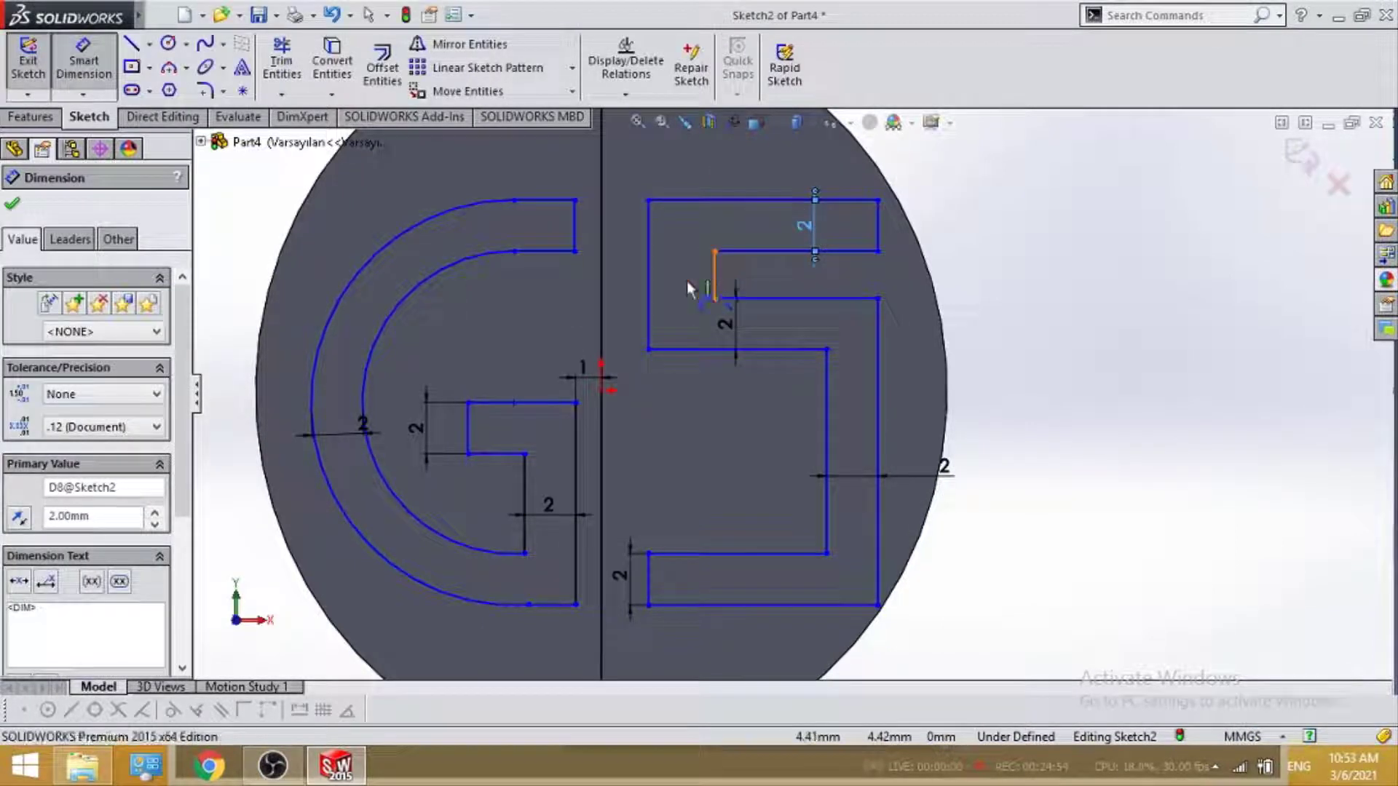
click(715, 280)
click(648, 286)
click(690, 181)
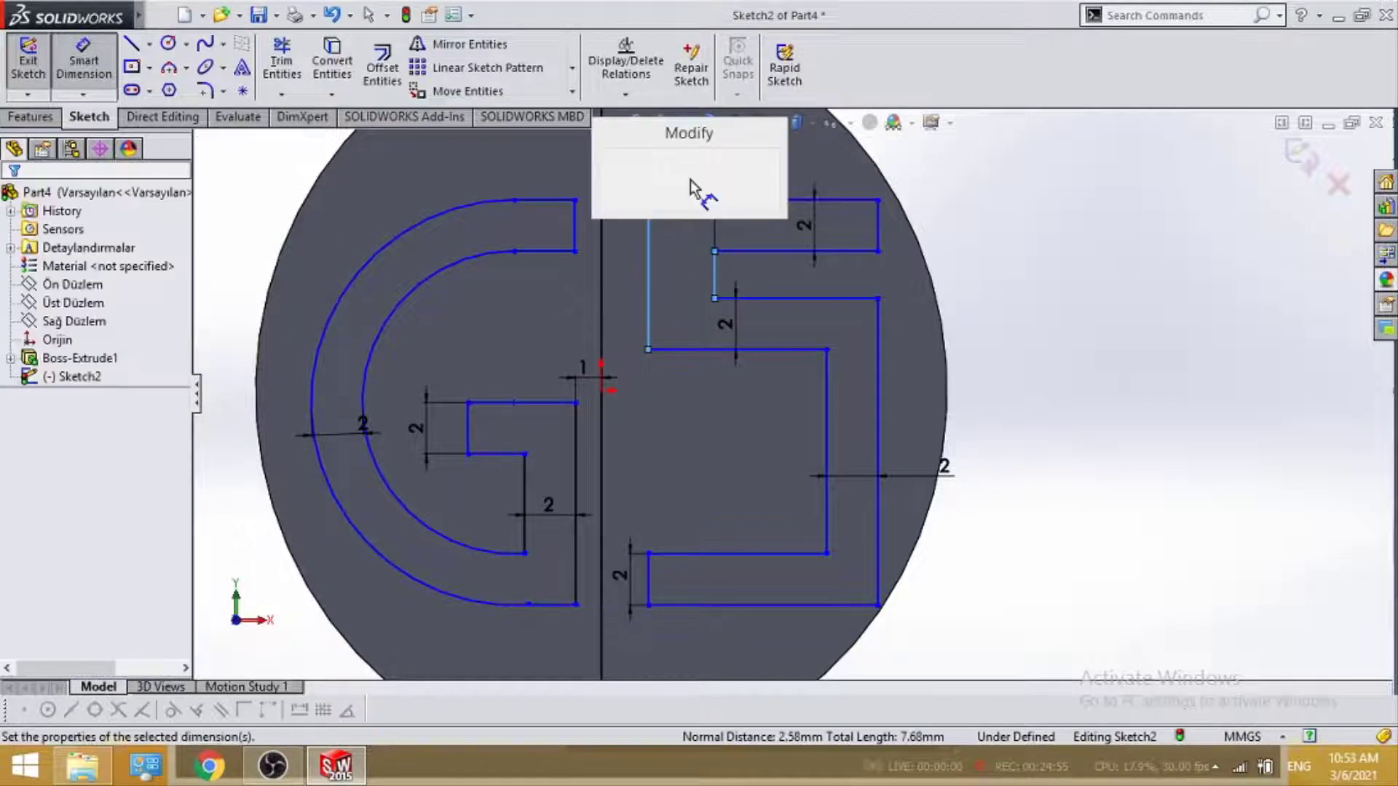
text(2)
key(Return)
text(2.00mm)
key(Return)
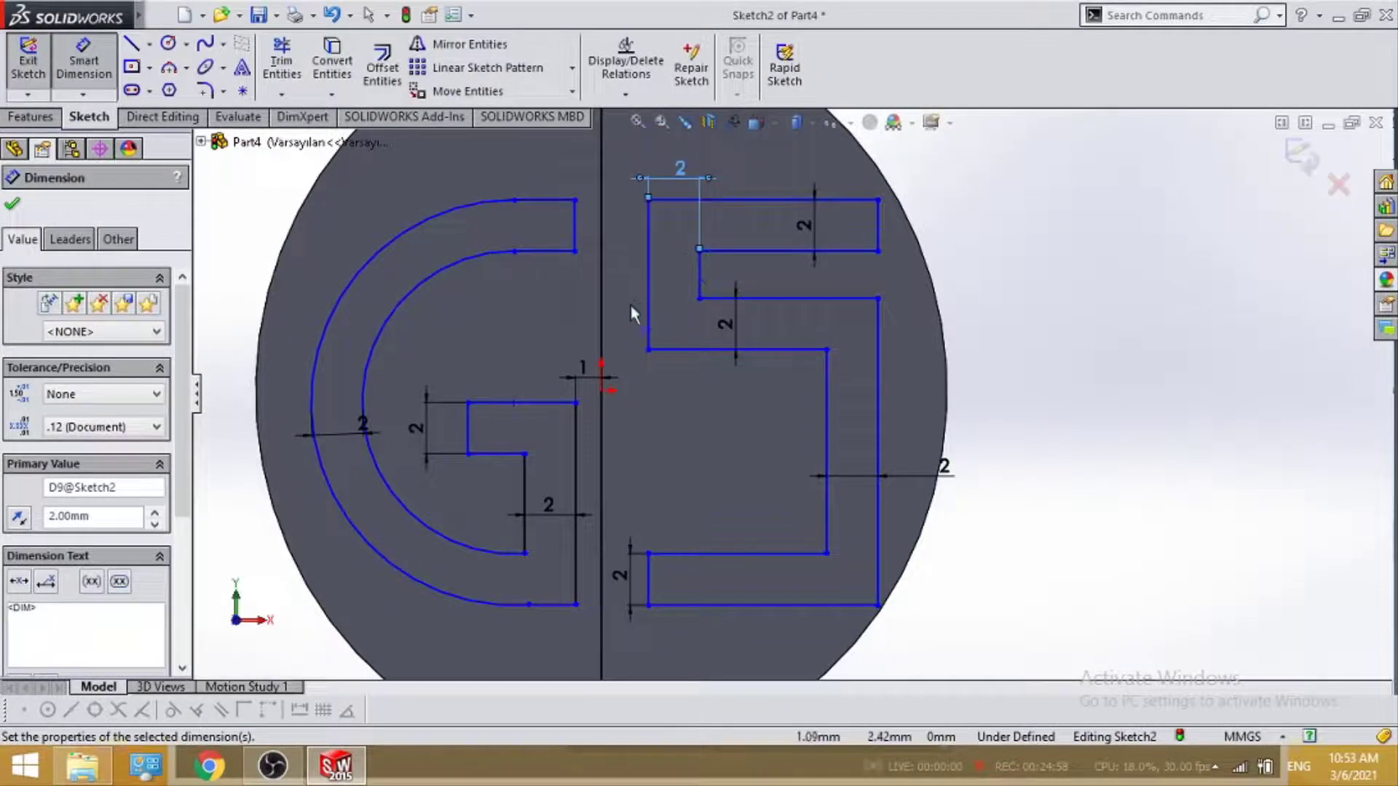
Set the S's upper and lower left edges 1 mm from the centreline.
click(646, 306)
click(601, 314)
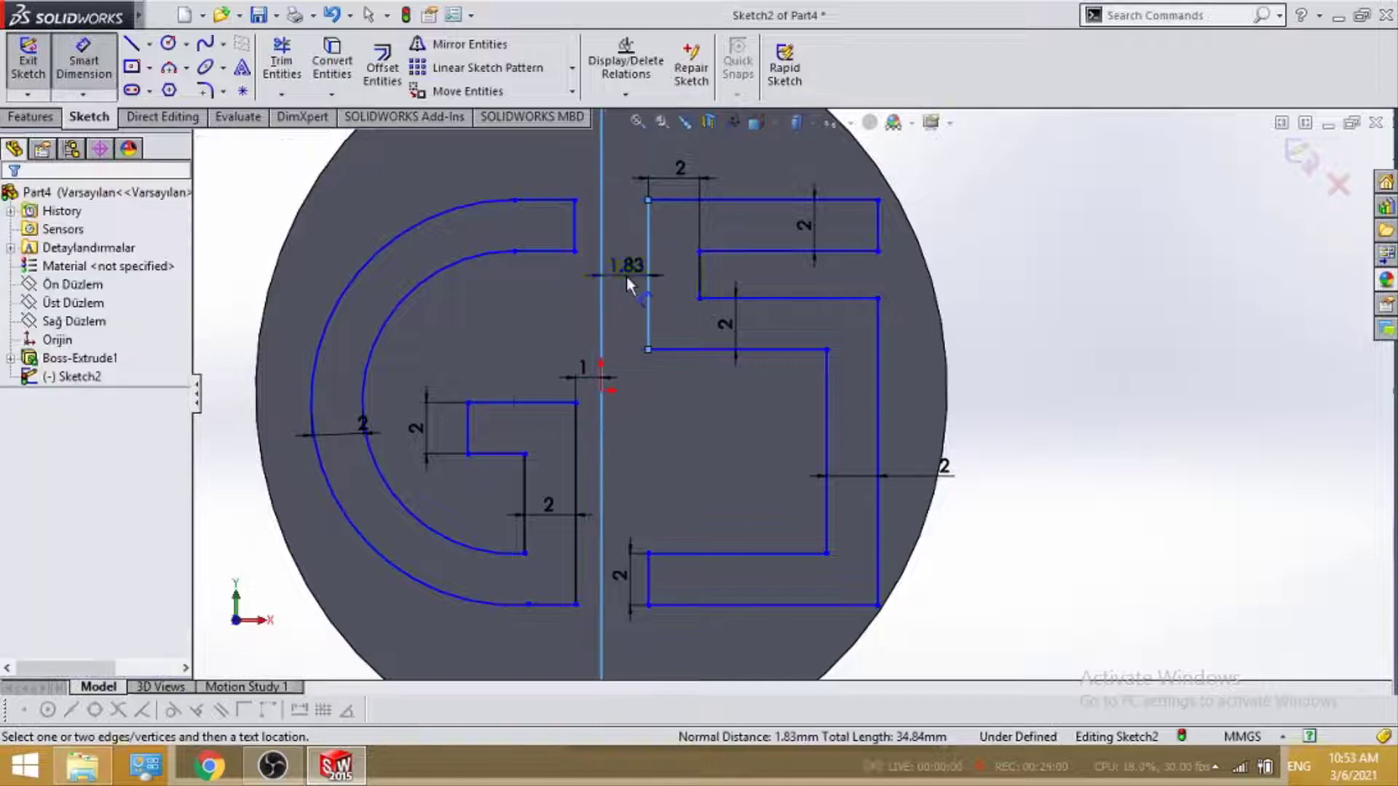
click(627, 275)
text(1.00mm)
key(Return)
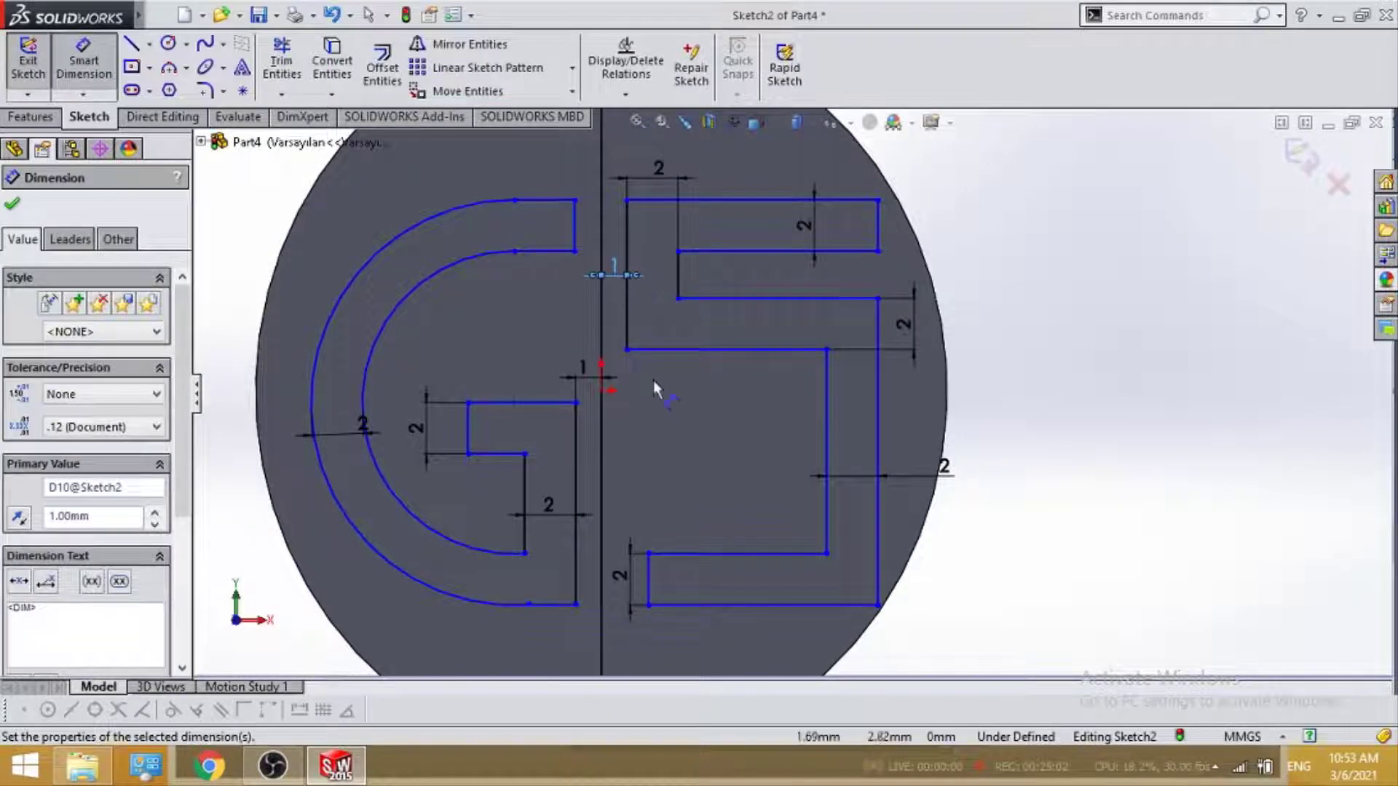
click(647, 578)
click(602, 579)
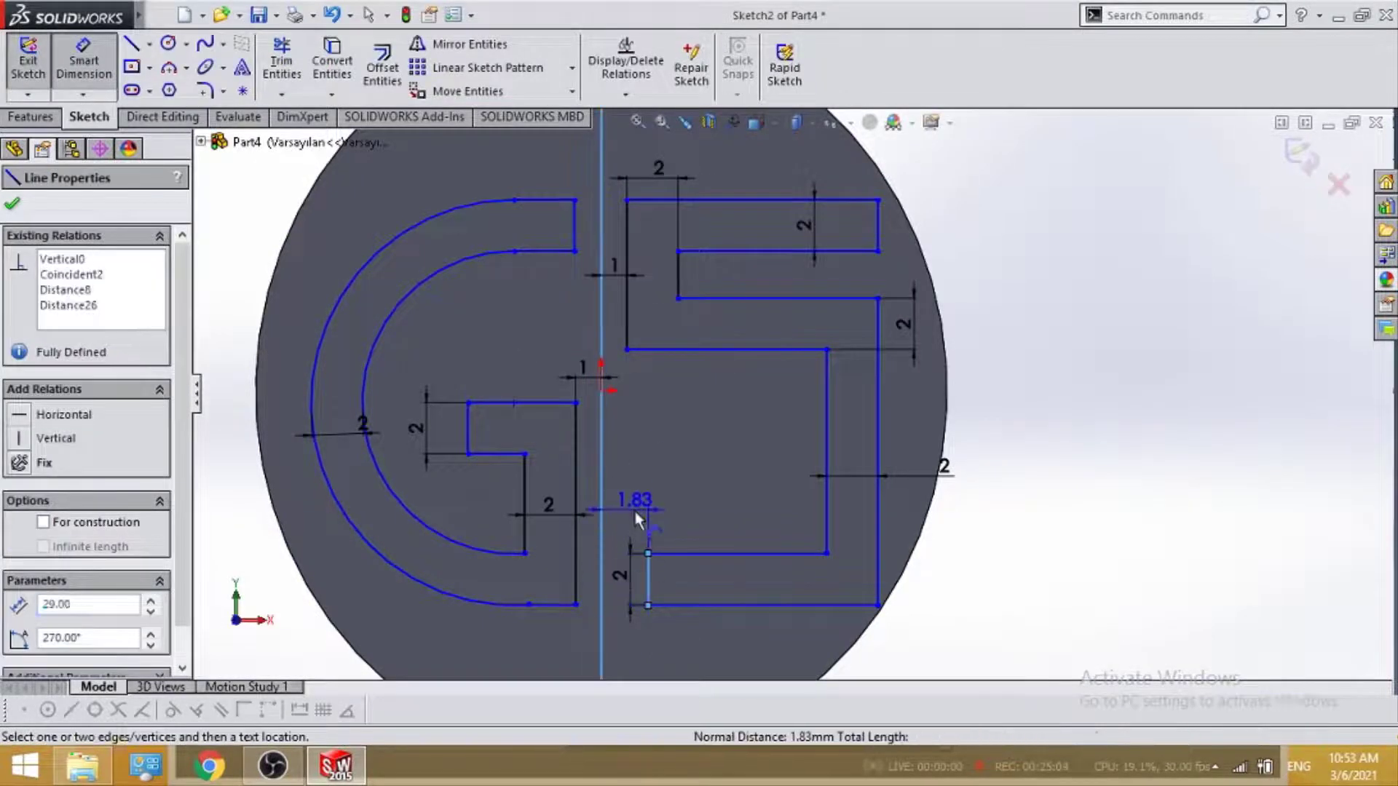
click(635, 512)
text(1)
key(Return)
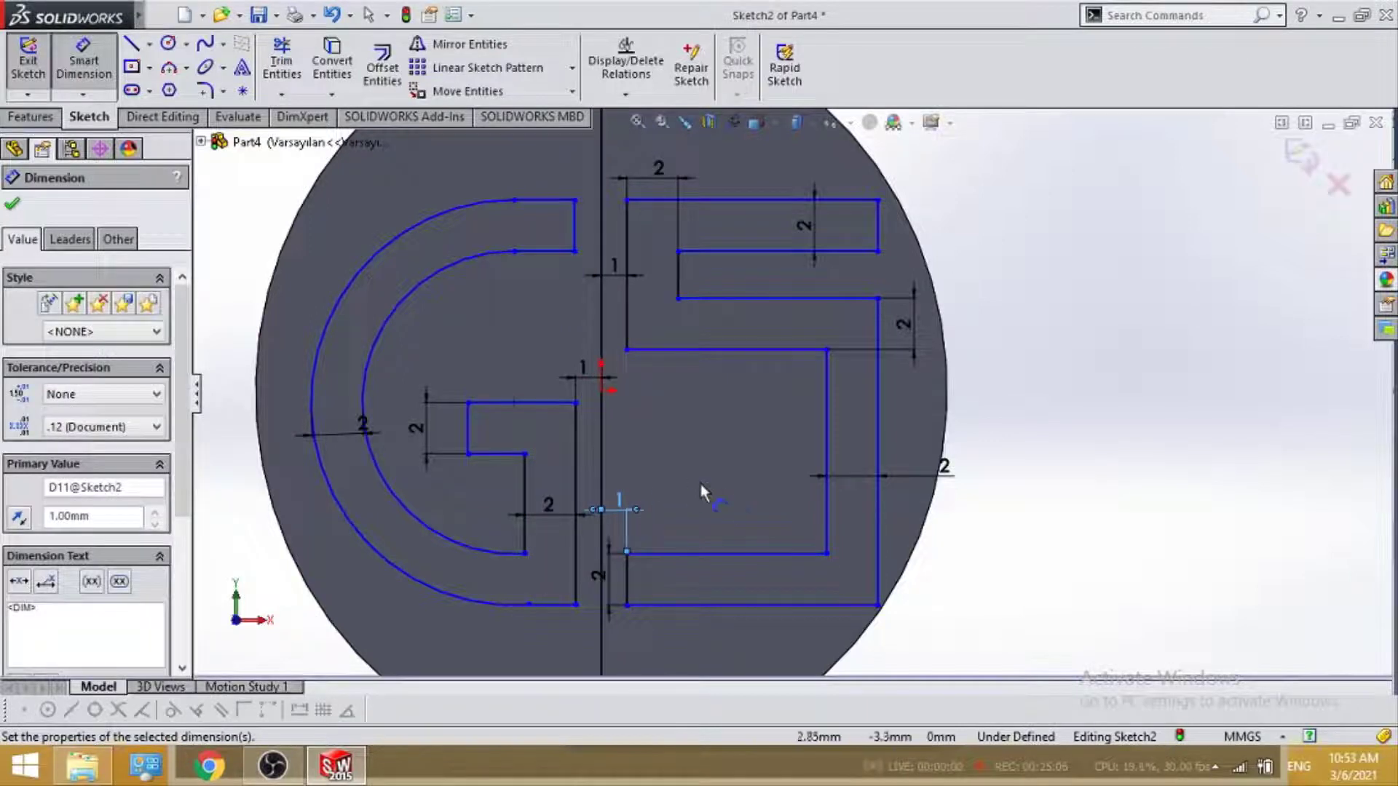
Dimension the S's right edge 10 mm from the centreline.
click(879, 445)
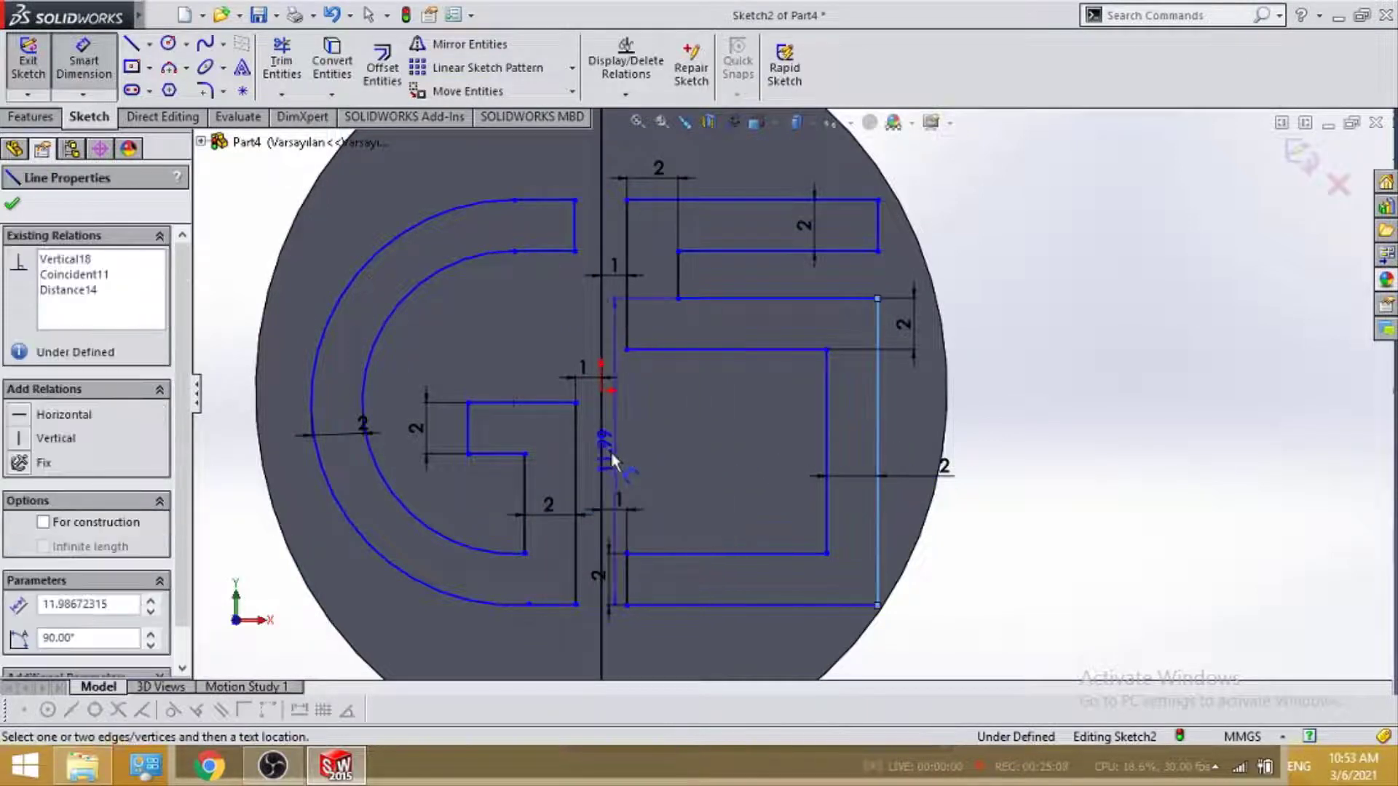
click(602, 456)
click(678, 447)
text(1)
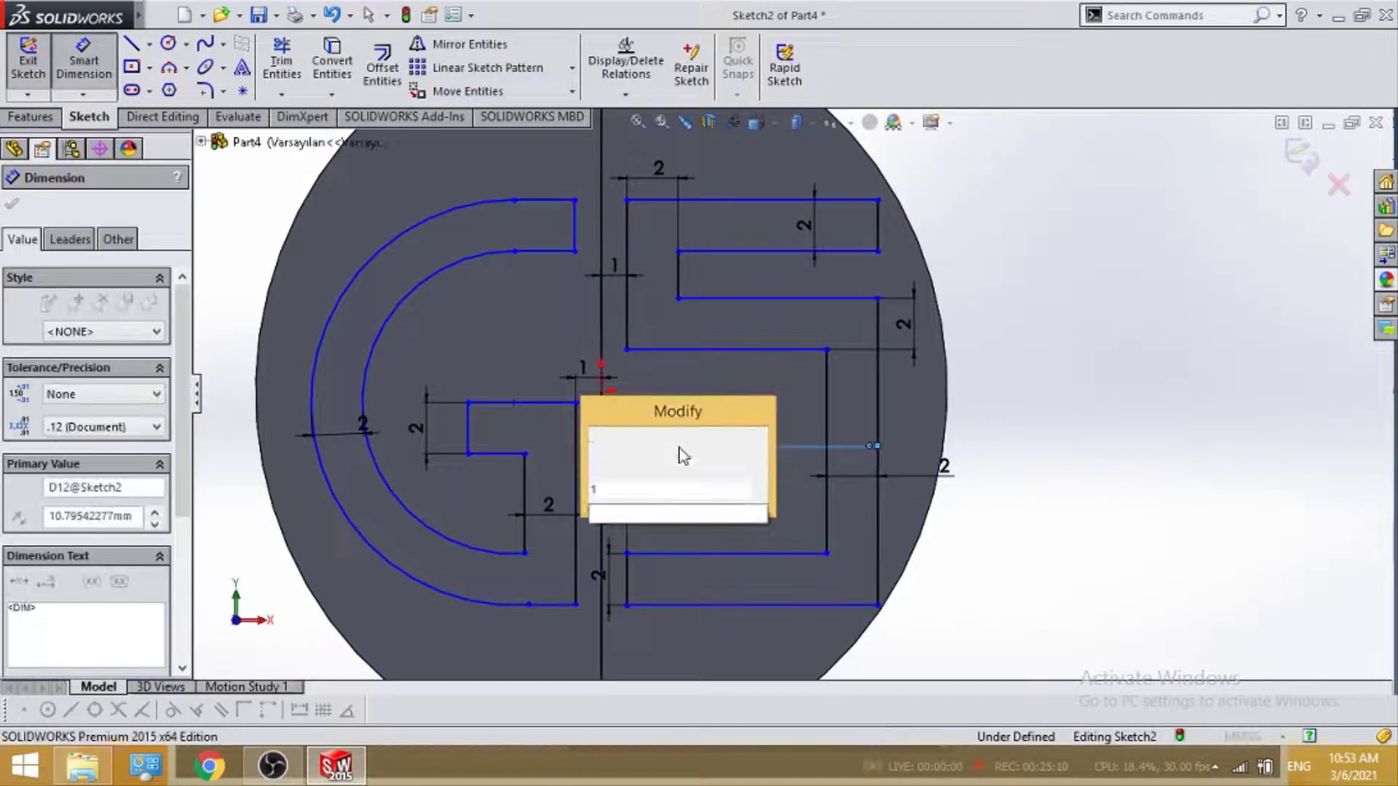
key(Return)
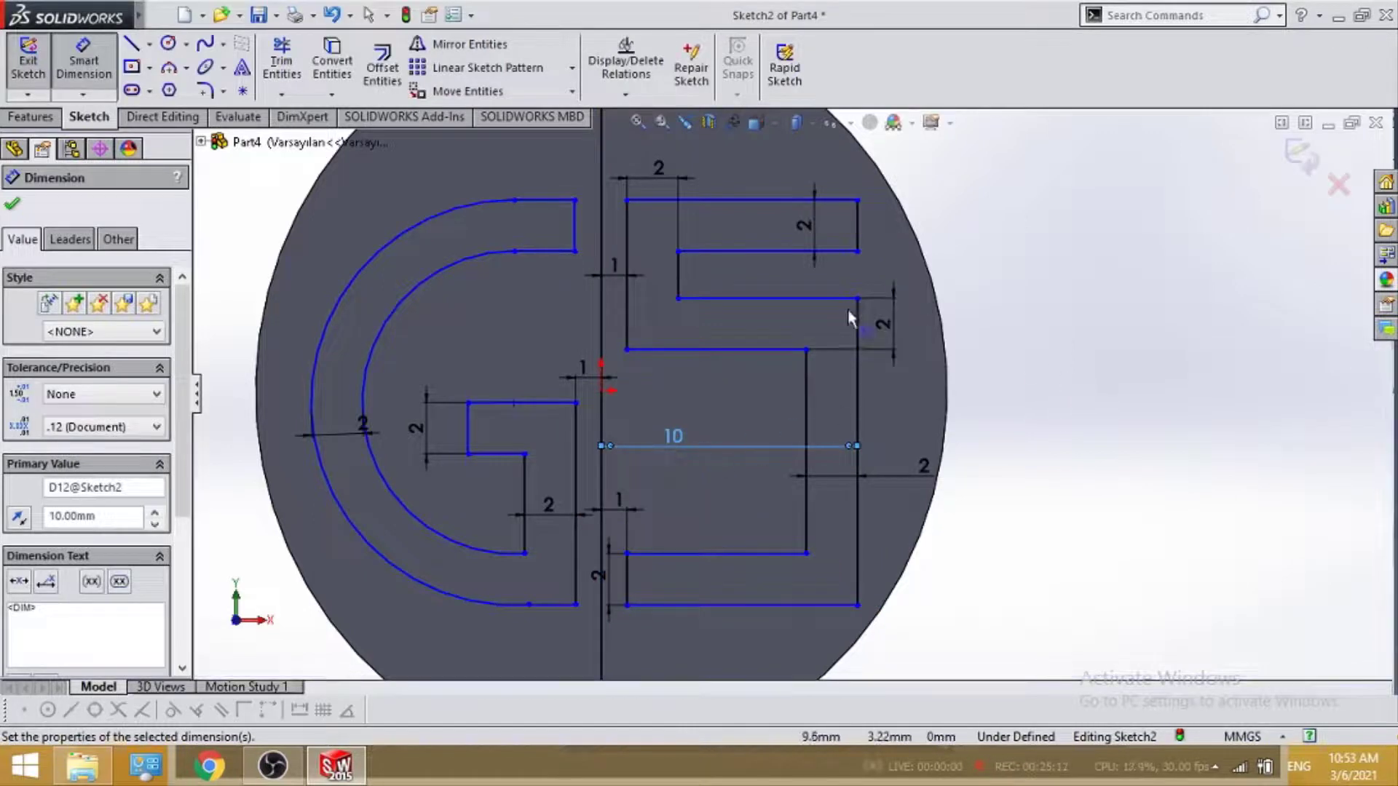
click(12, 203)
Make the five horizontal strokes of the 5 parallel with an Add Relations constraint.
scroll(869, 402, up, 3)
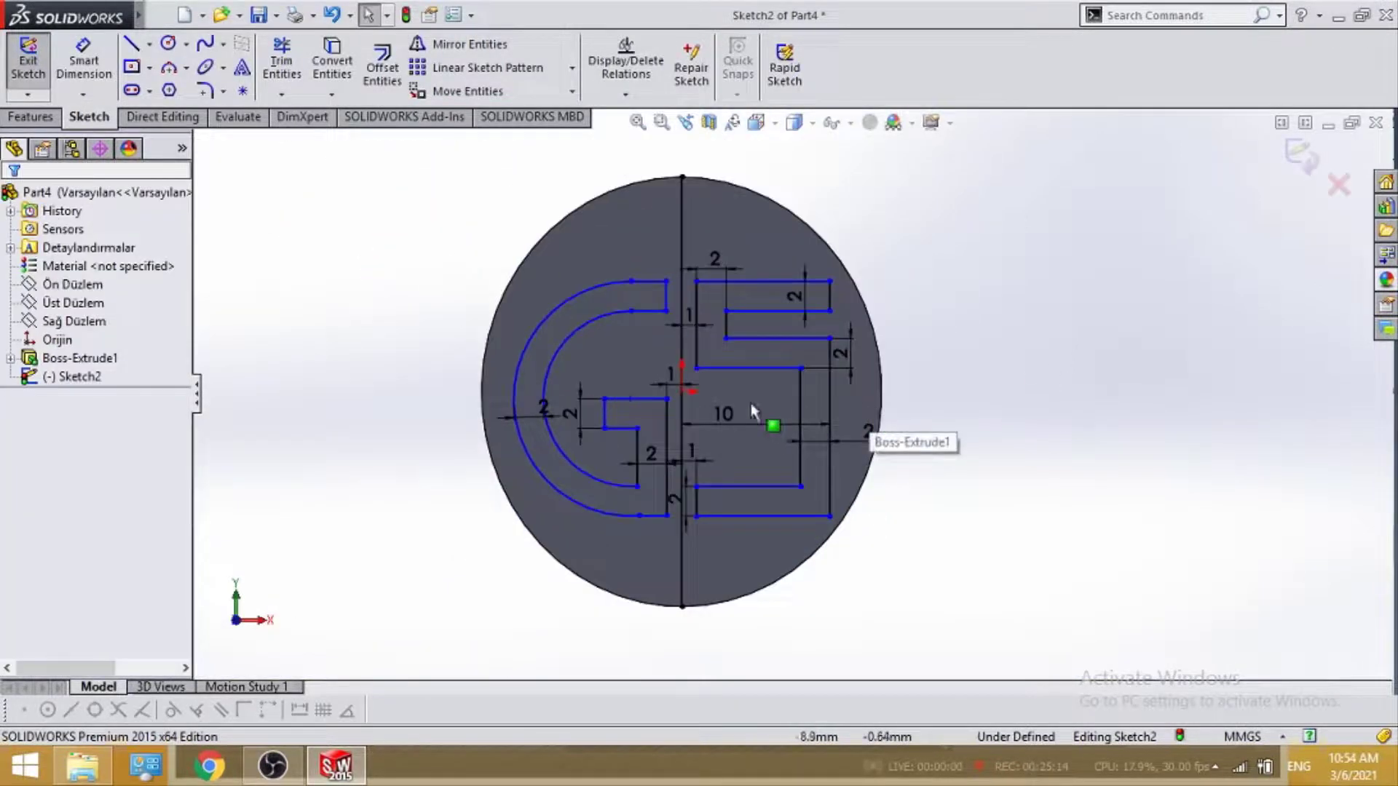
scroll(749, 403, up, 1)
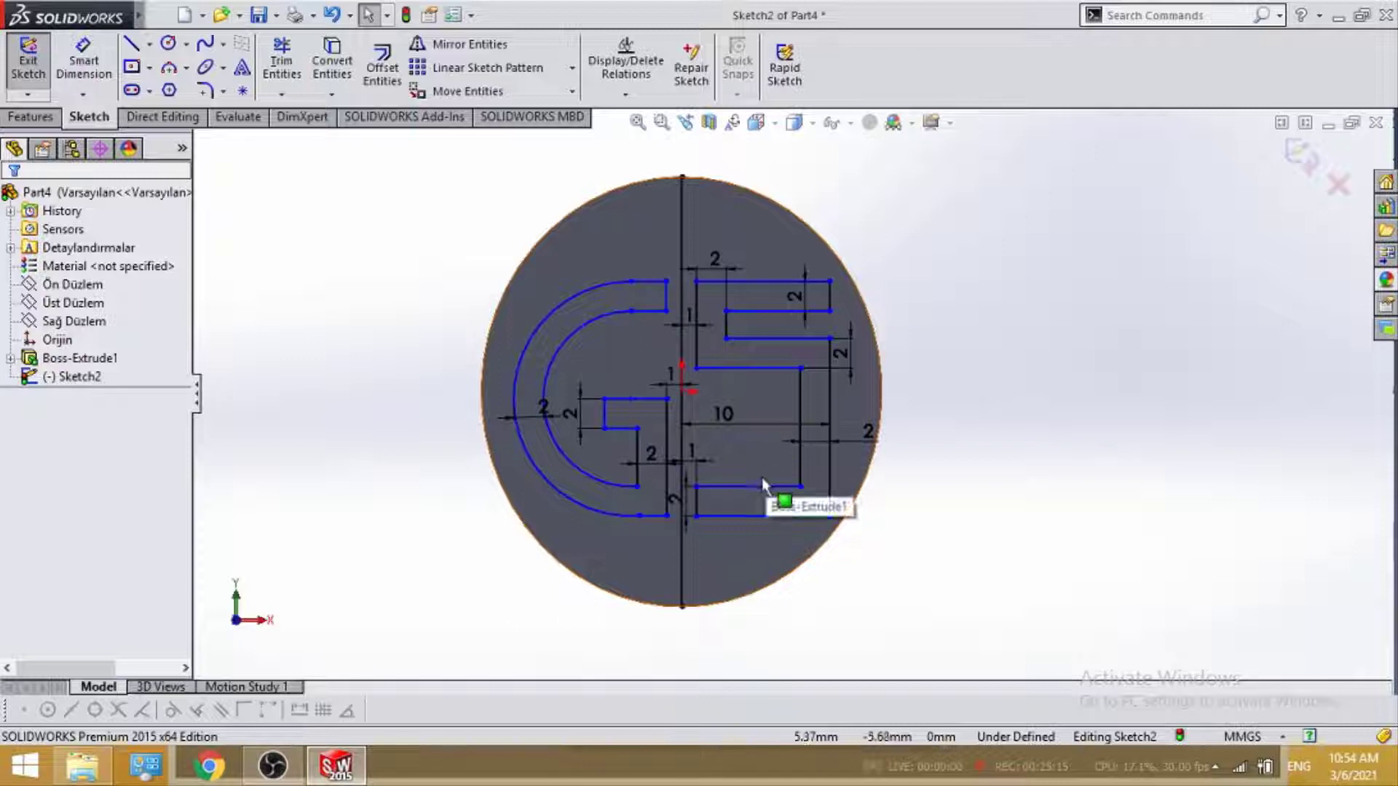
scroll(768, 420, down, 1)
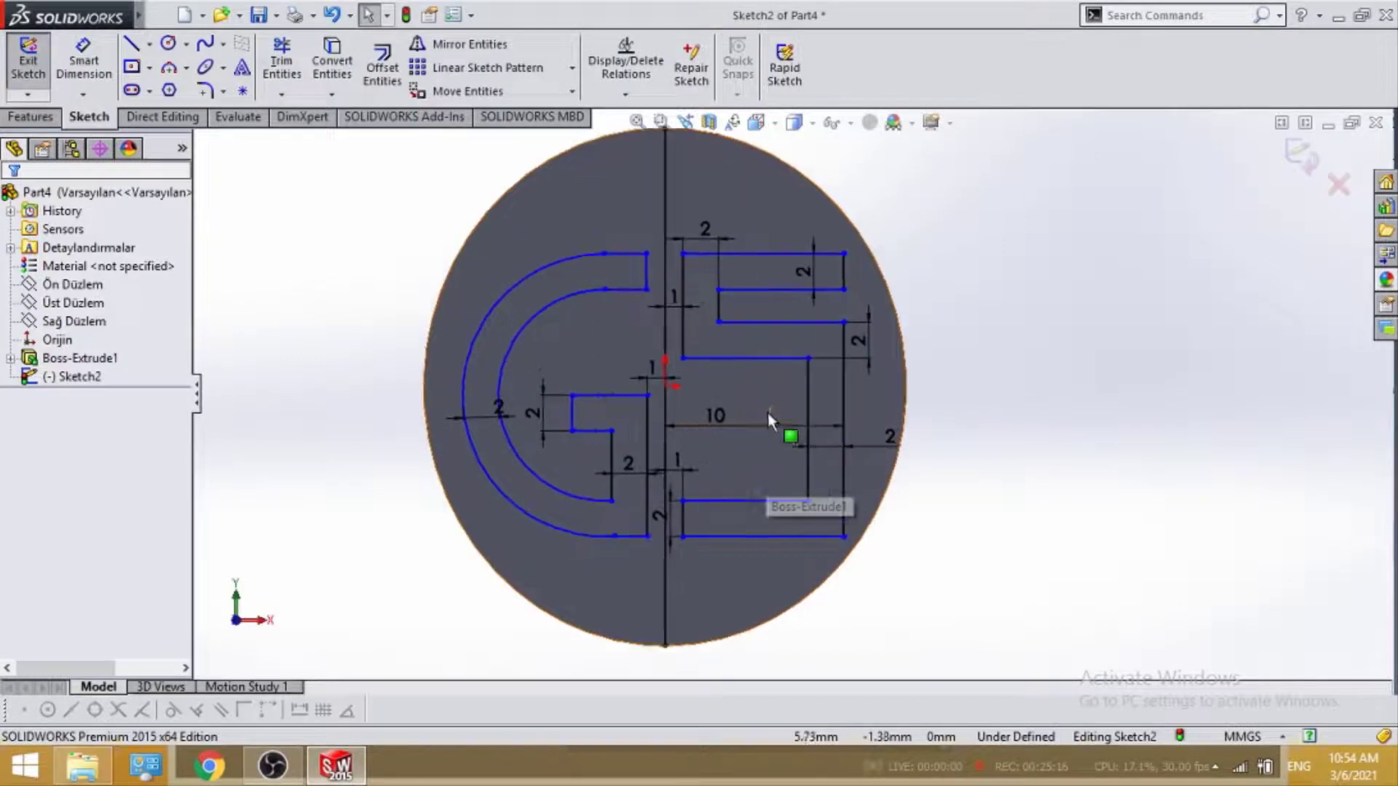
click(781, 321)
ctrl+click(781, 289)
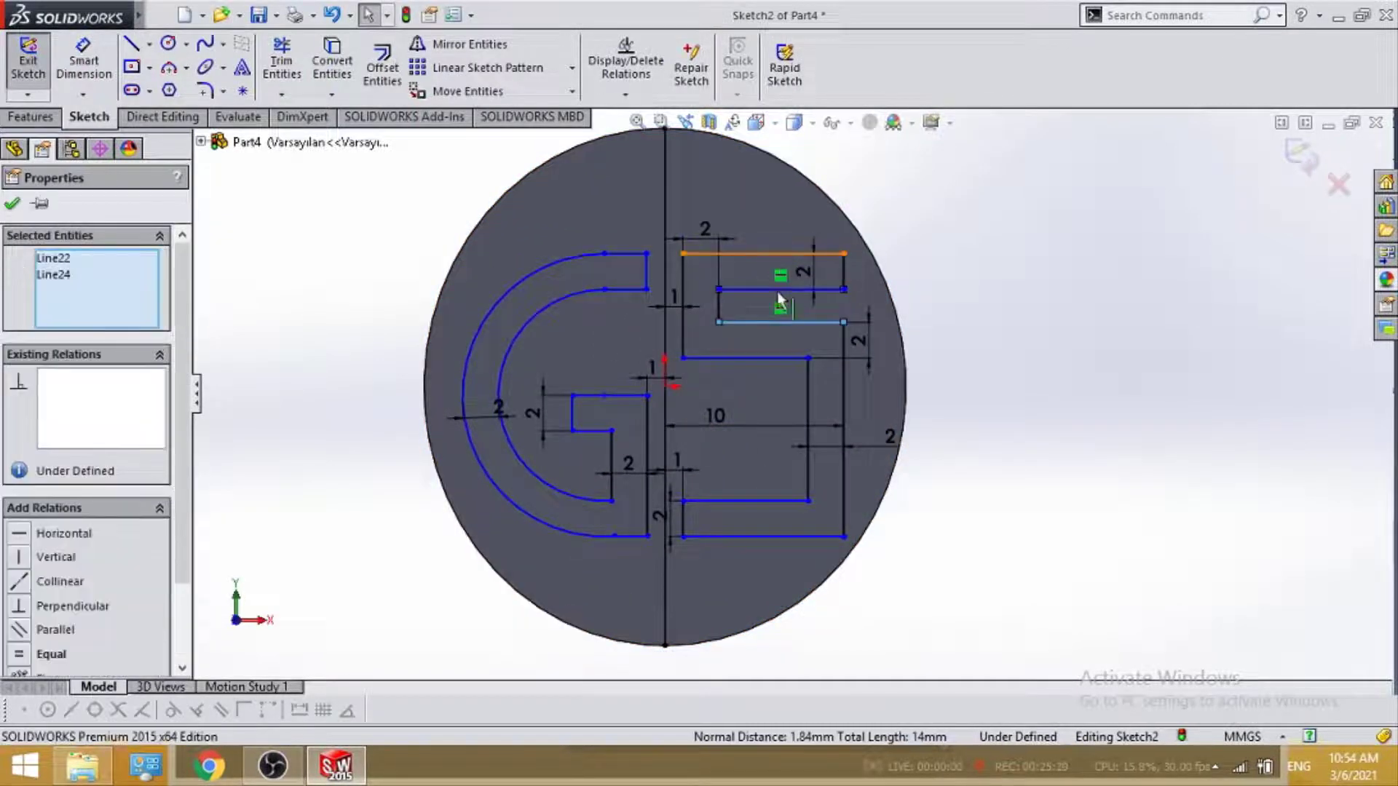
ctrl+click(781, 253)
ctrl+click(773, 501)
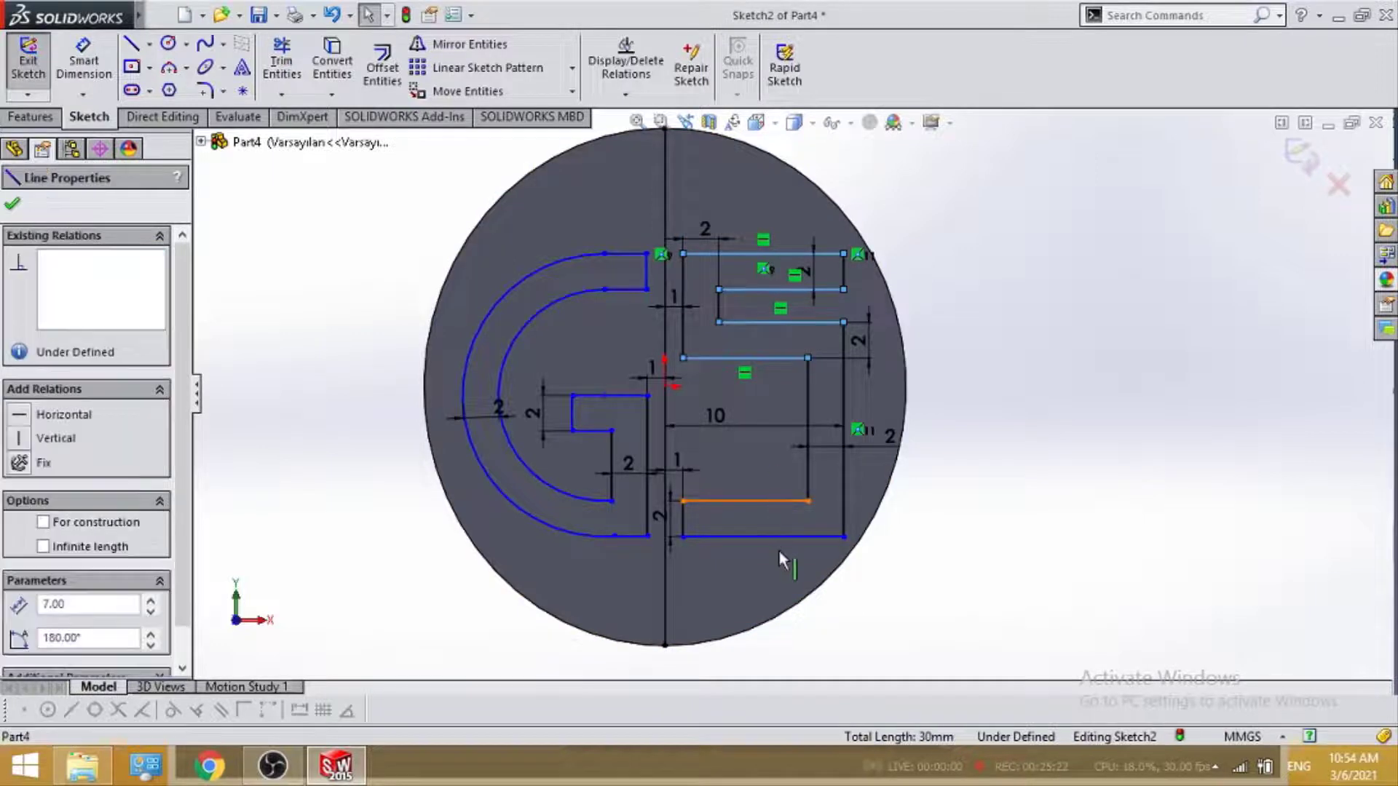
ctrl+click(779, 537)
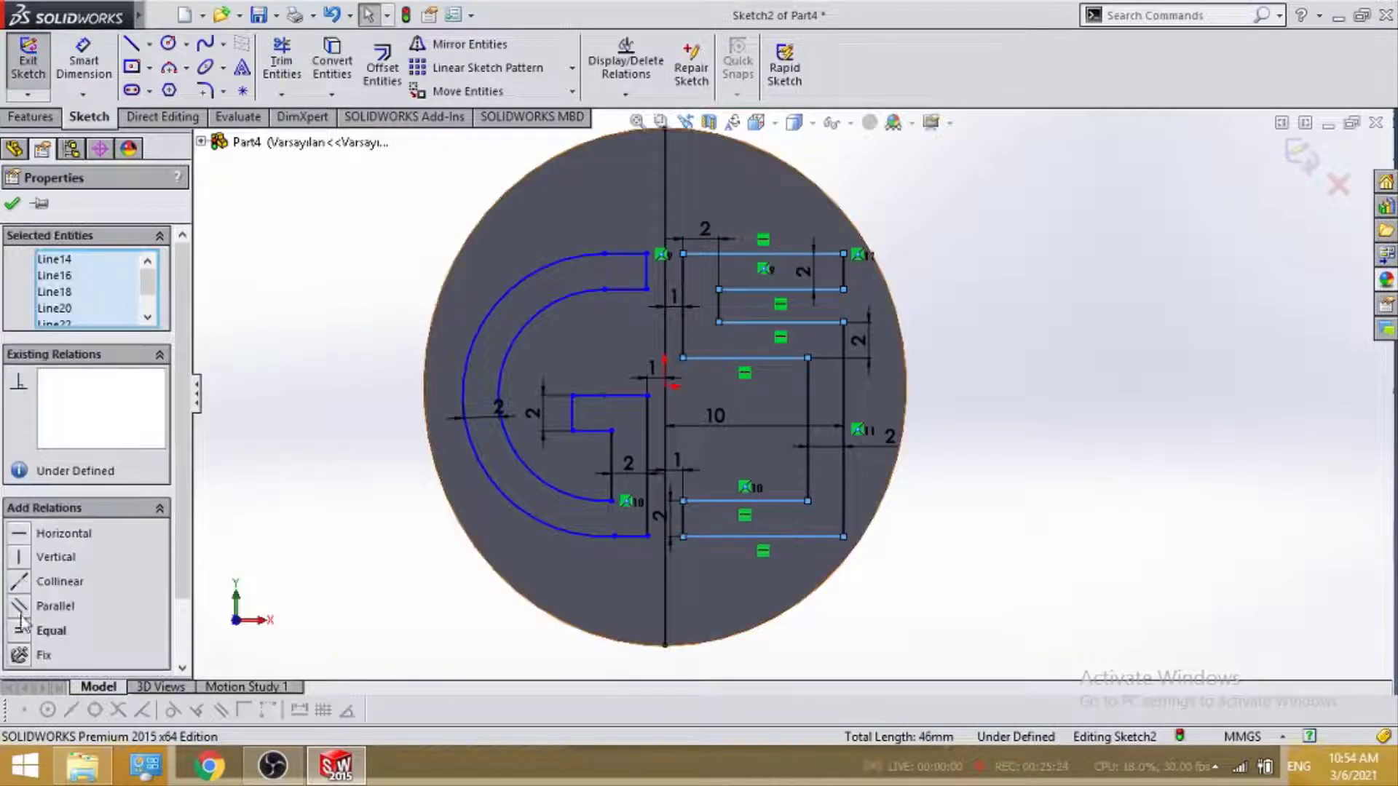
click(20, 606)
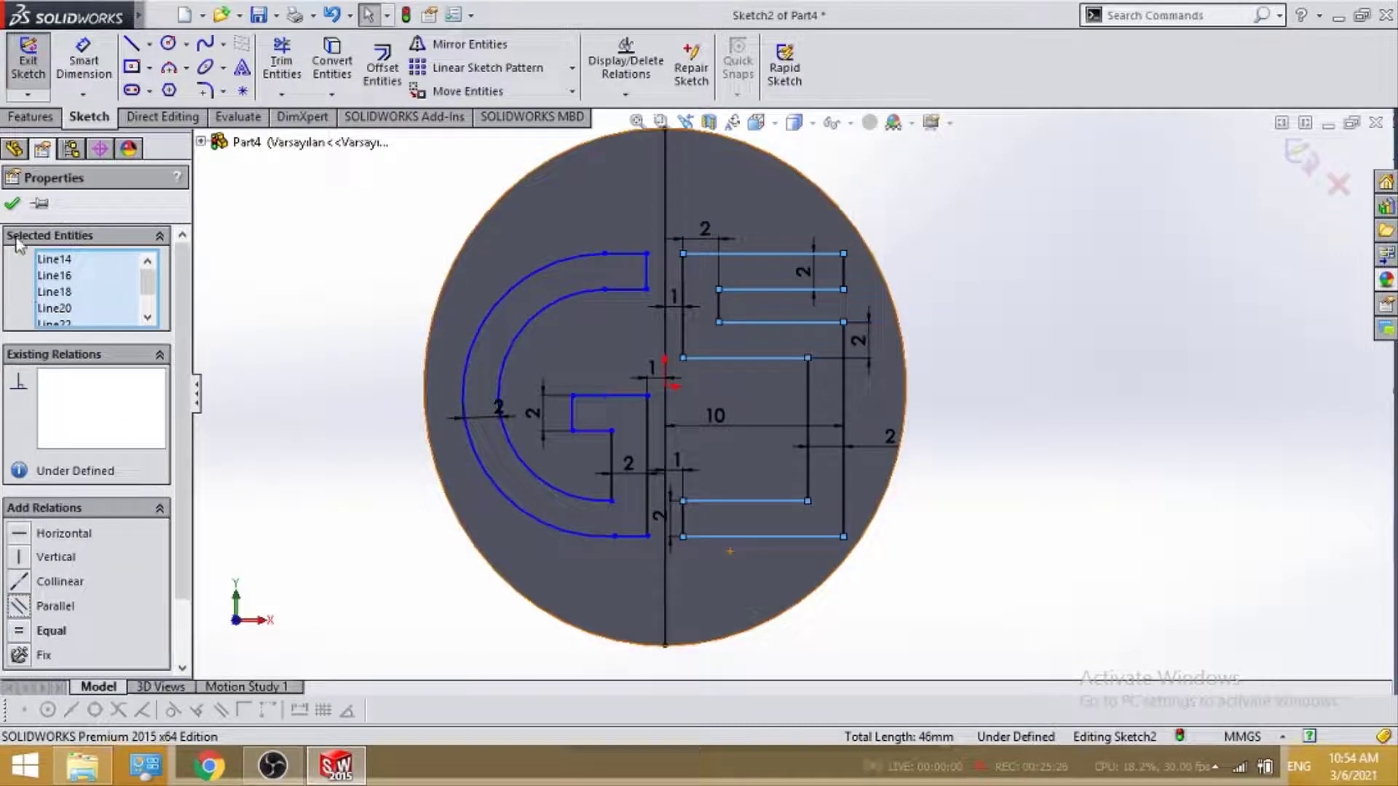
click(13, 205)
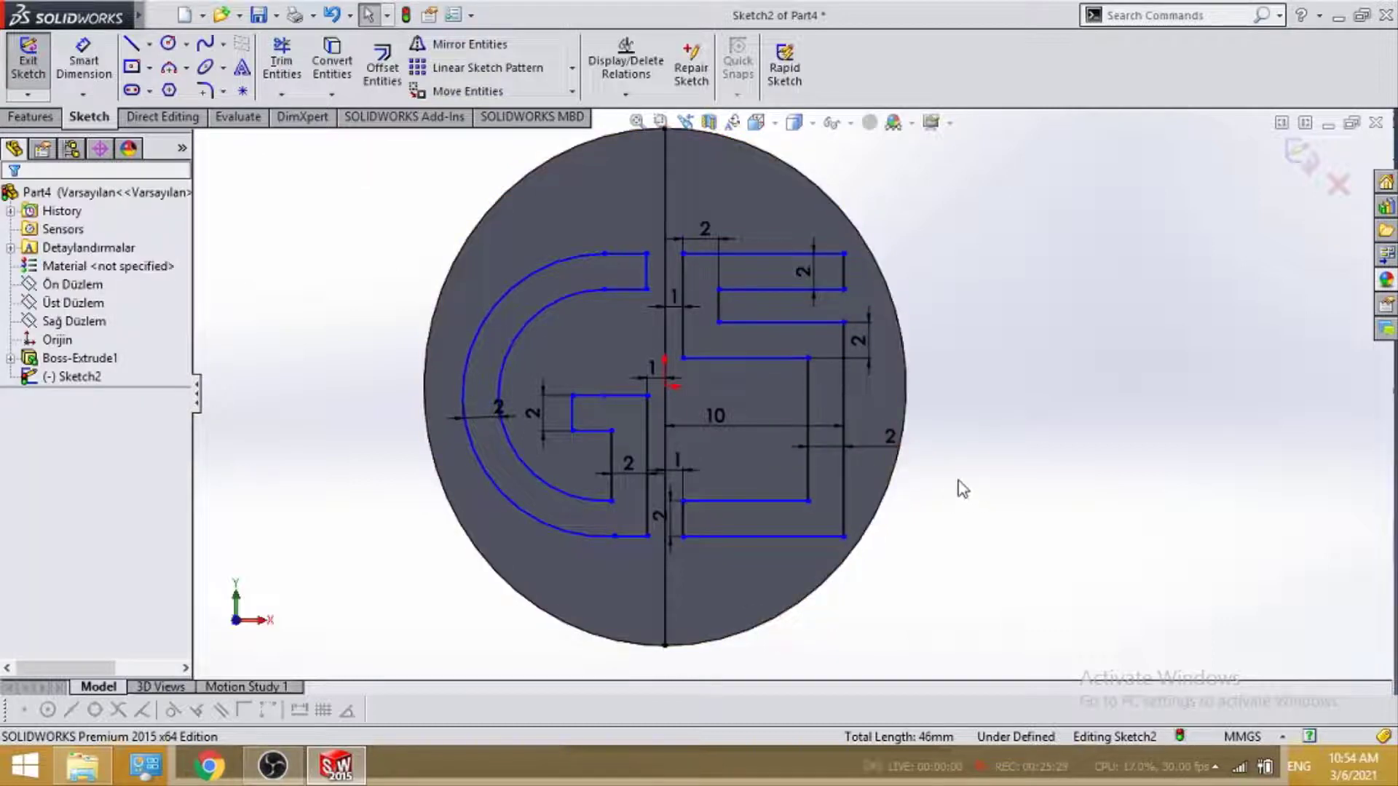
scroll(751, 352, up, 1)
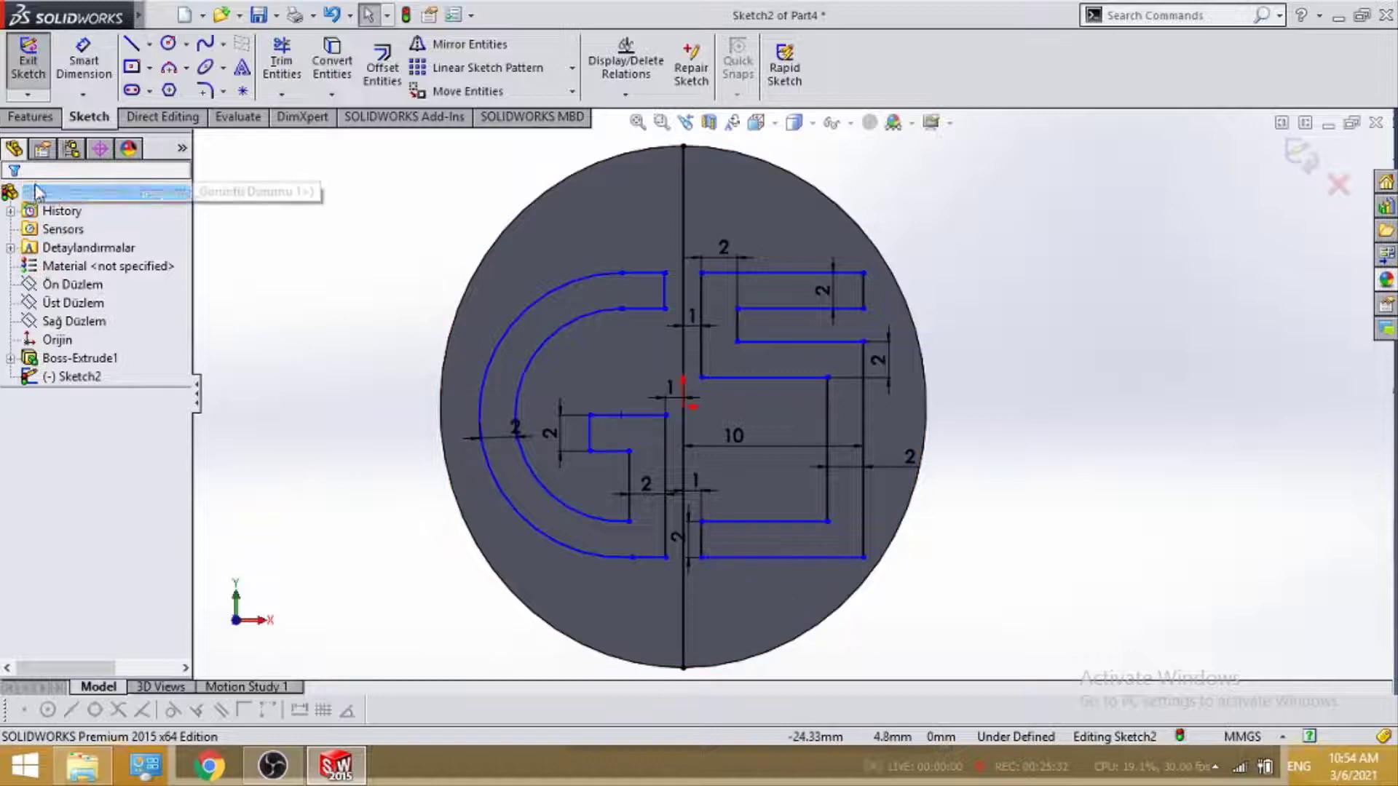
click(23, 119)
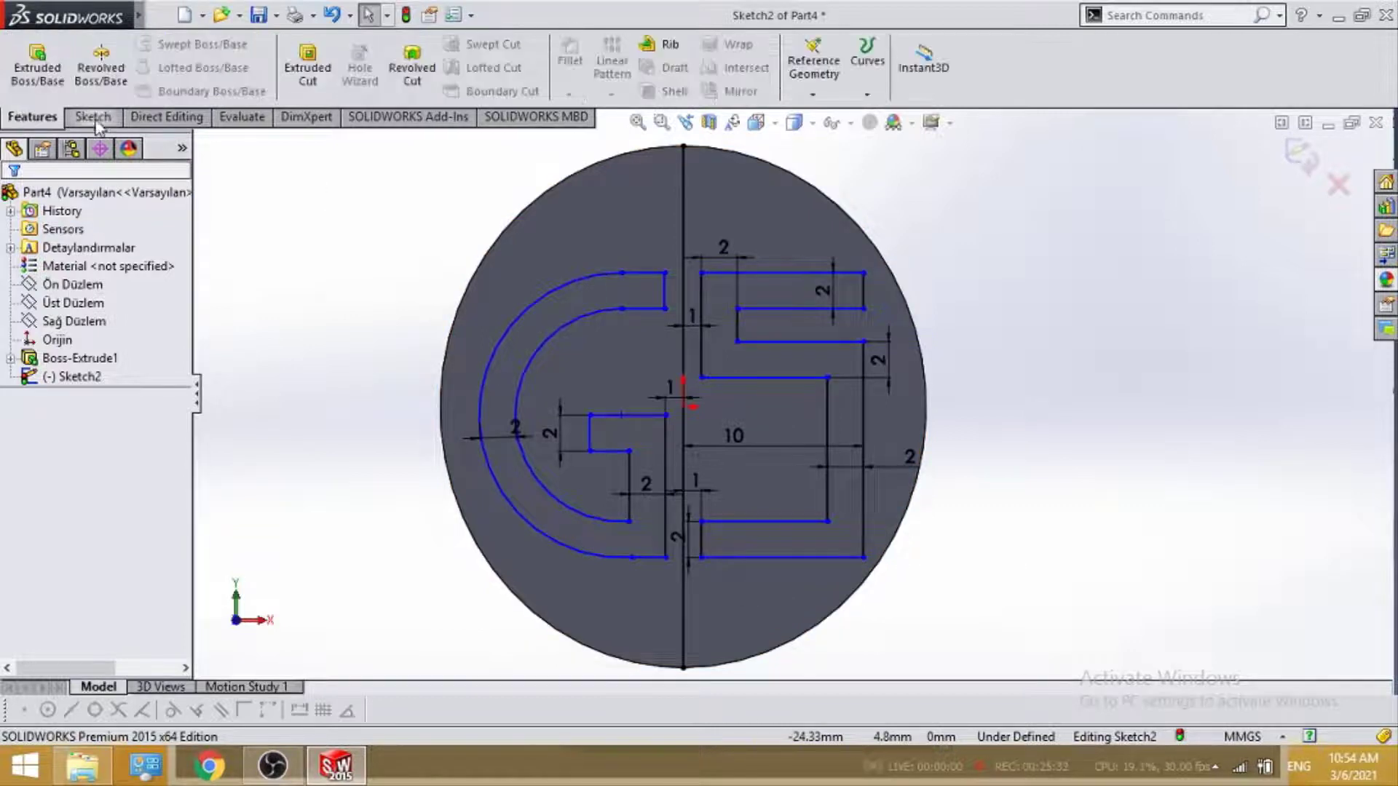
Extrude the G and 5 regions as a Blind 2 mm boss from the disc.
click(33, 64)
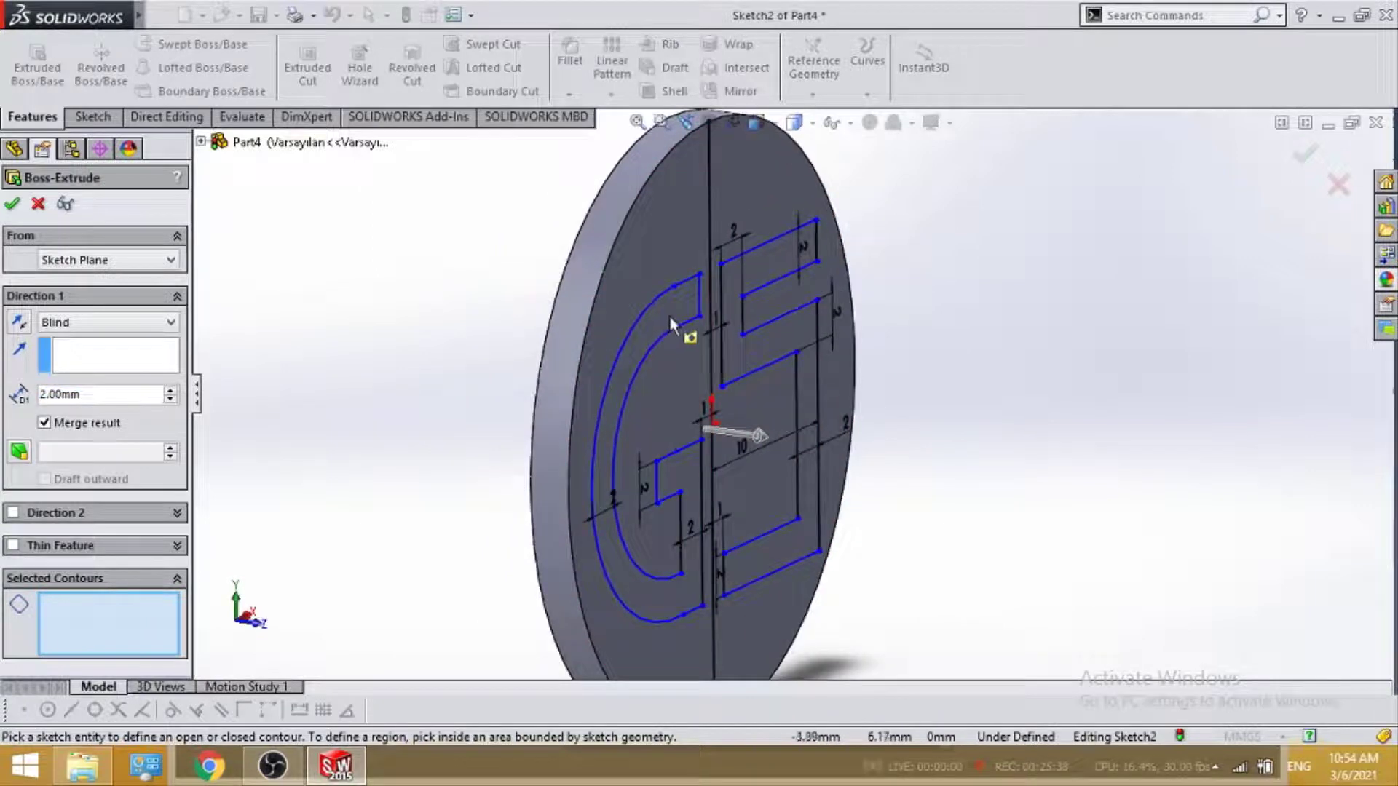
click(670, 317)
click(777, 284)
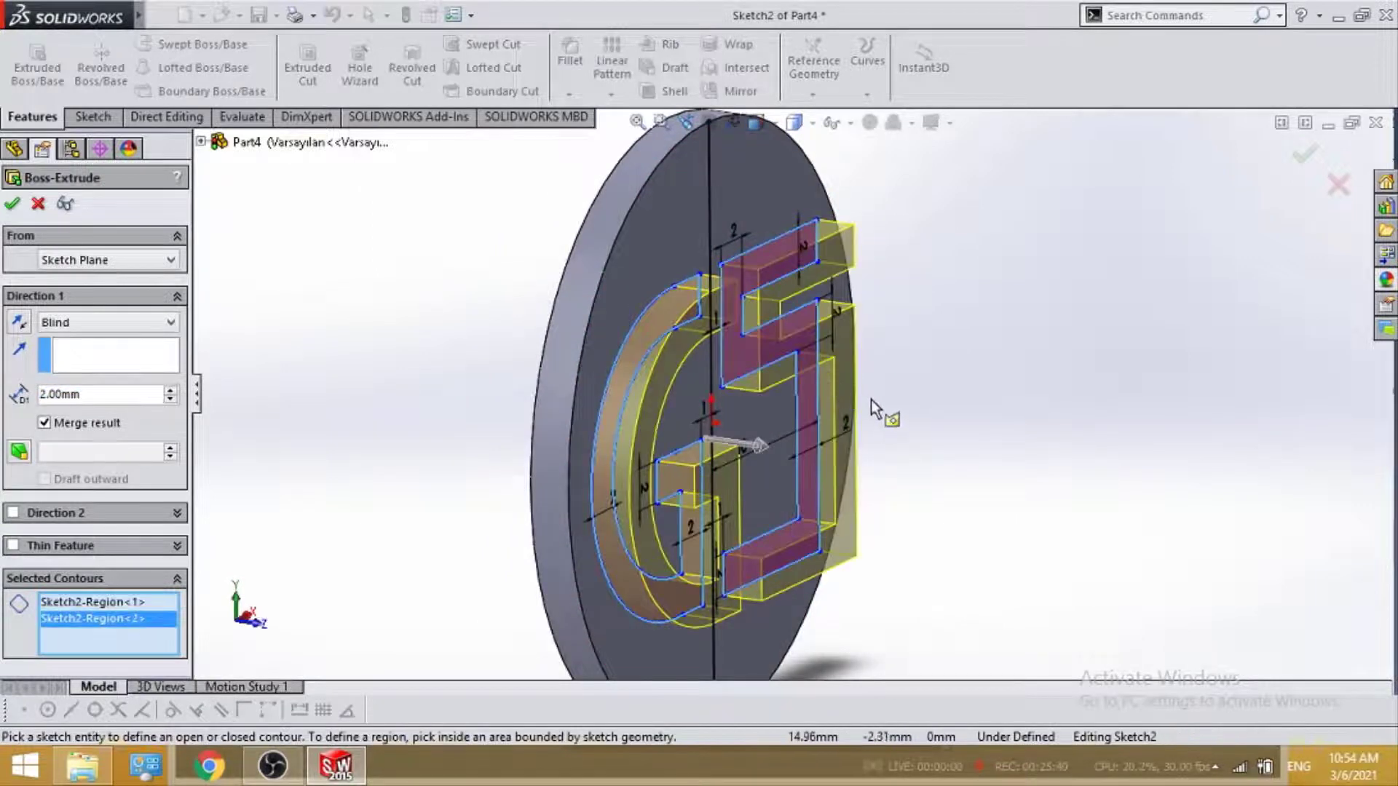
middle_drag(871, 399, 820, 445)
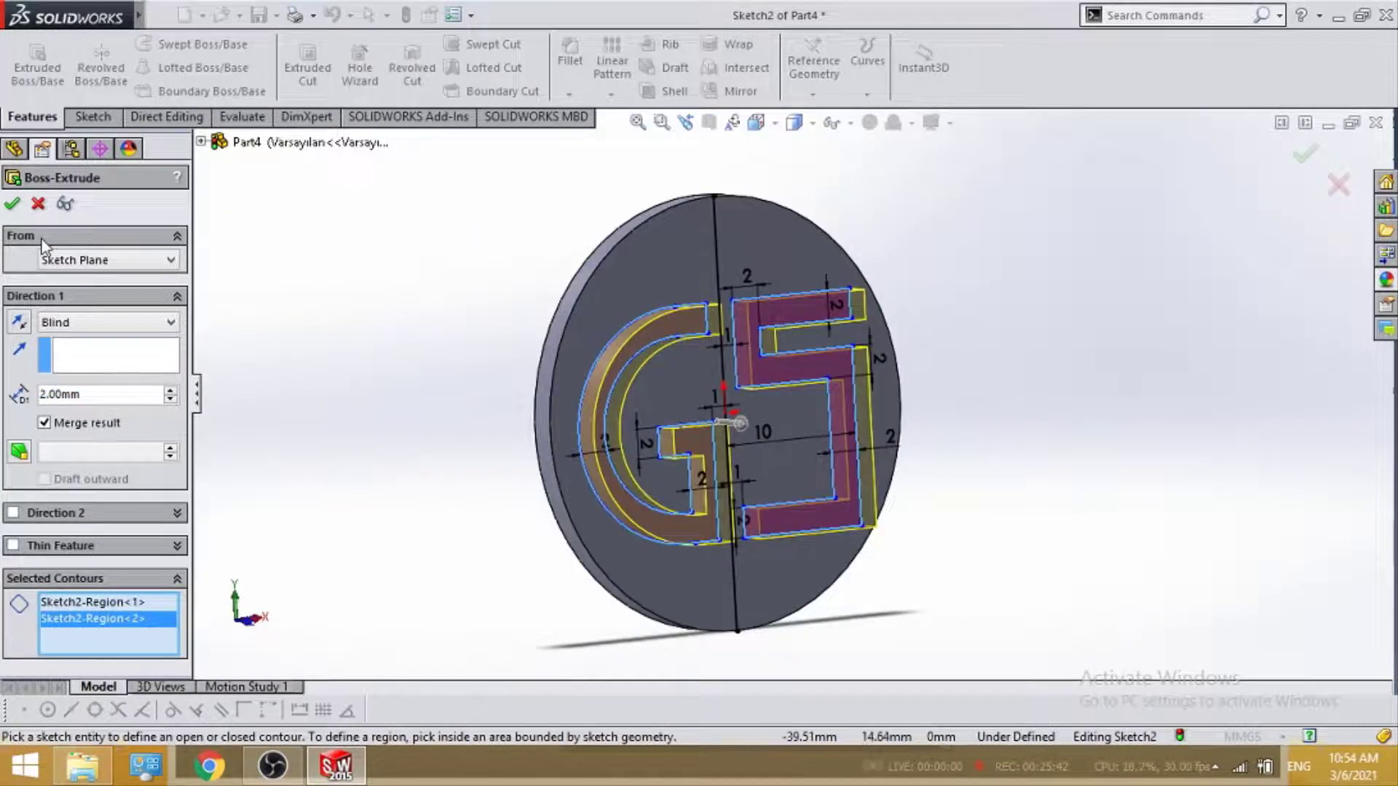
click(12, 204)
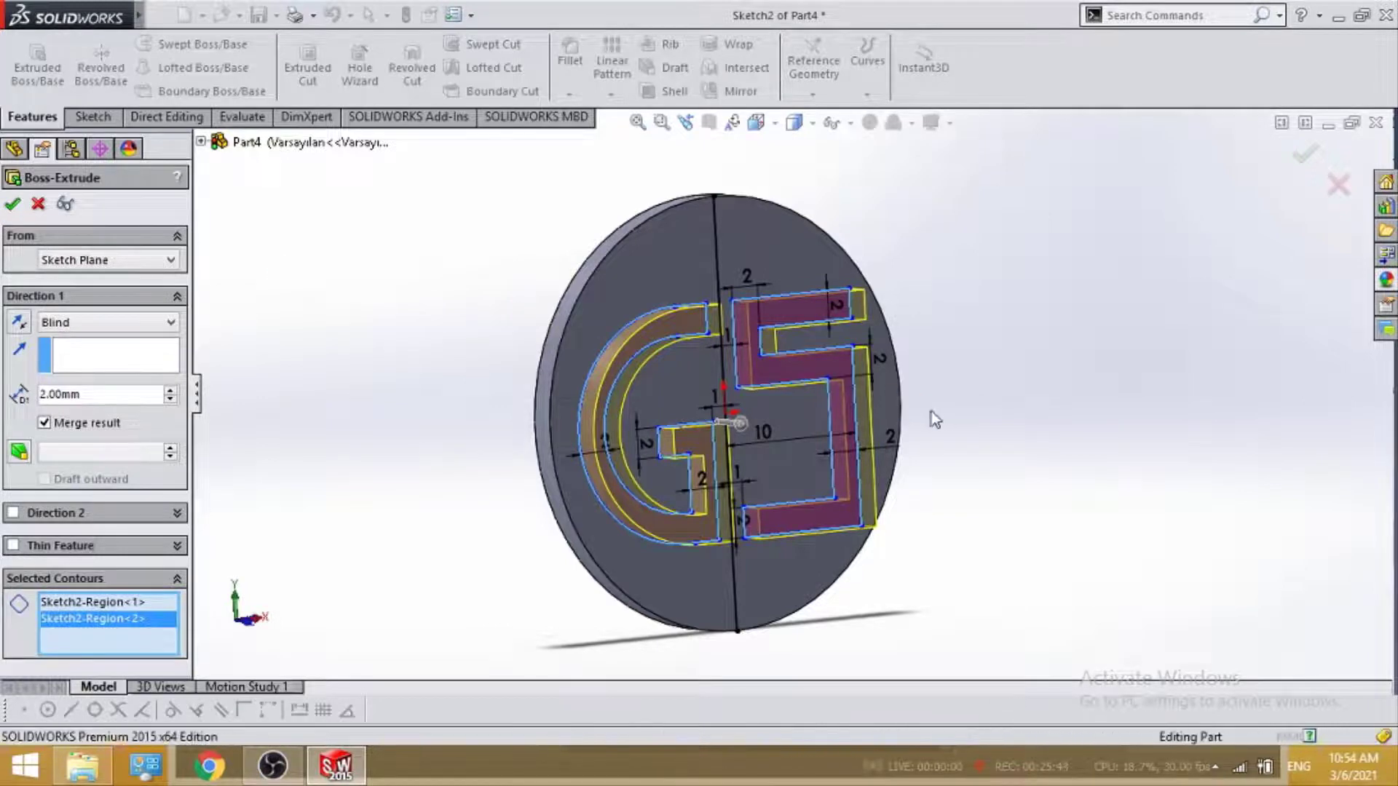
mouse_move(943, 457)
middle_down()
mouse_move(987, 420)
mouse_move(1090, 386)
middle_up()
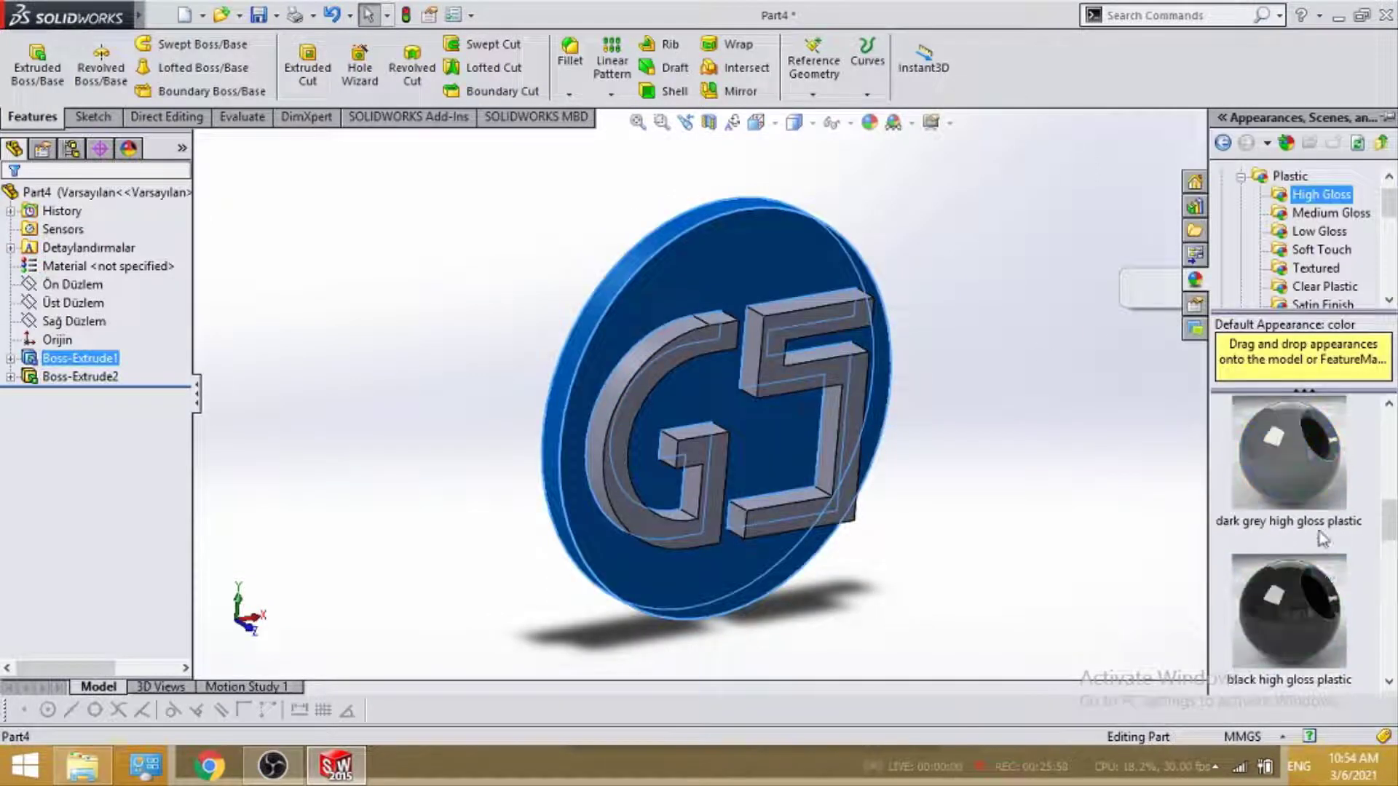
Apply red high gloss plastic appearance to the raised G.
click(632, 384)
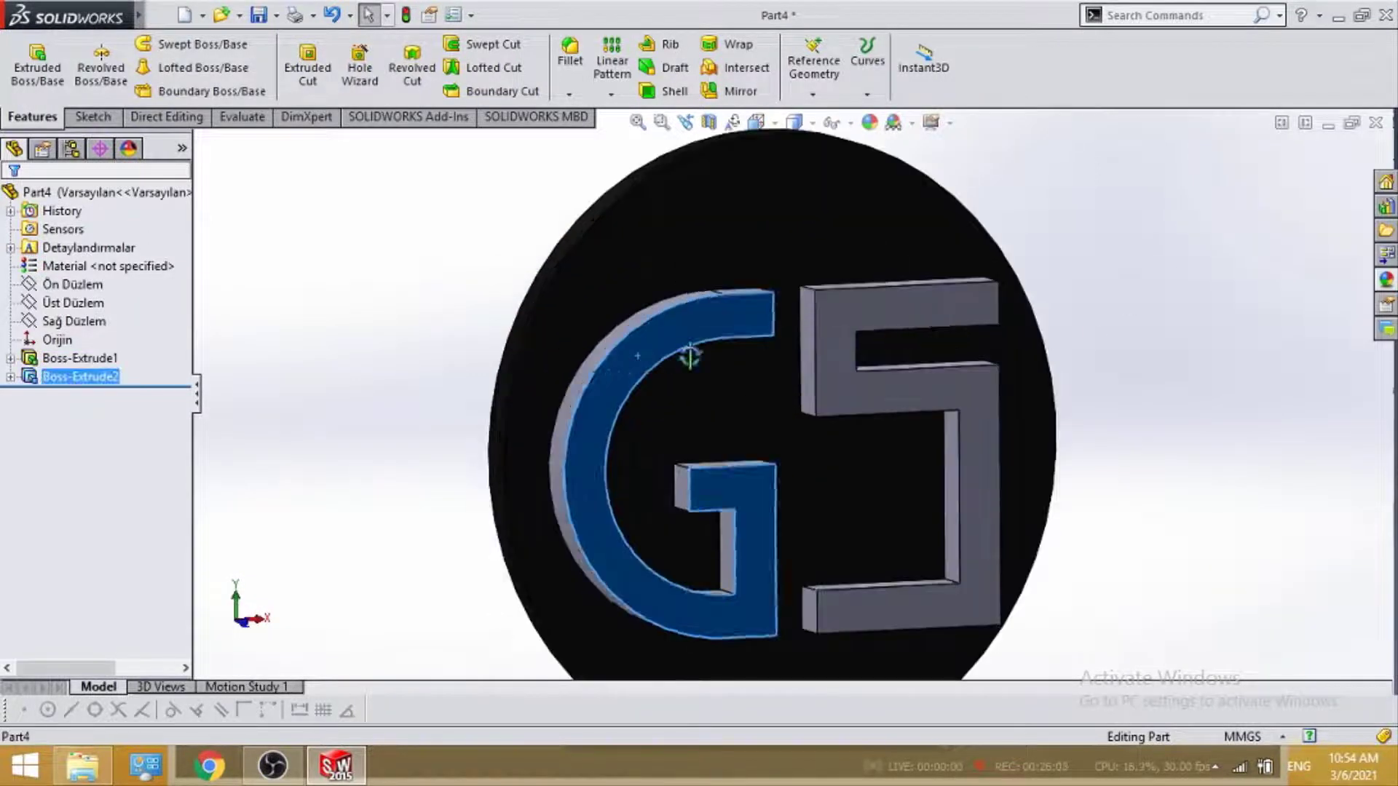
mouse_move(633, 384)
middle_down()
mouse_move(719, 329)
mouse_move(681, 390)
mouse_move(643, 342)
mouse_move(668, 484)
middle_up()
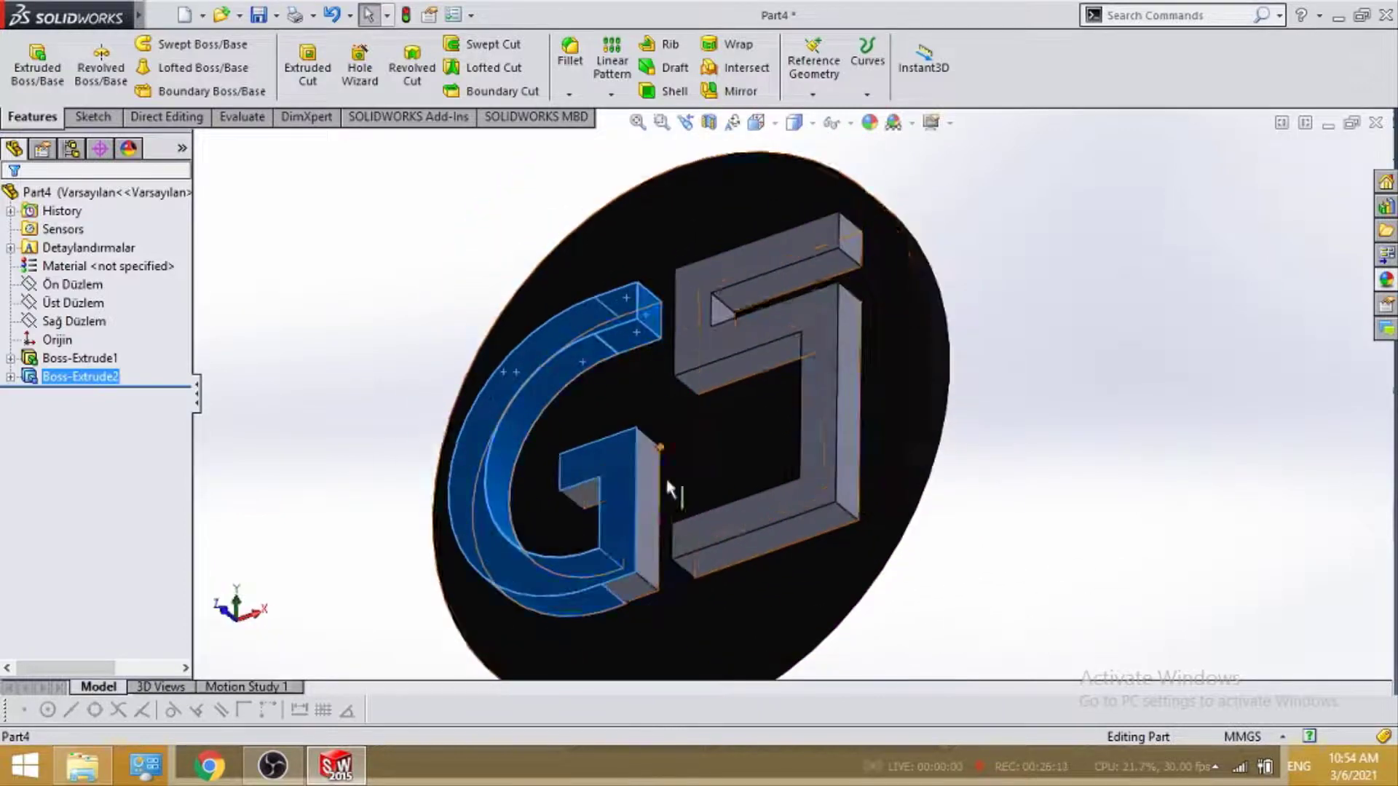
mouse_move(624, 576)
middle_down()
mouse_move(699, 671)
mouse_move(549, 484)
mouse_move(554, 453)
mouse_move(824, 437)
mouse_move(961, 324)
middle_up()
click(1385, 279)
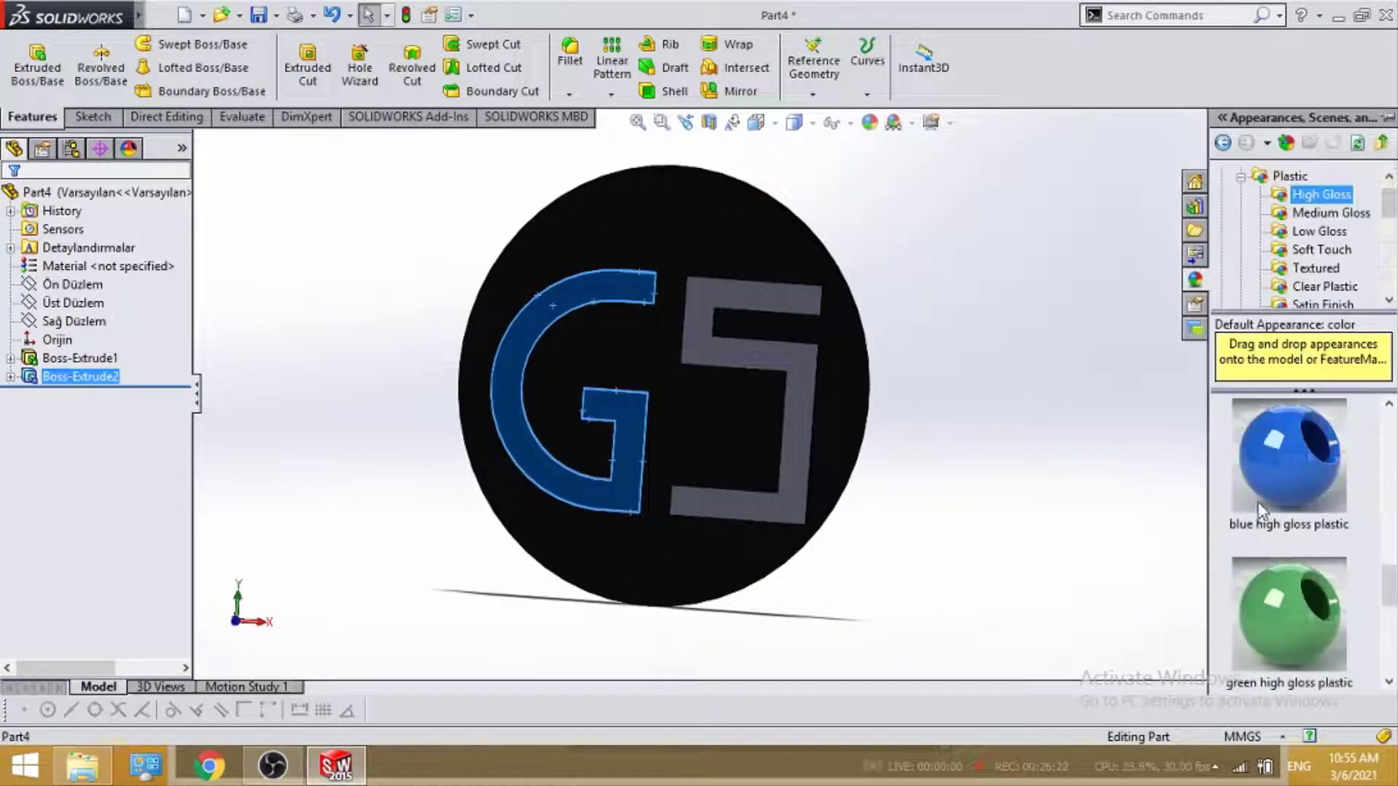
click(1289, 455)
mouse_move(971, 493)
middle_down()
mouse_move(713, 342)
mouse_move(805, 302)
mouse_move(844, 430)
mouse_move(789, 614)
mouse_move(859, 597)
mouse_move(892, 621)
mouse_move(817, 551)
middle_up()
Apply yellow high gloss plastic appearance to the raised 5.
click(790, 359)
scroll(817, 551, up, 3)
key(ctrl+1)
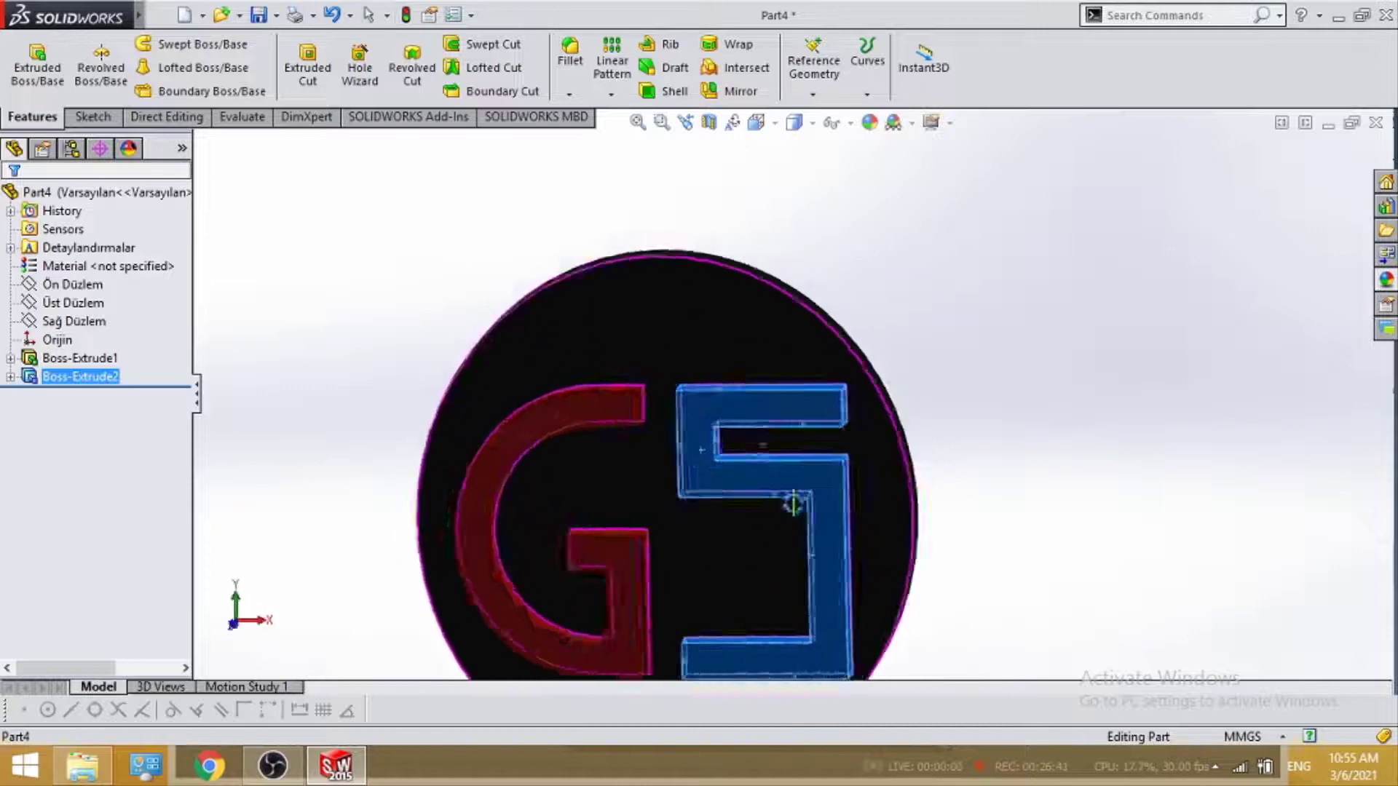
click(1384, 280)
scroll(1307, 593, down, 1)
scroll(1306, 593, down, 1)
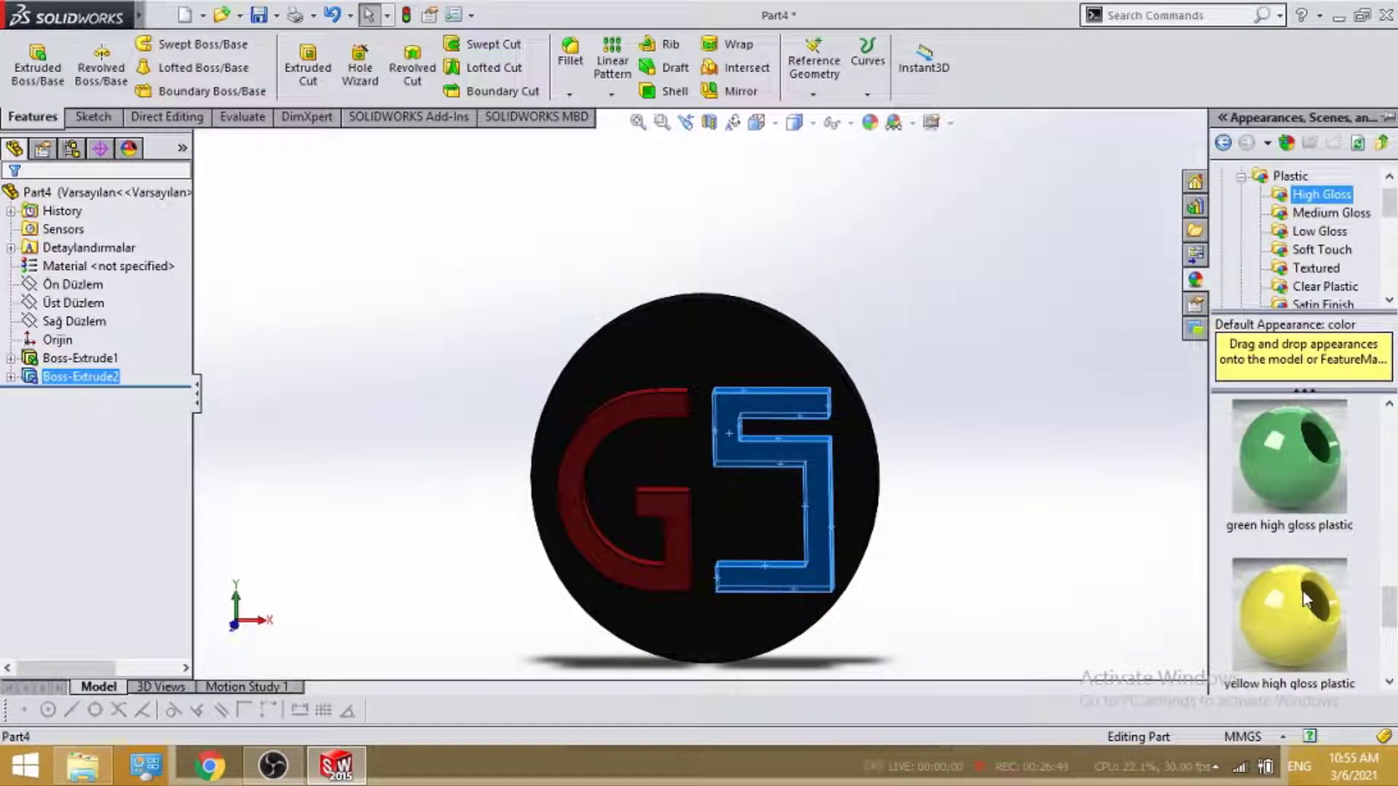
click(1265, 589)
Switch to the Isometric view and rebuild the part.
middle_drag(1064, 540, 924, 500)
scroll(918, 502, up, 2)
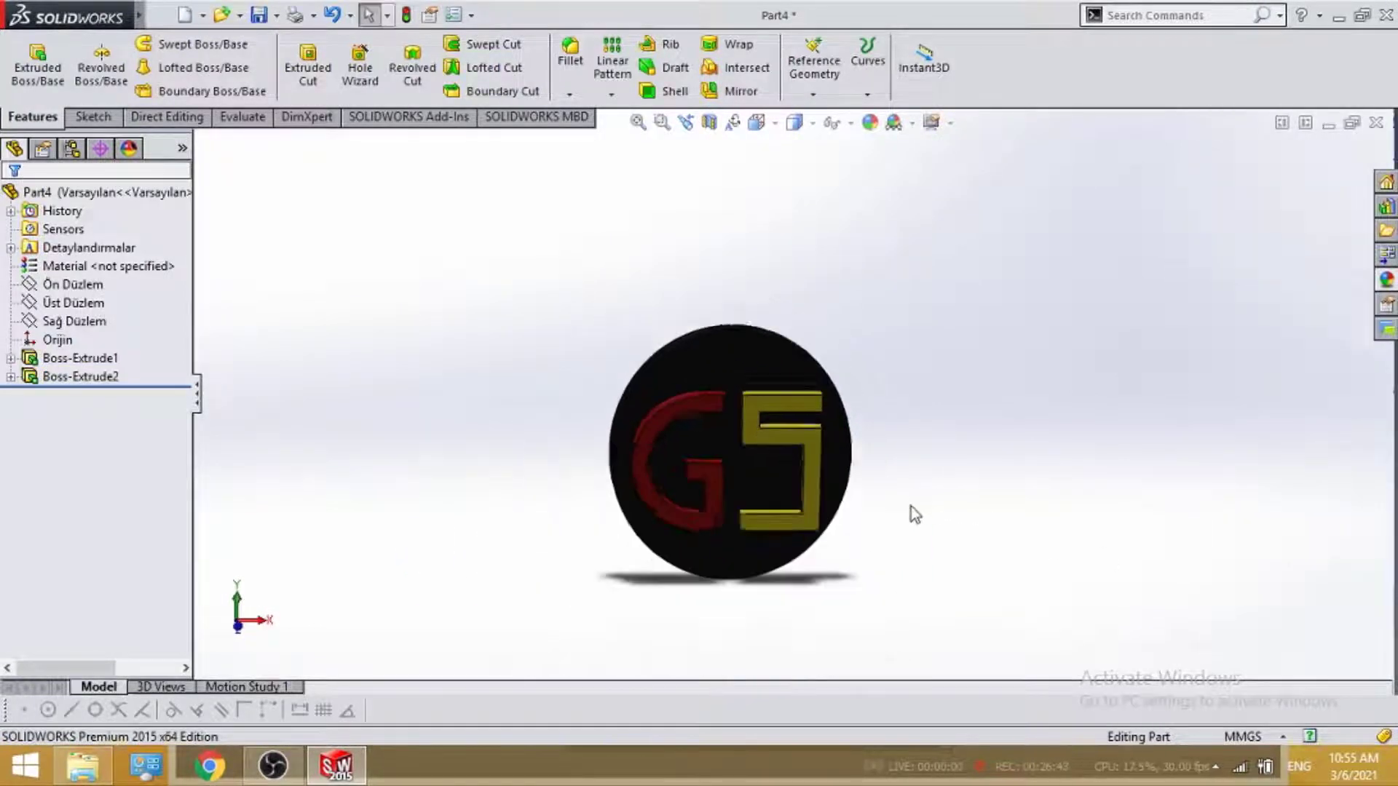
scroll(743, 437, down, 2)
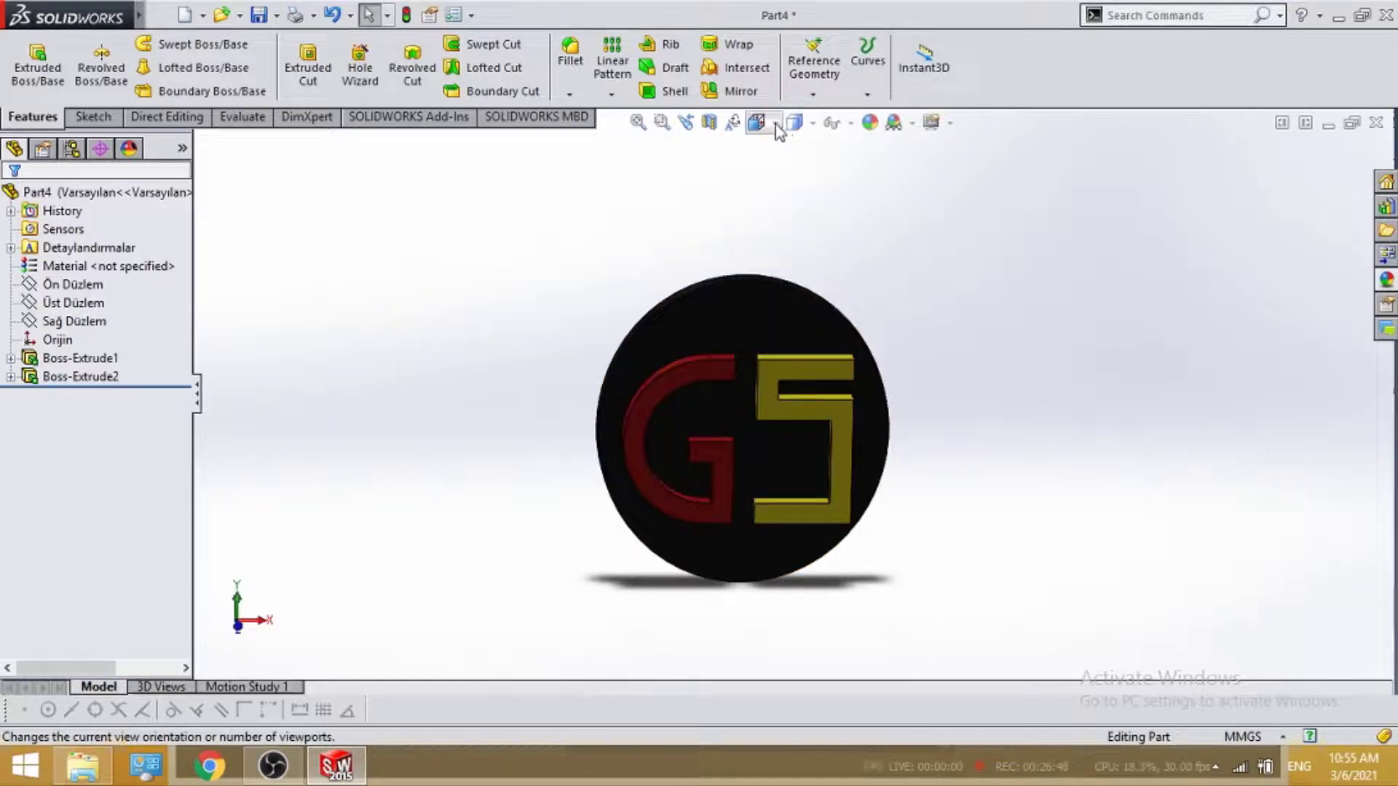
click(776, 124)
click(862, 174)
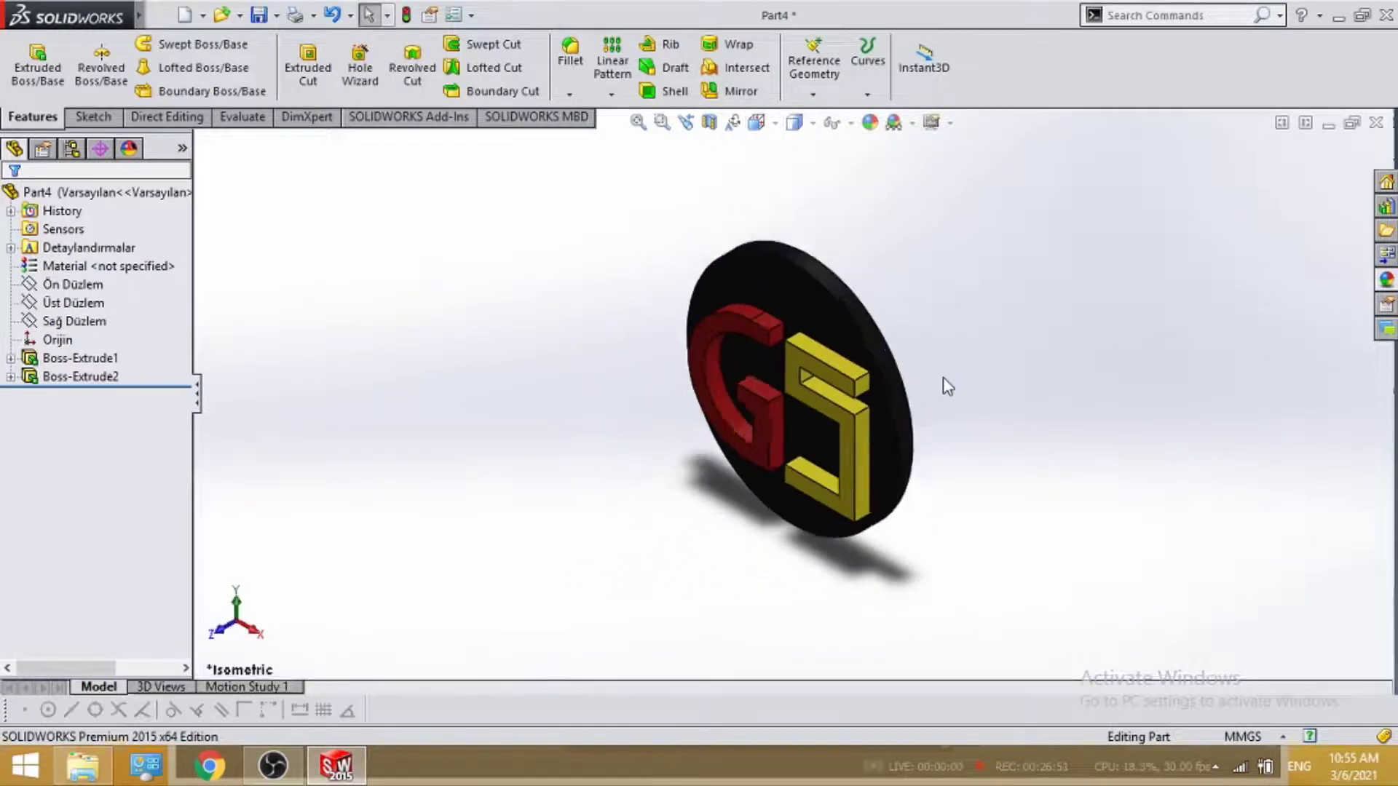
click(406, 25)
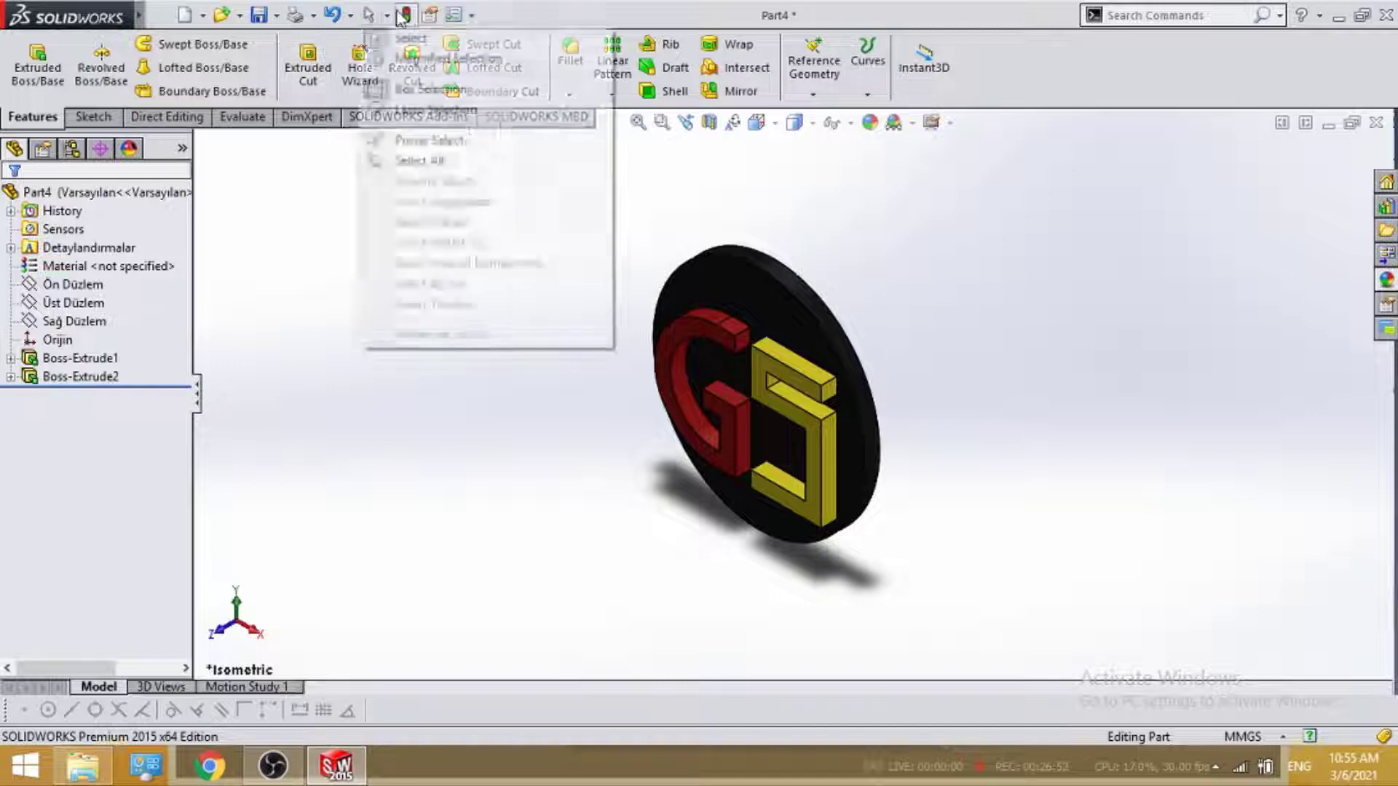
Save the logo part as logo1.
click(276, 16)
click(295, 44)
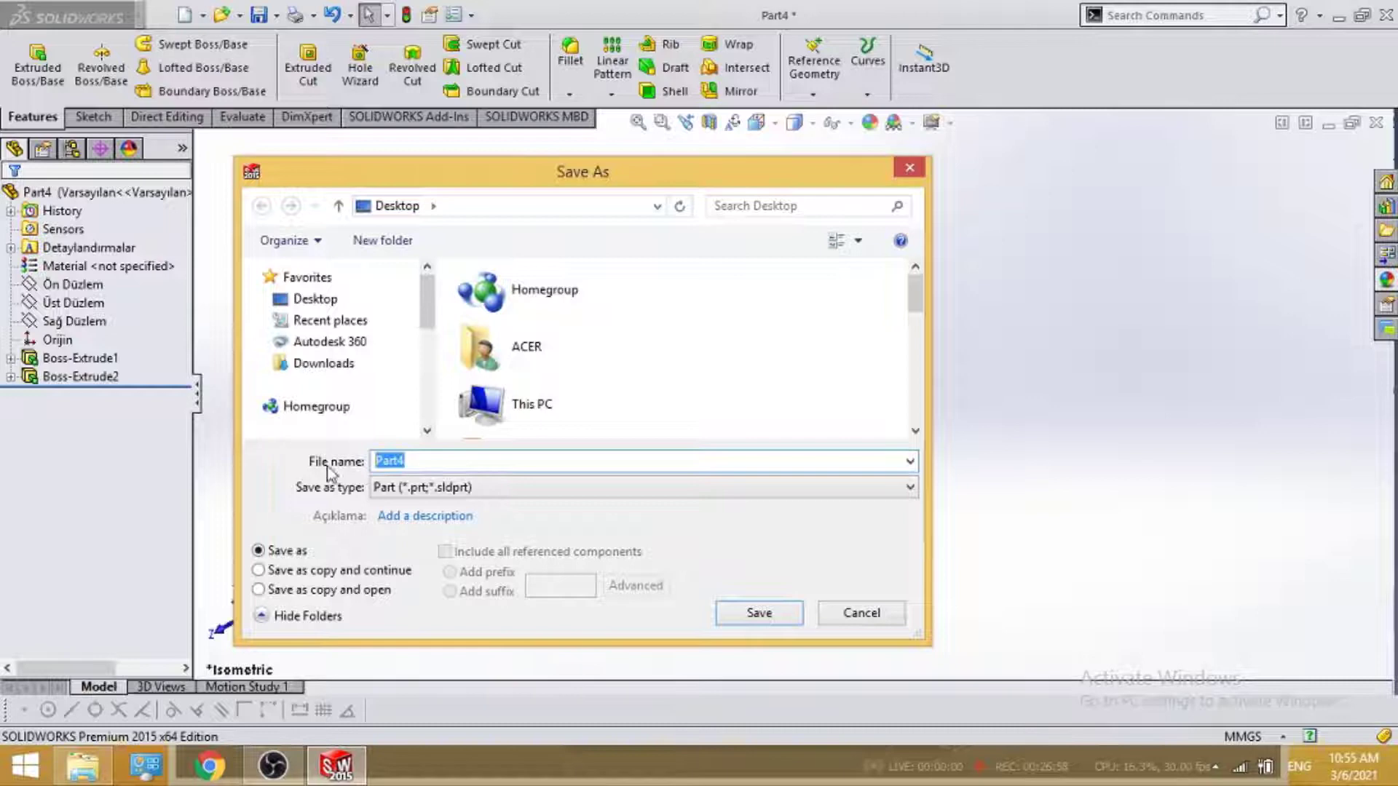
text(logo1)
key(Return)
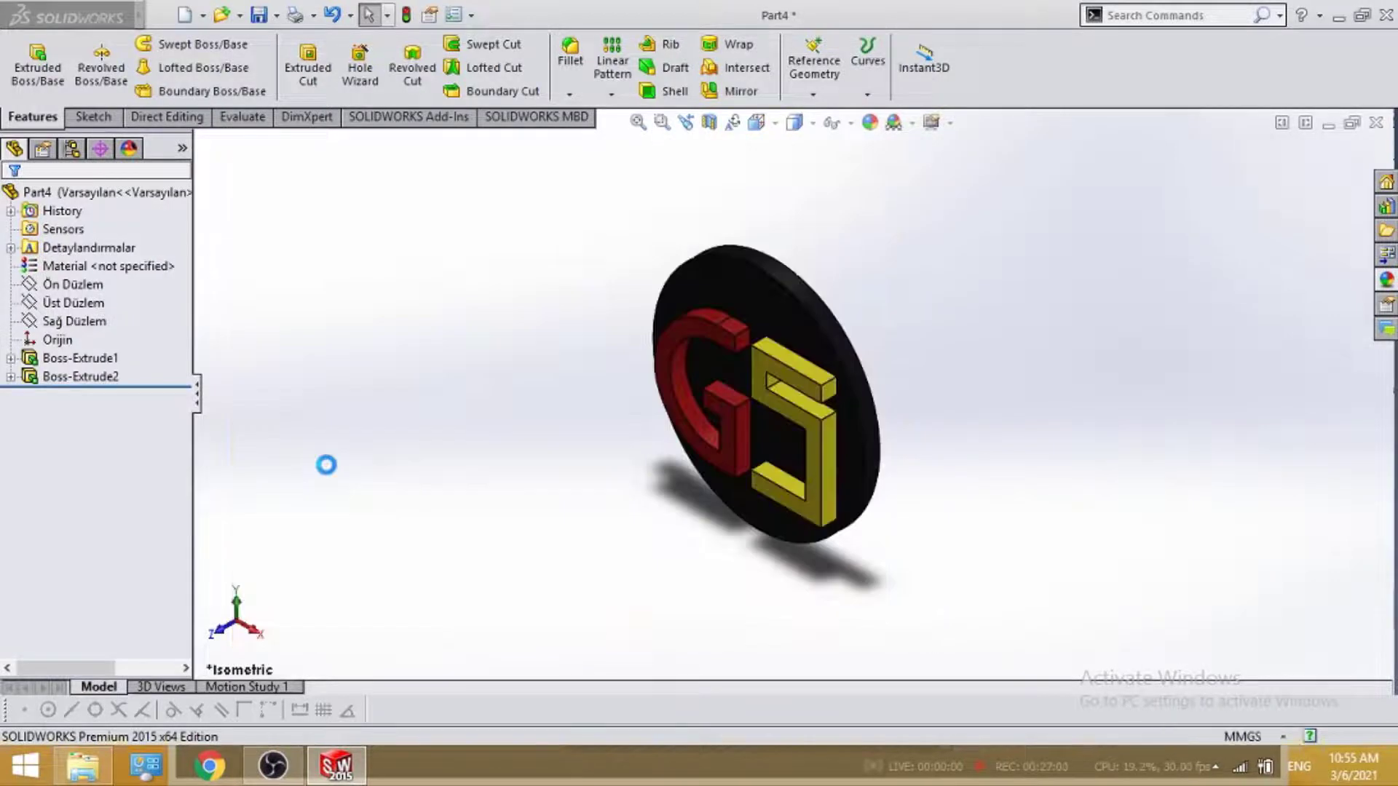
Start a new SOLIDWORKS document for the assembly.
middle_drag(888, 341, 910, 466)
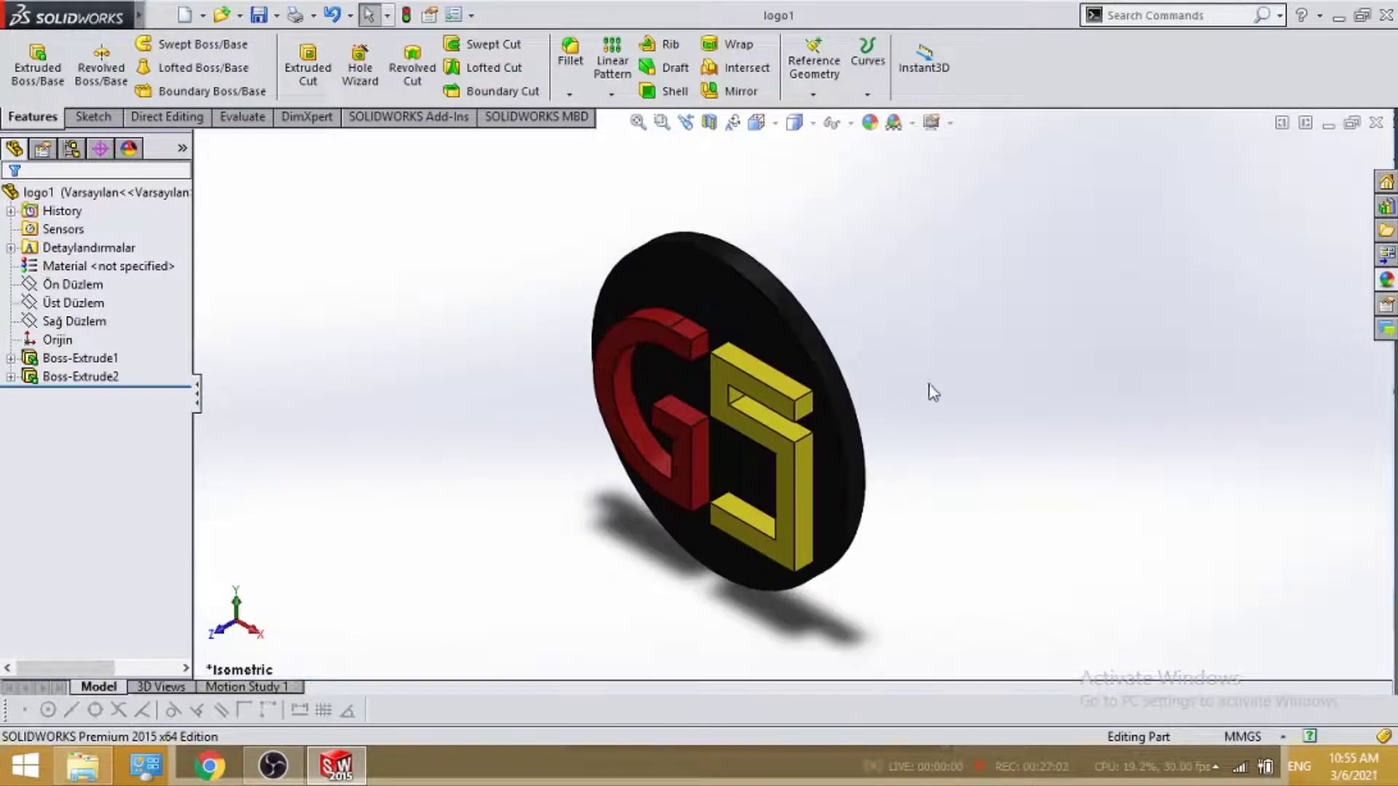
click(159, 15)
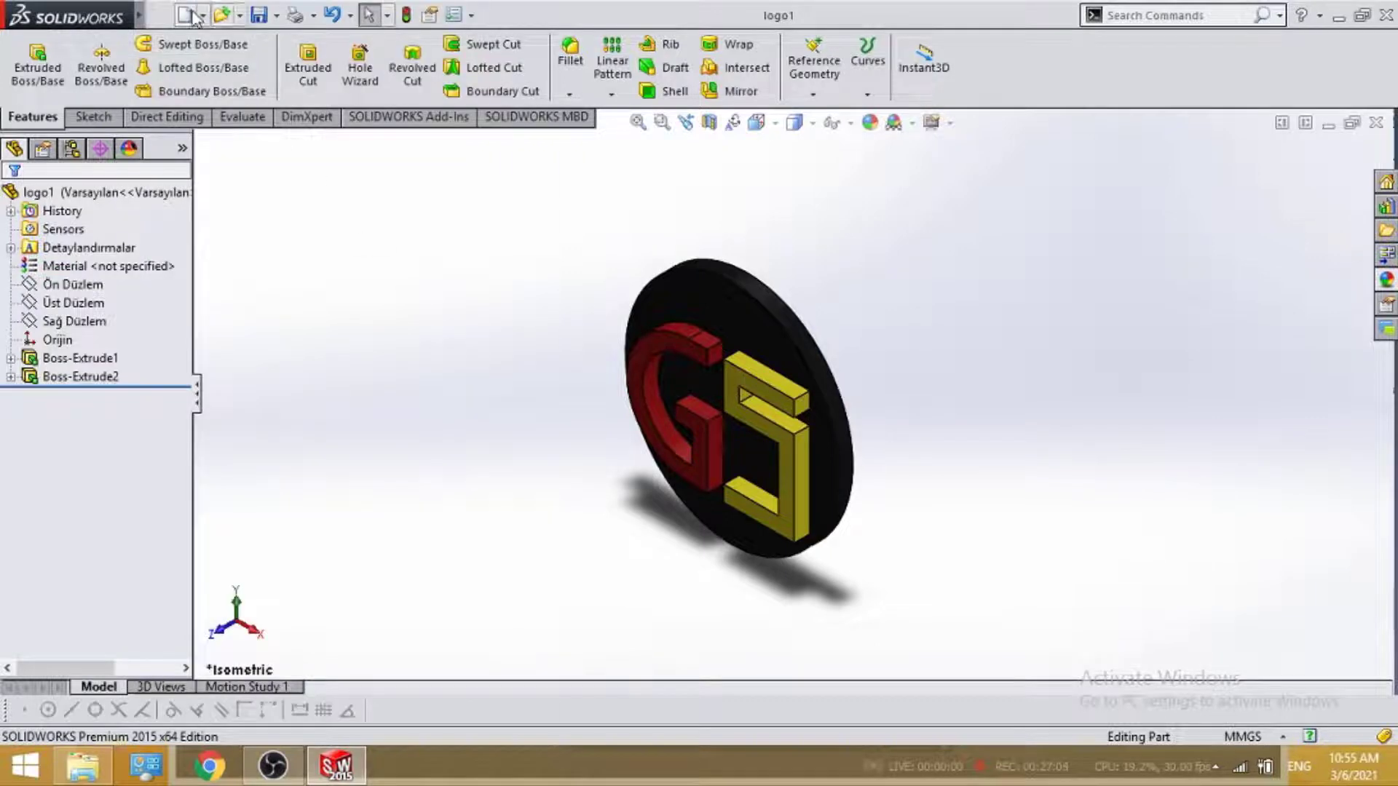
click(198, 17)
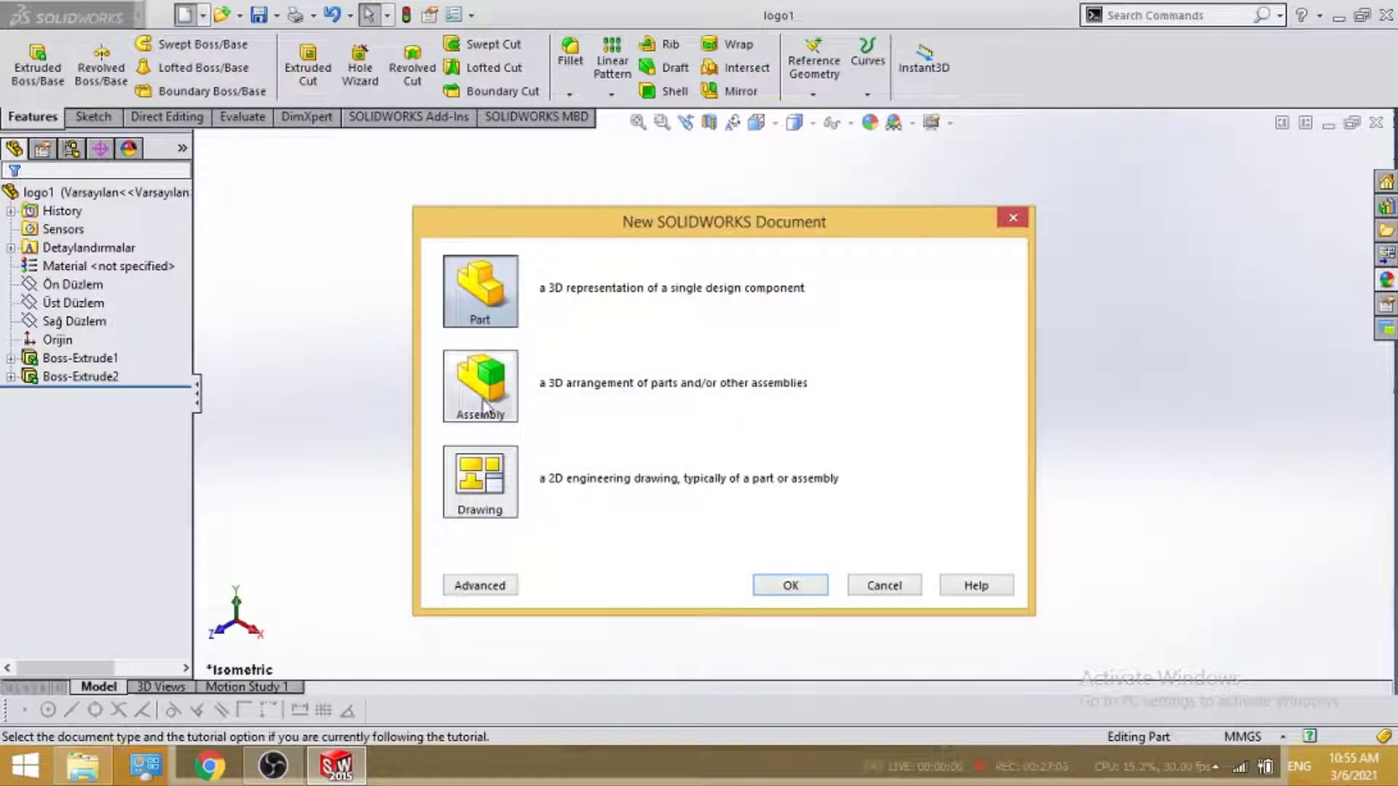
Open the bardak1, sap1 and logo1 parts together for a new assembly.
click(803, 585)
scroll(309, 297, down, 5)
scroll(340, 312, down, 2)
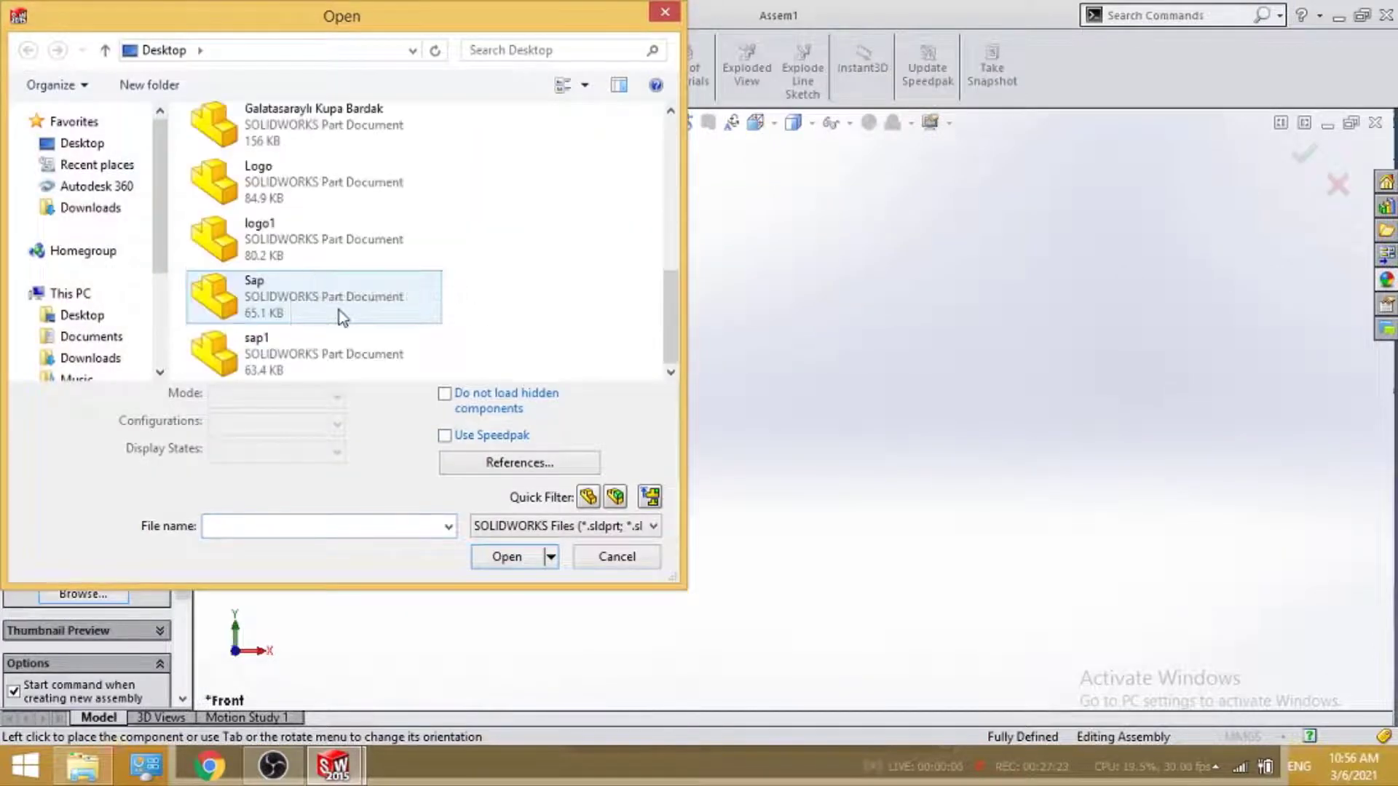
scroll(313, 217, up, 2)
click(313, 206)
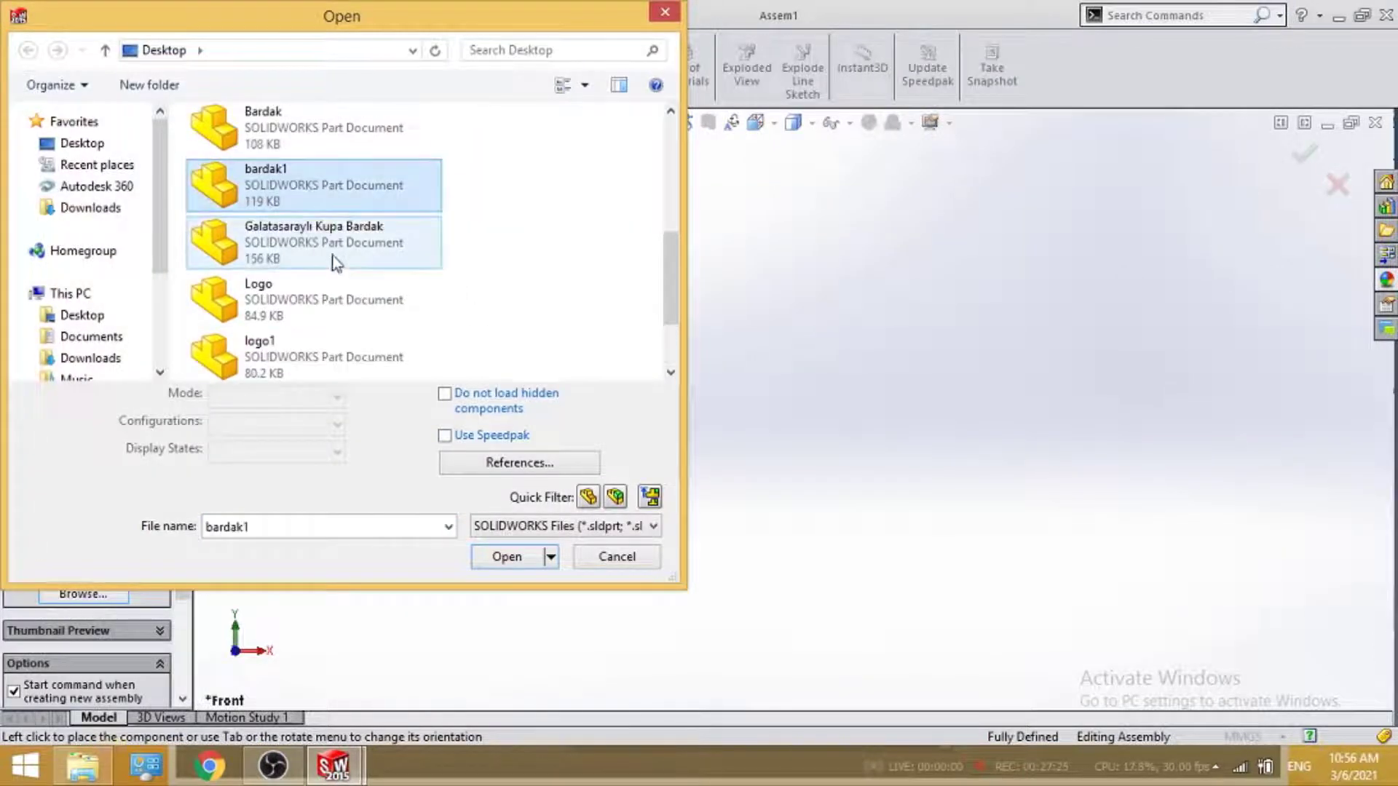
scroll(339, 299, down, 2)
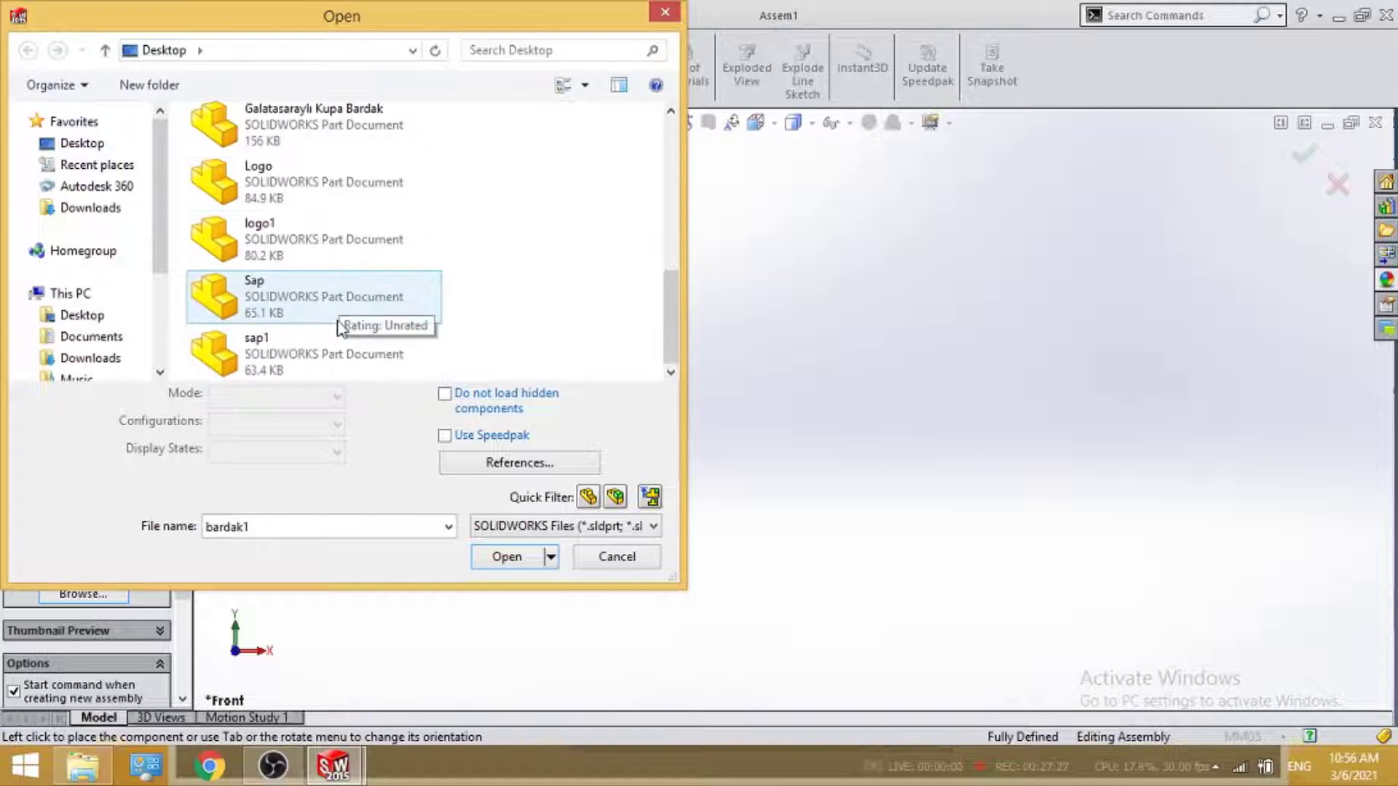
ctrl+click(323, 348)
ctrl+click(323, 247)
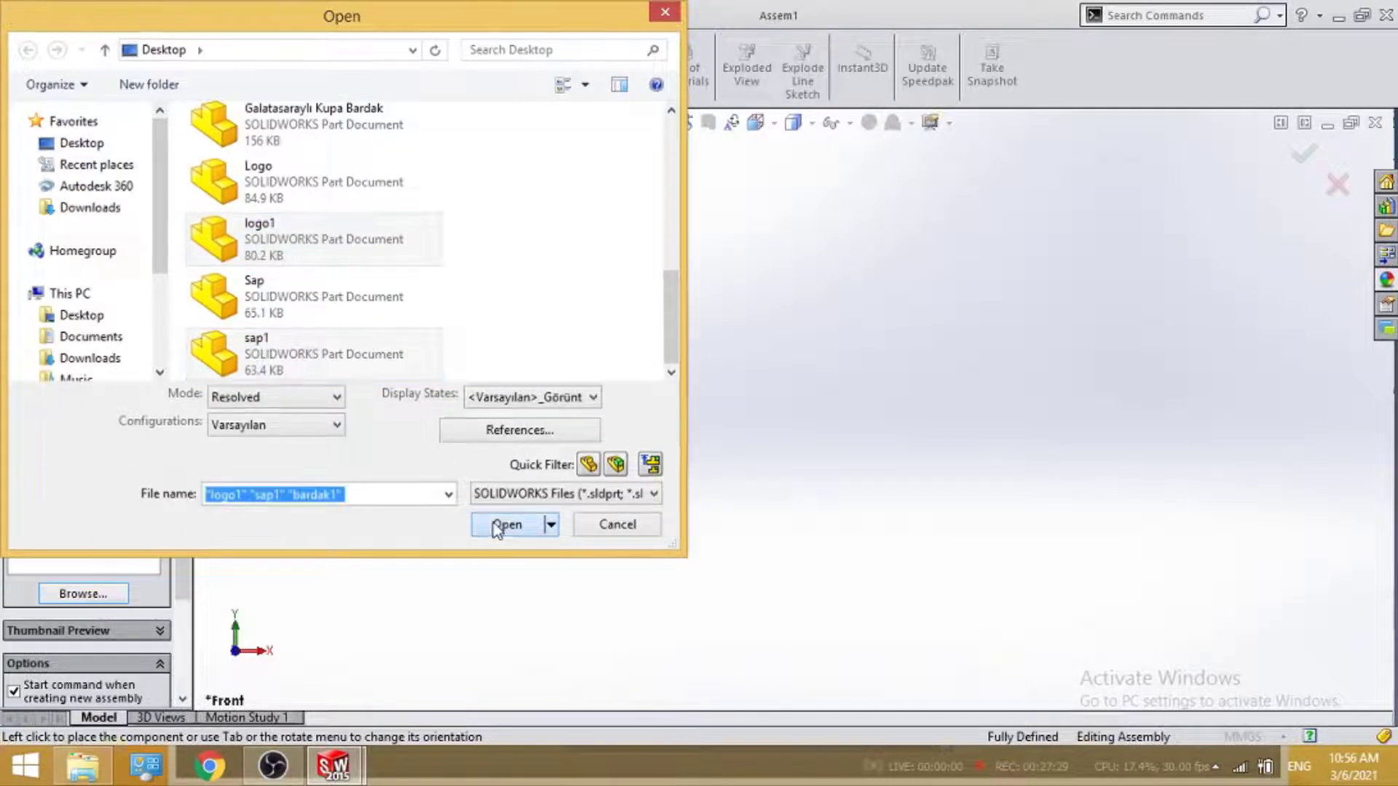
click(502, 525)
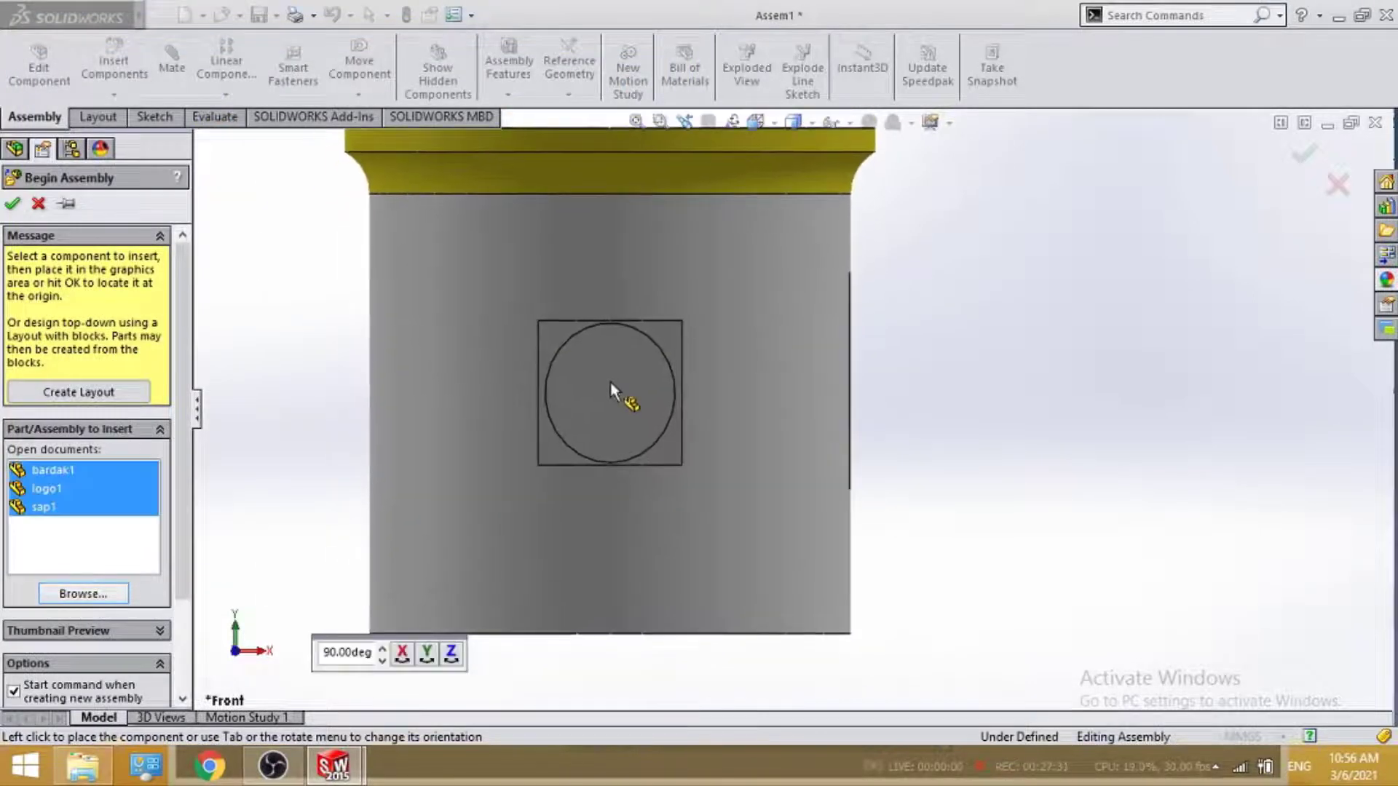
Place the mug, the G5 logo disc and the handle side by side in the assembly.
click(644, 467)
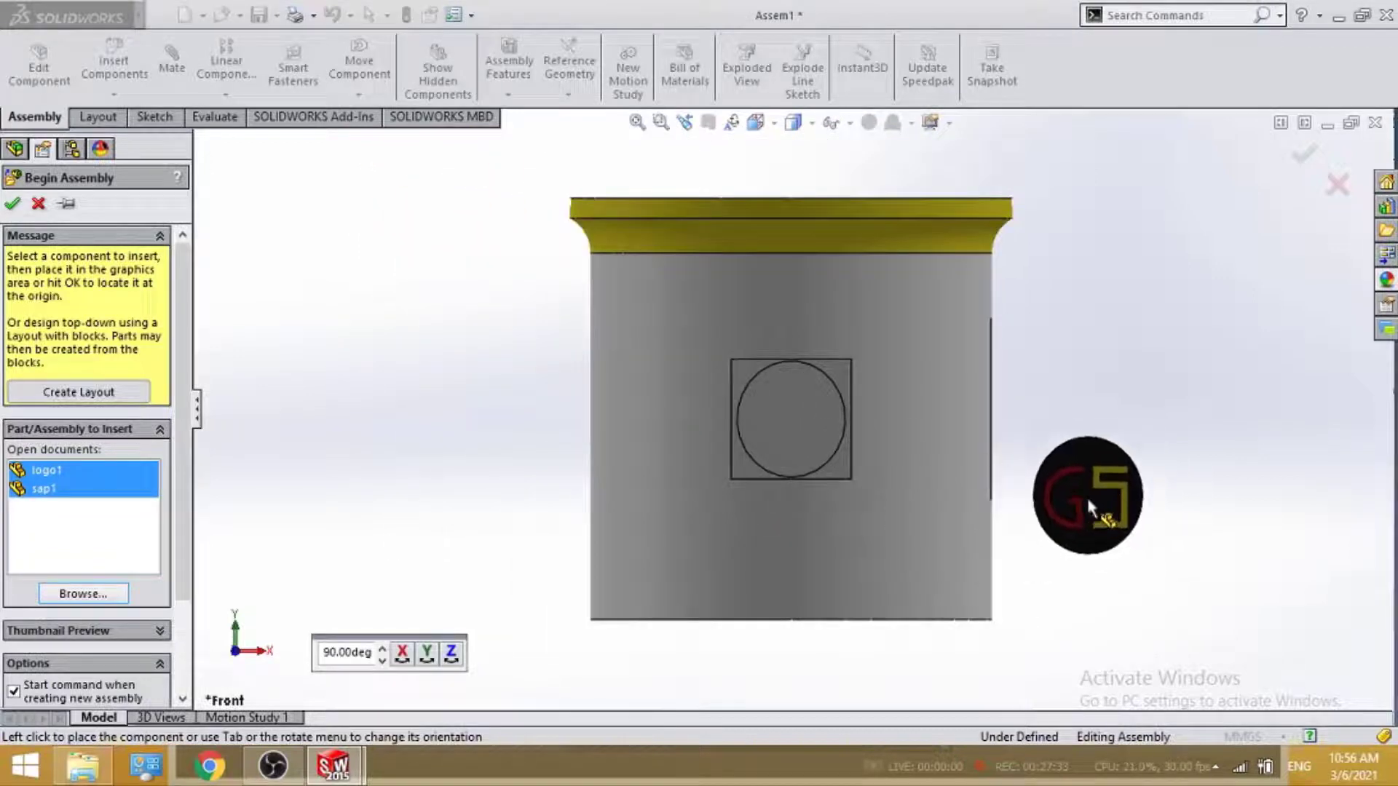
click(1084, 516)
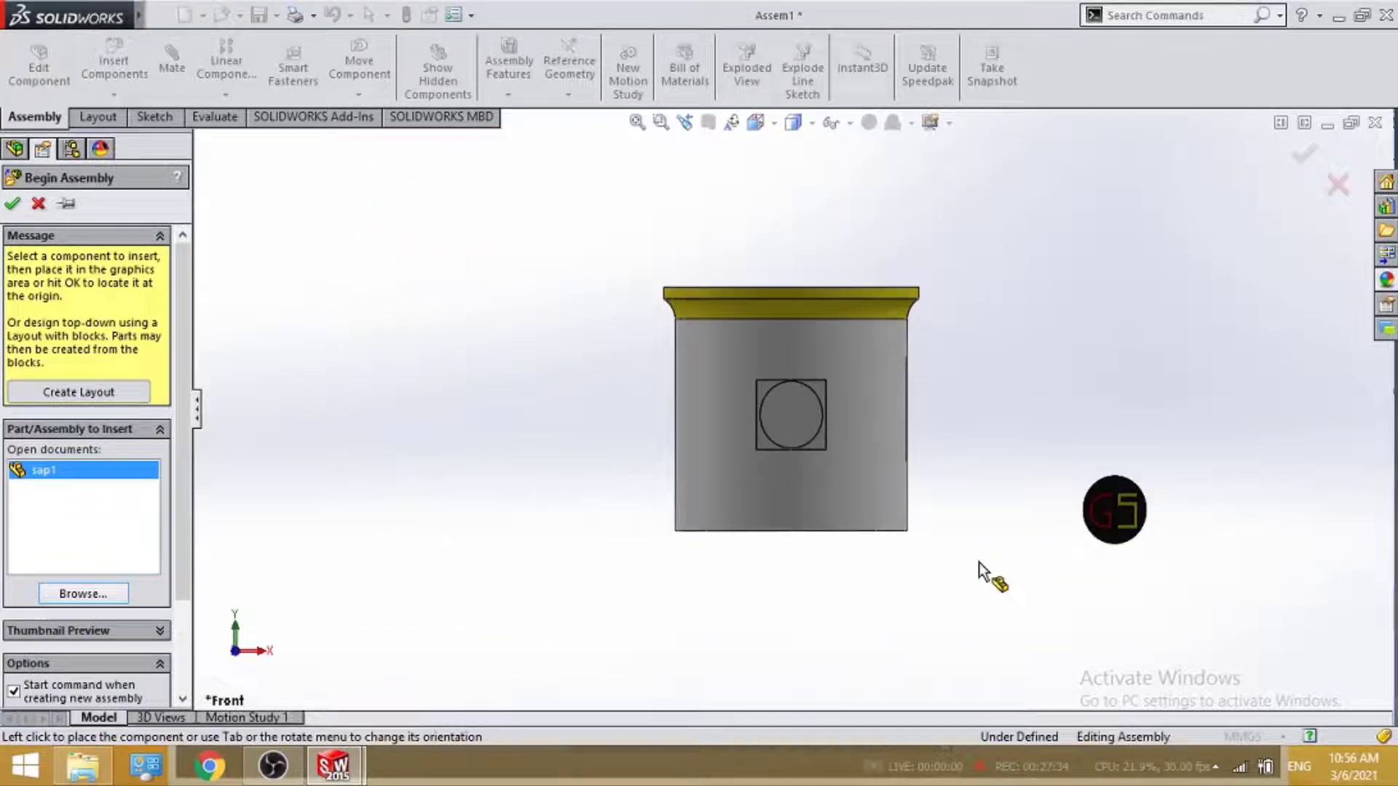
click(1053, 422)
middle_drag(951, 482, 951, 516)
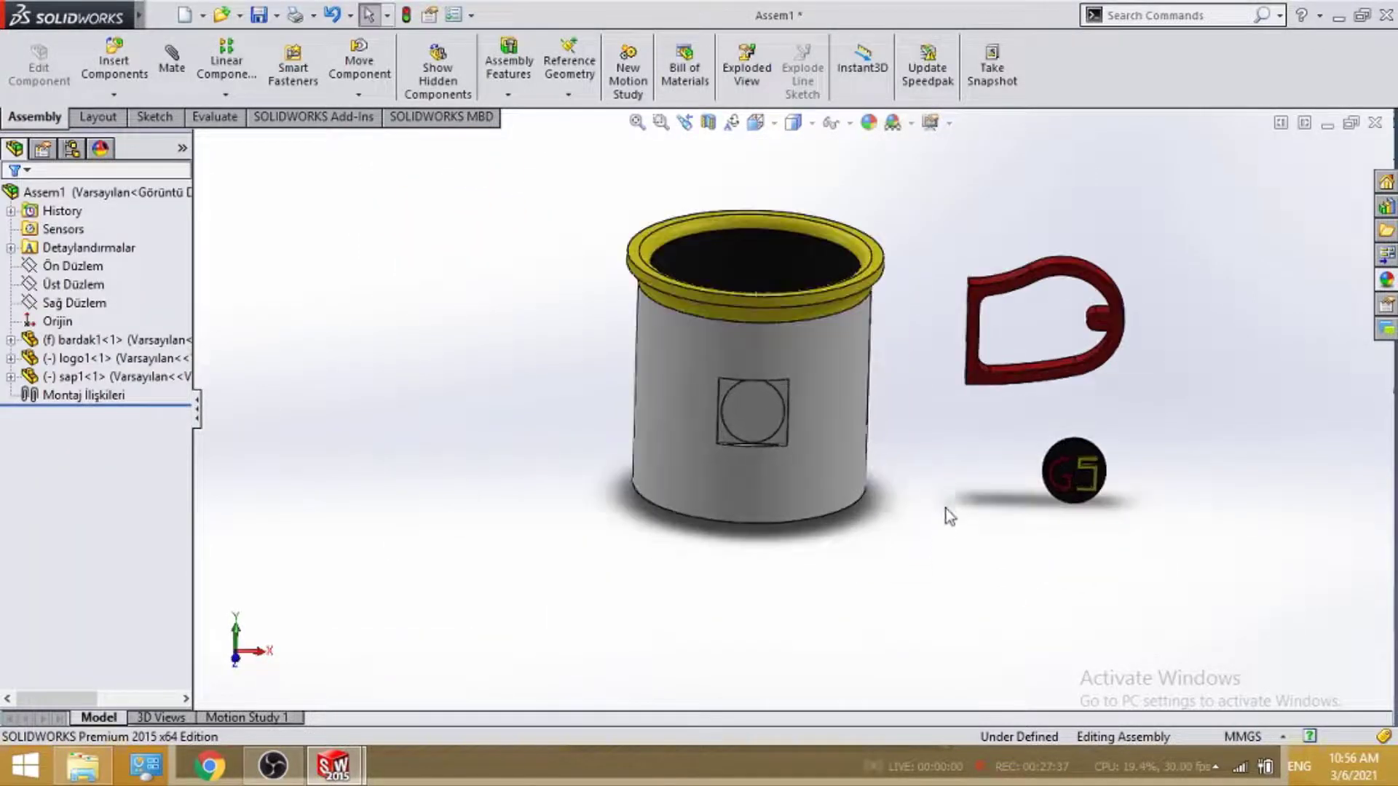
Add a Coincident mate between the mug's slot face and the handle face.
ctrl+middle_drag(969, 219, 920, 283)
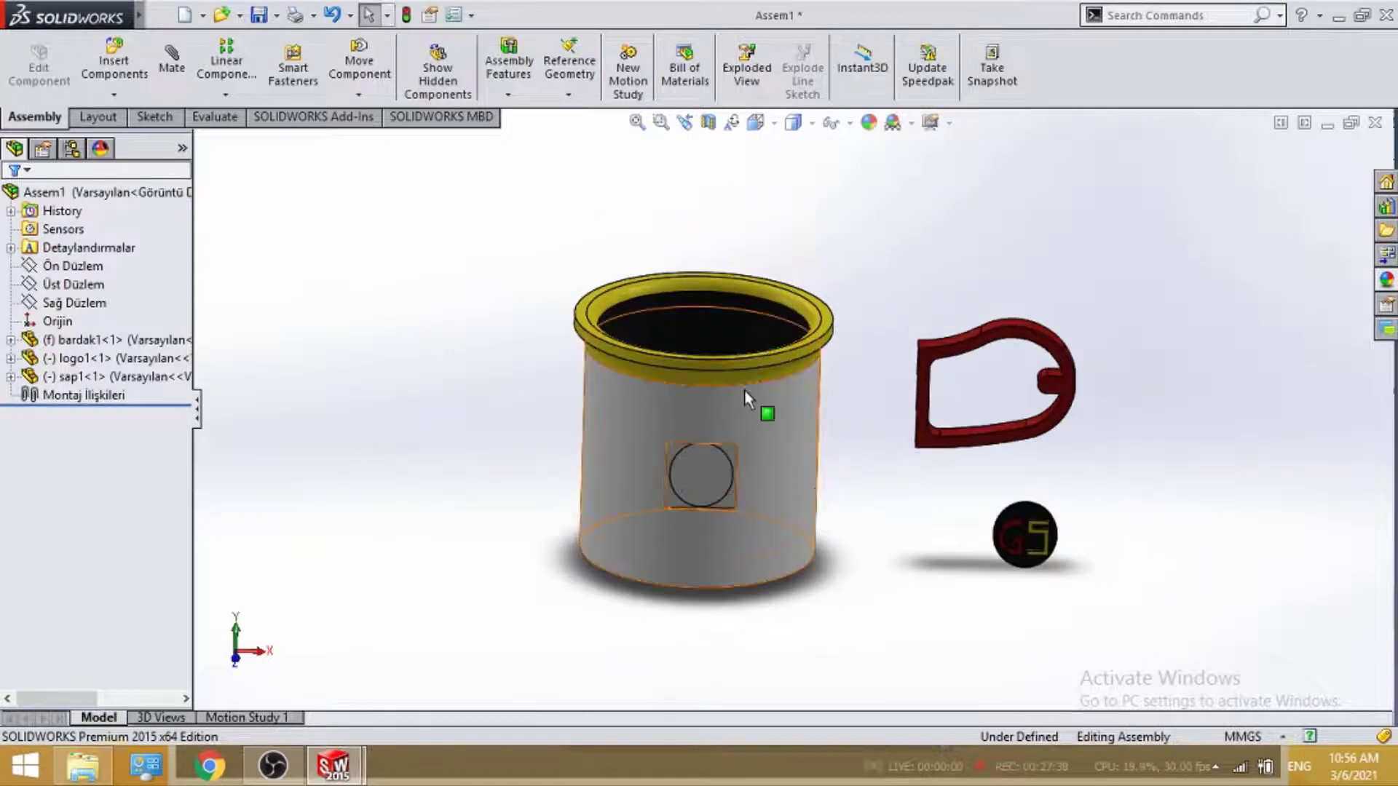
middle_drag(744, 397, 399, 334)
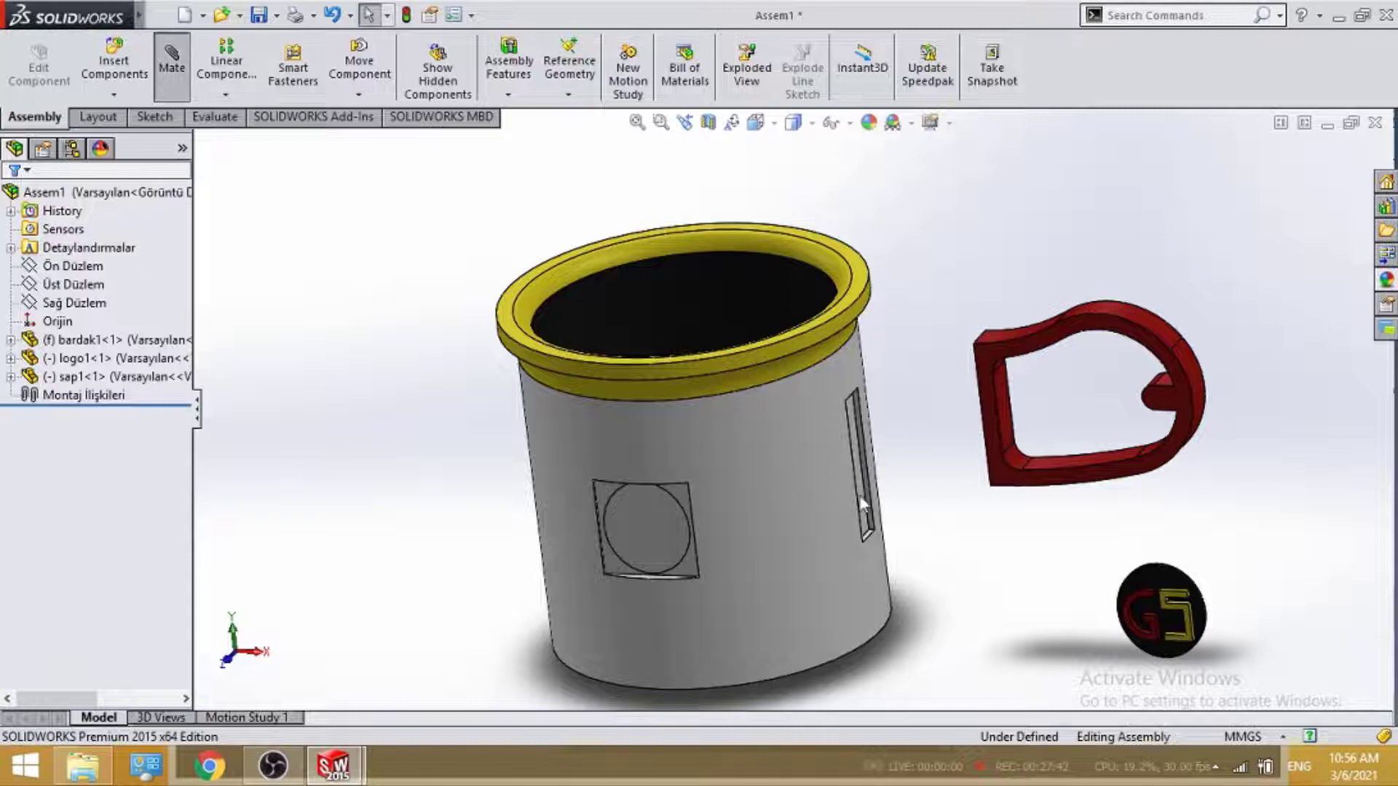
scroll(903, 536, down, 3)
mouse_move(903, 536)
middle_down()
mouse_move(849, 509)
mouse_move(837, 435)
mouse_move(899, 416)
mouse_move(866, 455)
mouse_move(819, 464)
middle_up()
scroll(859, 447, down, 4)
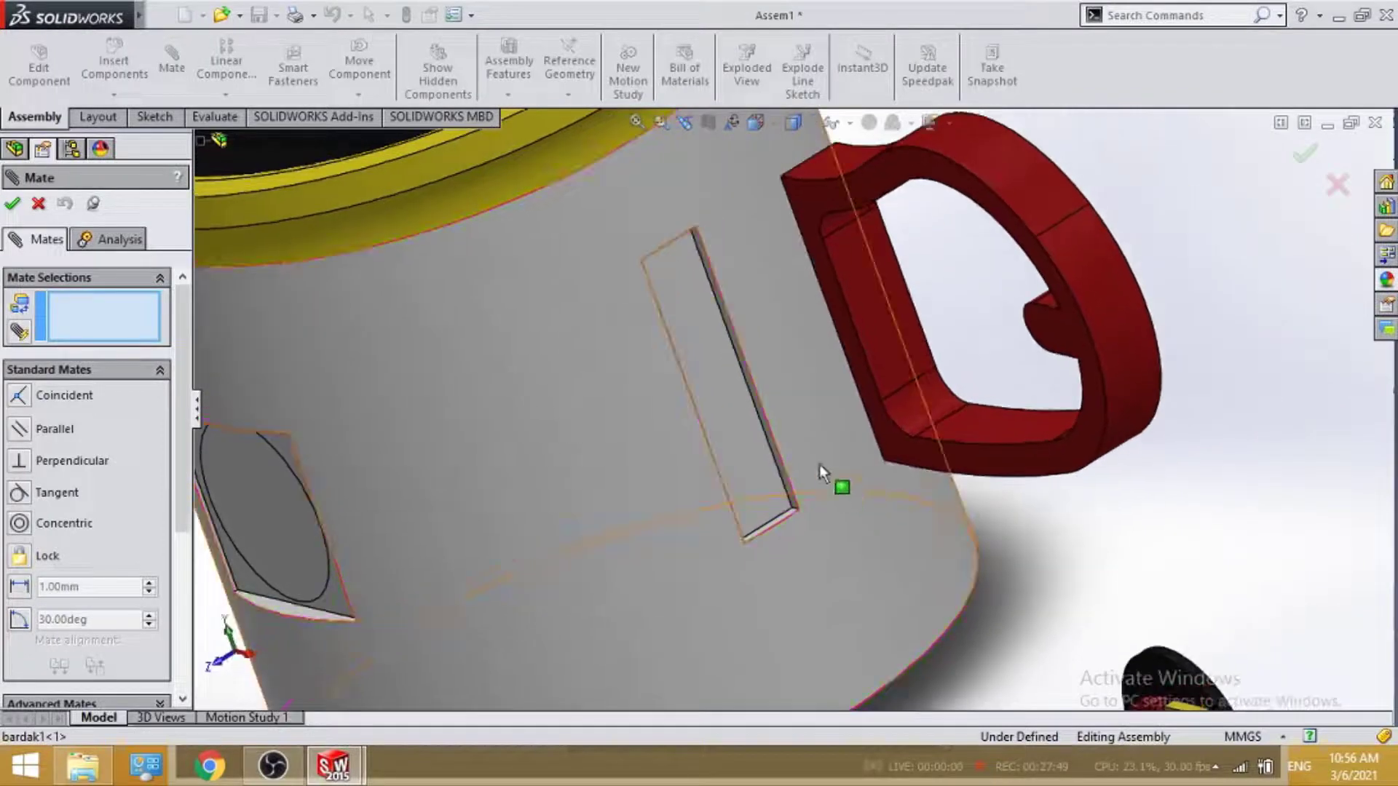
click(731, 397)
mouse_move(731, 397)
middle_down()
mouse_move(865, 415)
mouse_move(1085, 391)
middle_up()
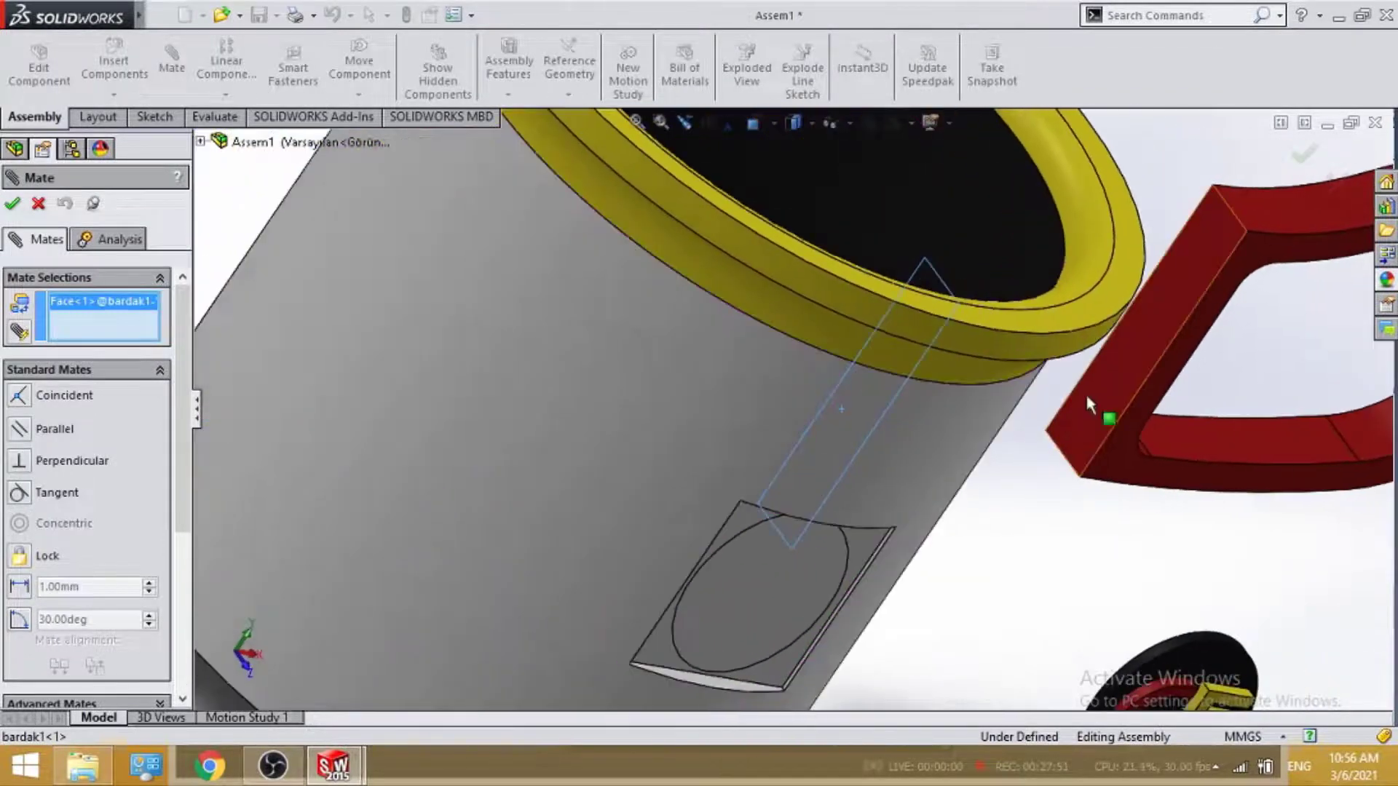
click(1143, 321)
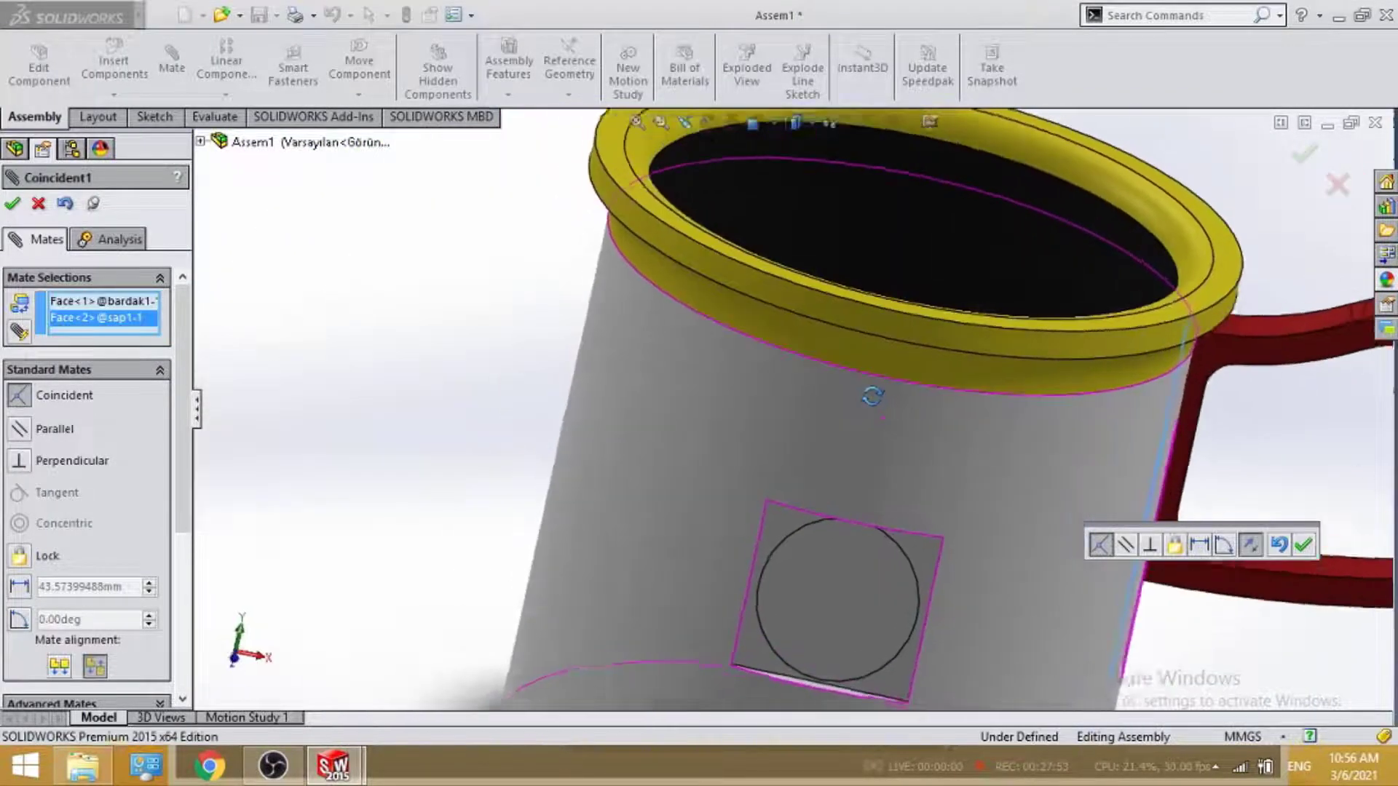
scroll(907, 479, up, 3)
scroll(910, 510, down, 3)
scroll(914, 552, up, 2)
mouse_move(873, 546)
middle_down()
mouse_move(836, 483)
mouse_move(779, 508)
mouse_move(890, 459)
middle_up()
scroll(889, 459, down, 1)
scroll(902, 466, down, 2)
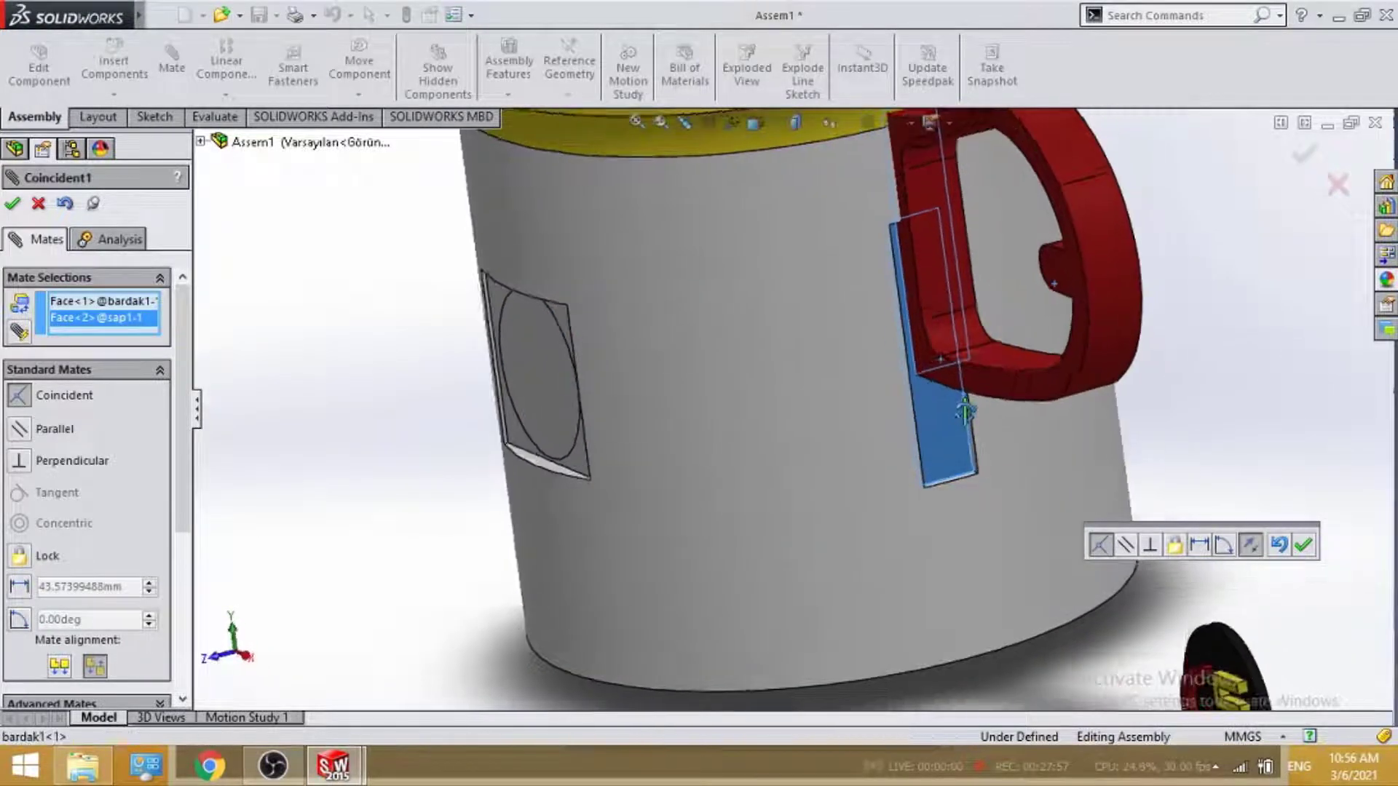
scroll(946, 437, down, 1)
click(11, 203)
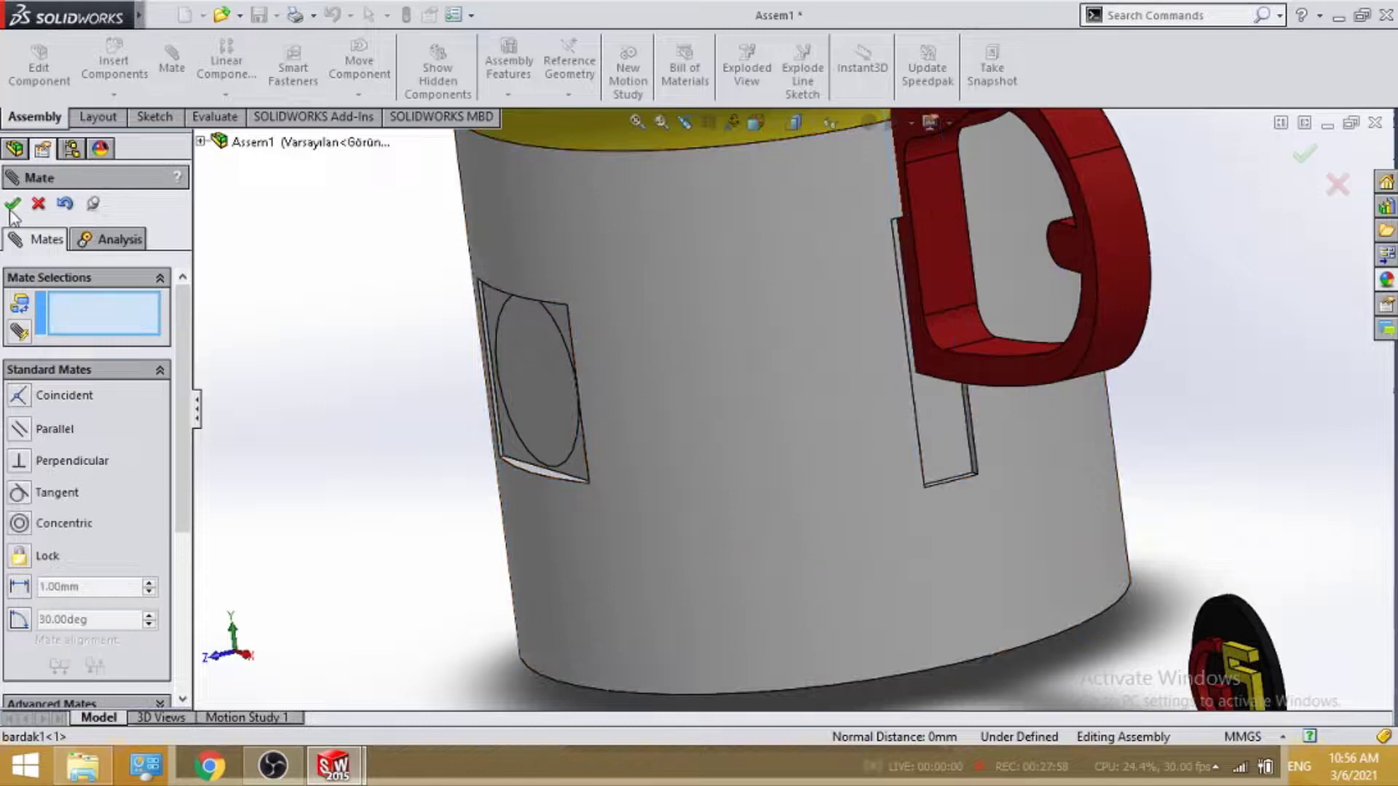
Add a Tangent mate between the slot's bottom face and the handle's end face.
mouse_move(881, 359)
middle_down()
mouse_move(888, 251)
mouse_move(949, 403)
mouse_move(918, 530)
mouse_move(931, 597)
middle_up()
scroll(932, 393, down, 2)
scroll(930, 568, down, 2)
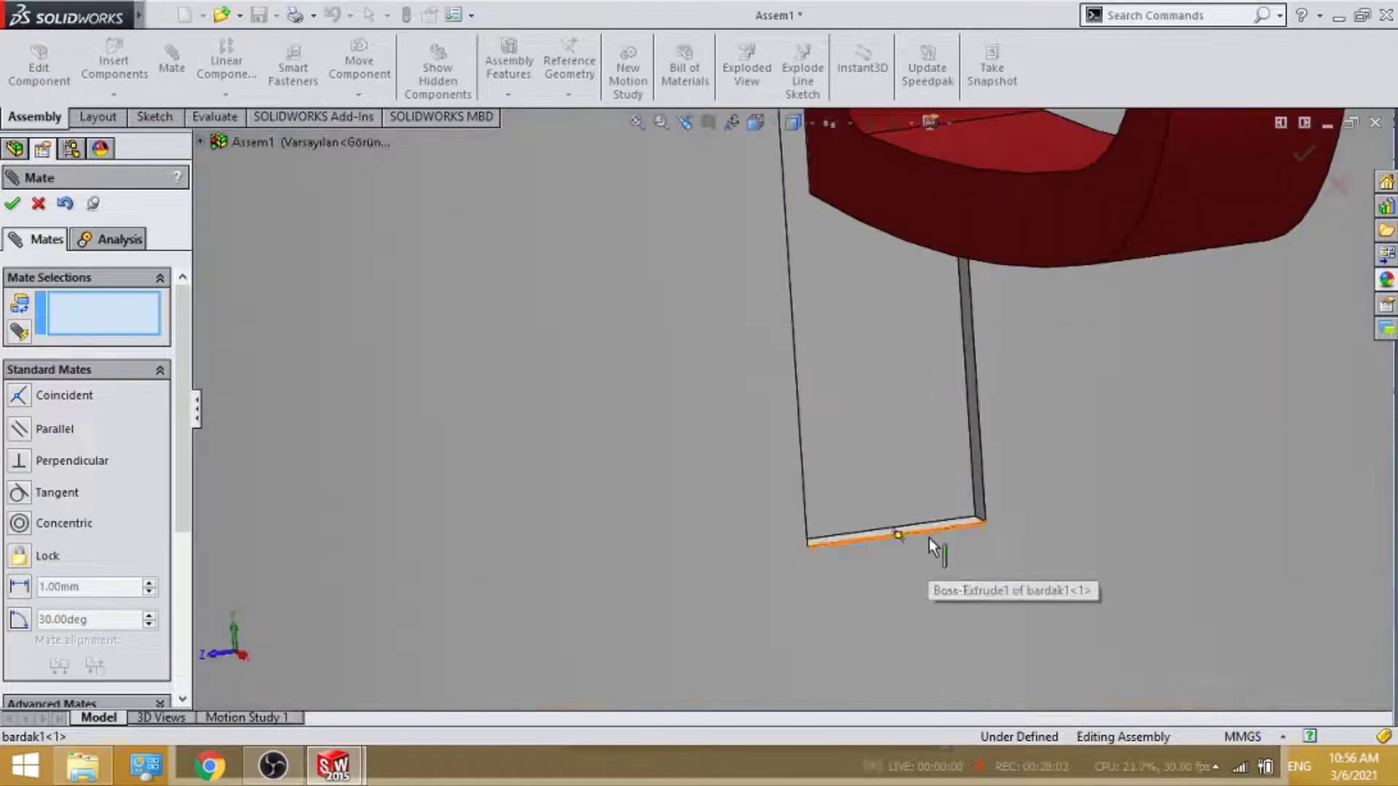
middle_drag(929, 539, 927, 599)
click(918, 504)
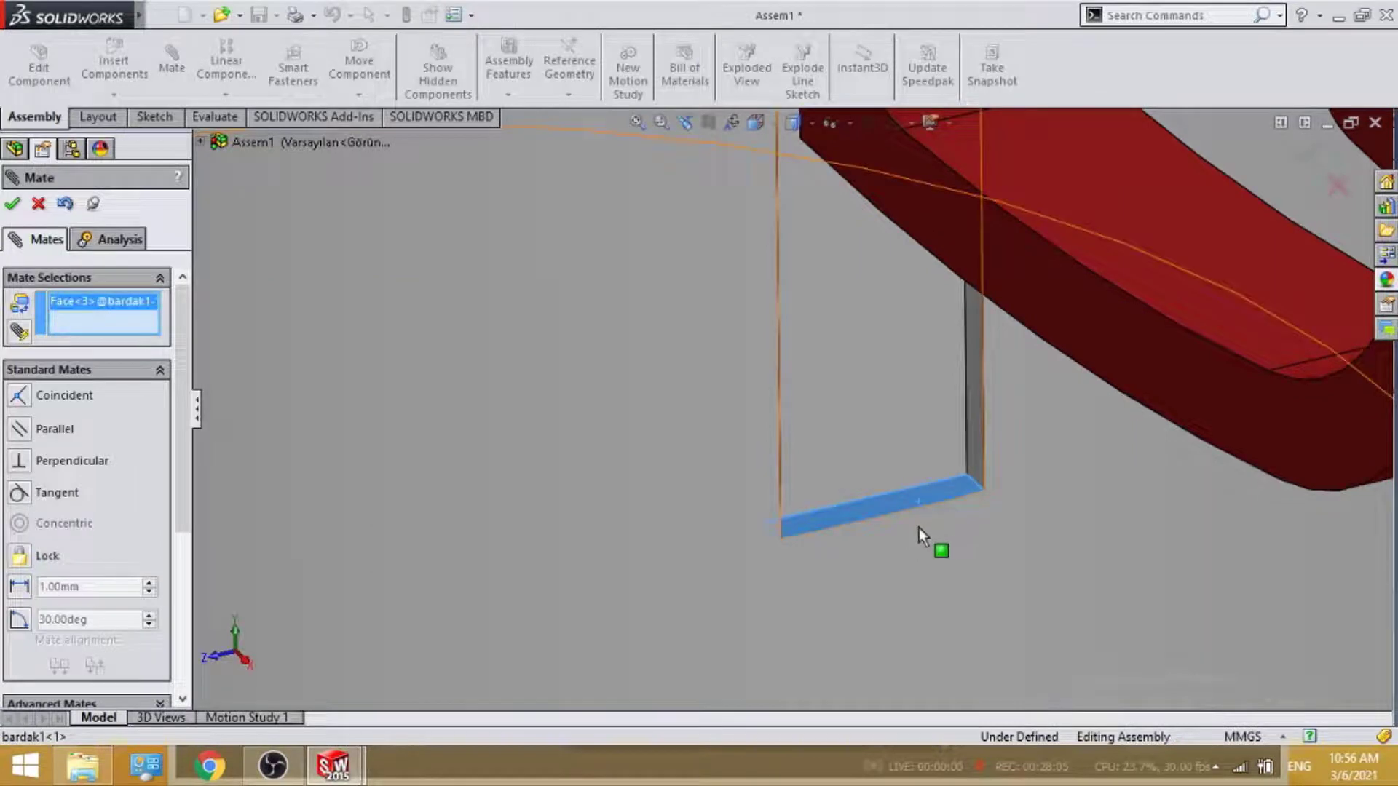
mouse_move(897, 388)
middle_down()
mouse_move(908, 265)
mouse_move(923, 303)
mouse_move(877, 182)
mouse_move(830, 242)
middle_up()
click(833, 249)
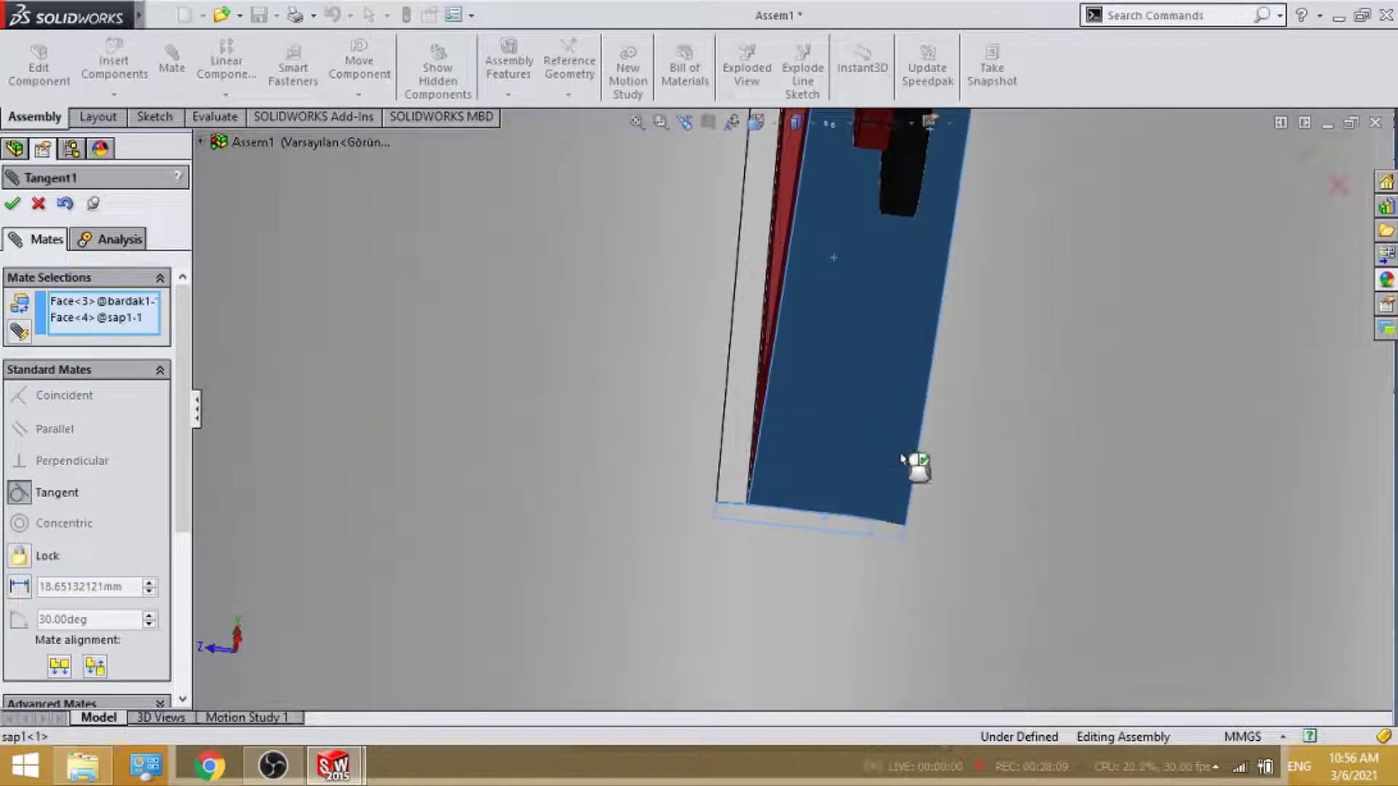
click(12, 203)
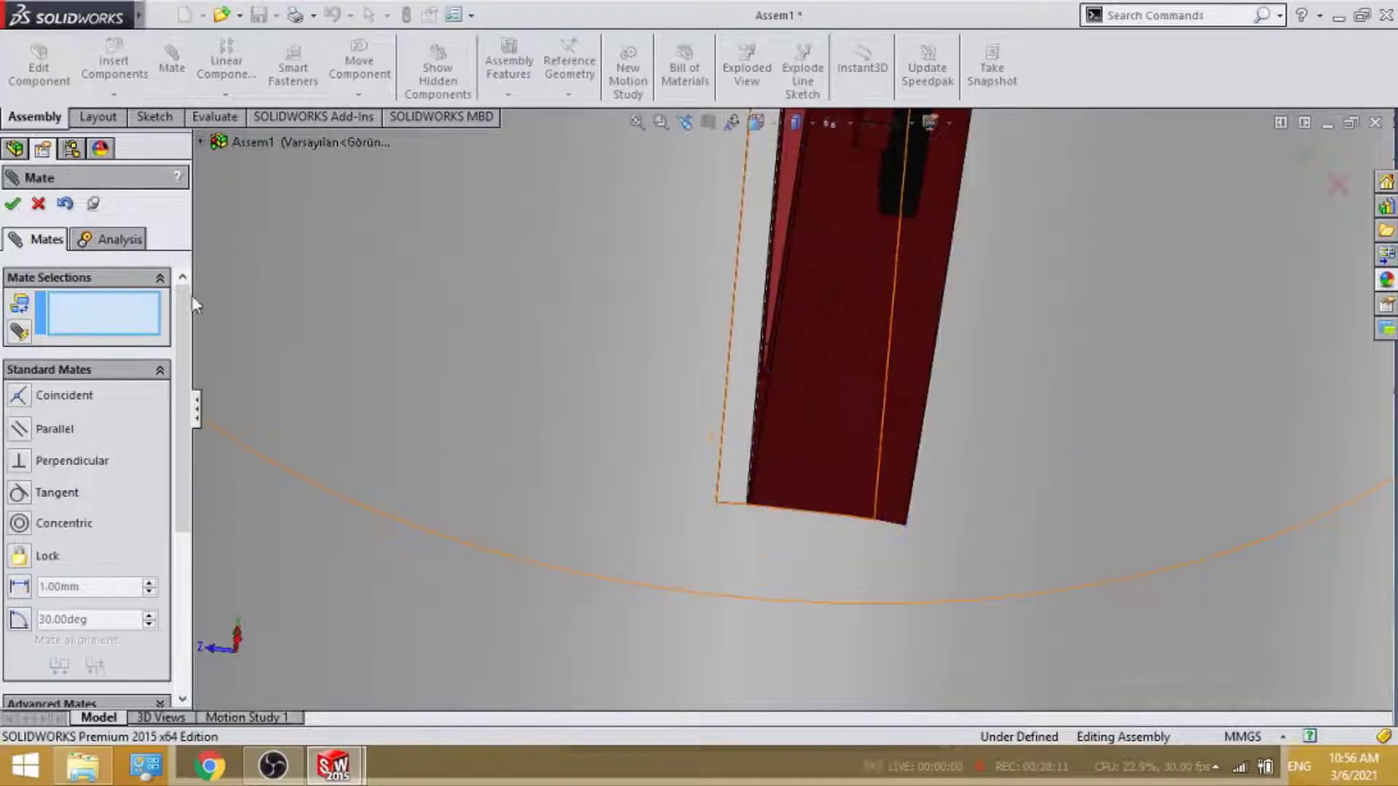
Add a second Coincident mate aligning the slot's side face with the handle's side face.
middle_drag(536, 332, 749, 434)
scroll(705, 479, down, 3)
scroll(717, 499, down, 3)
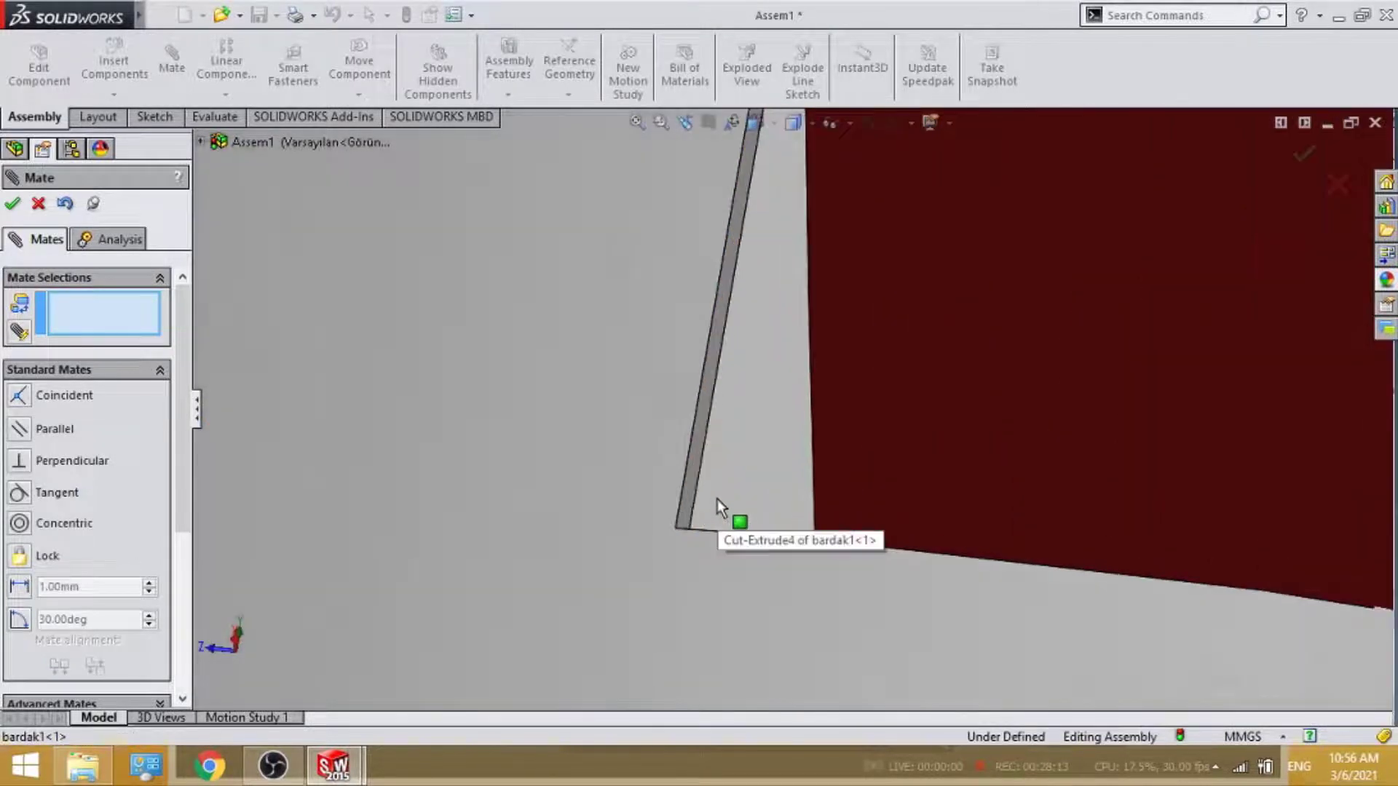
click(698, 473)
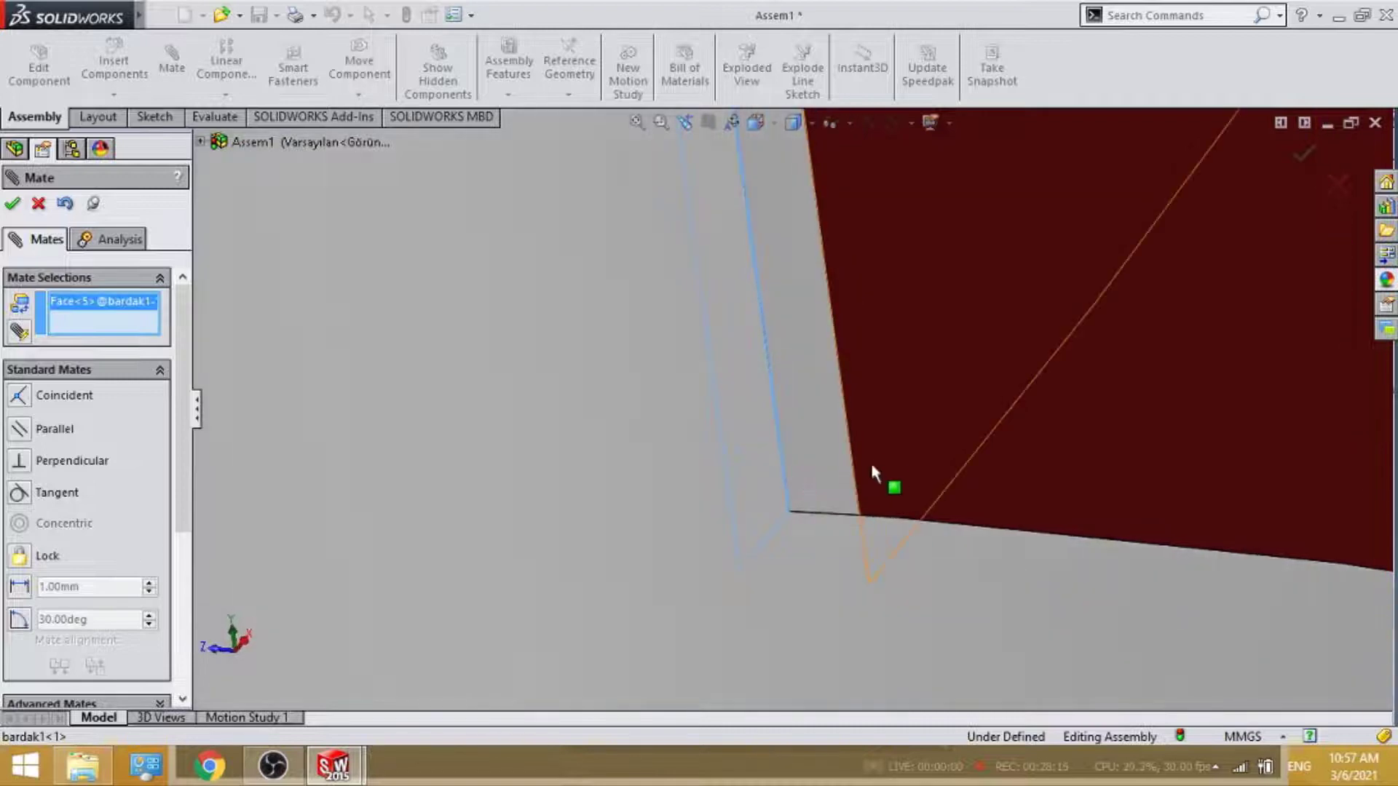
click(874, 479)
scroll(837, 451, up, 2)
scroll(800, 434, up, 3)
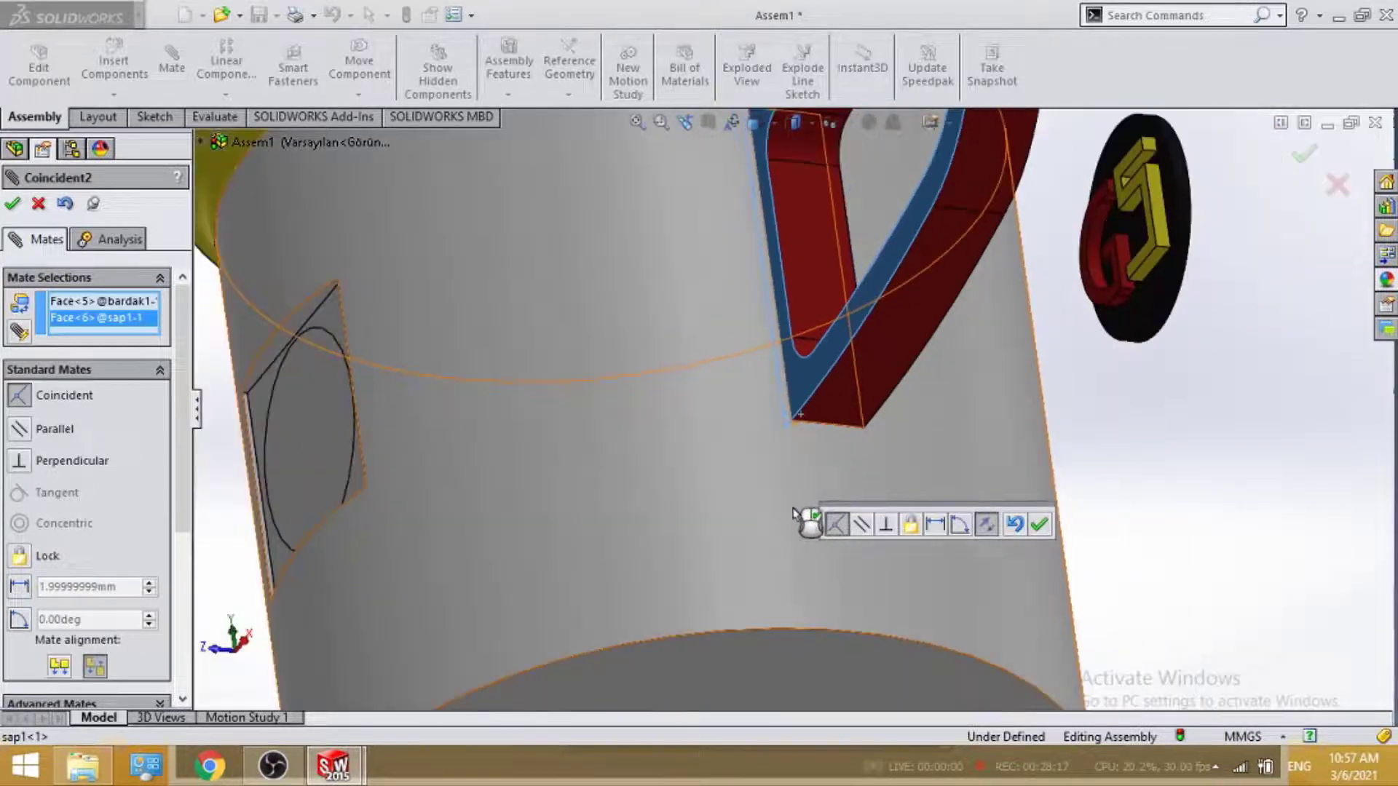
scroll(772, 418, up, 3)
mouse_move(763, 413)
middle_down()
mouse_move(850, 398)
mouse_move(1054, 324)
middle_up()
scroll(850, 399, down, 3)
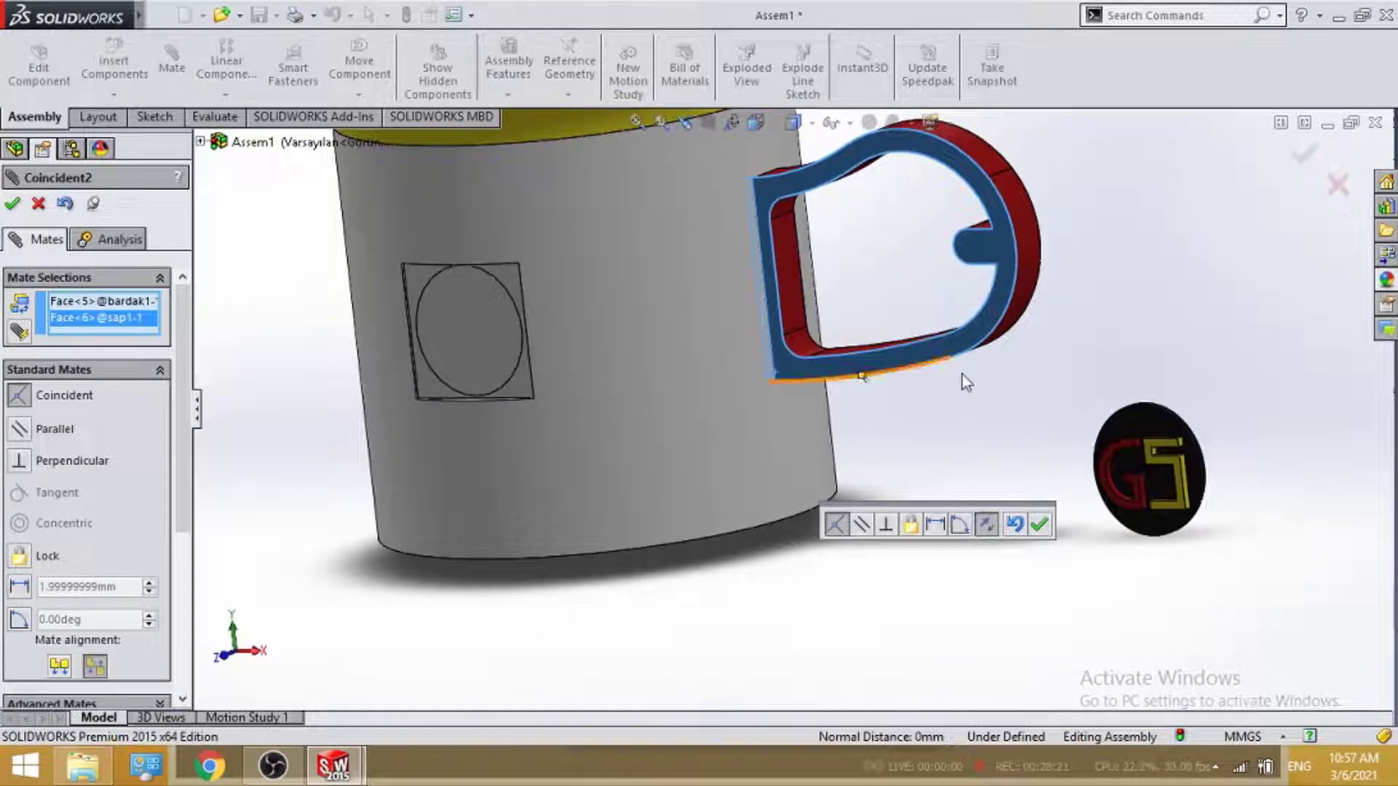
click(13, 205)
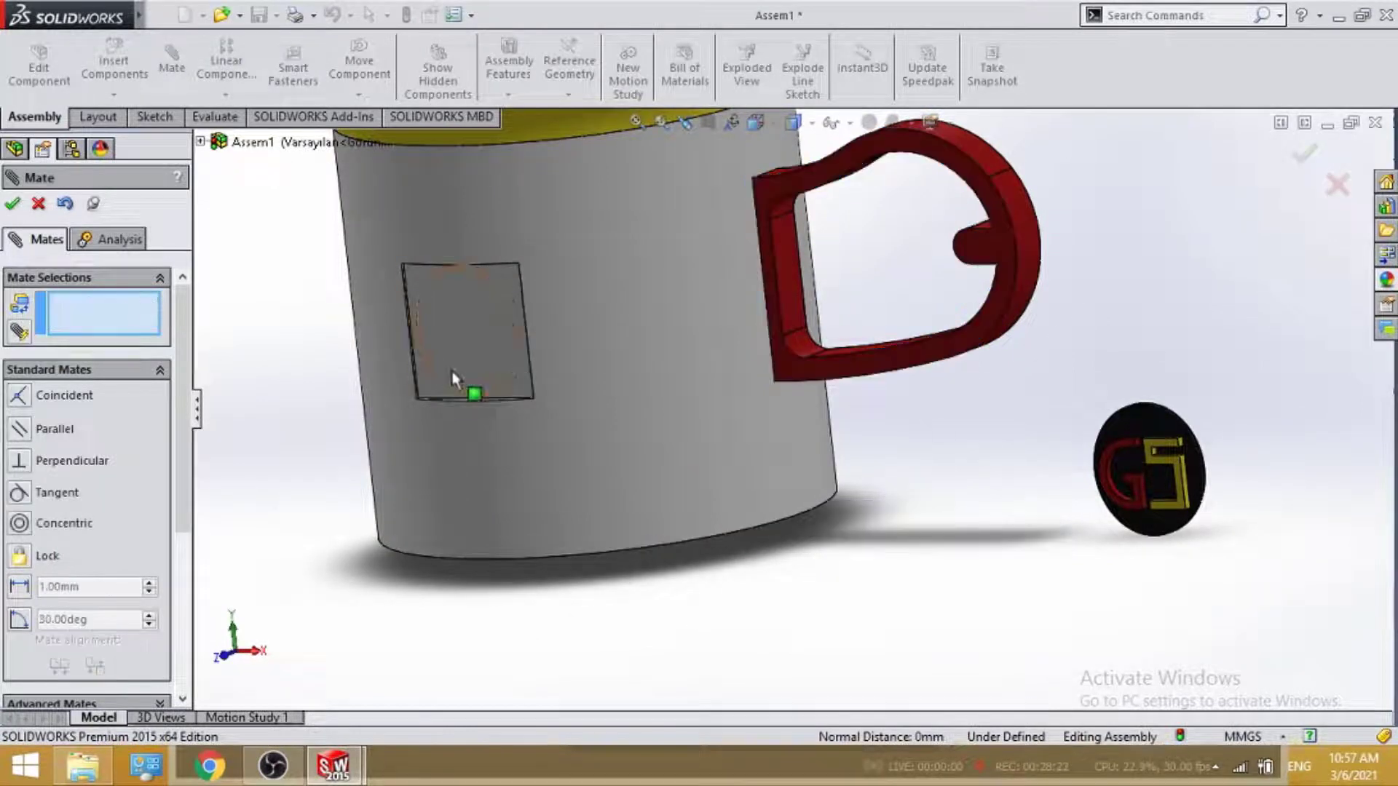
Mate the logo disc's face coincident with the mug's recess face.
key(ctrl+1)
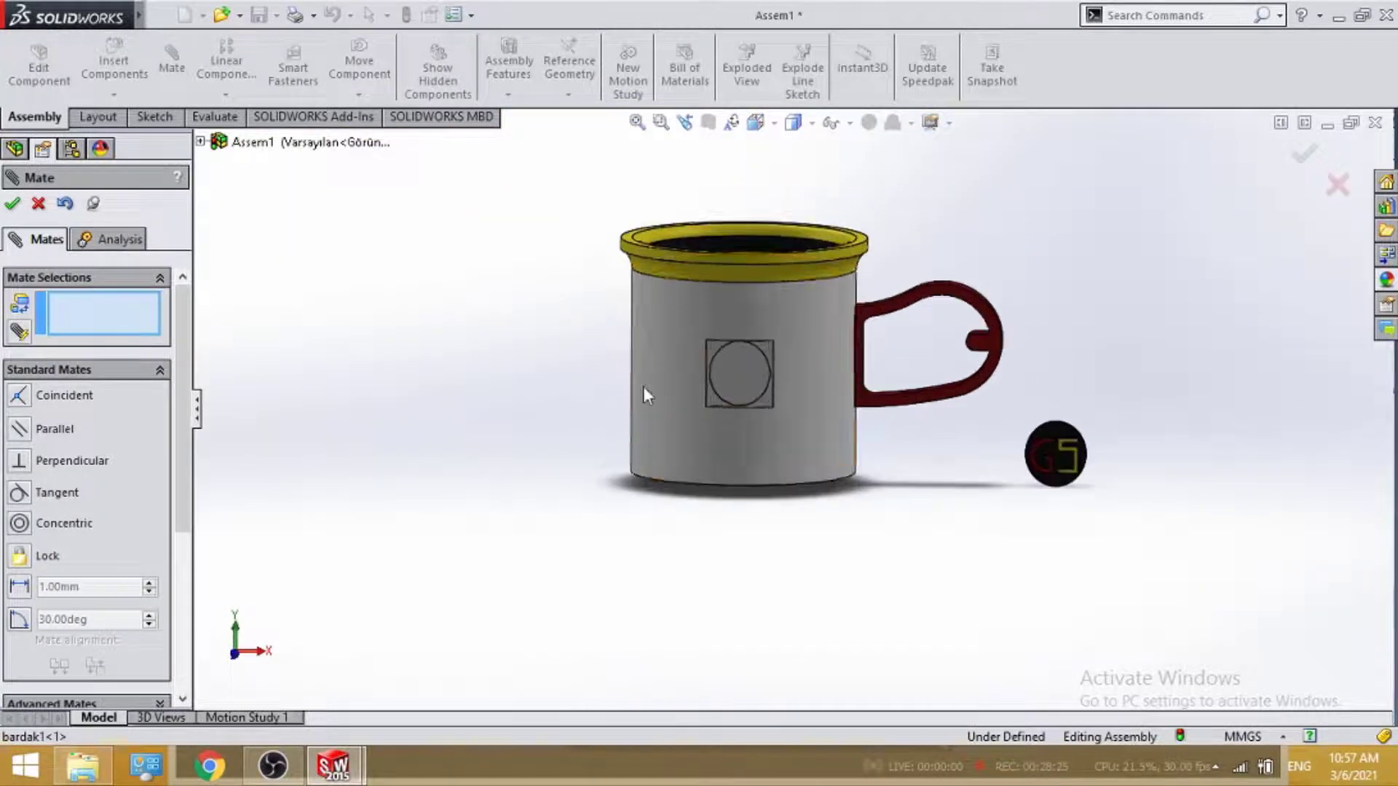
mouse_move(644, 387)
middle_down()
mouse_move(752, 460)
mouse_move(791, 422)
middle_up()
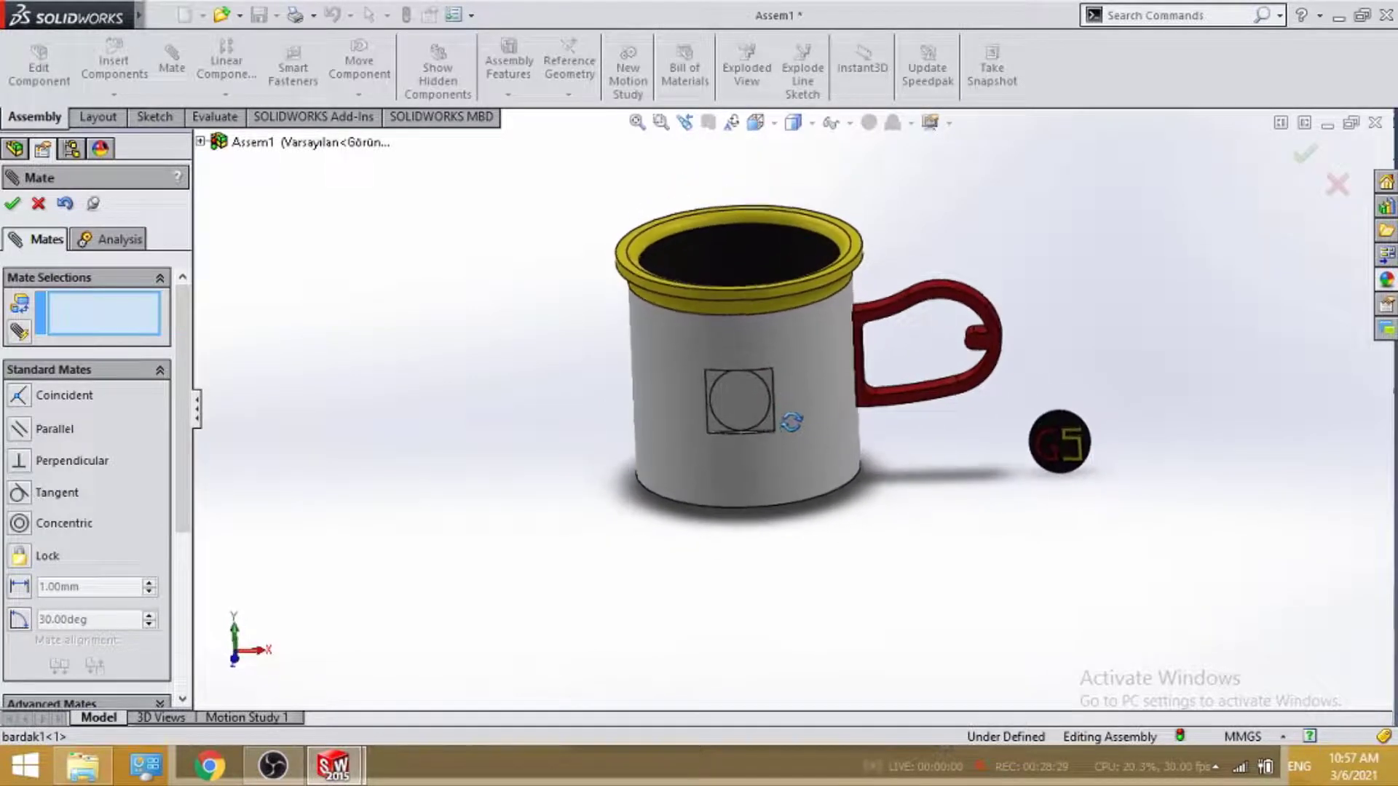
scroll(976, 432, down, 5)
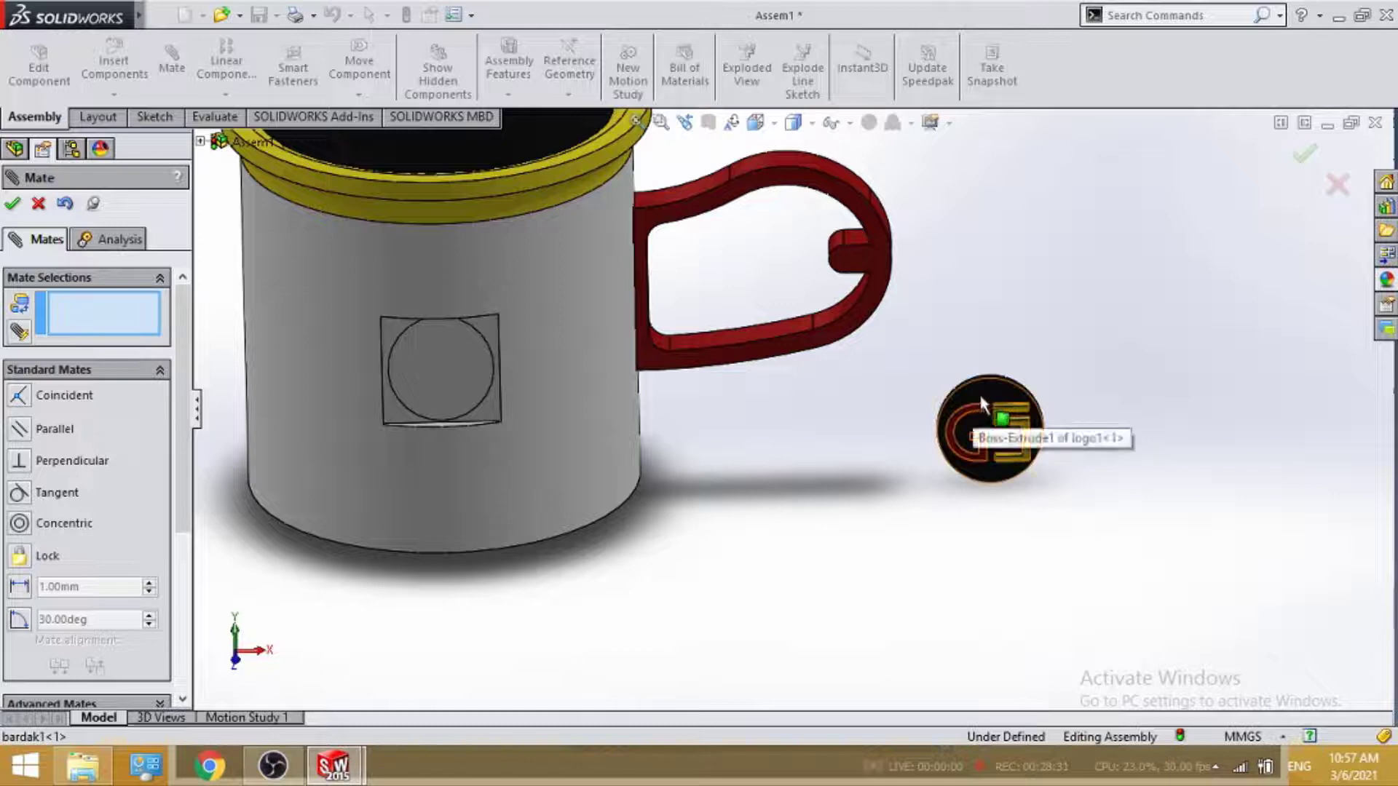
mouse_move(978, 392)
middle_down()
mouse_move(881, 462)
mouse_move(910, 356)
middle_up()
mouse_move(910, 357)
mouse_down()
mouse_move(913, 448)
mouse_move(797, 560)
mouse_move(859, 542)
mouse_move(907, 494)
mouse_up()
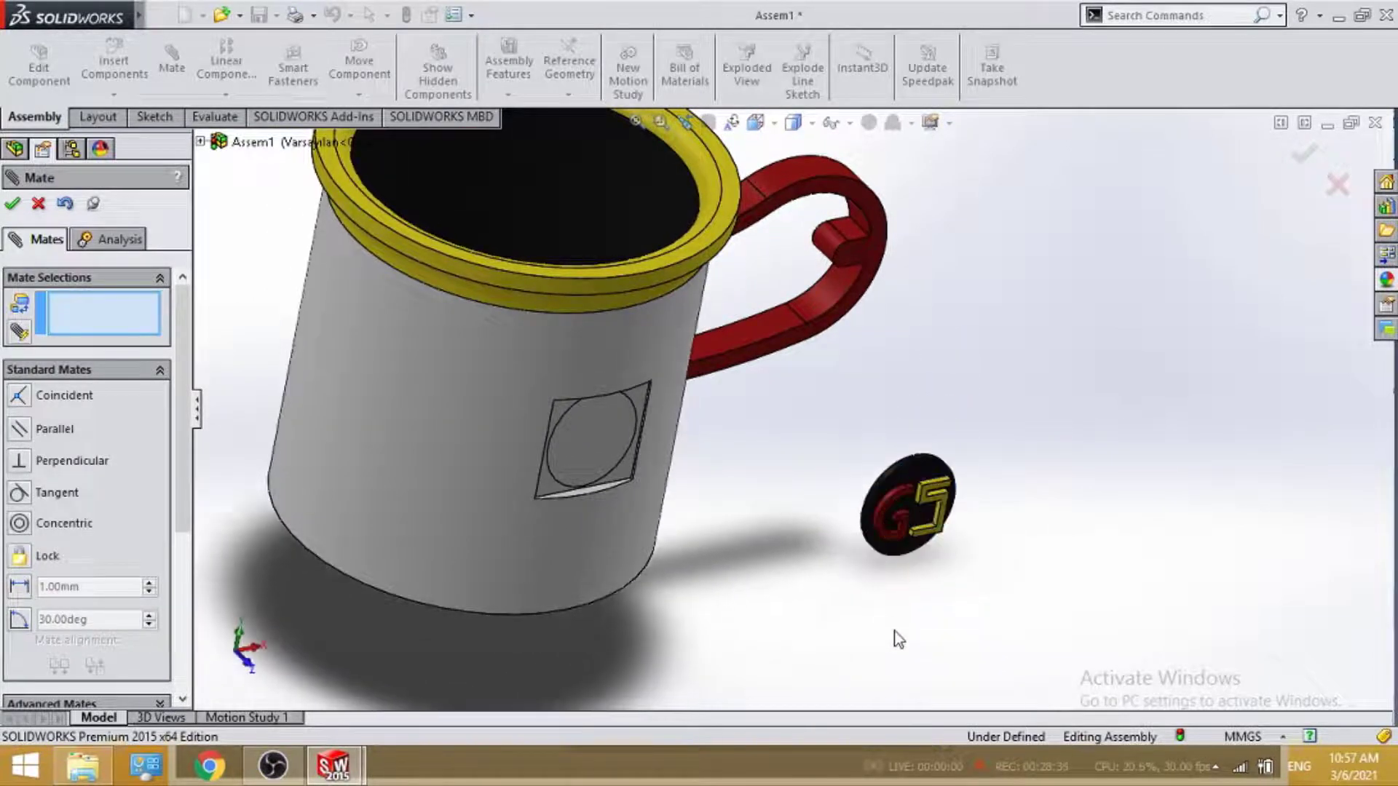
middle_drag(874, 557, 505, 422)
click(511, 351)
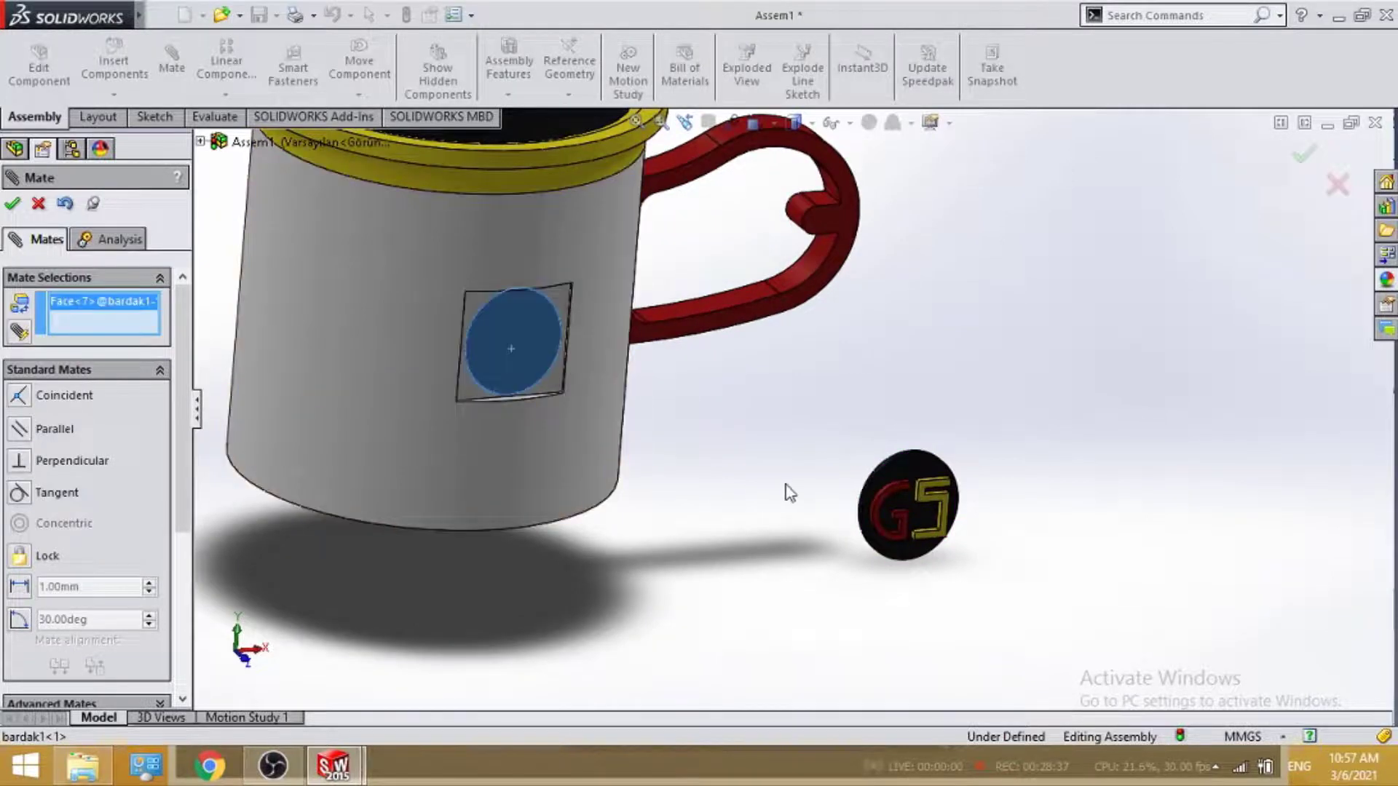
mouse_move(789, 489)
middle_down()
mouse_move(998, 577)
mouse_move(1004, 644)
middle_up()
click(809, 499)
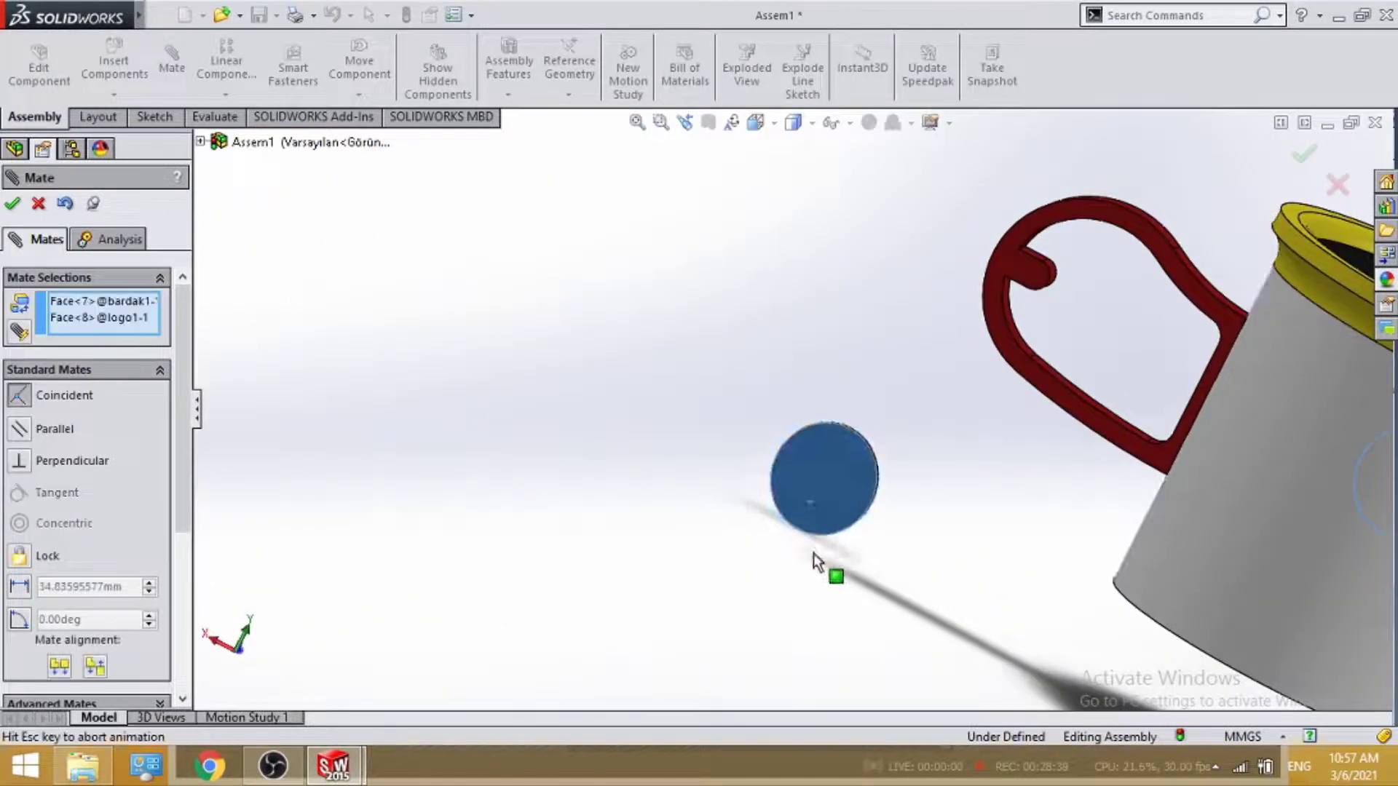
mouse_move(651, 522)
middle_down()
mouse_move(605, 527)
mouse_move(621, 493)
mouse_move(580, 396)
mouse_move(505, 391)
mouse_move(450, 278)
middle_up()
key(Return)
Pick the mug recess's edge as the second mate edge for the logo disc.
scroll(546, 422, down, 4)
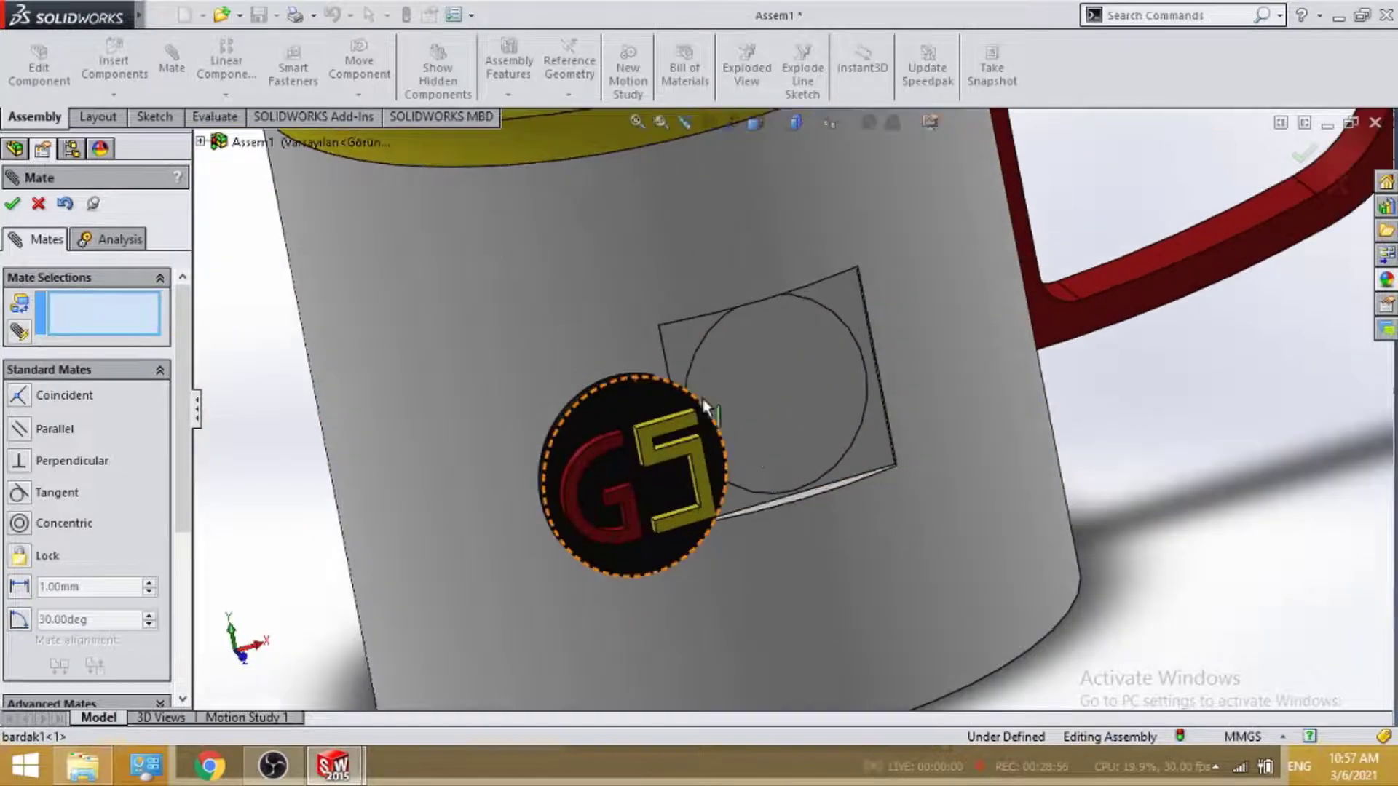
middle_drag(546, 422, 713, 549)
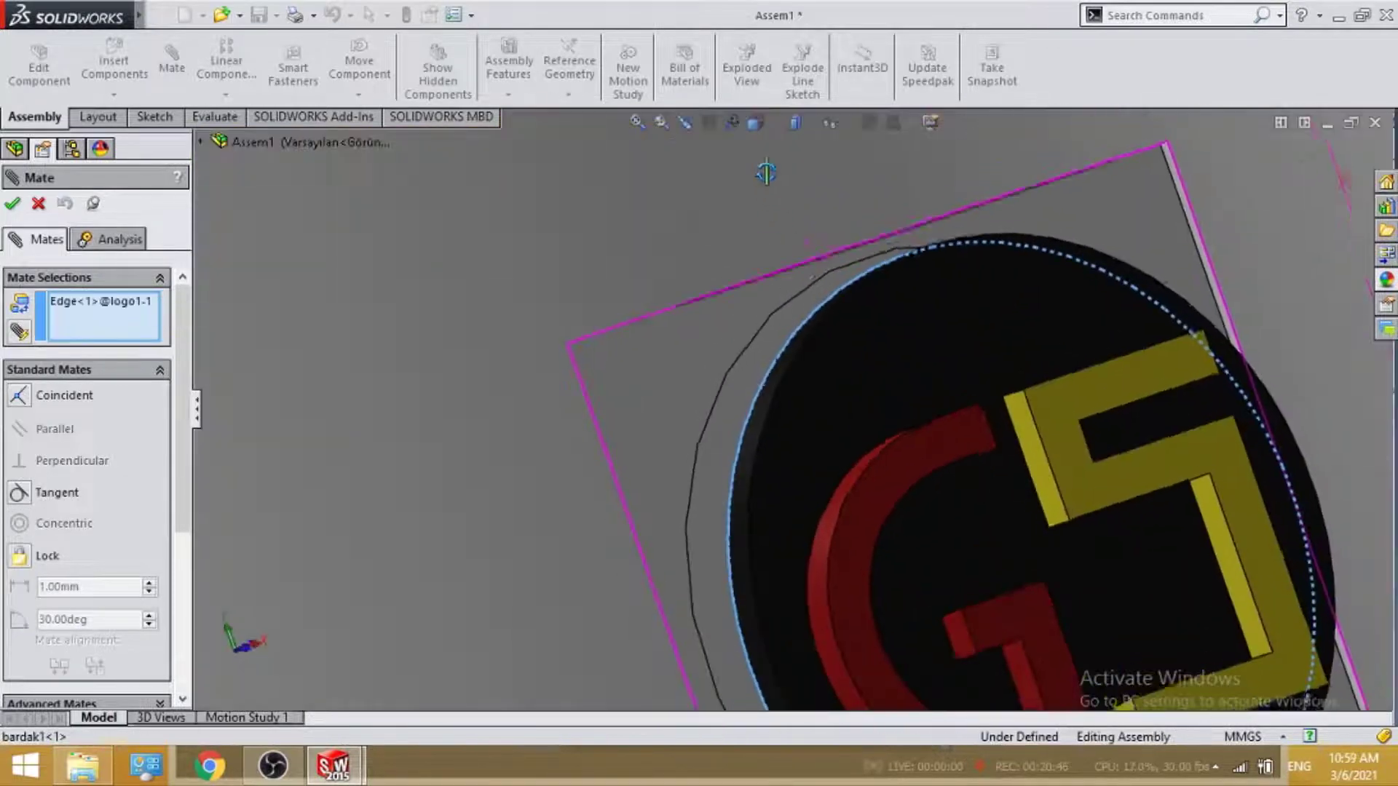
scroll(734, 249, up, 1)
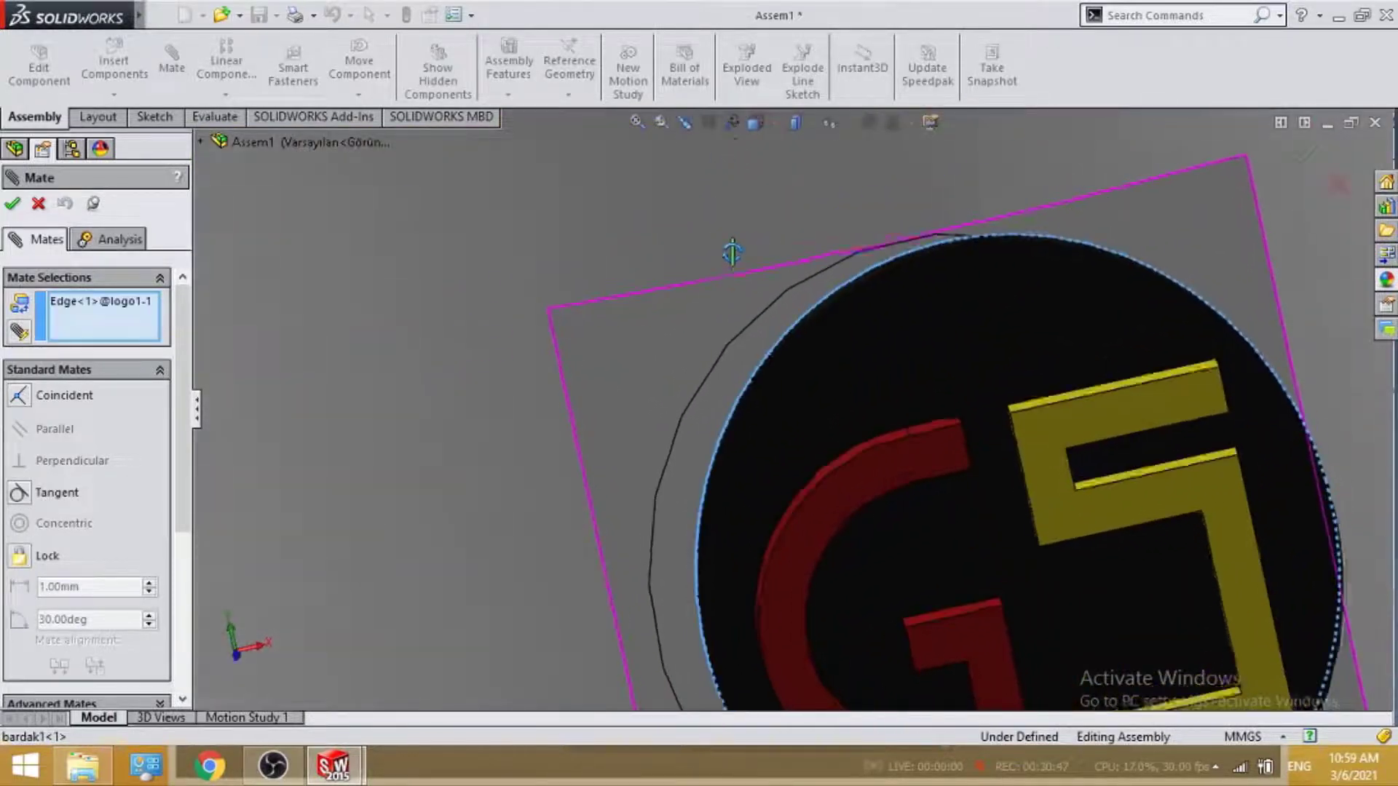
scroll(840, 407, up, 3)
scroll(867, 466, up, 2)
mouse_move(867, 466)
middle_down()
mouse_move(771, 481)
mouse_move(849, 490)
middle_up()
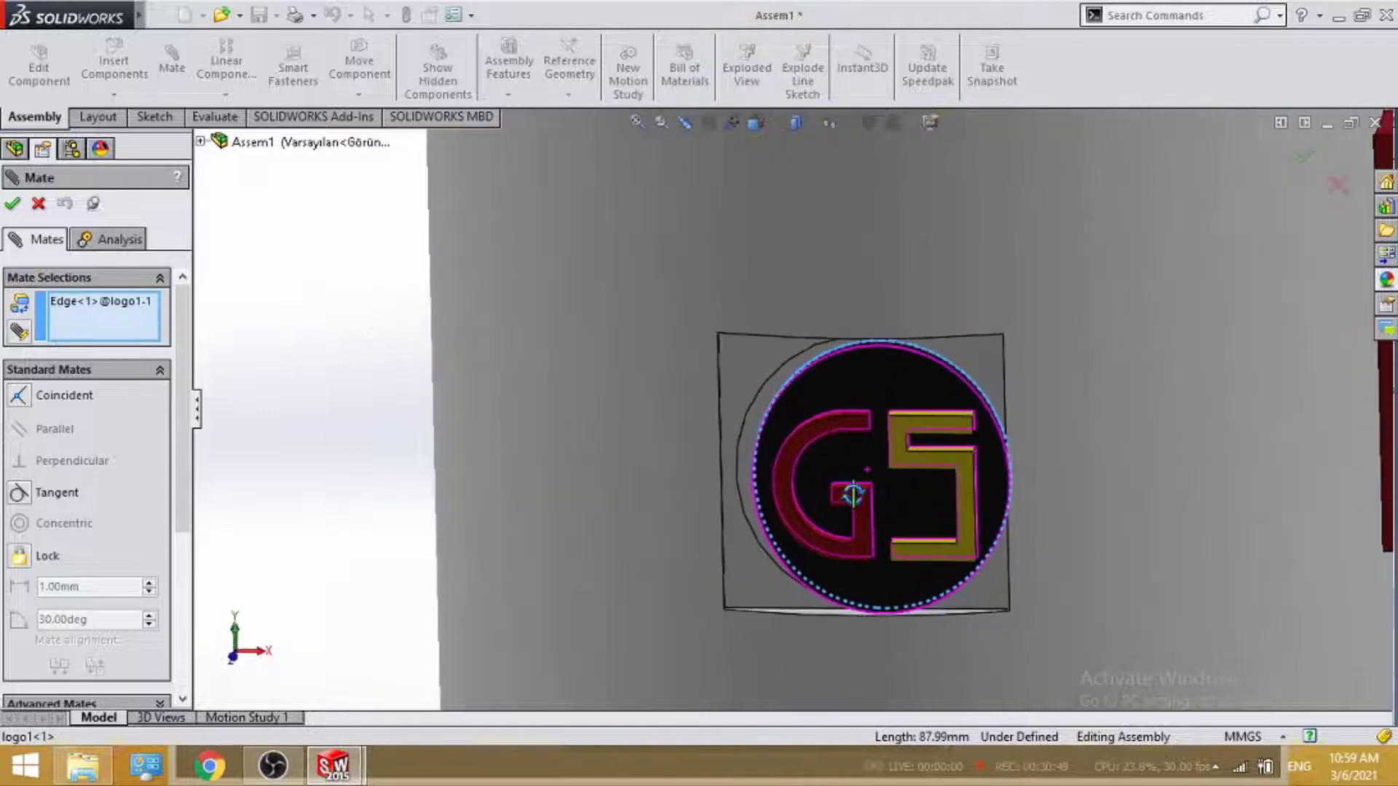
scroll(906, 393, down, 3)
scroll(846, 345, down, 1)
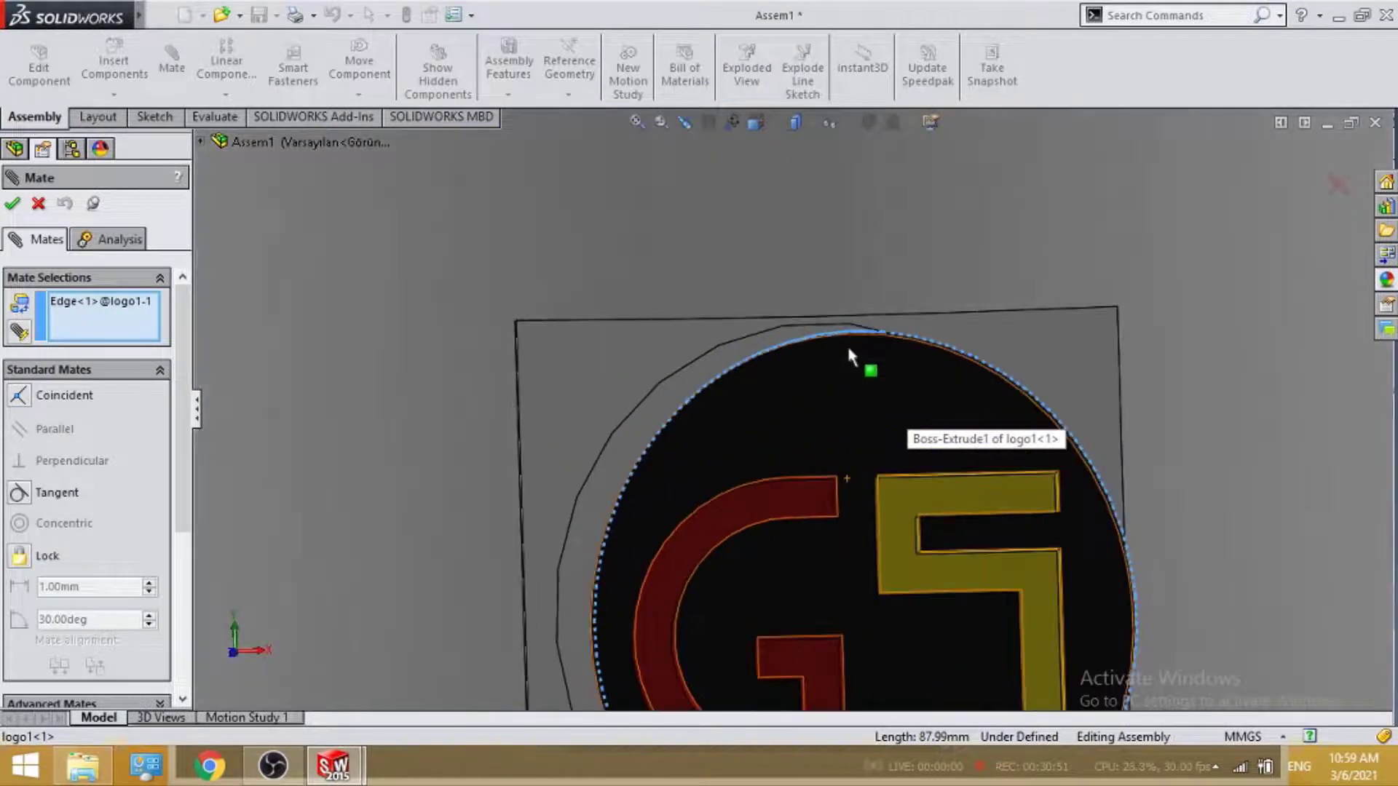
scroll(811, 348, down, 2)
scroll(808, 350, down, 2)
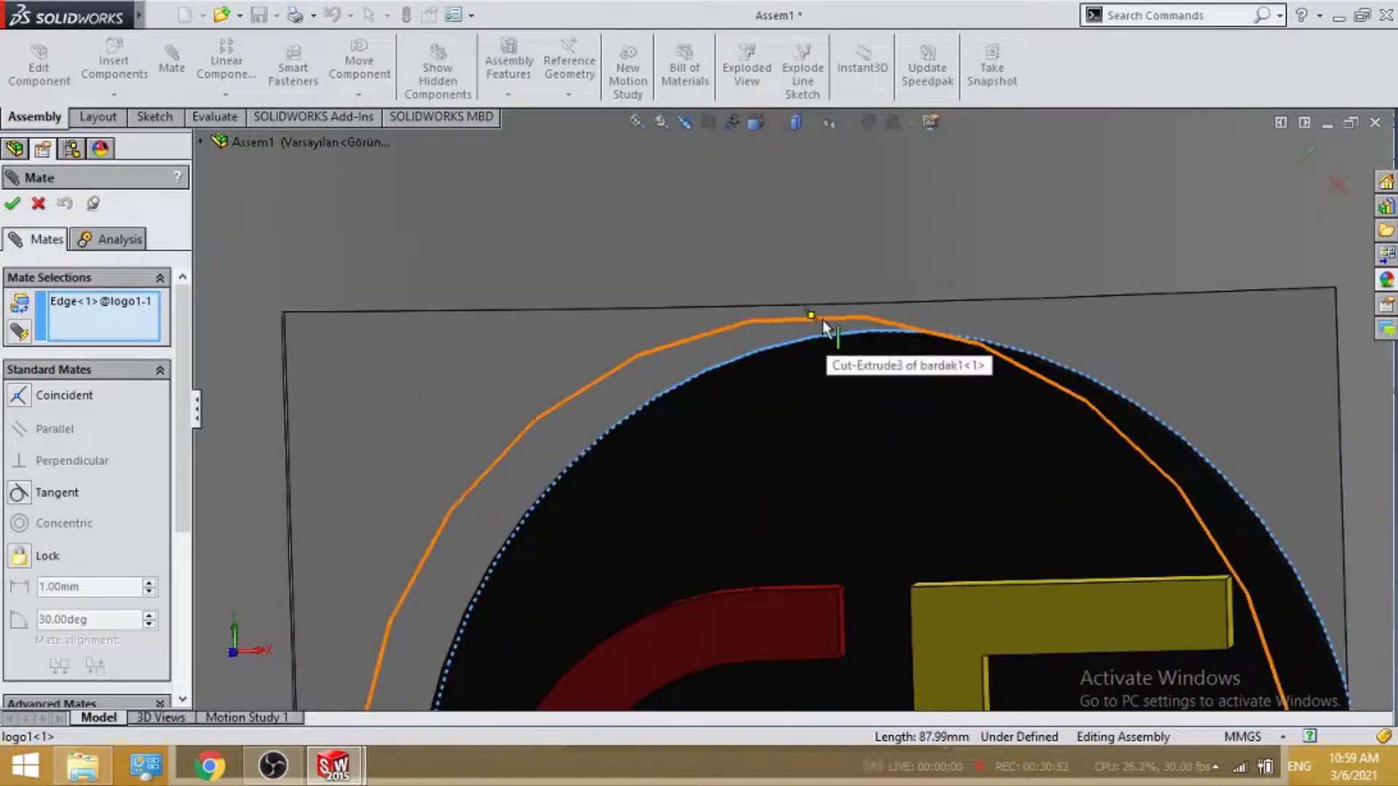
click(827, 319)
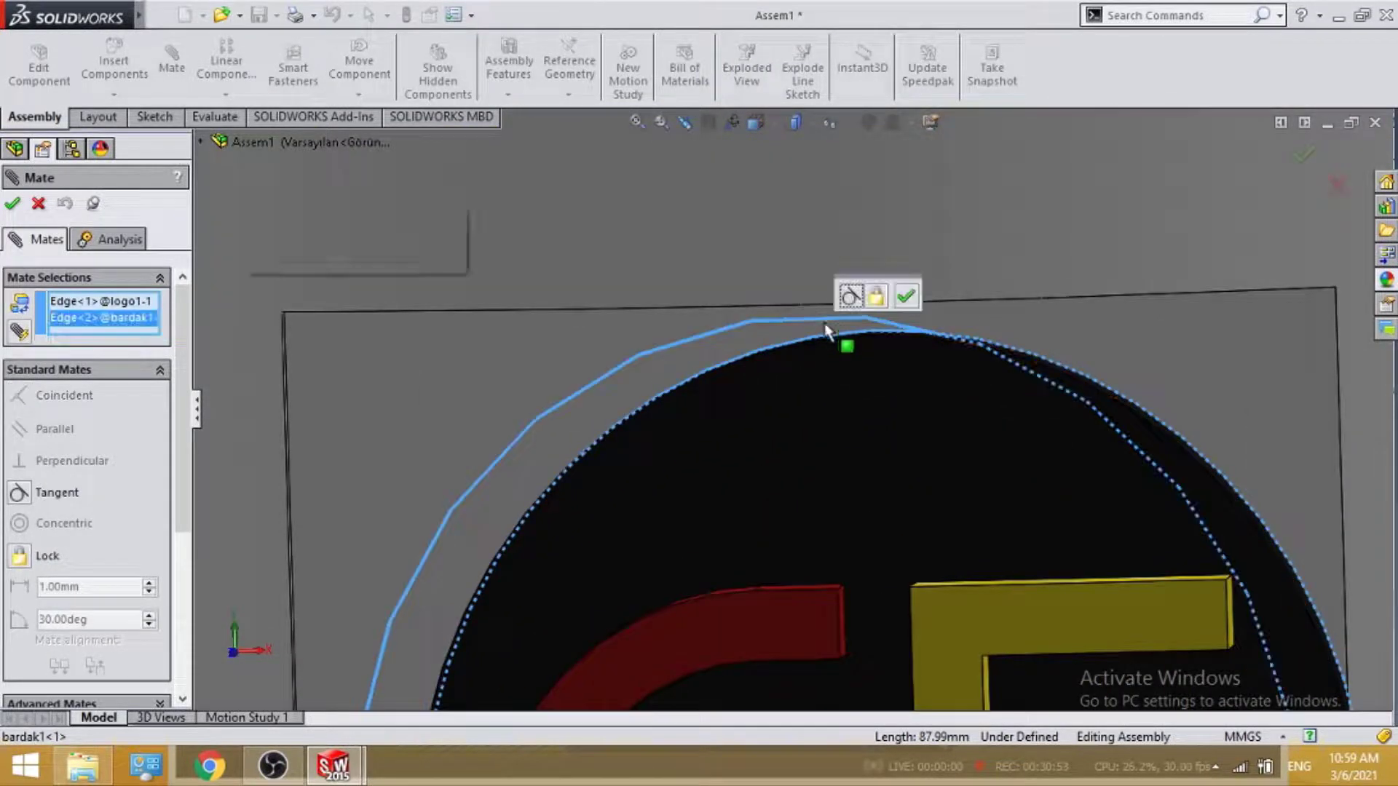
Clear the pending mate selections and cancel the unfinished mate.
right_click(97, 316)
click(153, 347)
right_click(102, 301)
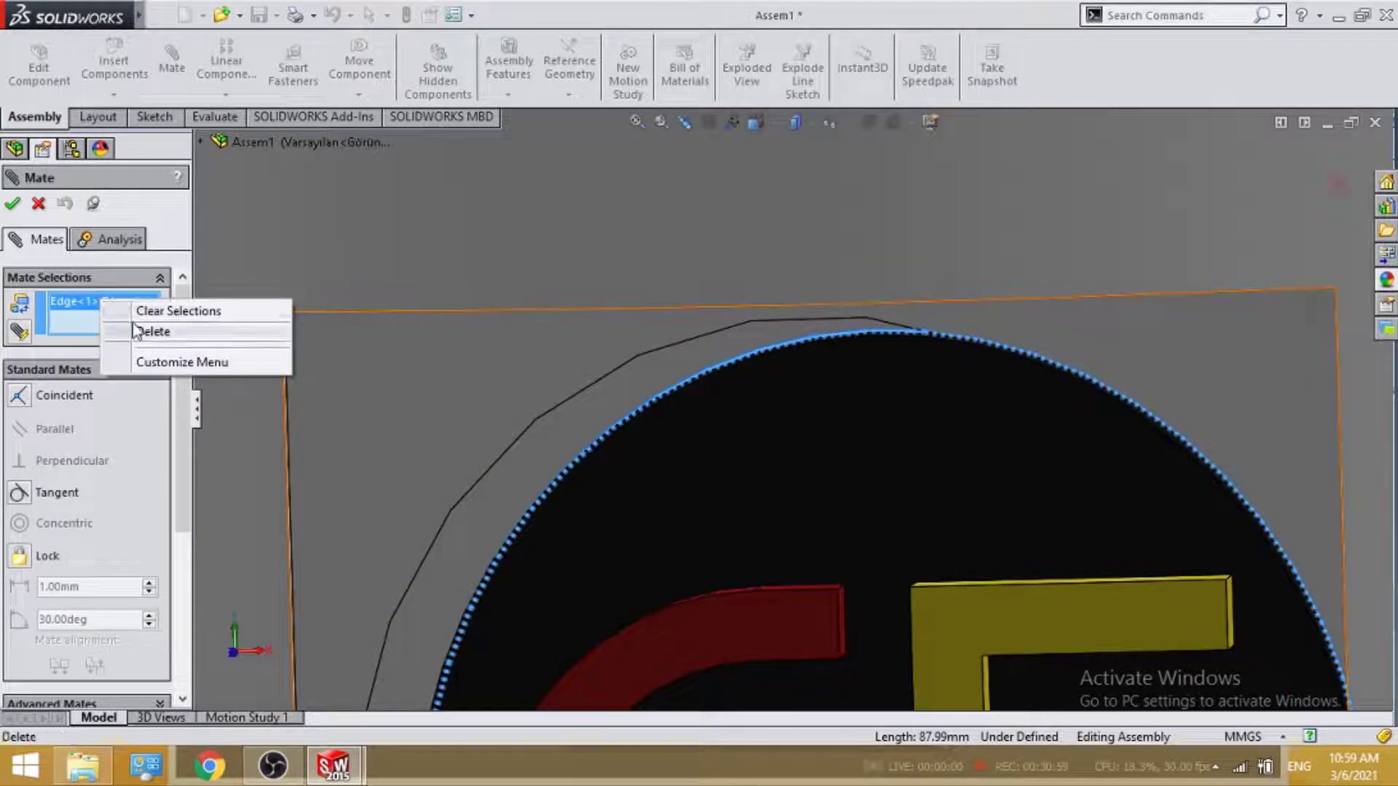
click(133, 331)
click(38, 203)
Delete the Coincident3 mate from the assembly's Mates folder.
click(73, 395)
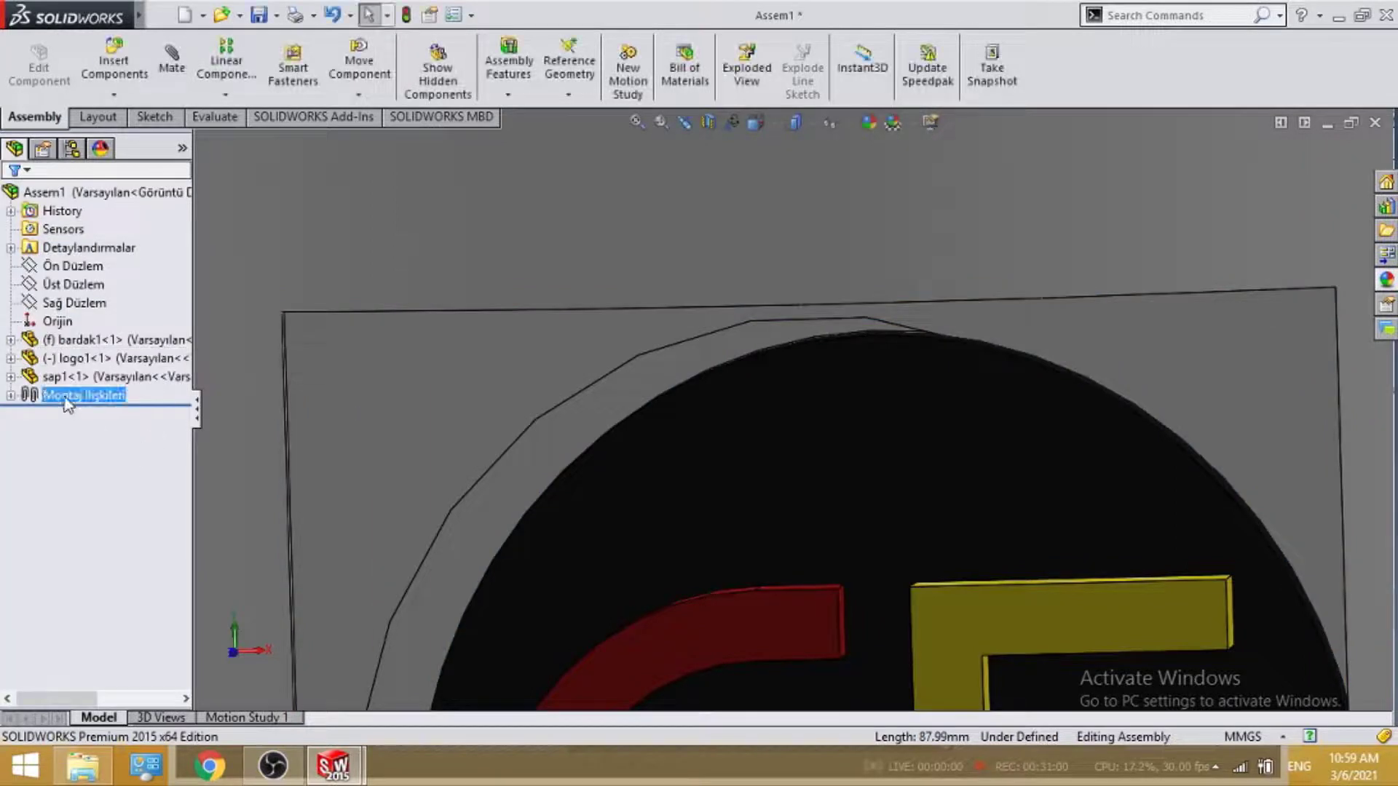
click(10, 396)
right_click(95, 473)
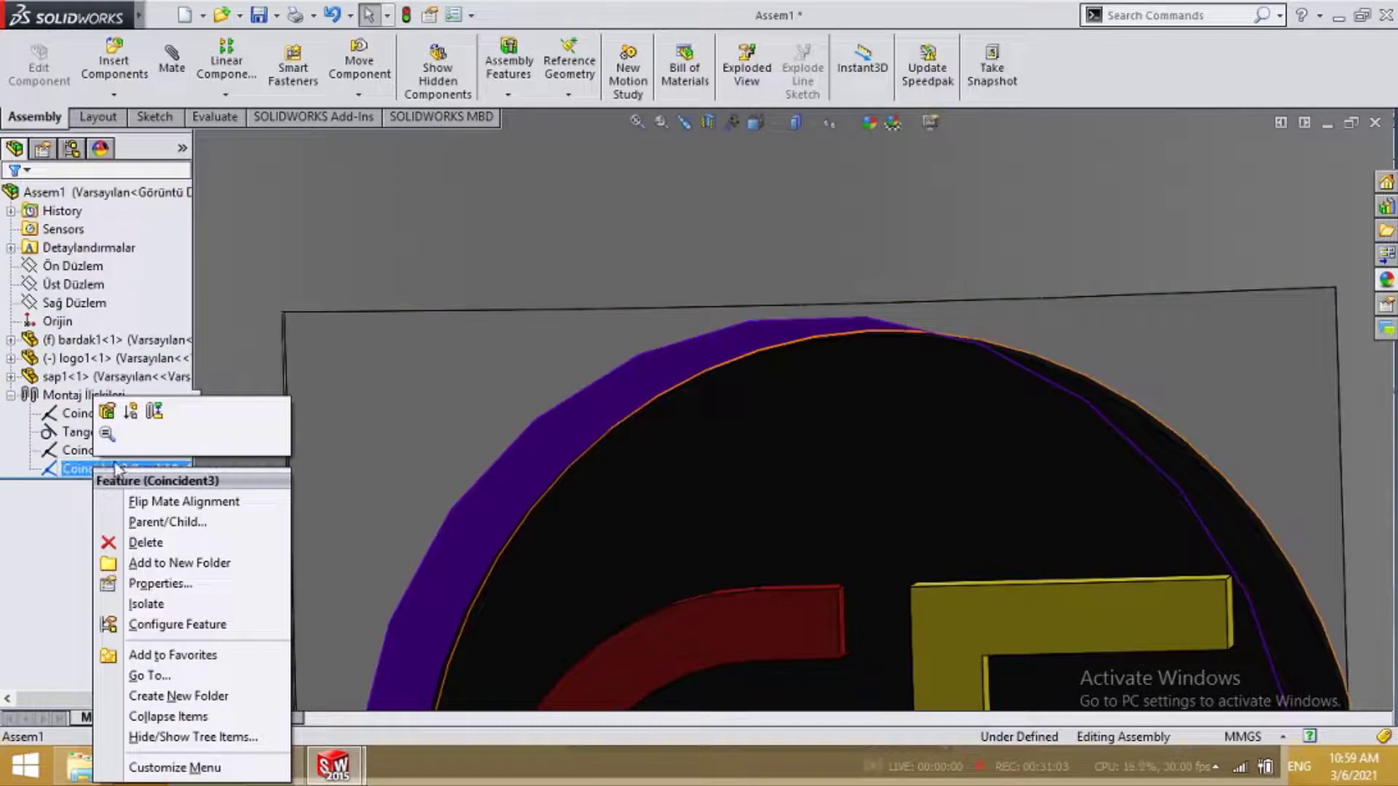
click(115, 543)
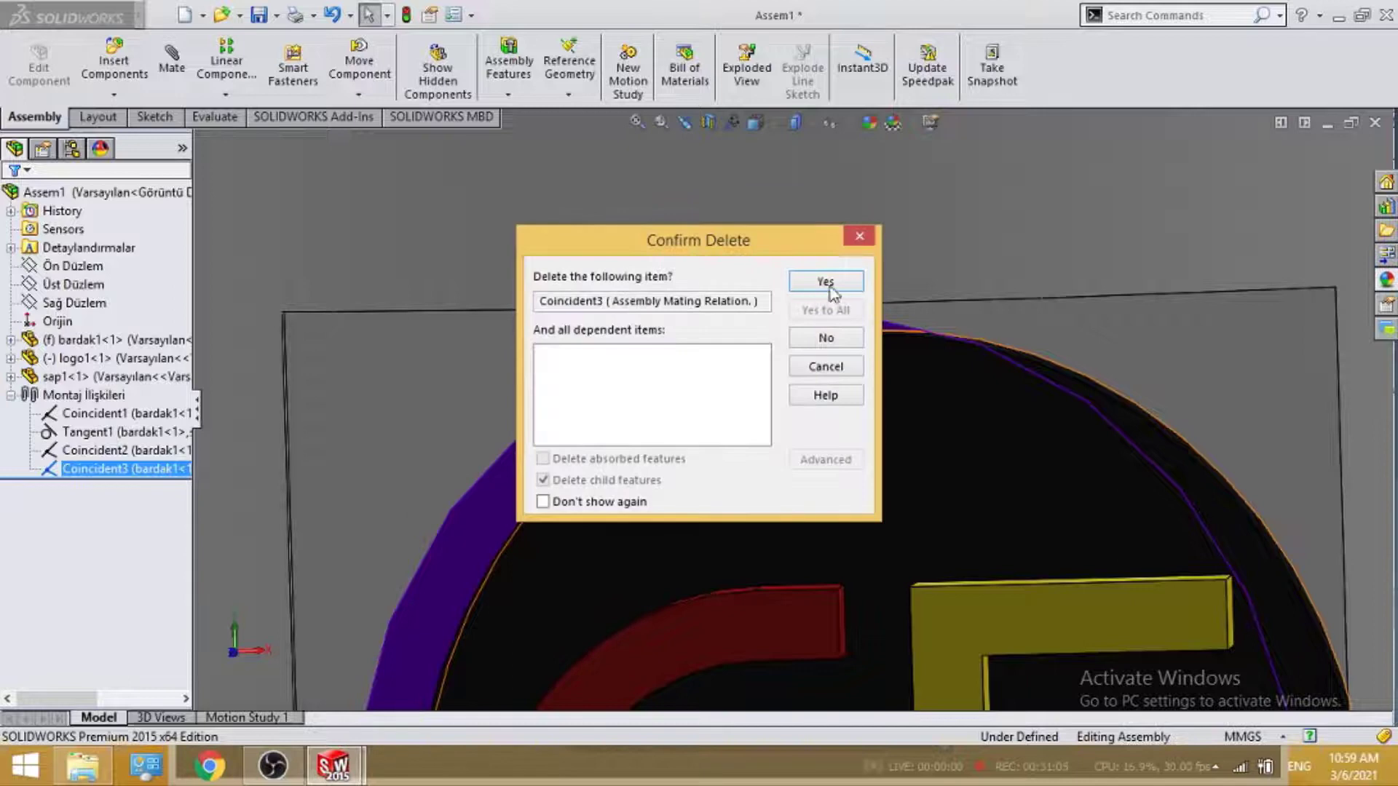
click(826, 282)
click(16, 191)
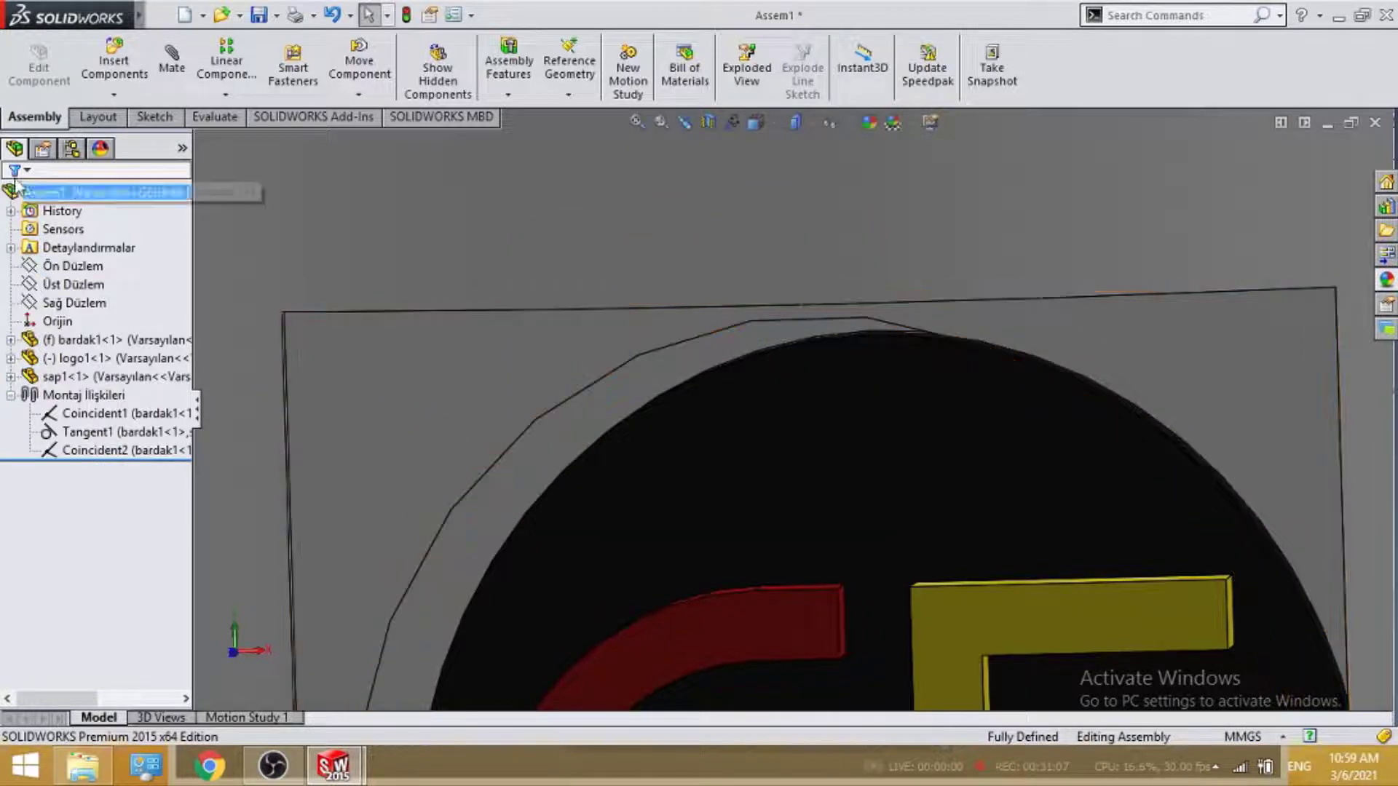
Start and cancel a mate on the mug edge, then inspect the Coincident2 mate.
click(174, 72)
click(888, 461)
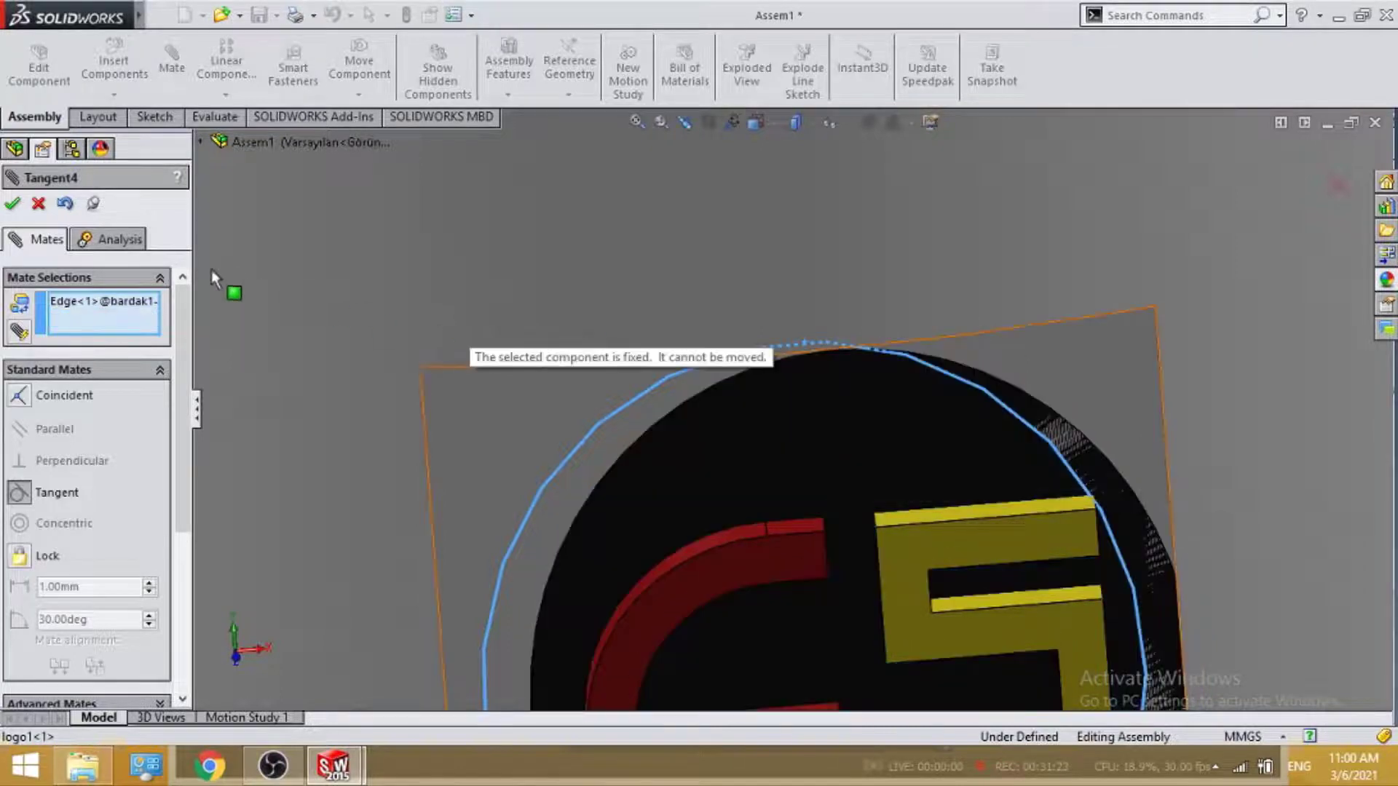
click(37, 204)
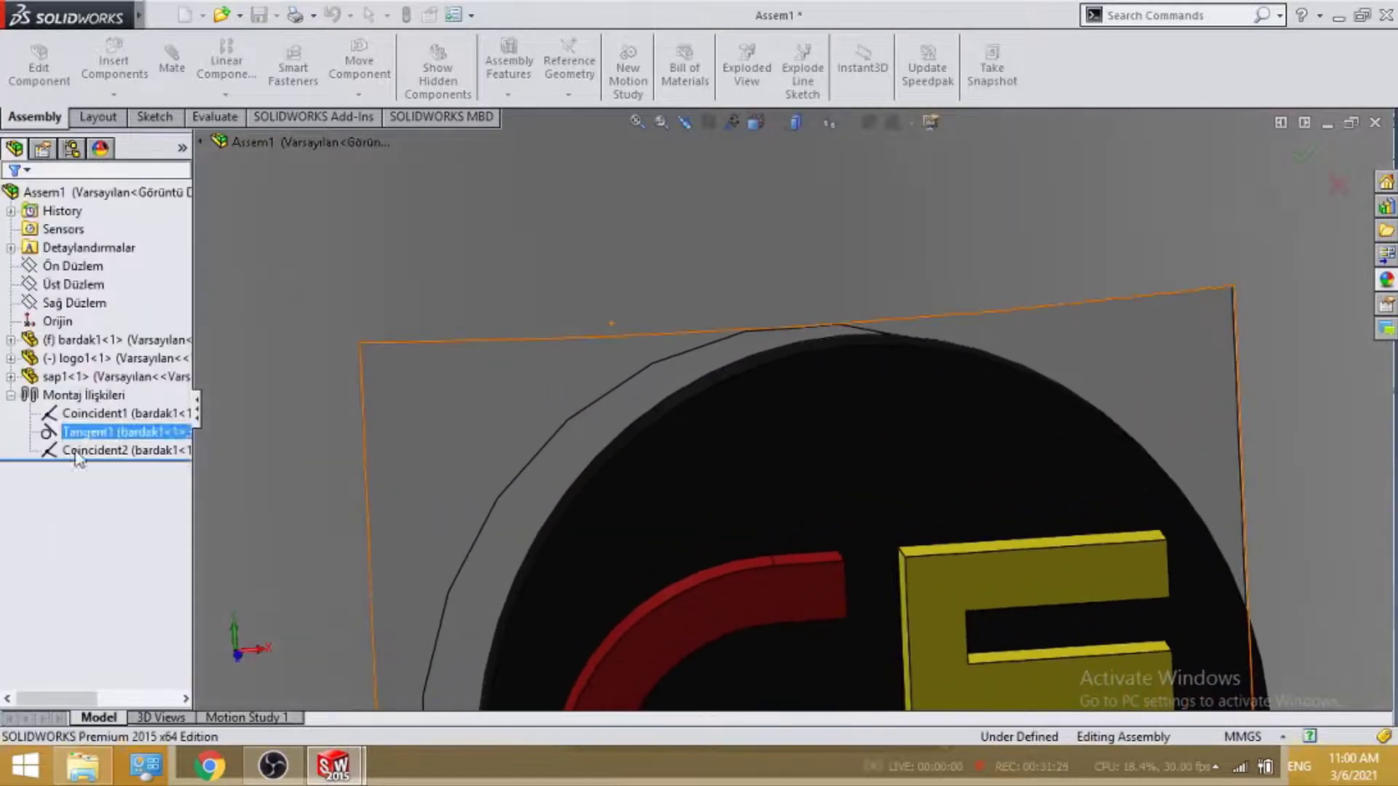
click(94, 452)
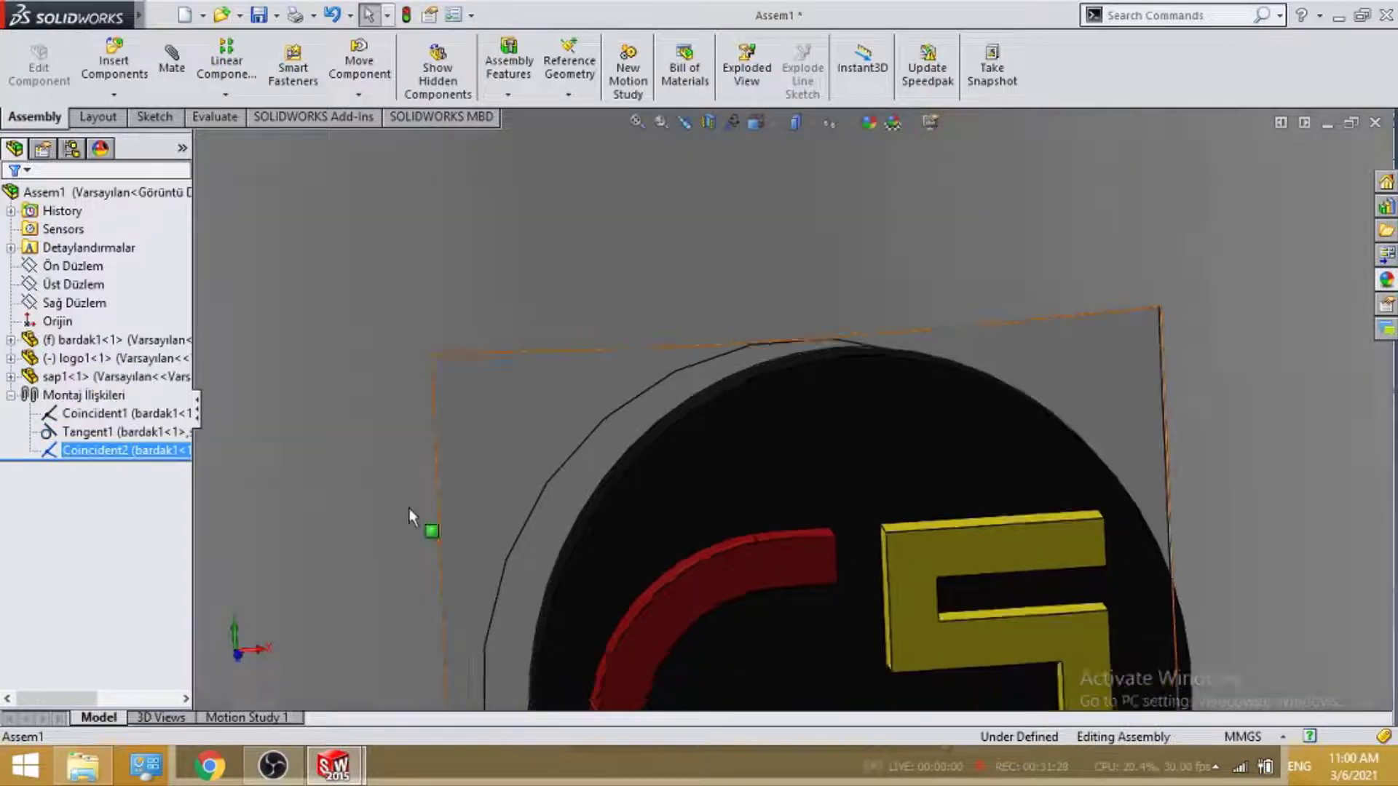
scroll(787, 484, up, 3)
scroll(788, 485, up, 3)
scroll(801, 466, down, 5)
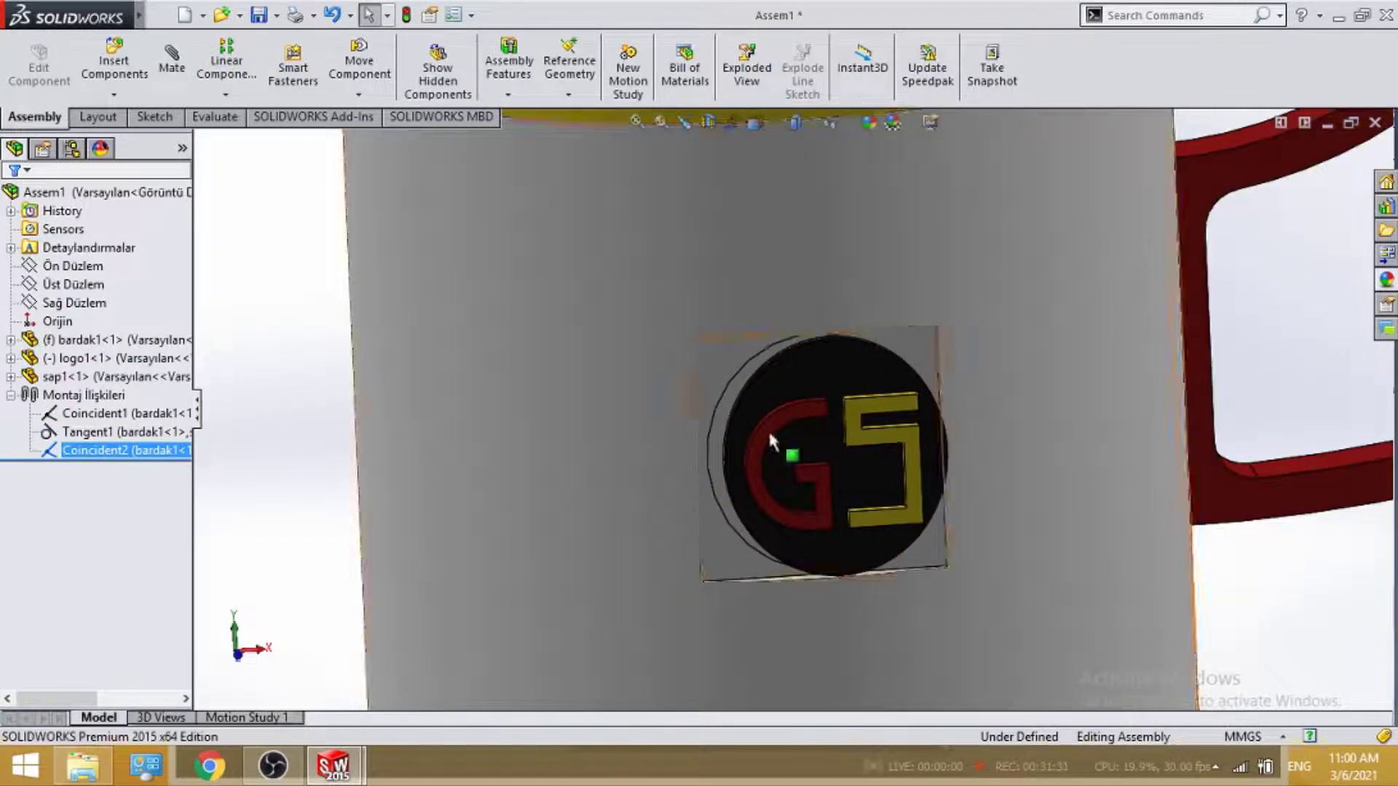
scroll(801, 313, down, 2)
scroll(526, 251, down, 2)
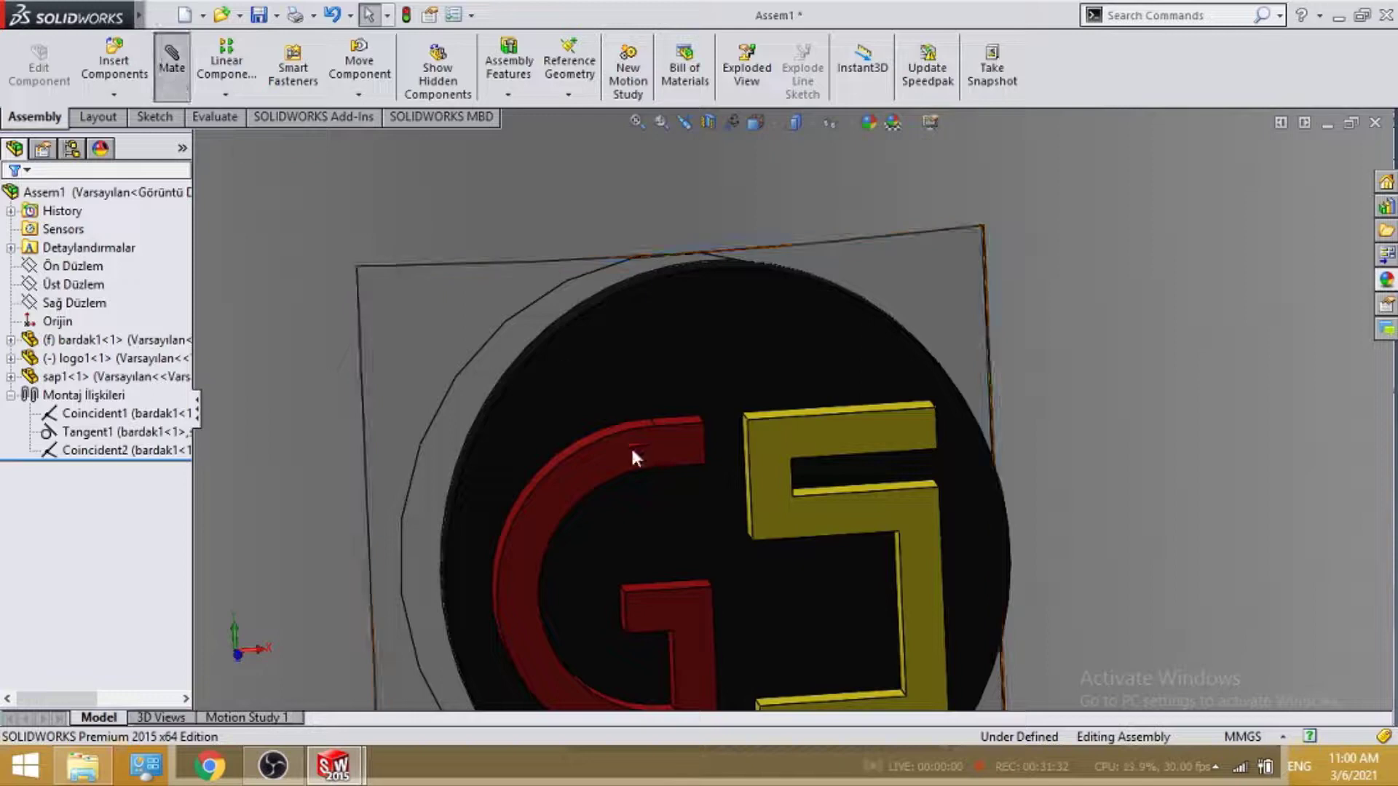
scroll(640, 291, down, 2)
scroll(728, 301, down, 3)
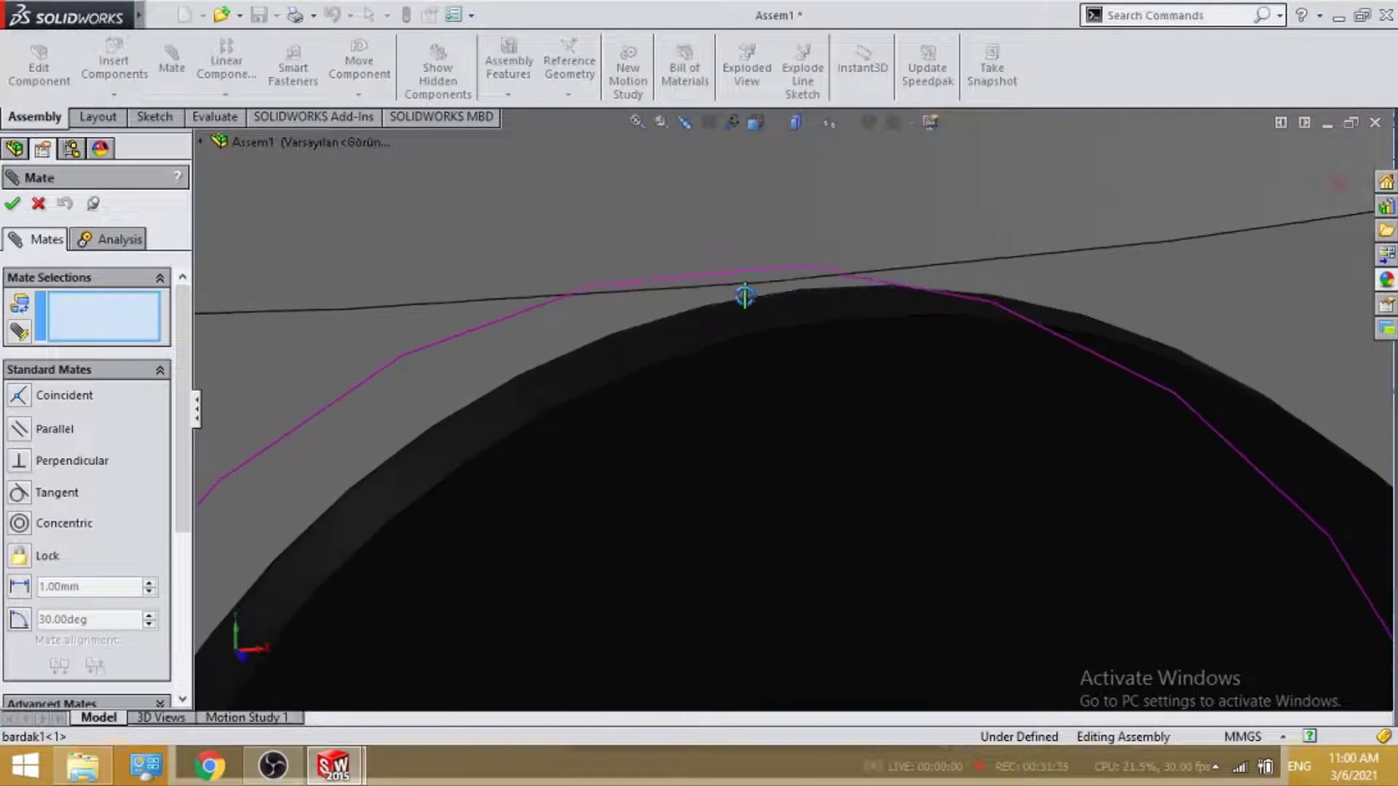
mouse_move(778, 270)
middle_down()
mouse_move(773, 209)
mouse_move(786, 234)
middle_up()
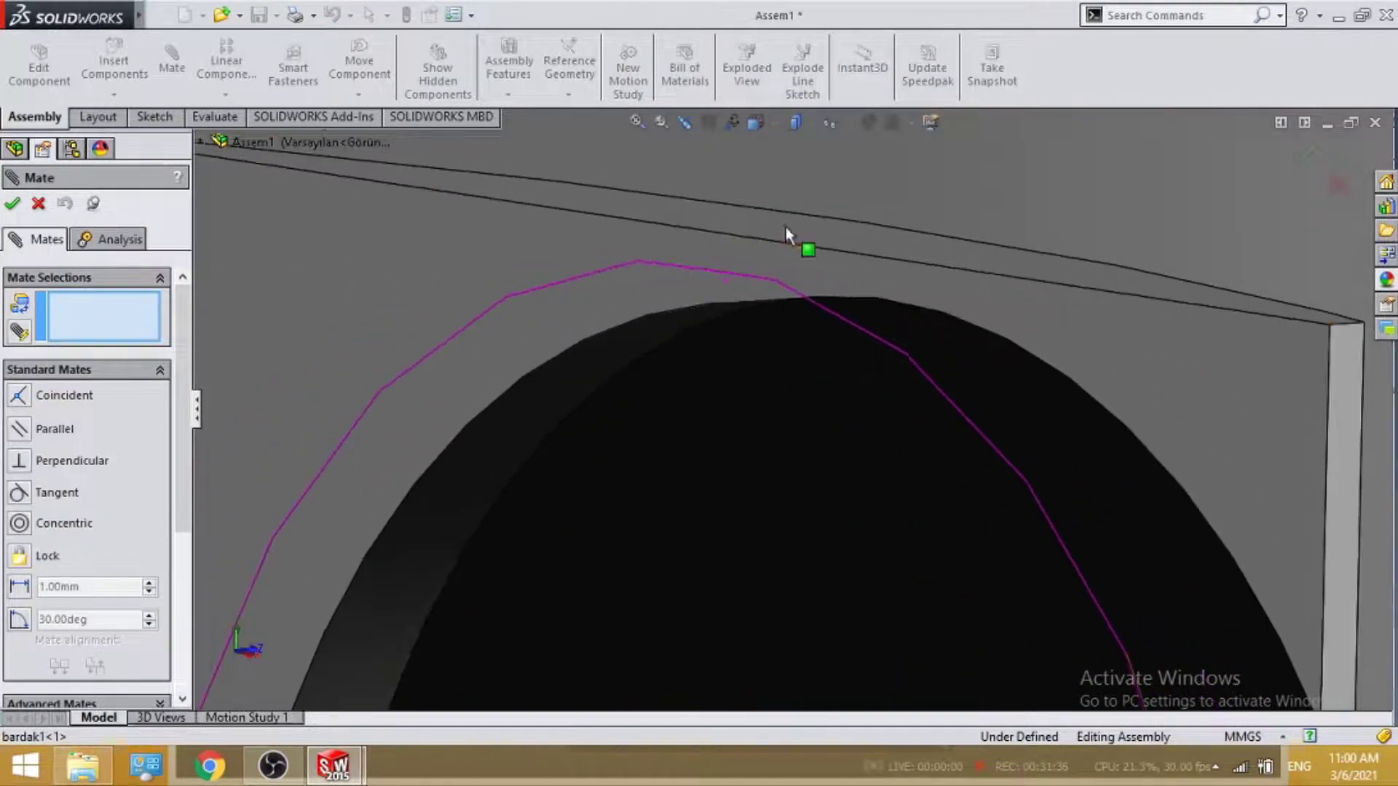
Add a Tangent mate between the mug recess edge and the logo disc's rim.
click(708, 269)
mouse_move(709, 270)
middle_down()
mouse_move(708, 362)
mouse_move(801, 290)
middle_up()
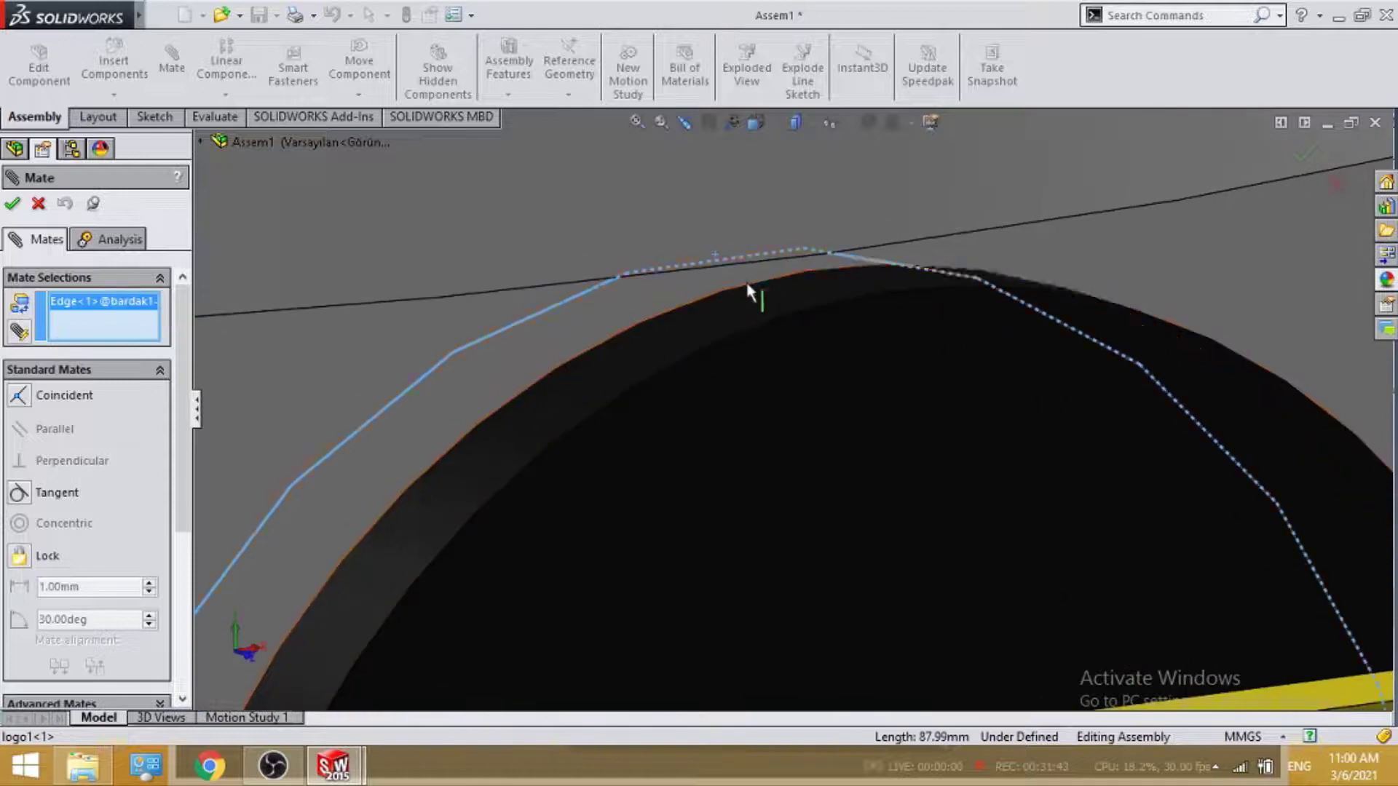
click(822, 268)
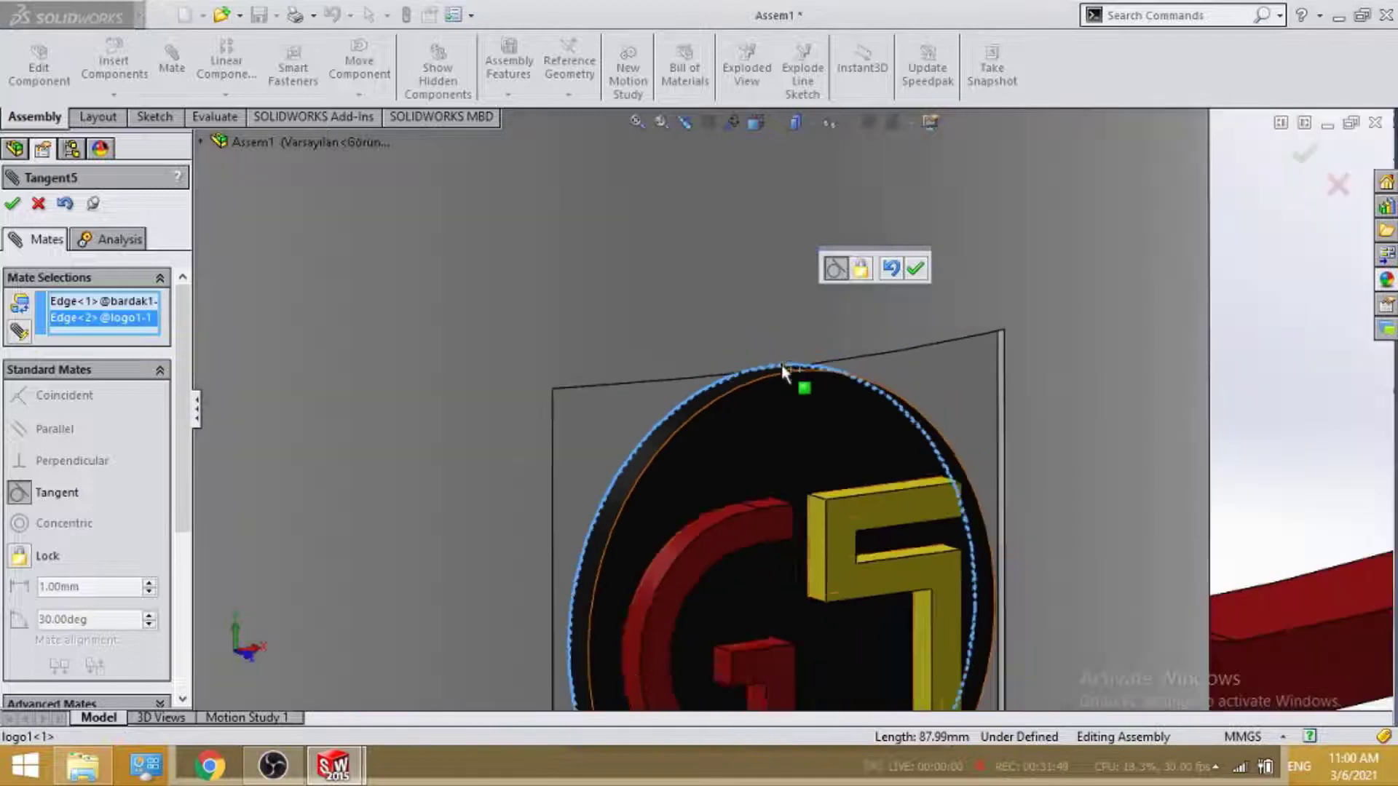
scroll(782, 370, up, 3)
click(12, 203)
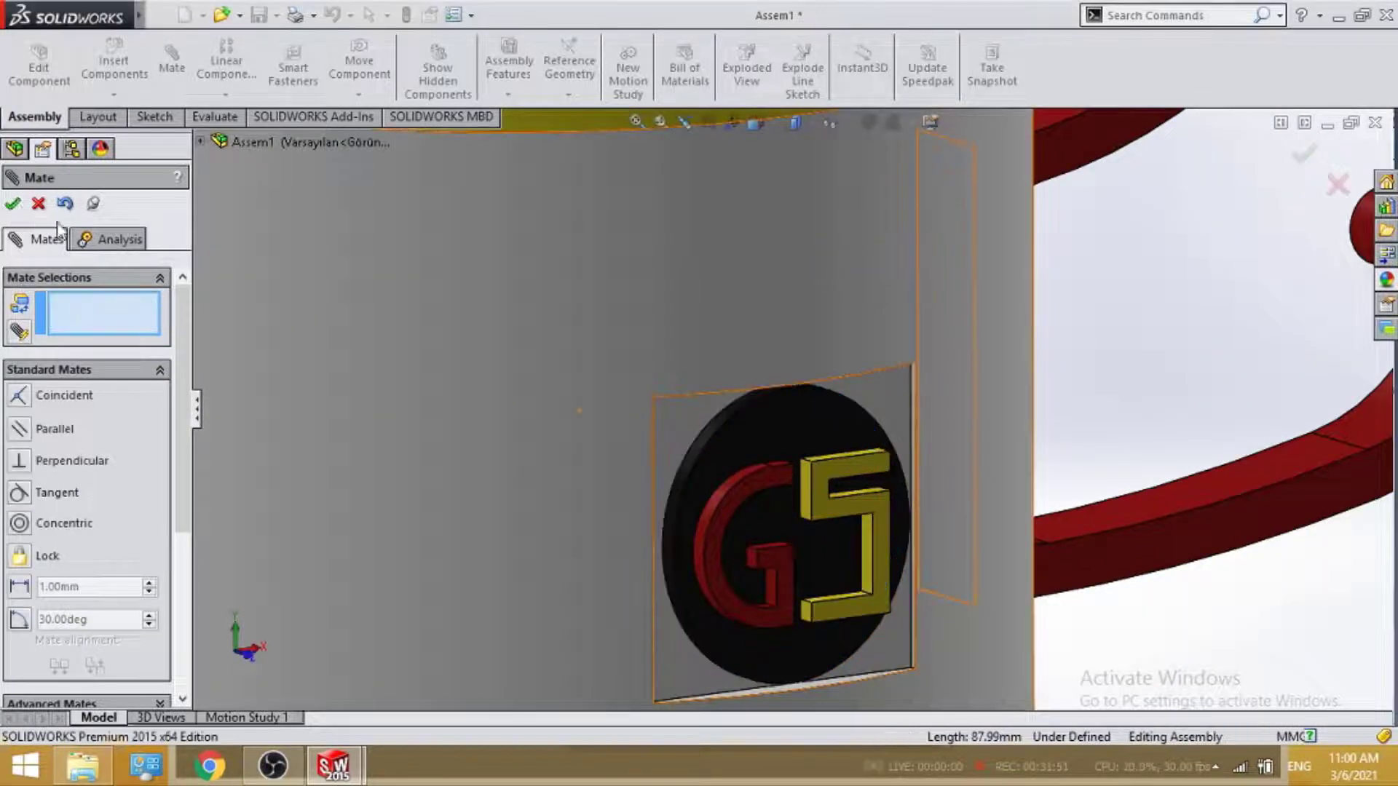
mouse_move(594, 357)
middle_down()
mouse_move(518, 349)
mouse_move(649, 390)
middle_up()
scroll(649, 391, up, 3)
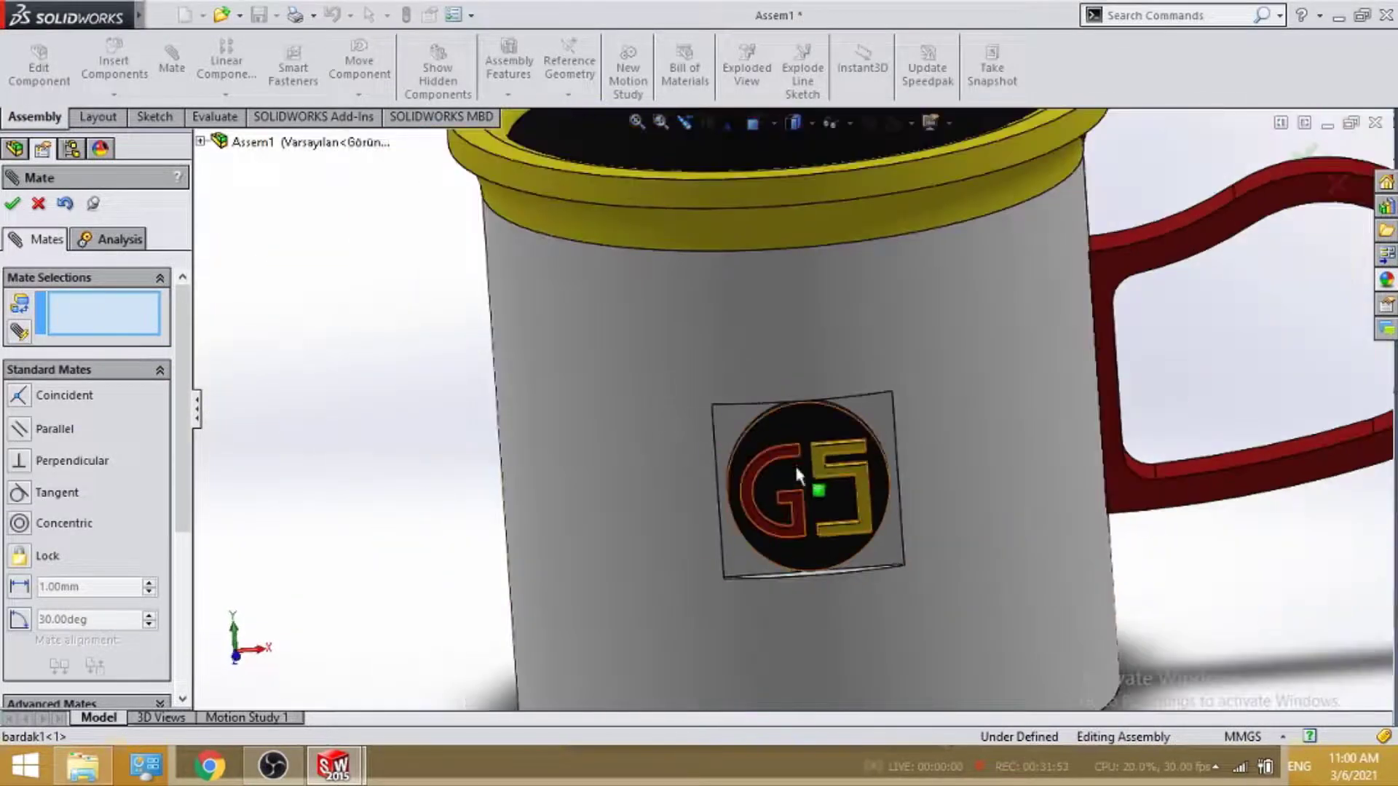
scroll(741, 393, down, 1)
scroll(741, 394, down, 2)
scroll(730, 437, down, 2)
scroll(858, 499, down, 2)
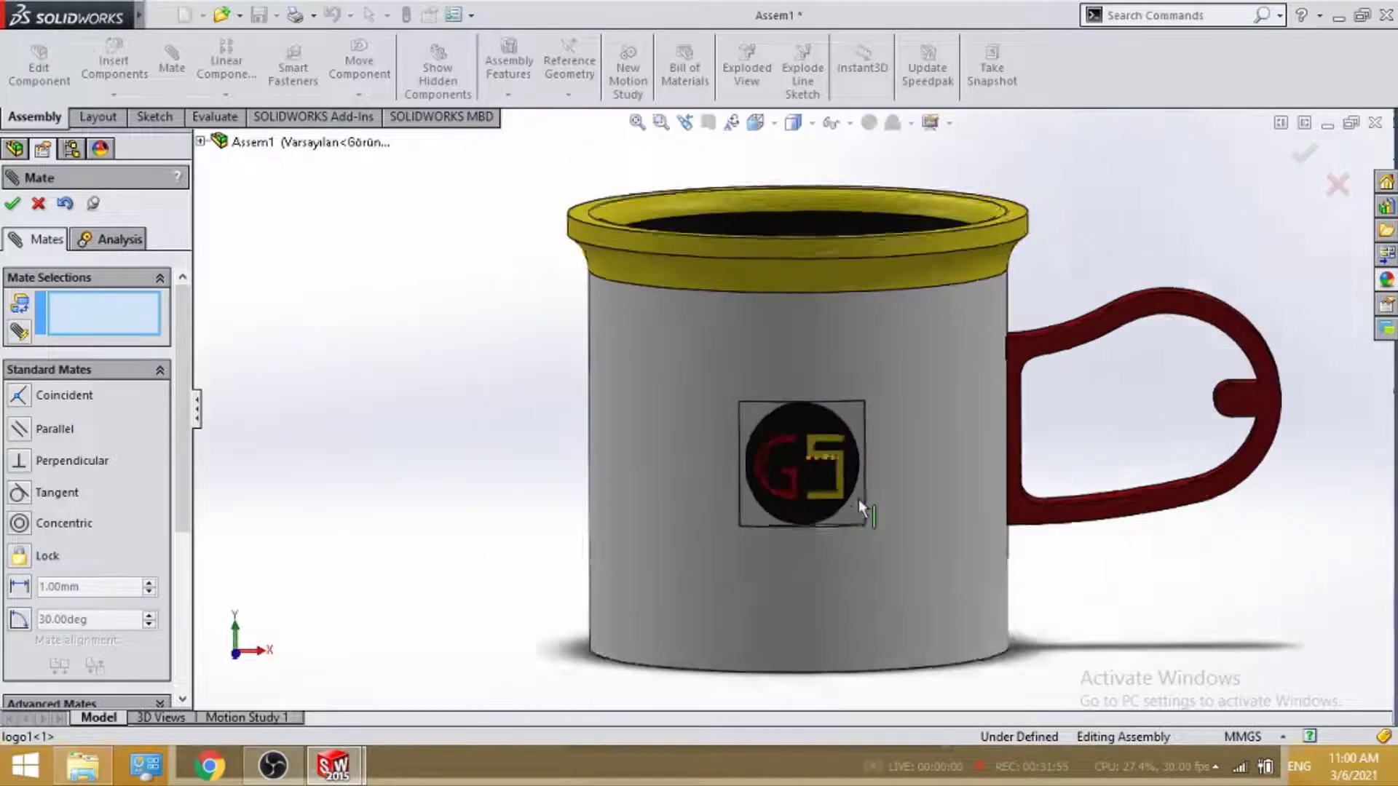
key(Escape)
mouse_move(864, 501)
middle_down()
mouse_move(936, 328)
mouse_move(886, 461)
middle_up()
Orient the Assem1 mug to the Dimetric standard view and save the assembly.
scroll(873, 425, down, 2)
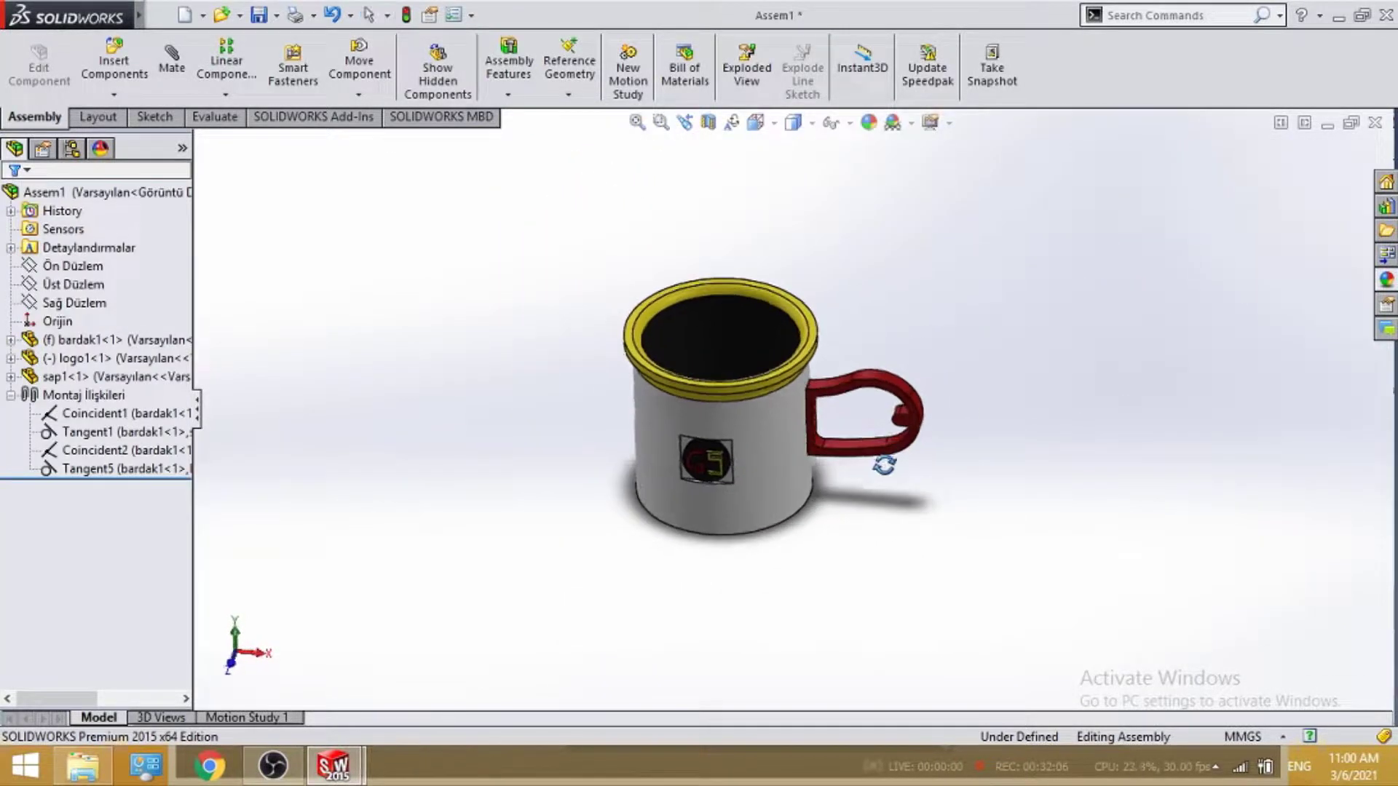
click(774, 124)
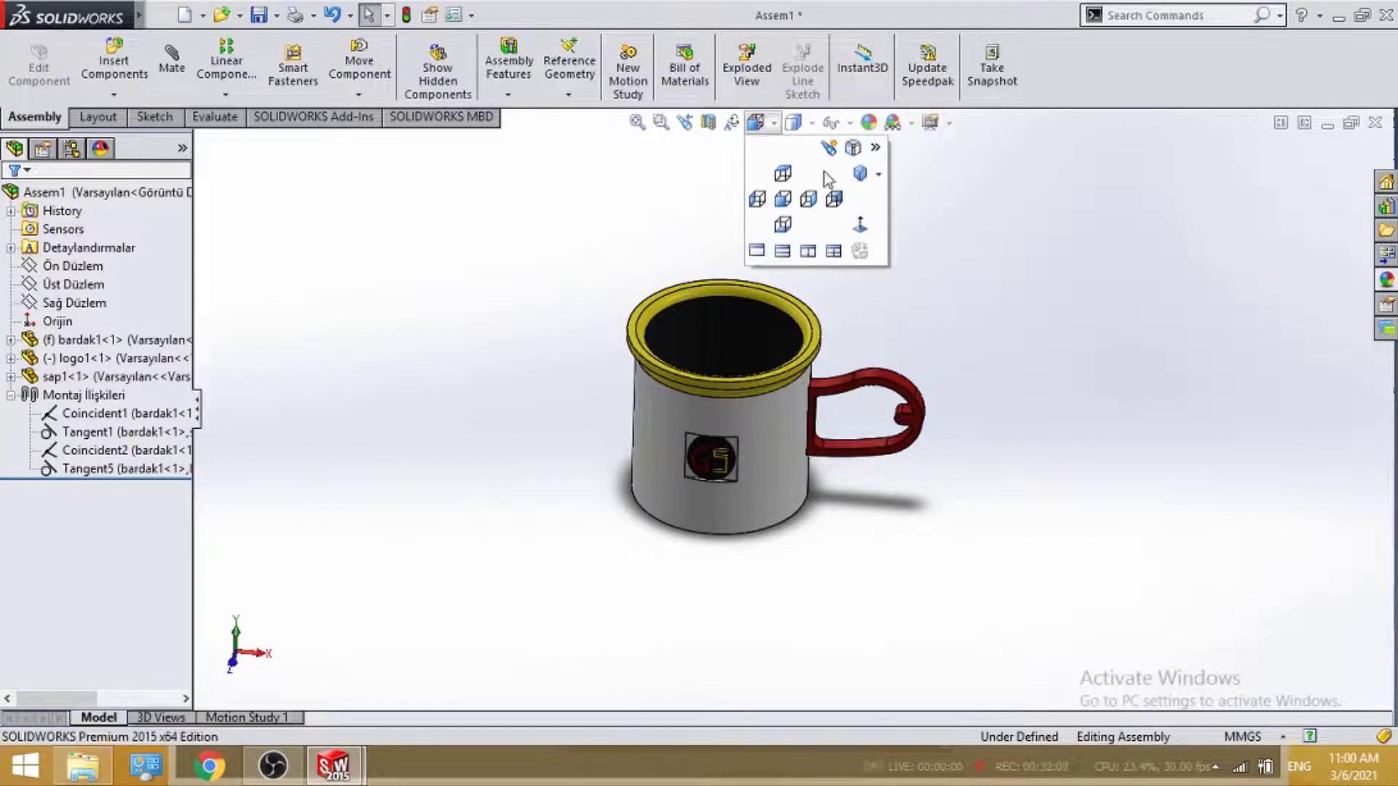
click(879, 175)
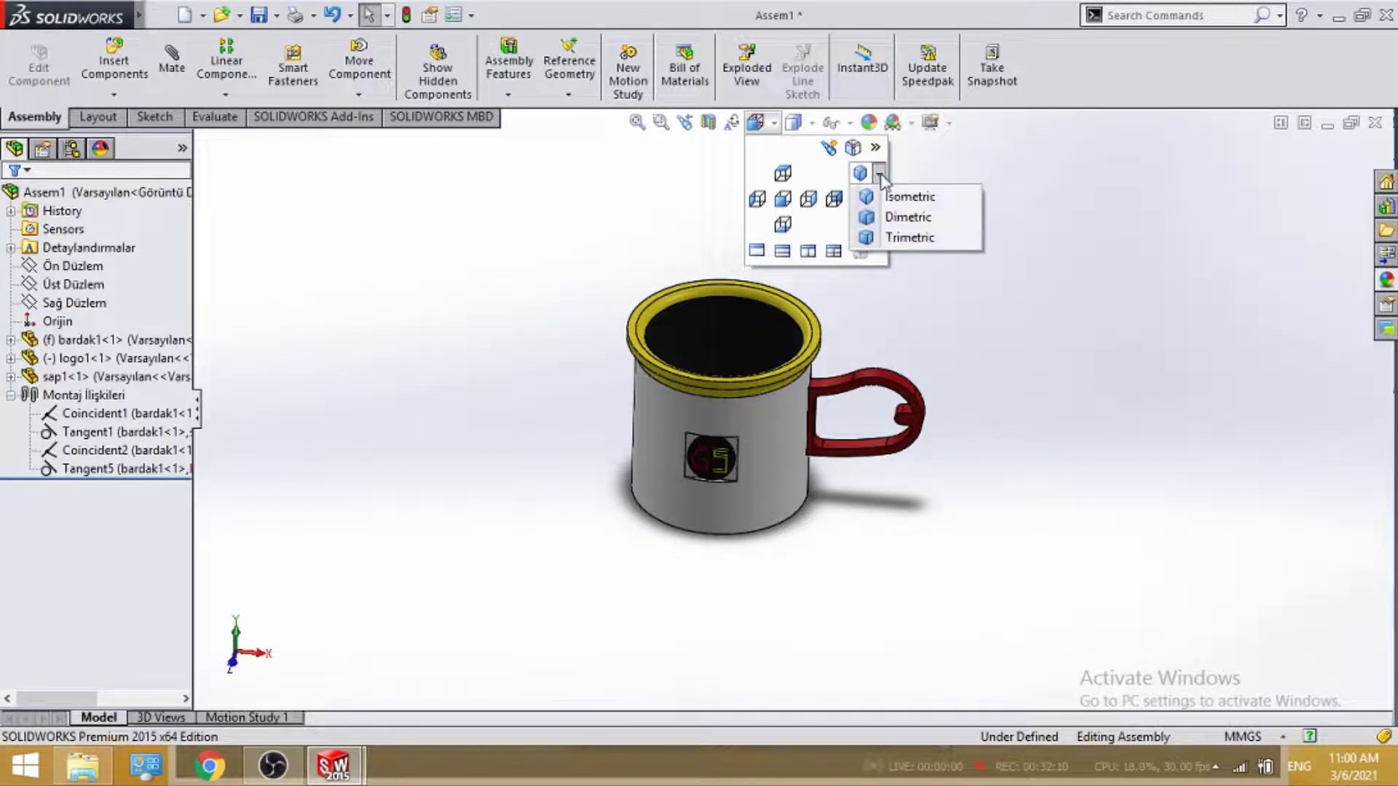
click(908, 218)
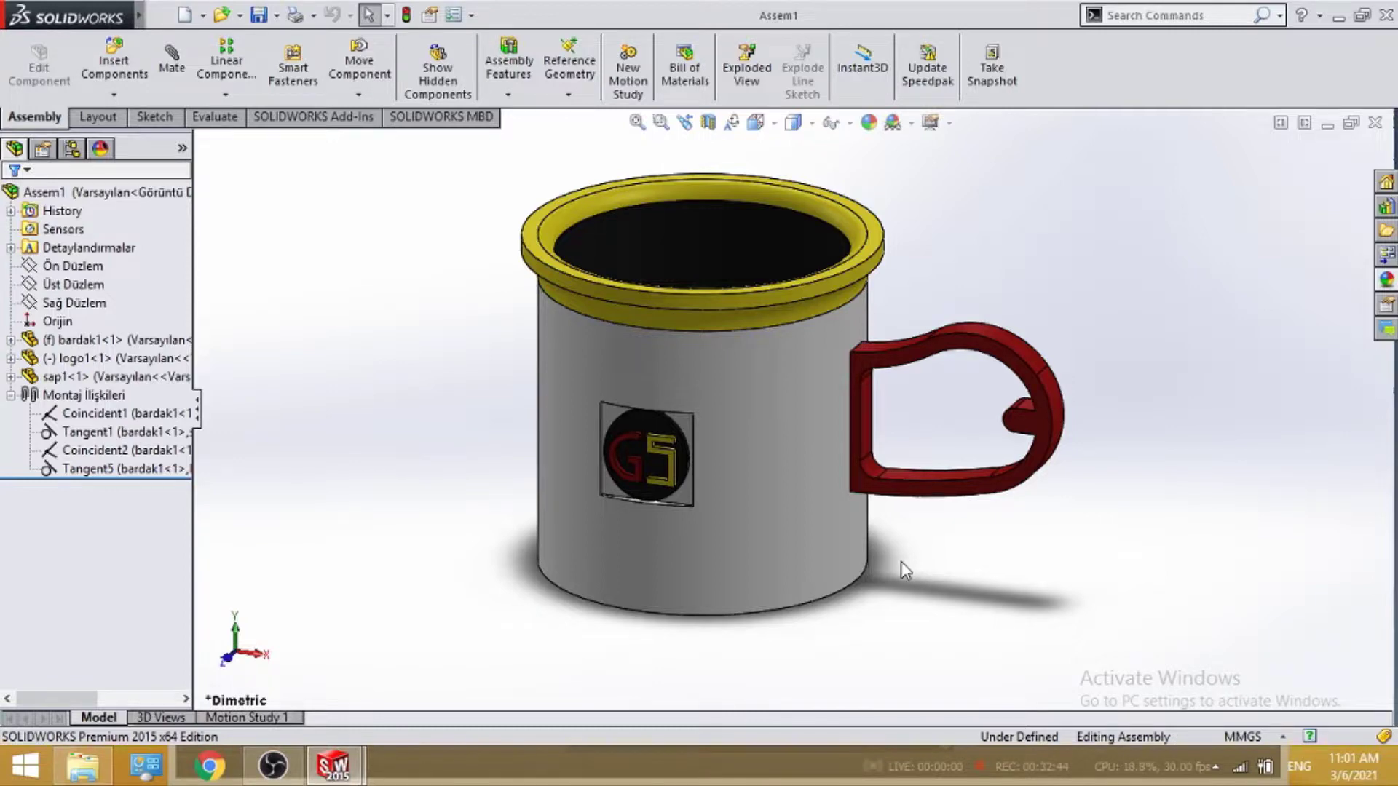
click(258, 16)
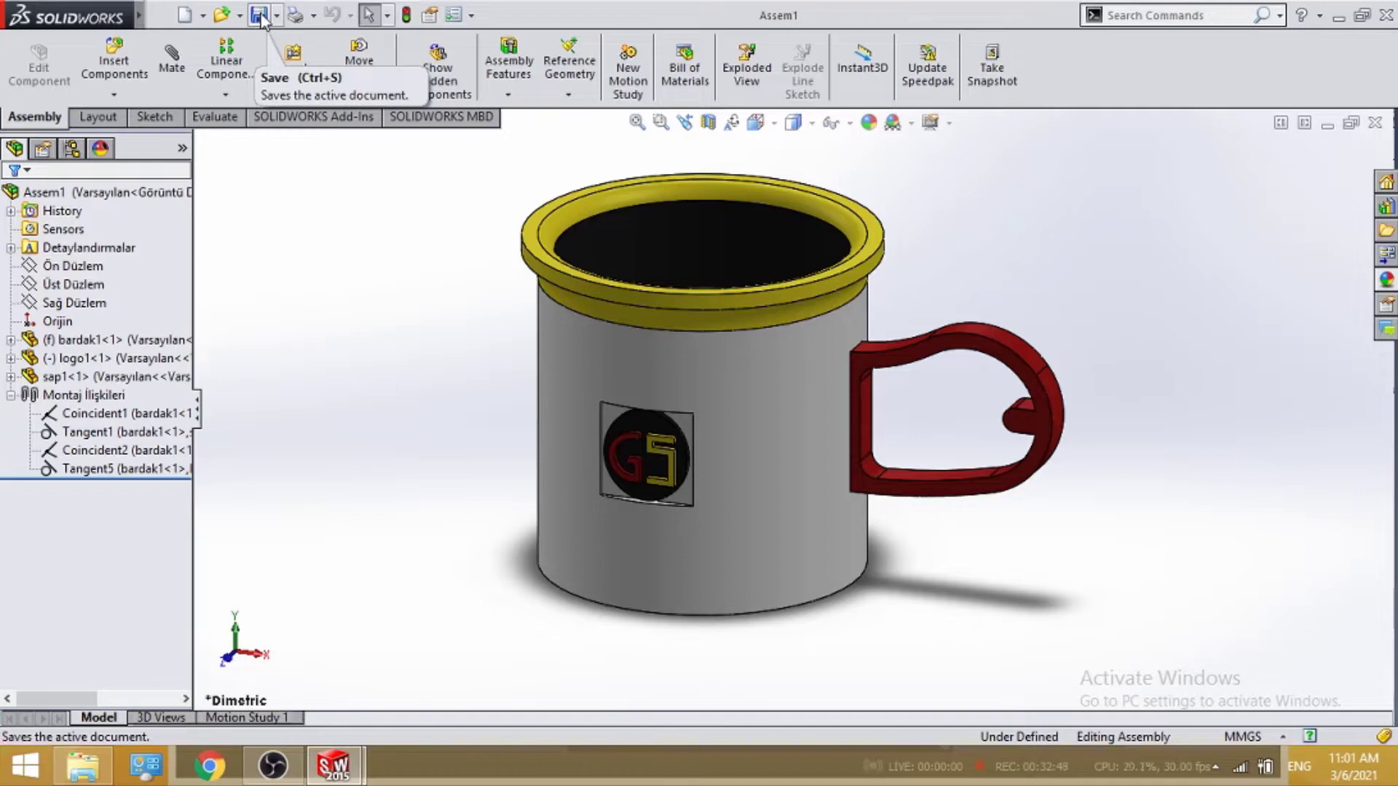